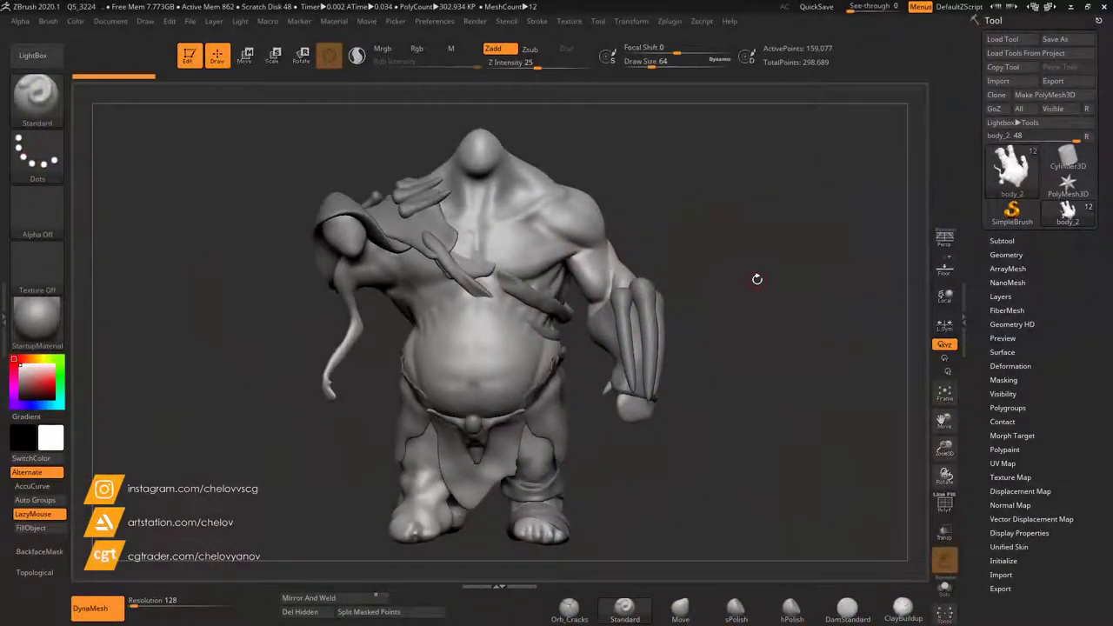
Isolate the body subtool in Solo mode so the clothing and straps are hidden.
{"action": "mouse_move", "coordinate": [758, 279]}
{"action": "left_mouse_down"}
{"action": "mouse_move", "coordinate": [746, 256]}
{"action": "mouse_move", "coordinate": [715, 247]}
{"action": "mouse_move", "coordinate": [810, 238]}
{"action": "left_mouse_up"}
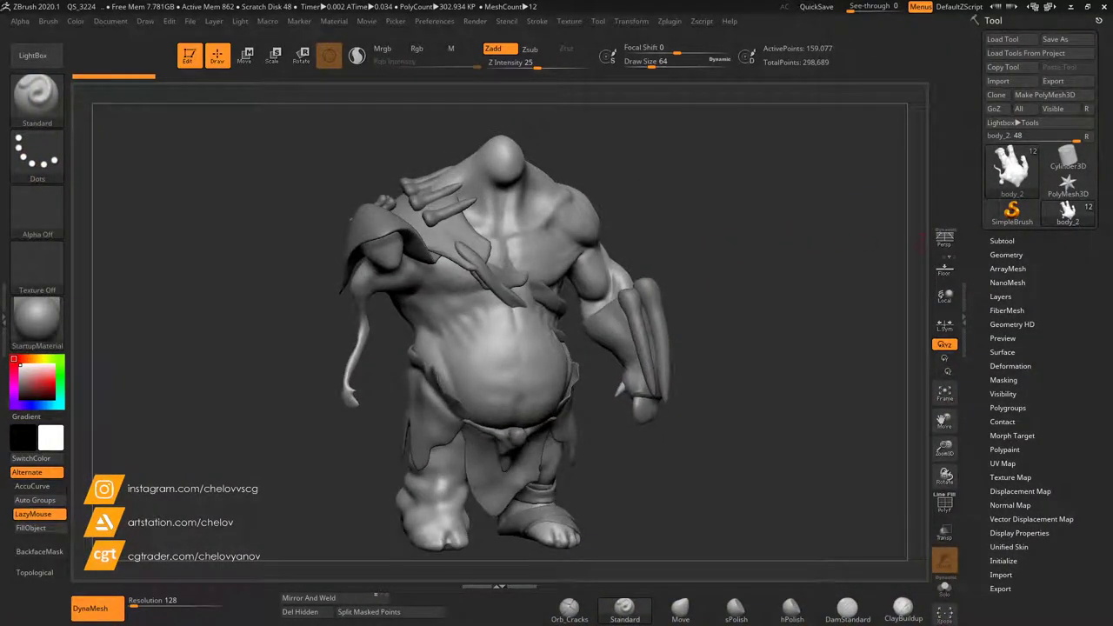
{"action": "mouse_move", "coordinate": [755, 238]}
{"action": "left_mouse_down"}
{"action": "mouse_move", "coordinate": [810, 236]}
{"action": "mouse_move", "coordinate": [606, 240]}
{"action": "left_mouse_up"}
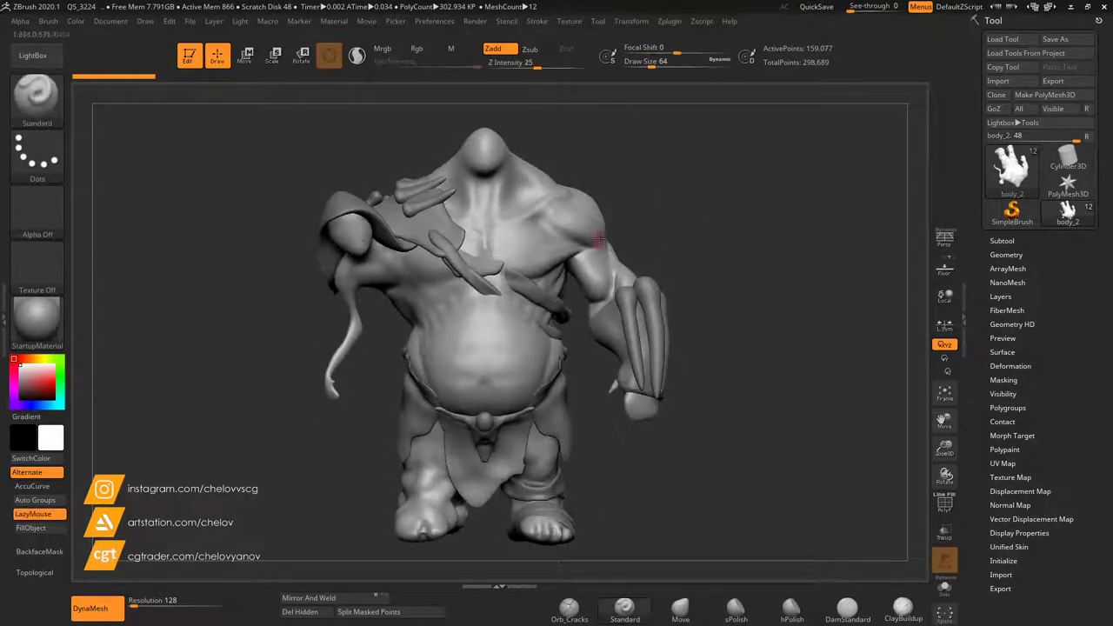
{"action": "left_click", "coordinate": [945, 587]}
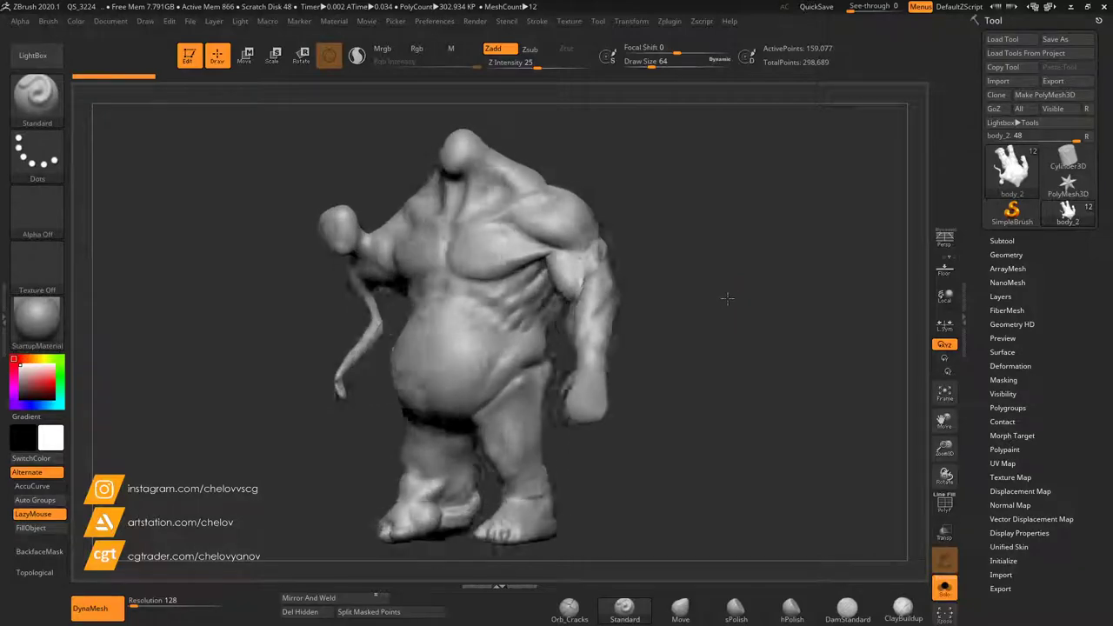
{"action": "left_click_drag", "start_coordinate": [723, 297], "coordinate": [725, 291]}
{"action": "mouse_move", "coordinate": [941, 447]}
{"action": "left_mouse_down"}
{"action": "mouse_move", "coordinate": [945, 504]}
{"action": "mouse_move", "coordinate": [945, 427]}
{"action": "mouse_move", "coordinate": [1000, 474]}
{"action": "left_mouse_up"}
{"action": "mouse_move", "coordinate": [874, 295]}
{"action": "left_mouse_down"}
{"action": "mouse_move", "coordinate": [845, 253]}
{"action": "mouse_move", "coordinate": [916, 266]}
{"action": "mouse_move", "coordinate": [981, 257]}
{"action": "mouse_move", "coordinate": [992, 234]}
{"action": "mouse_move", "coordinate": [1105, 252]}
{"action": "left_mouse_up"}
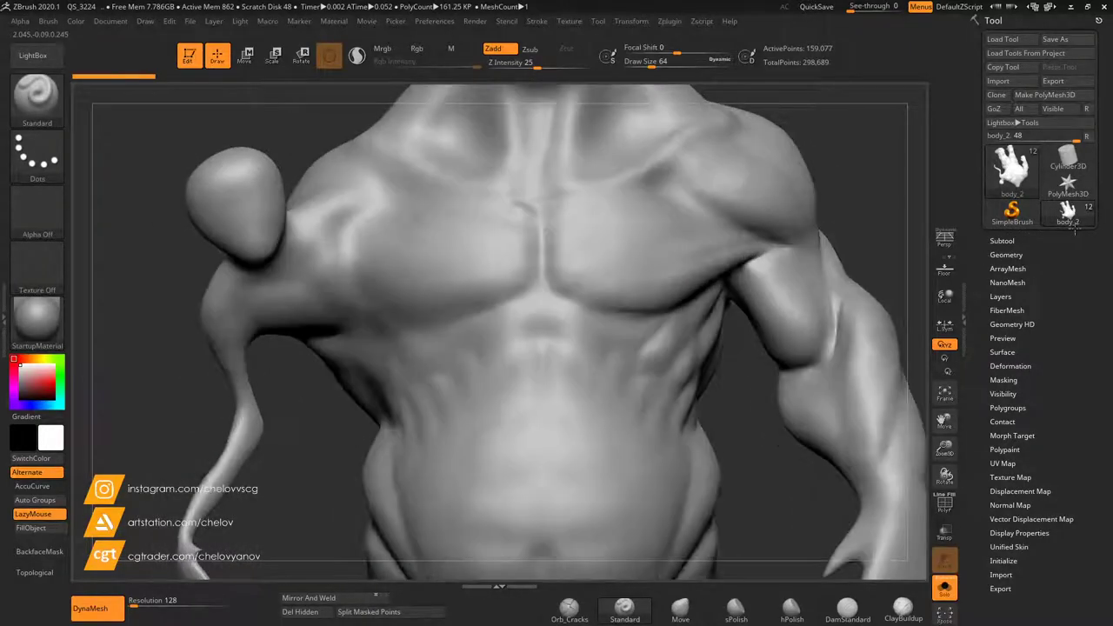
Flatten the muscle forms on the outer side of the character's left forearm with the hPolish brush.
{"action": "left_click_drag", "start_coordinate": [944, 422], "coordinate": [767, 304]}
{"action": "left_click_drag", "start_coordinate": [944, 448], "coordinate": [948, 484]}
{"action": "mouse_move", "coordinate": [944, 422]}
{"action": "left_mouse_down"}
{"action": "mouse_move", "coordinate": [917, 425]}
{"action": "mouse_move", "coordinate": [839, 365]}
{"action": "left_mouse_up"}
{"action": "mouse_move", "coordinate": [857, 327]}
{"action": "left_mouse_down"}
{"action": "mouse_move", "coordinate": [812, 316]}
{"action": "mouse_move", "coordinate": [814, 330]}
{"action": "left_mouse_up"}
{"action": "left_click_drag", "start_coordinate": [942, 444], "coordinate": [942, 424]}
{"action": "mouse_move", "coordinate": [945, 421]}
{"action": "left_mouse_down"}
{"action": "mouse_move", "coordinate": [1001, 423]}
{"action": "mouse_move", "coordinate": [1089, 452]}
{"action": "left_mouse_up"}
{"action": "left_click", "coordinate": [791, 612]}
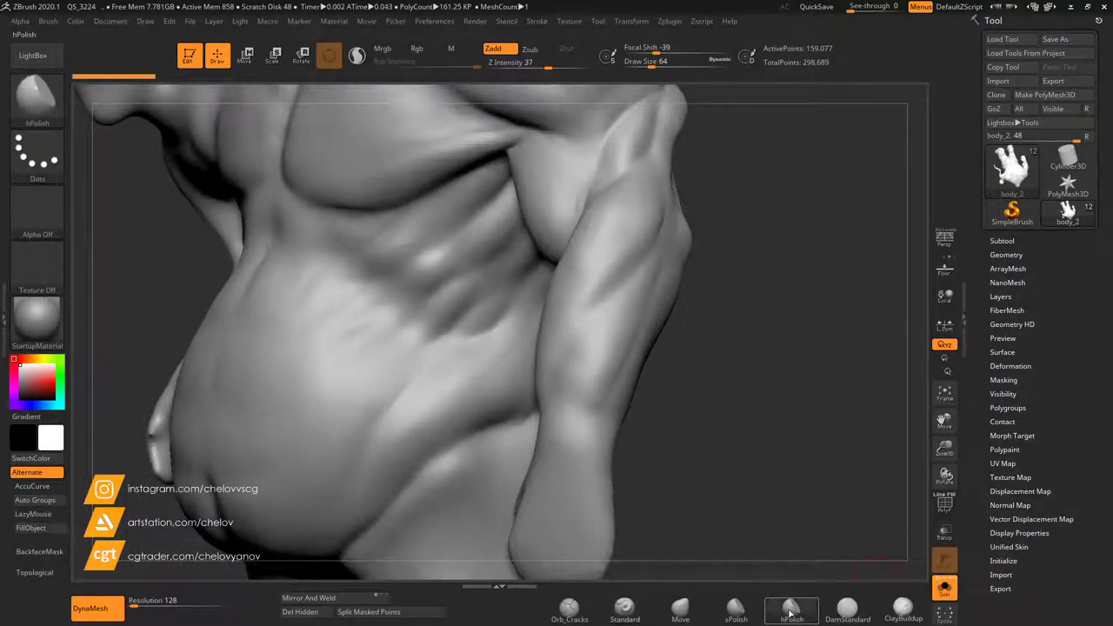
{"action": "mouse_move", "coordinate": [723, 328]}
{"action": "left_mouse_down"}
{"action": "mouse_move", "coordinate": [719, 340]}
{"action": "mouse_move", "coordinate": [738, 336]}
{"action": "left_mouse_up"}
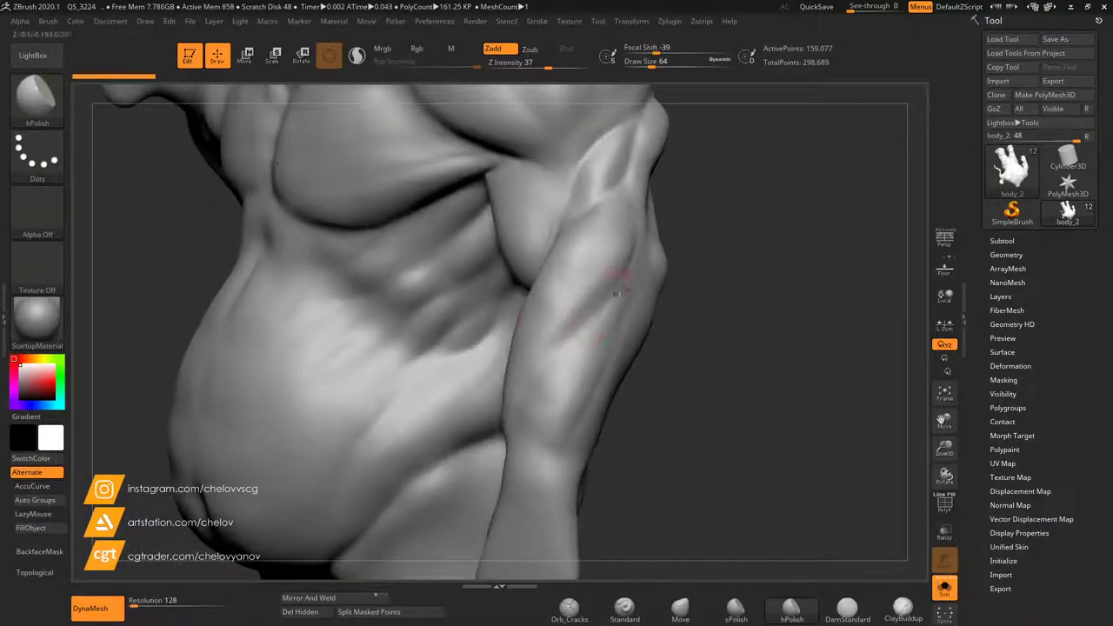
{"action": "left_click_drag", "start_coordinate": [613, 317], "coordinate": [609, 324]}
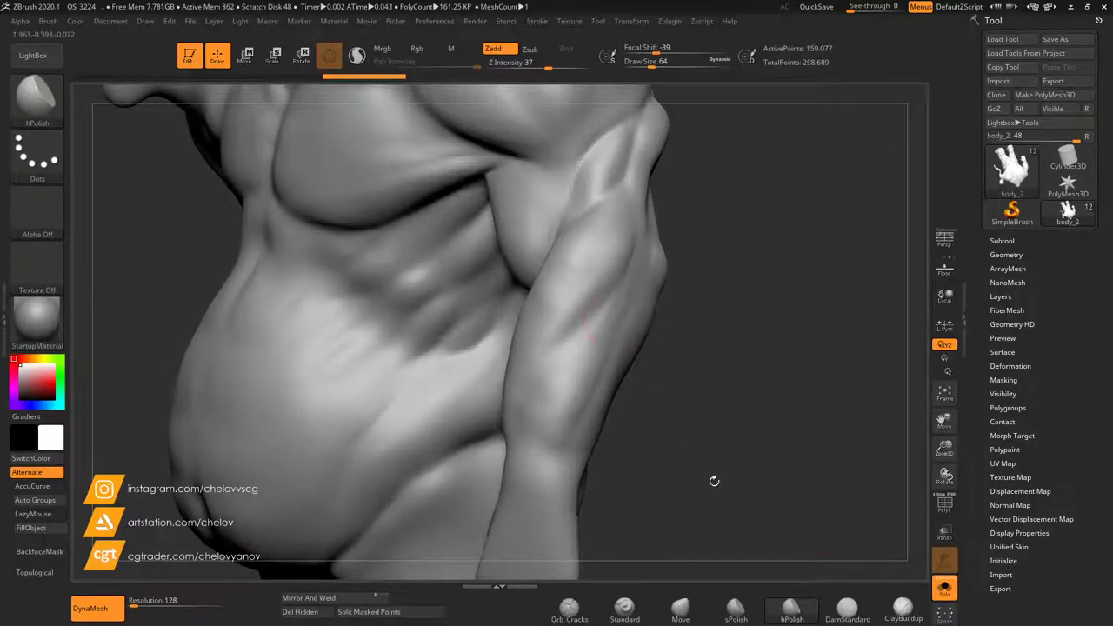
Build up the outer left forearm muscle with ClayBuildup at Z Intensity 12 and smooth the strokes.
{"action": "left_click", "coordinate": [902, 612]}
{"action": "left_click_drag", "start_coordinate": [637, 284], "coordinate": [570, 380]}
{"action": "left_click", "coordinate": [523, 63]}
{"action": "left_click_drag", "start_coordinate": [600, 322], "coordinate": [598, 338]}
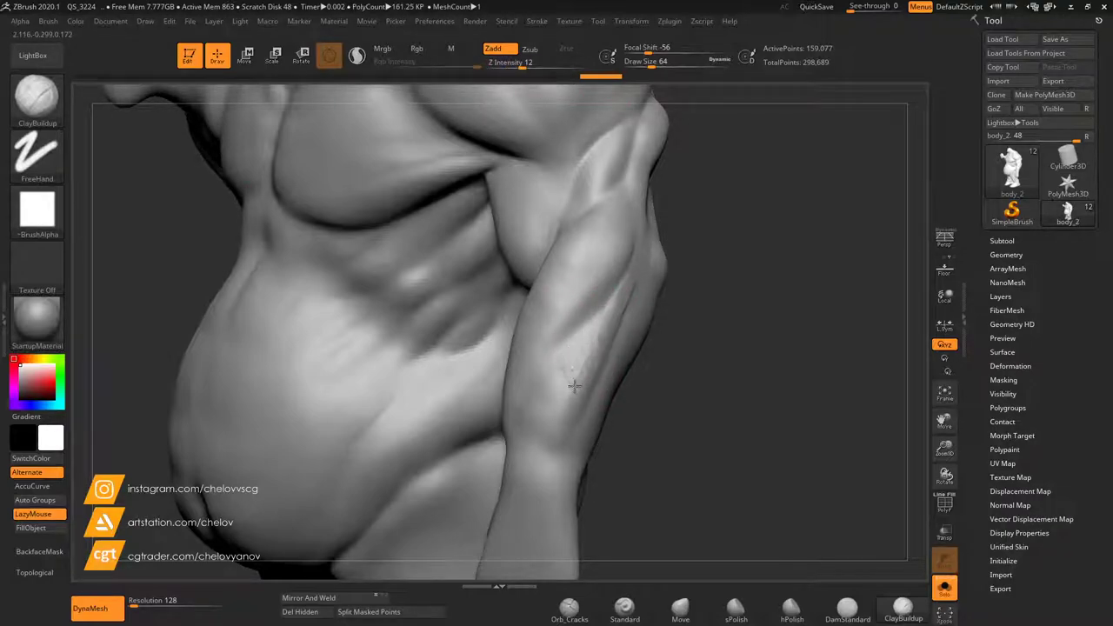
{"action": "left_click_drag", "start_coordinate": [551, 401], "coordinate": [574, 352]}
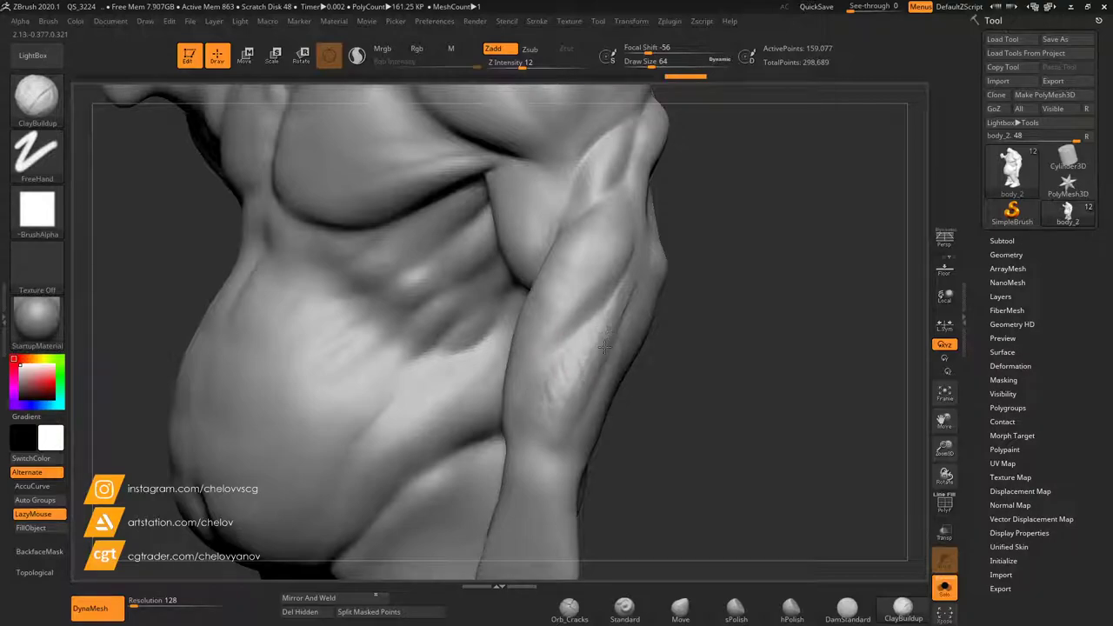
{"action": "key", "text": "shift"}
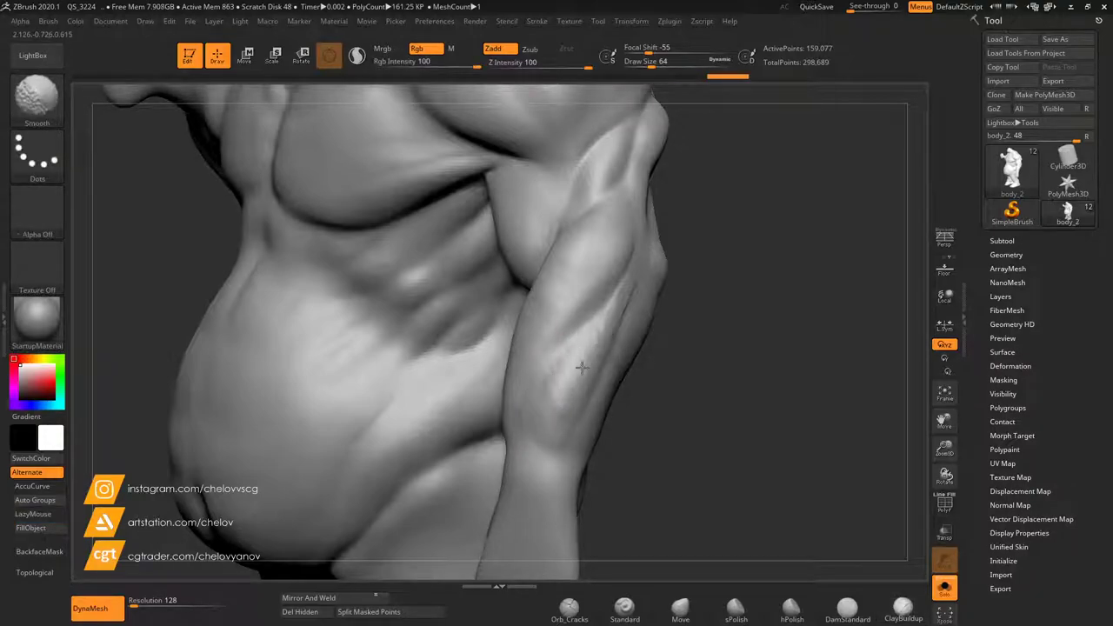
{"action": "left_click_drag", "start_coordinate": [595, 346], "coordinate": [600, 341], "text": "shift"}
Remesh the body with DynaMesh at resolution 128.
{"action": "mouse_move", "coordinate": [666, 364]}
{"action": "left_mouse_down"}
{"action": "mouse_move", "coordinate": [648, 353]}
{"action": "mouse_move", "coordinate": [771, 358]}
{"action": "left_mouse_up"}
{"action": "key", "text": "ctrl"}
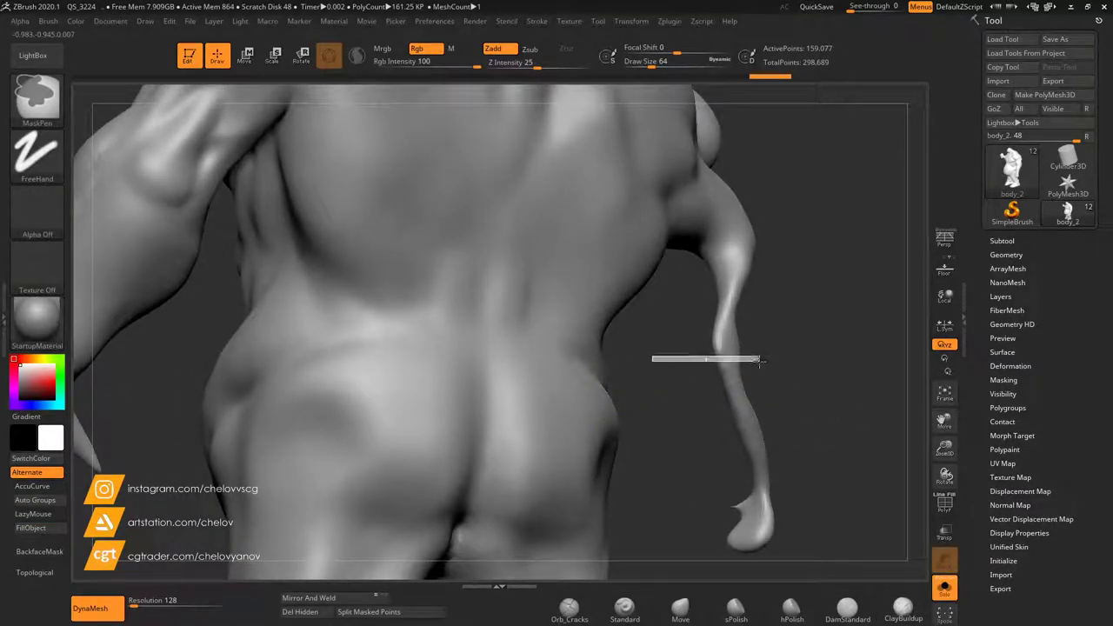
{"action": "left_click_drag", "start_coordinate": [658, 371], "coordinate": [858, 374], "text": "ctrl"}
Add ClayBuildup volume to the back of the left forearm and around the elbow, smoothing it in.
{"action": "mouse_move", "coordinate": [376, 381]}
{"action": "left_mouse_down", "text": "alt"}
{"action": "mouse_move", "coordinate": [547, 409]}
{"action": "mouse_move", "coordinate": [564, 447]}
{"action": "mouse_move", "coordinate": [525, 423]}
{"action": "mouse_move", "coordinate": [509, 383]}
{"action": "left_mouse_up", "text": "alt"}
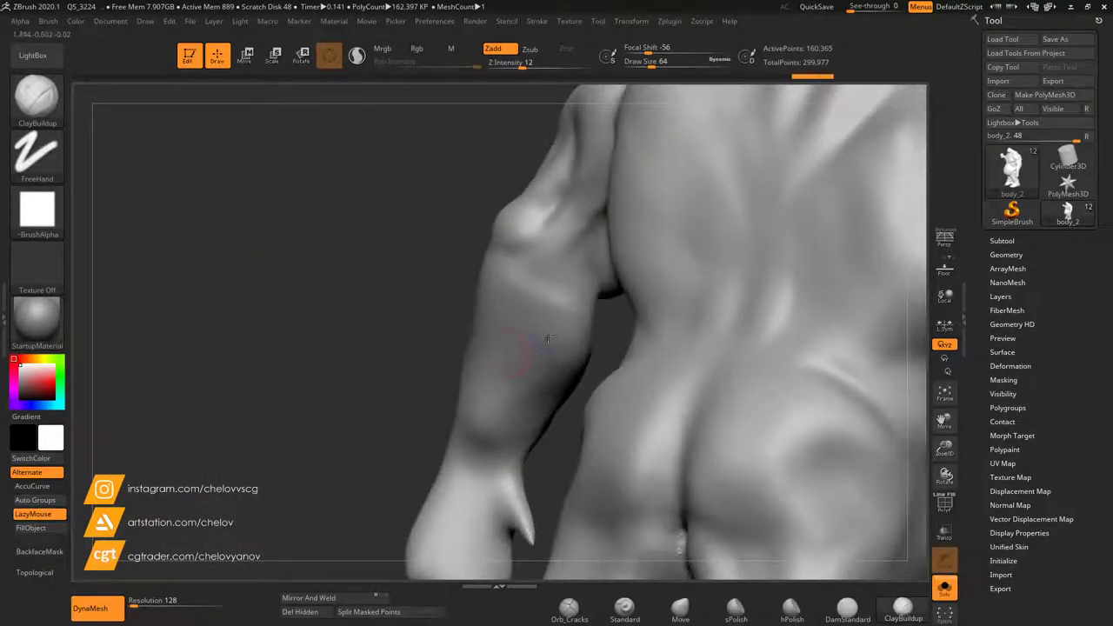
{"action": "key", "text": "shift"}
{"action": "mouse_move", "coordinate": [609, 326]}
{"action": "left_mouse_down"}
{"action": "mouse_move", "coordinate": [672, 331]}
{"action": "mouse_move", "coordinate": [665, 345]}
{"action": "mouse_move", "coordinate": [628, 341]}
{"action": "mouse_move", "coordinate": [596, 287]}
{"action": "mouse_move", "coordinate": [629, 343]}
{"action": "mouse_move", "coordinate": [745, 323]}
{"action": "mouse_move", "coordinate": [775, 333]}
{"action": "left_mouse_up"}
{"action": "left_click_drag", "start_coordinate": [944, 422], "coordinate": [557, 433]}
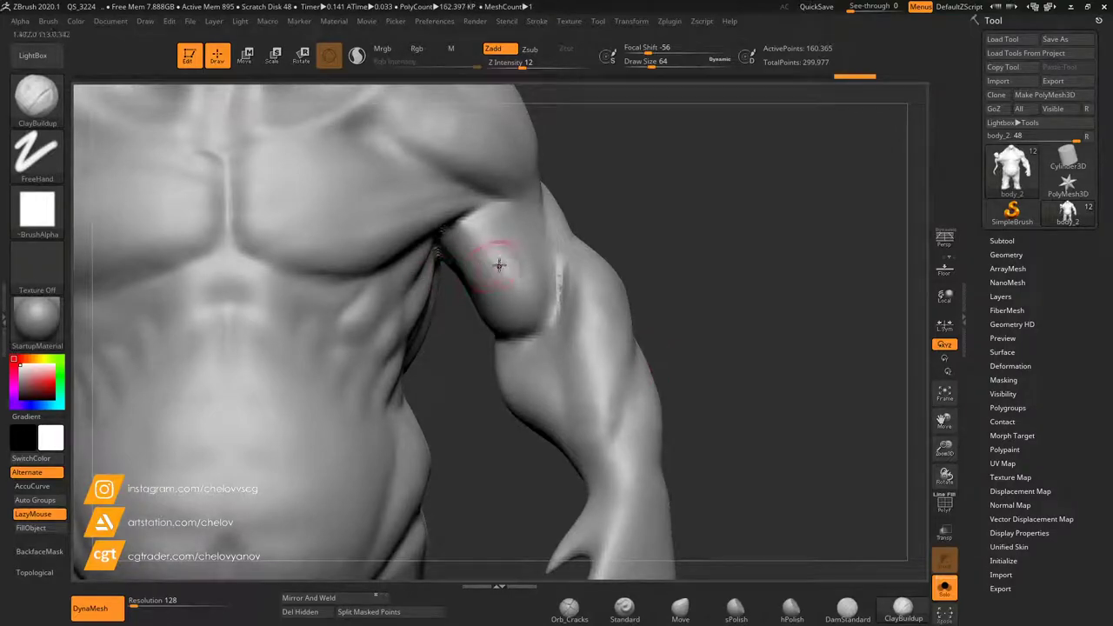
Hide all of the body mesh except the left forearm and hand.
{"action": "left_click_drag", "start_coordinate": [944, 448], "coordinate": [908, 390]}
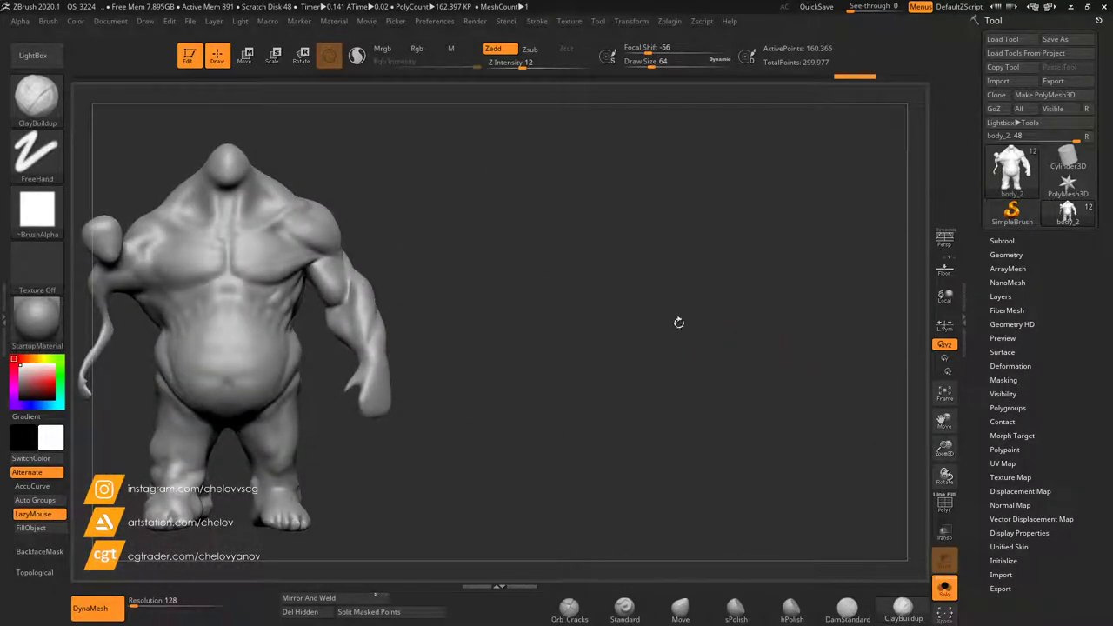
{"action": "left_click_drag", "start_coordinate": [448, 181], "coordinate": [317, 439], "text": "ctrl+shift"}
{"action": "left_click_drag", "start_coordinate": [301, 366], "coordinate": [408, 383]}
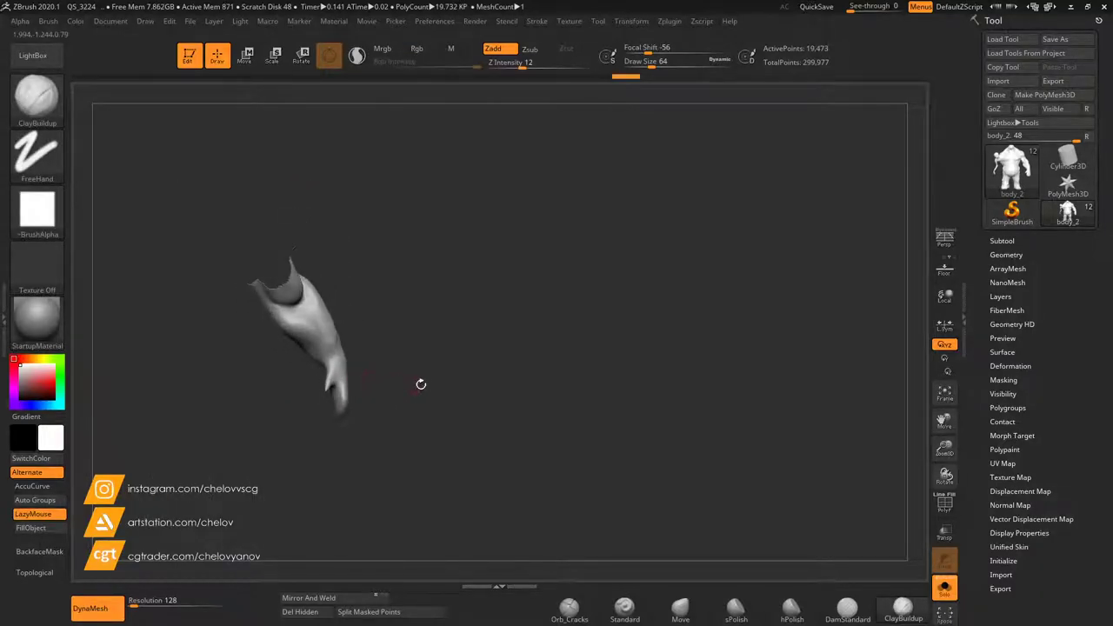
Reshape the isolated left forearm's contour with the Move brush at Draw Size 132.
{"action": "left_click_drag", "start_coordinate": [946, 449], "coordinate": [966, 479]}
{"action": "left_click_drag", "start_coordinate": [946, 423], "coordinate": [1096, 344]}
{"action": "left_click_drag", "start_coordinate": [777, 305], "coordinate": [769, 293]}
{"action": "left_click_drag", "start_coordinate": [946, 445], "coordinate": [956, 474]}
{"action": "left_click_drag", "start_coordinate": [945, 422], "coordinate": [853, 502]}
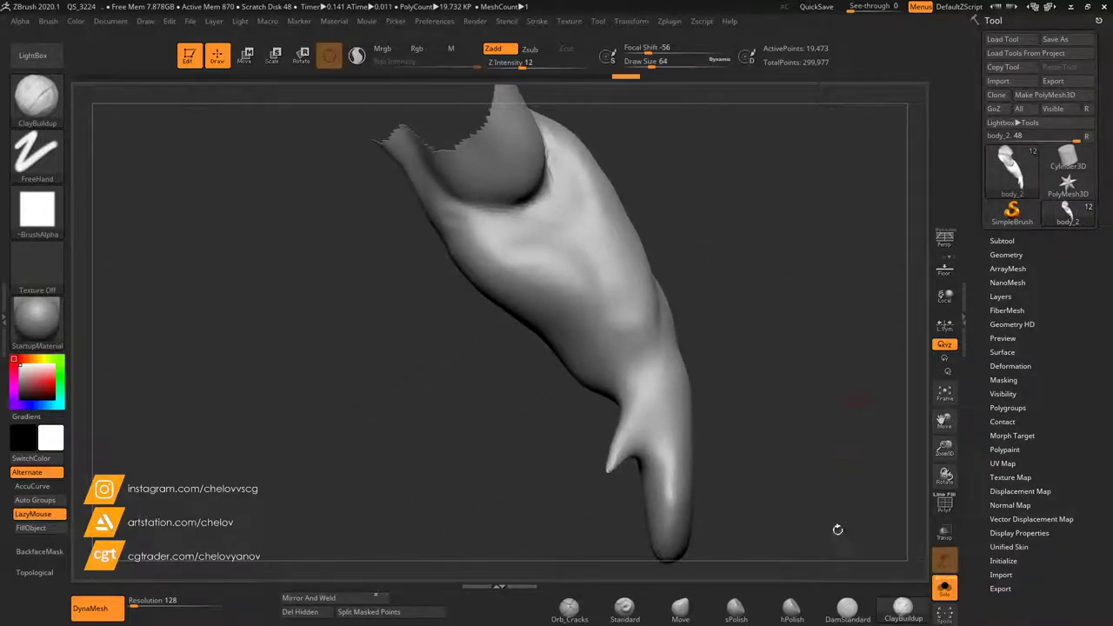
{"action": "left_click", "coordinate": [676, 618]}
{"action": "left_click", "coordinate": [663, 64]}
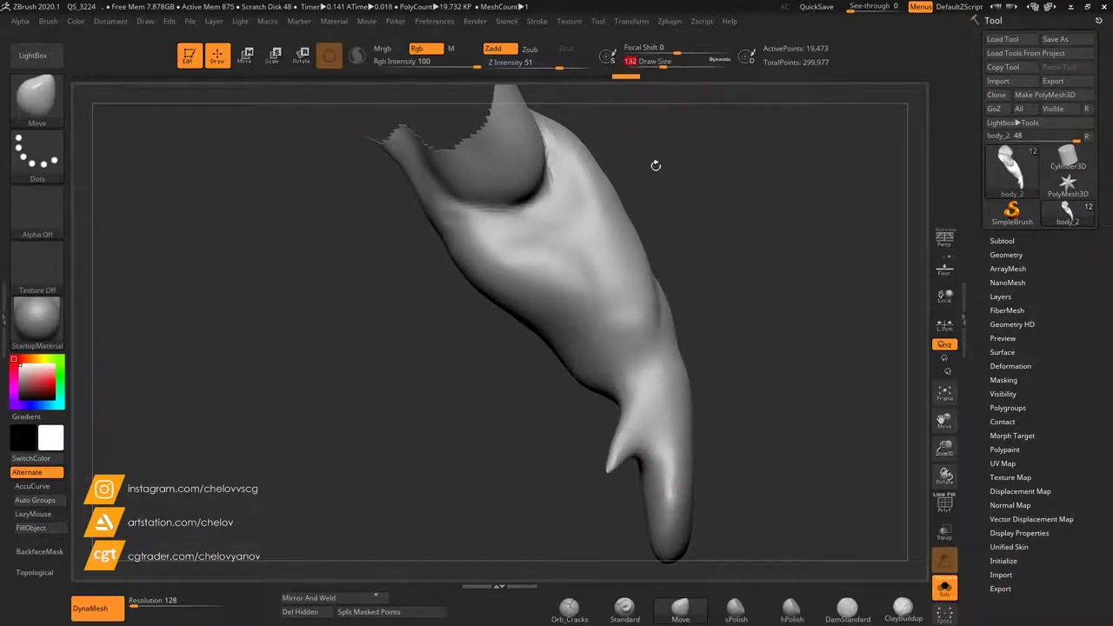
{"action": "mouse_move", "coordinate": [587, 383]}
{"action": "left_mouse_down"}
{"action": "mouse_move", "coordinate": [595, 381]}
{"action": "mouse_move", "coordinate": [521, 380]}
{"action": "left_mouse_up"}
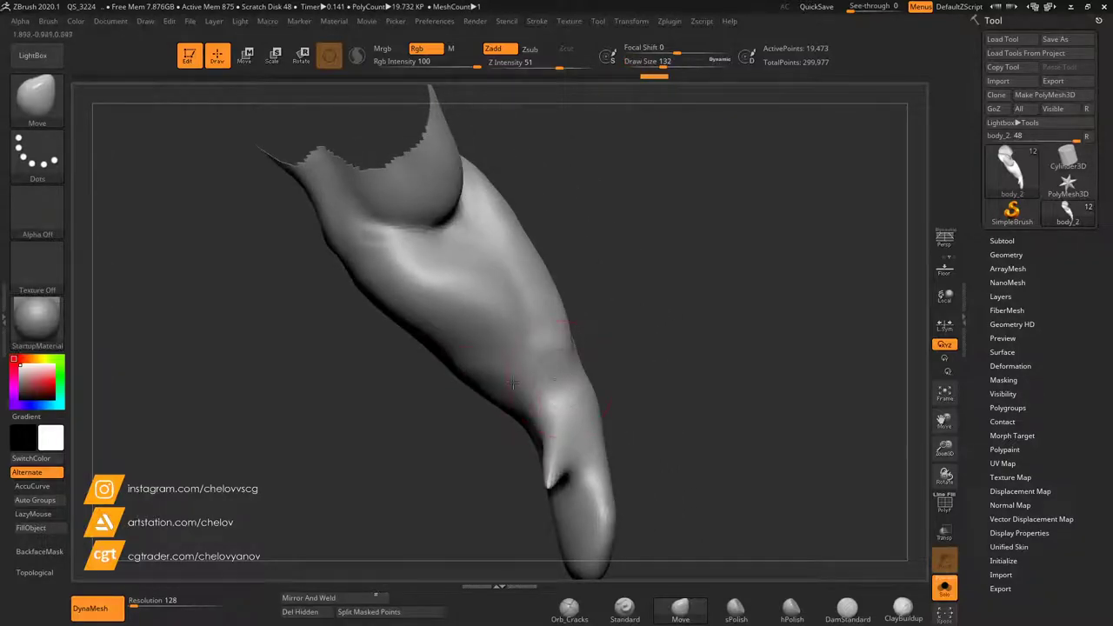
Smooth the inner and back surfaces of the left forearm from the elbow down to the wrist.
{"action": "key", "text": "shift"}
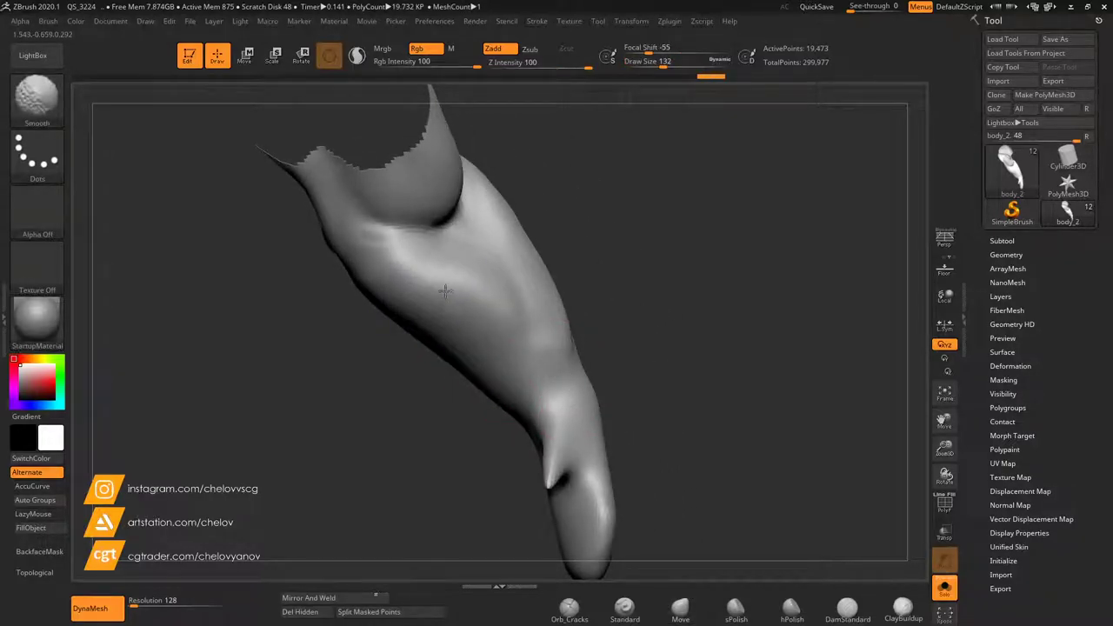
{"action": "left_click_drag", "start_coordinate": [357, 427], "coordinate": [402, 404]}
{"action": "mouse_move", "coordinate": [954, 427]}
{"action": "left_mouse_down"}
{"action": "mouse_move", "coordinate": [1009, 378]}
{"action": "mouse_move", "coordinate": [1005, 358]}
{"action": "left_mouse_up"}
{"action": "mouse_move", "coordinate": [772, 354]}
{"action": "left_mouse_down"}
{"action": "mouse_move", "coordinate": [734, 349]}
{"action": "mouse_move", "coordinate": [712, 401]}
{"action": "left_mouse_up"}
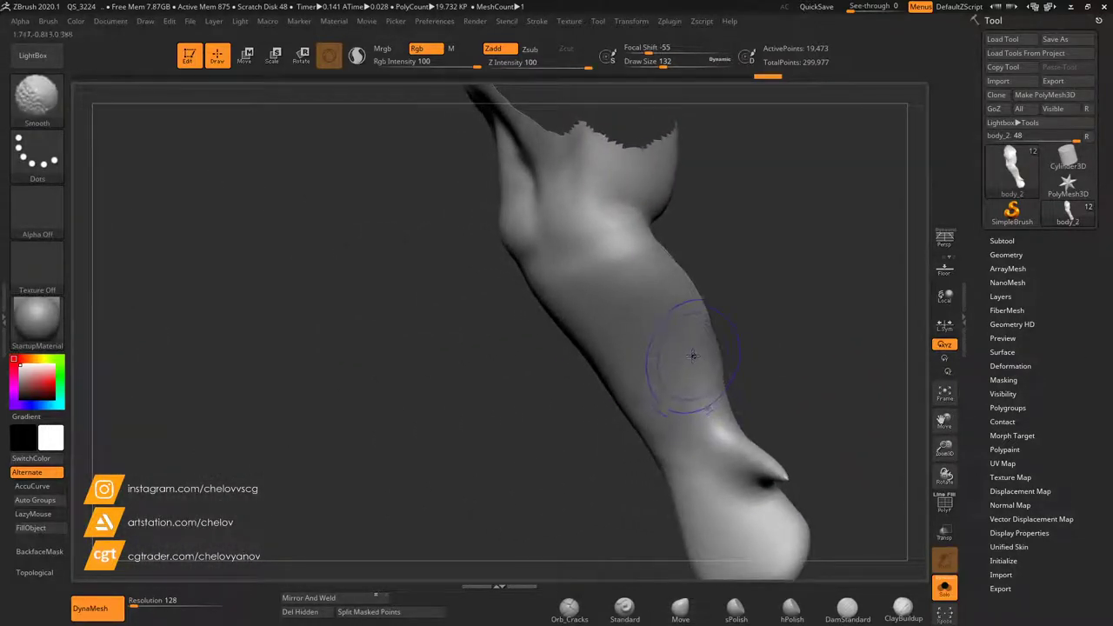
{"action": "left_click_drag", "start_coordinate": [693, 356], "coordinate": [686, 360], "text": "shift"}
{"action": "left_click_drag", "start_coordinate": [541, 436], "coordinate": [586, 418]}
{"action": "left_click_drag", "start_coordinate": [513, 315], "coordinate": [532, 274], "text": "shift"}
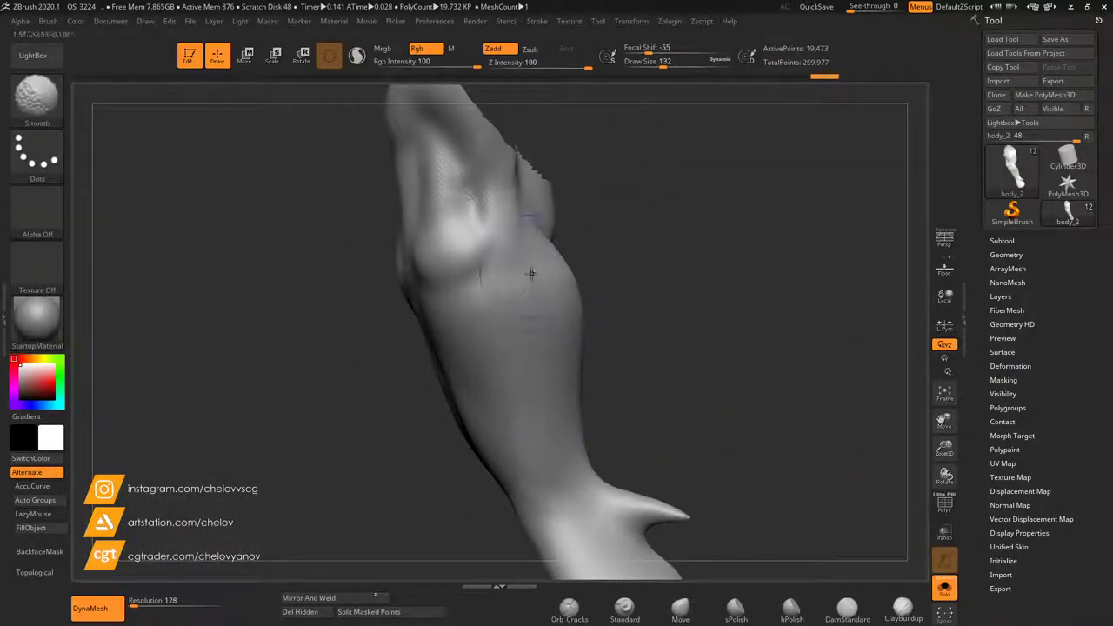
{"action": "mouse_move", "coordinate": [635, 348]}
{"action": "left_mouse_down"}
{"action": "mouse_move", "coordinate": [682, 343]}
{"action": "mouse_move", "coordinate": [661, 304]}
{"action": "left_mouse_up"}
{"action": "mouse_move", "coordinate": [626, 291]}
{"action": "left_mouse_down", "text": "shift"}
{"action": "mouse_move", "coordinate": [632, 309]}
{"action": "mouse_move", "coordinate": [611, 328]}
{"action": "left_mouse_up", "text": "shift"}
{"action": "mouse_move", "coordinate": [713, 278]}
{"action": "left_mouse_down"}
{"action": "mouse_move", "coordinate": [633, 331]}
{"action": "mouse_move", "coordinate": [664, 314]}
{"action": "left_mouse_up"}
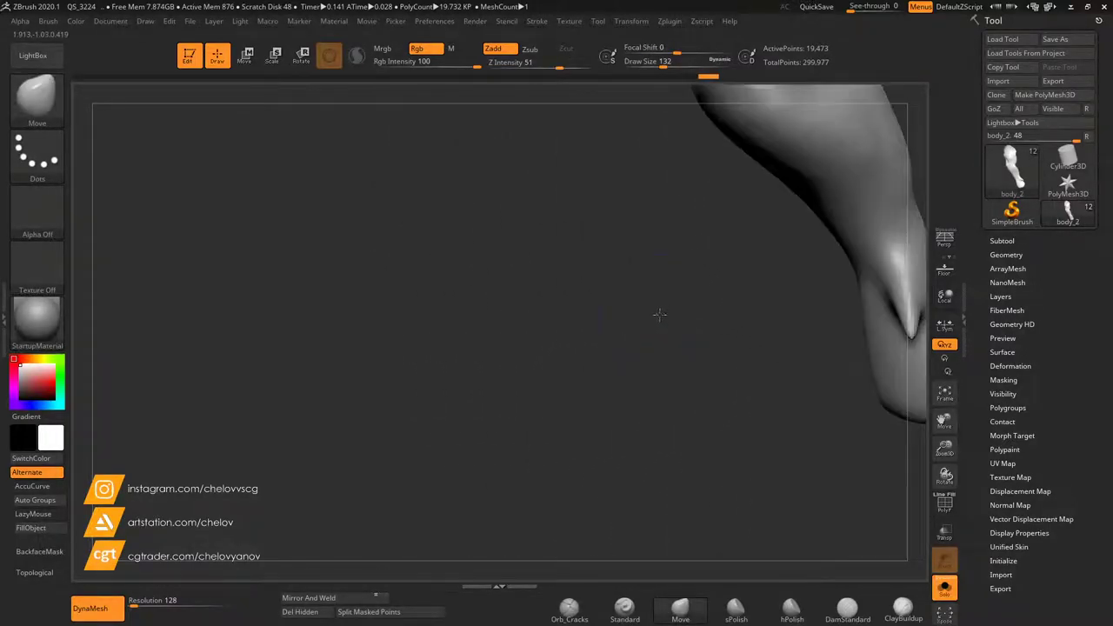
Adjust the left forearm's silhouette with the Move brush from the front and inner sides.
{"action": "mouse_move", "coordinate": [940, 463]}
{"action": "left_mouse_down", "text": "alt"}
{"action": "mouse_move", "coordinate": [838, 473]}
{"action": "mouse_move", "coordinate": [874, 426]}
{"action": "mouse_move", "coordinate": [867, 414]}
{"action": "mouse_move", "coordinate": [735, 448]}
{"action": "mouse_move", "coordinate": [749, 456]}
{"action": "left_mouse_up", "text": "alt"}
{"action": "left_click_drag", "start_coordinate": [736, 349], "coordinate": [703, 339]}
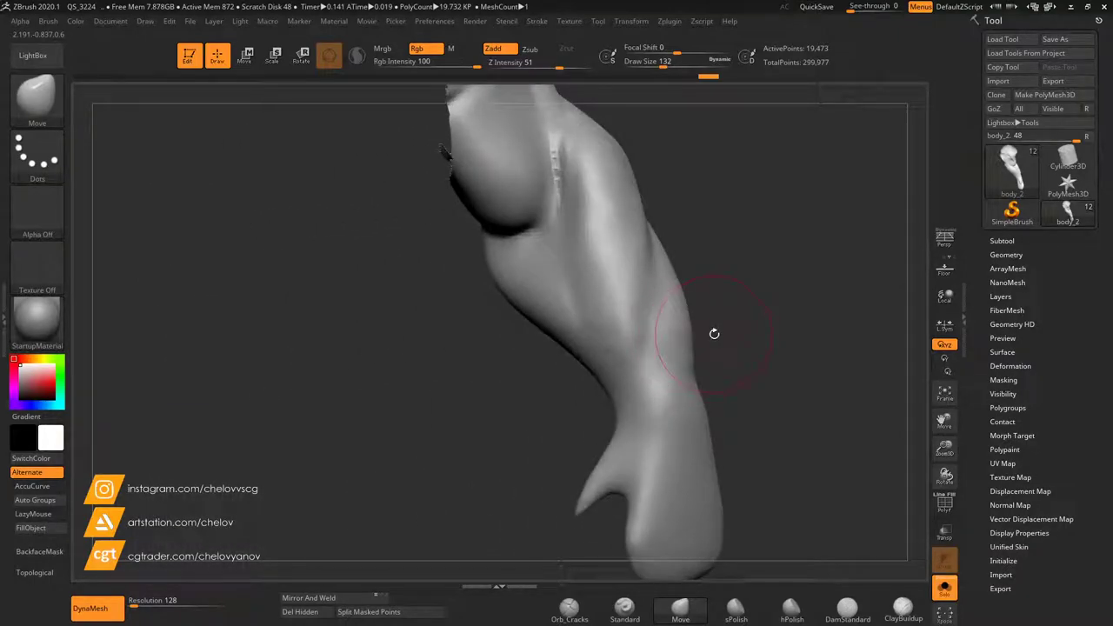
{"action": "left_click_drag", "start_coordinate": [779, 364], "coordinate": [807, 411]}
{"action": "left_click_drag", "start_coordinate": [948, 421], "coordinate": [1049, 403]}
{"action": "left_click_drag", "start_coordinate": [808, 318], "coordinate": [842, 327]}
Build up the inner forearm muscle just below the elbow with ClayBuildup and smooth it.
{"action": "left_click", "coordinate": [902, 608]}
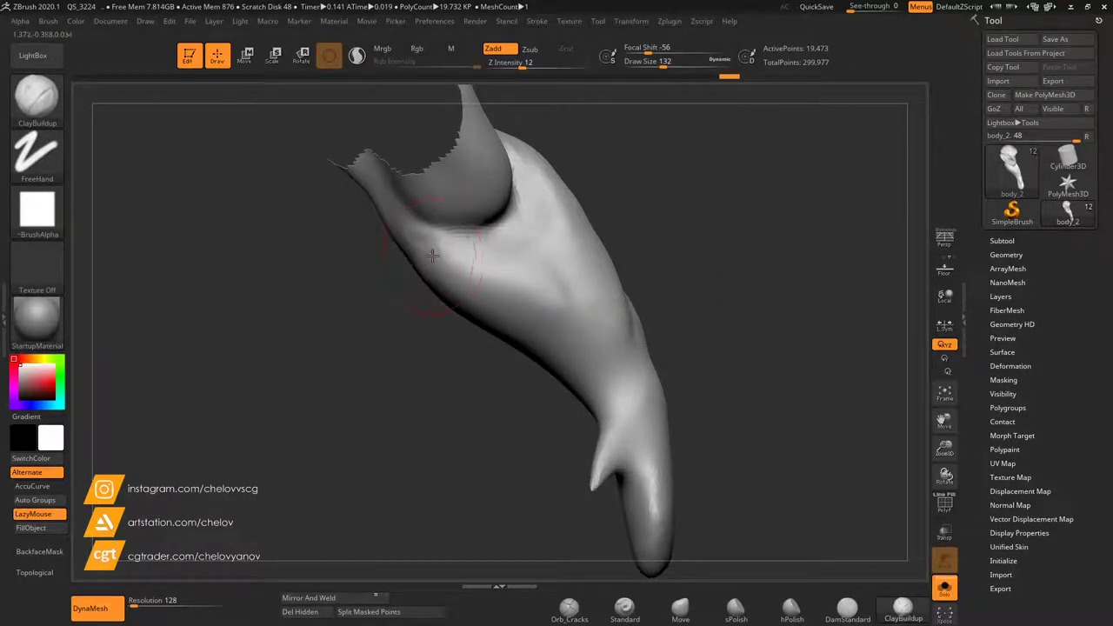
{"action": "left_click_drag", "start_coordinate": [398, 367], "coordinate": [466, 320]}
{"action": "left_click_drag", "start_coordinate": [570, 411], "coordinate": [890, 267], "text": "alt"}
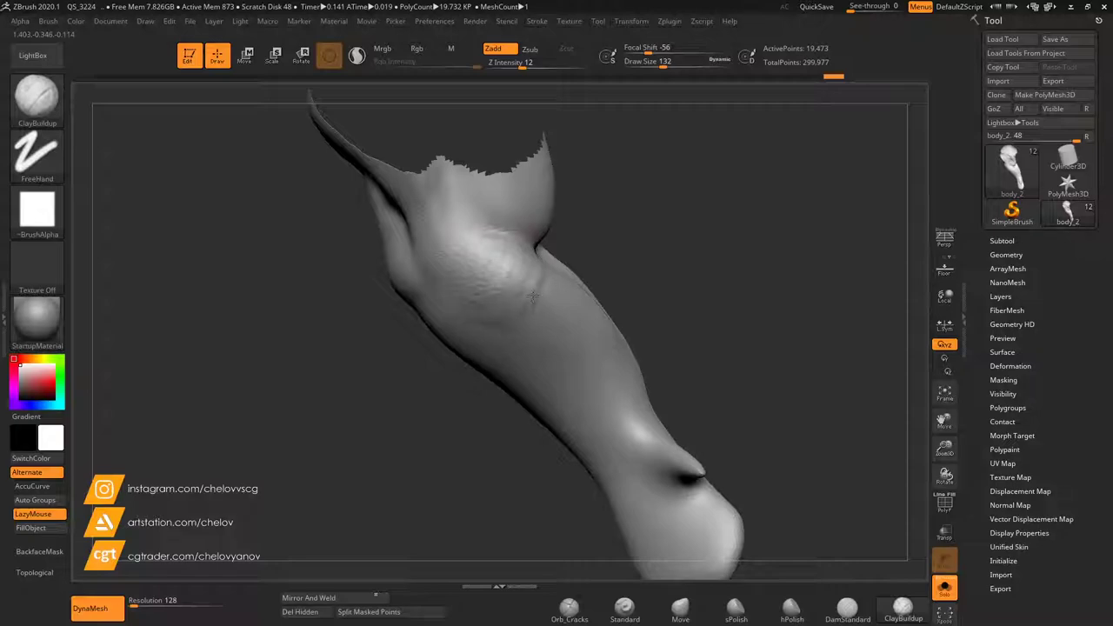
{"action": "key", "text": "shift"}
{"action": "mouse_move", "coordinate": [696, 300]}
{"action": "left_mouse_down"}
{"action": "mouse_move", "coordinate": [599, 316]}
{"action": "mouse_move", "coordinate": [651, 331]}
{"action": "left_mouse_up"}
{"action": "mouse_move", "coordinate": [711, 249]}
{"action": "left_mouse_down", "text": "alt"}
{"action": "mouse_move", "coordinate": [641, 319]}
{"action": "mouse_move", "coordinate": [602, 335]}
{"action": "left_mouse_up", "text": "alt"}
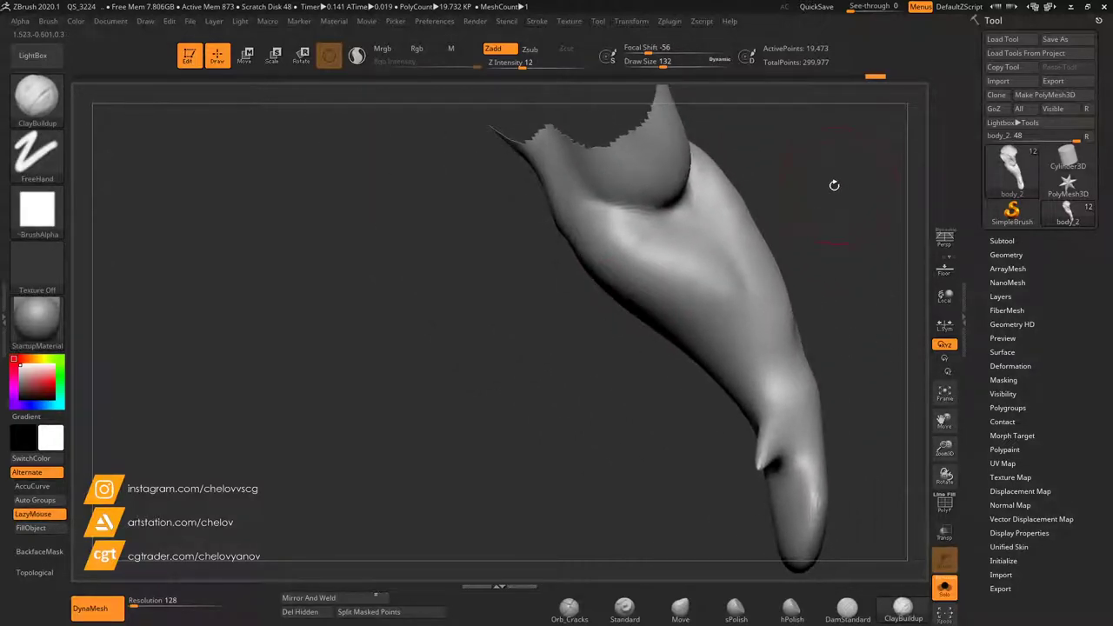
Carve a muscle separation on the inner forearm below the elbow with DamStandard and soften it.
{"action": "left_click_drag", "start_coordinate": [837, 184], "coordinate": [827, 242]}
{"action": "left_click_drag", "start_coordinate": [946, 447], "coordinate": [870, 492]}
{"action": "left_click_drag", "start_coordinate": [944, 421], "coordinate": [916, 521]}
{"action": "right_click_drag", "start_coordinate": [623, 318], "coordinate": [662, 271]}
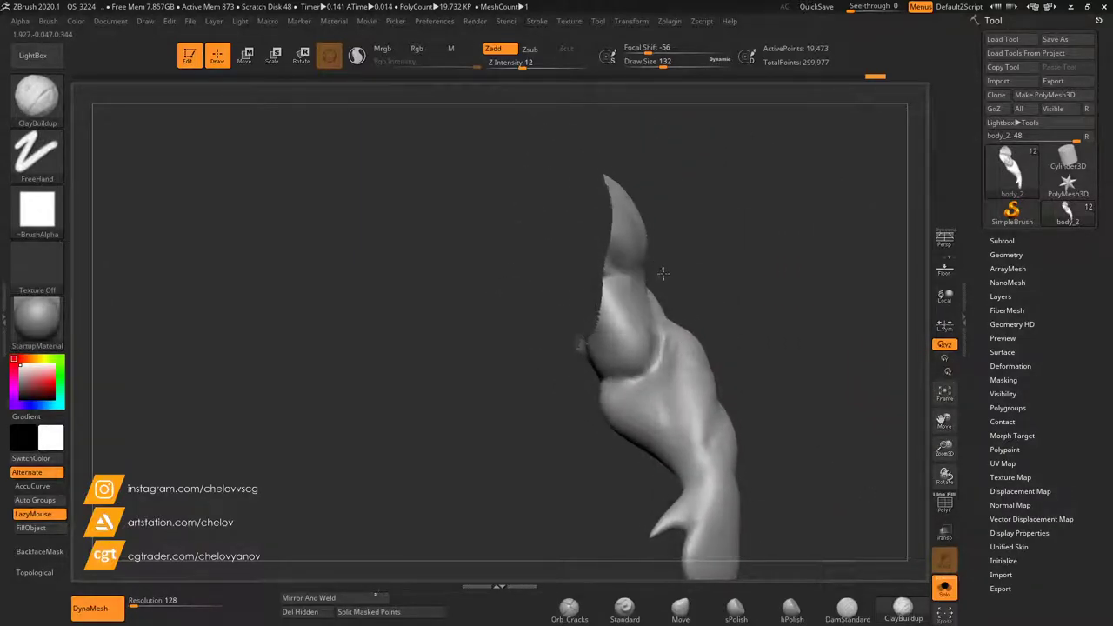
{"action": "left_click_drag", "start_coordinate": [661, 272], "coordinate": [773, 474]}
{"action": "left_click", "coordinate": [831, 607]}
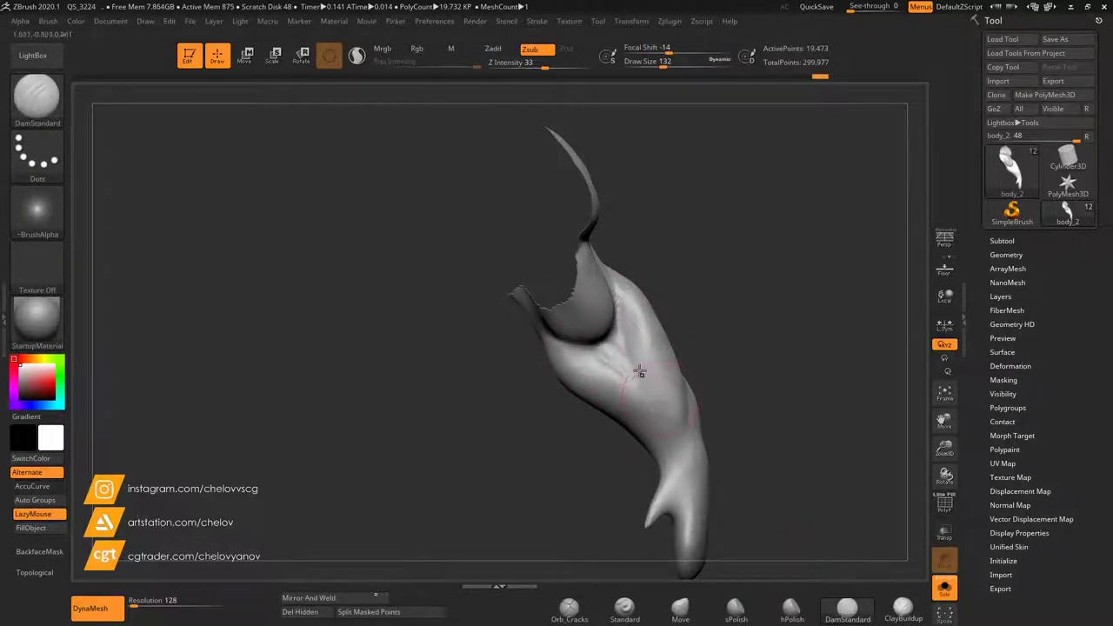
{"action": "key", "text": "shift"}
Refine the inner forearm contour between the elbow and thumb with the Move brush.
{"action": "left_click_drag", "start_coordinate": [746, 344], "coordinate": [775, 387]}
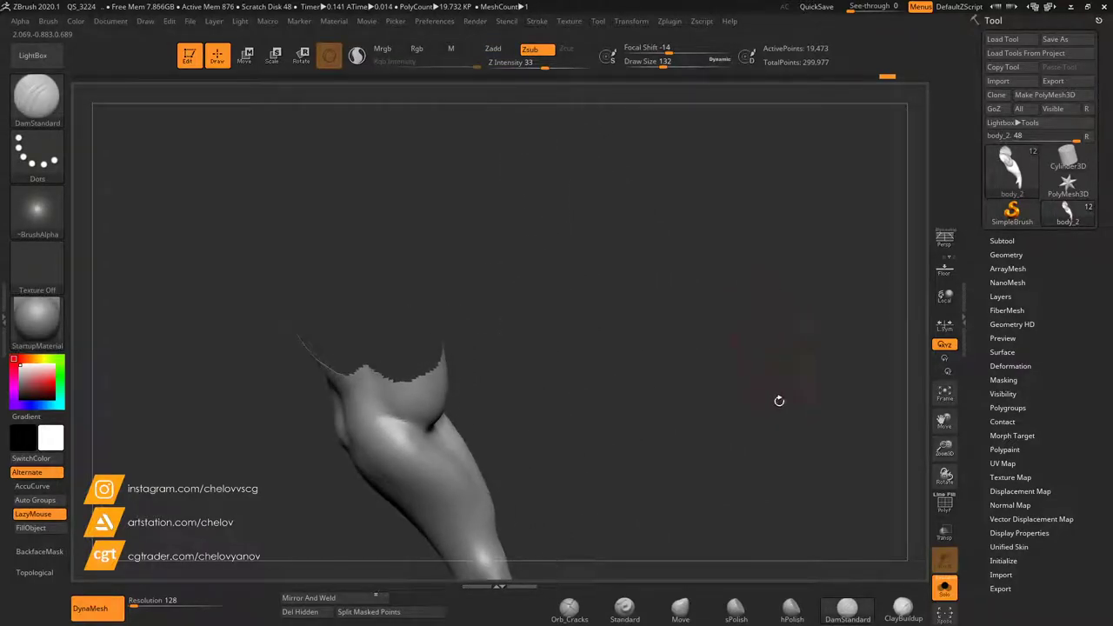
{"action": "left_click", "coordinate": [941, 416]}
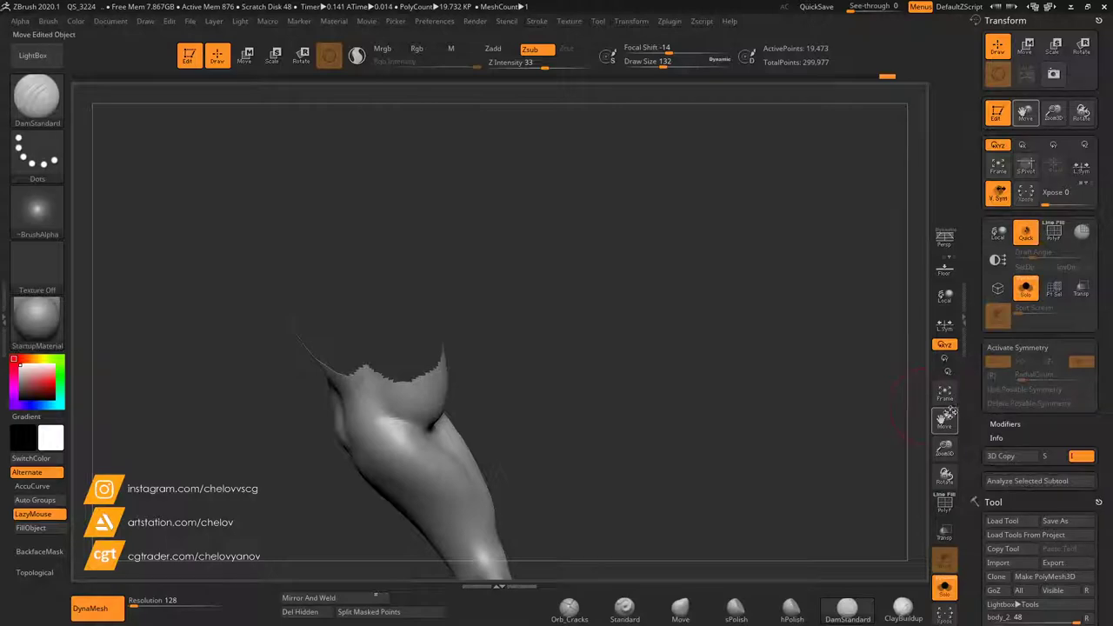
{"action": "left_click_drag", "start_coordinate": [952, 413], "coordinate": [1043, 241]}
{"action": "left_click_drag", "start_coordinate": [743, 334], "coordinate": [702, 343]}
{"action": "left_click", "coordinate": [681, 609]}
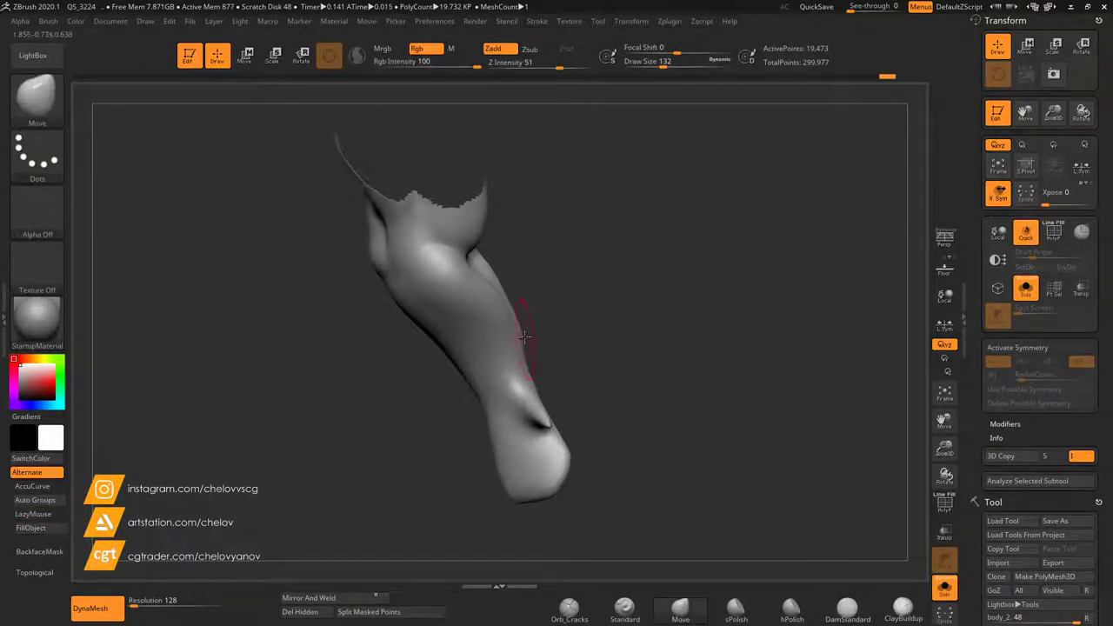
{"action": "mouse_move", "coordinate": [549, 326]}
{"action": "left_mouse_down"}
{"action": "mouse_move", "coordinate": [595, 318]}
{"action": "mouse_move", "coordinate": [719, 339]}
{"action": "mouse_move", "coordinate": [653, 348]}
{"action": "mouse_move", "coordinate": [658, 341]}
{"action": "mouse_move", "coordinate": [628, 325]}
{"action": "left_mouse_up"}
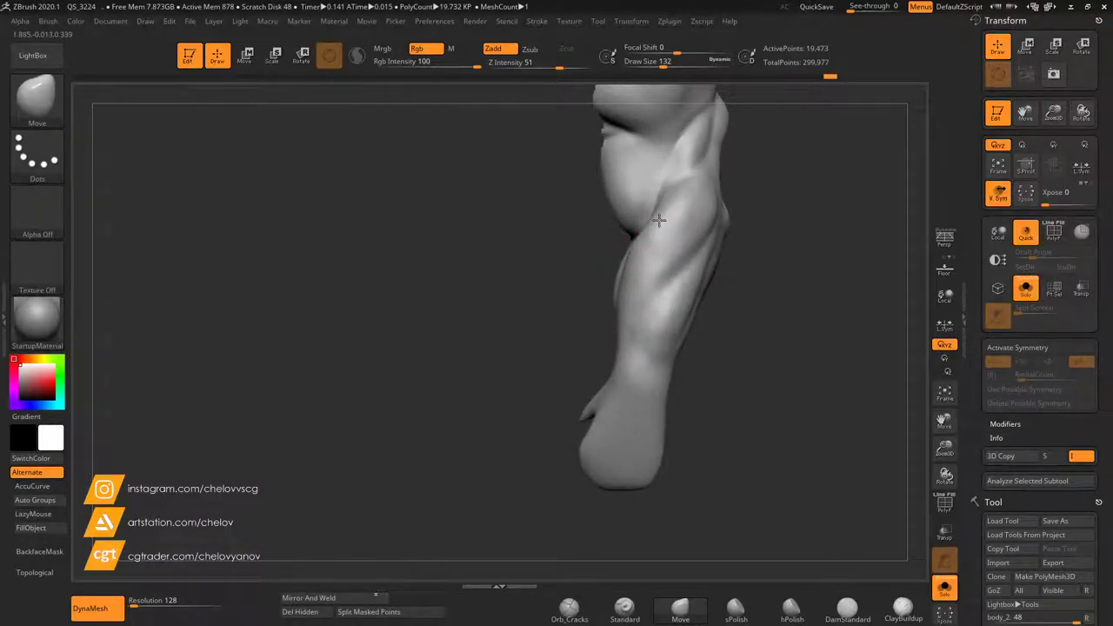
{"action": "left_click_drag", "start_coordinate": [548, 271], "coordinate": [569, 327]}
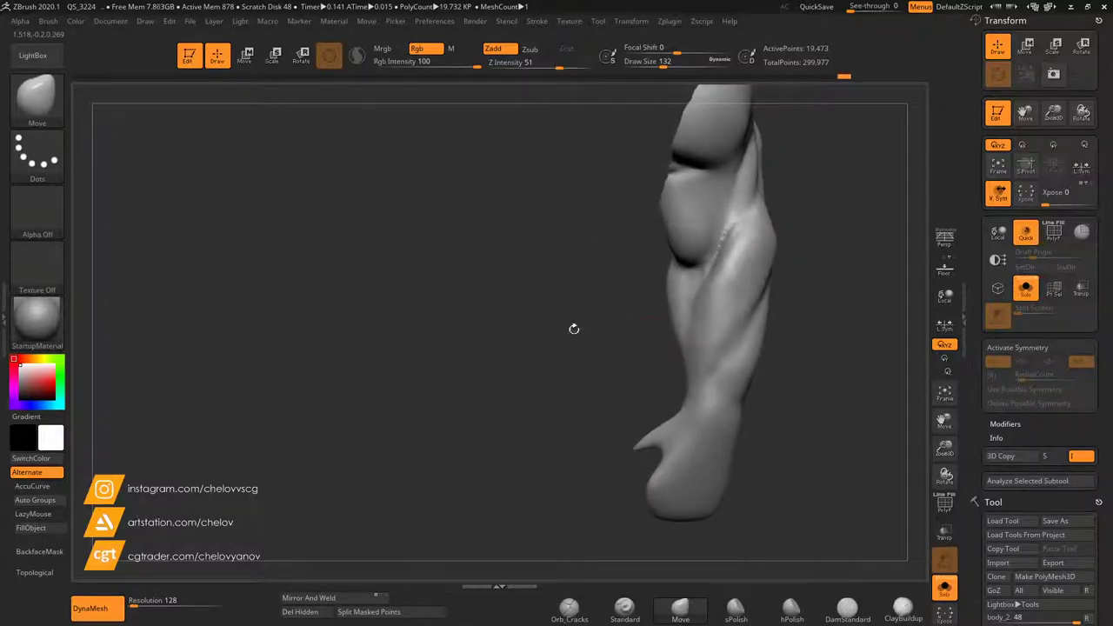
Adjust the forearm and wrist outline with the Move brush and smooth the outer forearm.
{"action": "mouse_move", "coordinate": [603, 383]}
{"action": "left_mouse_down"}
{"action": "mouse_move", "coordinate": [691, 385]}
{"action": "mouse_move", "coordinate": [710, 358]}
{"action": "left_mouse_up"}
{"action": "left_click_drag", "start_coordinate": [528, 392], "coordinate": [500, 399]}
{"action": "left_click_drag", "start_coordinate": [602, 355], "coordinate": [519, 367]}
{"action": "left_click_drag", "start_coordinate": [588, 354], "coordinate": [537, 370]}
{"action": "mouse_move", "coordinate": [742, 369]}
{"action": "left_mouse_down"}
{"action": "mouse_move", "coordinate": [807, 376]}
{"action": "mouse_move", "coordinate": [743, 359]}
{"action": "left_mouse_up"}
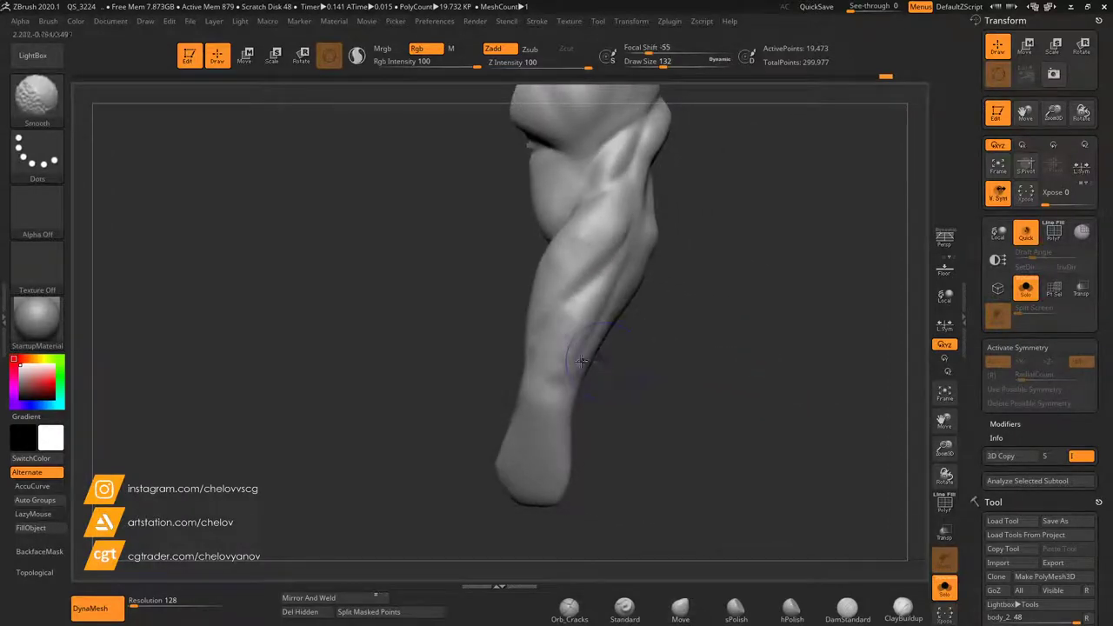
{"action": "left_click_drag", "start_coordinate": [569, 303], "coordinate": [549, 372], "text": "shift"}
{"action": "mouse_move", "coordinate": [639, 347]}
{"action": "left_mouse_down"}
{"action": "mouse_move", "coordinate": [569, 339]}
{"action": "mouse_move", "coordinate": [554, 299]}
{"action": "mouse_move", "coordinate": [611, 318]}
{"action": "mouse_move", "coordinate": [628, 342]}
{"action": "mouse_move", "coordinate": [473, 356]}
{"action": "mouse_move", "coordinate": [652, 368]}
{"action": "mouse_move", "coordinate": [587, 343]}
{"action": "mouse_move", "coordinate": [658, 350]}
{"action": "mouse_move", "coordinate": [683, 362]}
{"action": "mouse_move", "coordinate": [676, 411]}
{"action": "left_mouse_up"}
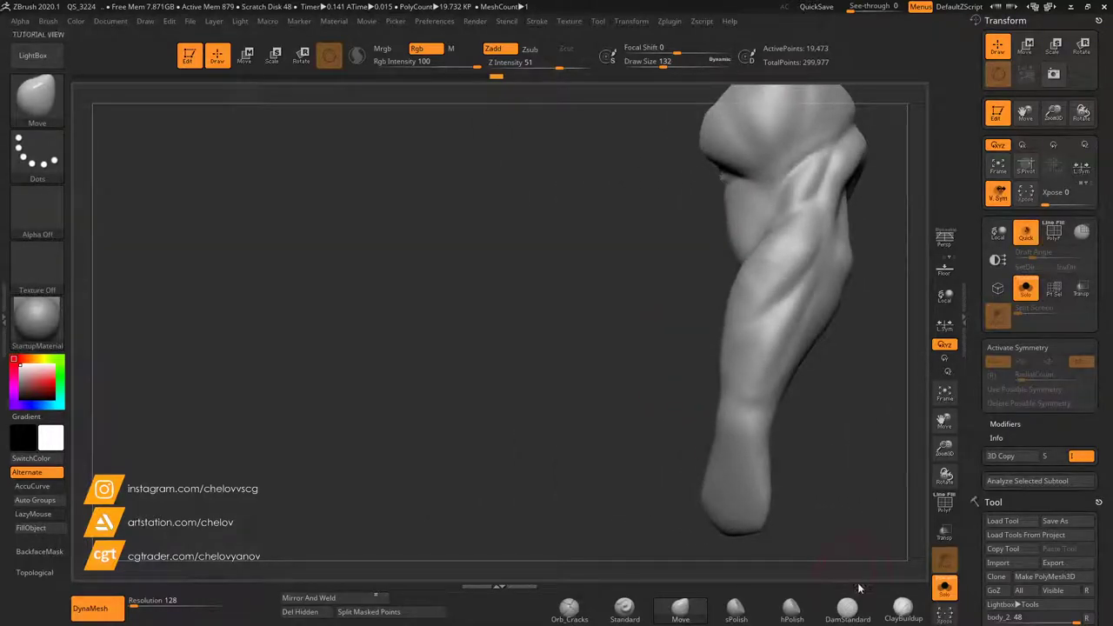
Build up the wrist and the outer forearm above it with ClayBuildup and smooth the strokes.
{"action": "left_click", "coordinate": [903, 609]}
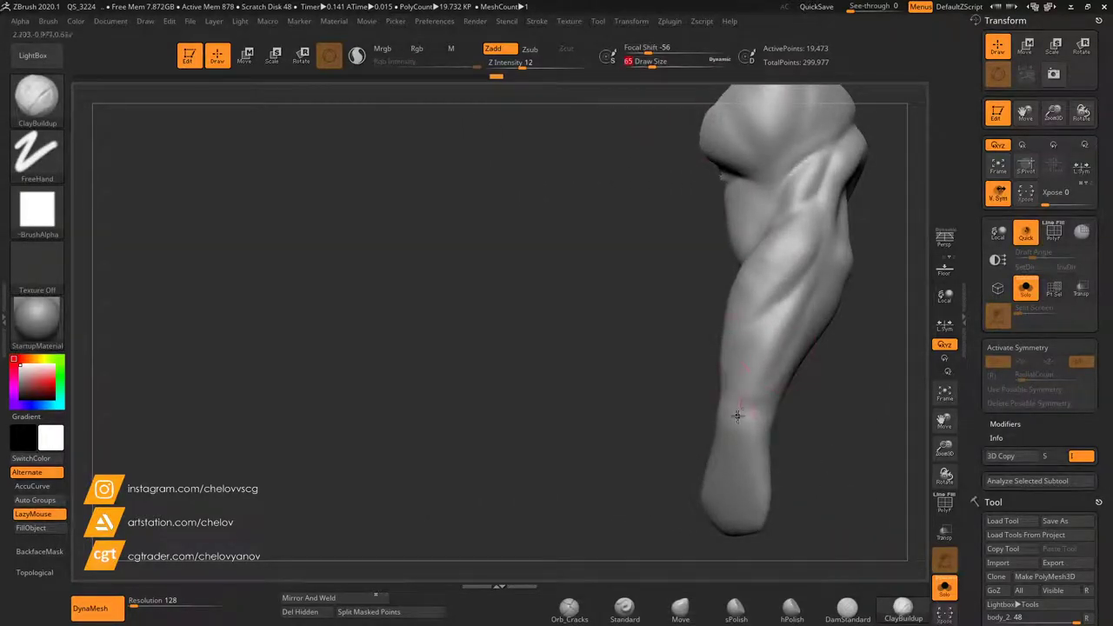
{"action": "mouse_move", "coordinate": [759, 412]}
{"action": "left_mouse_down"}
{"action": "mouse_move", "coordinate": [749, 418]}
{"action": "mouse_move", "coordinate": [813, 313]}
{"action": "left_mouse_up"}
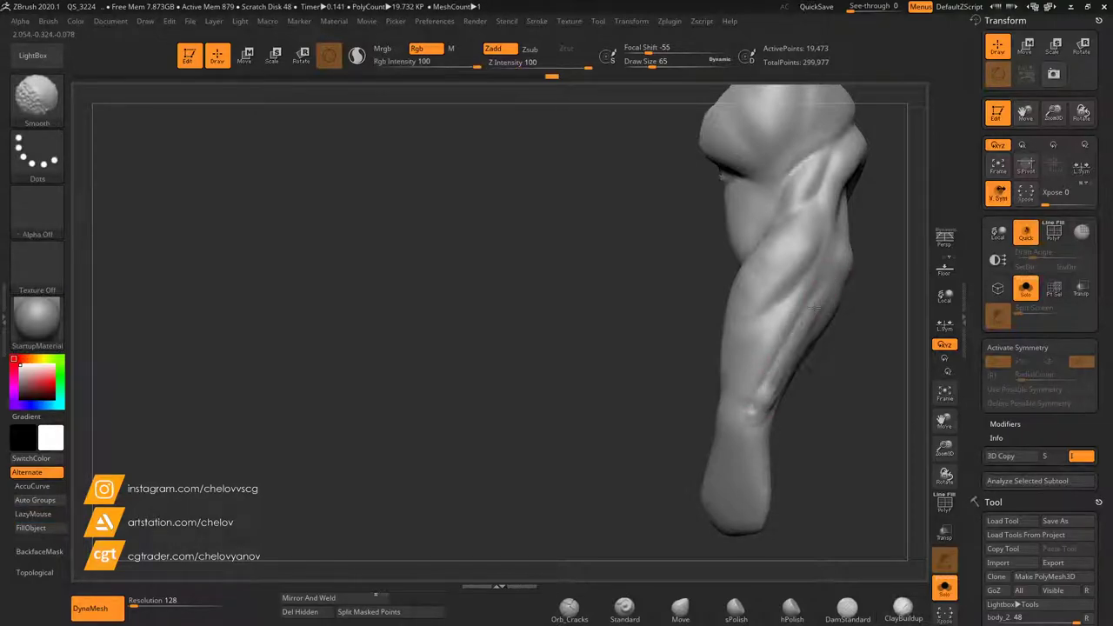
{"action": "left_click_drag", "start_coordinate": [786, 413], "coordinate": [847, 398]}
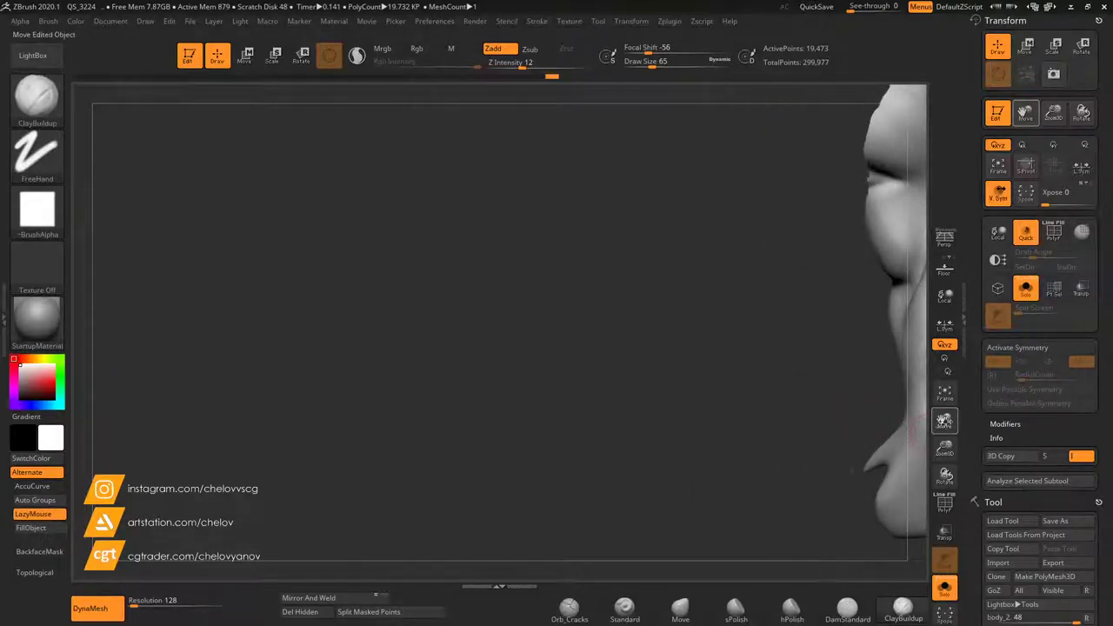
{"action": "left_click_drag", "start_coordinate": [944, 421], "coordinate": [729, 380]}
{"action": "mouse_move", "coordinate": [577, 383]}
{"action": "left_mouse_down"}
{"action": "mouse_move", "coordinate": [596, 333]}
{"action": "mouse_move", "coordinate": [595, 351]}
{"action": "mouse_move", "coordinate": [573, 367]}
{"action": "left_mouse_up"}
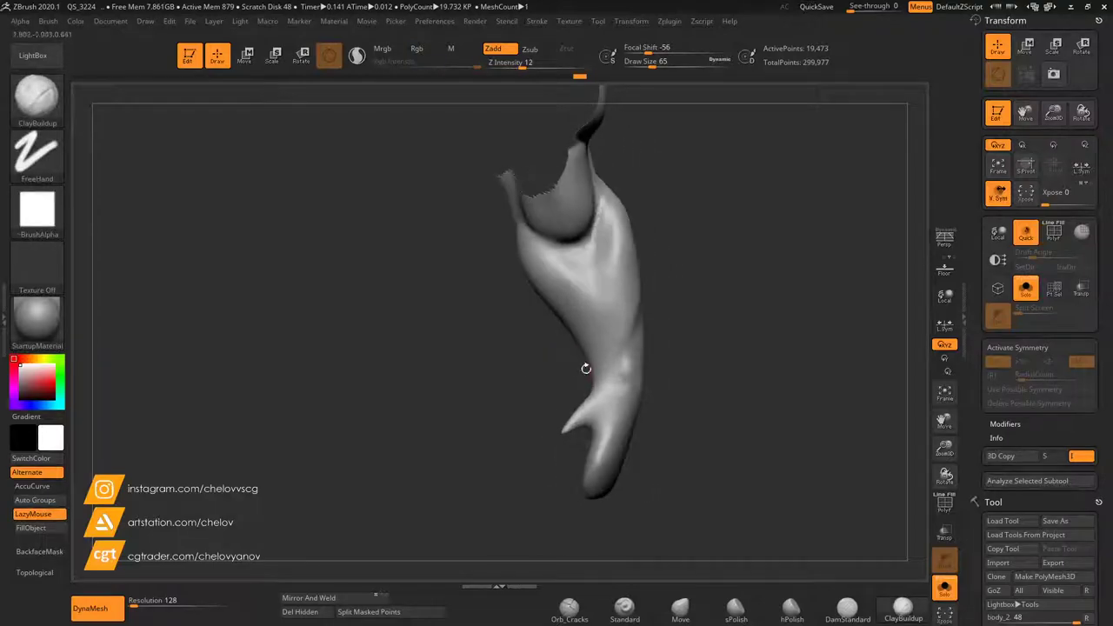
{"action": "key", "text": "shift"}
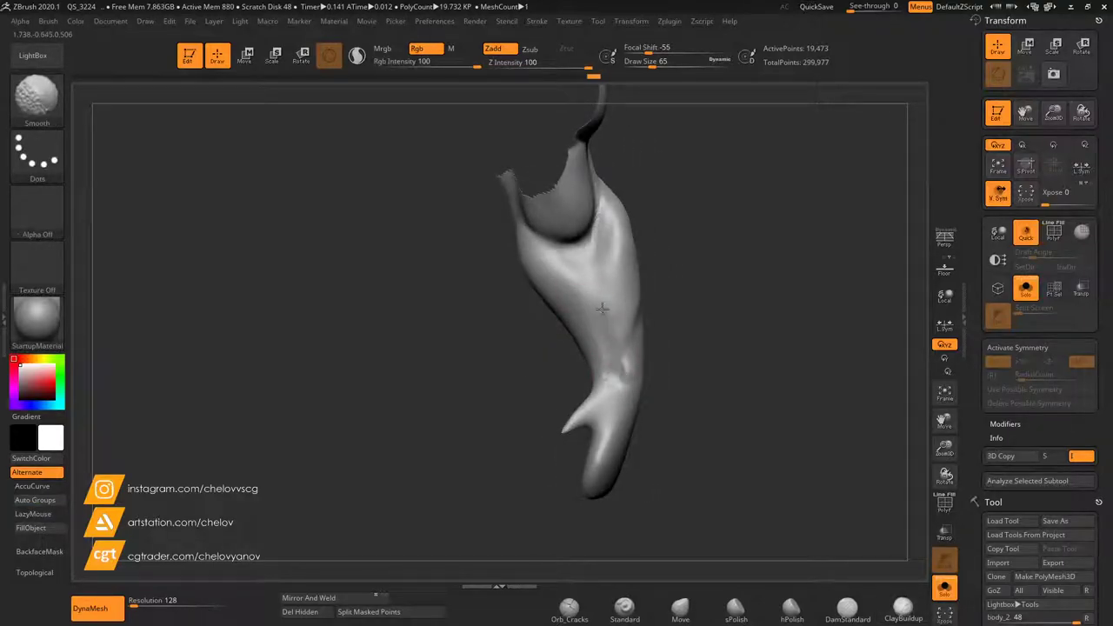
{"action": "left_click_drag", "start_coordinate": [683, 373], "coordinate": [570, 315]}
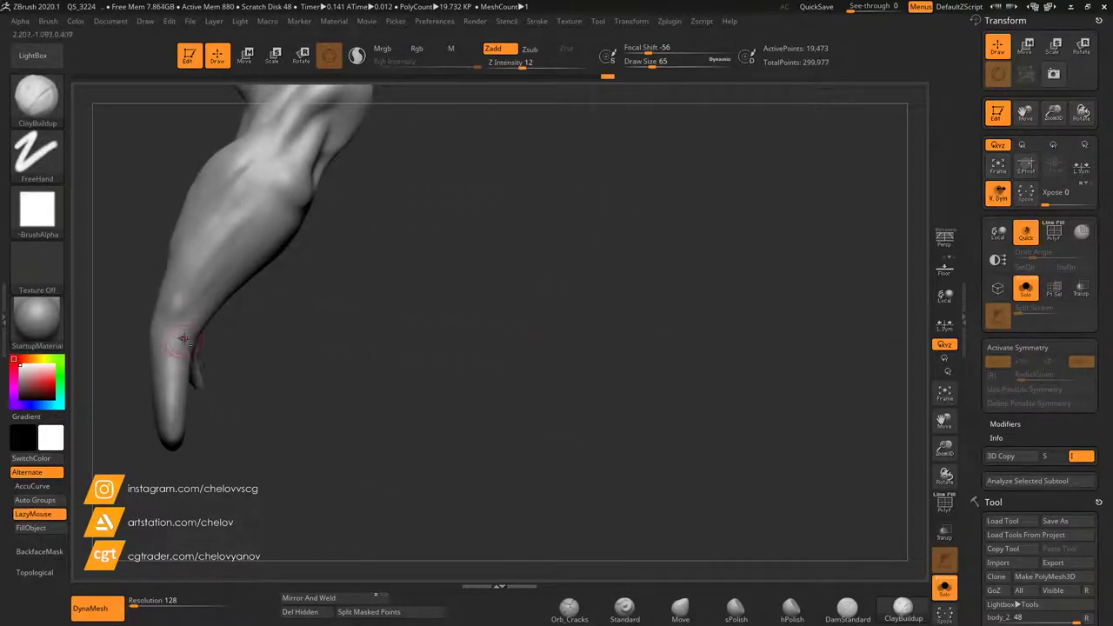
{"action": "left_click_drag", "start_coordinate": [185, 317], "coordinate": [194, 321]}
{"action": "key", "text": "shift"}
Add volume to the back of the left forearm below the elbow with ClayBuildup and smooth it toward the wrist.
{"action": "mouse_move", "coordinate": [326, 322]}
{"action": "left_mouse_down"}
{"action": "mouse_move", "coordinate": [261, 273]}
{"action": "mouse_move", "coordinate": [496, 348]}
{"action": "mouse_move", "coordinate": [632, 408]}
{"action": "left_mouse_up"}
{"action": "left_click_drag", "start_coordinate": [585, 363], "coordinate": [566, 318]}
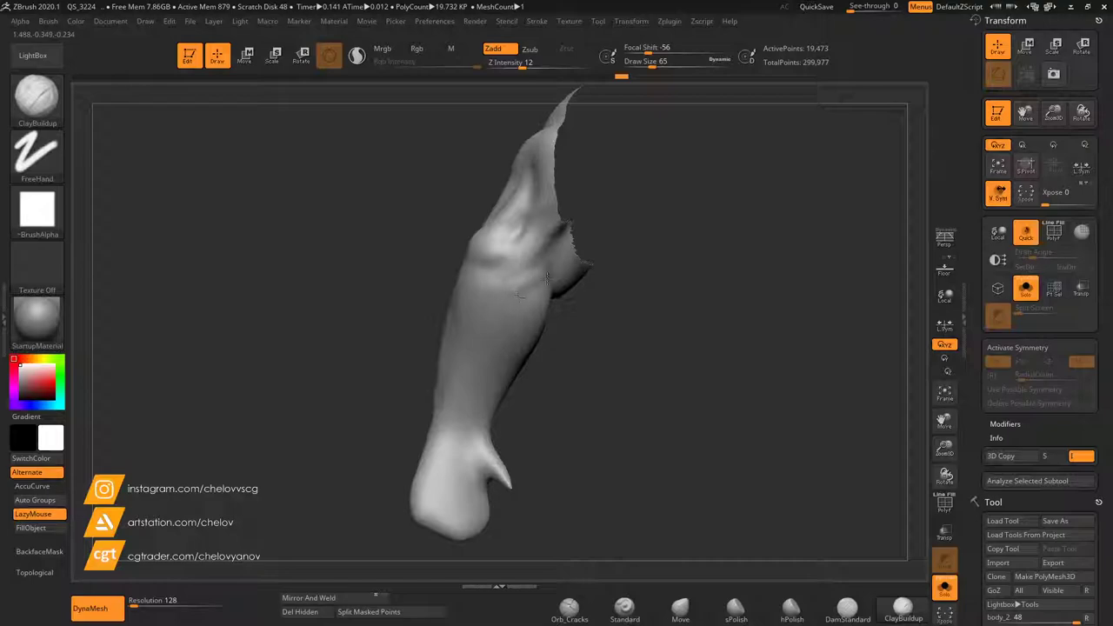
{"action": "key", "text": "shift"}
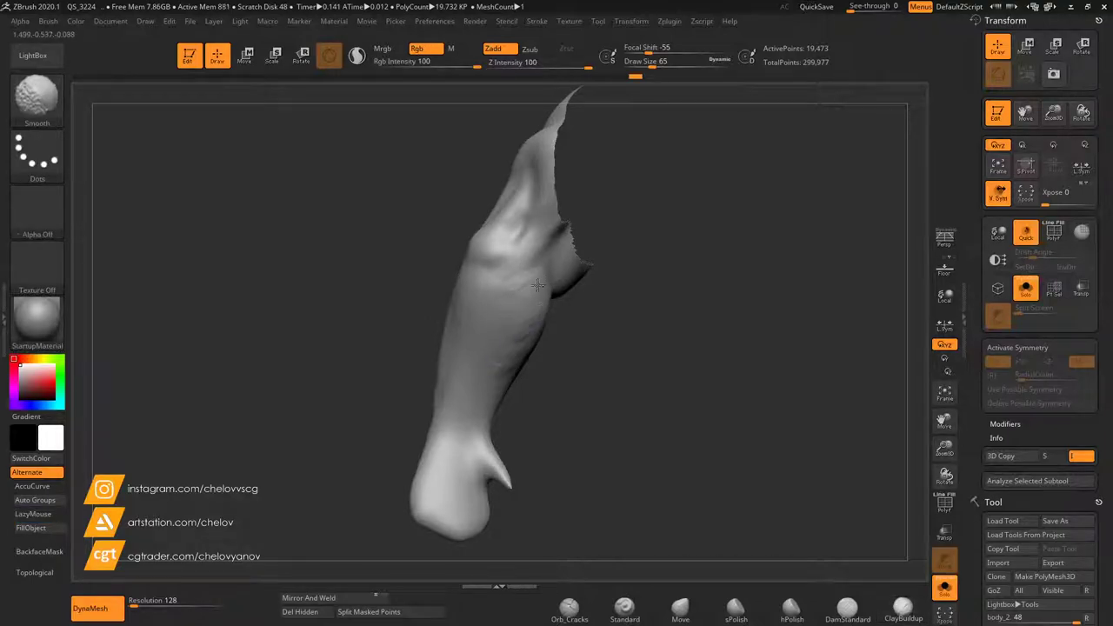
{"action": "mouse_move", "coordinate": [575, 387]}
{"action": "left_mouse_down"}
{"action": "mouse_move", "coordinate": [648, 392]}
{"action": "mouse_move", "coordinate": [604, 388]}
{"action": "left_mouse_up"}
{"action": "key", "text": "shift"}
{"action": "left_click_drag", "start_coordinate": [516, 372], "coordinate": [510, 415]}
{"action": "left_click_drag", "start_coordinate": [543, 365], "coordinate": [522, 398]}
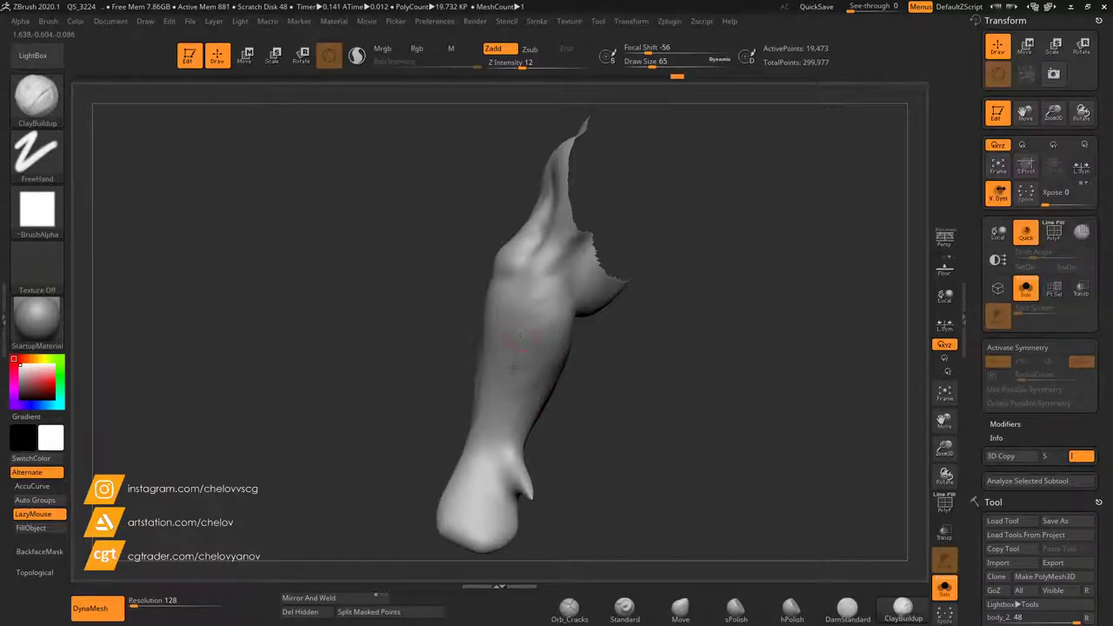
{"action": "key", "text": "shift"}
{"action": "left_click_drag", "start_coordinate": [509, 426], "coordinate": [511, 416], "text": "shift"}
Unhide the rest of the body around the isolated left arm.
{"action": "mouse_move", "coordinate": [608, 355]}
{"action": "left_mouse_down"}
{"action": "mouse_move", "coordinate": [654, 402]}
{"action": "mouse_move", "coordinate": [658, 393]}
{"action": "left_mouse_up"}
{"action": "left_click_drag", "start_coordinate": [661, 308], "coordinate": [658, 334]}
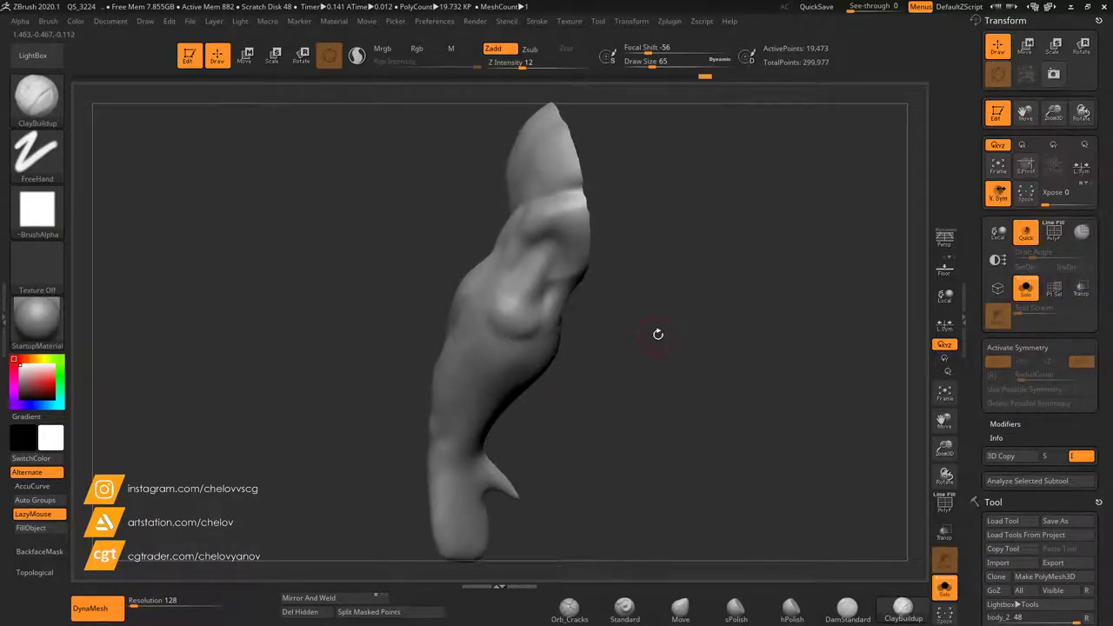
{"action": "left_click", "coordinate": [885, 516], "text": "ctrl+shift"}
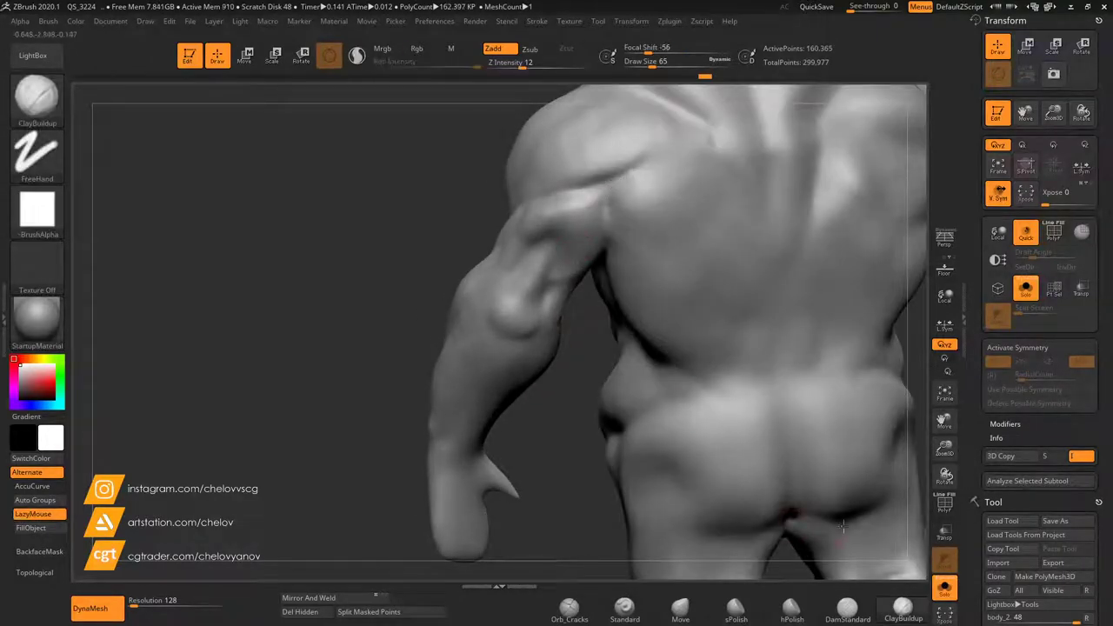
Build up the triceps on the back of the left upper arm with ClayBuildup at draw size 116 and smooth it.
{"action": "left_click_drag", "start_coordinate": [651, 61], "coordinate": [663, 62]}
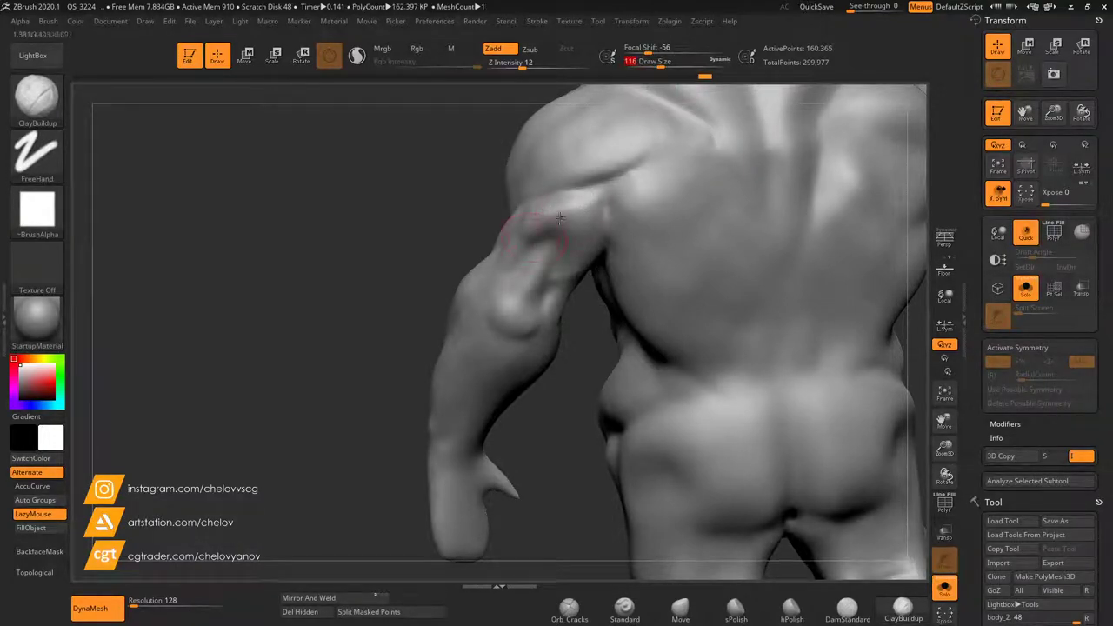
{"action": "left_click_drag", "start_coordinate": [532, 232], "coordinate": [512, 255]}
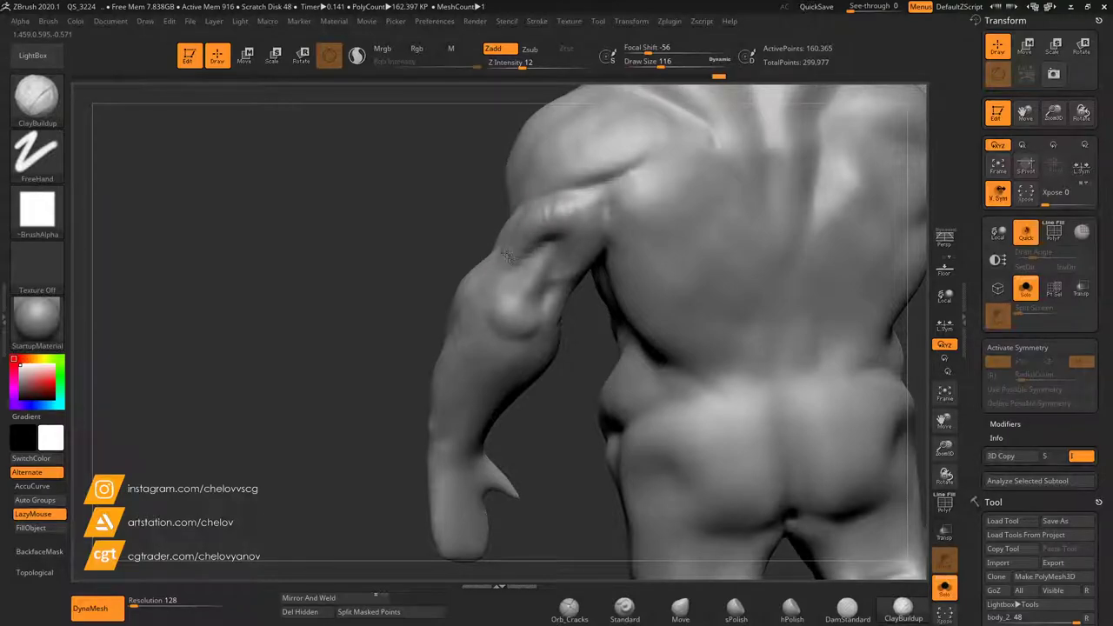
{"action": "left_click_drag", "start_coordinate": [588, 238], "coordinate": [566, 265]}
{"action": "left_click_drag", "start_coordinate": [574, 306], "coordinate": [566, 319]}
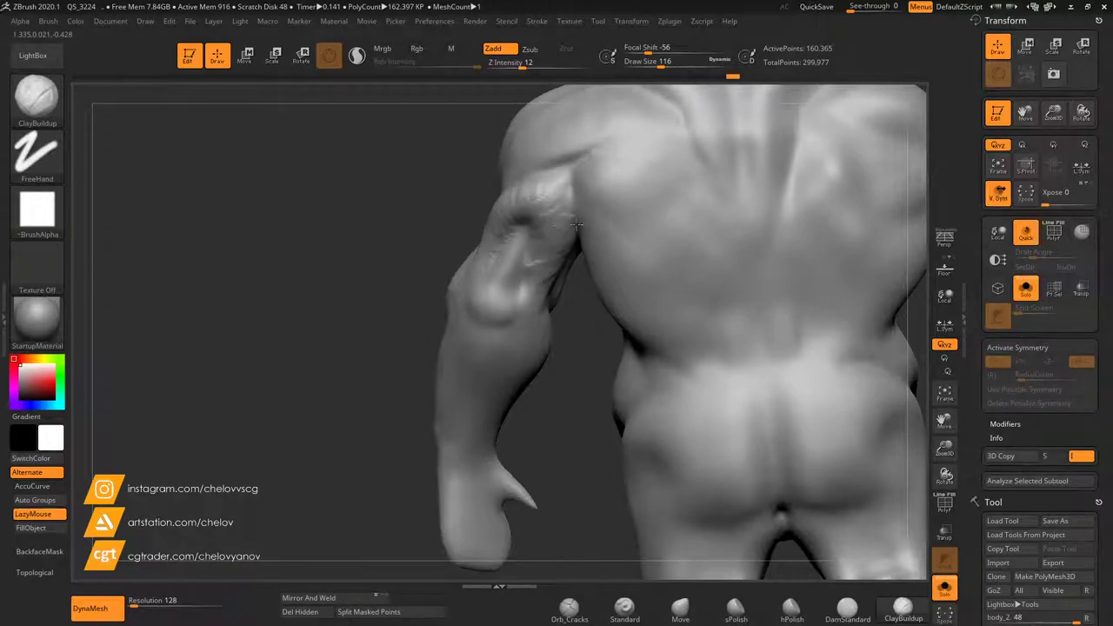
{"action": "key", "text": "shift"}
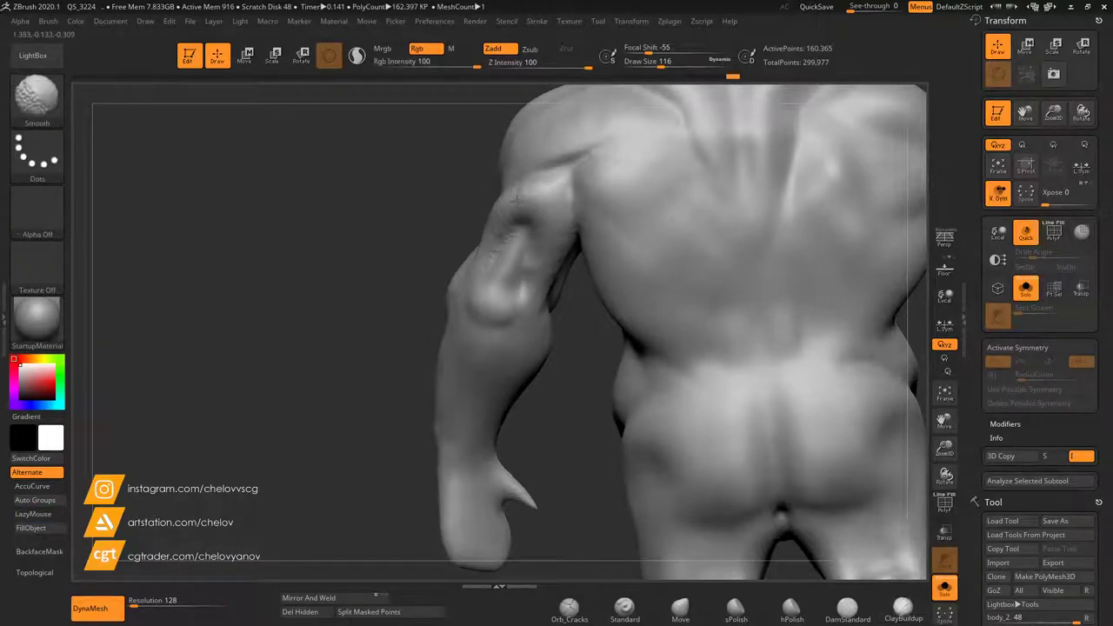
{"action": "left_click_drag", "start_coordinate": [495, 235], "coordinate": [519, 222], "text": "shift"}
Refine the left triceps between the rear shoulder and the elbow with ClayBuildup and smooth the muscle transitions.
{"action": "left_click_drag", "start_coordinate": [559, 331], "coordinate": [588, 331]}
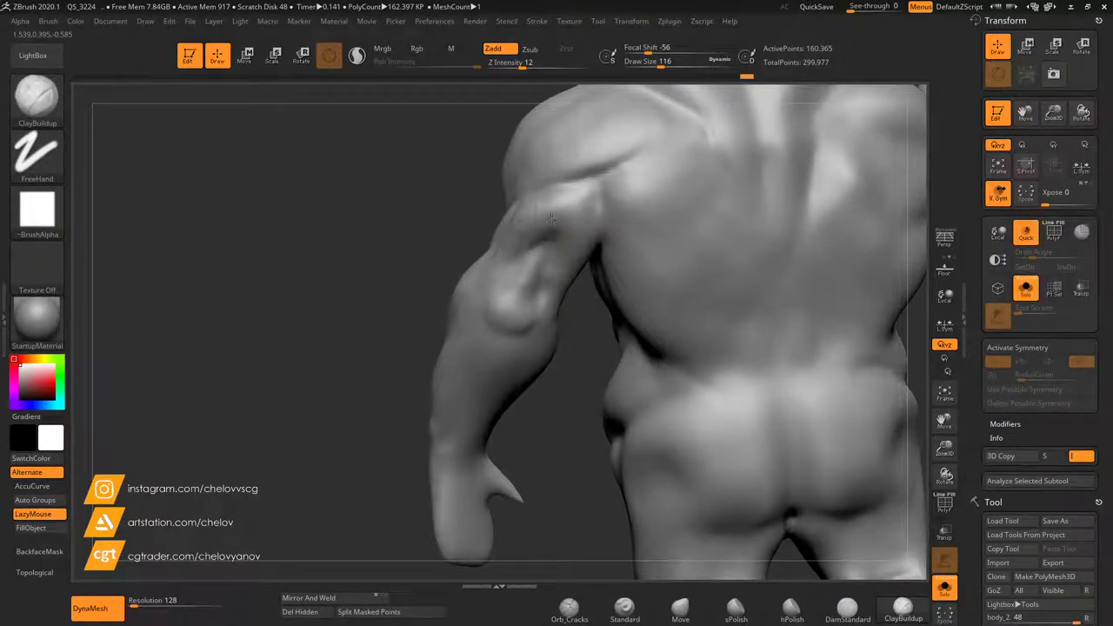
{"action": "key", "text": "shift"}
{"action": "left_click_drag", "start_coordinate": [584, 196], "coordinate": [561, 199], "text": "shift"}
{"action": "mouse_move", "coordinate": [561, 335]}
{"action": "left_mouse_down"}
{"action": "mouse_move", "coordinate": [632, 398]}
{"action": "mouse_move", "coordinate": [574, 328]}
{"action": "left_mouse_up"}
{"action": "mouse_move", "coordinate": [574, 328]}
{"action": "right_mouse_down"}
{"action": "mouse_move", "coordinate": [435, 219]}
{"action": "mouse_move", "coordinate": [592, 241]}
{"action": "right_mouse_up"}
{"action": "mouse_move", "coordinate": [616, 242]}
{"action": "left_mouse_down"}
{"action": "mouse_move", "coordinate": [627, 249]}
{"action": "mouse_move", "coordinate": [593, 238]}
{"action": "mouse_move", "coordinate": [635, 227]}
{"action": "left_mouse_up"}
{"action": "right_click_drag", "start_coordinate": [530, 283], "coordinate": [408, 271]}
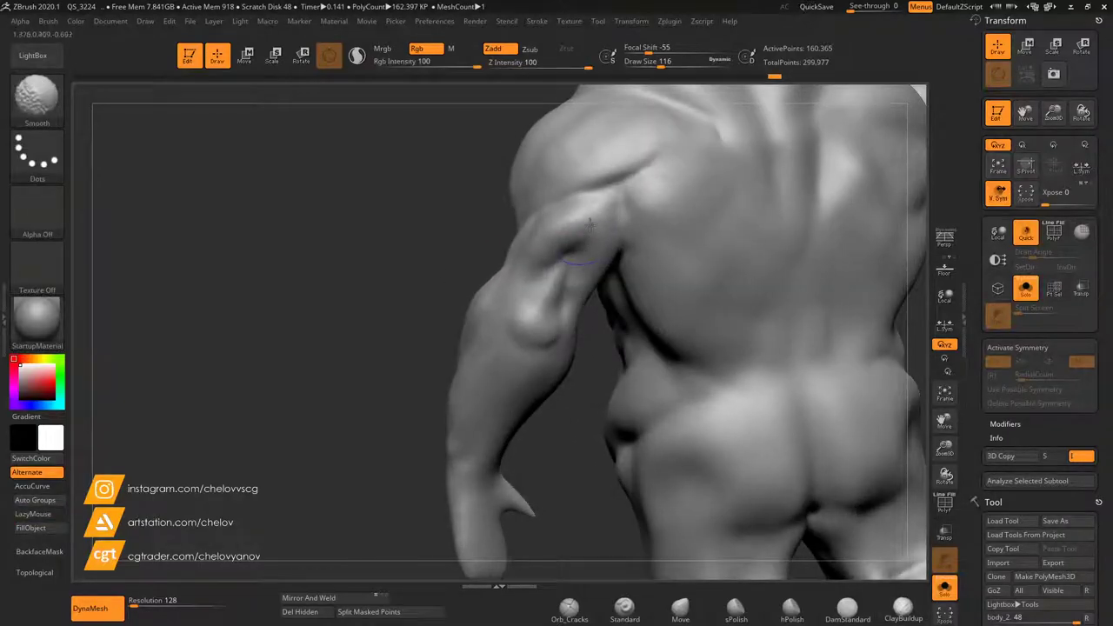
{"action": "right_click_drag", "start_coordinate": [597, 335], "coordinate": [541, 324]}
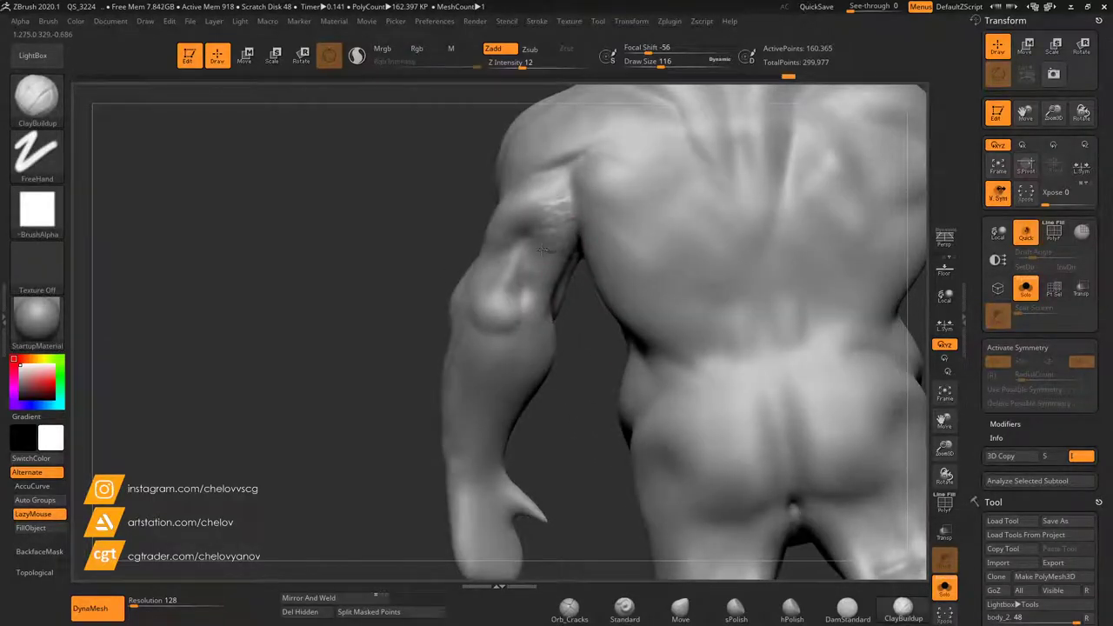
{"action": "left_click_drag", "start_coordinate": [551, 262], "coordinate": [536, 292], "text": "shift"}
{"action": "mouse_move", "coordinate": [425, 253]}
{"action": "left_mouse_down"}
{"action": "mouse_move", "coordinate": [440, 283]}
{"action": "mouse_move", "coordinate": [485, 296]}
{"action": "mouse_move", "coordinate": [472, 298]}
{"action": "left_mouse_up"}
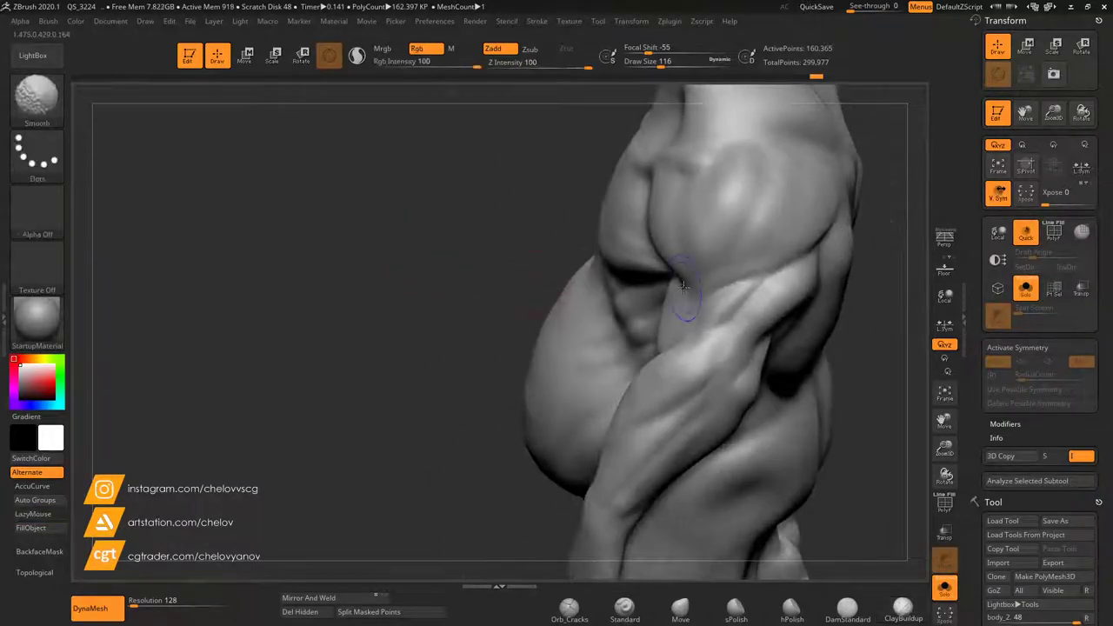
Carve the crease between the left biceps and the upper forearm muscle with DamStandard.
{"action": "left_click", "coordinate": [847, 609]}
{"action": "mouse_move", "coordinate": [730, 337]}
{"action": "left_mouse_down"}
{"action": "mouse_move", "coordinate": [714, 370]}
{"action": "mouse_move", "coordinate": [731, 384]}
{"action": "left_mouse_up"}
{"action": "mouse_move", "coordinate": [421, 426]}
{"action": "left_mouse_down"}
{"action": "mouse_move", "coordinate": [909, 420]}
{"action": "mouse_move", "coordinate": [735, 307]}
{"action": "left_mouse_up"}
{"action": "mouse_move", "coordinate": [795, 249]}
{"action": "left_mouse_down"}
{"action": "mouse_move", "coordinate": [765, 279]}
{"action": "mouse_move", "coordinate": [787, 276]}
{"action": "mouse_move", "coordinate": [787, 306]}
{"action": "left_mouse_up"}
Build up the forearm muscle beside the left biceps crease with ClayBuildup and smooth it.
{"action": "left_click", "coordinate": [903, 608]}
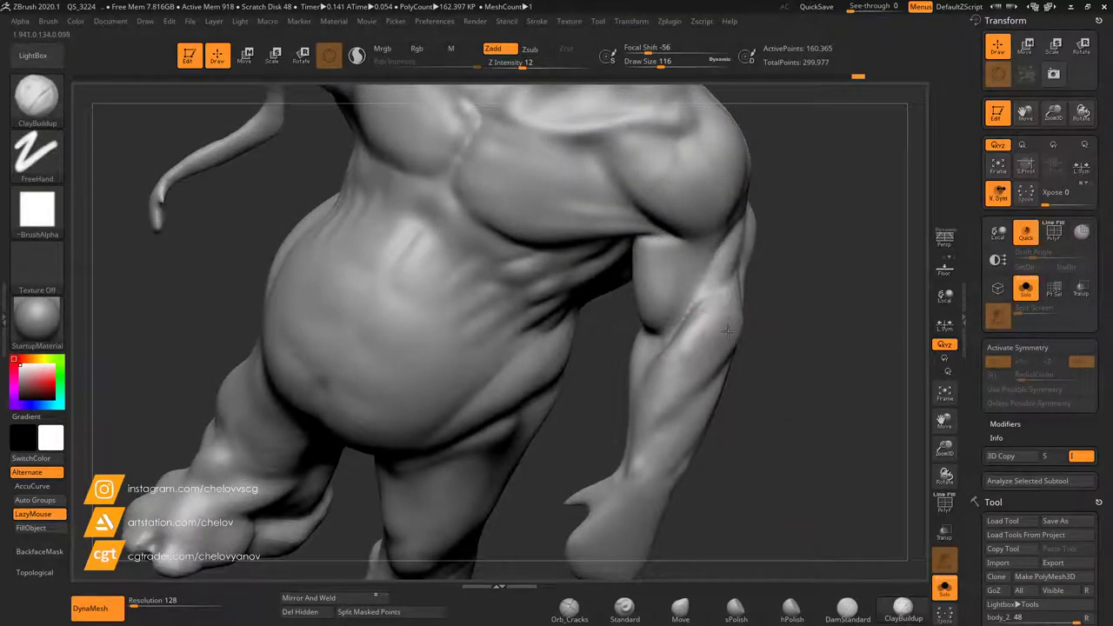
{"action": "mouse_move", "coordinate": [696, 342]}
{"action": "left_mouse_down"}
{"action": "mouse_move", "coordinate": [710, 337]}
{"action": "mouse_move", "coordinate": [679, 382]}
{"action": "mouse_move", "coordinate": [700, 349]}
{"action": "left_mouse_up"}
{"action": "key", "text": "shift"}
{"action": "mouse_move", "coordinate": [791, 352]}
{"action": "left_mouse_down"}
{"action": "mouse_move", "coordinate": [830, 338]}
{"action": "mouse_move", "coordinate": [773, 314]}
{"action": "mouse_move", "coordinate": [755, 319]}
{"action": "mouse_move", "coordinate": [827, 306]}
{"action": "left_mouse_up"}
{"action": "key", "text": "shift"}
Build up the lower part of the right pectoral with ClayBuildup and smooth it.
{"action": "mouse_move", "coordinate": [862, 241]}
{"action": "left_mouse_down"}
{"action": "mouse_move", "coordinate": [858, 226]}
{"action": "mouse_move", "coordinate": [453, 361]}
{"action": "mouse_move", "coordinate": [488, 334]}
{"action": "left_mouse_up"}
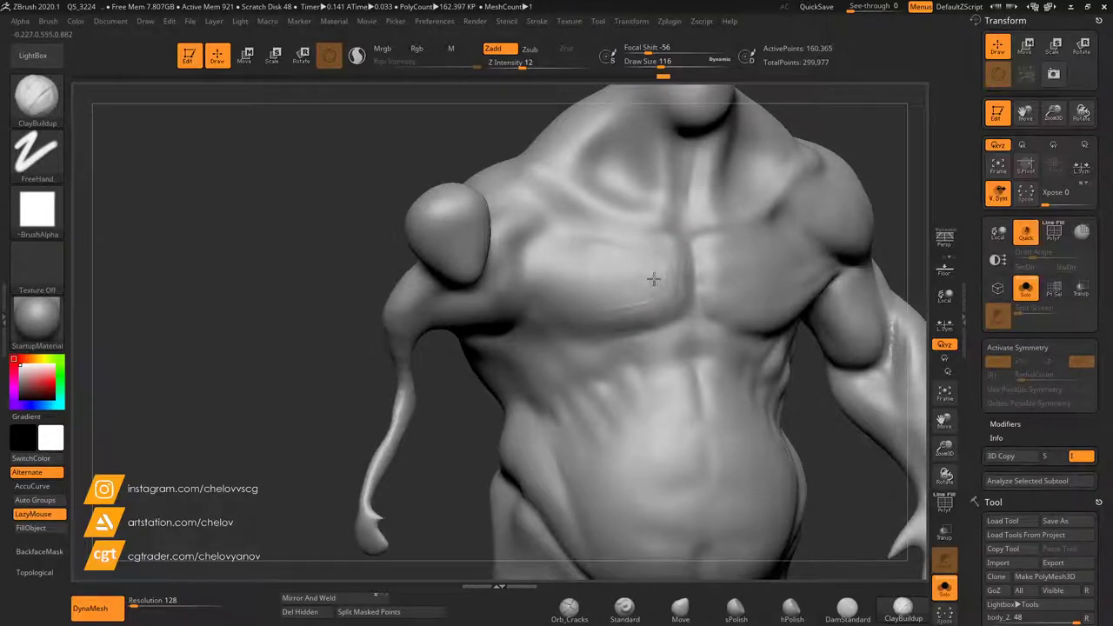
{"action": "mouse_move", "coordinate": [541, 305]}
{"action": "left_mouse_down"}
{"action": "mouse_move", "coordinate": [608, 321]}
{"action": "mouse_move", "coordinate": [598, 330]}
{"action": "mouse_move", "coordinate": [551, 305]}
{"action": "mouse_move", "coordinate": [571, 320]}
{"action": "mouse_move", "coordinate": [638, 289]}
{"action": "left_mouse_up"}
{"action": "key", "text": "shift"}
{"action": "mouse_move", "coordinate": [819, 423]}
{"action": "left_mouse_down"}
{"action": "mouse_move", "coordinate": [729, 424]}
{"action": "mouse_move", "coordinate": [812, 428]}
{"action": "mouse_move", "coordinate": [795, 421]}
{"action": "left_mouse_up"}
Sculpt the right armpit and the side muscles below it over the ribs with ClayBuildup.
{"action": "left_click_drag", "start_coordinate": [455, 413], "coordinate": [462, 365]}
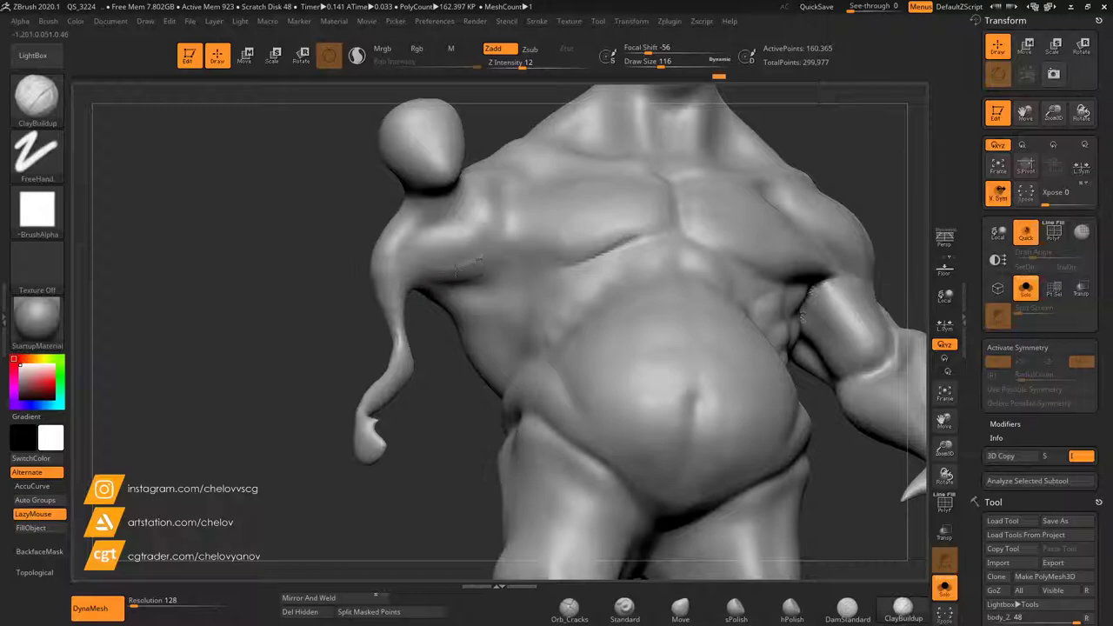
{"action": "mouse_move", "coordinate": [495, 247]}
{"action": "left_mouse_down"}
{"action": "mouse_move", "coordinate": [464, 259]}
{"action": "mouse_move", "coordinate": [489, 272]}
{"action": "mouse_move", "coordinate": [490, 311]}
{"action": "left_mouse_up"}
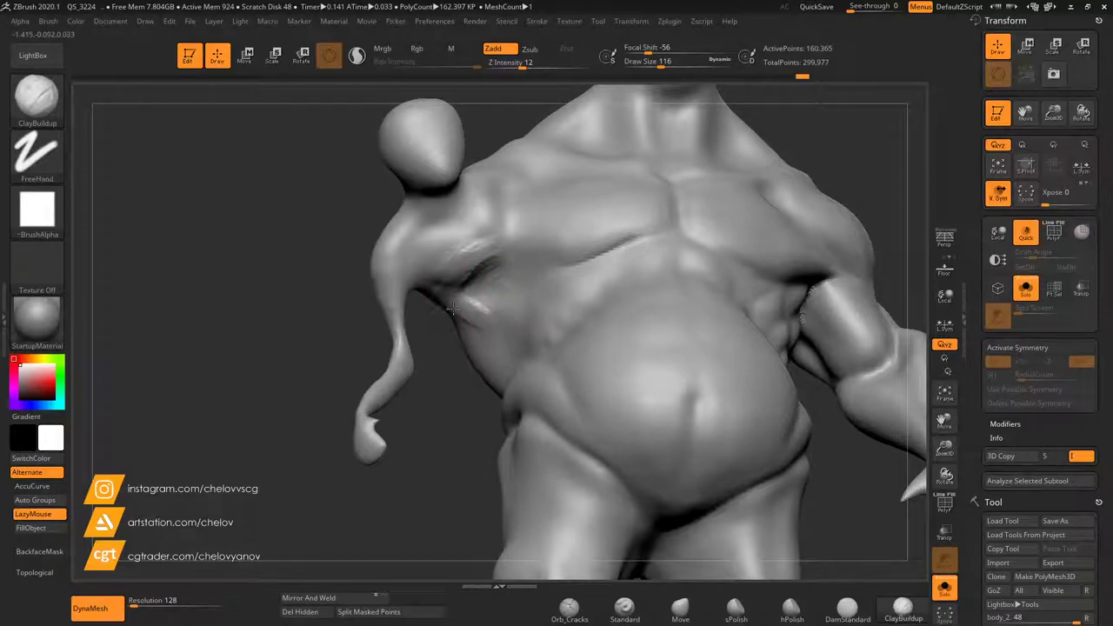
{"action": "left_click_drag", "start_coordinate": [441, 376], "coordinate": [459, 410]}
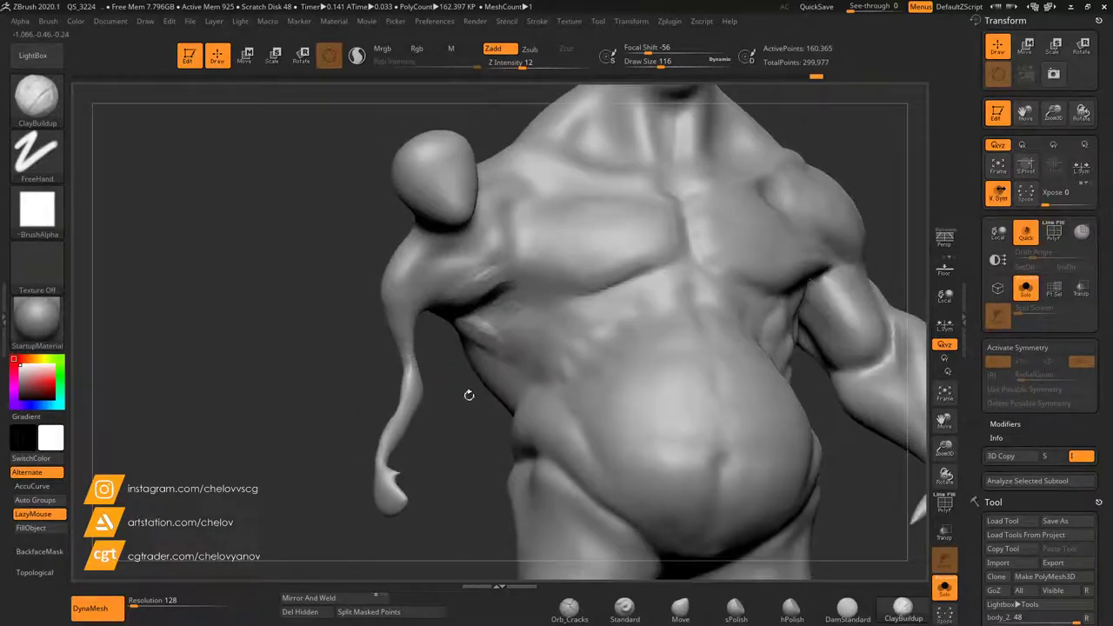
{"action": "mouse_move", "coordinate": [518, 347]}
{"action": "left_mouse_down"}
{"action": "mouse_move", "coordinate": [542, 313]}
{"action": "mouse_move", "coordinate": [520, 359]}
{"action": "mouse_move", "coordinate": [539, 343]}
{"action": "left_mouse_up"}
{"action": "mouse_move", "coordinate": [437, 396]}
{"action": "left_mouse_down"}
{"action": "mouse_move", "coordinate": [445, 435]}
{"action": "mouse_move", "coordinate": [440, 390]}
{"action": "mouse_move", "coordinate": [468, 330]}
{"action": "mouse_move", "coordinate": [435, 452]}
{"action": "mouse_move", "coordinate": [409, 383]}
{"action": "mouse_move", "coordinate": [470, 365]}
{"action": "left_mouse_up"}
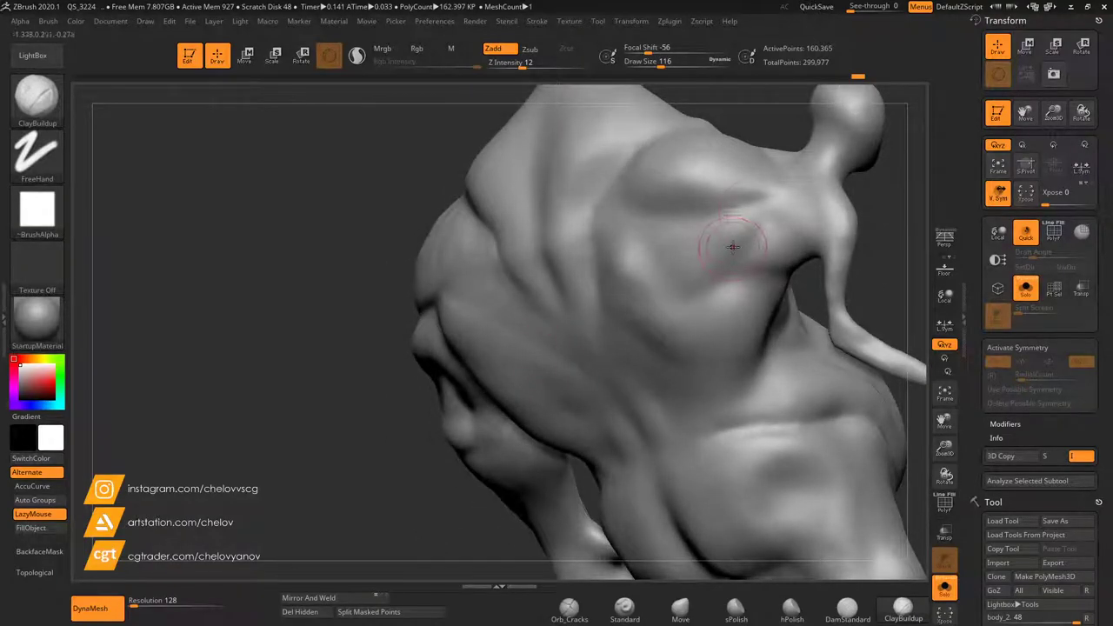
Build up the muscles behind the right shoulder, between shoulder blade and rear armpit, with ClayBuildup and smooth them.
{"action": "mouse_move", "coordinate": [695, 279]}
{"action": "left_mouse_down"}
{"action": "mouse_move", "coordinate": [748, 220]}
{"action": "mouse_move", "coordinate": [677, 231]}
{"action": "left_mouse_up"}
{"action": "mouse_move", "coordinate": [751, 222]}
{"action": "left_mouse_down"}
{"action": "mouse_move", "coordinate": [717, 246]}
{"action": "mouse_move", "coordinate": [681, 231]}
{"action": "mouse_move", "coordinate": [670, 271]}
{"action": "mouse_move", "coordinate": [680, 273]}
{"action": "left_mouse_up"}
{"action": "key", "text": "shift"}
{"action": "left_click_drag", "start_coordinate": [946, 421], "coordinate": [766, 561]}
{"action": "mouse_move", "coordinate": [755, 328]}
{"action": "left_mouse_down"}
{"action": "mouse_move", "coordinate": [736, 363]}
{"action": "mouse_move", "coordinate": [644, 381]}
{"action": "mouse_move", "coordinate": [656, 389]}
{"action": "left_mouse_up"}
Shape the front of the right shoulder where the pectoral meets the arm with ClayBuildup and smooth it.
{"action": "left_click_drag", "start_coordinate": [661, 277], "coordinate": [843, 161], "text": "alt"}
{"action": "mouse_move", "coordinate": [349, 421]}
{"action": "left_mouse_down", "text": "alt"}
{"action": "mouse_move", "coordinate": [415, 343]}
{"action": "mouse_move", "coordinate": [407, 325]}
{"action": "mouse_move", "coordinate": [417, 333]}
{"action": "mouse_move", "coordinate": [405, 341]}
{"action": "left_mouse_up", "text": "alt"}
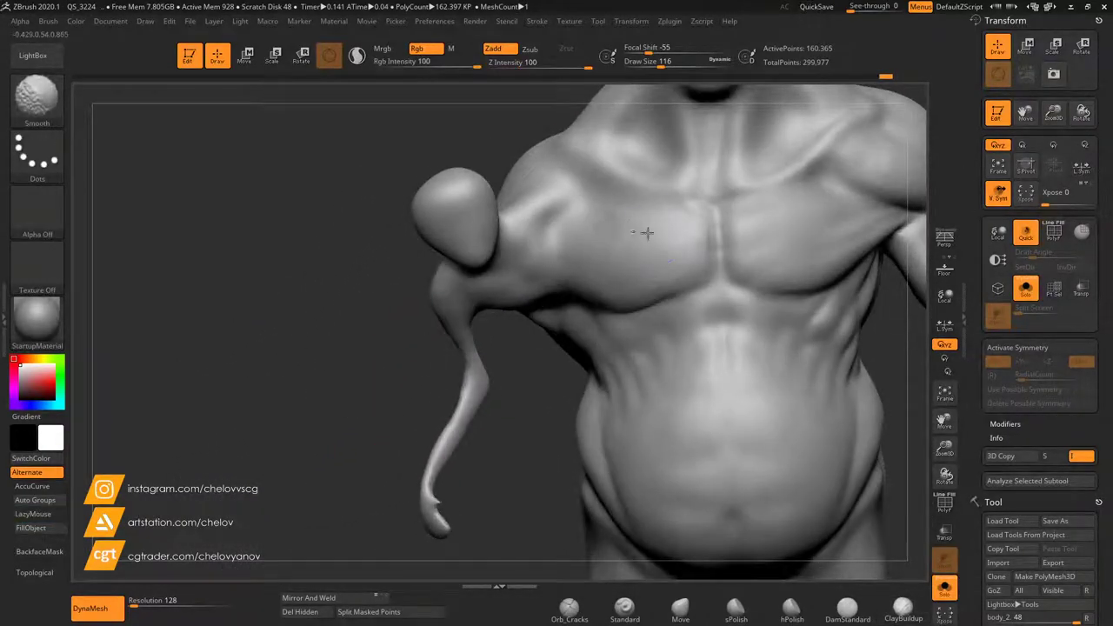
{"action": "mouse_move", "coordinate": [489, 353]}
{"action": "left_mouse_down"}
{"action": "mouse_move", "coordinate": [527, 408]}
{"action": "mouse_move", "coordinate": [511, 426]}
{"action": "left_mouse_up"}
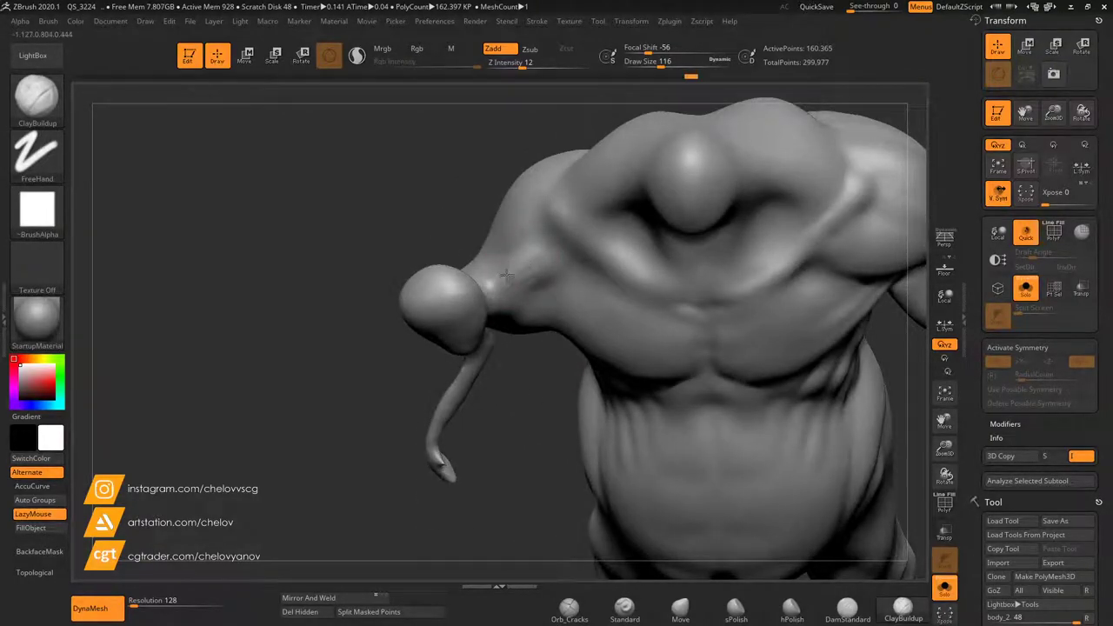
{"action": "key", "text": "shift"}
{"action": "left_click_drag", "start_coordinate": [520, 383], "coordinate": [514, 319]}
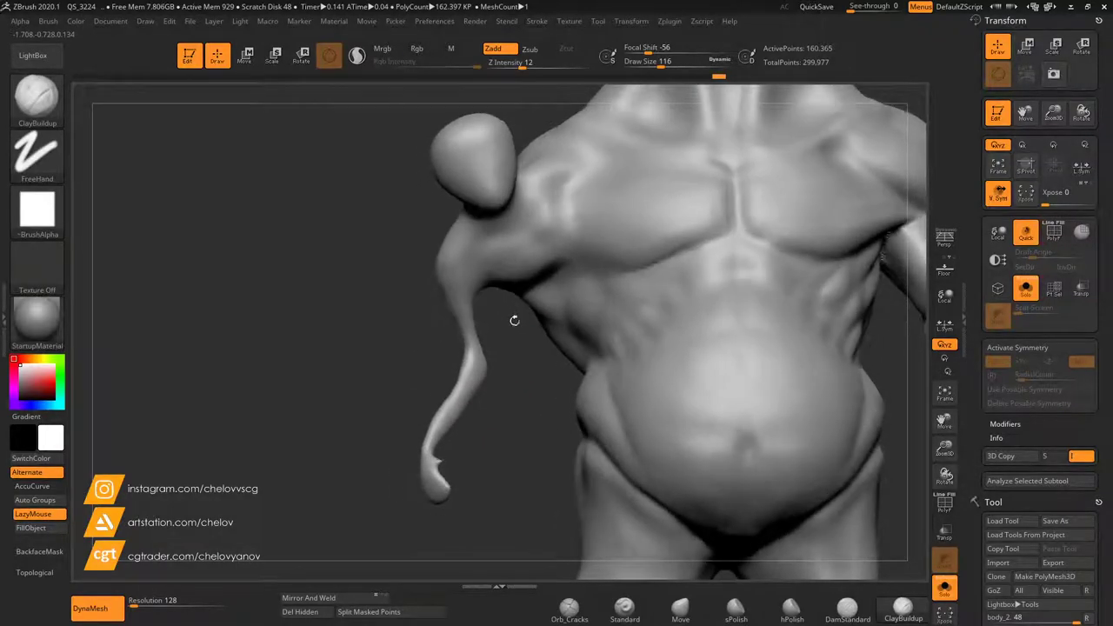
Carve a groove on the front of the right shoulder above the biceps with DamStandard at draw size 74.
{"action": "left_click", "coordinate": [843, 617]}
{"action": "left_click_drag", "start_coordinate": [944, 449], "coordinate": [964, 507]}
{"action": "left_click_drag", "start_coordinate": [942, 421], "coordinate": [1035, 494]}
{"action": "left_click", "coordinate": [654, 65]}
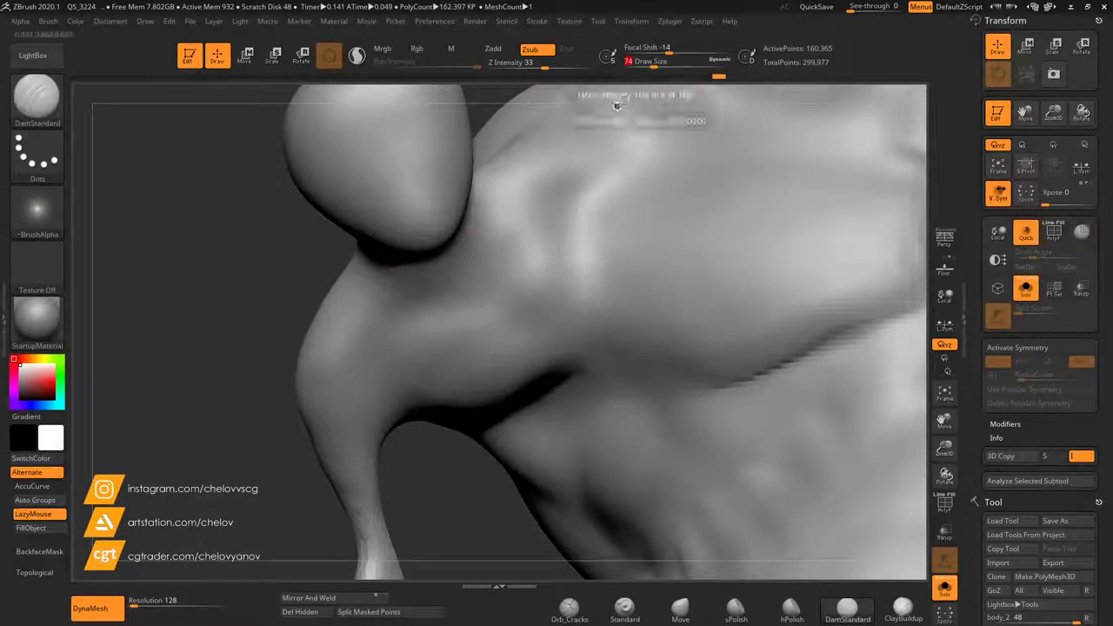
{"action": "left_click_drag", "start_coordinate": [487, 258], "coordinate": [483, 277]}
{"action": "left_click_drag", "start_coordinate": [451, 439], "coordinate": [445, 396]}
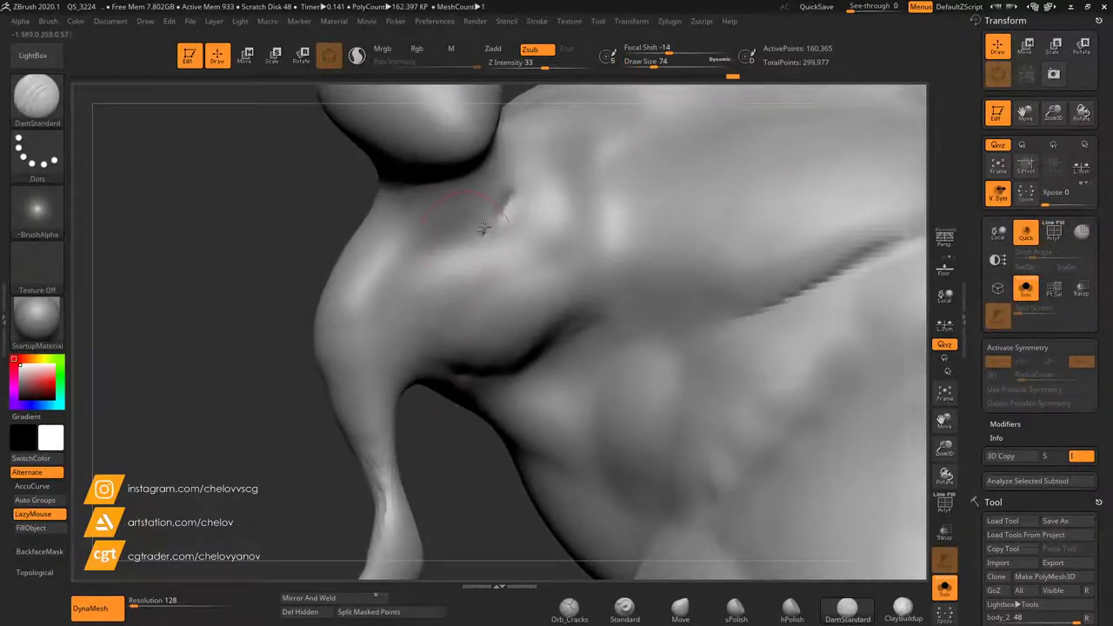
{"action": "mouse_move", "coordinate": [478, 233]}
{"action": "left_mouse_down"}
{"action": "mouse_move", "coordinate": [510, 195]}
{"action": "mouse_move", "coordinate": [470, 202]}
{"action": "left_mouse_up"}
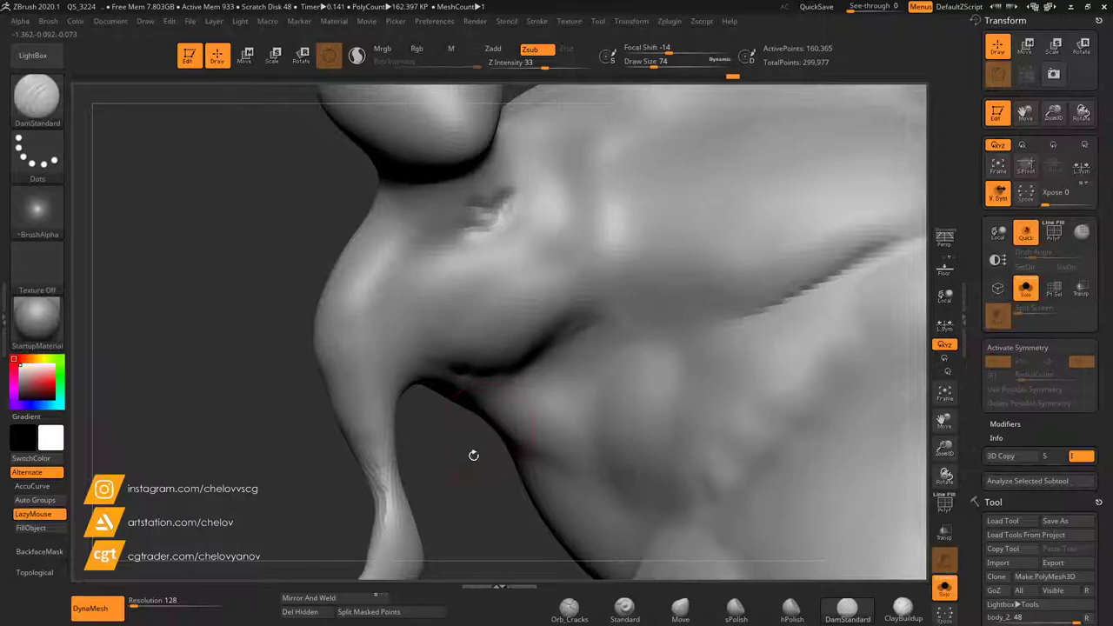
Deepen the separation between the right biceps, shoulder and armpit with DamStandard and soften its armpit end.
{"action": "left_click_drag", "start_coordinate": [474, 449], "coordinate": [431, 413]}
{"action": "mouse_move", "coordinate": [409, 183]}
{"action": "left_mouse_down"}
{"action": "mouse_move", "coordinate": [432, 127]}
{"action": "mouse_move", "coordinate": [465, 185]}
{"action": "mouse_move", "coordinate": [423, 167]}
{"action": "mouse_move", "coordinate": [445, 180]}
{"action": "left_mouse_up"}
{"action": "mouse_move", "coordinate": [459, 128]}
{"action": "left_mouse_down"}
{"action": "mouse_move", "coordinate": [472, 170]}
{"action": "mouse_move", "coordinate": [444, 167]}
{"action": "mouse_move", "coordinate": [446, 177]}
{"action": "left_mouse_up"}
{"action": "mouse_move", "coordinate": [291, 238]}
{"action": "left_mouse_down"}
{"action": "mouse_move", "coordinate": [287, 280]}
{"action": "mouse_move", "coordinate": [300, 272]}
{"action": "left_mouse_up"}
{"action": "mouse_move", "coordinate": [509, 214]}
{"action": "left_mouse_down"}
{"action": "mouse_move", "coordinate": [487, 226]}
{"action": "mouse_move", "coordinate": [517, 209]}
{"action": "left_mouse_up"}
{"action": "mouse_move", "coordinate": [518, 247]}
{"action": "left_mouse_down"}
{"action": "mouse_move", "coordinate": [558, 322]}
{"action": "mouse_move", "coordinate": [604, 318]}
{"action": "mouse_move", "coordinate": [564, 313]}
{"action": "mouse_move", "coordinate": [577, 321]}
{"action": "mouse_move", "coordinate": [520, 248]}
{"action": "left_mouse_up"}
{"action": "mouse_move", "coordinate": [557, 350]}
{"action": "left_mouse_down", "text": "shift"}
{"action": "mouse_move", "coordinate": [565, 333]}
{"action": "mouse_move", "coordinate": [537, 288]}
{"action": "mouse_move", "coordinate": [555, 315]}
{"action": "mouse_move", "coordinate": [576, 303]}
{"action": "left_mouse_up", "text": "shift"}
{"action": "left_click_drag", "start_coordinate": [435, 454], "coordinate": [521, 429]}
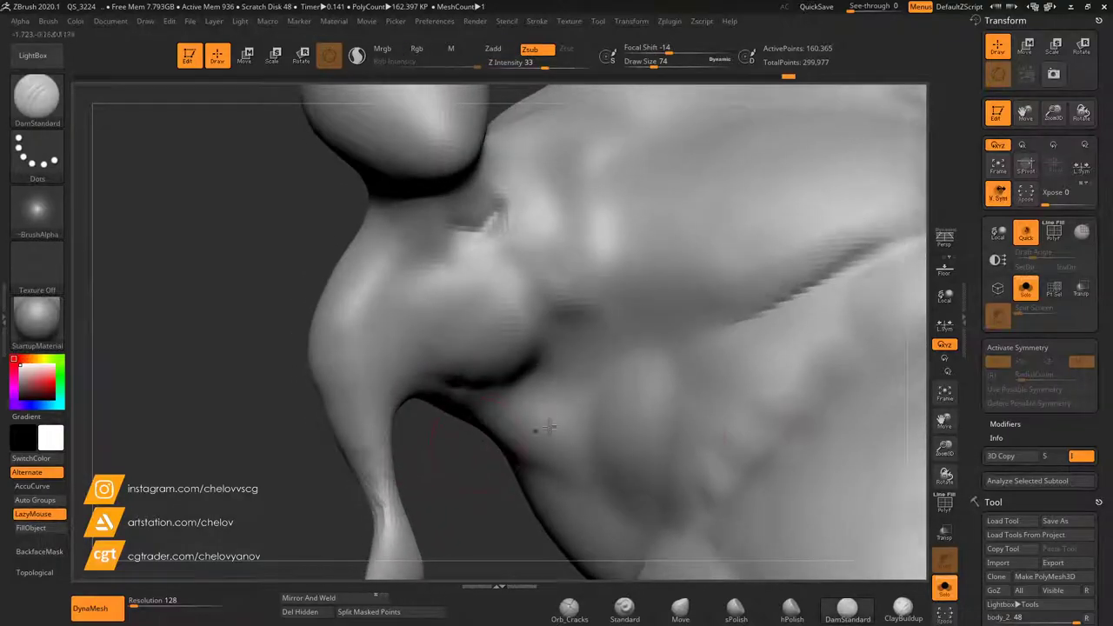
Build up the lower side of the right biceps above the armpit with ClayBuildup.
{"action": "left_click_drag", "start_coordinate": [944, 421], "coordinate": [983, 366]}
{"action": "left_click_drag", "start_coordinate": [569, 386], "coordinate": [600, 396]}
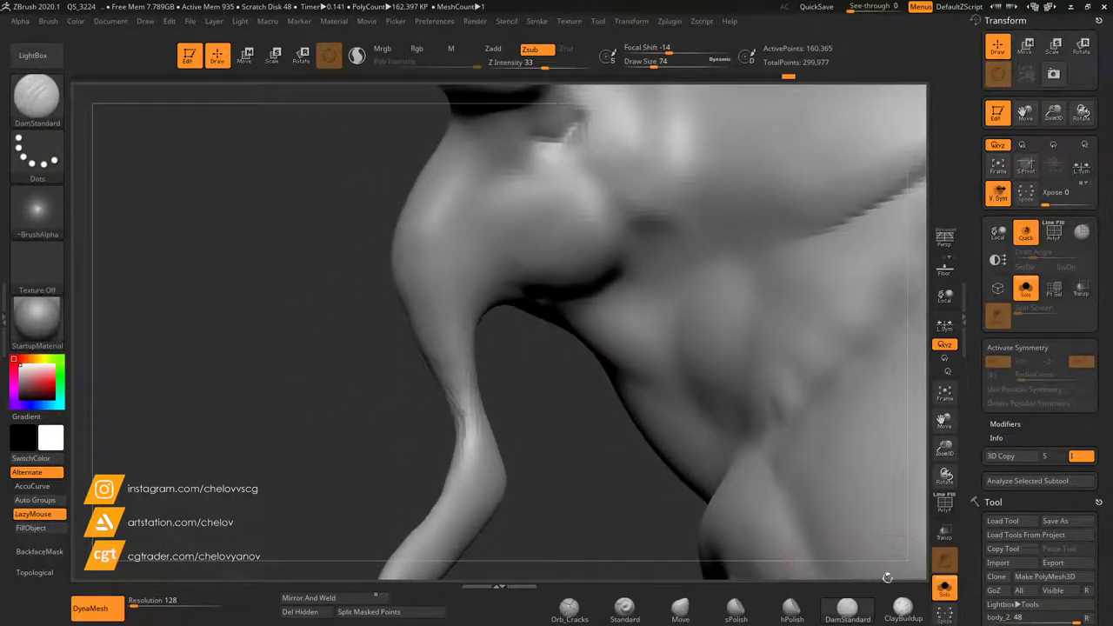
{"action": "left_click", "coordinate": [902, 608]}
{"action": "left_click_drag", "start_coordinate": [515, 246], "coordinate": [594, 227]}
{"action": "left_click_drag", "start_coordinate": [501, 246], "coordinate": [486, 249]}
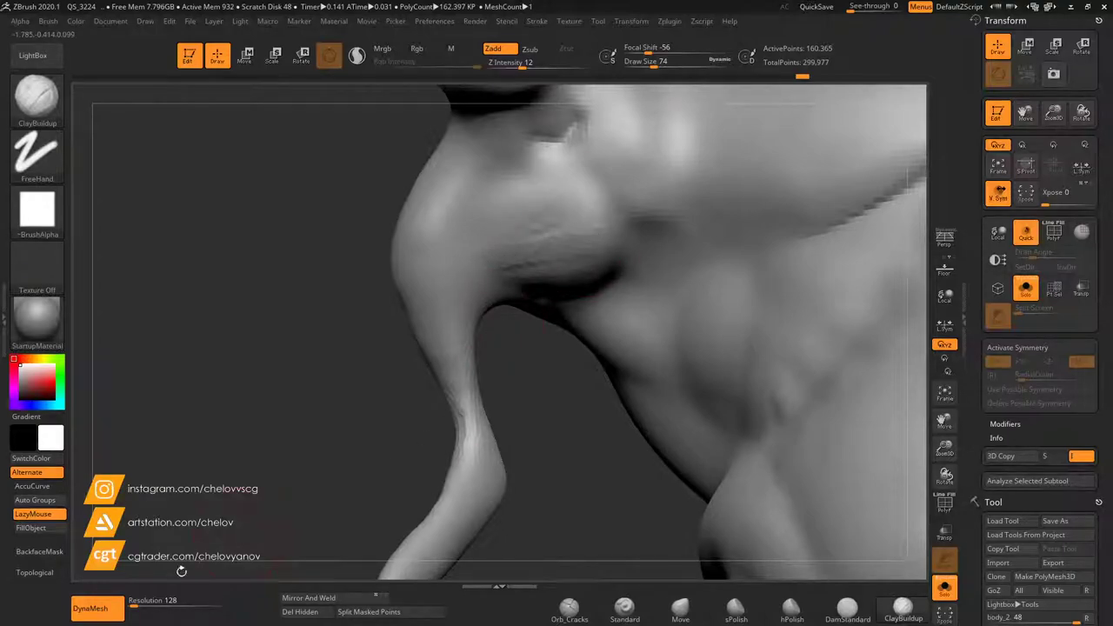
Set the DynaMesh resolution to 1464 and build up the outer side of the right shoulder with ClayBuildup.
{"action": "left_click", "coordinate": [166, 602]}
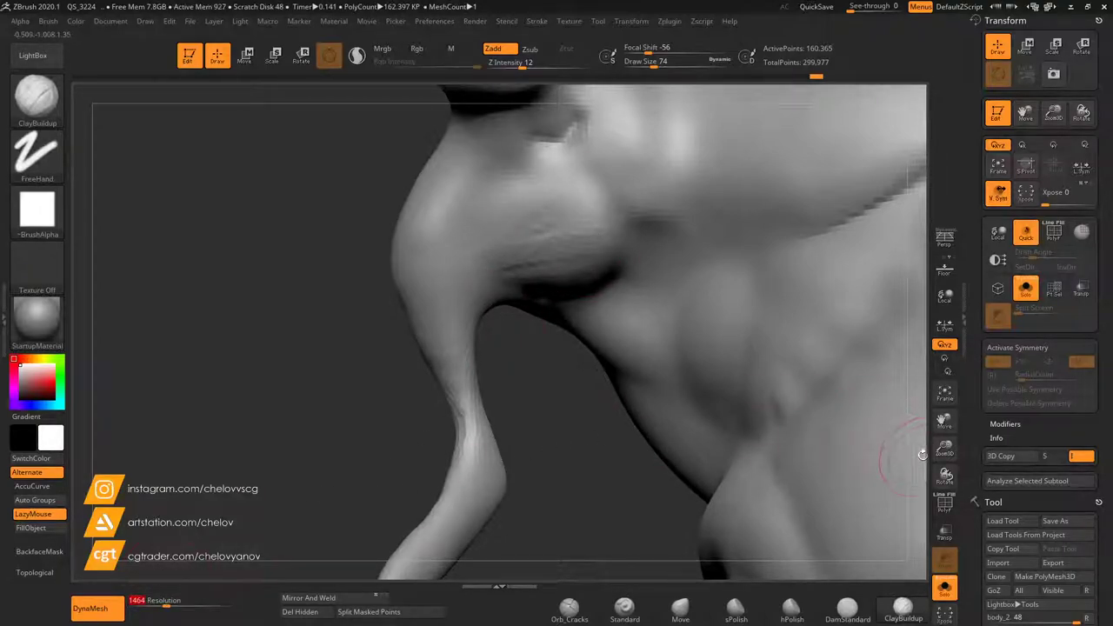
{"action": "left_click_drag", "start_coordinate": [305, 333], "coordinate": [402, 323]}
{"action": "left_click_drag", "start_coordinate": [474, 369], "coordinate": [565, 334]}
{"action": "left_click_drag", "start_coordinate": [946, 421], "coordinate": [656, 451]}
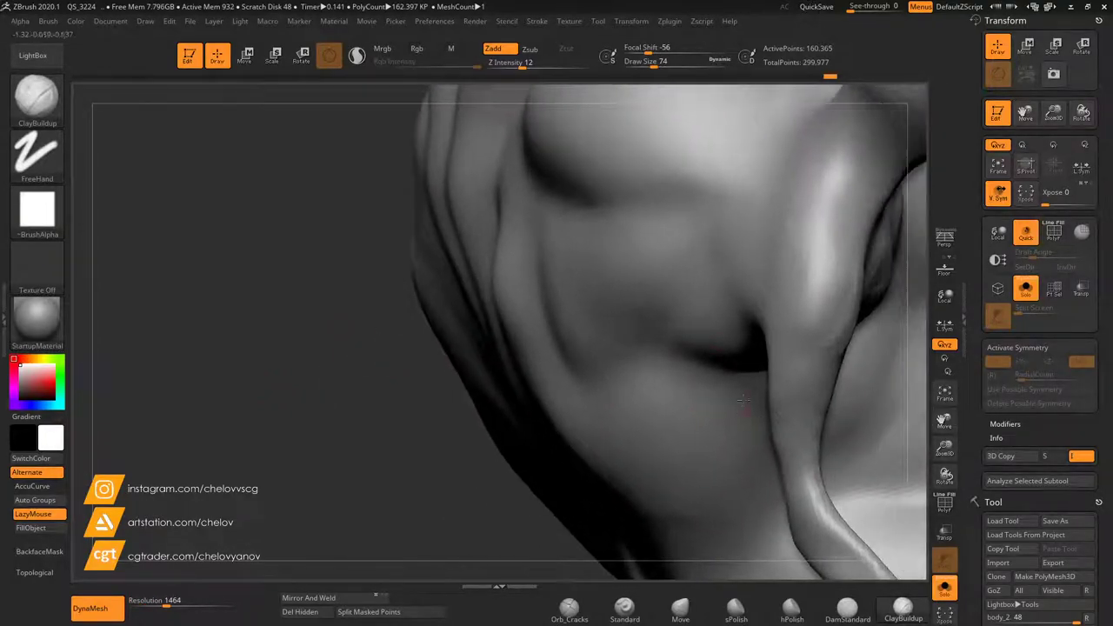
{"action": "left_click_drag", "start_coordinate": [948, 425], "coordinate": [880, 425]}
{"action": "left_click_drag", "start_coordinate": [633, 281], "coordinate": [641, 251]}
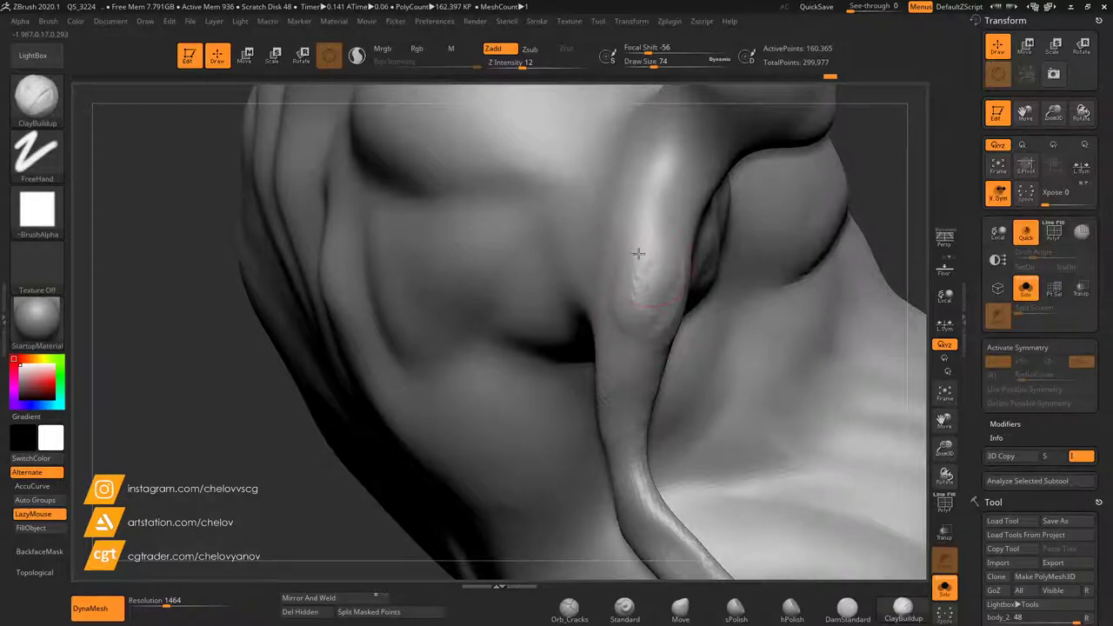
{"action": "left_click_drag", "start_coordinate": [639, 341], "coordinate": [655, 244]}
{"action": "left_click_drag", "start_coordinate": [620, 305], "coordinate": [637, 254]}
Build up the rear of the right shoulder and its lower edge running toward the back with ClayBuildup.
{"action": "left_click_drag", "start_coordinate": [871, 219], "coordinate": [882, 218]}
{"action": "left_click_drag", "start_coordinate": [945, 421], "coordinate": [833, 428]}
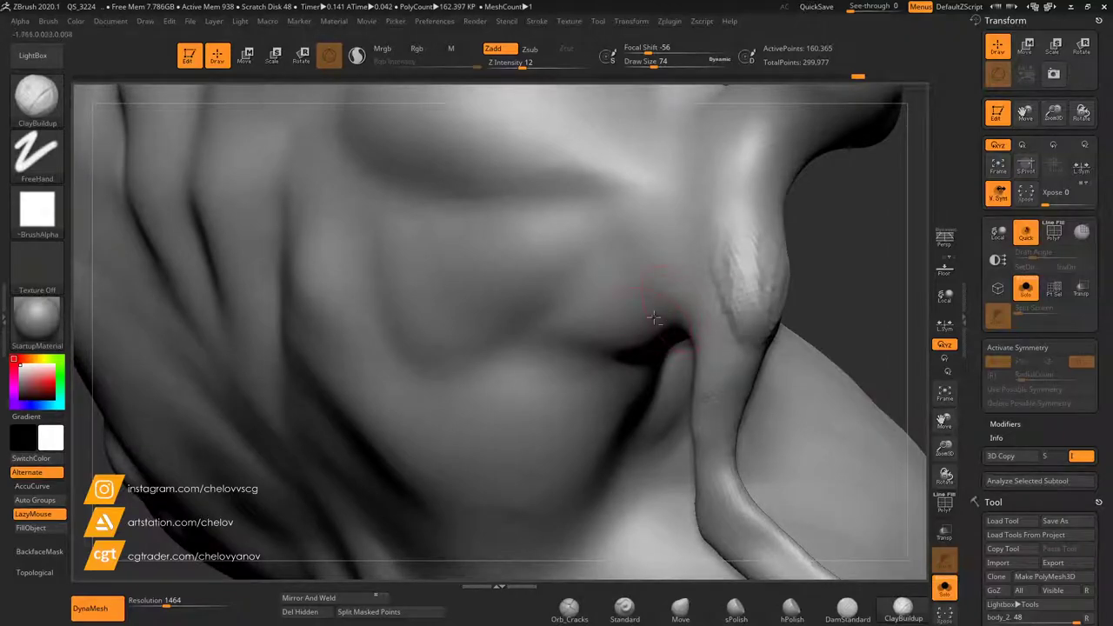
{"action": "right_click_drag", "start_coordinate": [665, 307], "coordinate": [683, 287]}
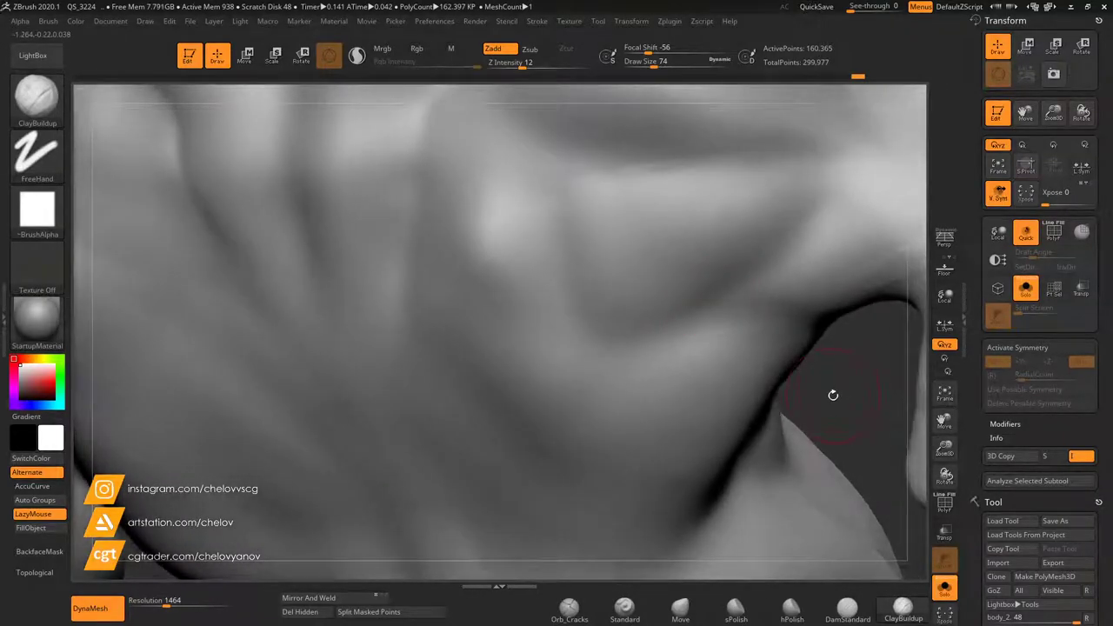
{"action": "left_click_drag", "start_coordinate": [853, 378], "coordinate": [636, 429], "text": "alt"}
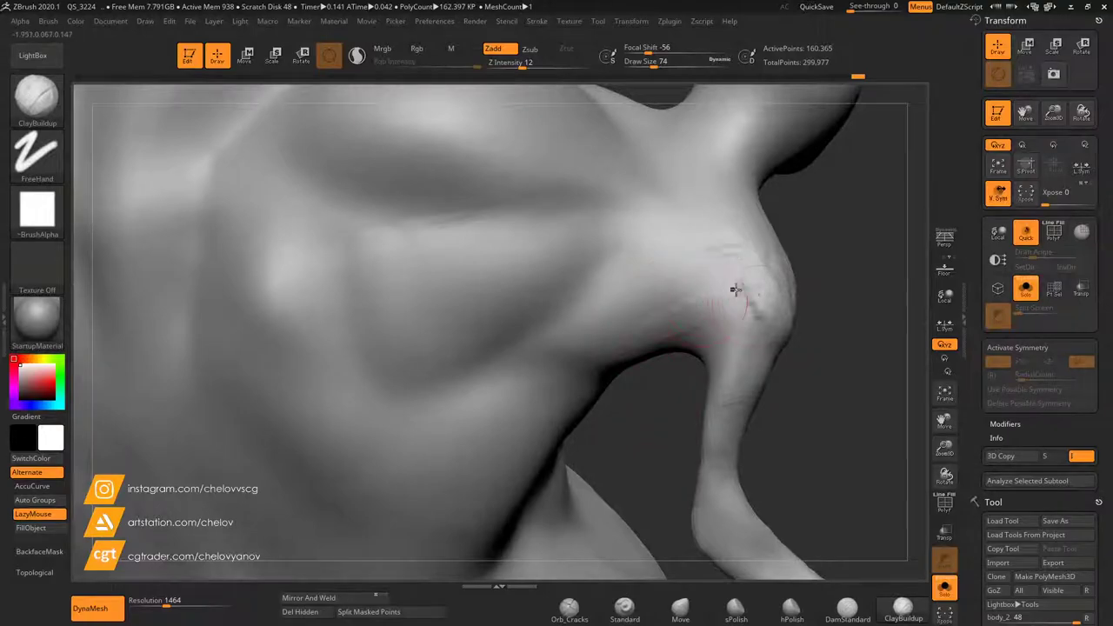
{"action": "left_click_drag", "start_coordinate": [715, 312], "coordinate": [623, 327]}
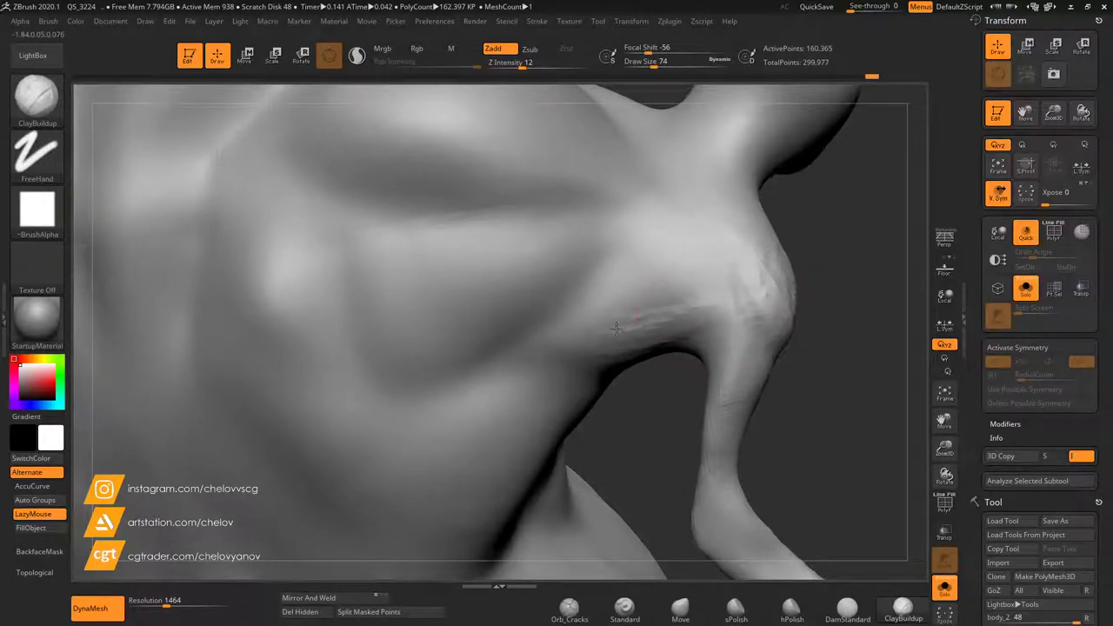
Build up the triceps on the back of the right upper arm below the shoulder with ClayBuildup.
{"action": "left_click_drag", "start_coordinate": [778, 443], "coordinate": [833, 440]}
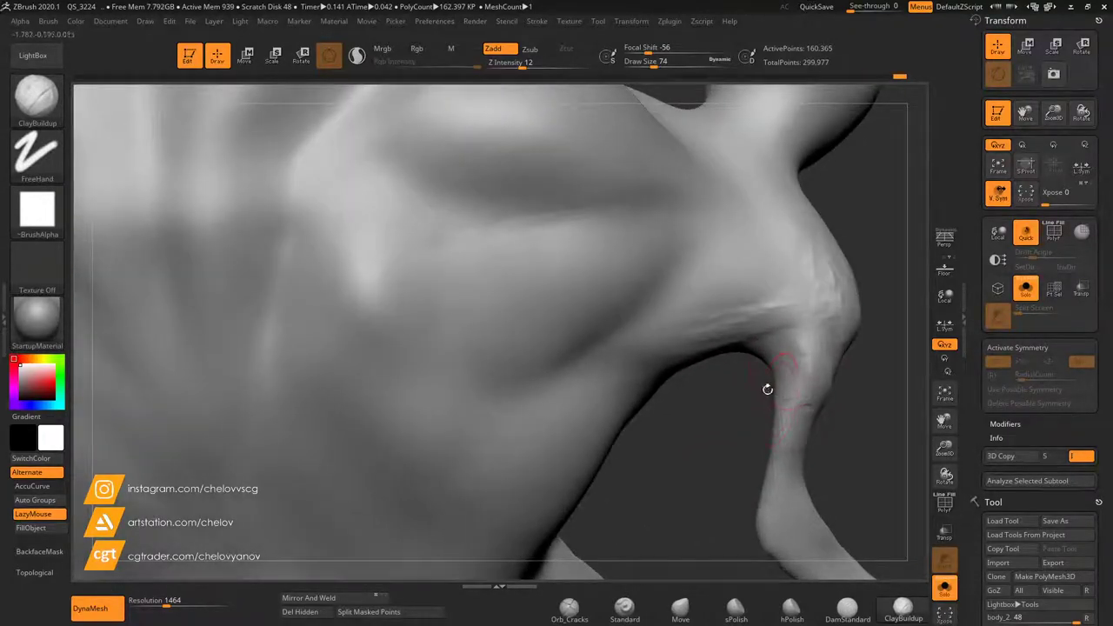
{"action": "mouse_move", "coordinate": [800, 348]}
{"action": "left_mouse_down"}
{"action": "mouse_move", "coordinate": [776, 396]}
{"action": "mouse_move", "coordinate": [774, 452]}
{"action": "left_mouse_up"}
{"action": "left_click_drag", "start_coordinate": [864, 444], "coordinate": [844, 418]}
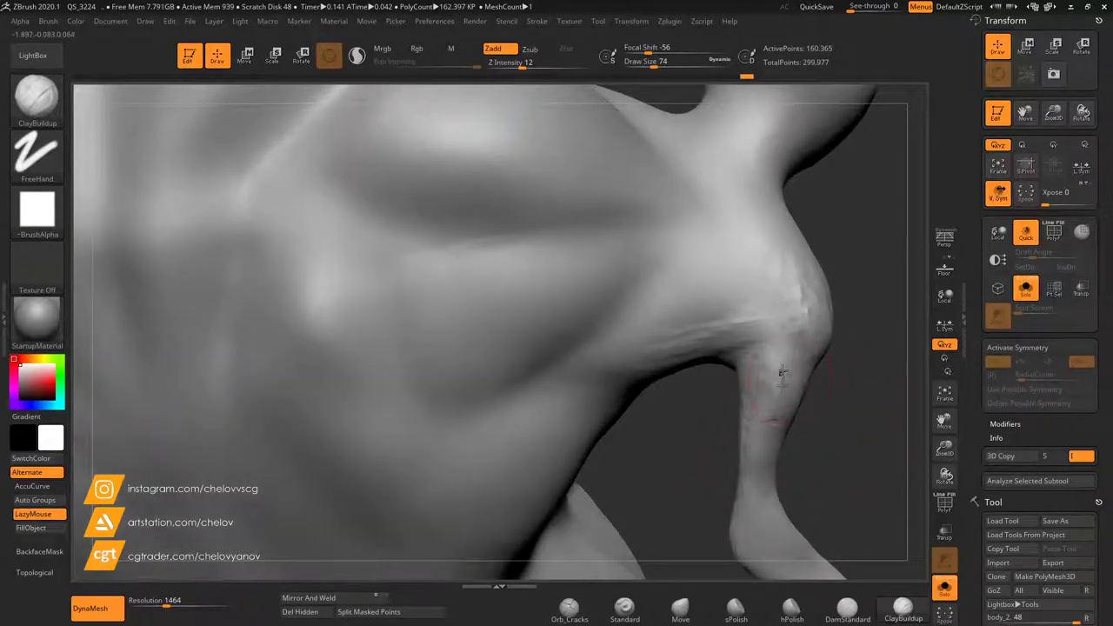
{"action": "mouse_move", "coordinate": [783, 393]}
{"action": "left_mouse_down"}
{"action": "mouse_move", "coordinate": [761, 396]}
{"action": "mouse_move", "coordinate": [778, 361]}
{"action": "left_mouse_up"}
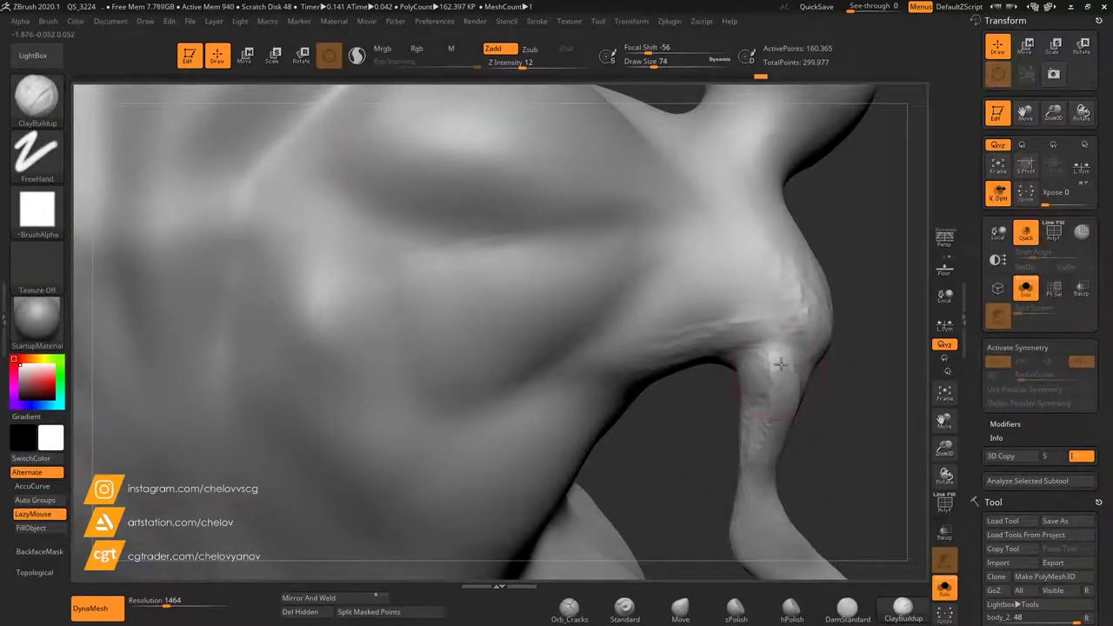
{"action": "left_click_drag", "start_coordinate": [852, 456], "coordinate": [829, 432]}
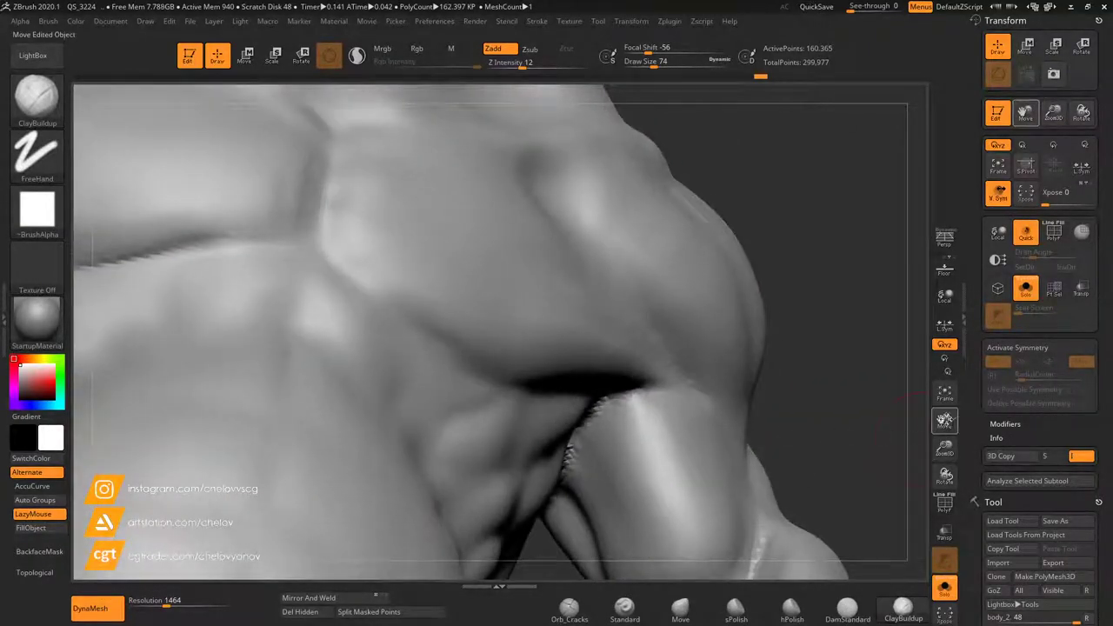
Add volume to the front of the right upper arm with ClayBuildup and enable Local rotation.
{"action": "left_click_drag", "start_coordinate": [945, 421], "coordinate": [1111, 366]}
{"action": "left_click_drag", "start_coordinate": [128, 342], "coordinate": [548, 466], "text": "alt"}
{"action": "left_click_drag", "start_coordinate": [447, 305], "coordinate": [456, 327]}
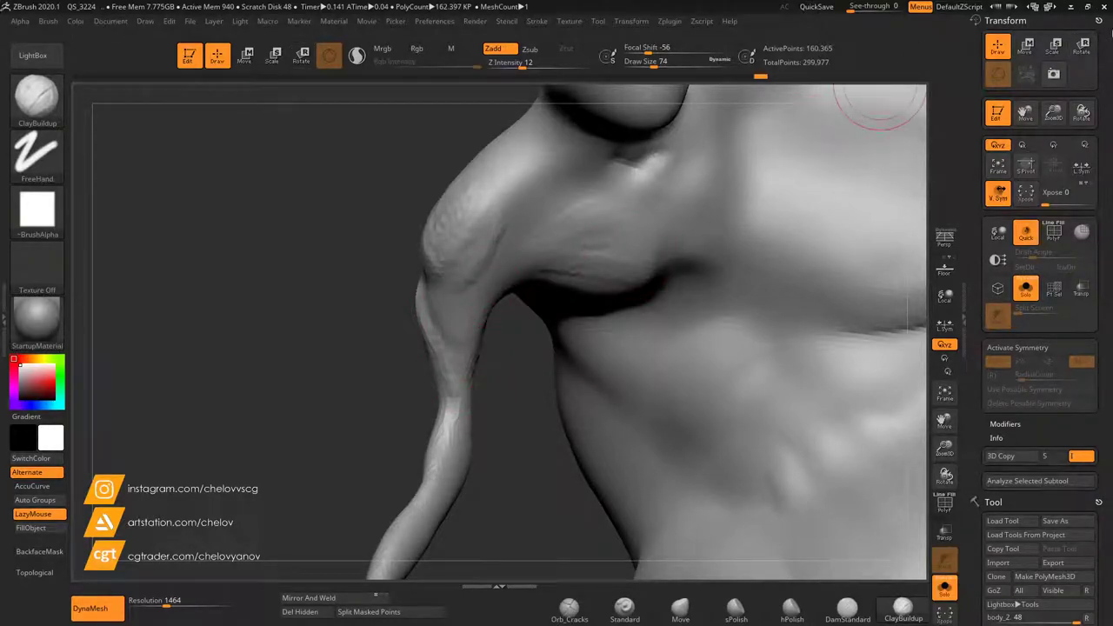
{"action": "left_click", "coordinate": [1099, 20]}
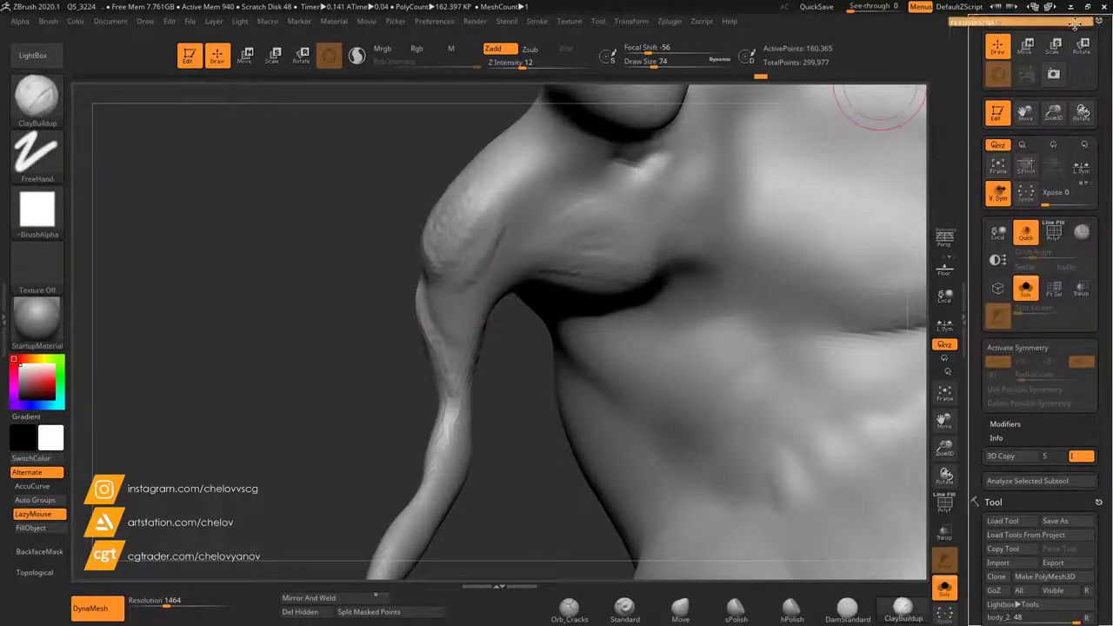
{"action": "left_click", "coordinate": [945, 295]}
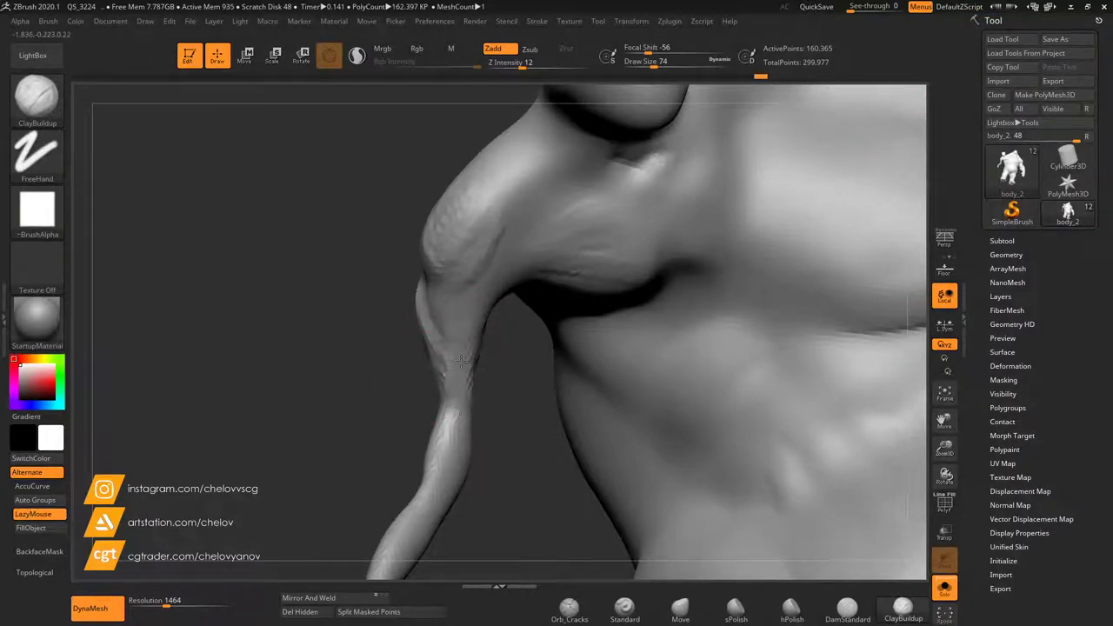
{"action": "mouse_move", "coordinate": [461, 372]}
{"action": "right_mouse_down"}
{"action": "mouse_move", "coordinate": [527, 394]}
{"action": "mouse_move", "coordinate": [528, 369]}
{"action": "mouse_move", "coordinate": [490, 381]}
{"action": "mouse_move", "coordinate": [390, 507]}
{"action": "right_mouse_up"}
Carve the creases separating the right shoulder, chest muscle and upper arm with DamStandard.
{"action": "left_click", "coordinate": [849, 608]}
{"action": "left_click_drag", "start_coordinate": [543, 274], "coordinate": [475, 285]}
{"action": "left_click_drag", "start_coordinate": [501, 227], "coordinate": [467, 285]}
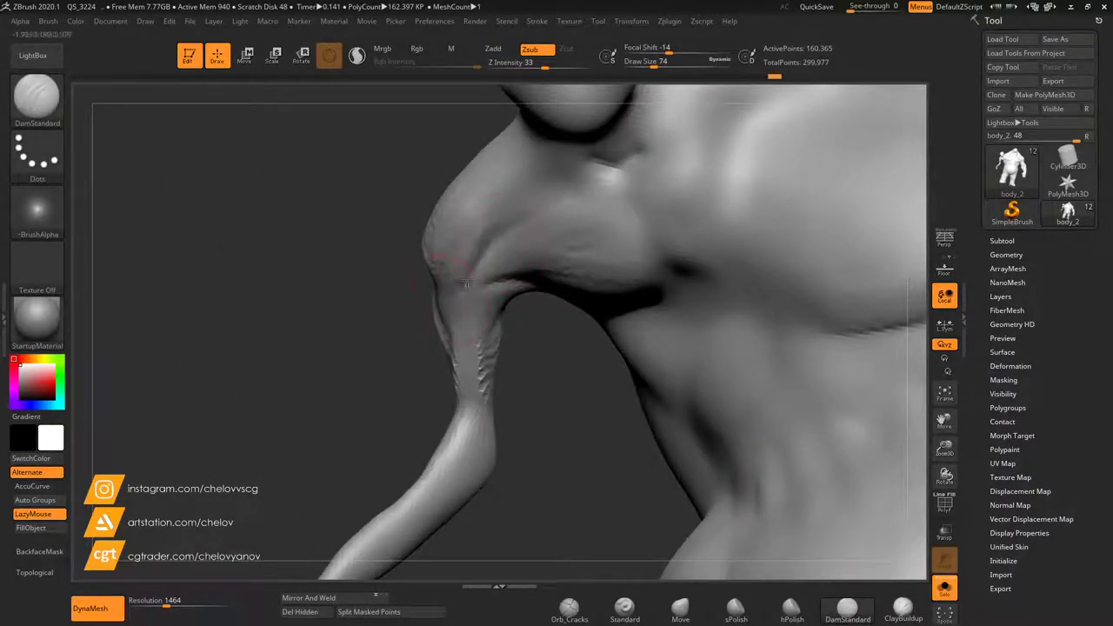
Build up a collarbone ridge from the neck to the right shoulder with ClayBuildup at draw size 49.
{"action": "left_click", "coordinate": [903, 608]}
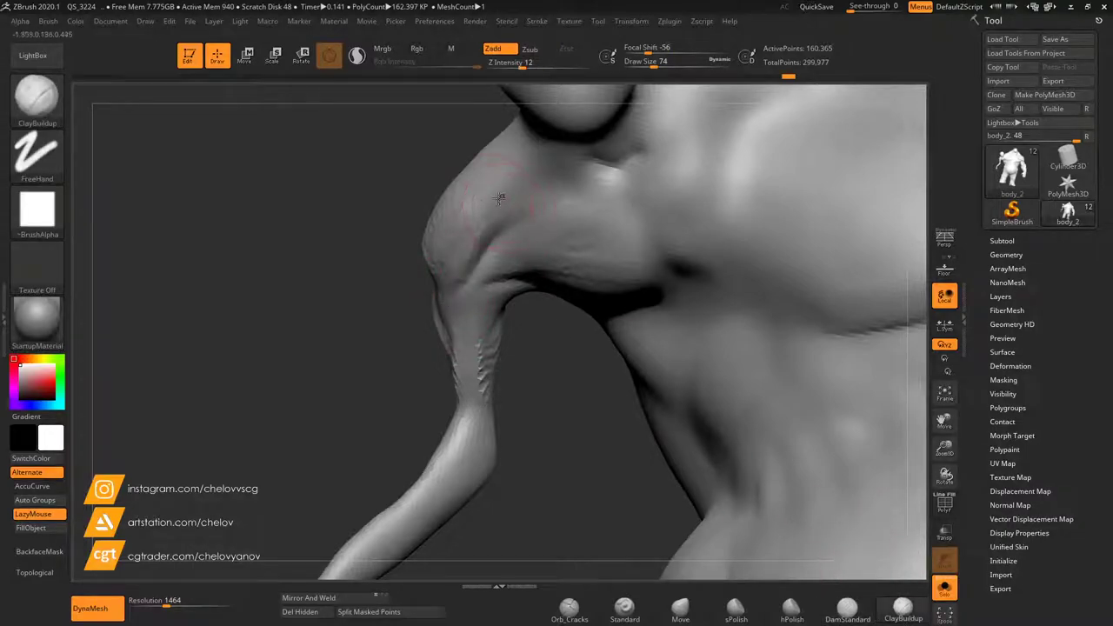
{"action": "left_click", "coordinate": [648, 66]}
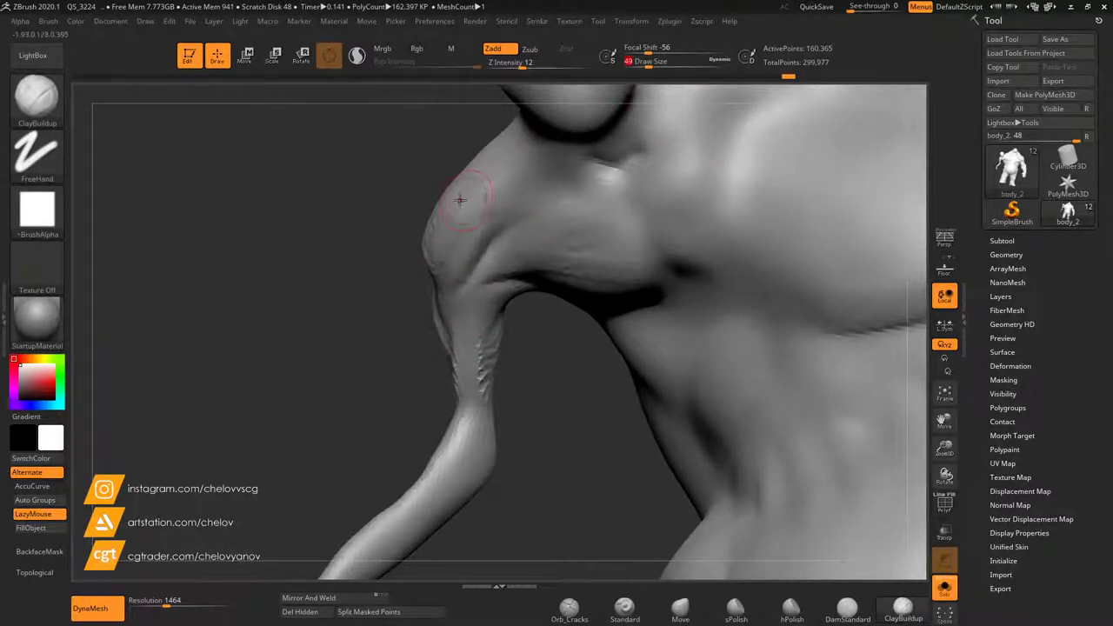
{"action": "mouse_move", "coordinate": [507, 201]}
{"action": "left_mouse_down"}
{"action": "mouse_move", "coordinate": [619, 186]}
{"action": "mouse_move", "coordinate": [551, 197]}
{"action": "mouse_move", "coordinate": [592, 176]}
{"action": "mouse_move", "coordinate": [477, 195]}
{"action": "left_mouse_up"}
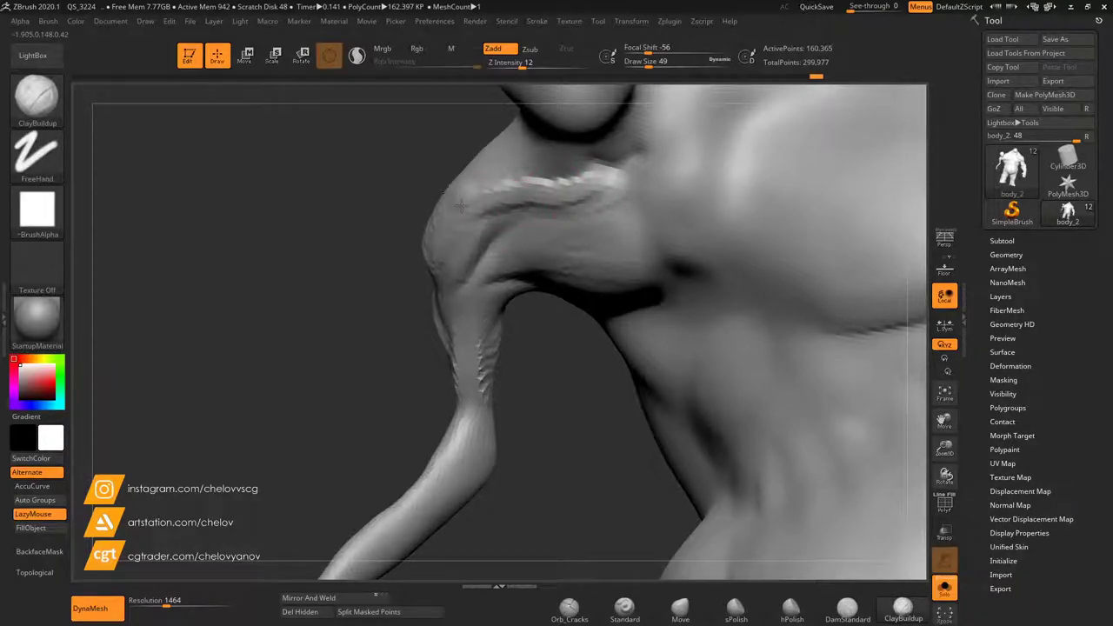
{"action": "left_click_drag", "start_coordinate": [563, 205], "coordinate": [621, 189]}
Carve the underside of the right shoulder around the armpit with DamStandard and smooth the area.
{"action": "mouse_move", "coordinate": [561, 383]}
{"action": "left_mouse_down"}
{"action": "mouse_move", "coordinate": [520, 308]}
{"action": "mouse_move", "coordinate": [538, 346]}
{"action": "mouse_move", "coordinate": [524, 343]}
{"action": "mouse_move", "coordinate": [602, 300]}
{"action": "left_mouse_up"}
{"action": "left_click", "coordinate": [847, 609]}
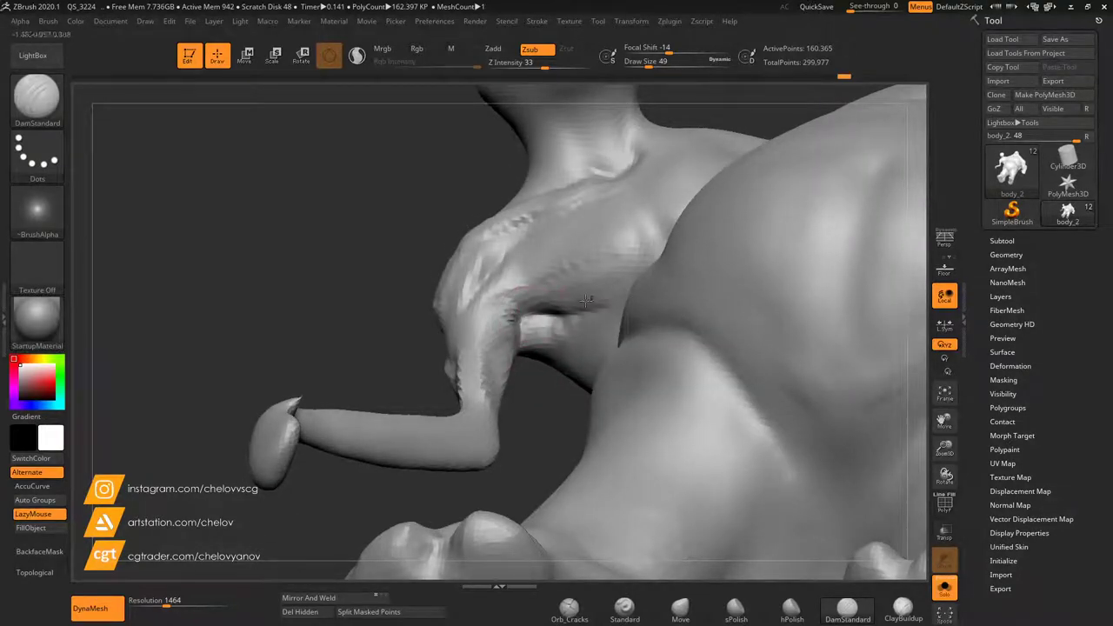
{"action": "mouse_move", "coordinate": [536, 332]}
{"action": "left_mouse_down", "text": "shift"}
{"action": "mouse_move", "coordinate": [551, 325]}
{"action": "mouse_move", "coordinate": [525, 311]}
{"action": "left_mouse_up", "text": "shift"}
{"action": "mouse_move", "coordinate": [548, 391]}
{"action": "left_mouse_down"}
{"action": "mouse_move", "coordinate": [547, 455]}
{"action": "mouse_move", "coordinate": [554, 420]}
{"action": "mouse_move", "coordinate": [604, 405]}
{"action": "mouse_move", "coordinate": [629, 380]}
{"action": "mouse_move", "coordinate": [632, 402]}
{"action": "left_mouse_up"}
{"action": "left_click_drag", "start_coordinate": [594, 324], "coordinate": [610, 414], "text": "shift"}
{"action": "mouse_move", "coordinate": [635, 431]}
{"action": "left_mouse_down"}
{"action": "mouse_move", "coordinate": [642, 389]}
{"action": "mouse_move", "coordinate": [564, 382]}
{"action": "left_mouse_up"}
{"action": "mouse_move", "coordinate": [673, 433]}
{"action": "left_mouse_down"}
{"action": "mouse_move", "coordinate": [658, 413]}
{"action": "mouse_move", "coordinate": [647, 424]}
{"action": "left_mouse_up"}
Fill out the right upper arm down to the elbow with ClayBuildup and smooth it together with the shoulder.
{"action": "left_click", "coordinate": [902, 608]}
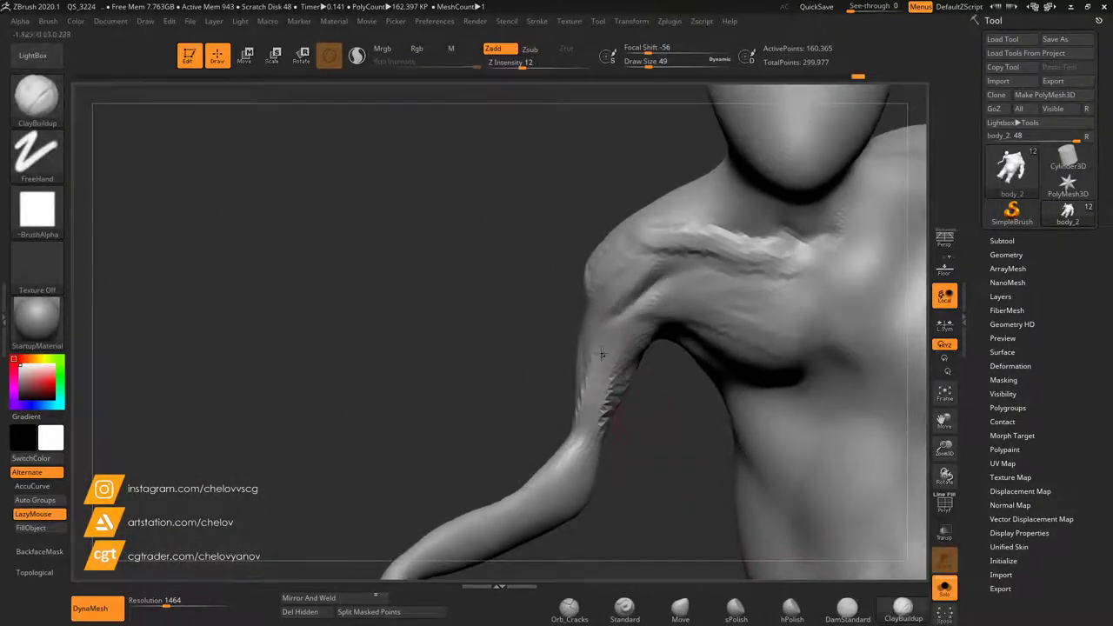
{"action": "left_click_drag", "start_coordinate": [620, 382], "coordinate": [636, 323]}
{"action": "left_click_drag", "start_coordinate": [651, 430], "coordinate": [665, 444]}
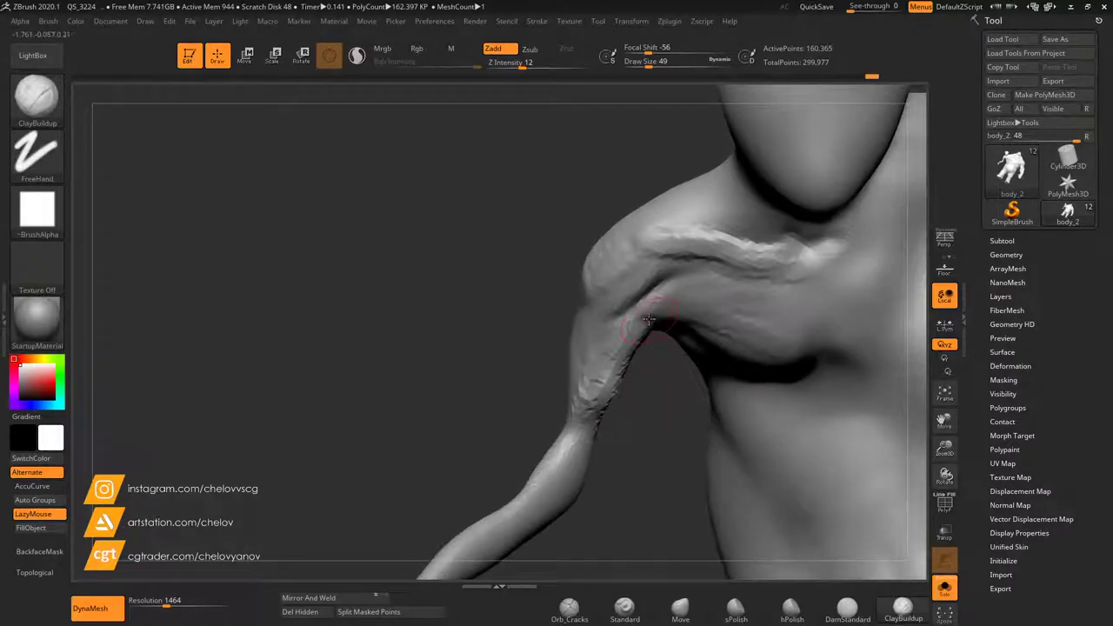
{"action": "mouse_move", "coordinate": [675, 307]}
{"action": "left_mouse_down"}
{"action": "mouse_move", "coordinate": [766, 350]}
{"action": "mouse_move", "coordinate": [614, 248]}
{"action": "mouse_move", "coordinate": [601, 291]}
{"action": "left_mouse_up"}
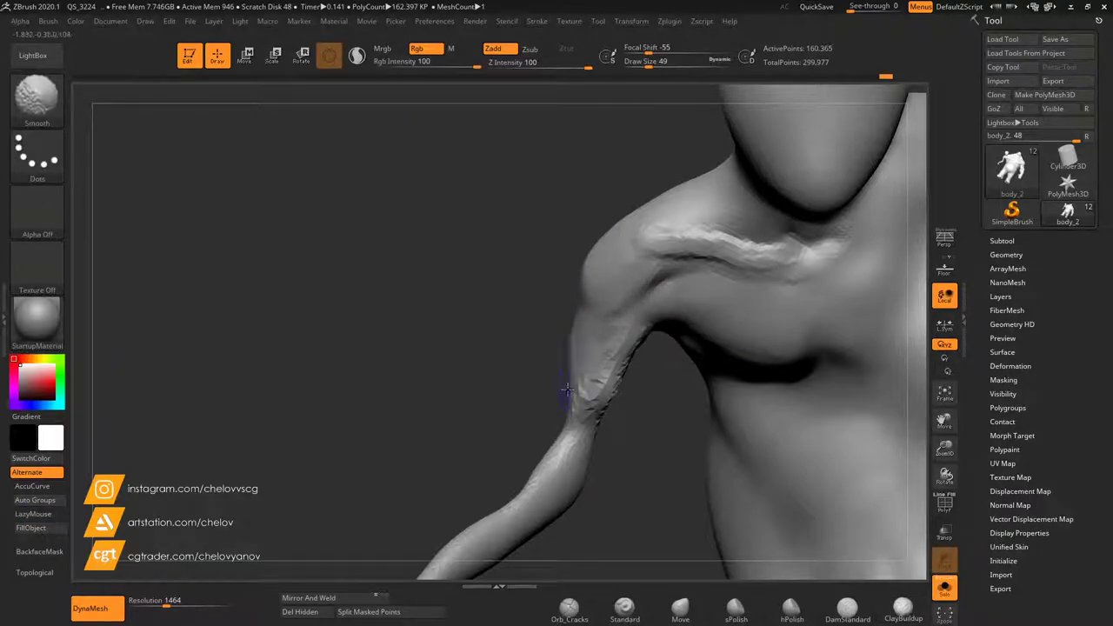
{"action": "left_click_drag", "start_coordinate": [522, 393], "coordinate": [627, 380]}
Reshape the profile of the right upper arm in side view using the Move brush at draw size 163.
{"action": "left_click", "coordinate": [683, 613]}
{"action": "left_click", "coordinate": [667, 63]}
{"action": "left_click_drag", "start_coordinate": [600, 398], "coordinate": [579, 429]}
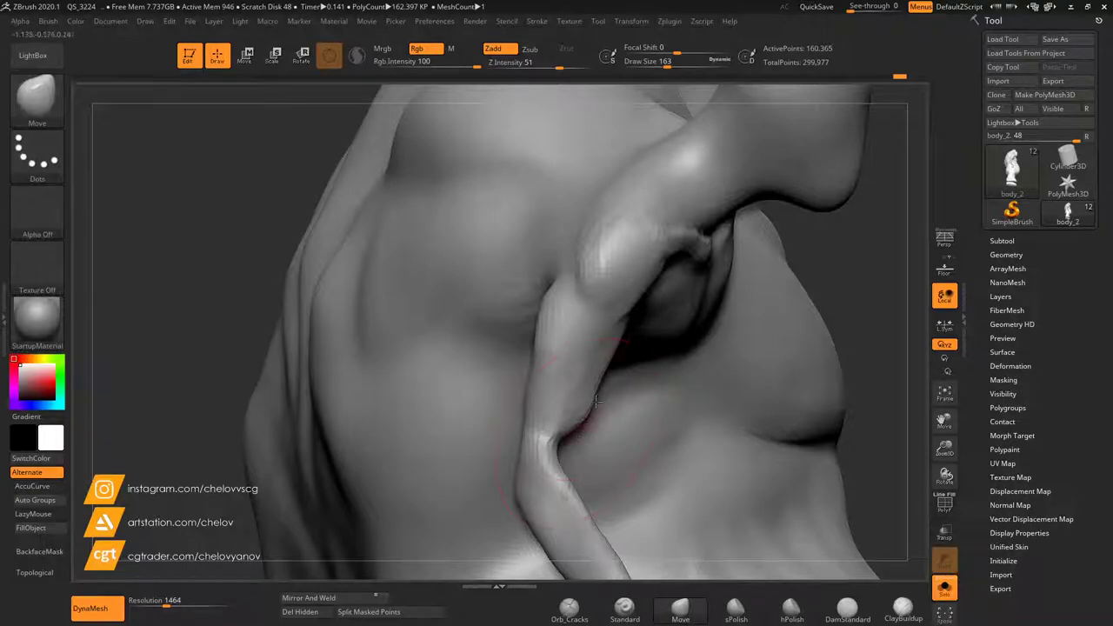
{"action": "left_click_drag", "start_coordinate": [602, 363], "coordinate": [596, 366]}
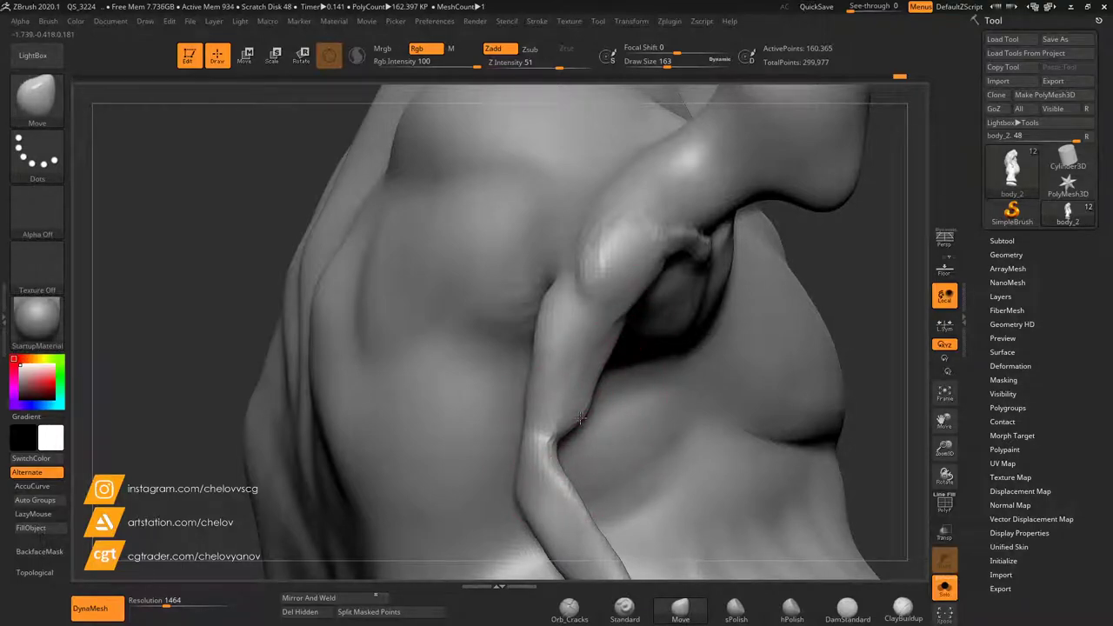
{"action": "left_click_drag", "start_coordinate": [581, 417], "coordinate": [575, 416]}
{"action": "left_click_drag", "start_coordinate": [528, 378], "coordinate": [553, 382]}
{"action": "left_click_drag", "start_coordinate": [553, 301], "coordinate": [589, 304]}
{"action": "left_click_drag", "start_coordinate": [666, 65], "coordinate": [655, 66]}
{"action": "left_click_drag", "start_coordinate": [653, 163], "coordinate": [653, 176]}
{"action": "key", "text": "ctrl+z"}
Adjust the contours of the right shoulder and upper arm with the Move brush at draw size 120.
{"action": "left_click_drag", "start_coordinate": [654, 67], "coordinate": [661, 67]}
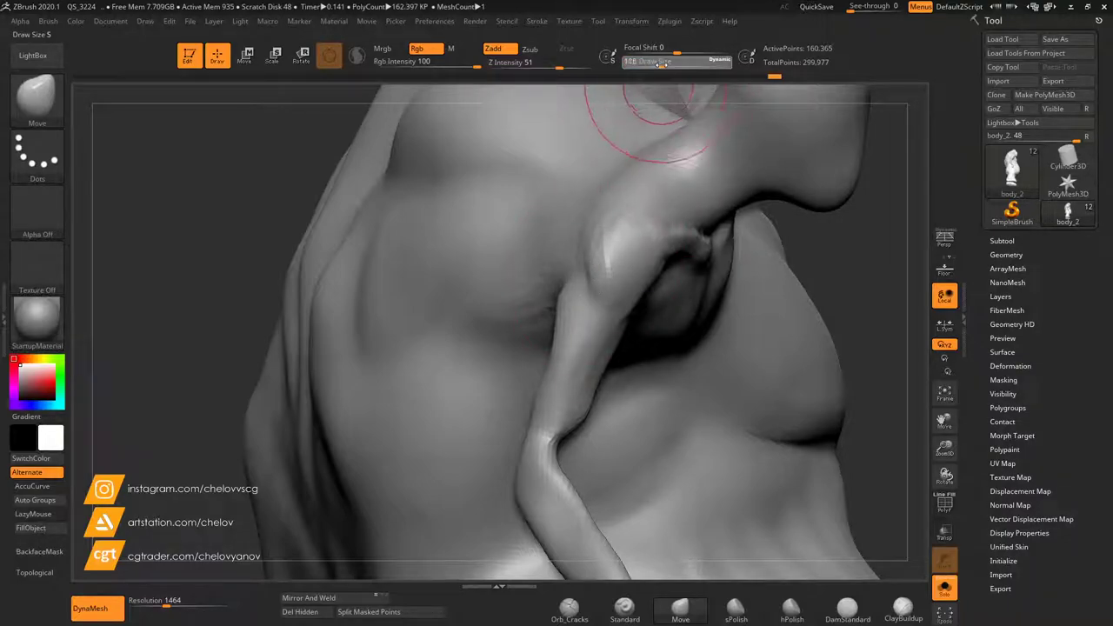
{"action": "mouse_move", "coordinate": [600, 257]}
{"action": "left_mouse_down"}
{"action": "mouse_move", "coordinate": [584, 257]}
{"action": "mouse_move", "coordinate": [642, 286]}
{"action": "left_mouse_up"}
{"action": "left_click_drag", "start_coordinate": [875, 253], "coordinate": [818, 215]}
{"action": "left_click_drag", "start_coordinate": [641, 275], "coordinate": [633, 252]}
{"action": "mouse_move", "coordinate": [603, 177]}
{"action": "left_mouse_down"}
{"action": "mouse_move", "coordinate": [706, 182]}
{"action": "mouse_move", "coordinate": [618, 165]}
{"action": "mouse_move", "coordinate": [623, 155]}
{"action": "left_mouse_up"}
{"action": "left_click_drag", "start_coordinate": [727, 170], "coordinate": [631, 166]}
{"action": "mouse_move", "coordinate": [524, 215]}
{"action": "left_mouse_down"}
{"action": "mouse_move", "coordinate": [496, 253]}
{"action": "mouse_move", "coordinate": [509, 261]}
{"action": "left_mouse_up"}
Thicken the right forearm on all sides with the Inflat brush at draw size 120 and Z intensity 10.
{"action": "left_click_drag", "start_coordinate": [945, 448], "coordinate": [964, 291]}
{"action": "left_click_drag", "start_coordinate": [618, 330], "coordinate": [629, 360]}
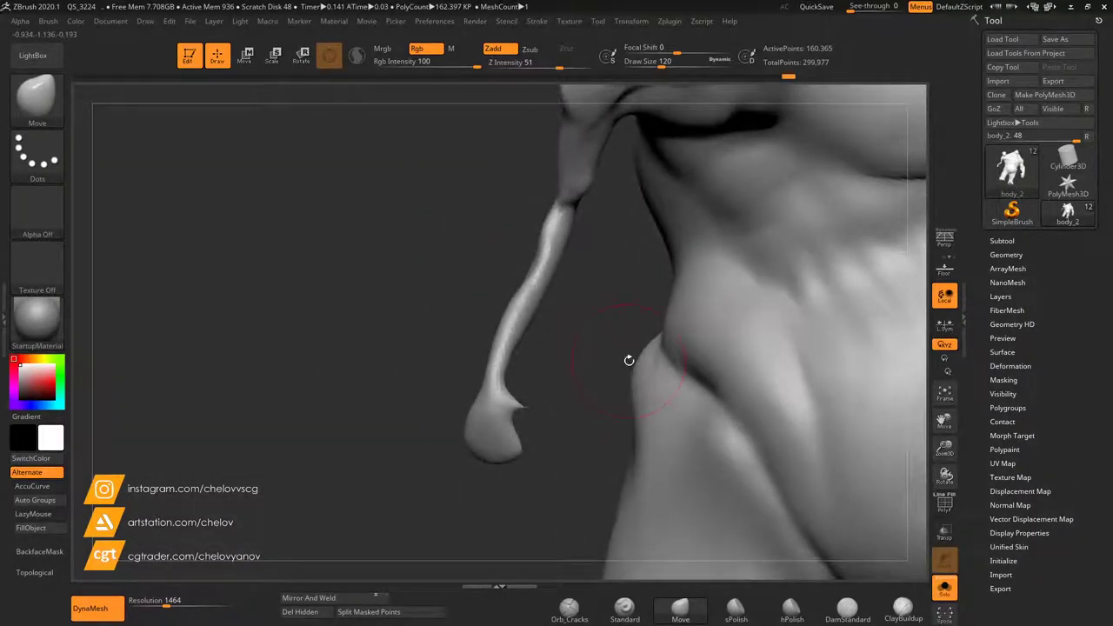
{"action": "key", "text": "b"}
{"action": "key", "text": "i"}
{"action": "key", "text": "n"}
{"action": "left_click_drag", "start_coordinate": [410, 210], "coordinate": [581, 284]}
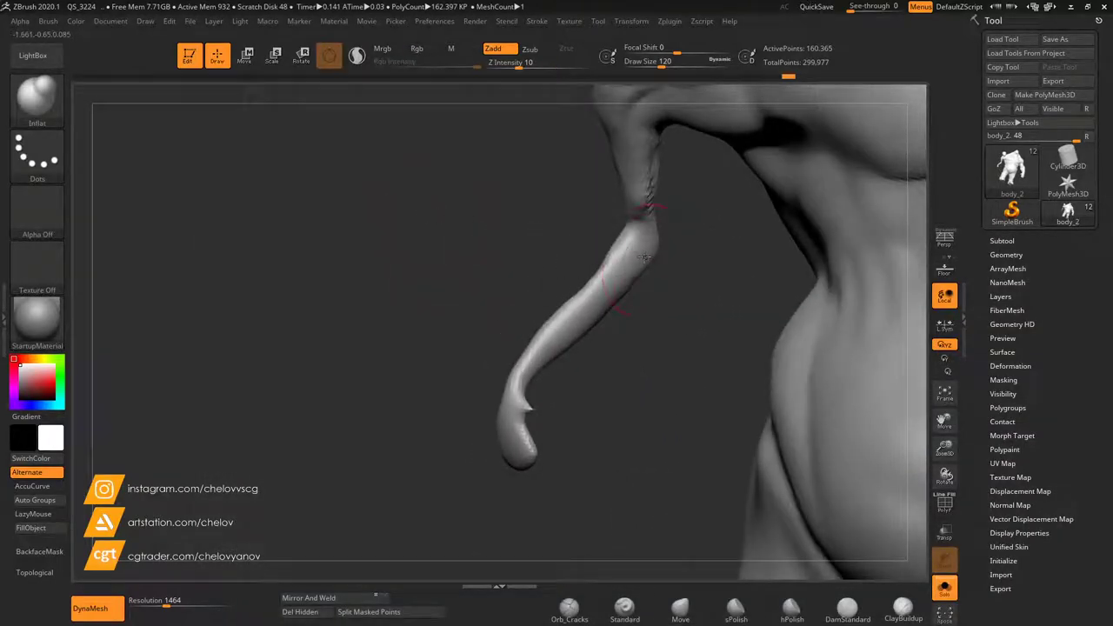
{"action": "left_click_drag", "start_coordinate": [658, 300], "coordinate": [755, 360]}
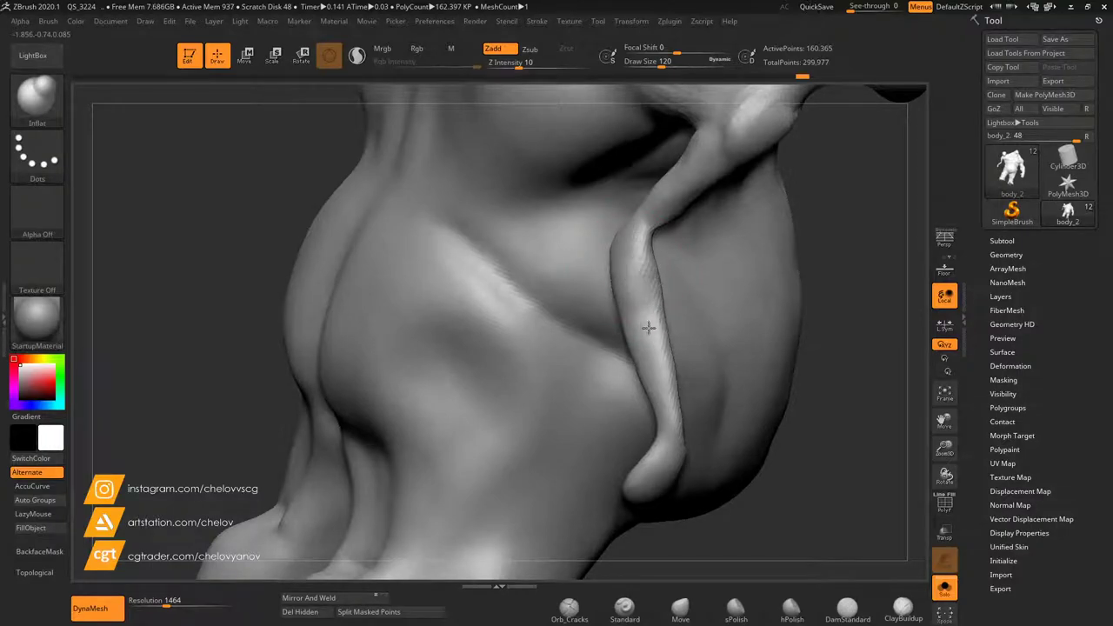
{"action": "left_click_drag", "start_coordinate": [841, 402], "coordinate": [745, 345]}
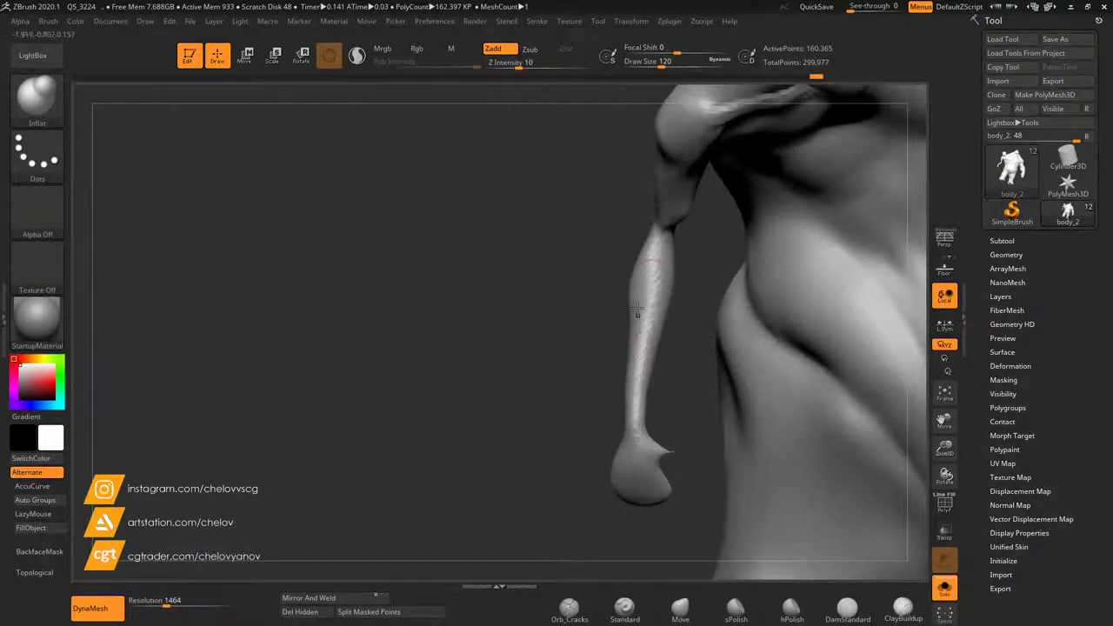
{"action": "left_click_drag", "start_coordinate": [584, 319], "coordinate": [609, 235]}
Inflate the back of the right upper arm and smooth its surface.
{"action": "mouse_move", "coordinate": [663, 181]}
{"action": "left_mouse_down", "text": "shift"}
{"action": "mouse_move", "coordinate": [668, 161]}
{"action": "mouse_move", "coordinate": [671, 195]}
{"action": "mouse_move", "coordinate": [674, 179]}
{"action": "left_mouse_up", "text": "shift"}
{"action": "left_click_drag", "start_coordinate": [720, 252], "coordinate": [827, 215]}
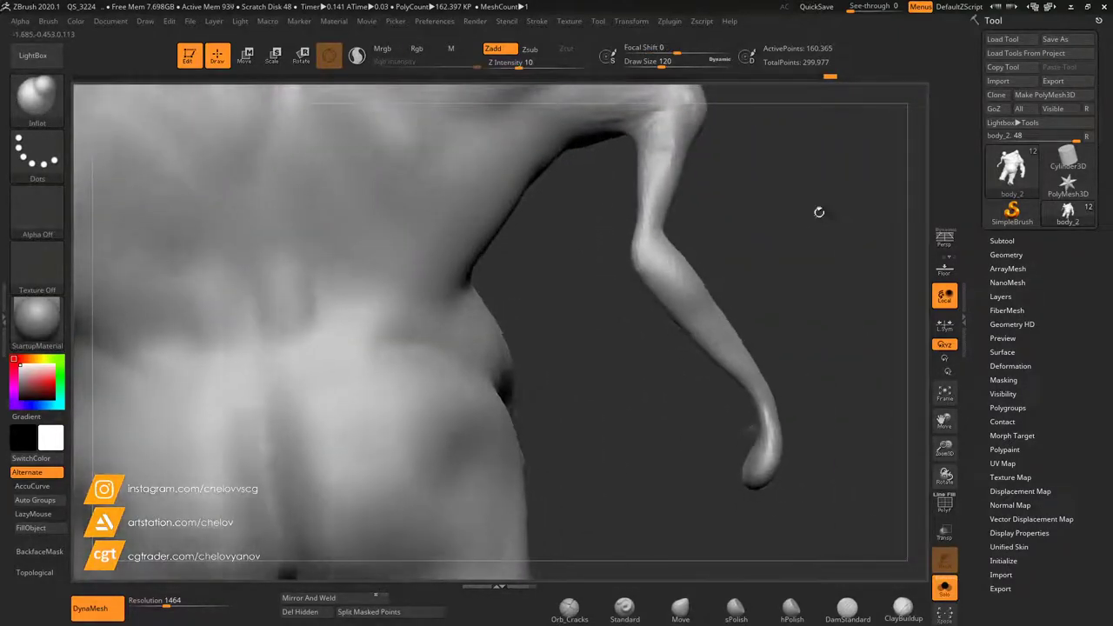
{"action": "mouse_move", "coordinate": [678, 137]}
{"action": "left_mouse_down"}
{"action": "mouse_move", "coordinate": [641, 144]}
{"action": "mouse_move", "coordinate": [649, 190]}
{"action": "left_mouse_up"}
{"action": "left_click_drag", "start_coordinate": [727, 218], "coordinate": [600, 215]}
{"action": "left_click_drag", "start_coordinate": [652, 187], "coordinate": [659, 146], "text": "shift"}
Examine the proportions of the right arm and torso from several angles and distances.
{"action": "left_click_drag", "start_coordinate": [945, 448], "coordinate": [929, 435]}
{"action": "mouse_move", "coordinate": [861, 261]}
{"action": "left_mouse_down", "text": "alt"}
{"action": "mouse_move", "coordinate": [588, 274]}
{"action": "mouse_move", "coordinate": [685, 278]}
{"action": "left_mouse_up", "text": "alt"}
{"action": "left_click_drag", "start_coordinate": [336, 236], "coordinate": [376, 223]}
{"action": "left_click_drag", "start_coordinate": [426, 126], "coordinate": [406, 141], "text": "shift"}
{"action": "mouse_move", "coordinate": [487, 263]}
{"action": "left_mouse_down"}
{"action": "mouse_move", "coordinate": [466, 268]}
{"action": "mouse_move", "coordinate": [467, 219]}
{"action": "mouse_move", "coordinate": [477, 301]}
{"action": "mouse_move", "coordinate": [553, 282]}
{"action": "left_mouse_up"}
{"action": "left_click_drag", "start_coordinate": [945, 449], "coordinate": [1049, 466]}
{"action": "left_click_drag", "start_coordinate": [647, 308], "coordinate": [729, 322]}
{"action": "left_click_drag", "start_coordinate": [944, 449], "coordinate": [946, 482]}
Build up the muscles around the right shoulder blade with ClayBuildup at draw size 120 and smooth them.
{"action": "left_click_drag", "start_coordinate": [945, 421], "coordinate": [1034, 401]}
{"action": "left_click_drag", "start_coordinate": [824, 356], "coordinate": [877, 406]}
{"action": "left_click_drag", "start_coordinate": [944, 421], "coordinate": [931, 467]}
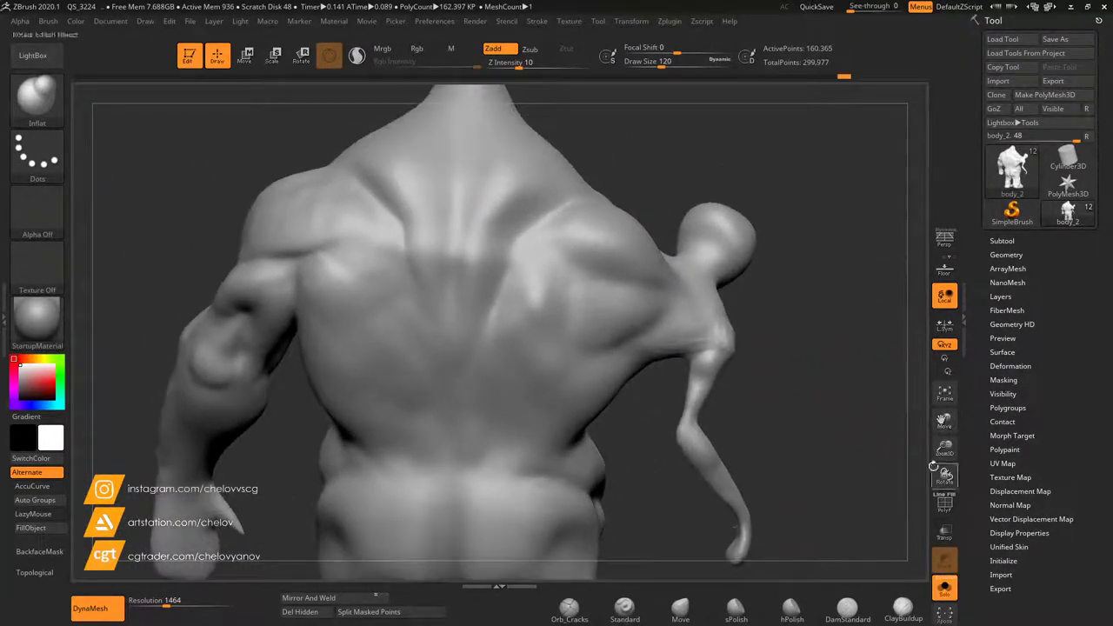
{"action": "left_click", "coordinate": [903, 608]}
{"action": "left_click_drag", "start_coordinate": [554, 264], "coordinate": [523, 288]}
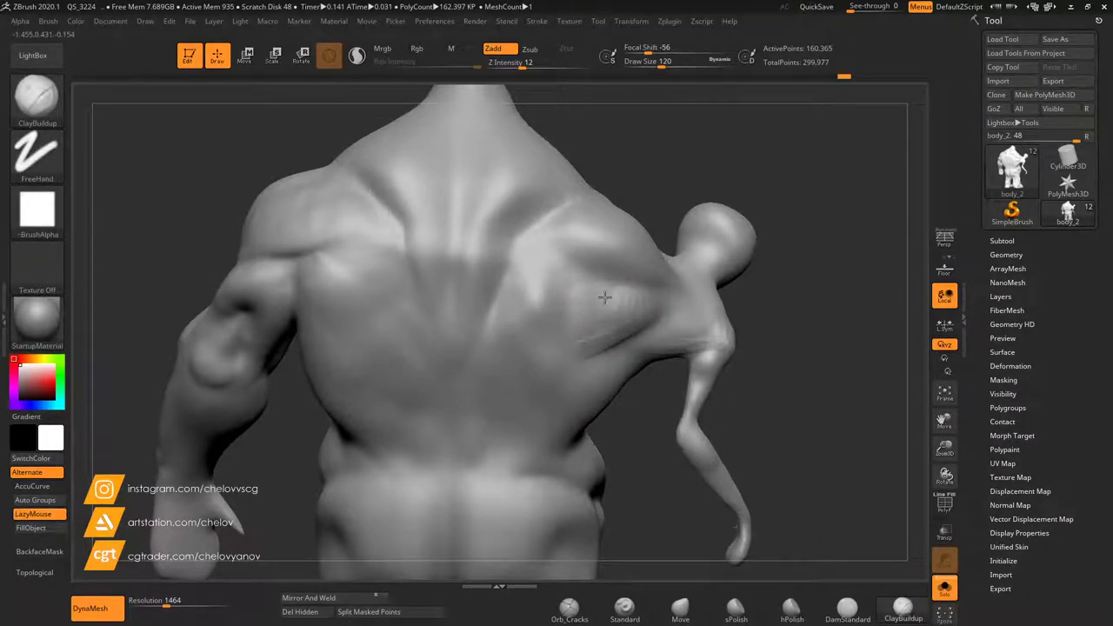
{"action": "key", "text": "shift"}
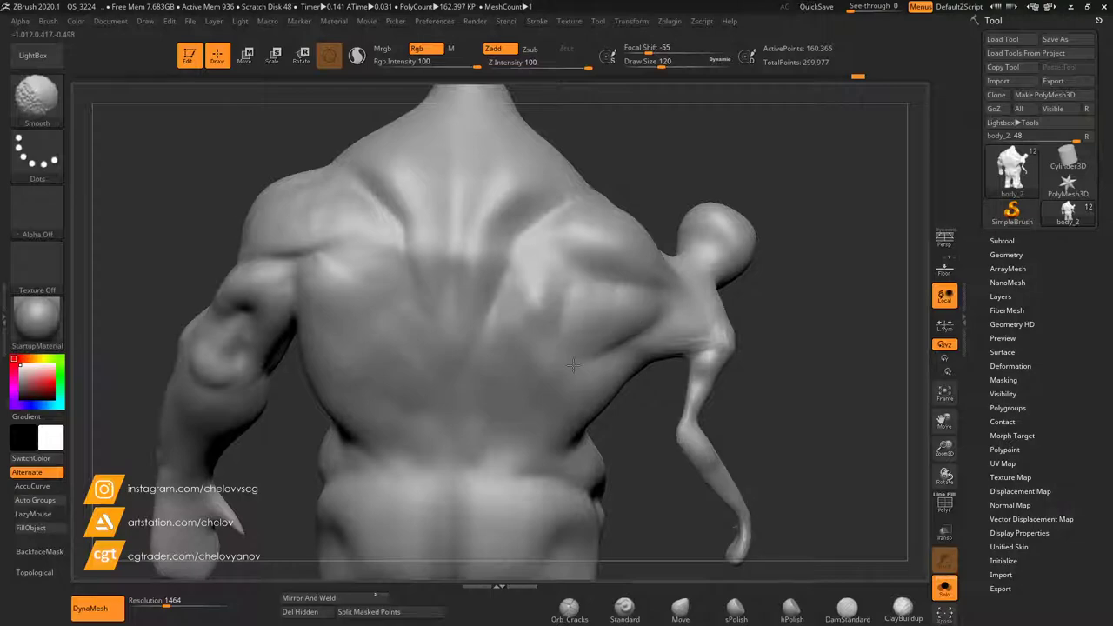
Build up the muscle below the right shoulder blade with ClayBuildup at draw size 120 and smooth it into the back.
{"action": "right_click_drag", "start_coordinate": [577, 351], "coordinate": [629, 396]}
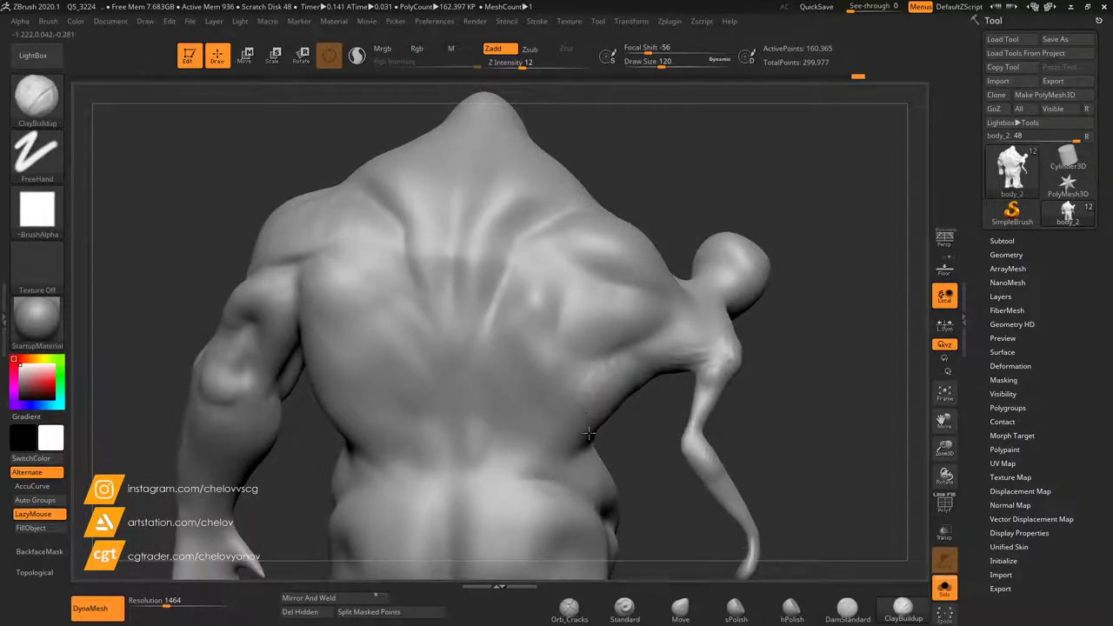
{"action": "left_click_drag", "start_coordinate": [589, 382], "coordinate": [564, 393]}
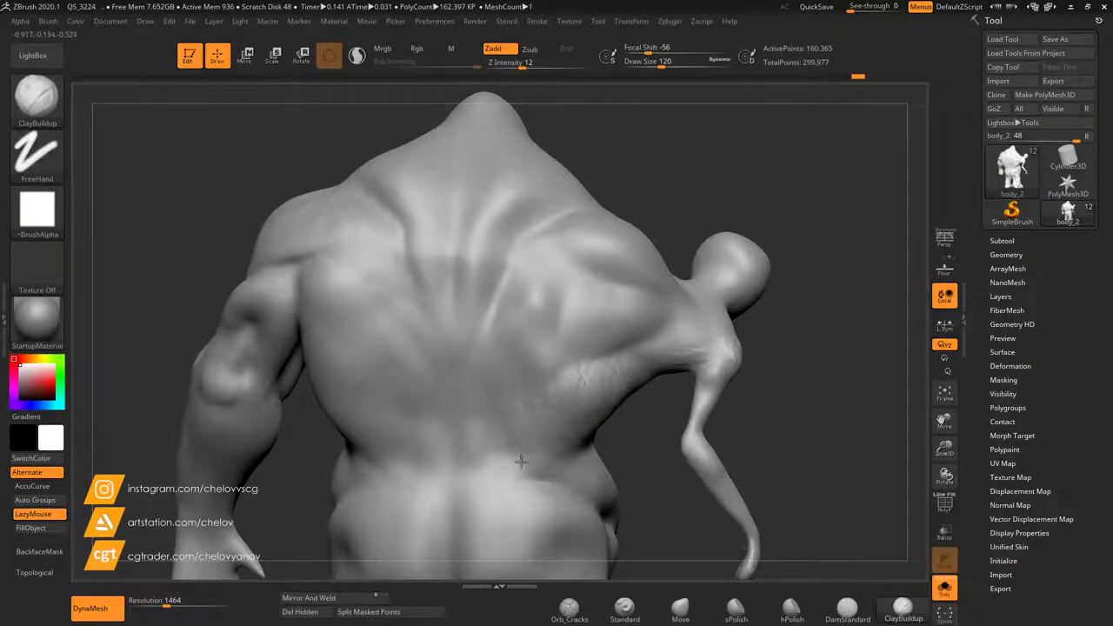
{"action": "left_click_drag", "start_coordinate": [519, 454], "coordinate": [548, 406], "text": "shift"}
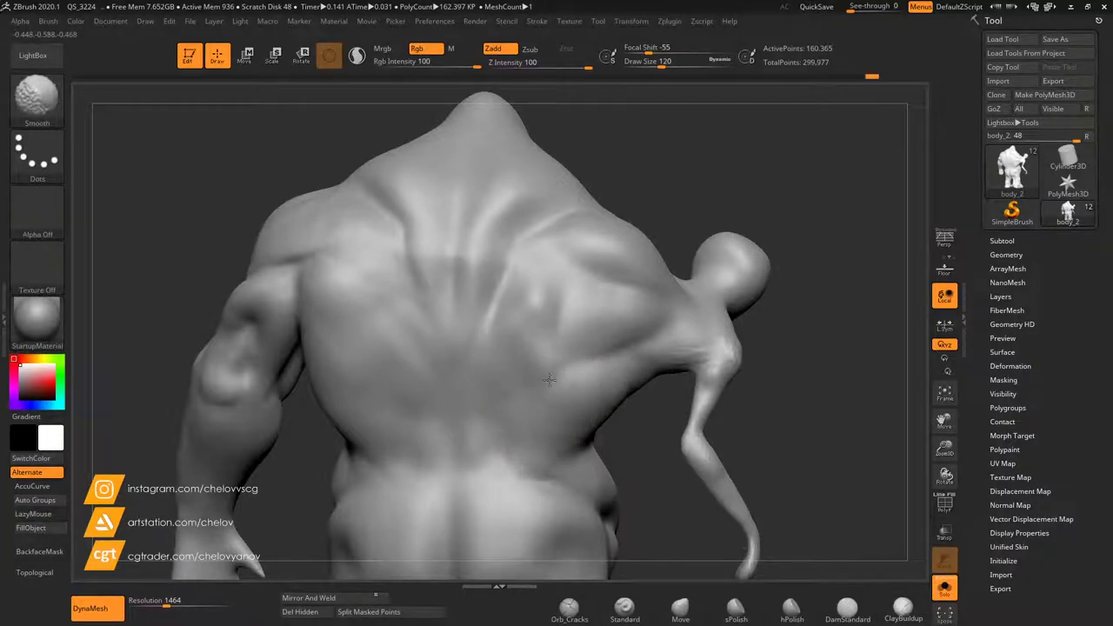
{"action": "left_click_drag", "start_coordinate": [653, 425], "coordinate": [669, 380]}
{"action": "mouse_move", "coordinate": [752, 414]}
{"action": "left_mouse_down"}
{"action": "mouse_move", "coordinate": [789, 415]}
{"action": "mouse_move", "coordinate": [762, 399]}
{"action": "left_mouse_up"}
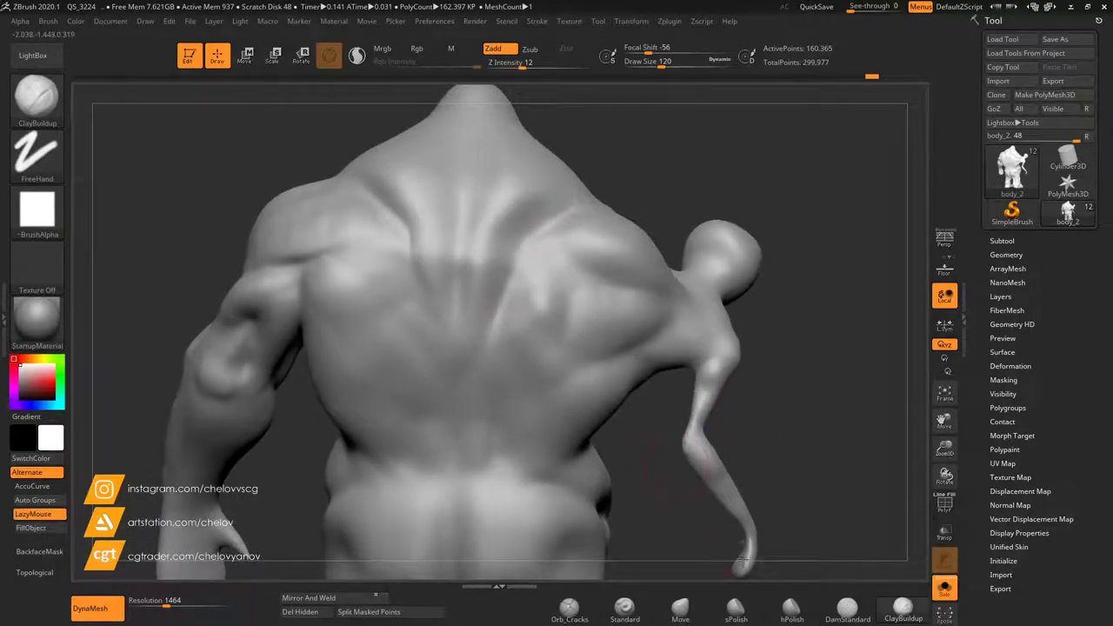
Carve the creases along the inner edges of both shoulder blades with DamStandard at draw size 120.
{"action": "left_click", "coordinate": [847, 608]}
{"action": "left_click_drag", "start_coordinate": [523, 237], "coordinate": [563, 216]}
{"action": "left_click_drag", "start_coordinate": [406, 228], "coordinate": [373, 209]}
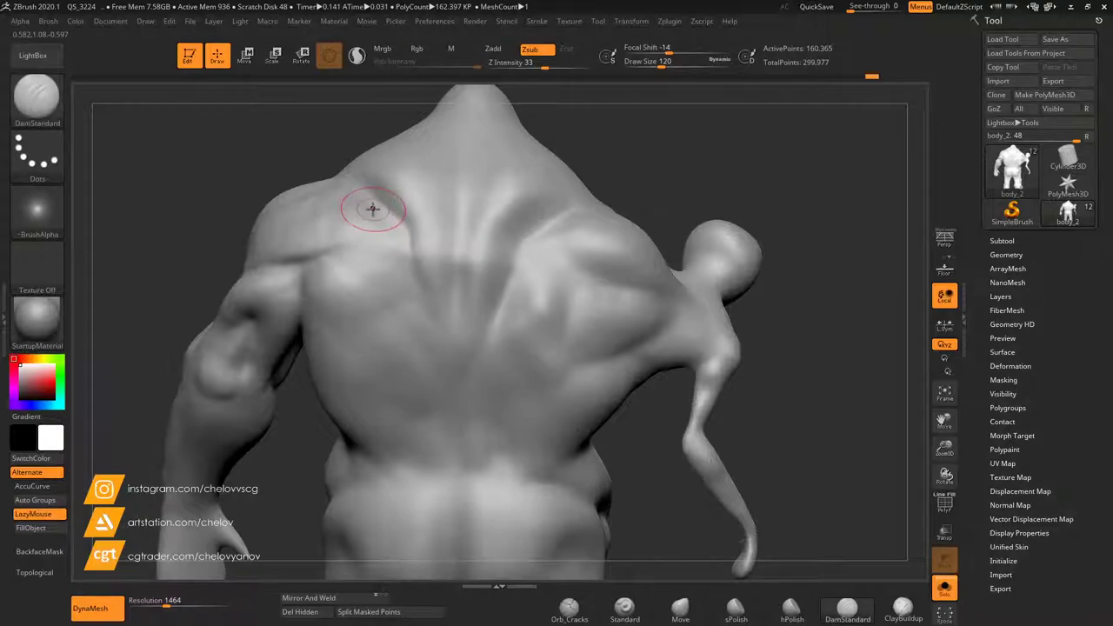
Examine the head, neck and shoulders from the front at close range.
{"action": "mouse_move", "coordinate": [838, 249]}
{"action": "left_mouse_down"}
{"action": "mouse_move", "coordinate": [723, 249]}
{"action": "mouse_move", "coordinate": [688, 261]}
{"action": "left_mouse_up"}
{"action": "left_click_drag", "start_coordinate": [695, 191], "coordinate": [556, 539], "text": "alt"}
{"action": "left_click_drag", "start_coordinate": [721, 253], "coordinate": [631, 272]}
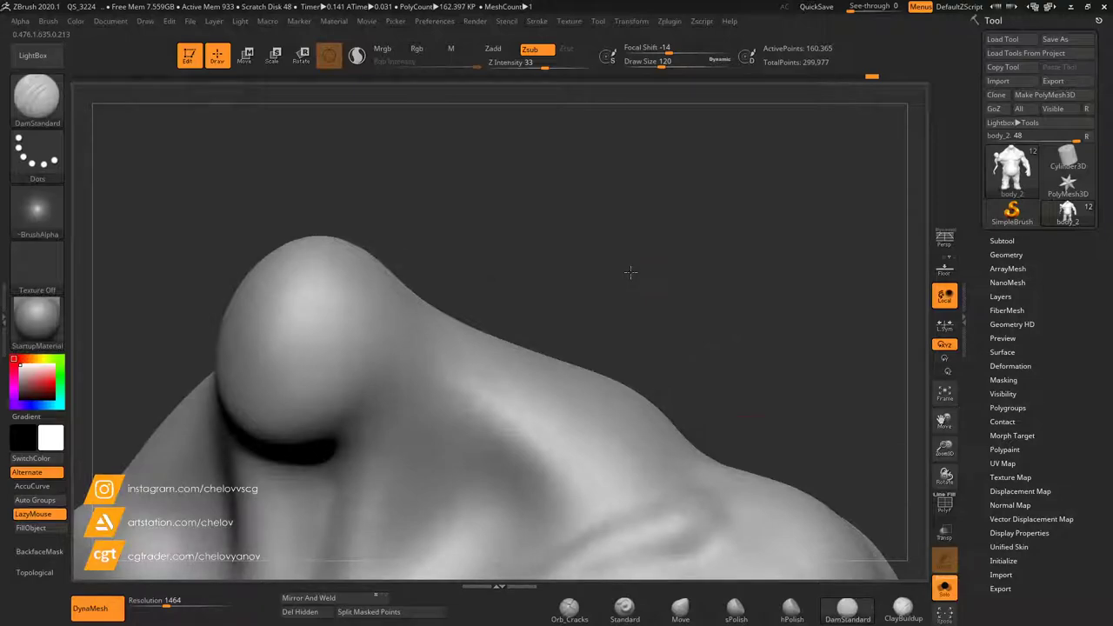
{"action": "left_click_drag", "start_coordinate": [948, 418], "coordinate": [1025, 381]}
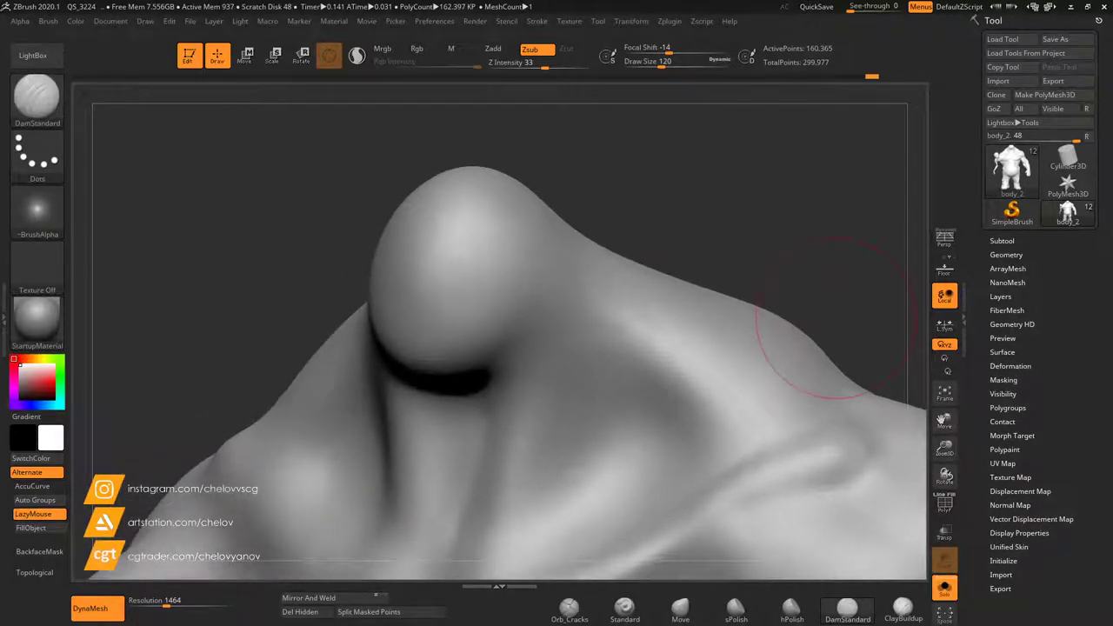
{"action": "key", "text": "backslash"}
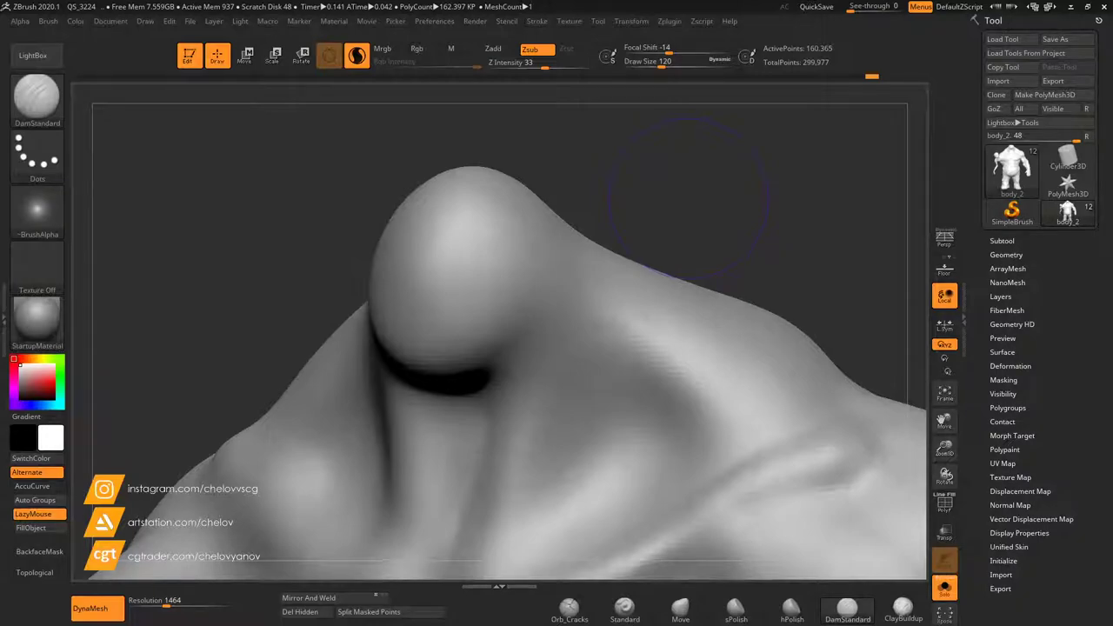
{"action": "left_click", "coordinate": [357, 57]}
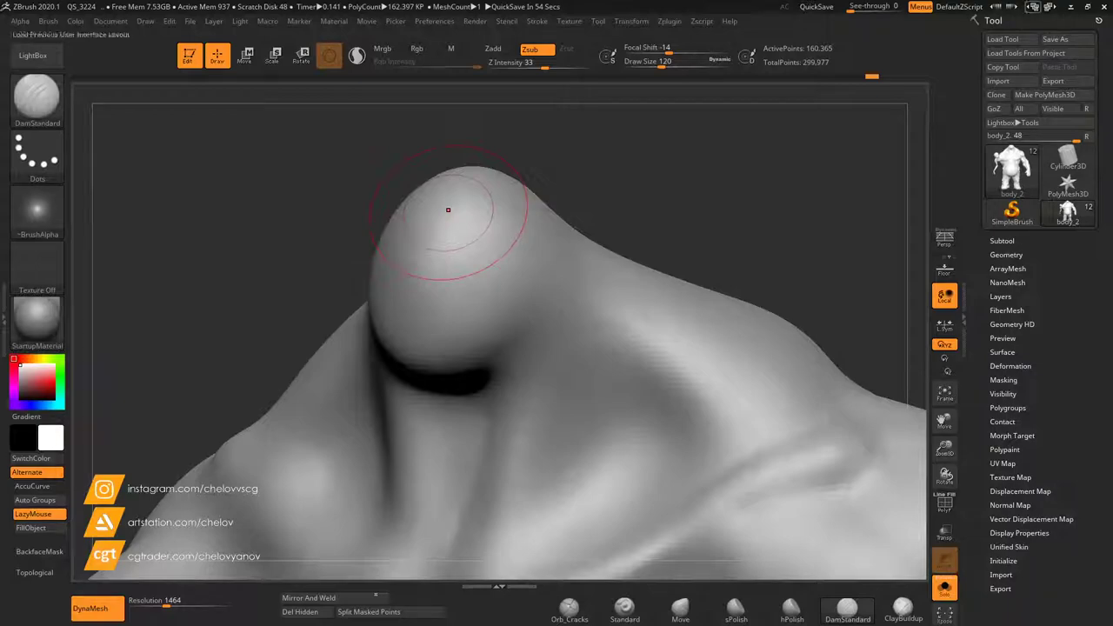
{"action": "left_click_drag", "start_coordinate": [624, 195], "coordinate": [715, 223]}
{"action": "left_click_drag", "start_coordinate": [940, 449], "coordinate": [939, 433]}
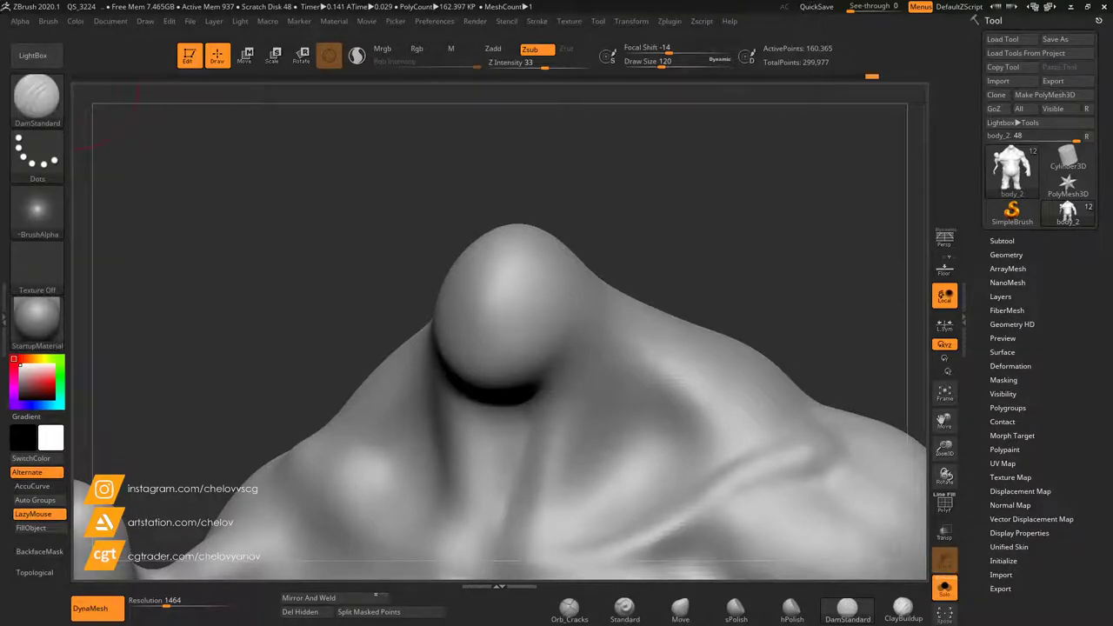
{"action": "mouse_move", "coordinate": [945, 447]}
{"action": "left_mouse_down"}
{"action": "mouse_move", "coordinate": [945, 459]}
{"action": "mouse_move", "coordinate": [958, 409]}
{"action": "left_mouse_up"}
Set ClayBuildup to draw size 74, remesh the body with DynaMesh at resolution 128 and inspect its wireframe.
{"action": "left_click", "coordinate": [902, 609]}
{"action": "left_click", "coordinate": [654, 63]}
{"action": "left_click", "coordinate": [186, 601]}
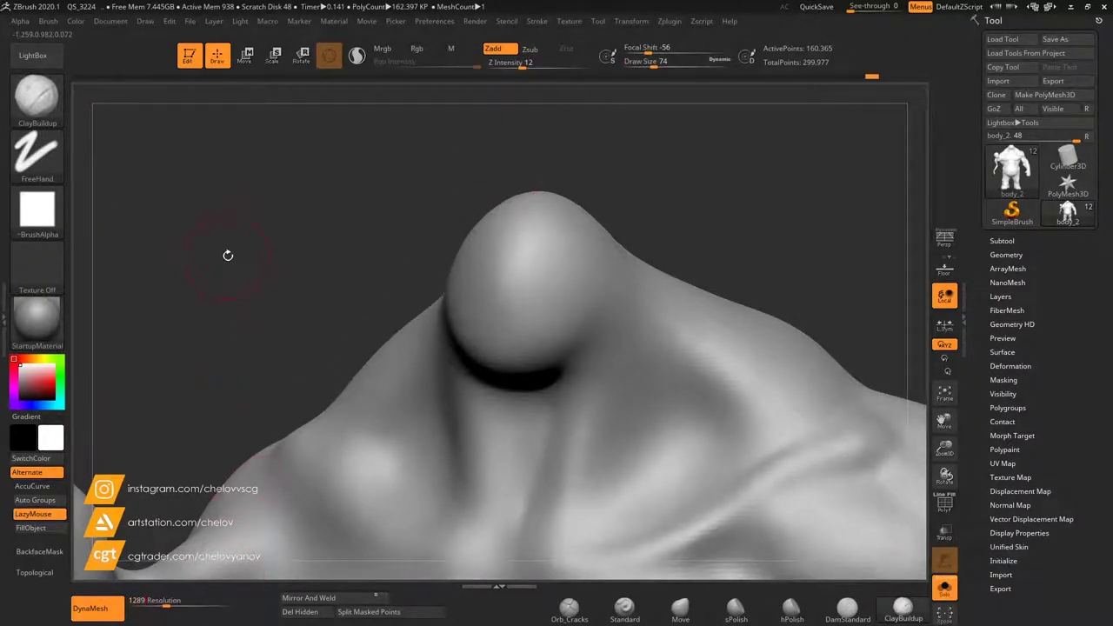
{"action": "left_click_drag", "start_coordinate": [278, 279], "coordinate": [261, 327], "text": "ctrl"}
{"action": "key", "text": "shift+f"}
{"action": "key", "text": "g"}
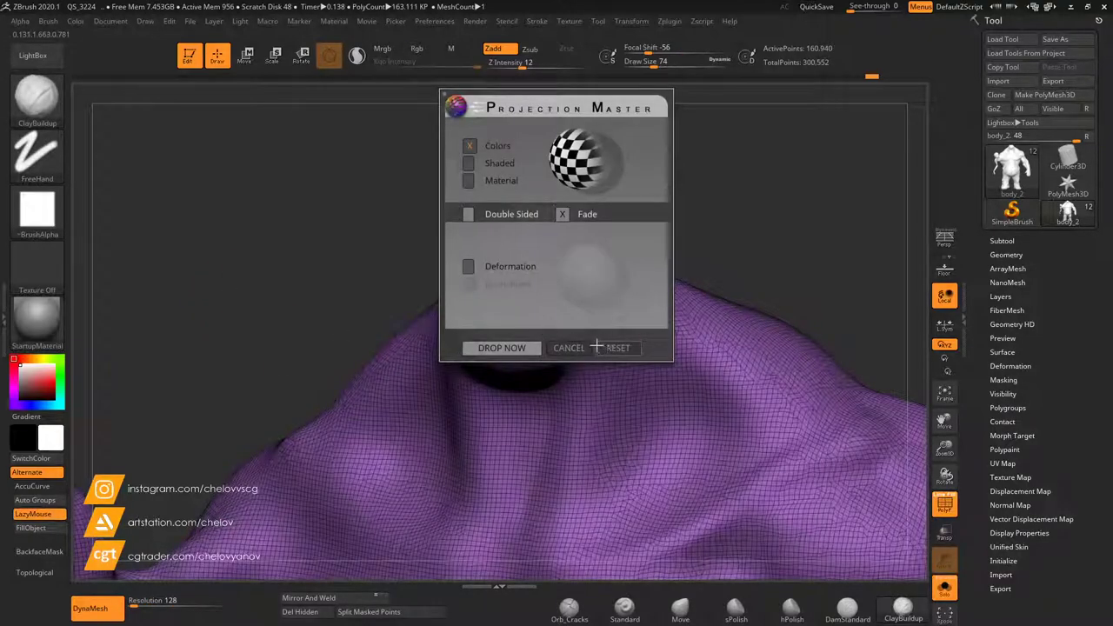
{"action": "left_click", "coordinate": [577, 348]}
{"action": "key", "text": "shift+f"}
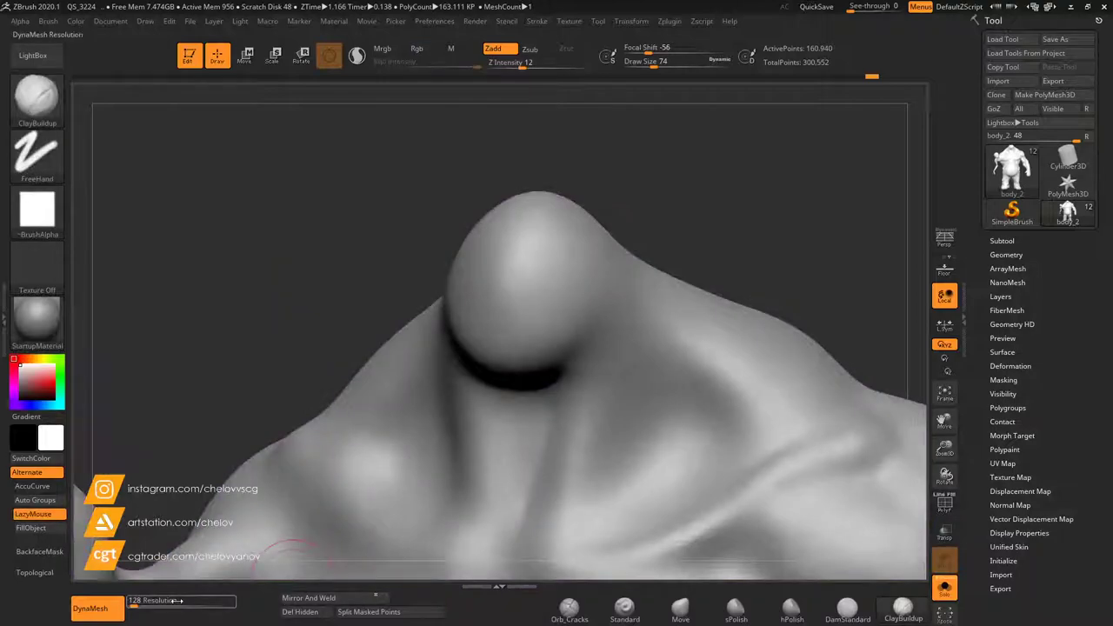
Raise the DynaMesh resolution to 256, remesh the body and check its wireframe.
{"action": "left_click", "coordinate": [177, 600]}
{"action": "type", "text": "256"}
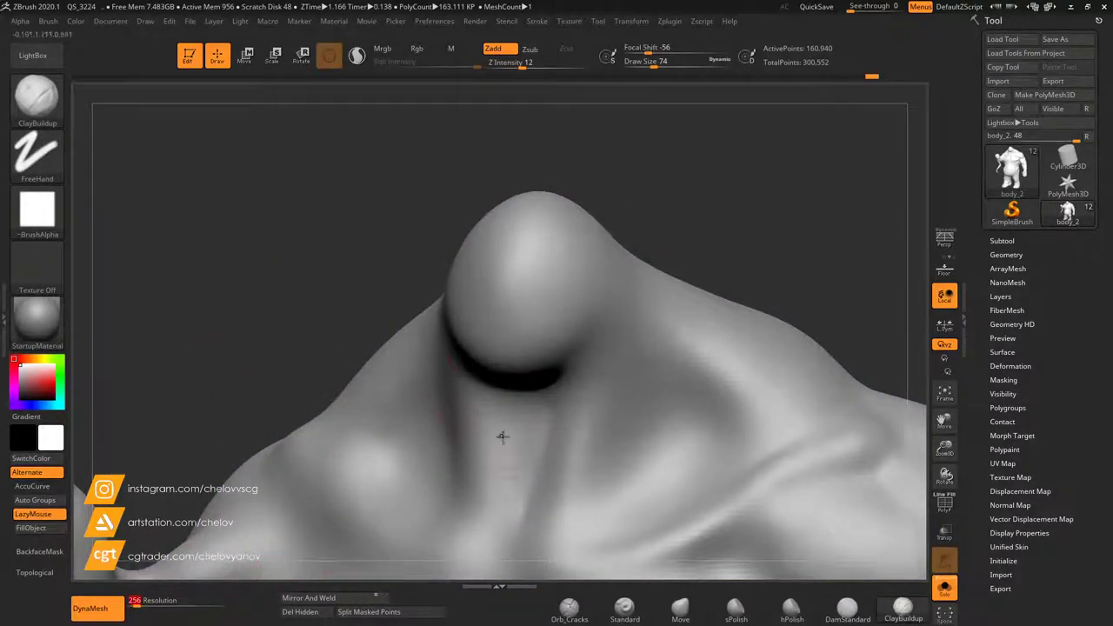
{"action": "left_click_drag", "start_coordinate": [270, 266], "coordinate": [252, 299], "text": "ctrl"}
{"action": "key", "text": "shift+f"}
{"action": "key", "text": "shift+f"}
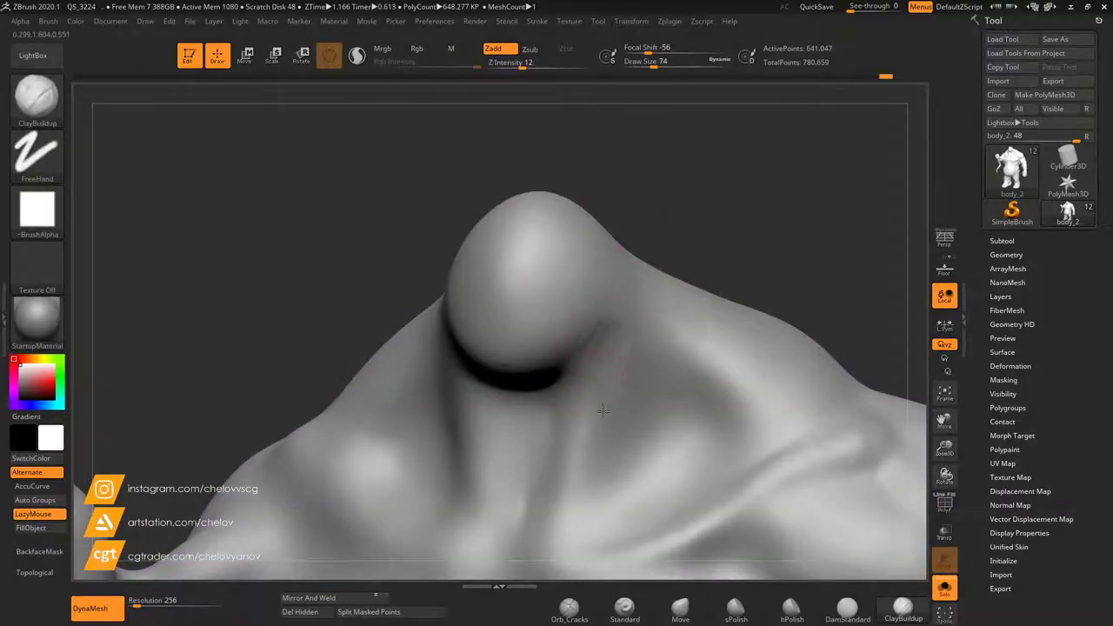
{"action": "left_click_drag", "start_coordinate": [605, 355], "coordinate": [574, 471]}
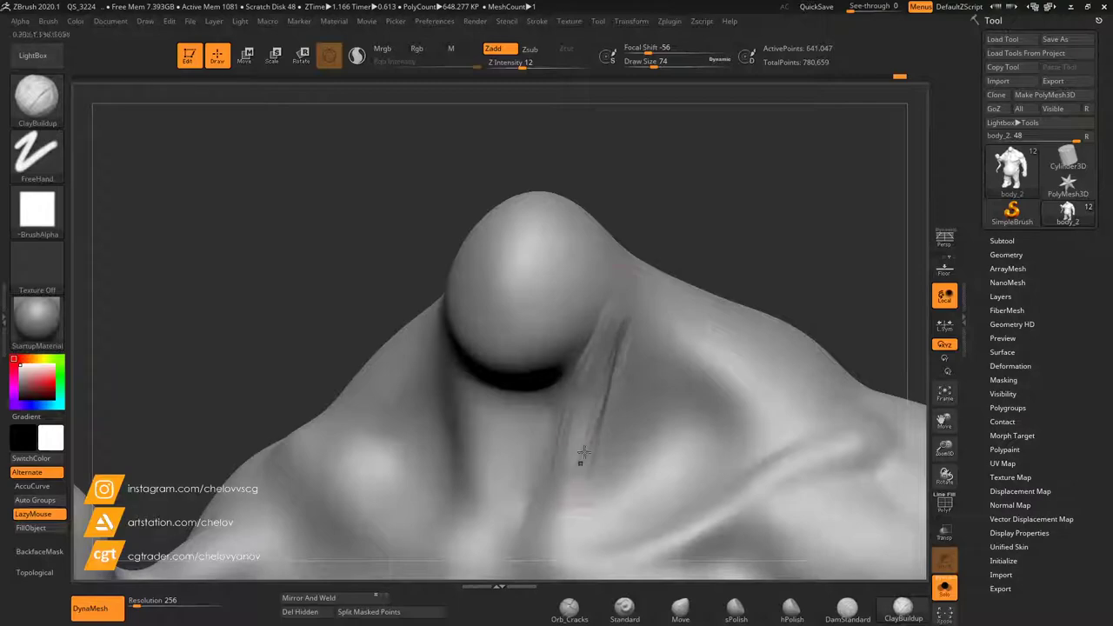
{"action": "key", "text": "ctrl"}
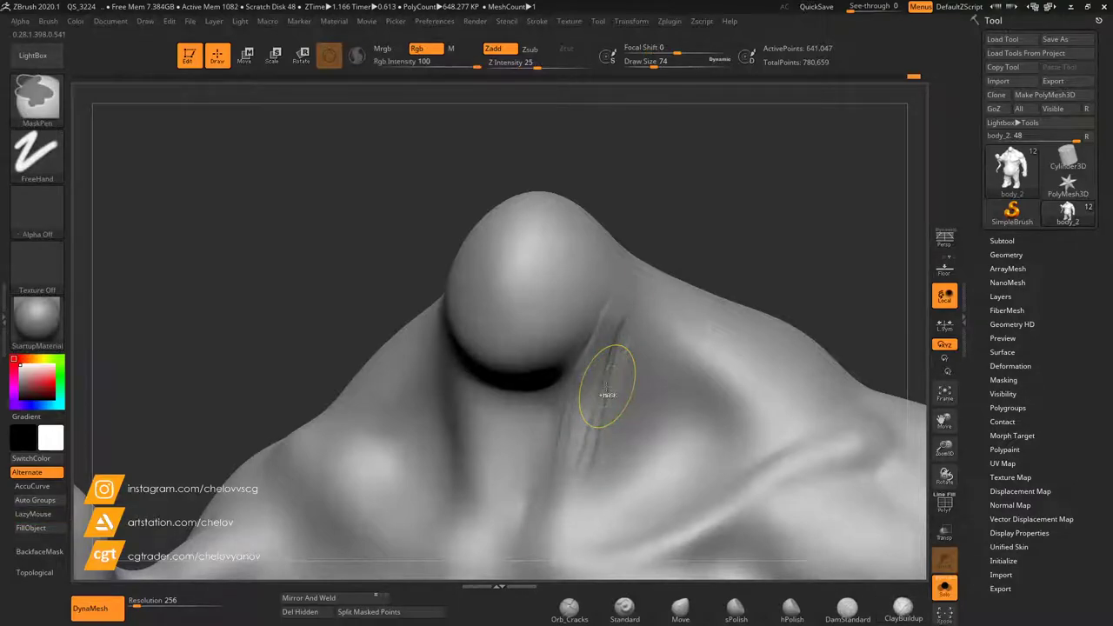
{"action": "key", "text": "ctrl+z"}
{"action": "key", "text": "ctrl+z"}
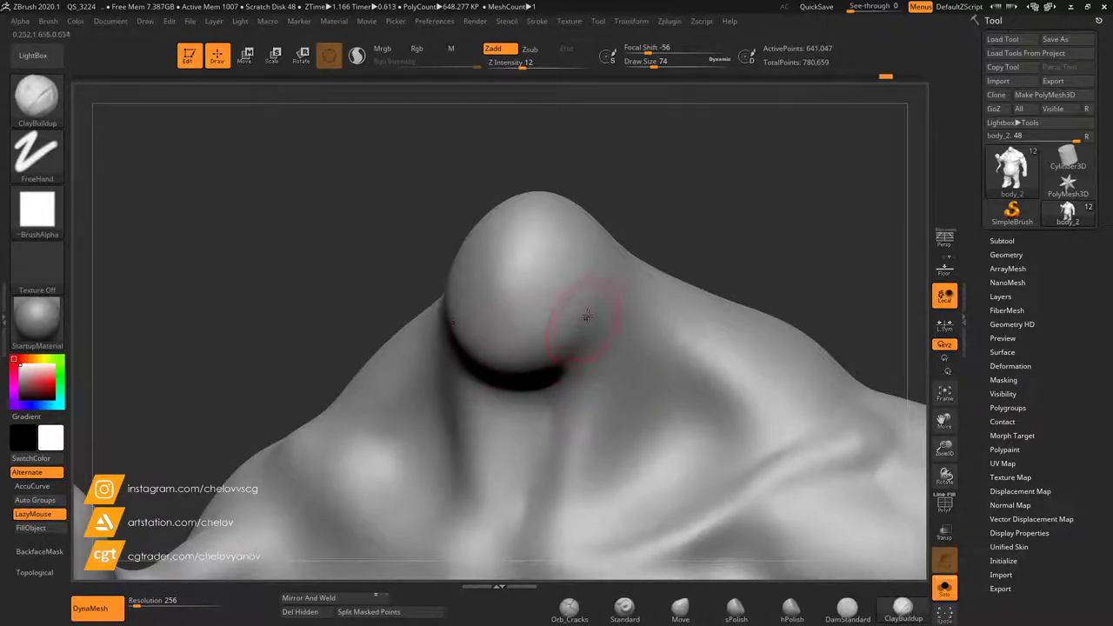
Rough out the brows, eye sockets, cheeks and jaw on the head with ClayBuildup at draw size 74 and smooth them.
{"action": "mouse_move", "coordinate": [587, 316]}
{"action": "left_mouse_down"}
{"action": "mouse_move", "coordinate": [569, 341]}
{"action": "mouse_move", "coordinate": [501, 358]}
{"action": "mouse_move", "coordinate": [578, 331]}
{"action": "mouse_move", "coordinate": [551, 343]}
{"action": "mouse_move", "coordinate": [581, 267]}
{"action": "mouse_move", "coordinate": [566, 288]}
{"action": "left_mouse_up"}
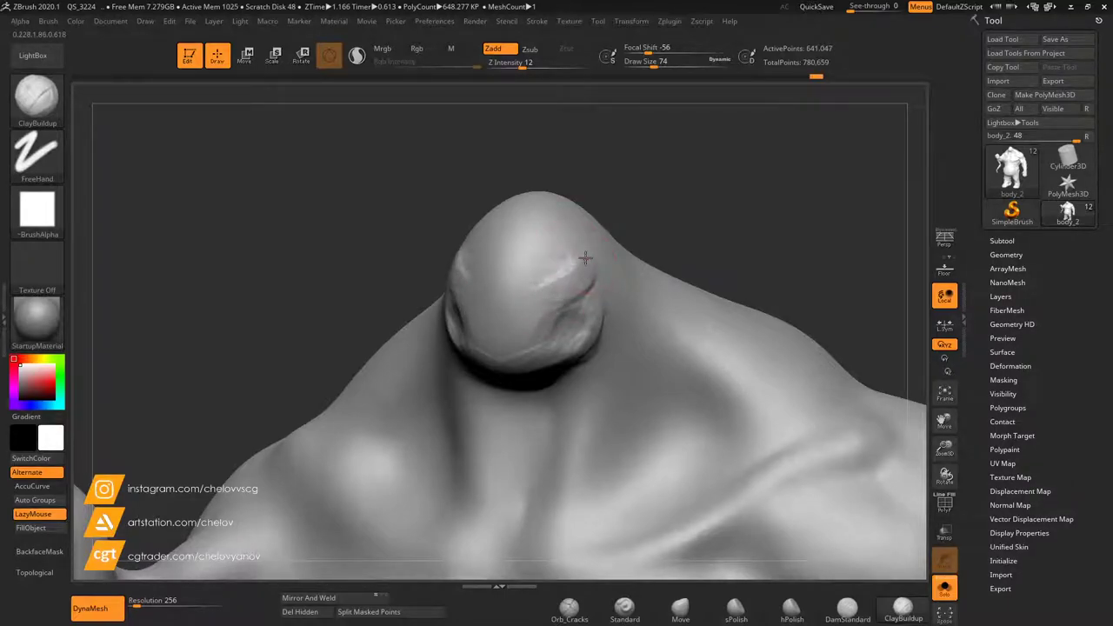
{"action": "mouse_move", "coordinate": [539, 238]}
{"action": "left_mouse_down"}
{"action": "mouse_move", "coordinate": [558, 247]}
{"action": "mouse_move", "coordinate": [547, 229]}
{"action": "mouse_move", "coordinate": [586, 247]}
{"action": "left_mouse_up"}
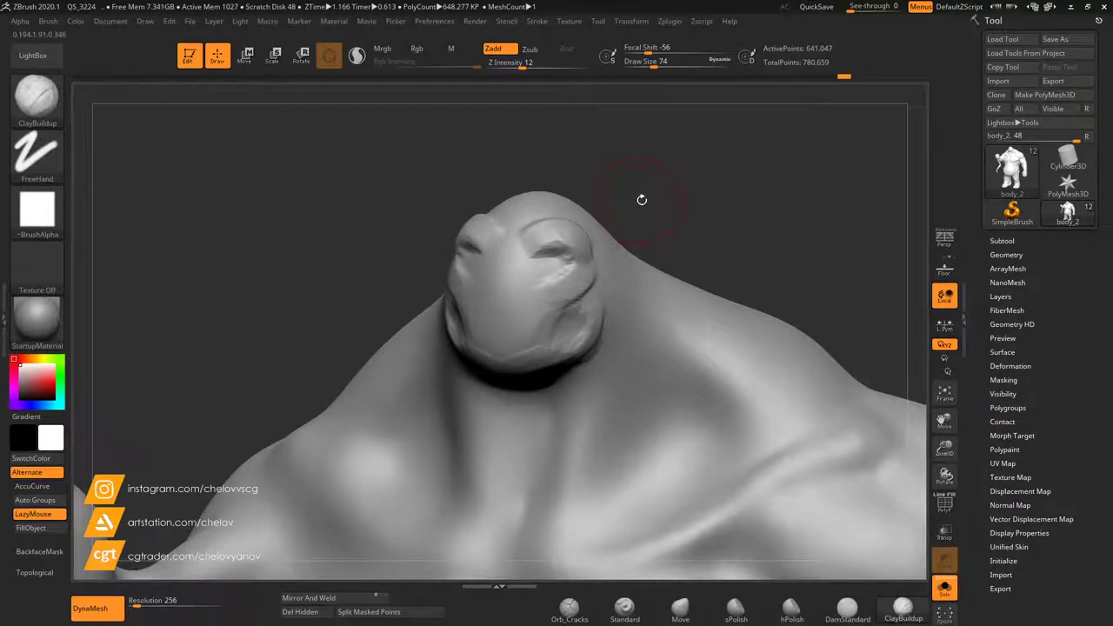
{"action": "left_click_drag", "start_coordinate": [640, 200], "coordinate": [589, 238]}
{"action": "mouse_move", "coordinate": [579, 275]}
{"action": "left_mouse_down"}
{"action": "mouse_move", "coordinate": [536, 285]}
{"action": "mouse_move", "coordinate": [567, 296]}
{"action": "mouse_move", "coordinate": [541, 238]}
{"action": "mouse_move", "coordinate": [561, 277]}
{"action": "left_mouse_up"}
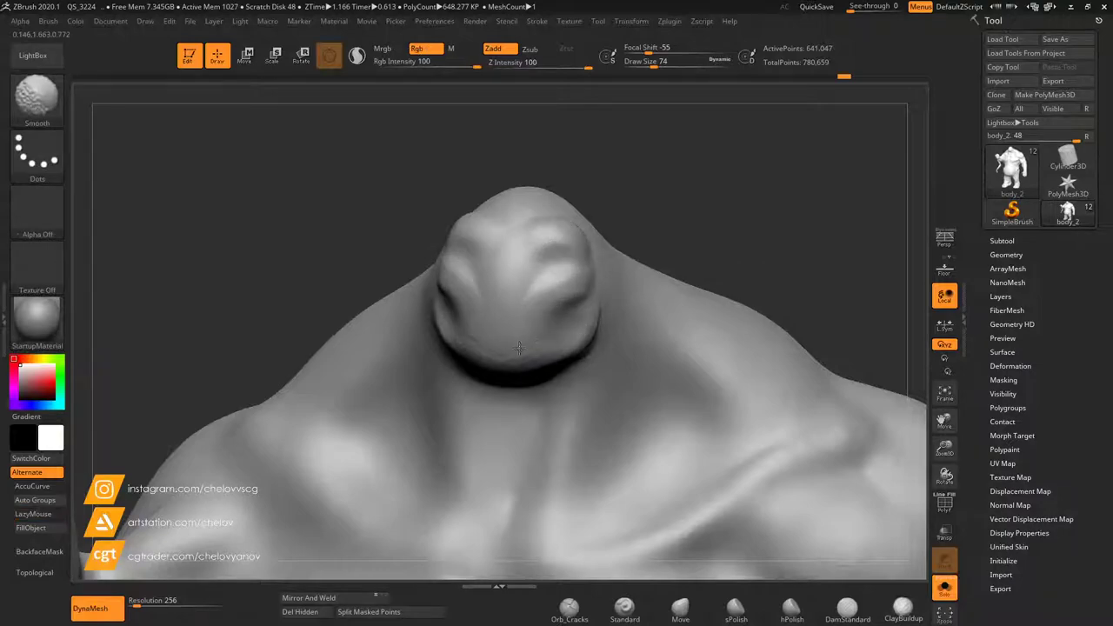
Build up a bulbous nose and deepen the eye sockets with a smaller ClayBuildup brush.
{"action": "left_click_drag", "start_coordinate": [655, 67], "coordinate": [648, 67]}
{"action": "mouse_move", "coordinate": [577, 249]}
{"action": "left_mouse_down"}
{"action": "mouse_move", "coordinate": [545, 263]}
{"action": "mouse_move", "coordinate": [554, 257]}
{"action": "mouse_move", "coordinate": [508, 256]}
{"action": "mouse_move", "coordinate": [511, 292]}
{"action": "mouse_move", "coordinate": [522, 291]}
{"action": "mouse_move", "coordinate": [508, 294]}
{"action": "mouse_move", "coordinate": [515, 280]}
{"action": "mouse_move", "coordinate": [525, 289]}
{"action": "mouse_move", "coordinate": [512, 296]}
{"action": "mouse_move", "coordinate": [520, 232]}
{"action": "mouse_move", "coordinate": [554, 252]}
{"action": "mouse_move", "coordinate": [508, 298]}
{"action": "left_mouse_up"}
{"action": "mouse_move", "coordinate": [726, 224]}
{"action": "left_mouse_down"}
{"action": "mouse_move", "coordinate": [641, 231]}
{"action": "mouse_move", "coordinate": [671, 209]}
{"action": "mouse_move", "coordinate": [706, 205]}
{"action": "left_mouse_up"}
{"action": "left_click_drag", "start_coordinate": [706, 207], "coordinate": [649, 208]}
{"action": "mouse_move", "coordinate": [706, 247]}
{"action": "left_mouse_down"}
{"action": "mouse_move", "coordinate": [755, 228]}
{"action": "mouse_move", "coordinate": [747, 205]}
{"action": "left_mouse_up"}
Widen the jaw into a squarer shape and adjust the chin's profile with the Move brush at draw size 132.
{"action": "left_click", "coordinate": [681, 608]}
{"action": "left_click", "coordinate": [663, 63]}
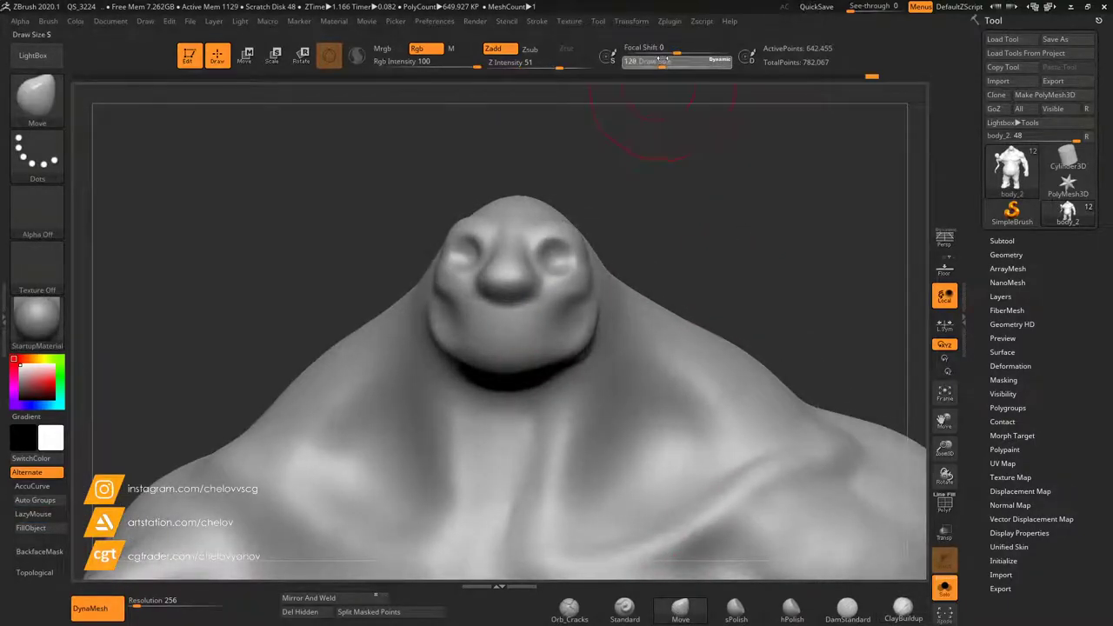
{"action": "left_click_drag", "start_coordinate": [568, 339], "coordinate": [567, 366]}
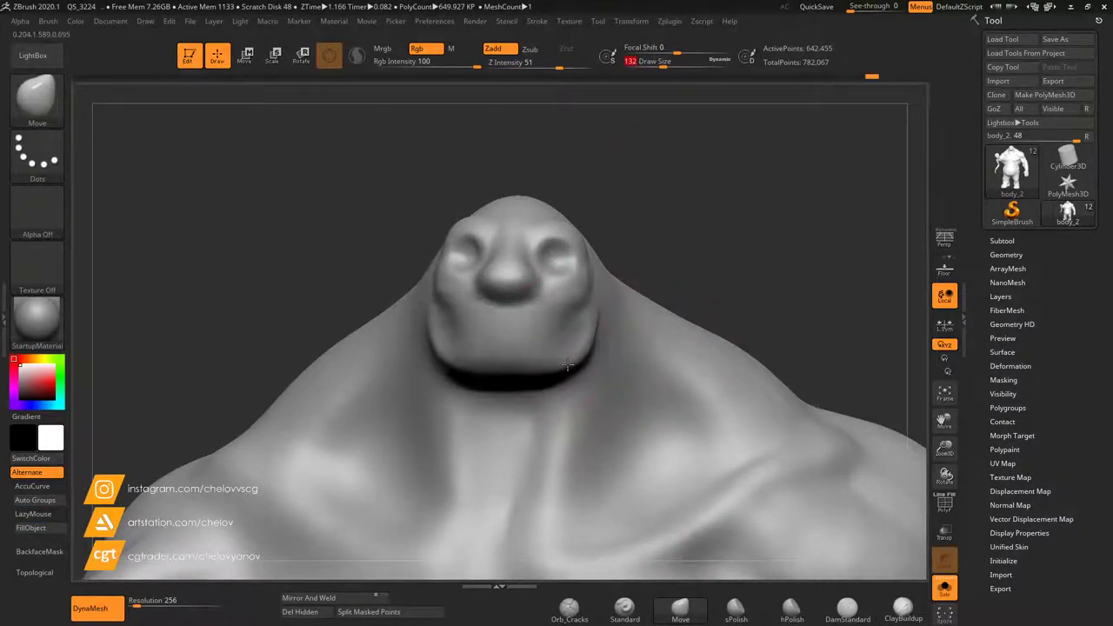
{"action": "left_click_drag", "start_coordinate": [718, 256], "coordinate": [681, 257]}
{"action": "left_click_drag", "start_coordinate": [506, 358], "coordinate": [485, 366]}
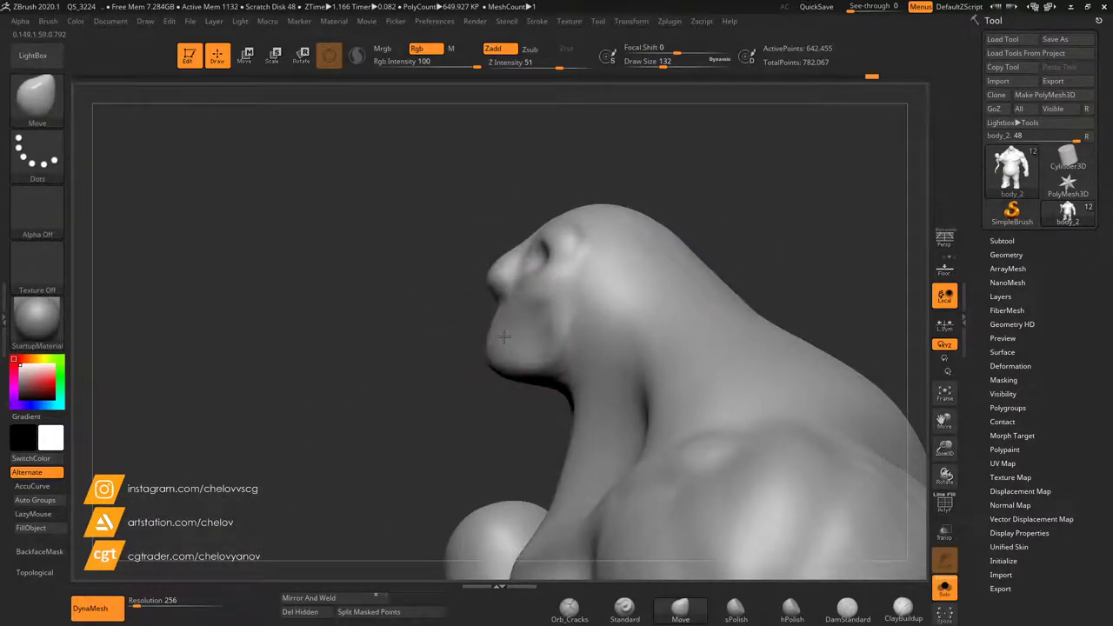
{"action": "left_click_drag", "start_coordinate": [400, 368], "coordinate": [477, 358]}
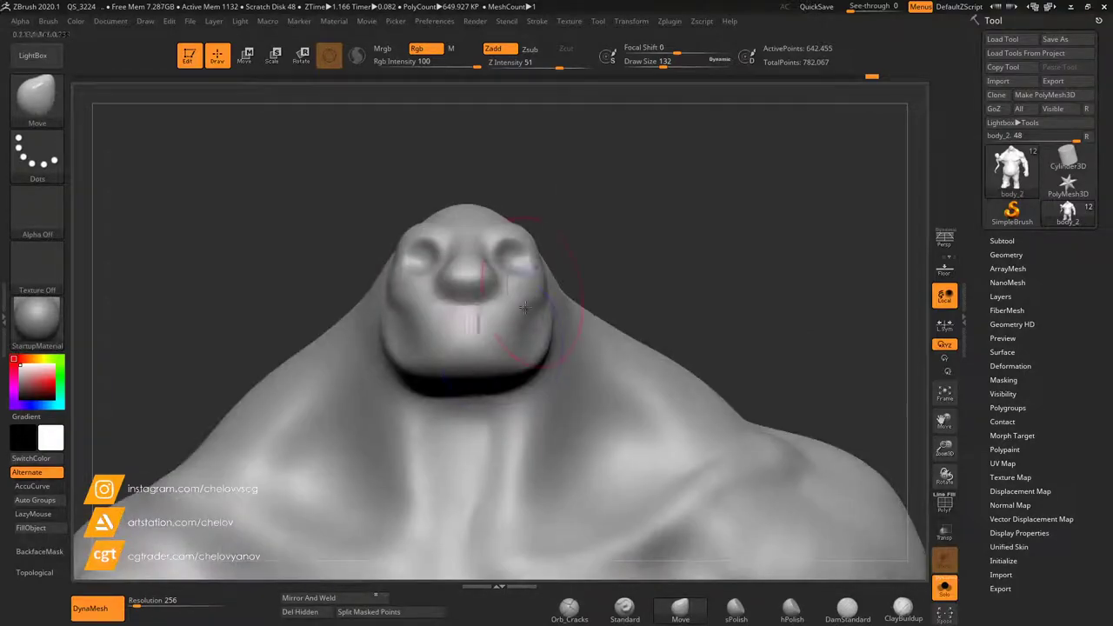
Adjust the outlines of the cheeks, jaw and skull with the Move brush at draw size 132.
{"action": "left_click_drag", "start_coordinate": [524, 289], "coordinate": [516, 298]}
{"action": "left_click_drag", "start_coordinate": [590, 255], "coordinate": [591, 262]}
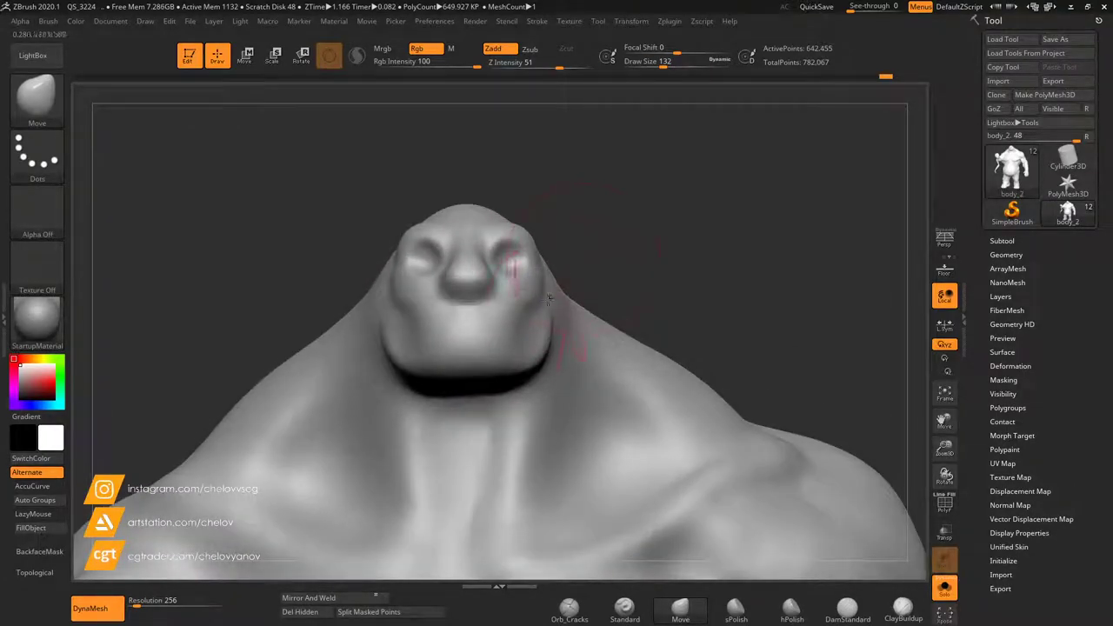
{"action": "left_click_drag", "start_coordinate": [531, 363], "coordinate": [528, 359]}
{"action": "left_click_drag", "start_coordinate": [624, 251], "coordinate": [633, 255]}
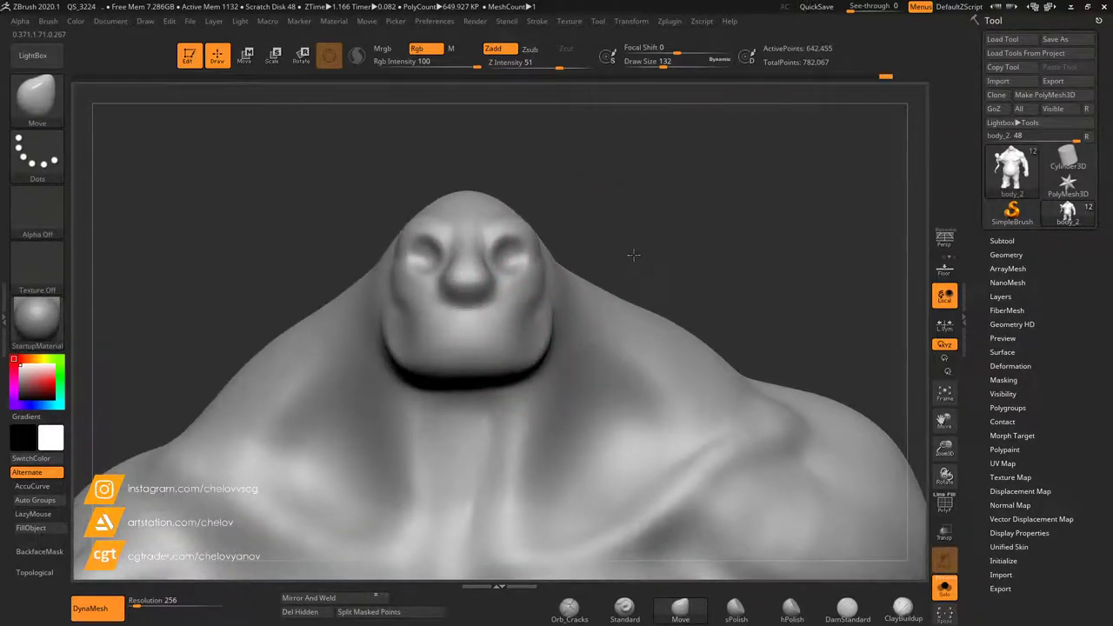
{"action": "left_click_drag", "start_coordinate": [531, 198], "coordinate": [614, 209]}
{"action": "left_click_drag", "start_coordinate": [721, 201], "coordinate": [671, 206]}
{"action": "mouse_move", "coordinate": [503, 223]}
{"action": "left_mouse_down"}
{"action": "mouse_move", "coordinate": [618, 240]}
{"action": "mouse_move", "coordinate": [718, 199]}
{"action": "mouse_move", "coordinate": [703, 194]}
{"action": "mouse_move", "coordinate": [756, 227]}
{"action": "left_mouse_up"}
Build up the rear of the jaw below the cheek with ClayBuildup at draw size 71.
{"action": "left_click_drag", "start_coordinate": [663, 63], "coordinate": [653, 61]}
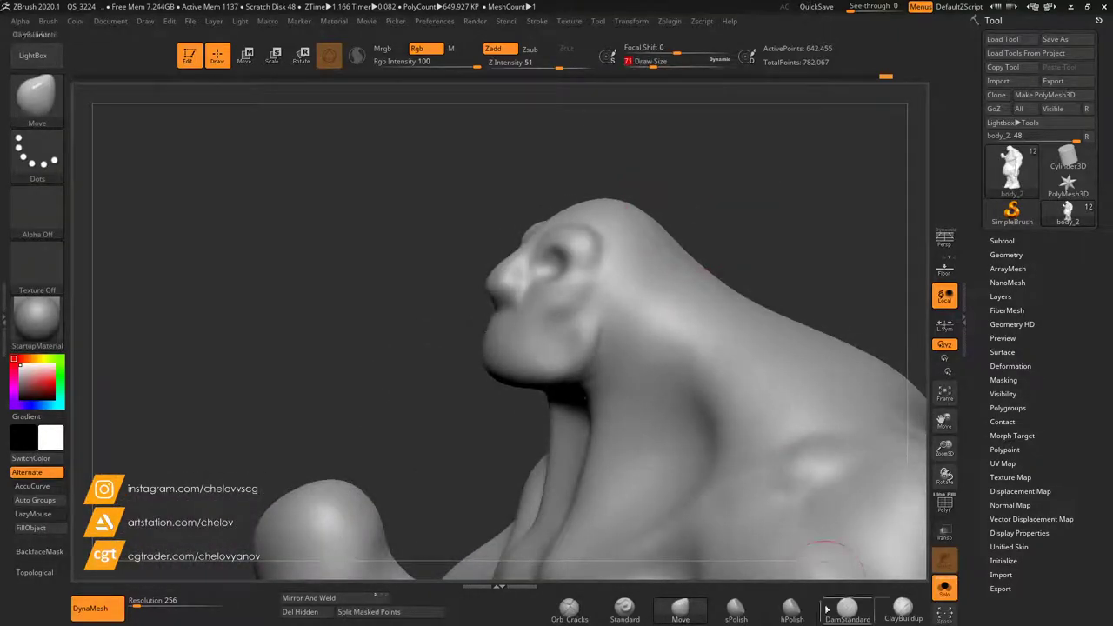
{"action": "left_click", "coordinate": [903, 609]}
{"action": "mouse_move", "coordinate": [501, 414]}
{"action": "left_mouse_down"}
{"action": "mouse_move", "coordinate": [474, 429]}
{"action": "mouse_move", "coordinate": [484, 428]}
{"action": "left_mouse_up"}
{"action": "left_click_drag", "start_coordinate": [605, 317], "coordinate": [591, 324]}
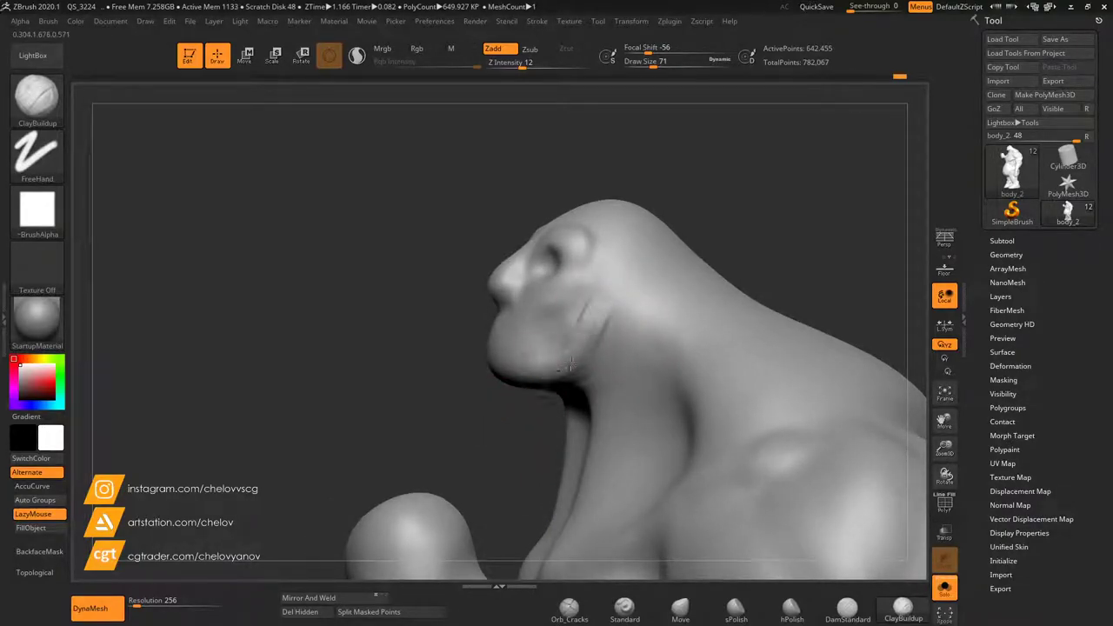
Build up the neck muscle running down from behind the jaw with ClayBuildup and smooth it.
{"action": "left_click_drag", "start_coordinate": [512, 438], "coordinate": [576, 412]}
{"action": "left_click_drag", "start_coordinate": [621, 315], "coordinate": [594, 461]}
{"action": "left_click_drag", "start_coordinate": [606, 323], "coordinate": [589, 474]}
{"action": "mouse_move", "coordinate": [587, 393]}
{"action": "left_mouse_down"}
{"action": "mouse_move", "coordinate": [600, 454]}
{"action": "mouse_move", "coordinate": [577, 460]}
{"action": "left_mouse_up"}
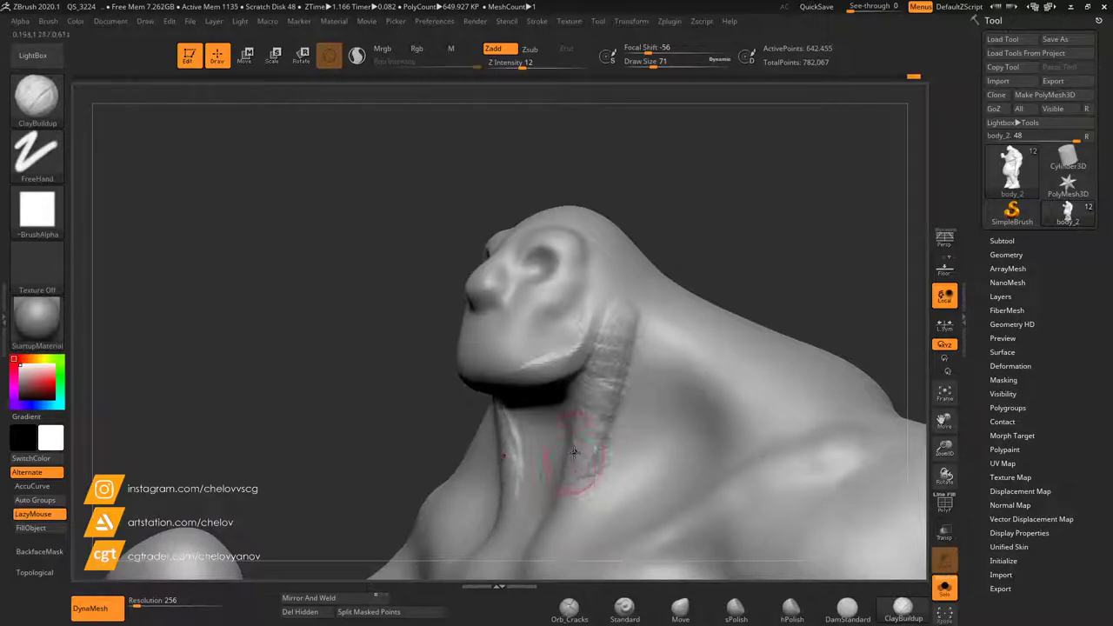
{"action": "left_click_drag", "start_coordinate": [598, 424], "coordinate": [607, 403], "text": "shift"}
Fill out the throat beneath the chin with ClayBuildup at draw size 71 and smooth the transitions around the jaw.
{"action": "left_click_drag", "start_coordinate": [706, 268], "coordinate": [758, 226]}
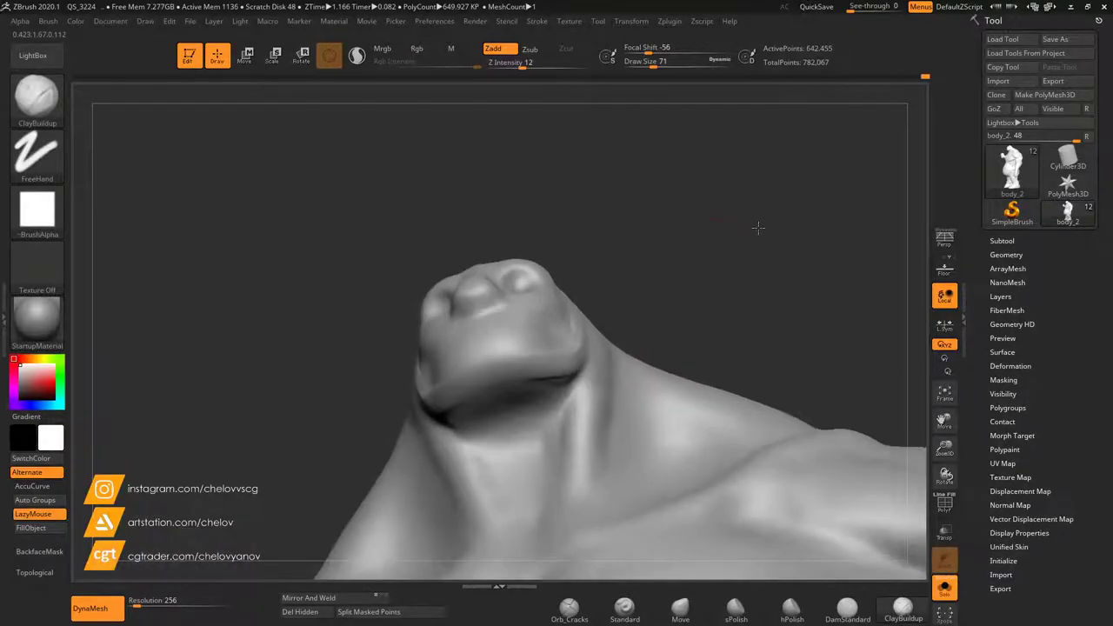
{"action": "mouse_move", "coordinate": [498, 421]}
{"action": "left_mouse_down"}
{"action": "mouse_move", "coordinate": [520, 432]}
{"action": "mouse_move", "coordinate": [507, 407]}
{"action": "mouse_move", "coordinate": [522, 423]}
{"action": "mouse_move", "coordinate": [531, 463]}
{"action": "left_mouse_up"}
{"action": "mouse_move", "coordinate": [504, 399]}
{"action": "left_mouse_down"}
{"action": "mouse_move", "coordinate": [524, 470]}
{"action": "mouse_move", "coordinate": [526, 442]}
{"action": "left_mouse_up"}
{"action": "left_click_drag", "start_coordinate": [671, 290], "coordinate": [632, 326]}
{"action": "left_click_drag", "start_coordinate": [360, 300], "coordinate": [372, 301]}
{"action": "left_click_drag", "start_coordinate": [519, 348], "coordinate": [461, 373], "text": "shift"}
{"action": "mouse_move", "coordinate": [552, 283]}
{"action": "left_mouse_down"}
{"action": "mouse_move", "coordinate": [536, 295]}
{"action": "mouse_move", "coordinate": [530, 286]}
{"action": "mouse_move", "coordinate": [565, 293]}
{"action": "mouse_move", "coordinate": [549, 273]}
{"action": "left_mouse_up"}
{"action": "mouse_move", "coordinate": [614, 212]}
{"action": "left_mouse_down"}
{"action": "mouse_move", "coordinate": [651, 241]}
{"action": "mouse_move", "coordinate": [665, 198]}
{"action": "left_mouse_up"}
Sculpt the cheekbone and the cheek hollow beneath it with ClayBuildup at draw size 37 and smooth them.
{"action": "left_click_drag", "start_coordinate": [654, 65], "coordinate": [646, 65]}
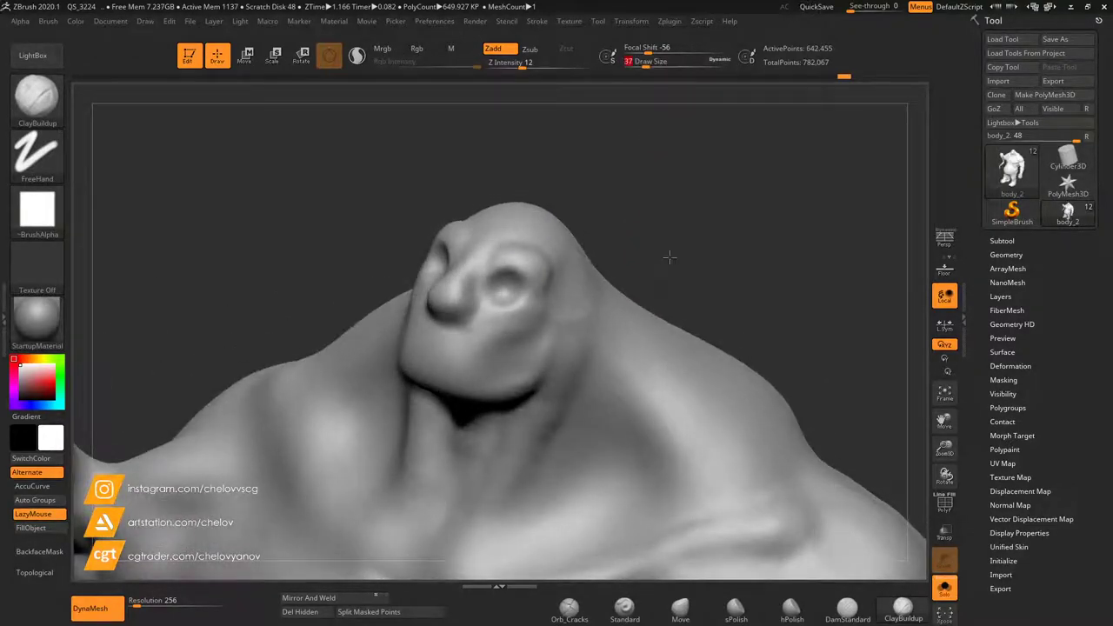
{"action": "left_click_drag", "start_coordinate": [669, 256], "coordinate": [639, 261]}
{"action": "mouse_move", "coordinate": [507, 322]}
{"action": "left_mouse_down"}
{"action": "mouse_move", "coordinate": [501, 328]}
{"action": "mouse_move", "coordinate": [536, 315]}
{"action": "mouse_move", "coordinate": [489, 327]}
{"action": "mouse_move", "coordinate": [536, 313]}
{"action": "mouse_move", "coordinate": [534, 361]}
{"action": "mouse_move", "coordinate": [524, 343]}
{"action": "mouse_move", "coordinate": [511, 376]}
{"action": "left_mouse_up"}
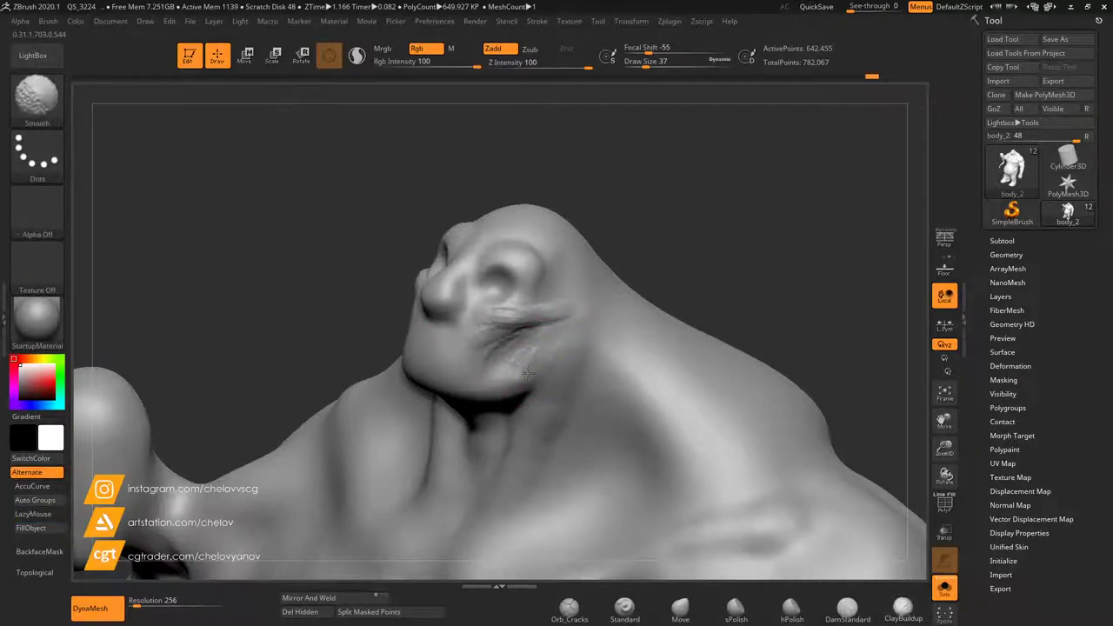
{"action": "left_click_drag", "start_coordinate": [554, 320], "coordinate": [508, 311], "text": "shift"}
Reshape the head, face and jaw proportions with the Move brush at draw size 97.
{"action": "mouse_move", "coordinate": [656, 248]}
{"action": "left_mouse_down"}
{"action": "mouse_move", "coordinate": [681, 246]}
{"action": "mouse_move", "coordinate": [670, 249]}
{"action": "mouse_move", "coordinate": [672, 238]}
{"action": "left_mouse_up"}
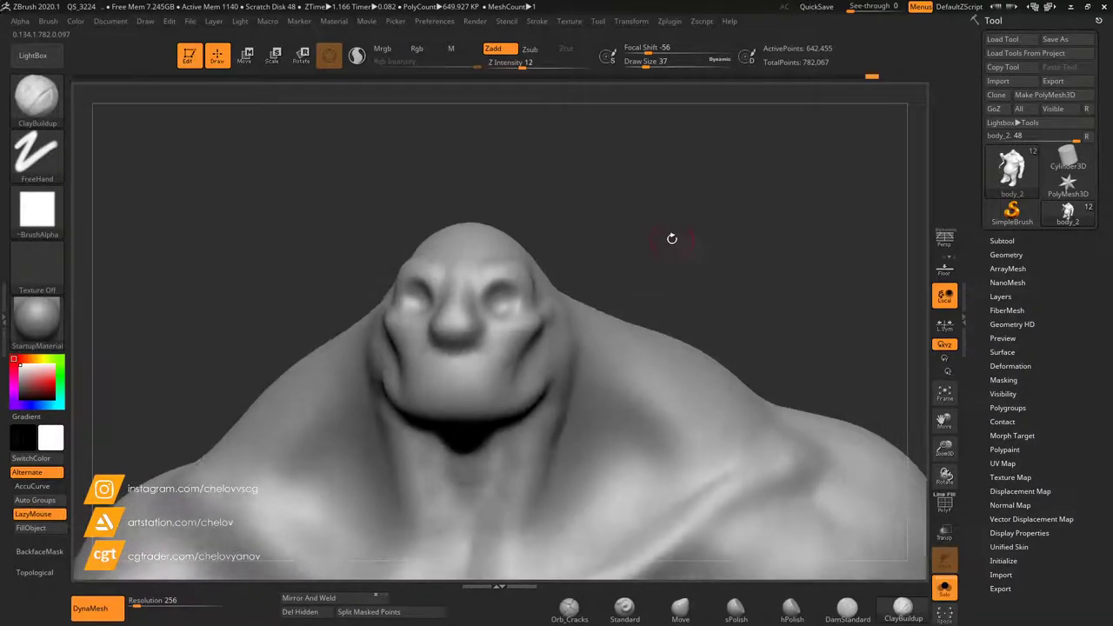
{"action": "left_click", "coordinate": [687, 610]}
{"action": "left_click", "coordinate": [657, 66]}
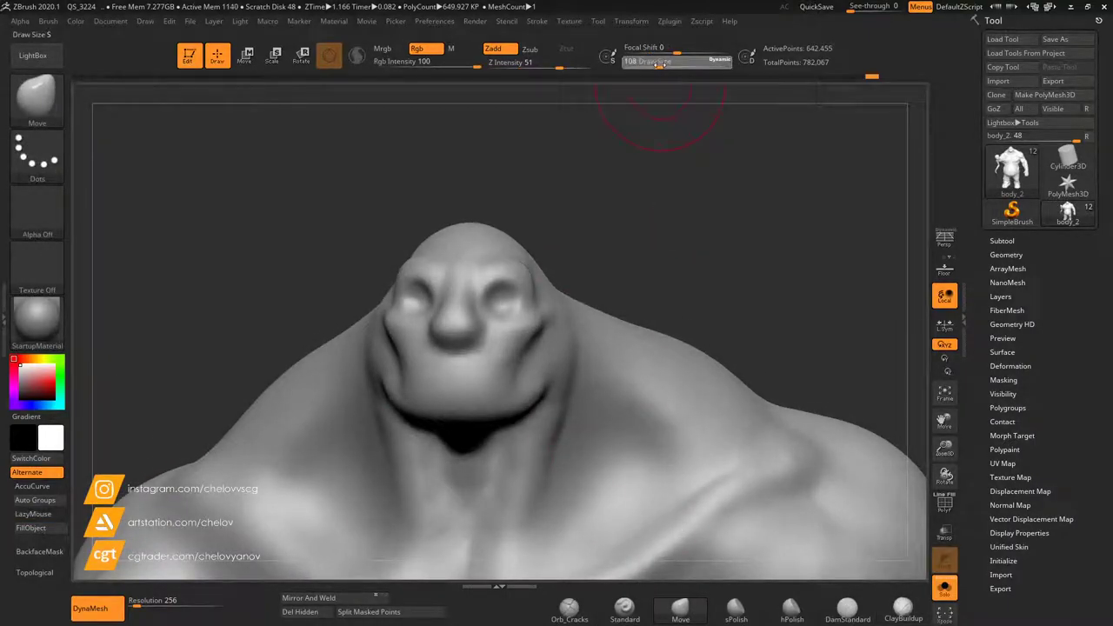
{"action": "mouse_move", "coordinate": [492, 258]}
{"action": "left_mouse_down"}
{"action": "mouse_move", "coordinate": [536, 278]}
{"action": "mouse_move", "coordinate": [509, 275]}
{"action": "left_mouse_up"}
{"action": "left_click_drag", "start_coordinate": [602, 228], "coordinate": [611, 225]}
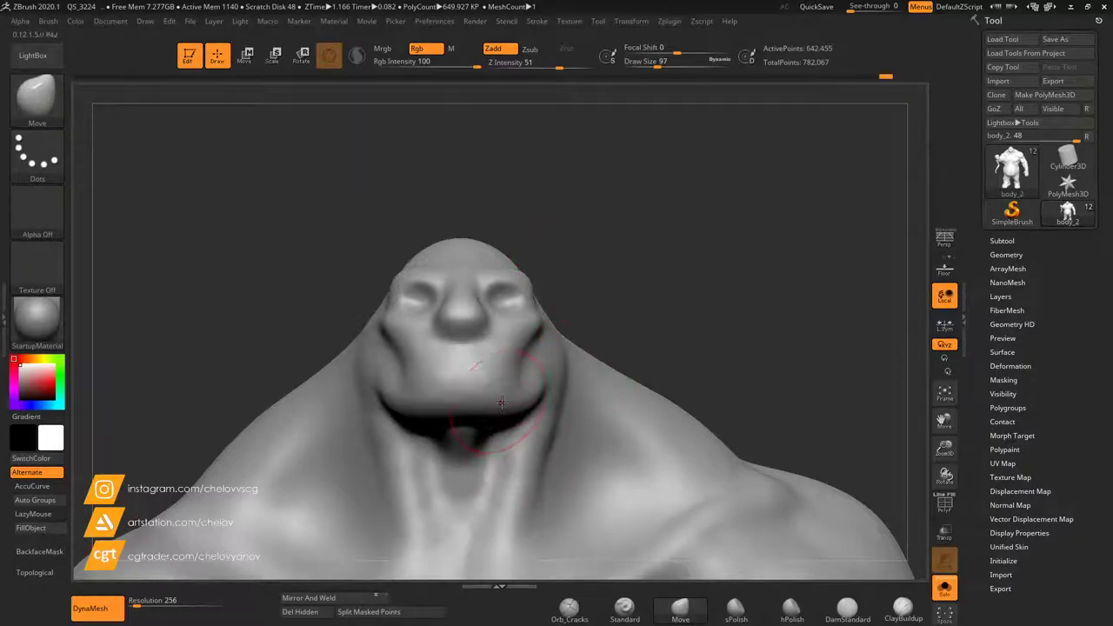
{"action": "left_click_drag", "start_coordinate": [695, 306], "coordinate": [610, 315]}
{"action": "mouse_move", "coordinate": [471, 387]}
{"action": "left_mouse_down"}
{"action": "mouse_move", "coordinate": [477, 399]}
{"action": "mouse_move", "coordinate": [457, 417]}
{"action": "left_mouse_up"}
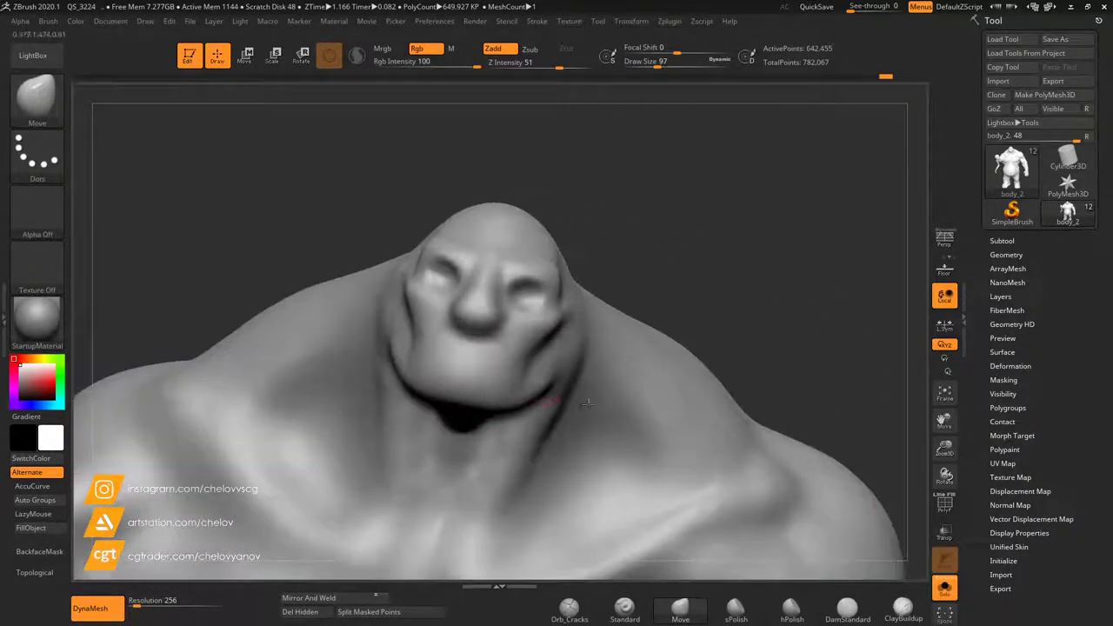
Carve the mouth line across the lower face with DamStandard at draw size 51 and smooth around it.
{"action": "left_click", "coordinate": [847, 607]}
{"action": "left_click_drag", "start_coordinate": [657, 64], "coordinate": [648, 64]}
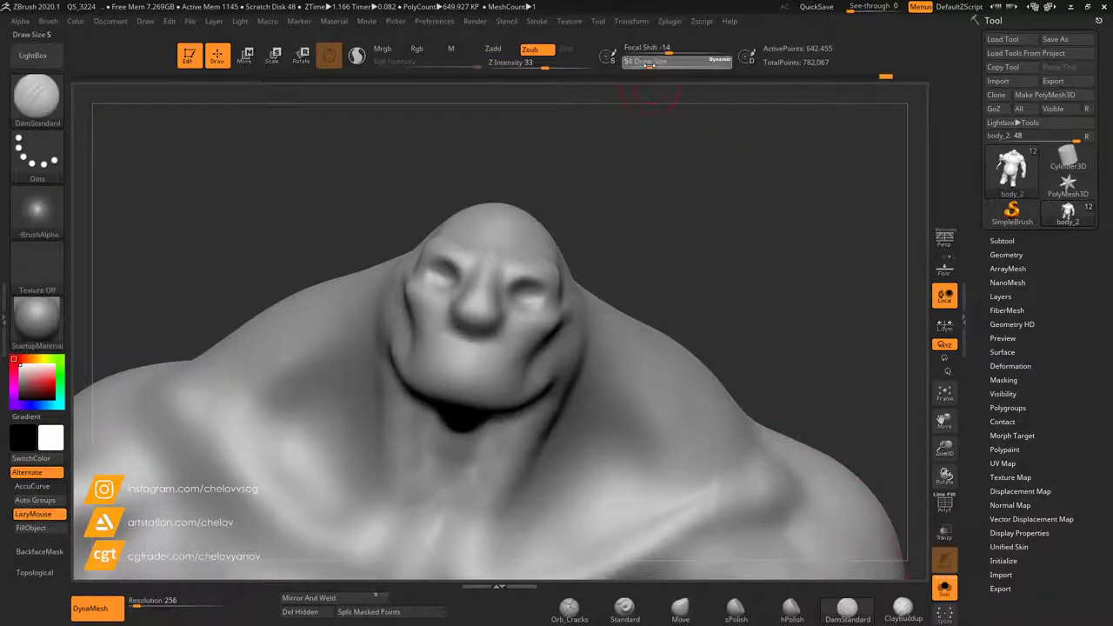
{"action": "mouse_move", "coordinate": [468, 359]}
{"action": "left_mouse_down"}
{"action": "mouse_move", "coordinate": [435, 357]}
{"action": "mouse_move", "coordinate": [467, 359]}
{"action": "left_mouse_up"}
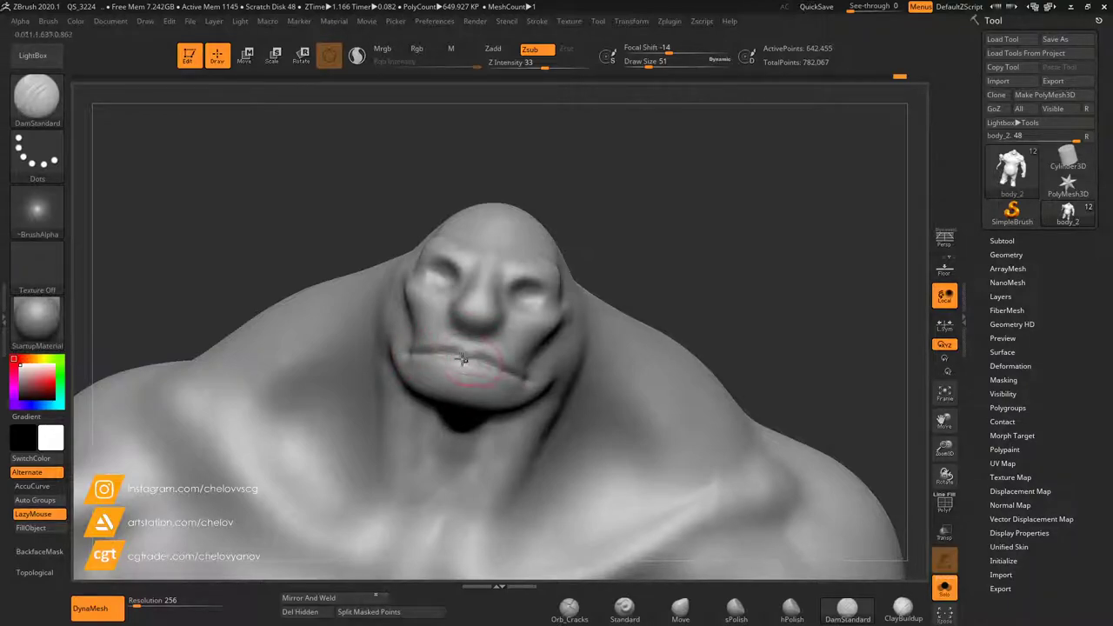
{"action": "left_click_drag", "start_coordinate": [644, 288], "coordinate": [581, 272]}
{"action": "key", "text": "ctrl"}
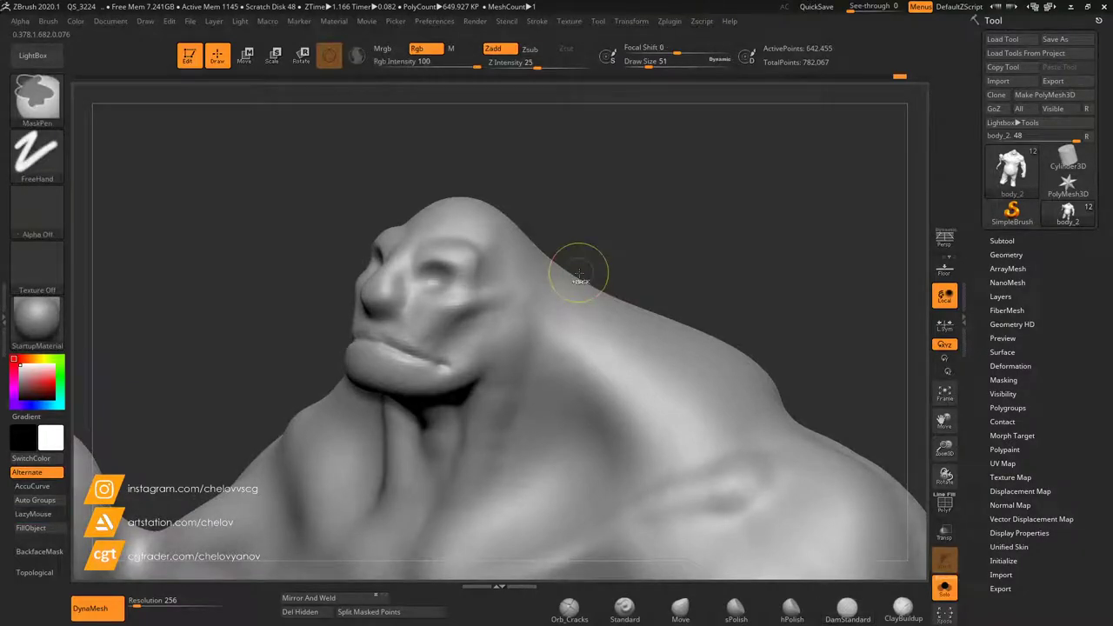
{"action": "mouse_move", "coordinate": [462, 349]}
{"action": "left_mouse_down", "text": "shift"}
{"action": "mouse_move", "coordinate": [452, 363]}
{"action": "mouse_move", "coordinate": [341, 332]}
{"action": "mouse_move", "coordinate": [390, 351]}
{"action": "left_mouse_up", "text": "shift"}
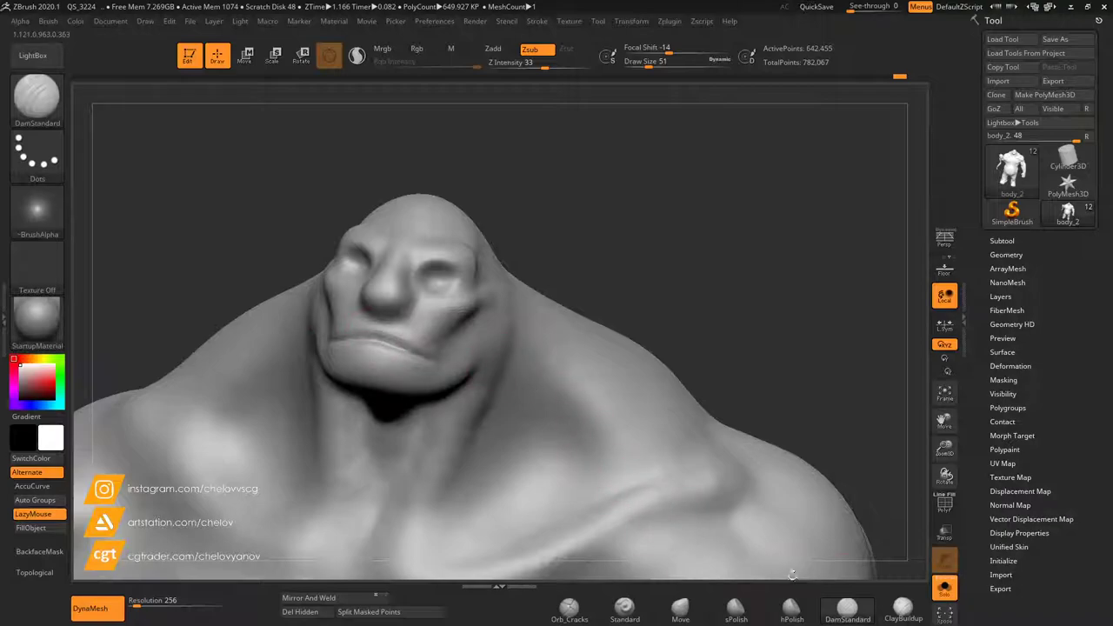
Build up the lips with ClayBuildup at draw size 51 and smooth the corner of the mouth.
{"action": "left_click", "coordinate": [901, 608]}
{"action": "mouse_move", "coordinate": [367, 350]}
{"action": "left_mouse_down"}
{"action": "mouse_move", "coordinate": [350, 359]}
{"action": "mouse_move", "coordinate": [383, 352]}
{"action": "mouse_move", "coordinate": [395, 378]}
{"action": "left_mouse_up"}
{"action": "mouse_move", "coordinate": [588, 261]}
{"action": "left_mouse_down"}
{"action": "mouse_move", "coordinate": [551, 269]}
{"action": "mouse_move", "coordinate": [577, 273]}
{"action": "mouse_move", "coordinate": [619, 221]}
{"action": "mouse_move", "coordinate": [610, 234]}
{"action": "mouse_move", "coordinate": [577, 234]}
{"action": "mouse_move", "coordinate": [532, 279]}
{"action": "left_mouse_up"}
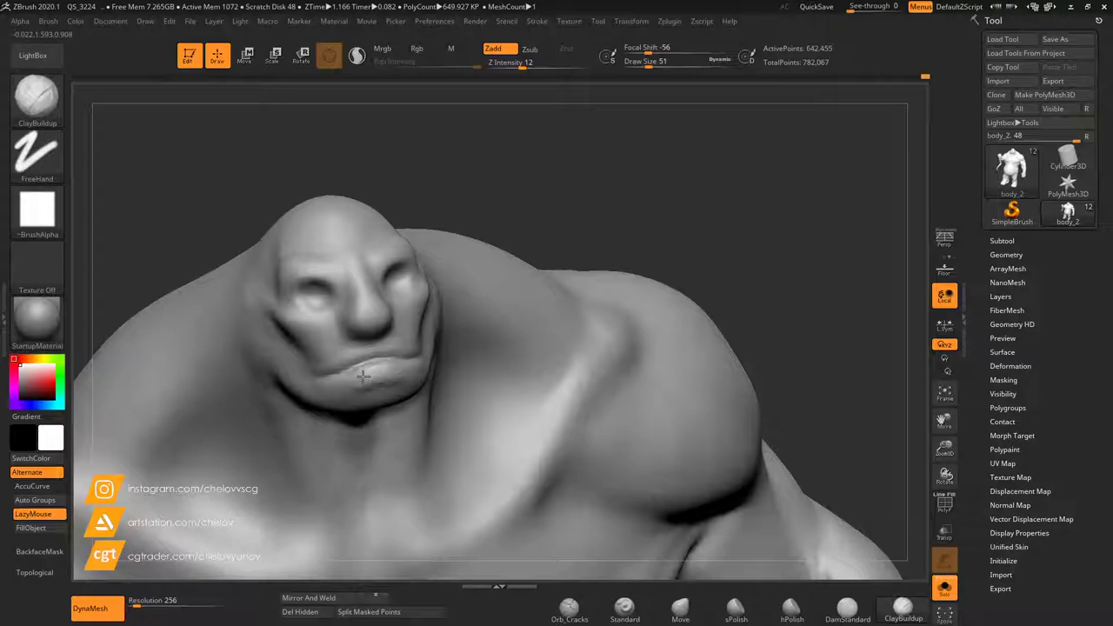
{"action": "left_click_drag", "start_coordinate": [333, 390], "coordinate": [349, 388], "text": "shift"}
{"action": "left_click_drag", "start_coordinate": [577, 194], "coordinate": [465, 176]}
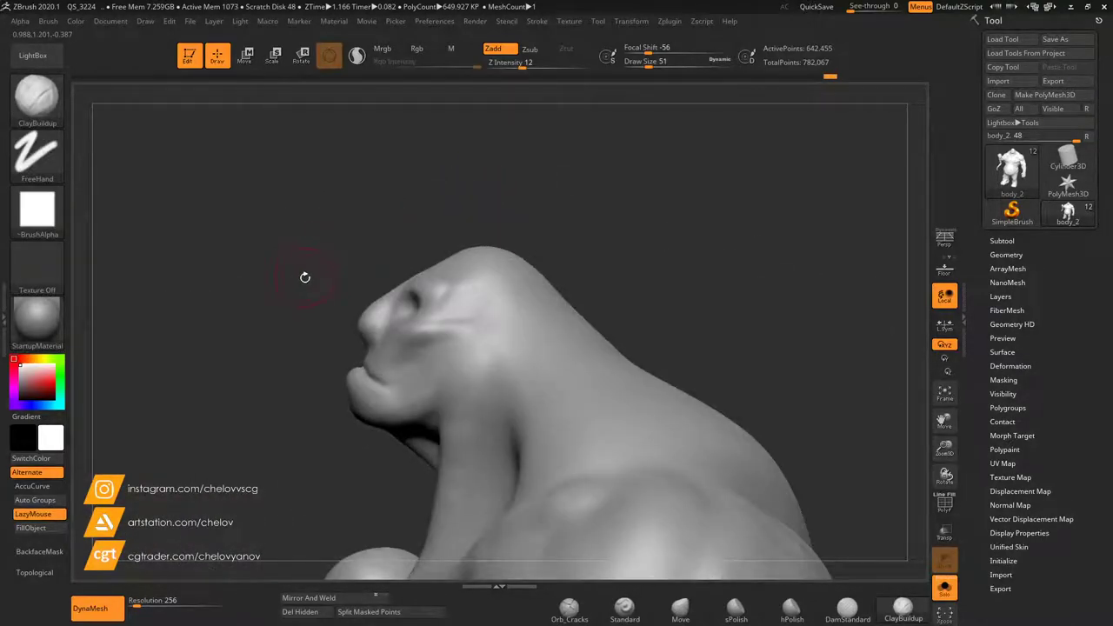
{"action": "left_click_drag", "start_coordinate": [299, 321], "coordinate": [320, 331]}
Carve the crease beneath the lower lip with DamStandard at draw size 51.
{"action": "left_click", "coordinate": [846, 608]}
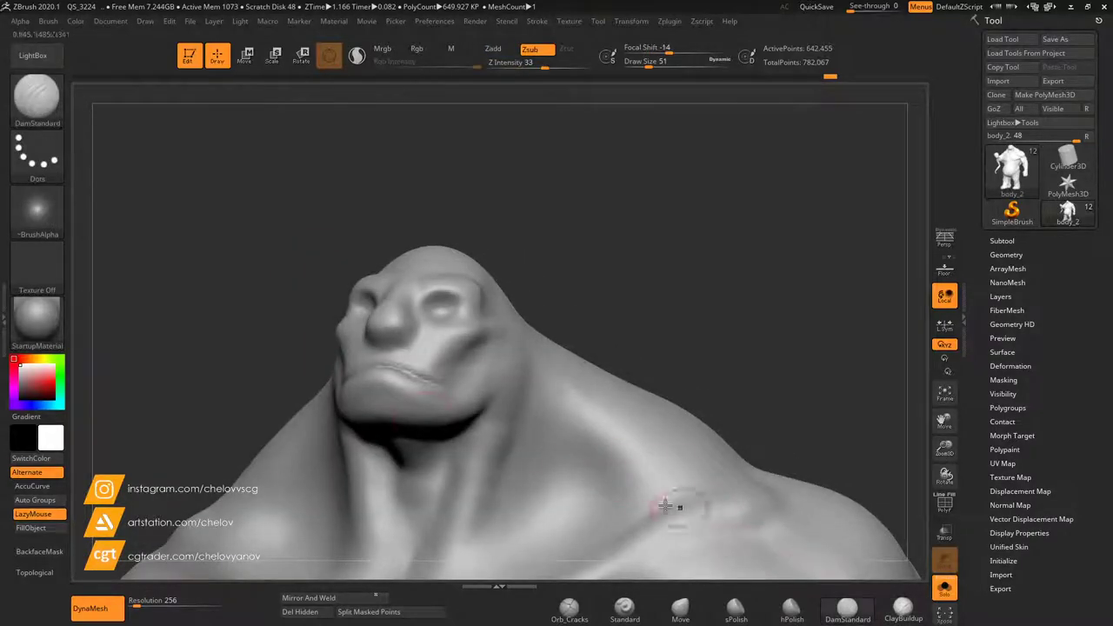
{"action": "mouse_move", "coordinate": [376, 394]}
{"action": "left_mouse_down"}
{"action": "mouse_move", "coordinate": [412, 398]}
{"action": "mouse_move", "coordinate": [401, 403]}
{"action": "left_mouse_up"}
{"action": "left_click_drag", "start_coordinate": [608, 306], "coordinate": [482, 327]}
{"action": "left_click_drag", "start_coordinate": [390, 397], "coordinate": [357, 400]}
{"action": "mouse_move", "coordinate": [564, 278]}
{"action": "left_mouse_down"}
{"action": "mouse_move", "coordinate": [584, 262]}
{"action": "mouse_move", "coordinate": [459, 267]}
{"action": "left_mouse_up"}
Fill the eye sockets with ClayBuildup and carve the closed eyelids with DamStandard at draw size 51.
{"action": "left_click", "coordinate": [902, 609]}
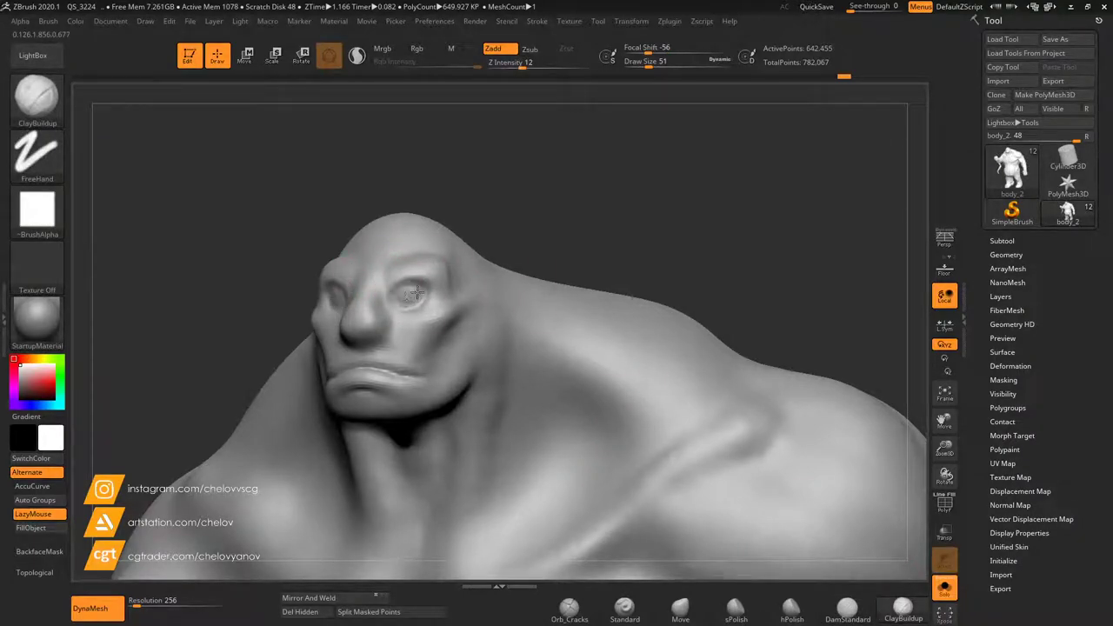
{"action": "left_click", "coordinate": [847, 606]}
{"action": "left_click_drag", "start_coordinate": [391, 297], "coordinate": [426, 295]}
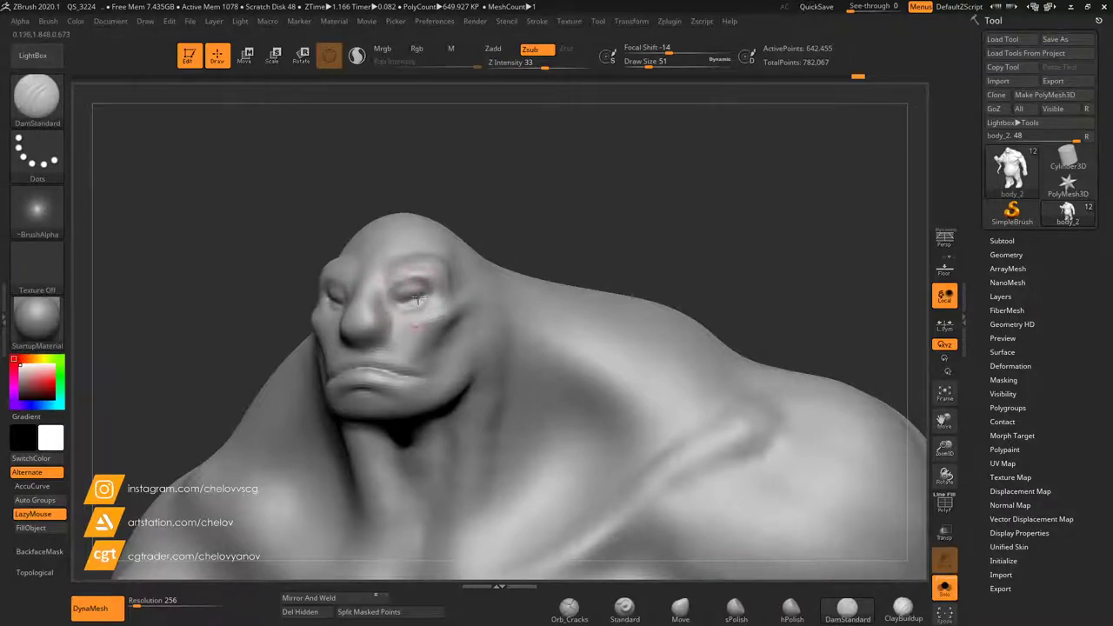
{"action": "mouse_move", "coordinate": [505, 259]}
{"action": "left_mouse_down"}
{"action": "mouse_move", "coordinate": [583, 214]}
{"action": "mouse_move", "coordinate": [534, 243]}
{"action": "mouse_move", "coordinate": [504, 240]}
{"action": "mouse_move", "coordinate": [511, 247]}
{"action": "left_mouse_up"}
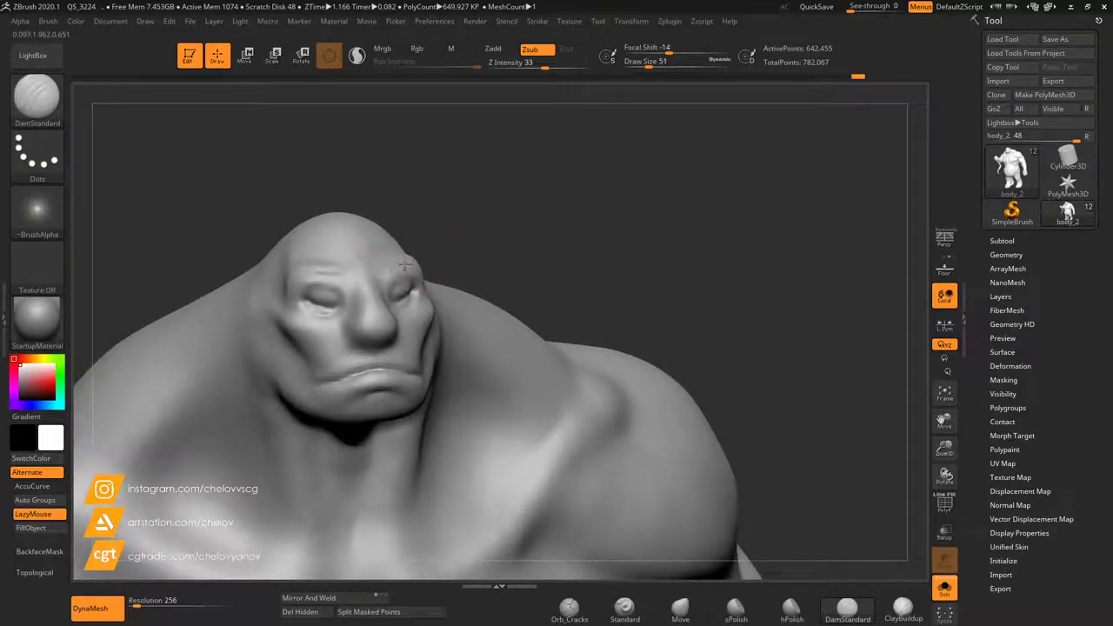
Build up the brow and the nostril wings beside the nose tip with ClayBuildup at draw size 51.
{"action": "left_click", "coordinate": [903, 606]}
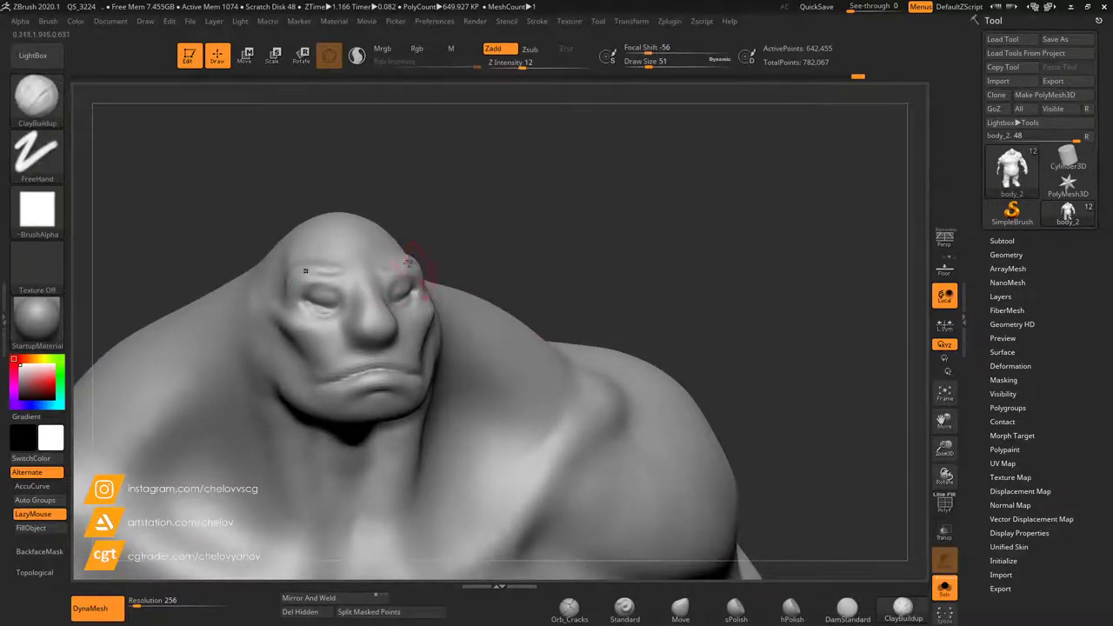
{"action": "left_click_drag", "start_coordinate": [476, 256], "coordinate": [484, 225]}
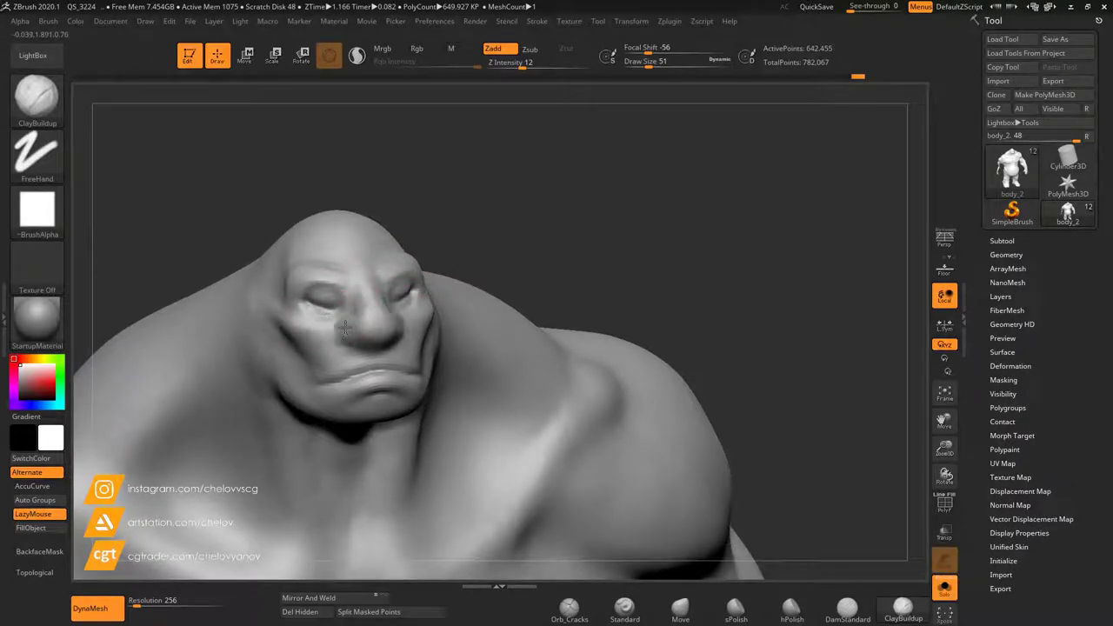
{"action": "mouse_move", "coordinate": [340, 330]}
{"action": "left_mouse_down"}
{"action": "mouse_move", "coordinate": [345, 339]}
{"action": "mouse_move", "coordinate": [374, 327]}
{"action": "mouse_move", "coordinate": [374, 306]}
{"action": "left_mouse_up"}
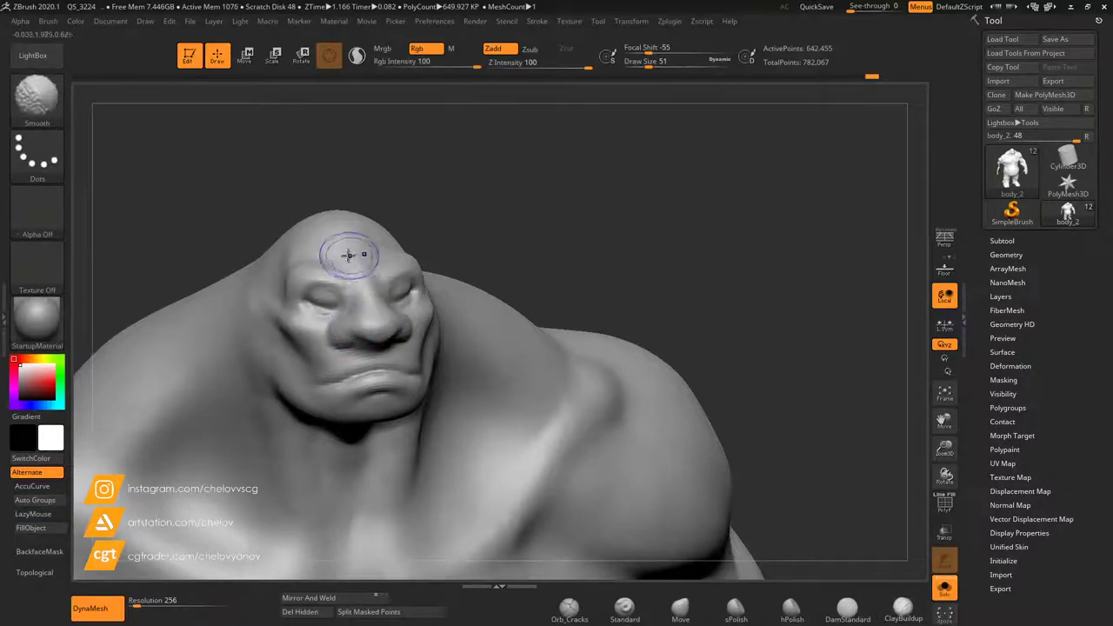
Carve the nostrils and the edges of the nose with DamStandard at draw size 51 and smooth them.
{"action": "left_click", "coordinate": [847, 608]}
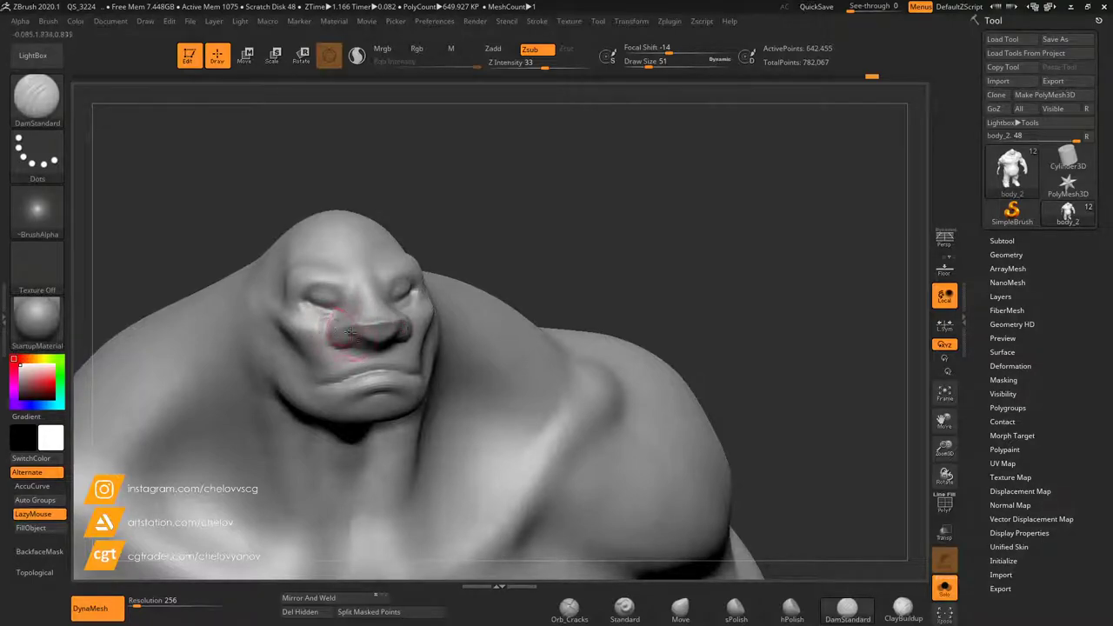
{"action": "left_click_drag", "start_coordinate": [538, 230], "coordinate": [480, 245]}
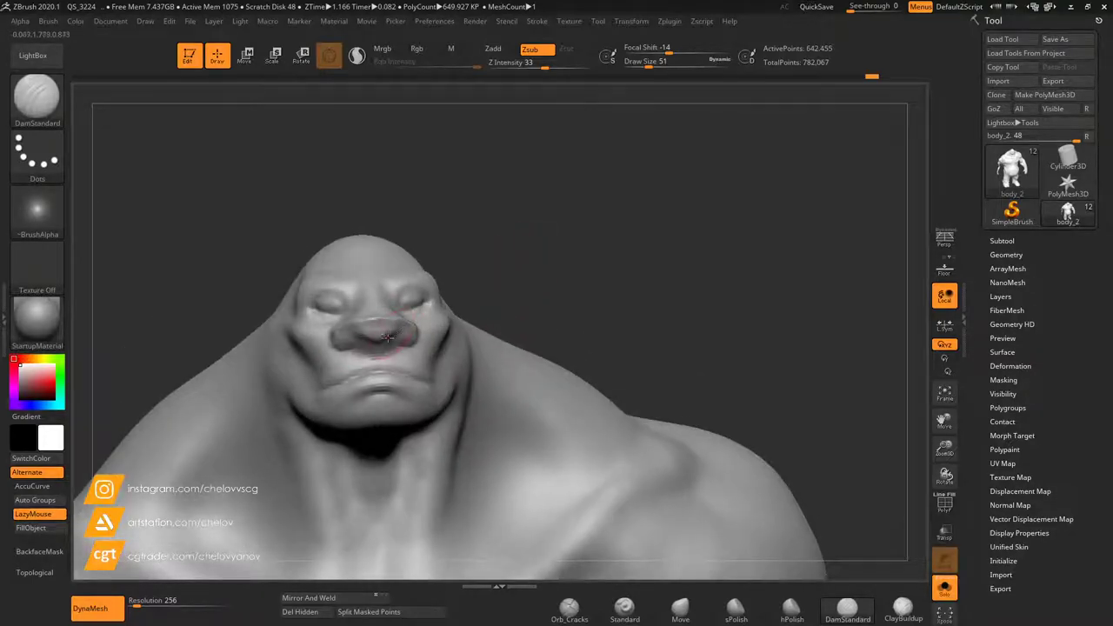
{"action": "mouse_move", "coordinate": [511, 287]}
{"action": "left_mouse_down"}
{"action": "mouse_move", "coordinate": [601, 304]}
{"action": "mouse_move", "coordinate": [408, 297]}
{"action": "mouse_move", "coordinate": [332, 336]}
{"action": "left_mouse_up"}
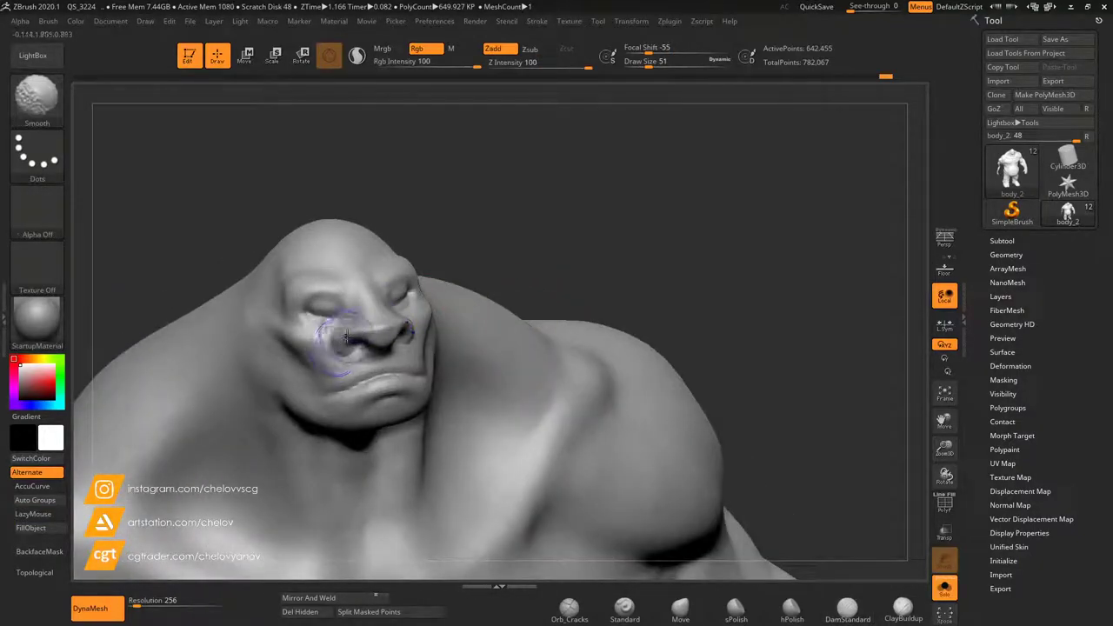
{"action": "mouse_move", "coordinate": [514, 296]}
{"action": "left_mouse_down"}
{"action": "mouse_move", "coordinate": [466, 312]}
{"action": "mouse_move", "coordinate": [600, 303]}
{"action": "left_mouse_up"}
Deepen the line between the lips and refine the cheek crease with DamStandard at draw size 51.
{"action": "left_click_drag", "start_coordinate": [372, 382], "coordinate": [331, 395]}
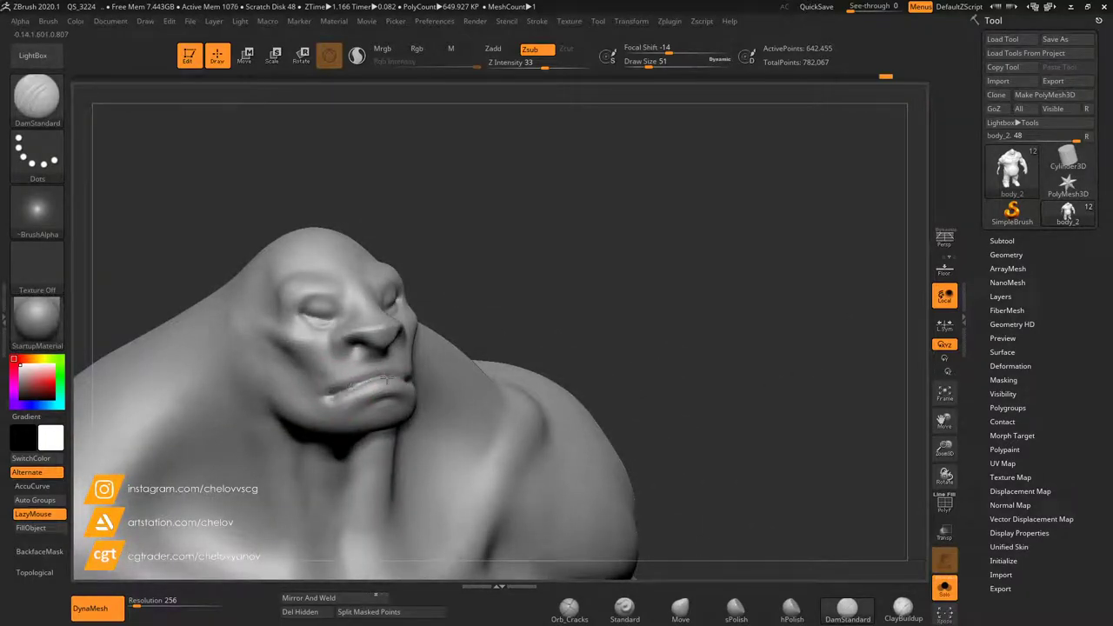
{"action": "left_click_drag", "start_coordinate": [388, 370], "coordinate": [332, 399]}
{"action": "left_click_drag", "start_coordinate": [496, 325], "coordinate": [561, 228]}
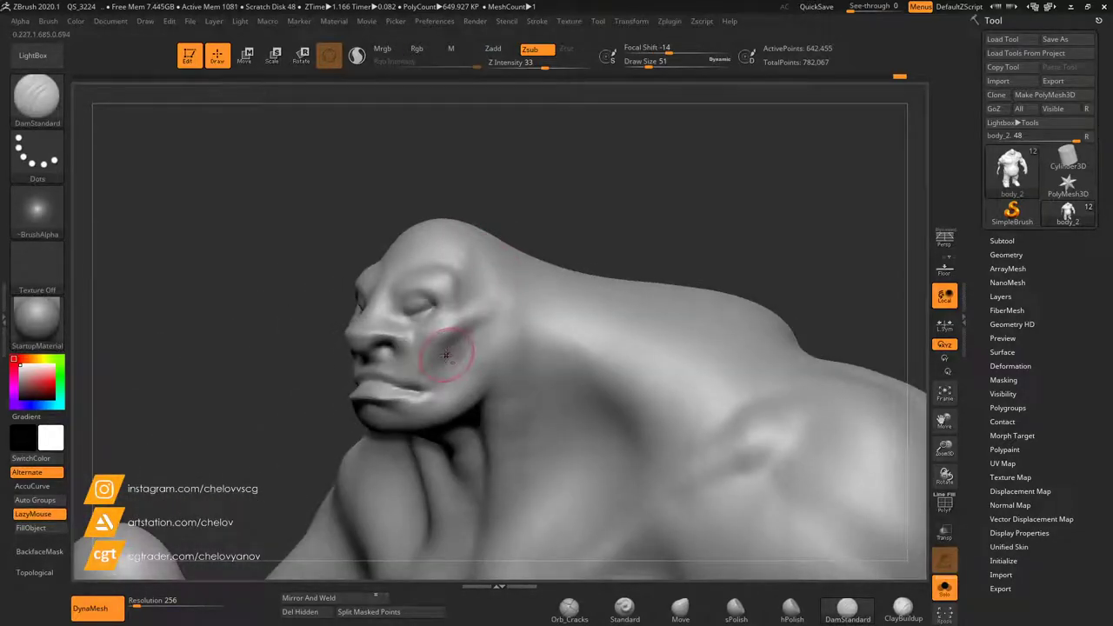
{"action": "mouse_move", "coordinate": [479, 331]}
{"action": "left_mouse_down"}
{"action": "mouse_move", "coordinate": [458, 380]}
{"action": "mouse_move", "coordinate": [470, 344]}
{"action": "left_mouse_up"}
{"action": "mouse_move", "coordinate": [468, 252]}
{"action": "left_mouse_down"}
{"action": "mouse_move", "coordinate": [467, 306]}
{"action": "mouse_move", "coordinate": [474, 259]}
{"action": "left_mouse_up"}
Carve a slanted crease along the brows above the eyes with DamStandard and smooth its inner end.
{"action": "mouse_move", "coordinate": [415, 205]}
{"action": "left_mouse_down"}
{"action": "mouse_move", "coordinate": [490, 176]}
{"action": "mouse_move", "coordinate": [408, 232]}
{"action": "left_mouse_up"}
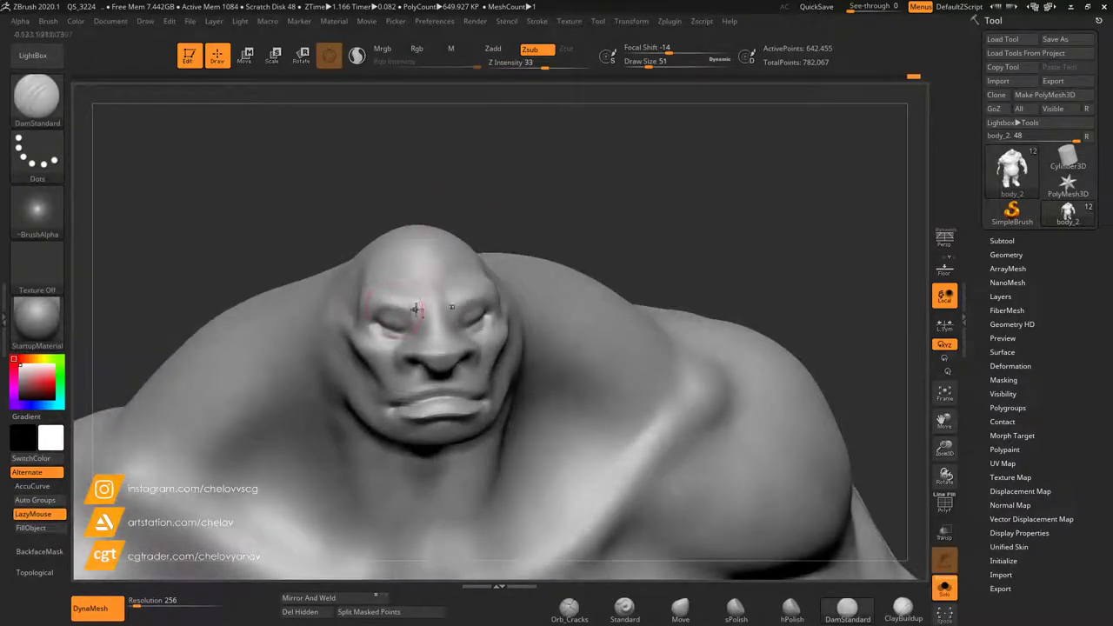
{"action": "left_click_drag", "start_coordinate": [375, 297], "coordinate": [416, 305]}
{"action": "left_click_drag", "start_coordinate": [416, 304], "coordinate": [422, 309], "text": "shift"}
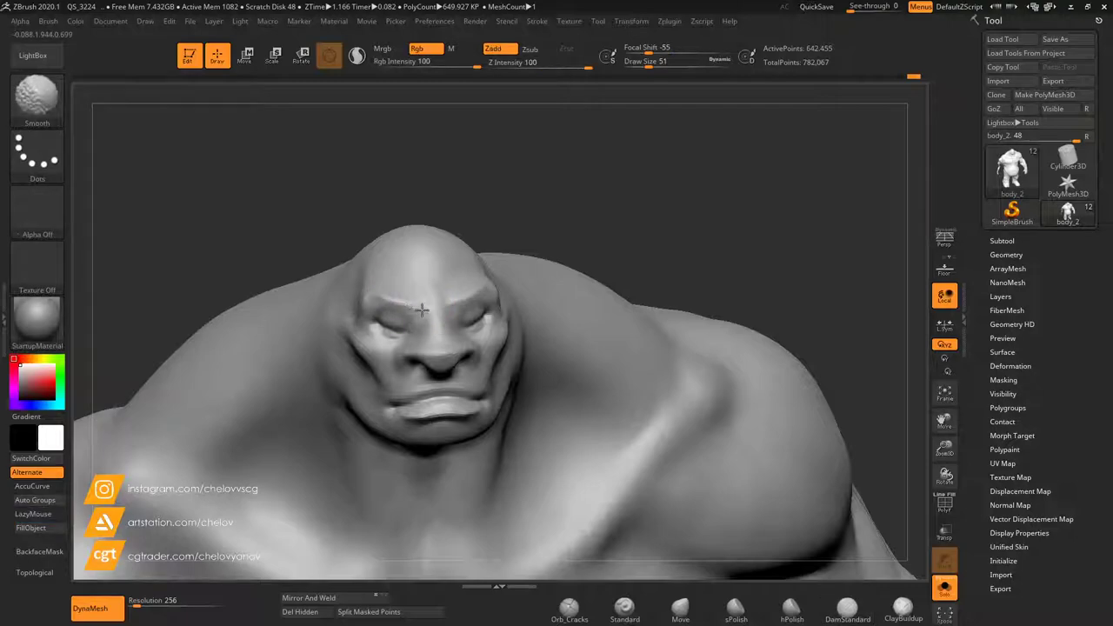
{"action": "mouse_move", "coordinate": [300, 205]}
{"action": "left_mouse_down"}
{"action": "mouse_move", "coordinate": [353, 176]}
{"action": "mouse_move", "coordinate": [334, 194]}
{"action": "left_mouse_up"}
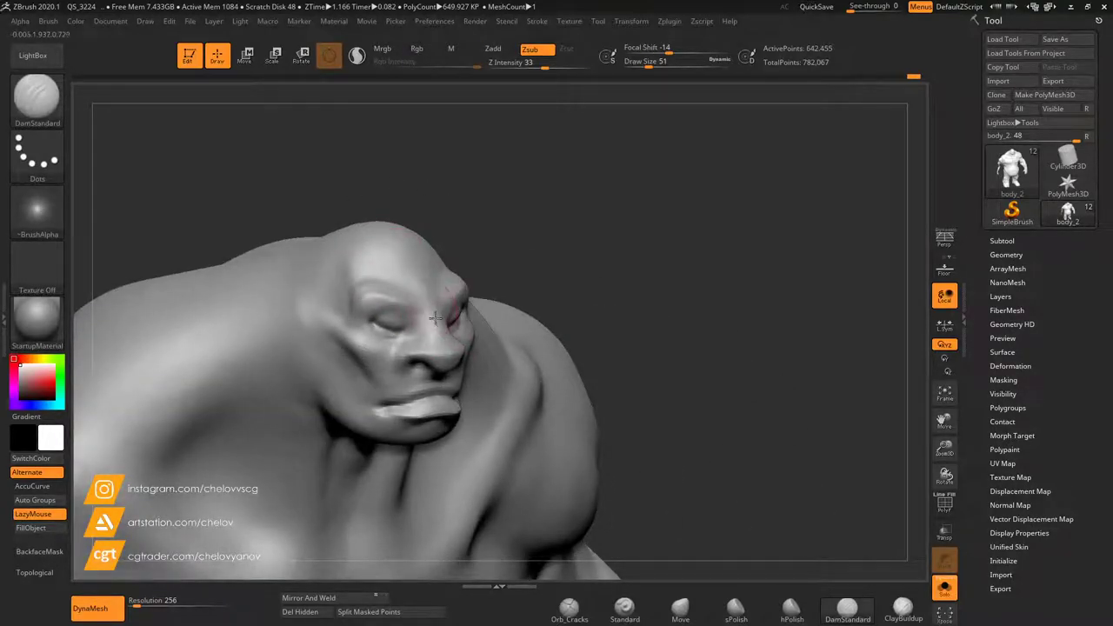
{"action": "mouse_move", "coordinate": [470, 193]}
{"action": "left_mouse_down"}
{"action": "mouse_move", "coordinate": [519, 156]}
{"action": "mouse_move", "coordinate": [449, 260]}
{"action": "mouse_move", "coordinate": [483, 261]}
{"action": "mouse_move", "coordinate": [480, 231]}
{"action": "mouse_move", "coordinate": [507, 209]}
{"action": "left_mouse_up"}
Refine the creases around the head and face with DamStandard at draw size 51 and smooth them.
{"action": "left_click_drag", "start_coordinate": [550, 385], "coordinate": [519, 449]}
{"action": "left_click_drag", "start_coordinate": [554, 384], "coordinate": [541, 444], "text": "shift"}
{"action": "mouse_move", "coordinate": [640, 296]}
{"action": "left_mouse_down"}
{"action": "mouse_move", "coordinate": [706, 309]}
{"action": "mouse_move", "coordinate": [697, 280]}
{"action": "mouse_move", "coordinate": [651, 292]}
{"action": "mouse_move", "coordinate": [679, 263]}
{"action": "mouse_move", "coordinate": [656, 299]}
{"action": "mouse_move", "coordinate": [663, 308]}
{"action": "mouse_move", "coordinate": [599, 305]}
{"action": "mouse_move", "coordinate": [647, 274]}
{"action": "mouse_move", "coordinate": [574, 355]}
{"action": "left_mouse_up"}
{"action": "left_click_drag", "start_coordinate": [674, 263], "coordinate": [596, 359]}
{"action": "mouse_move", "coordinate": [665, 285]}
{"action": "left_mouse_down"}
{"action": "mouse_move", "coordinate": [592, 363]}
{"action": "mouse_move", "coordinate": [606, 261]}
{"action": "left_mouse_up"}
{"action": "mouse_move", "coordinate": [607, 260]}
{"action": "right_mouse_down"}
{"action": "mouse_move", "coordinate": [655, 169]}
{"action": "mouse_move", "coordinate": [644, 295]}
{"action": "right_mouse_up"}
{"action": "mouse_move", "coordinate": [643, 296]}
{"action": "left_mouse_down", "text": "shift"}
{"action": "mouse_move", "coordinate": [636, 338]}
{"action": "mouse_move", "coordinate": [583, 404]}
{"action": "left_mouse_up", "text": "shift"}
{"action": "mouse_move", "coordinate": [696, 180]}
{"action": "left_mouse_down"}
{"action": "mouse_move", "coordinate": [753, 292]}
{"action": "mouse_move", "coordinate": [757, 231]}
{"action": "mouse_move", "coordinate": [626, 272]}
{"action": "mouse_move", "coordinate": [614, 304]}
{"action": "left_mouse_up"}
Build up the forms of the head with ClayBuildup at draw size 51 and smooth the transitions.
{"action": "left_click", "coordinate": [903, 609]}
{"action": "mouse_move", "coordinate": [614, 305]}
{"action": "left_mouse_down", "text": "shift"}
{"action": "mouse_move", "coordinate": [617, 292]}
{"action": "mouse_move", "coordinate": [622, 301]}
{"action": "left_mouse_up", "text": "shift"}
{"action": "mouse_move", "coordinate": [690, 191]}
{"action": "left_mouse_down"}
{"action": "mouse_move", "coordinate": [681, 164]}
{"action": "mouse_move", "coordinate": [658, 183]}
{"action": "mouse_move", "coordinate": [691, 169]}
{"action": "mouse_move", "coordinate": [741, 223]}
{"action": "mouse_move", "coordinate": [742, 274]}
{"action": "mouse_move", "coordinate": [708, 330]}
{"action": "mouse_move", "coordinate": [689, 300]}
{"action": "mouse_move", "coordinate": [700, 334]}
{"action": "mouse_move", "coordinate": [681, 316]}
{"action": "left_mouse_up"}
{"action": "mouse_move", "coordinate": [592, 194]}
{"action": "left_mouse_down"}
{"action": "mouse_move", "coordinate": [610, 198]}
{"action": "mouse_move", "coordinate": [623, 252]}
{"action": "left_mouse_up"}
{"action": "left_click_drag", "start_coordinate": [746, 300], "coordinate": [736, 321], "text": "shift"}
{"action": "mouse_move", "coordinate": [620, 198]}
{"action": "left_mouse_down"}
{"action": "mouse_move", "coordinate": [551, 249]}
{"action": "mouse_move", "coordinate": [615, 174]}
{"action": "left_mouse_up"}
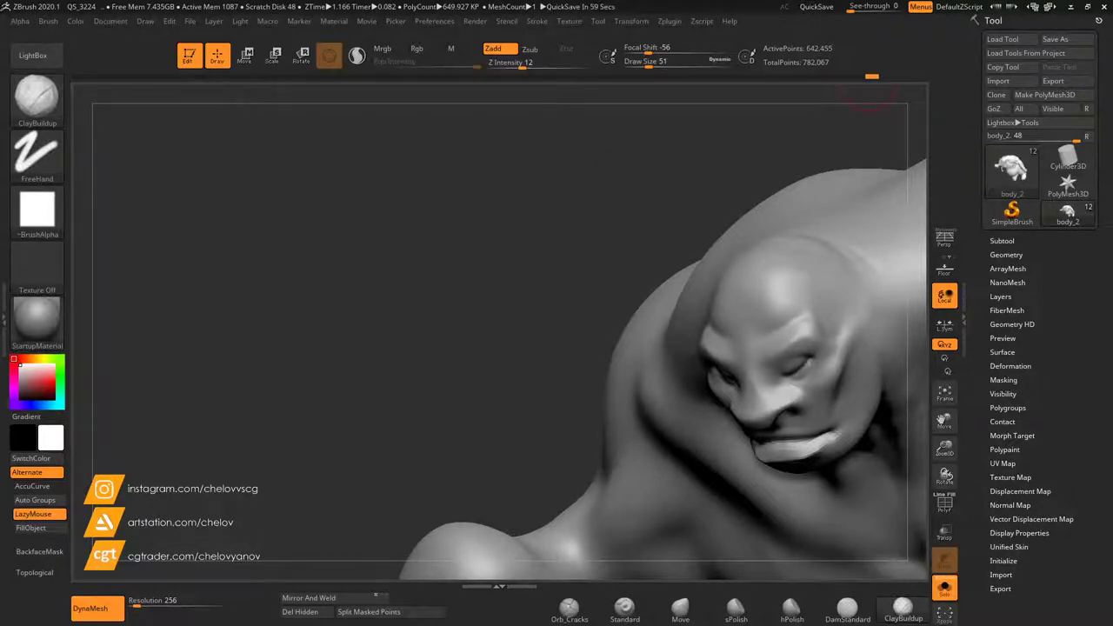
Examine the head, neck and shoulders from several angles and distances.
{"action": "left_click_drag", "start_coordinate": [575, 179], "coordinate": [660, 173]}
{"action": "left_click_drag", "start_coordinate": [945, 421], "coordinate": [565, 348]}
{"action": "left_click_drag", "start_coordinate": [734, 251], "coordinate": [698, 273]}
{"action": "left_click_drag", "start_coordinate": [946, 422], "coordinate": [1081, 405]}
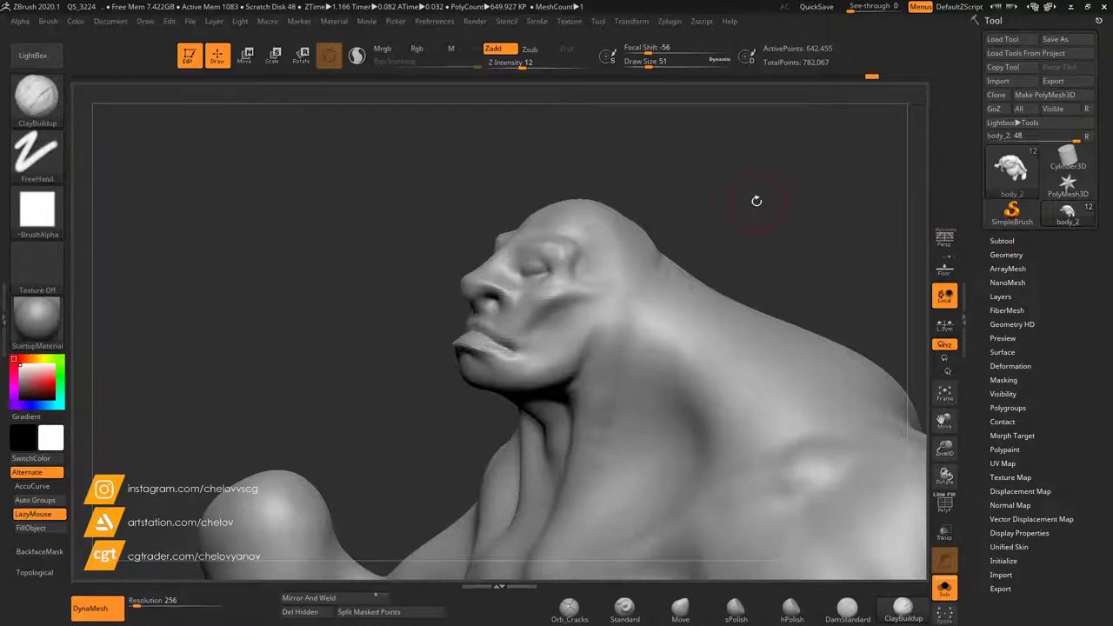
{"action": "left_click_drag", "start_coordinate": [759, 202], "coordinate": [816, 209]}
{"action": "left_click_drag", "start_coordinate": [945, 449], "coordinate": [937, 393]}
{"action": "left_click_drag", "start_coordinate": [945, 422], "coordinate": [872, 277]}
{"action": "left_click_drag", "start_coordinate": [734, 222], "coordinate": [797, 216]}
{"action": "left_click_drag", "start_coordinate": [945, 439], "coordinate": [758, 385]}
{"action": "left_click_drag", "start_coordinate": [861, 174], "coordinate": [811, 248]}
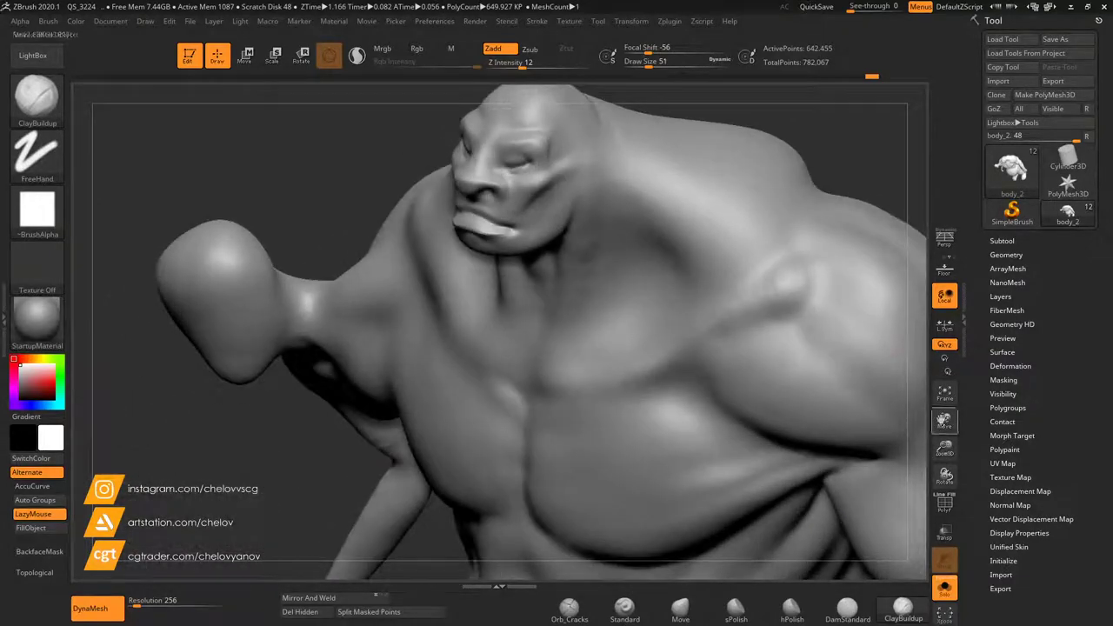
{"action": "left_click_drag", "start_coordinate": [944, 420], "coordinate": [840, 430]}
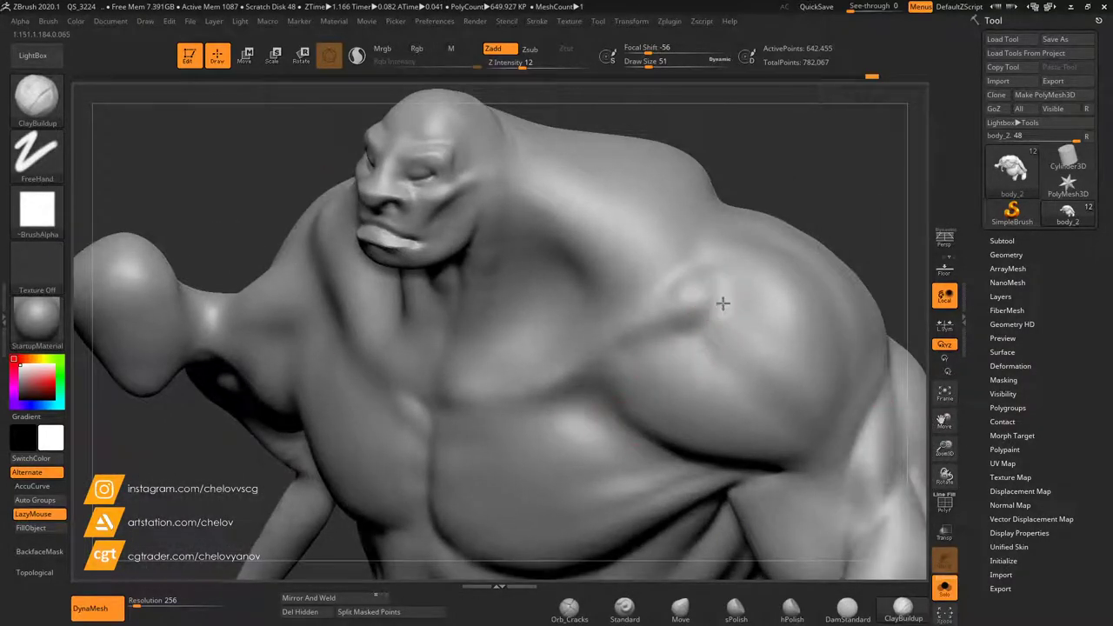
Try building up the collarbones from the shoulder to the sternum with ClayBuildup at draw size 51, and undo the strokes.
{"action": "mouse_move", "coordinate": [714, 294]}
{"action": "left_mouse_down"}
{"action": "mouse_move", "coordinate": [706, 305]}
{"action": "mouse_move", "coordinate": [687, 288]}
{"action": "mouse_move", "coordinate": [696, 298]}
{"action": "left_mouse_up"}
{"action": "mouse_move", "coordinate": [614, 328]}
{"action": "left_mouse_down"}
{"action": "mouse_move", "coordinate": [680, 306]}
{"action": "mouse_move", "coordinate": [683, 294]}
{"action": "mouse_move", "coordinate": [639, 324]}
{"action": "mouse_move", "coordinate": [466, 386]}
{"action": "left_mouse_up"}
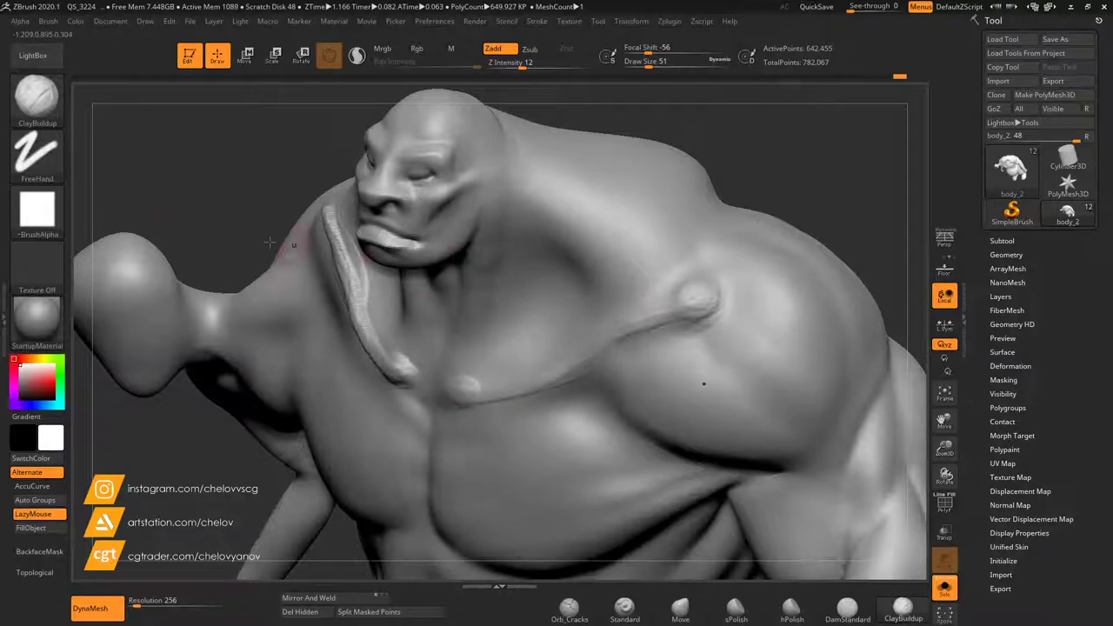
{"action": "left_click_drag", "start_coordinate": [150, 208], "coordinate": [195, 211]}
{"action": "key", "text": "ctrl+z"}
{"action": "key", "text": "ctrl+z"}
{"action": "key", "text": "ctrl+z"}
{"action": "key", "text": "ctrl+z"}
{"action": "key", "text": "ctrl+z"}
{"action": "key", "text": "ctrl+z"}
{"action": "key", "text": "ctrl+z"}
{"action": "key", "text": "ctrl+z"}
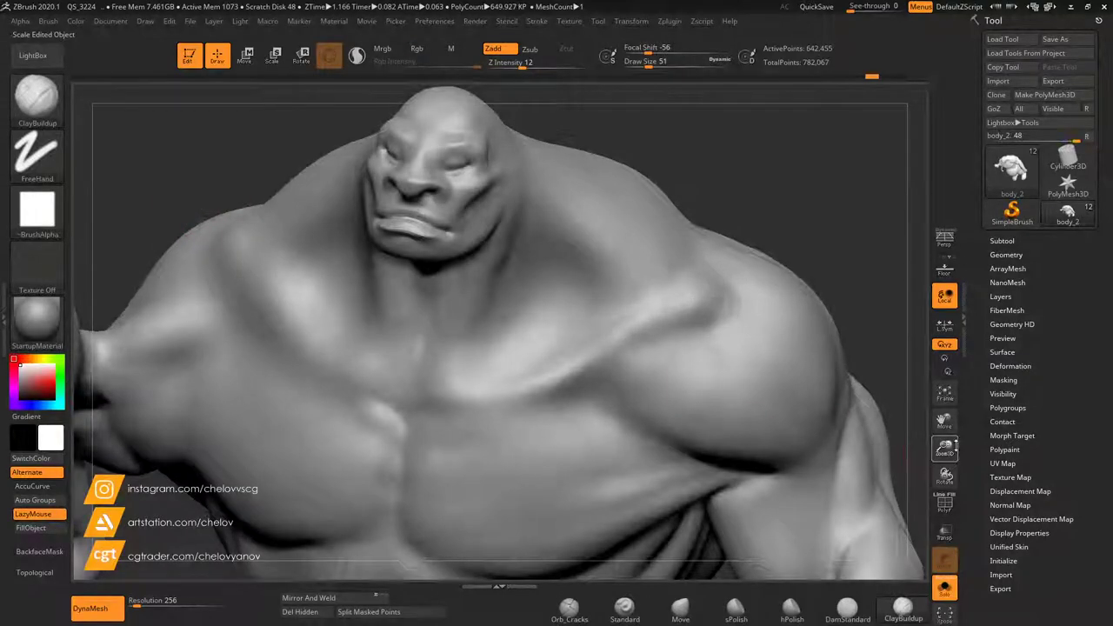
Save the sculpted body as a tool file.
{"action": "left_click_drag", "start_coordinate": [945, 449], "coordinate": [948, 383]}
{"action": "left_click_drag", "start_coordinate": [945, 423], "coordinate": [962, 348]}
{"action": "left_click_drag", "start_coordinate": [766, 252], "coordinate": [801, 274], "text": "shift"}
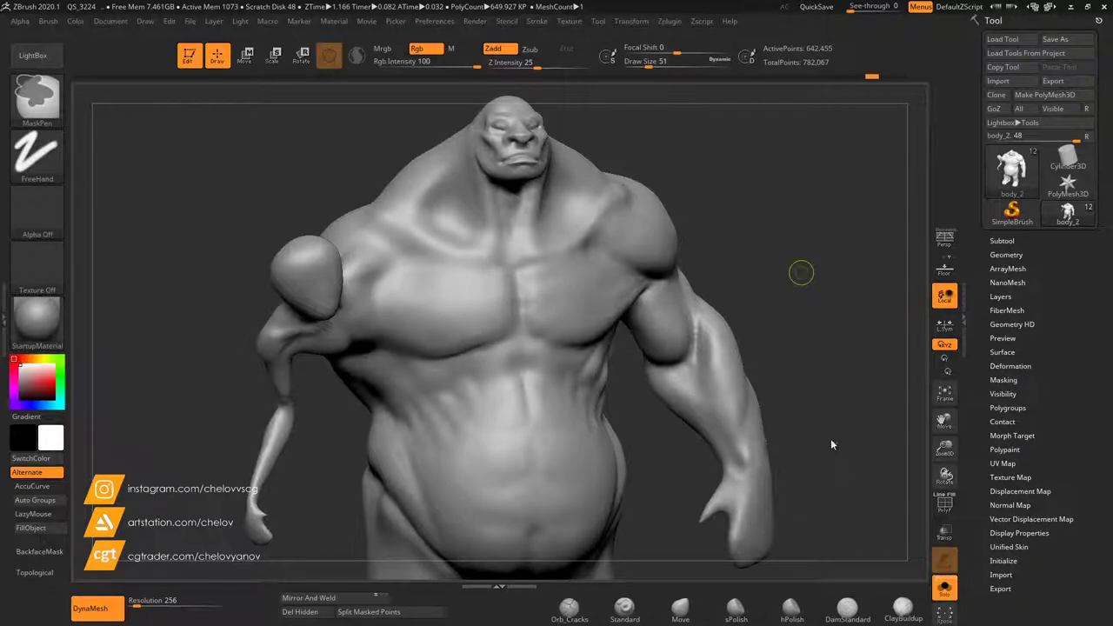
{"action": "left_click", "coordinate": [1055, 39]}
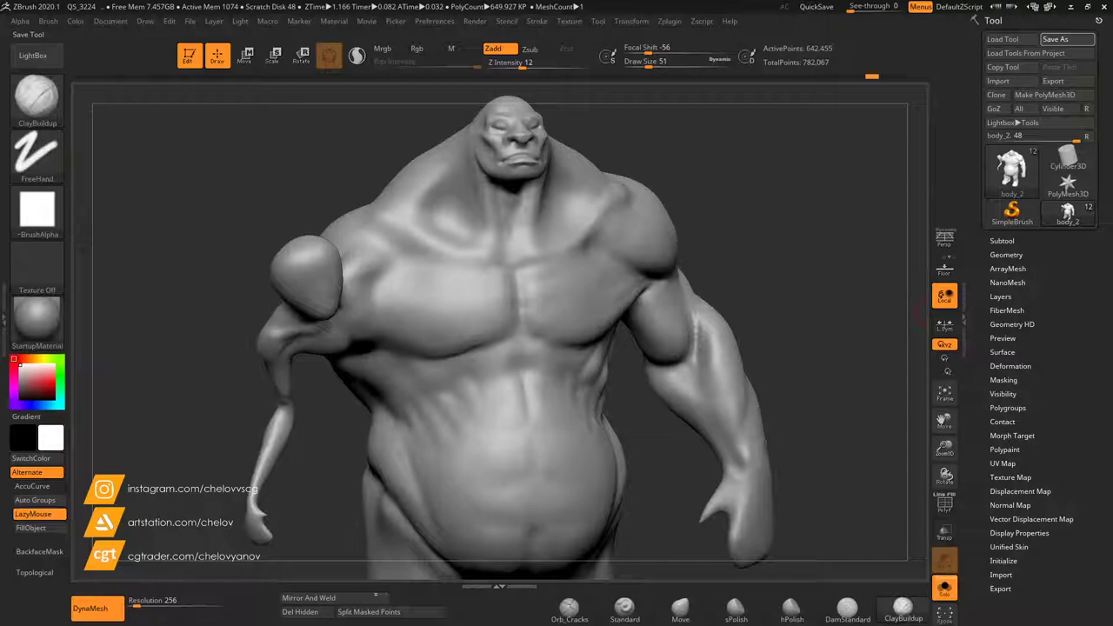
Carve two round eye sockets into the small second head on the ogre's shoulder with ClayBuildup at draw size 51.
{"action": "left_click_drag", "start_coordinate": [757, 258], "coordinate": [755, 218], "text": "alt"}
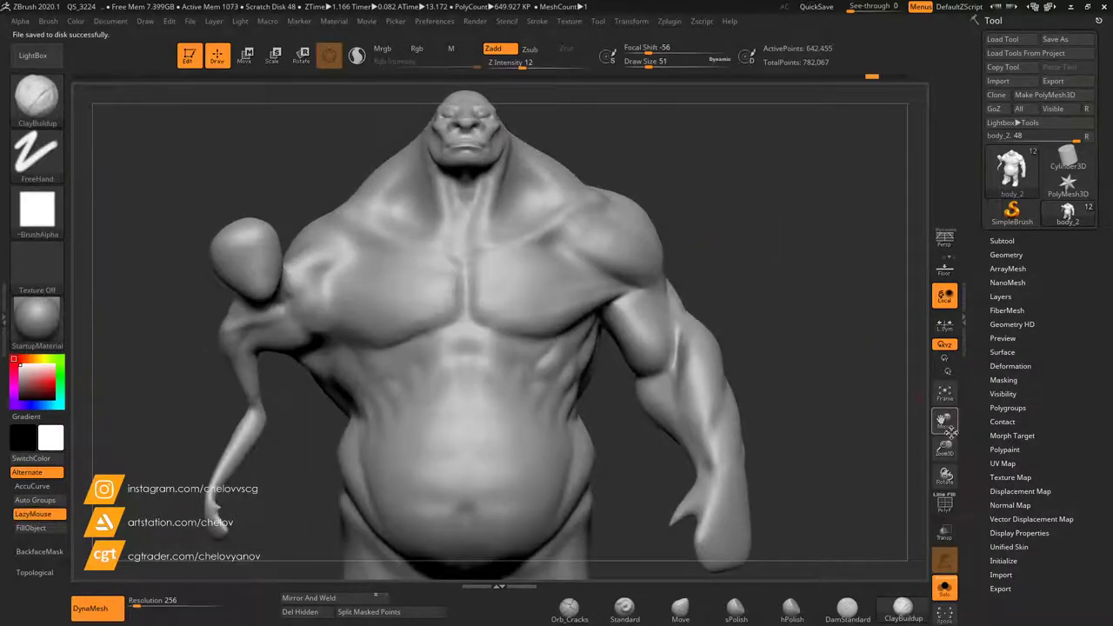
{"action": "left_click_drag", "start_coordinate": [944, 450], "coordinate": [1112, 429]}
{"action": "left_click_drag", "start_coordinate": [311, 396], "coordinate": [296, 372]}
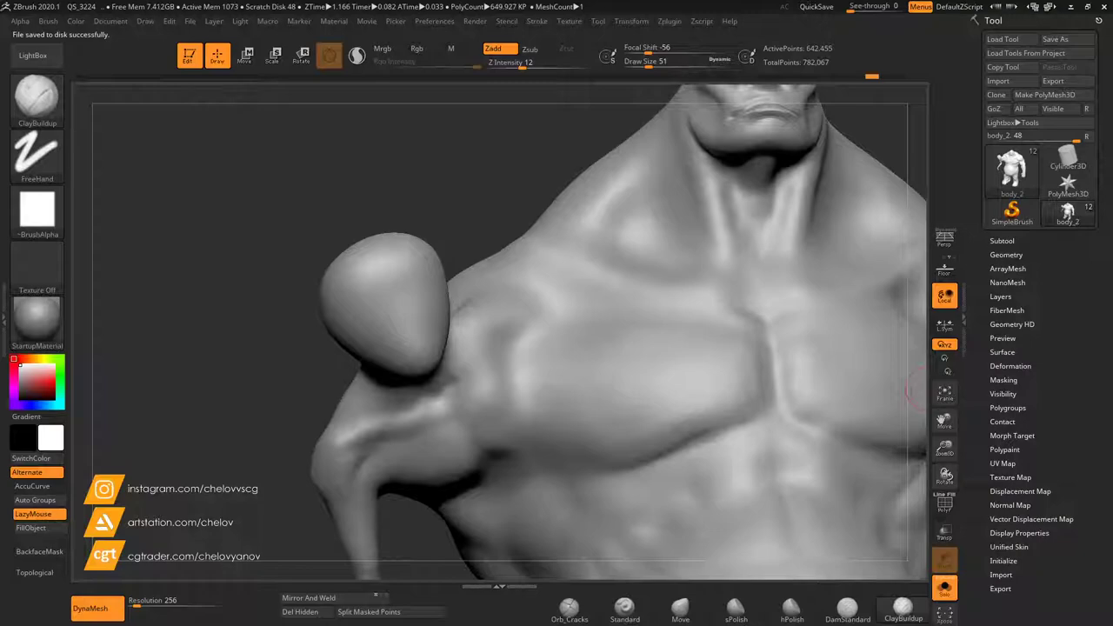
{"action": "left_click_drag", "start_coordinate": [945, 449], "coordinate": [944, 414]}
{"action": "left_click_drag", "start_coordinate": [945, 422], "coordinate": [1078, 382]}
{"action": "left_click_drag", "start_coordinate": [544, 165], "coordinate": [533, 162]}
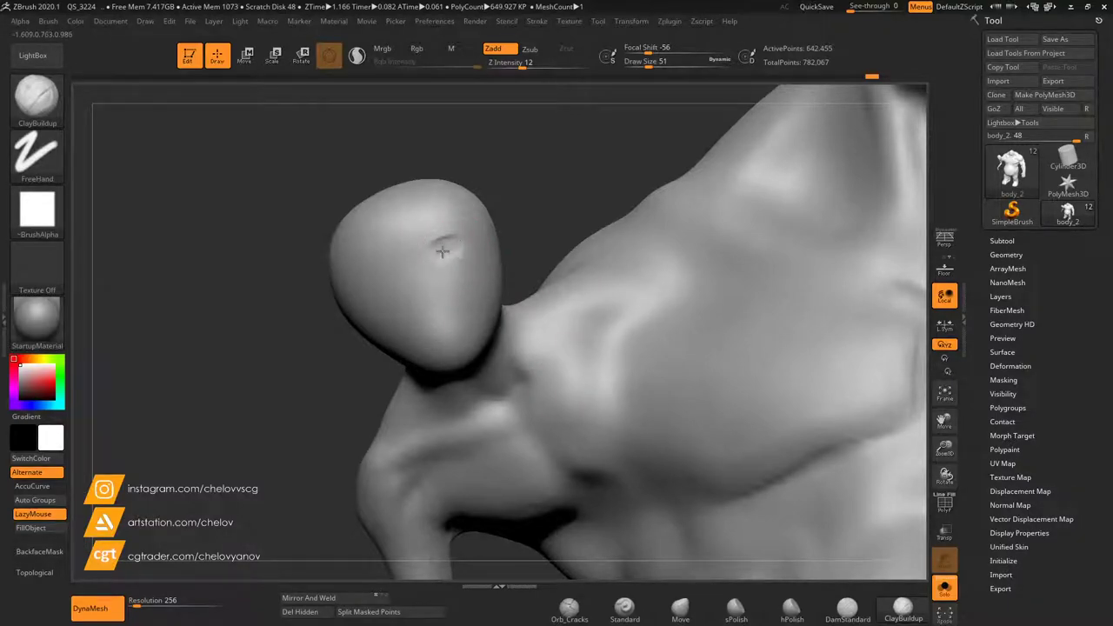
{"action": "key", "text": "ctrl+z"}
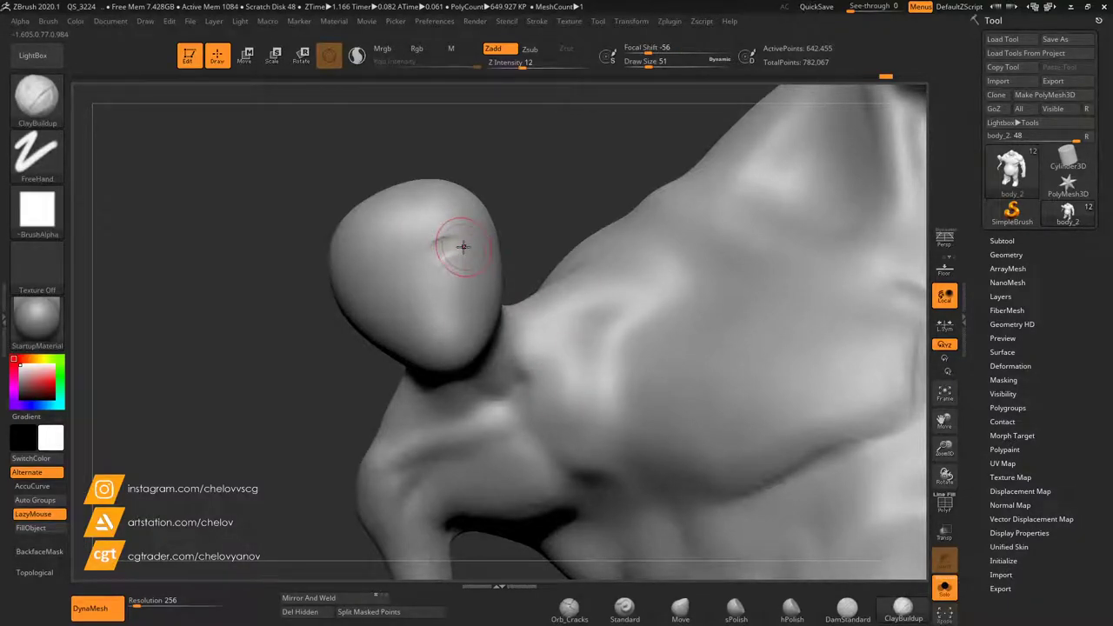
{"action": "left_click_drag", "start_coordinate": [462, 248], "coordinate": [465, 246]}
{"action": "key", "text": "ctrl+z"}
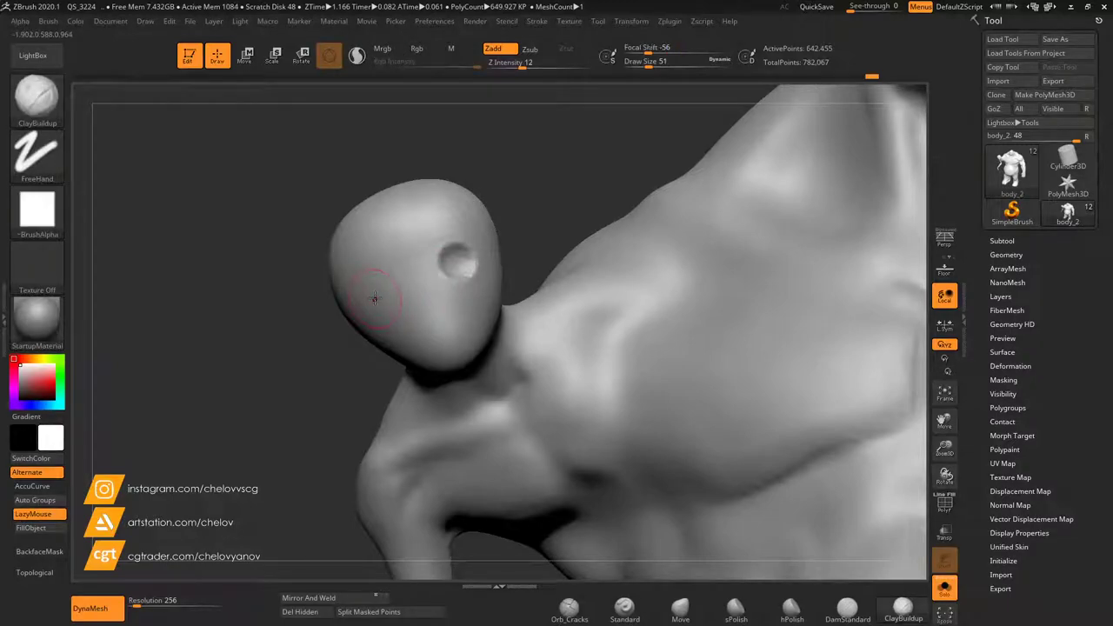
{"action": "left_click_drag", "start_coordinate": [387, 289], "coordinate": [395, 287], "text": "alt"}
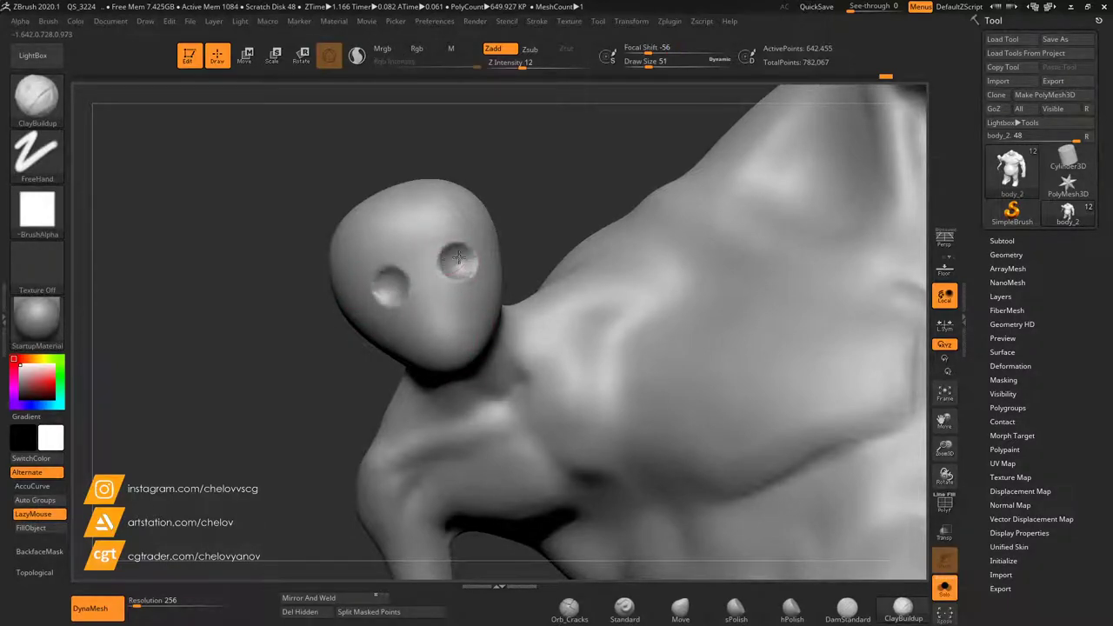
{"action": "mouse_move", "coordinate": [462, 244]}
{"action": "left_mouse_down"}
{"action": "mouse_move", "coordinate": [392, 260]}
{"action": "mouse_move", "coordinate": [368, 280]}
{"action": "mouse_move", "coordinate": [427, 271]}
{"action": "mouse_move", "coordinate": [466, 233]}
{"action": "mouse_move", "coordinate": [474, 269]}
{"action": "left_mouse_up"}
Shape the temples and cheekbones around the small head's eye sockets with ClayBuildup and smooth the transitions.
{"action": "left_click_drag", "start_coordinate": [546, 180], "coordinate": [489, 193]}
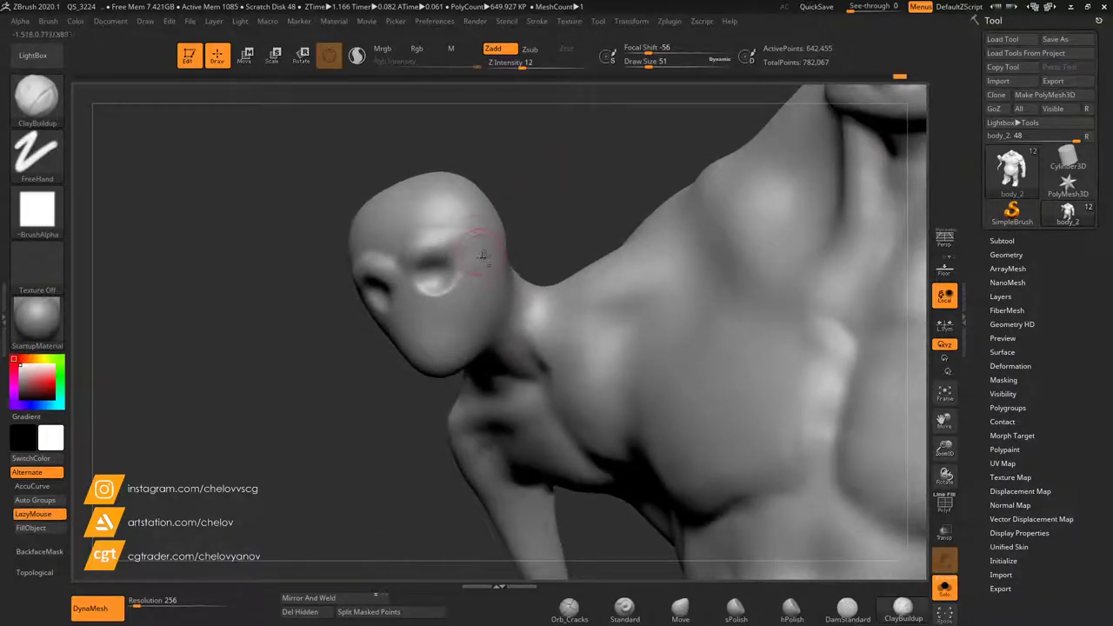
{"action": "mouse_move", "coordinate": [479, 234]}
{"action": "left_mouse_down"}
{"action": "mouse_move", "coordinate": [493, 238]}
{"action": "mouse_move", "coordinate": [458, 254]}
{"action": "left_mouse_up"}
{"action": "mouse_move", "coordinate": [306, 351]}
{"action": "left_mouse_down"}
{"action": "mouse_move", "coordinate": [326, 351]}
{"action": "mouse_move", "coordinate": [360, 291]}
{"action": "mouse_move", "coordinate": [427, 285]}
{"action": "mouse_move", "coordinate": [402, 264]}
{"action": "mouse_move", "coordinate": [381, 286]}
{"action": "mouse_move", "coordinate": [389, 276]}
{"action": "left_mouse_up"}
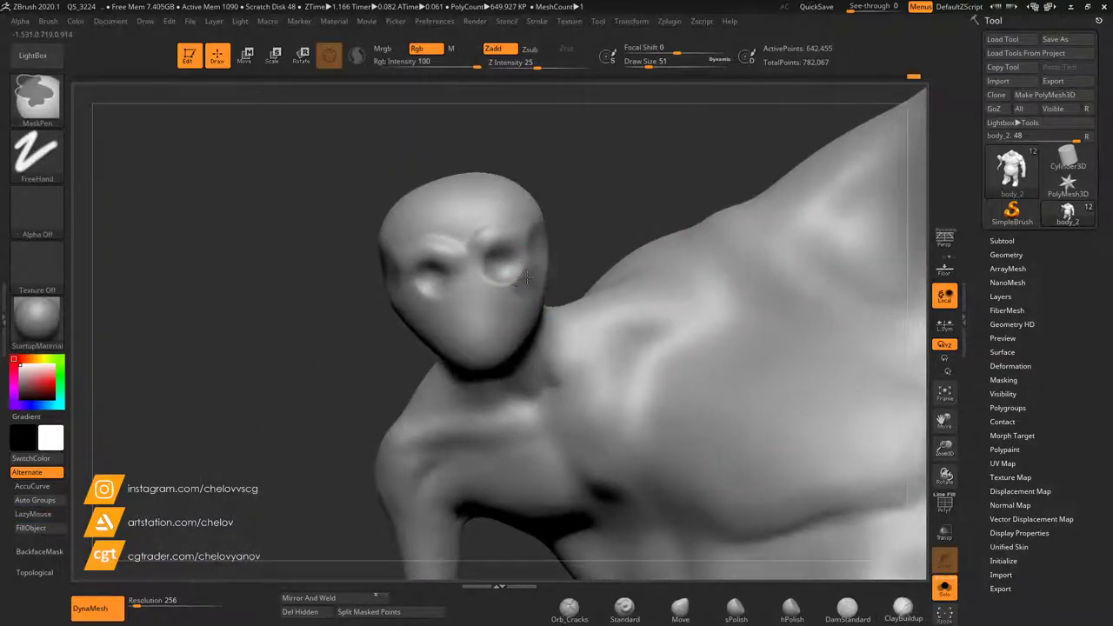
{"action": "left_click_drag", "start_coordinate": [520, 283], "coordinate": [529, 284], "text": "ctrl"}
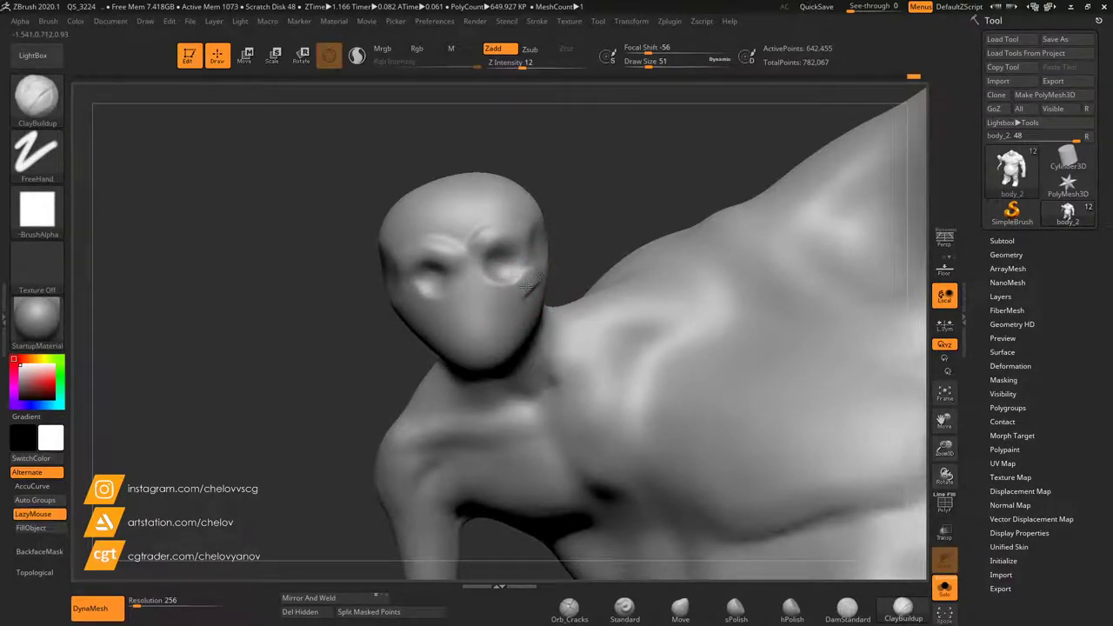
{"action": "left_click_drag", "start_coordinate": [594, 203], "coordinate": [522, 207]}
{"action": "mouse_move", "coordinate": [541, 270]}
{"action": "left_mouse_down"}
{"action": "mouse_move", "coordinate": [563, 259]}
{"action": "mouse_move", "coordinate": [534, 303]}
{"action": "left_mouse_up"}
{"action": "mouse_move", "coordinate": [417, 364]}
{"action": "left_mouse_down"}
{"action": "mouse_move", "coordinate": [476, 310]}
{"action": "mouse_move", "coordinate": [412, 285]}
{"action": "mouse_move", "coordinate": [461, 312]}
{"action": "mouse_move", "coordinate": [413, 306]}
{"action": "mouse_move", "coordinate": [420, 288]}
{"action": "mouse_move", "coordinate": [348, 304]}
{"action": "left_mouse_up"}
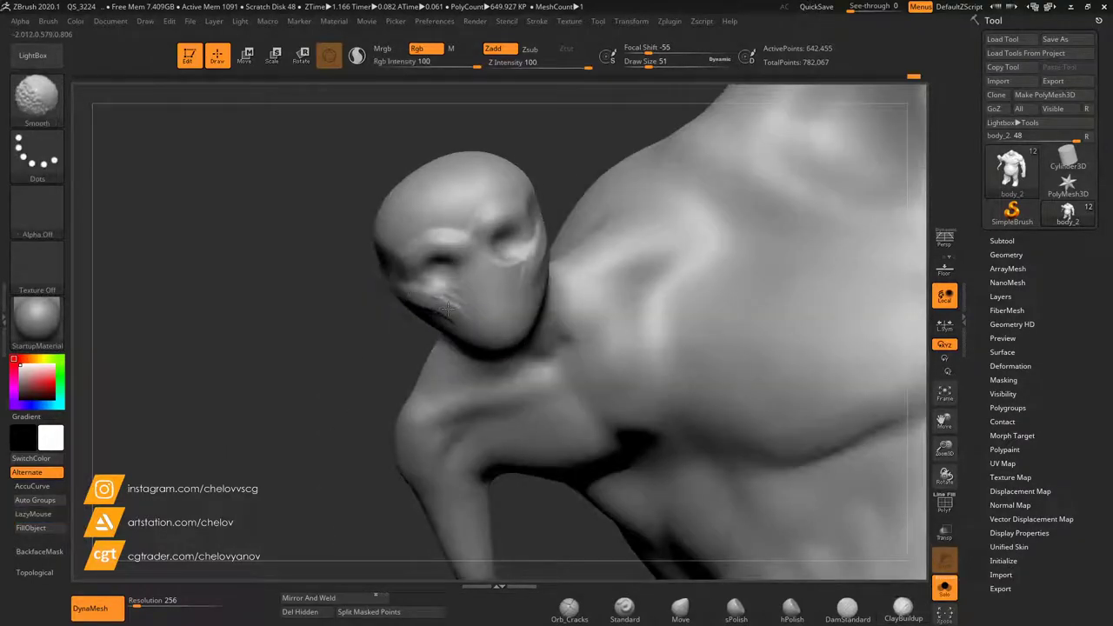
{"action": "left_click_drag", "start_coordinate": [581, 167], "coordinate": [557, 211]}
{"action": "left_click_drag", "start_coordinate": [498, 271], "coordinate": [506, 242], "text": "shift"}
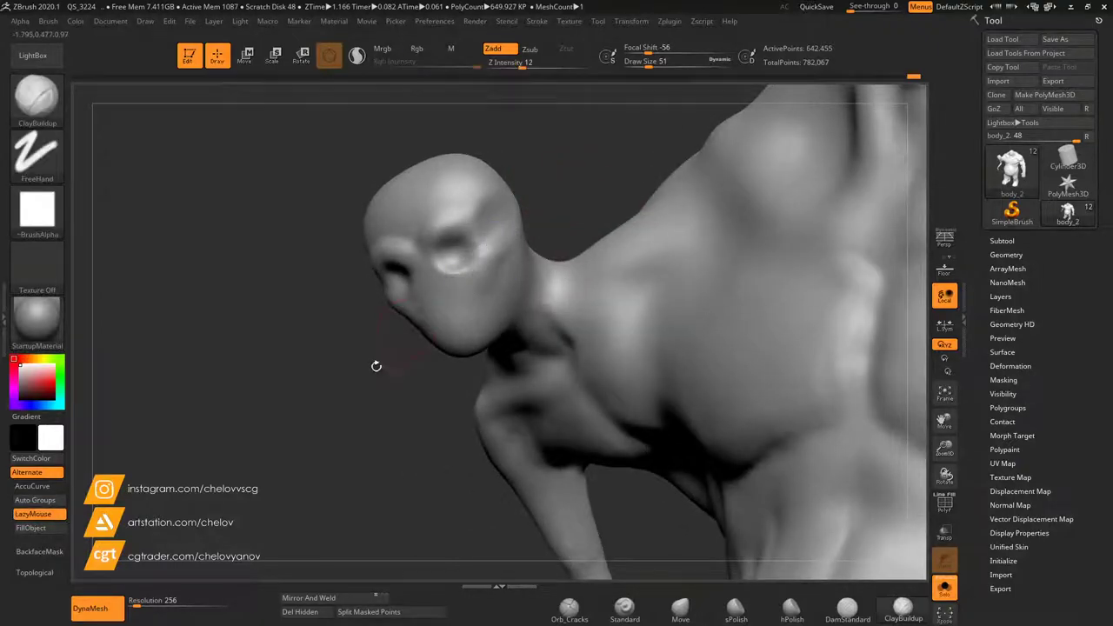
Build up rounded eyeballs inside both eye sockets of the small head with ClayBuildup.
{"action": "left_click_drag", "start_coordinate": [379, 361], "coordinate": [407, 338]}
{"action": "left_click_drag", "start_coordinate": [403, 278], "coordinate": [400, 273]}
{"action": "mouse_move", "coordinate": [458, 251]}
{"action": "left_mouse_down"}
{"action": "mouse_move", "coordinate": [470, 252]}
{"action": "mouse_move", "coordinate": [458, 240]}
{"action": "left_mouse_up"}
{"action": "left_click_drag", "start_coordinate": [386, 269], "coordinate": [410, 263]}
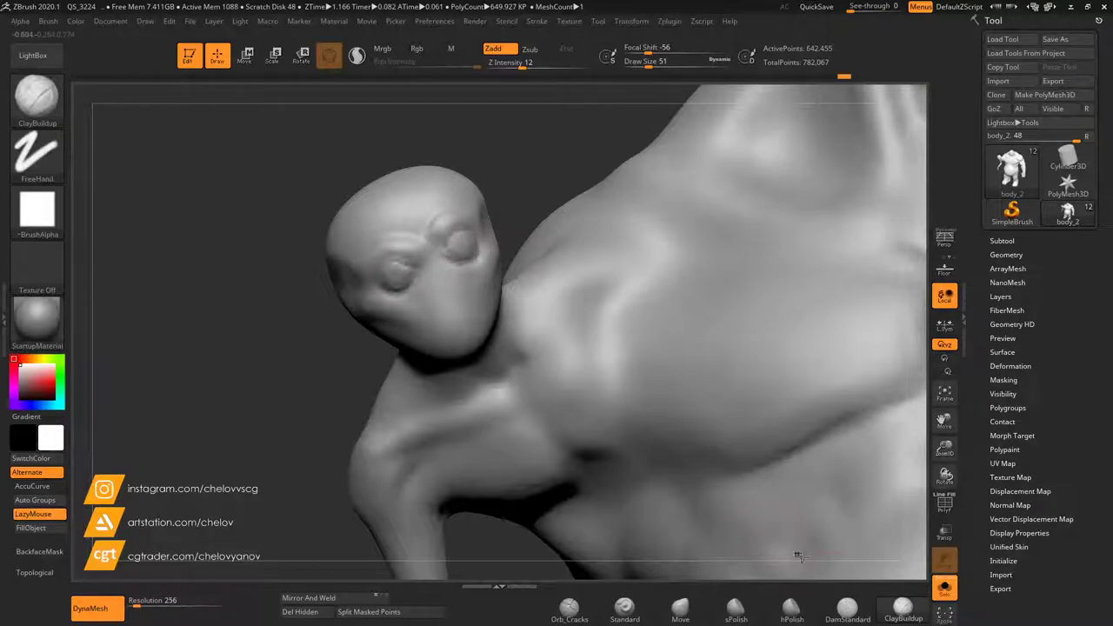
Cut closed eyelid lines across both eyes of the small head with DamStandard at draw size 51.
{"action": "left_click", "coordinate": [826, 600]}
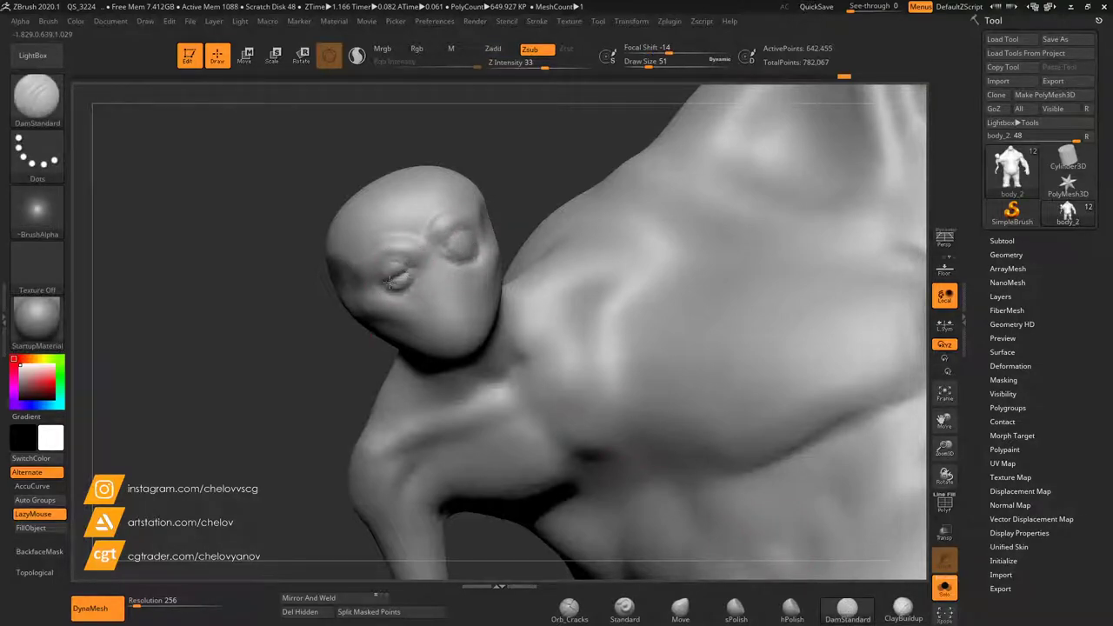
{"action": "mouse_move", "coordinate": [549, 171]}
{"action": "left_mouse_down"}
{"action": "mouse_move", "coordinate": [525, 172]}
{"action": "mouse_move", "coordinate": [542, 192]}
{"action": "left_mouse_up"}
{"action": "key", "text": "ctrl+z"}
{"action": "key", "text": "ctrl+z"}
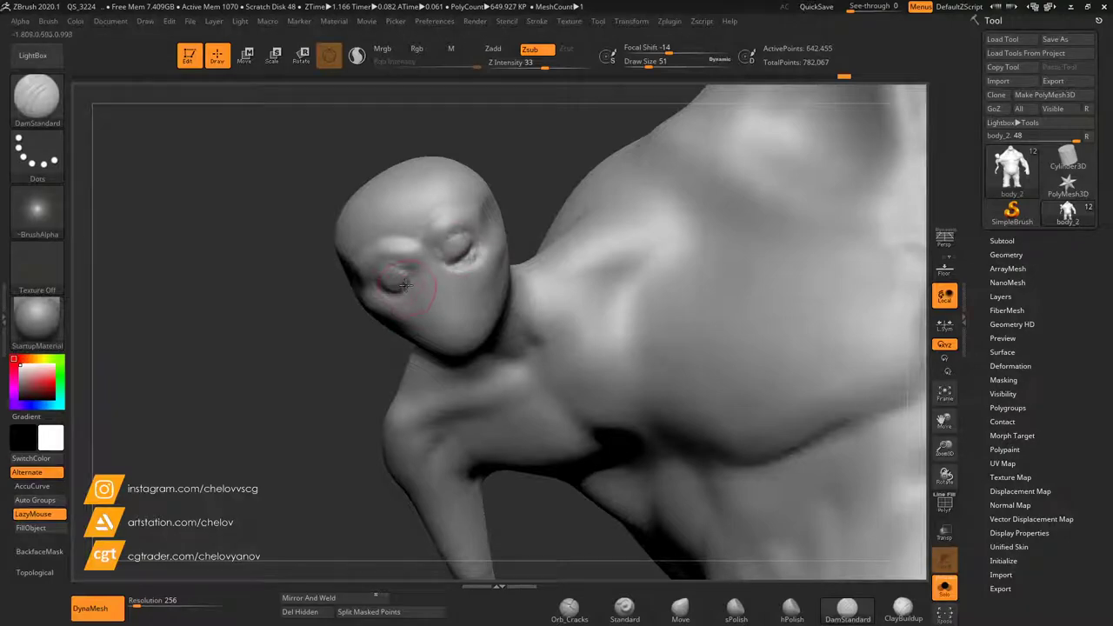
{"action": "left_click_drag", "start_coordinate": [376, 325], "coordinate": [351, 338]}
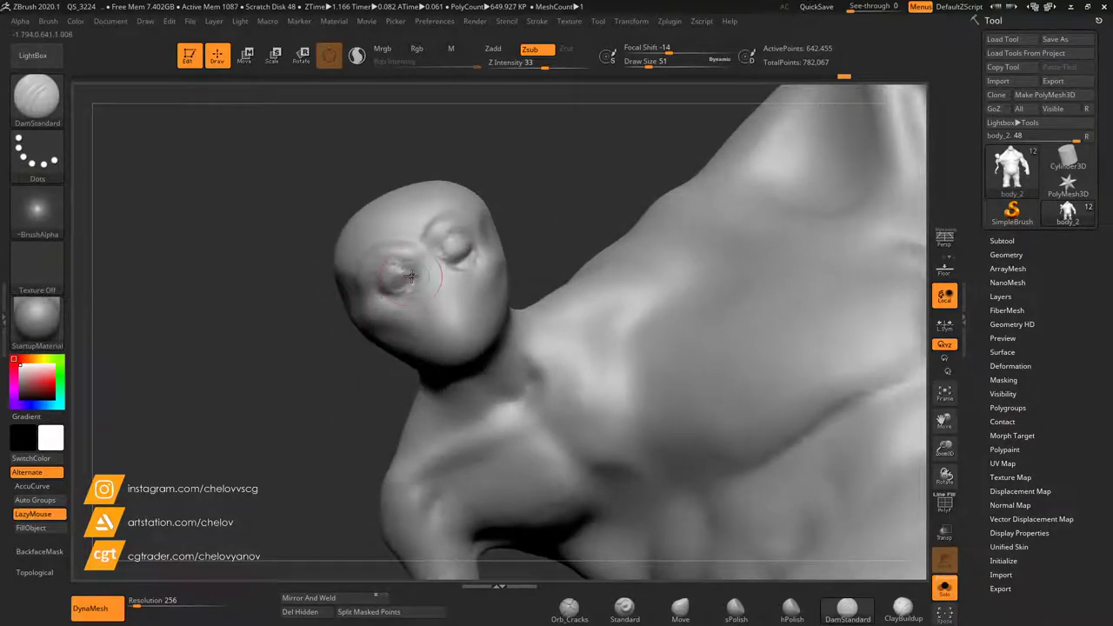
{"action": "left_click_drag", "start_coordinate": [547, 213], "coordinate": [561, 213]}
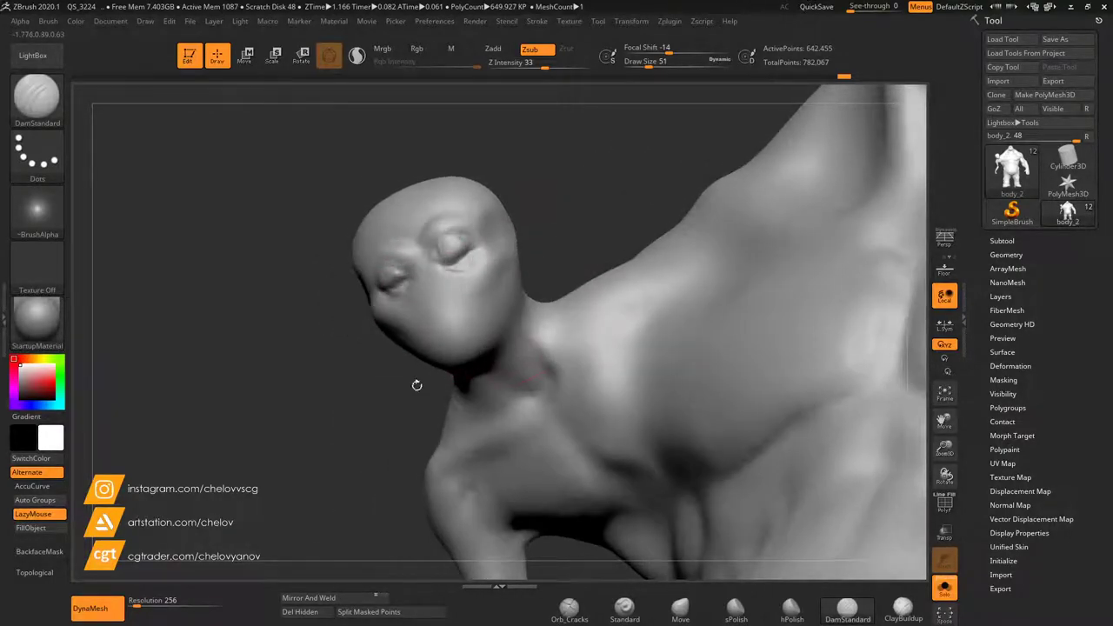
{"action": "left_click_drag", "start_coordinate": [354, 405], "coordinate": [383, 421]}
Build up a rounded nose below and between the small head's eyes with ClayBuildup.
{"action": "left_click_drag", "start_coordinate": [954, 467], "coordinate": [954, 468]}
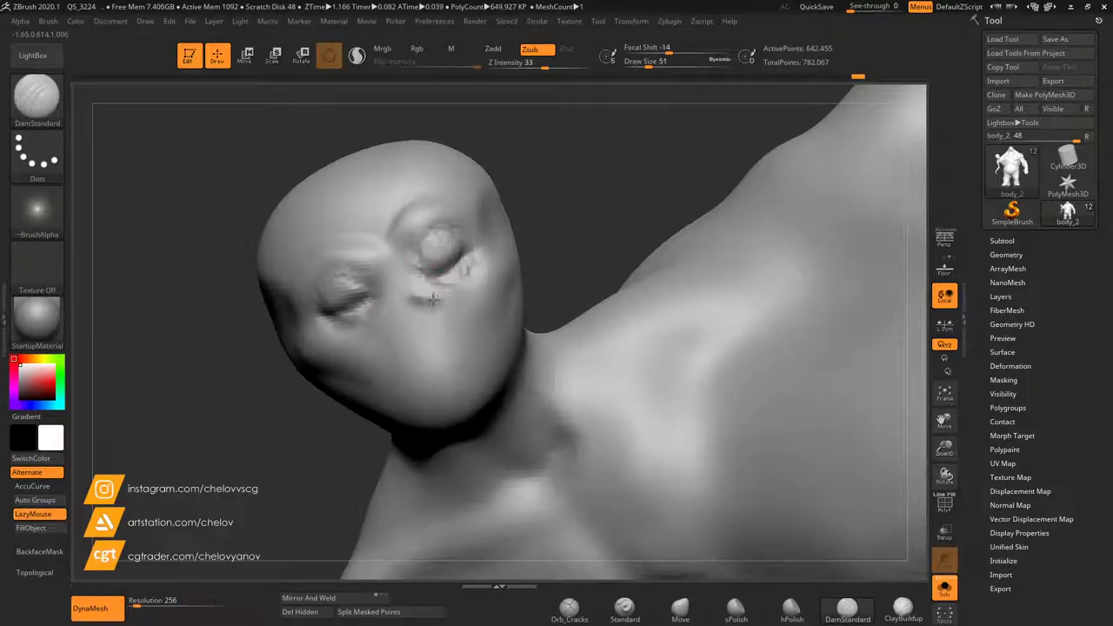
{"action": "left_click", "coordinate": [898, 614]}
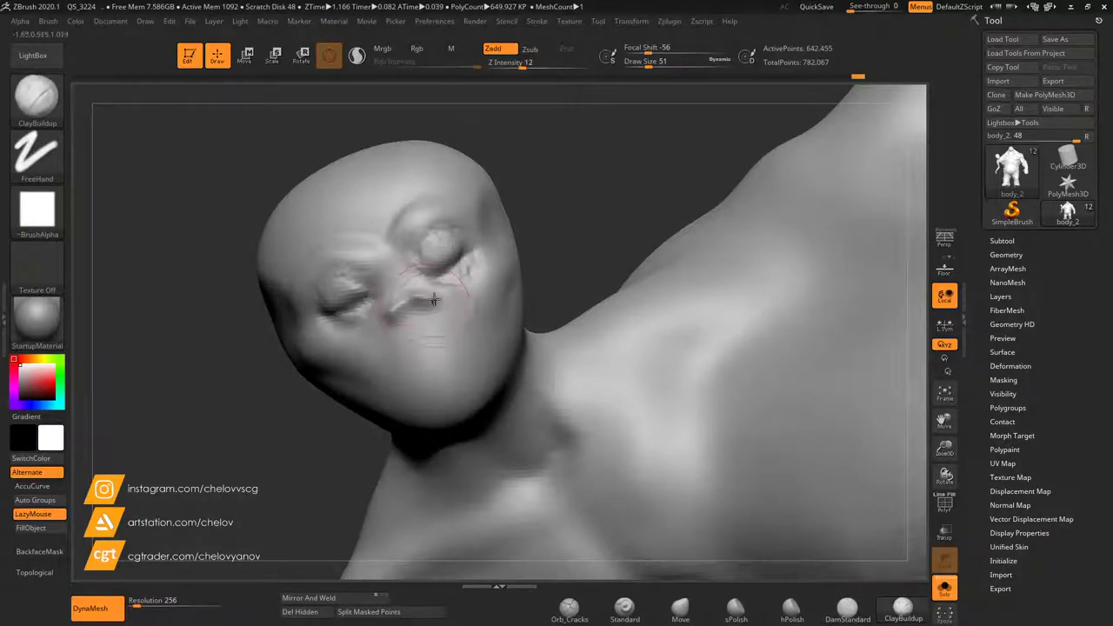
{"action": "left_click_drag", "start_coordinate": [439, 297], "coordinate": [405, 296]}
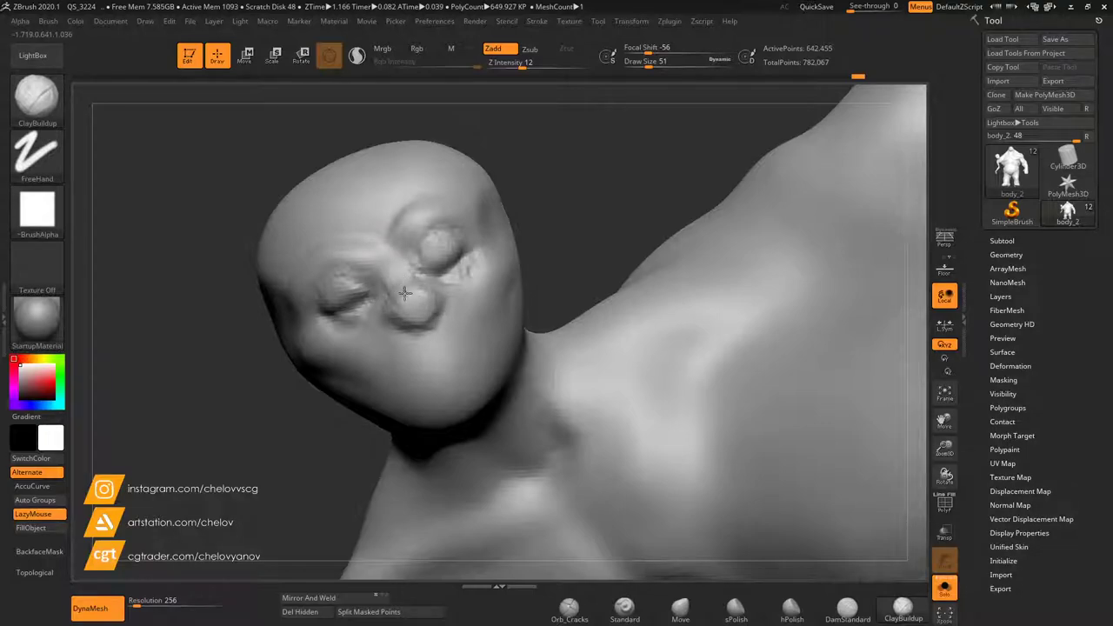
{"action": "left_click_drag", "start_coordinate": [391, 310], "coordinate": [408, 286]}
Carve the underside, nostril wings and sides of the small head's nose with DamStandard at draw size 51.
{"action": "left_click", "coordinate": [847, 610]}
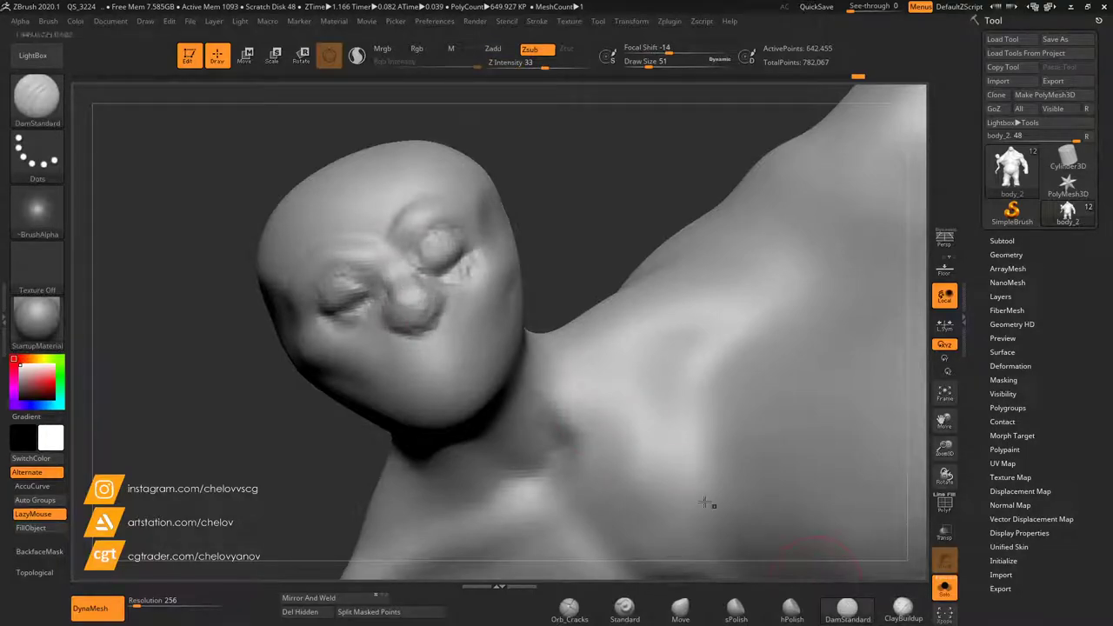
{"action": "mouse_move", "coordinate": [441, 298]}
{"action": "left_mouse_down"}
{"action": "mouse_move", "coordinate": [428, 313]}
{"action": "mouse_move", "coordinate": [376, 322]}
{"action": "left_mouse_up"}
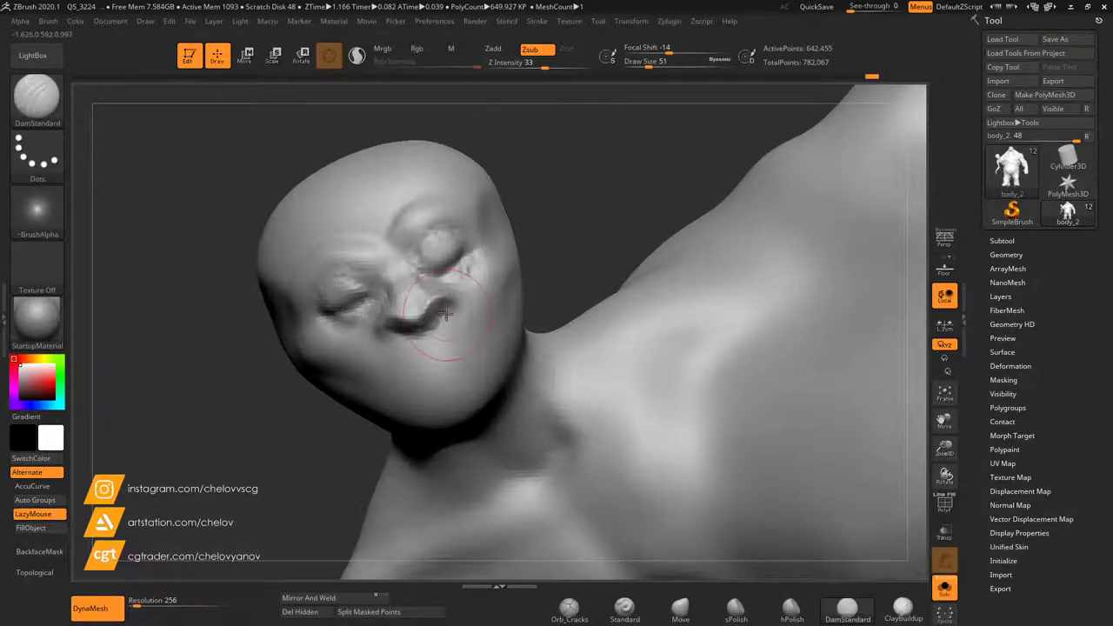
{"action": "left_click_drag", "start_coordinate": [441, 302], "coordinate": [402, 327]}
{"action": "left_click_drag", "start_coordinate": [381, 257], "coordinate": [403, 290]}
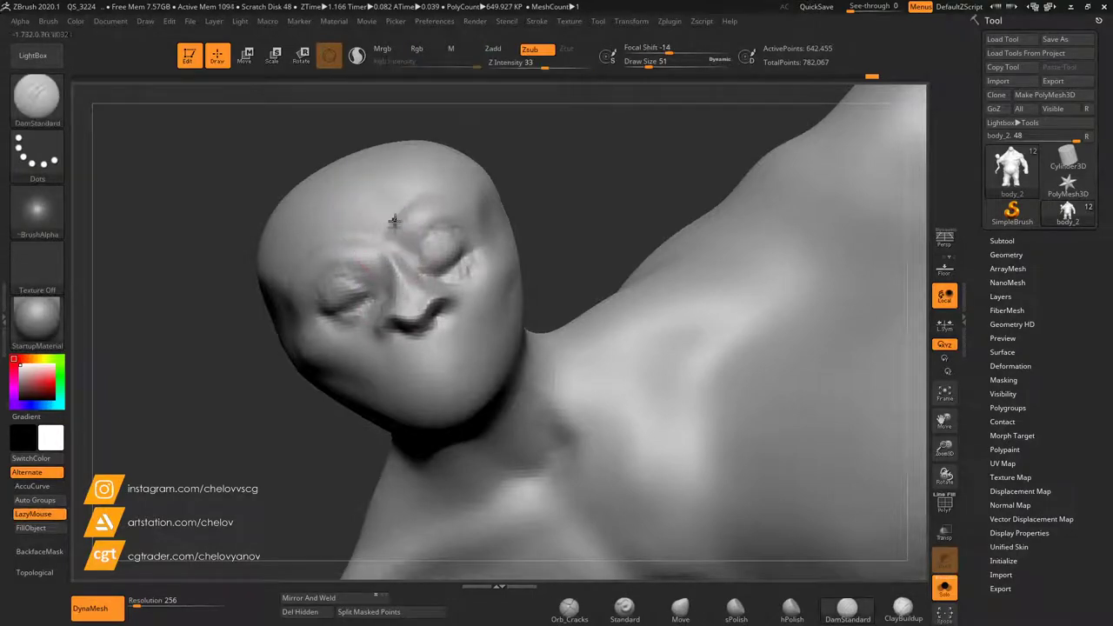
Cut creases between the eyes and brows of the small head with DamStandard and smooth around the nose bridge.
{"action": "left_click_drag", "start_coordinate": [412, 245], "coordinate": [398, 200]}
{"action": "key", "text": "ctrl+z"}
{"action": "left_click_drag", "start_coordinate": [400, 272], "coordinate": [407, 257], "text": "shift"}
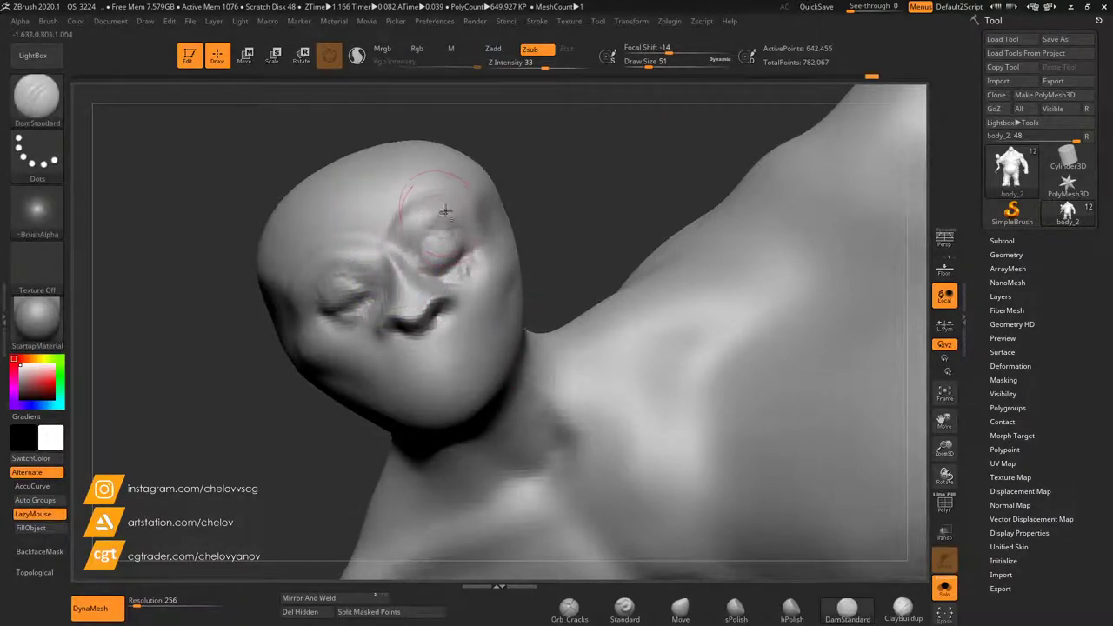
{"action": "mouse_move", "coordinate": [449, 201]}
{"action": "left_mouse_down"}
{"action": "mouse_move", "coordinate": [407, 224]}
{"action": "mouse_move", "coordinate": [418, 216]}
{"action": "left_mouse_up"}
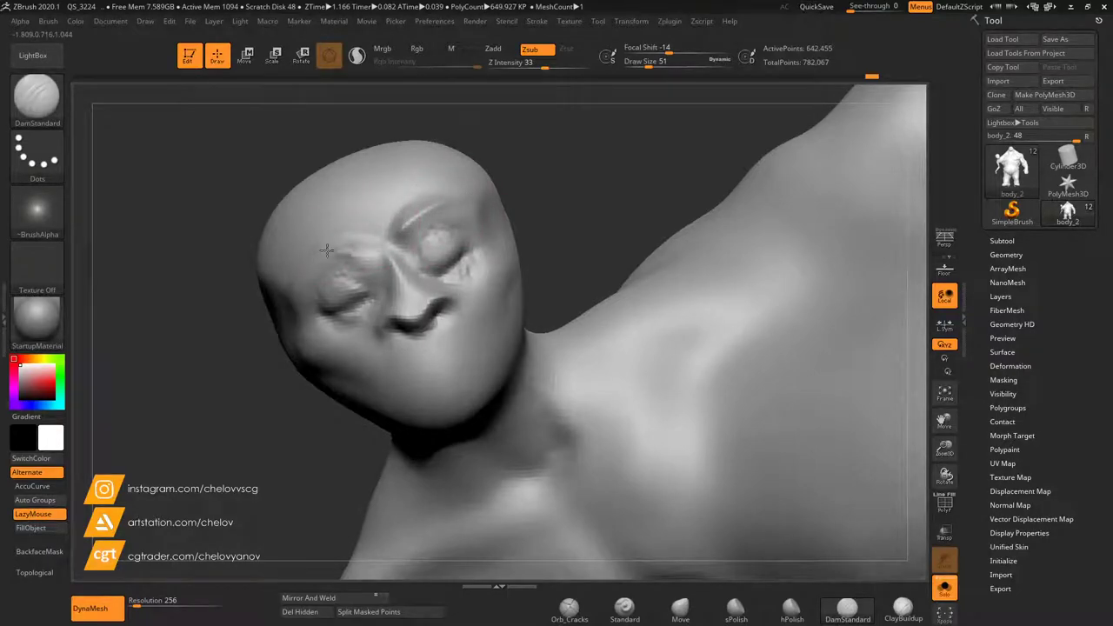
{"action": "left_click_drag", "start_coordinate": [341, 252], "coordinate": [356, 240], "text": "shift"}
Carve the mouth line and the crease under the lower lip of the small head with DamStandard.
{"action": "left_click_drag", "start_coordinate": [478, 335], "coordinate": [396, 376]}
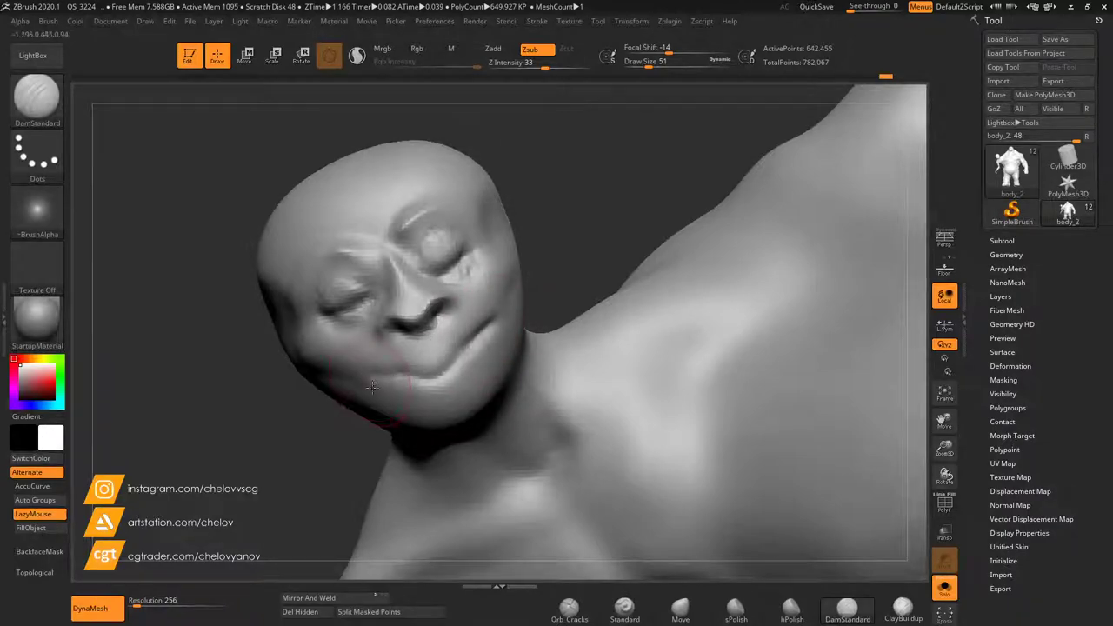
{"action": "key", "text": "ctrl+z"}
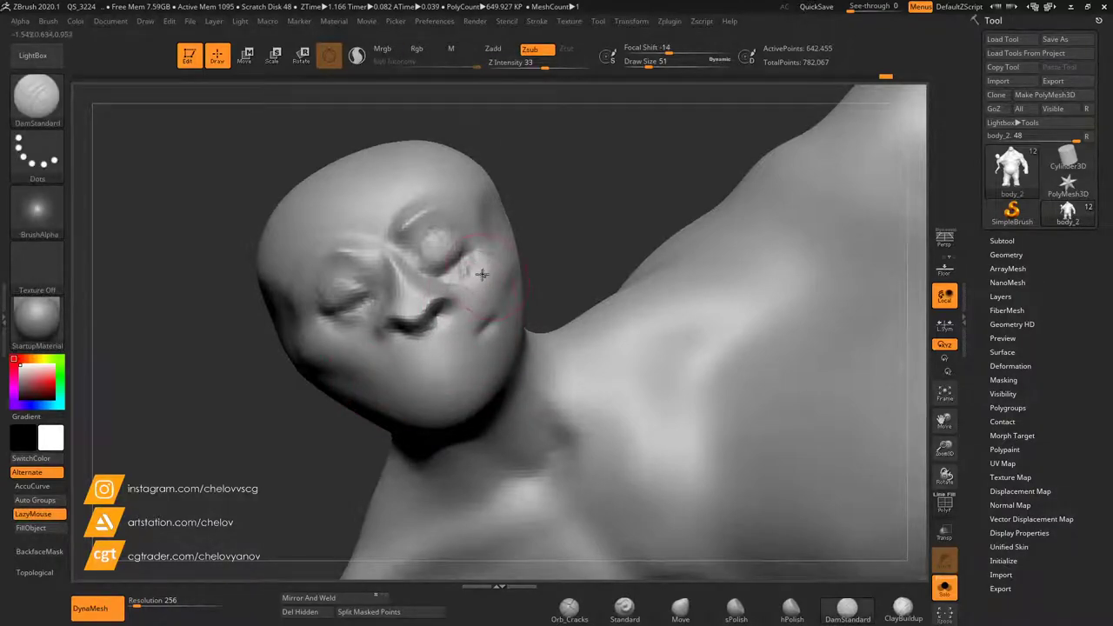
{"action": "mouse_move", "coordinate": [485, 334]}
{"action": "left_mouse_down"}
{"action": "mouse_move", "coordinate": [495, 324]}
{"action": "mouse_move", "coordinate": [445, 361]}
{"action": "mouse_move", "coordinate": [362, 381]}
{"action": "mouse_move", "coordinate": [440, 360]}
{"action": "mouse_move", "coordinate": [426, 355]}
{"action": "mouse_move", "coordinate": [396, 373]}
{"action": "mouse_move", "coordinate": [438, 383]}
{"action": "mouse_move", "coordinate": [403, 391]}
{"action": "left_mouse_up"}
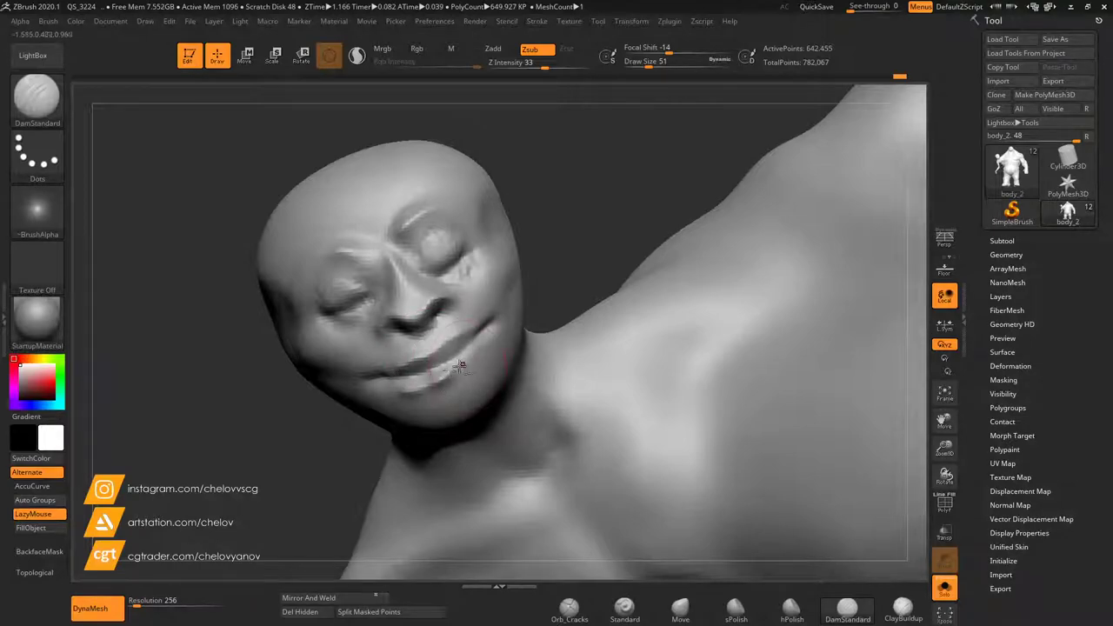
{"action": "left_click_drag", "start_coordinate": [473, 376], "coordinate": [447, 397]}
{"action": "mouse_move", "coordinate": [564, 249]}
{"action": "left_mouse_down"}
{"action": "mouse_move", "coordinate": [586, 247]}
{"action": "mouse_move", "coordinate": [624, 206]}
{"action": "mouse_move", "coordinate": [604, 211]}
{"action": "mouse_move", "coordinate": [587, 239]}
{"action": "mouse_move", "coordinate": [597, 239]}
{"action": "left_mouse_up"}
Narrow the mouth corners and reshape the jaw and chin of the small head with Move at draw size 94.
{"action": "left_click", "coordinate": [675, 612]}
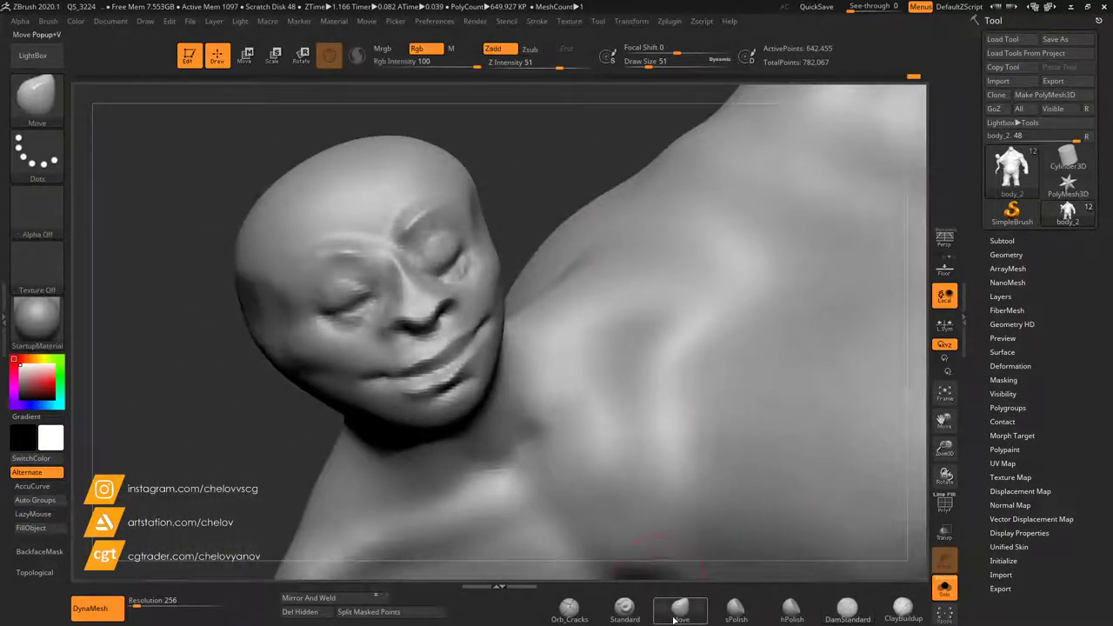
{"action": "left_click", "coordinate": [666, 61]}
{"action": "mouse_move", "coordinate": [602, 137]}
{"action": "left_mouse_down"}
{"action": "mouse_move", "coordinate": [568, 149]}
{"action": "mouse_move", "coordinate": [536, 244]}
{"action": "left_mouse_up"}
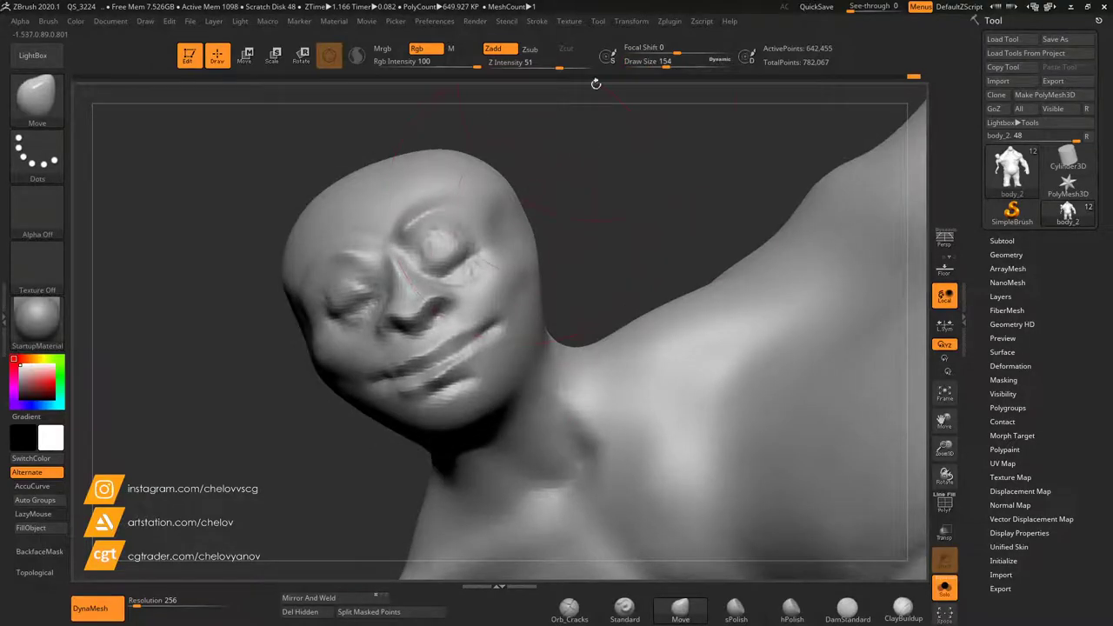
{"action": "left_click", "coordinate": [657, 63]}
{"action": "left_click_drag", "start_coordinate": [508, 316], "coordinate": [492, 329]}
{"action": "left_click_drag", "start_coordinate": [577, 291], "coordinate": [595, 290]}
{"action": "left_click_drag", "start_coordinate": [364, 397], "coordinate": [394, 385]}
{"action": "left_click_drag", "start_coordinate": [458, 403], "coordinate": [472, 400]}
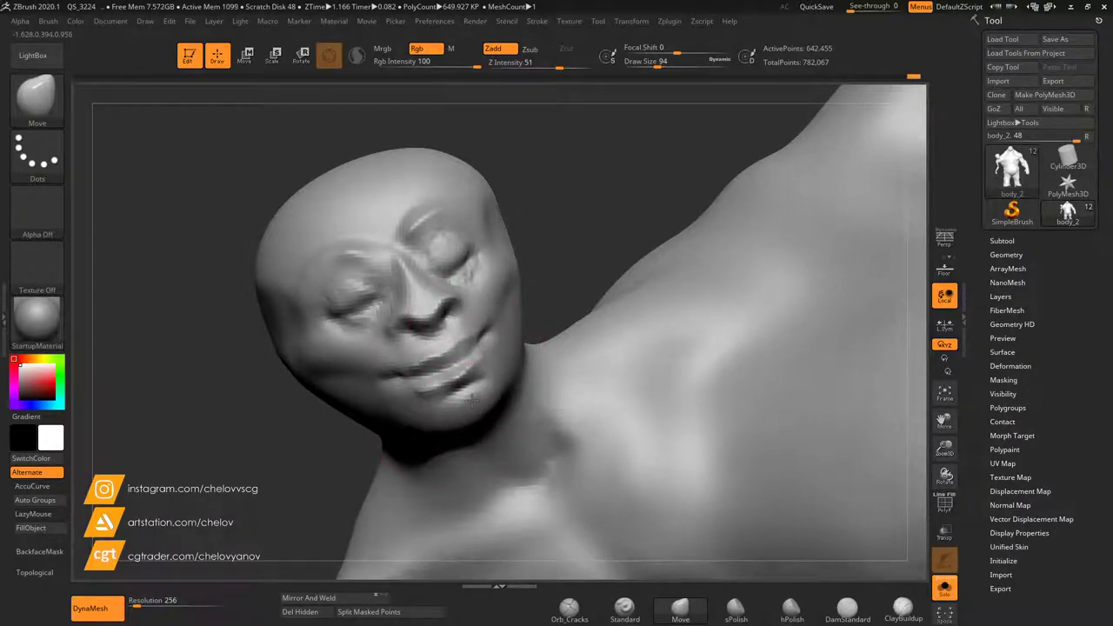
{"action": "mouse_move", "coordinate": [545, 246]}
{"action": "left_mouse_down"}
{"action": "mouse_move", "coordinate": [574, 246]}
{"action": "mouse_move", "coordinate": [604, 210]}
{"action": "mouse_move", "coordinate": [556, 271]}
{"action": "left_mouse_up"}
Pull the small head's eyes and brows lower and adjust the lips with Move at draw size 140.
{"action": "mouse_move", "coordinate": [659, 65]}
{"action": "left_mouse_down"}
{"action": "mouse_move", "coordinate": [683, 65]}
{"action": "mouse_move", "coordinate": [670, 65]}
{"action": "left_mouse_up"}
{"action": "mouse_move", "coordinate": [570, 239]}
{"action": "left_mouse_down"}
{"action": "mouse_move", "coordinate": [535, 249]}
{"action": "mouse_move", "coordinate": [551, 124]}
{"action": "mouse_move", "coordinate": [539, 217]}
{"action": "left_mouse_up"}
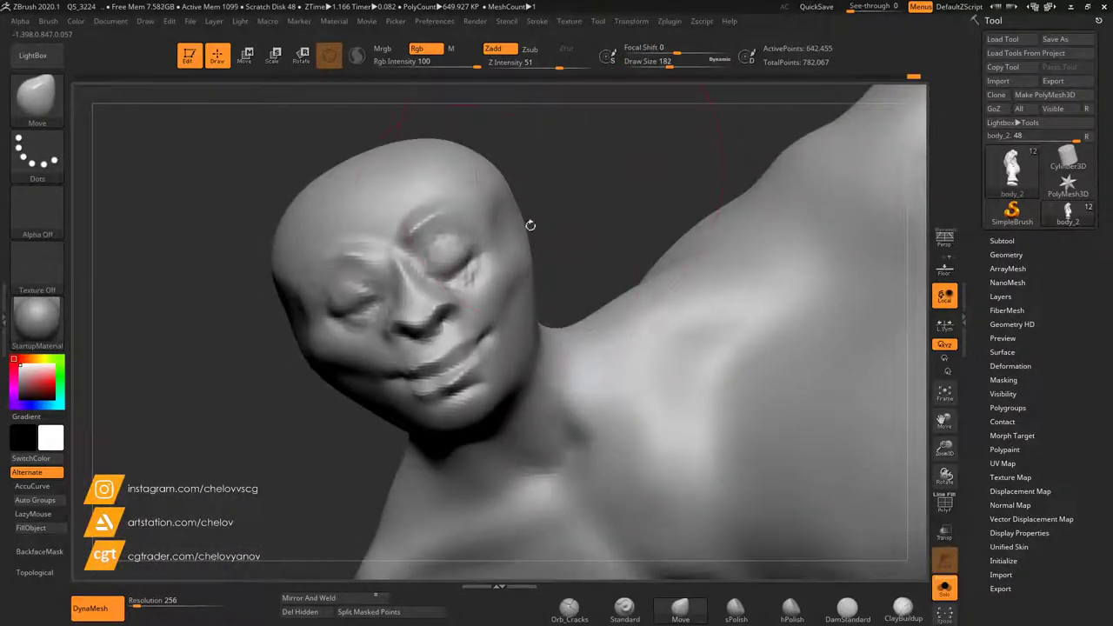
{"action": "left_click_drag", "start_coordinate": [669, 65], "coordinate": [664, 66]}
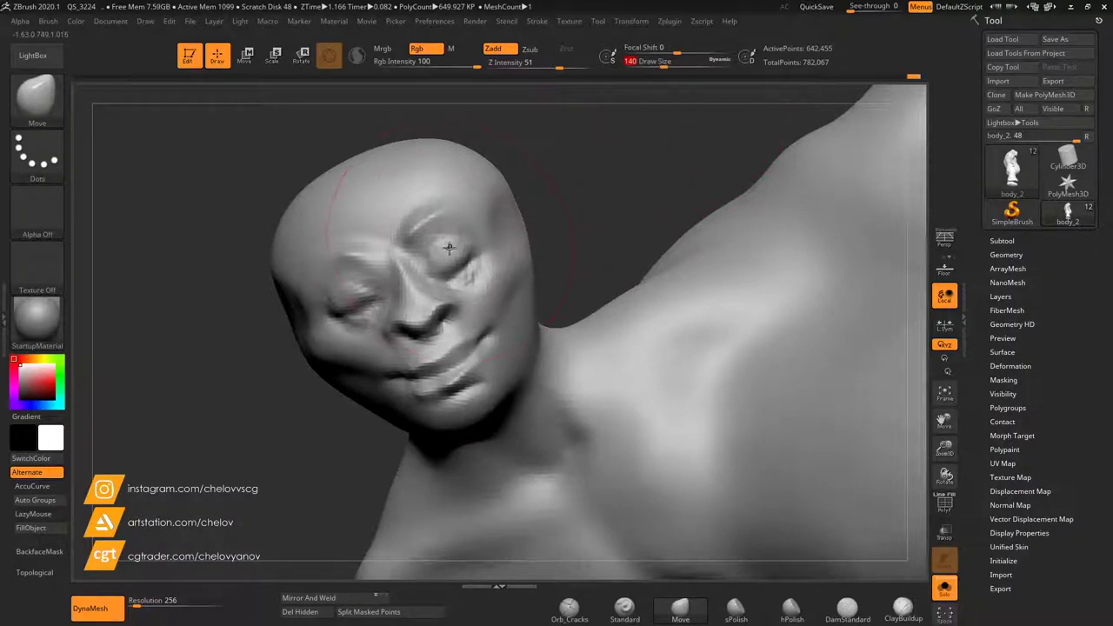
{"action": "left_click_drag", "start_coordinate": [450, 246], "coordinate": [459, 274]}
{"action": "left_click_drag", "start_coordinate": [341, 282], "coordinate": [358, 306]}
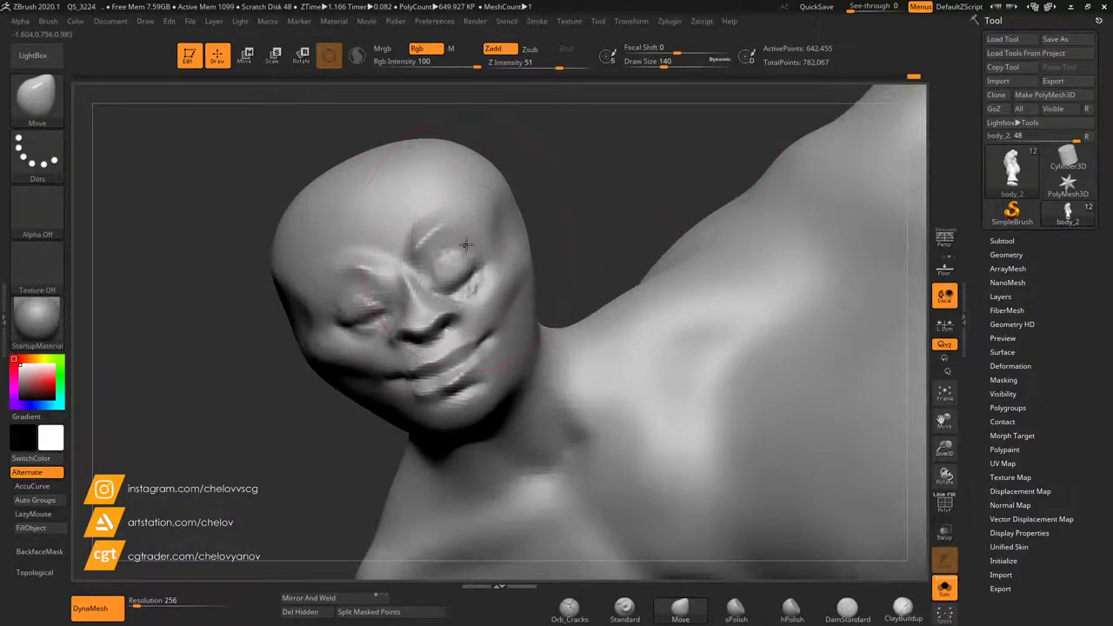
{"action": "left_click_drag", "start_coordinate": [461, 247], "coordinate": [466, 264]}
{"action": "left_click_drag", "start_coordinate": [349, 293], "coordinate": [359, 312]}
{"action": "left_click_drag", "start_coordinate": [455, 380], "coordinate": [442, 393]}
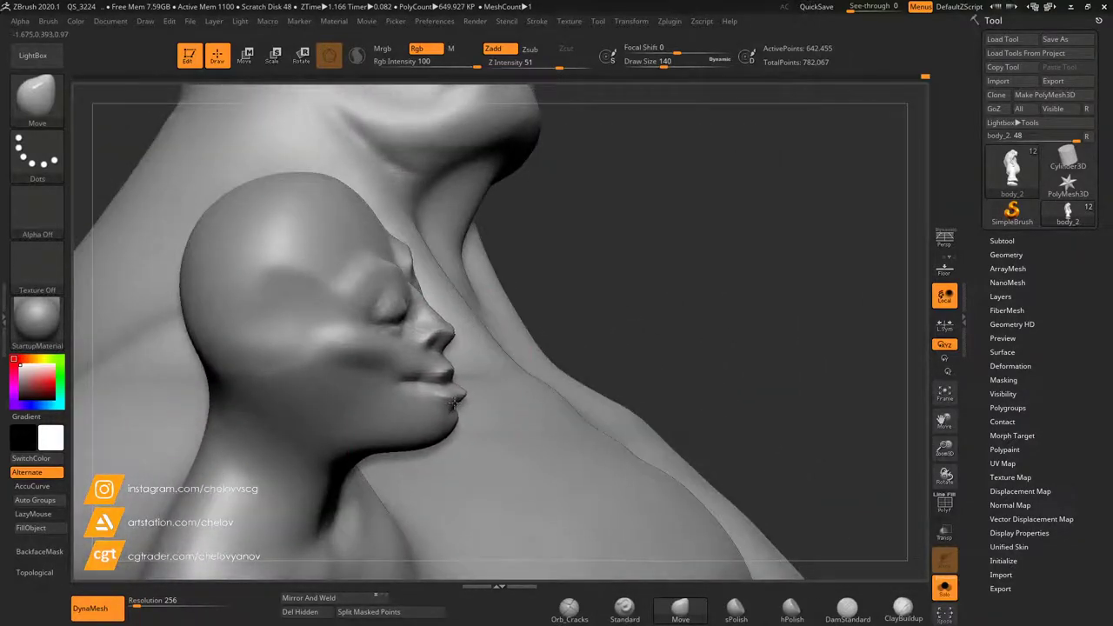
{"action": "mouse_move", "coordinate": [435, 287]}
{"action": "left_mouse_down"}
{"action": "mouse_move", "coordinate": [374, 178]}
{"action": "mouse_move", "coordinate": [368, 188]}
{"action": "left_mouse_up"}
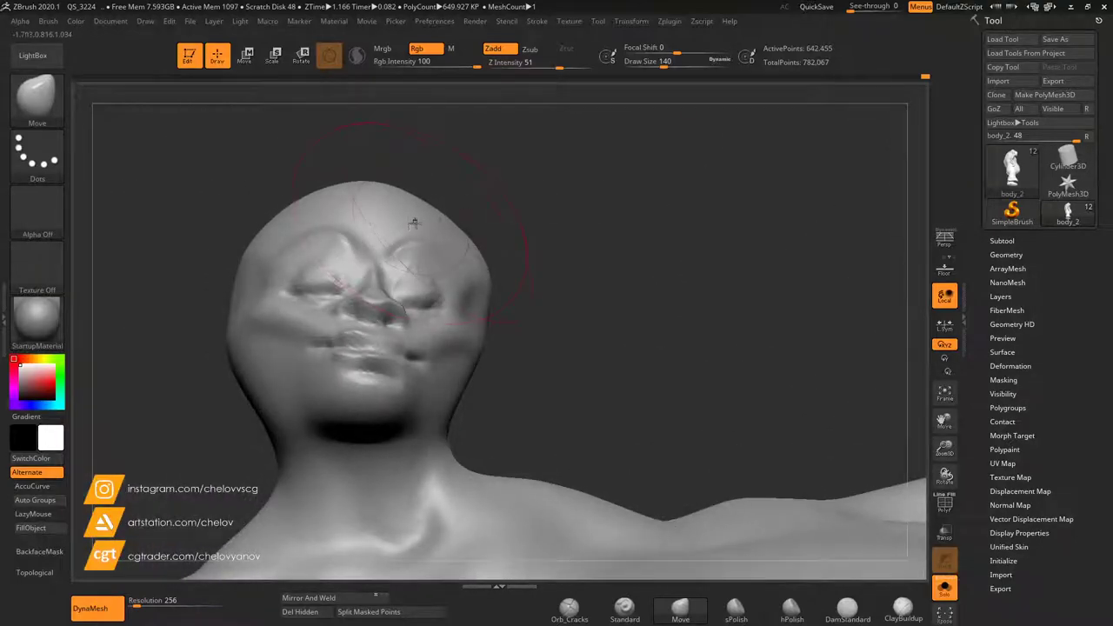
Pull out the crown and back of the small head's skull with Move at draw size 132.
{"action": "left_click", "coordinate": [662, 63]}
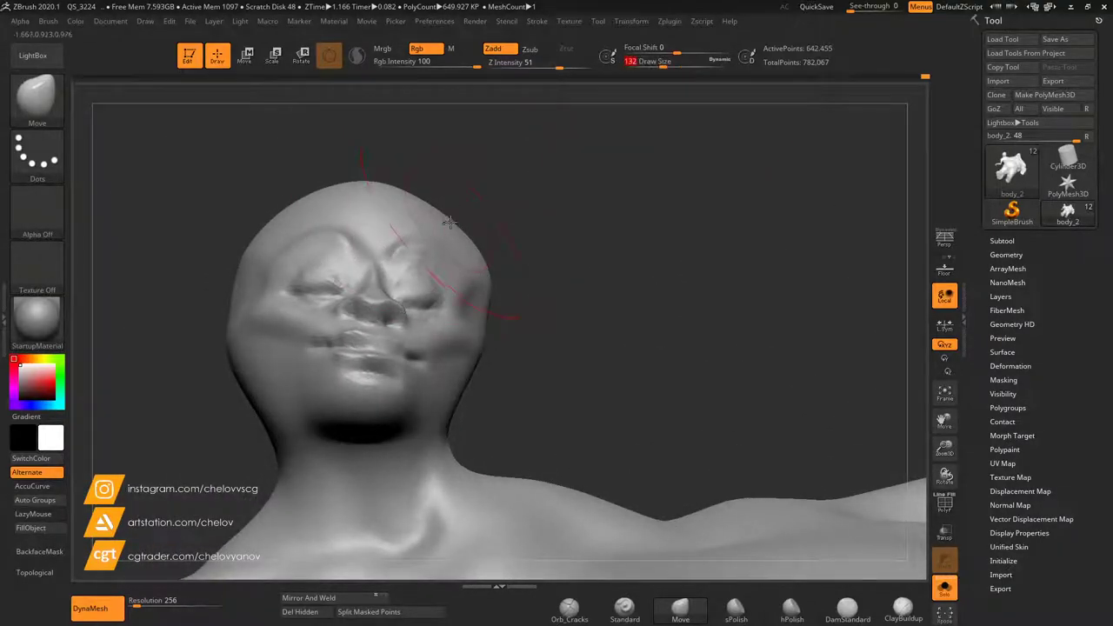
{"action": "left_click_drag", "start_coordinate": [449, 223], "coordinate": [470, 194]}
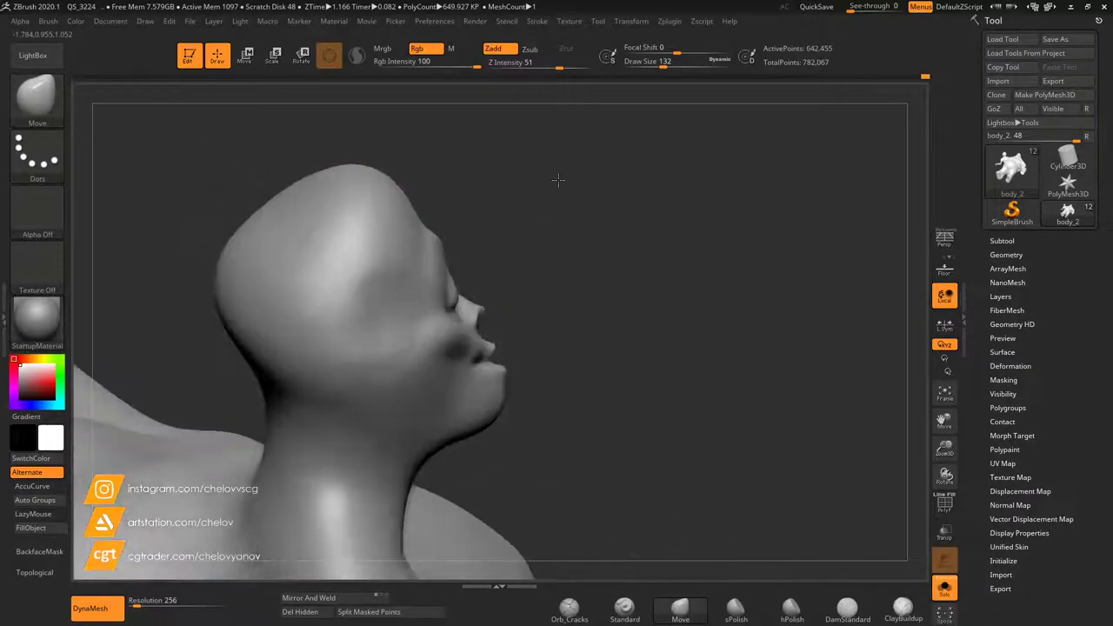
{"action": "left_click_drag", "start_coordinate": [558, 180], "coordinate": [455, 184]}
{"action": "left_click_drag", "start_coordinate": [277, 192], "coordinate": [248, 169]}
{"action": "mouse_move", "coordinate": [574, 187]}
{"action": "left_mouse_down"}
{"action": "mouse_move", "coordinate": [430, 209]}
{"action": "mouse_move", "coordinate": [403, 234]}
{"action": "mouse_move", "coordinate": [381, 228]}
{"action": "mouse_move", "coordinate": [389, 198]}
{"action": "mouse_move", "coordinate": [510, 162]}
{"action": "left_mouse_up"}
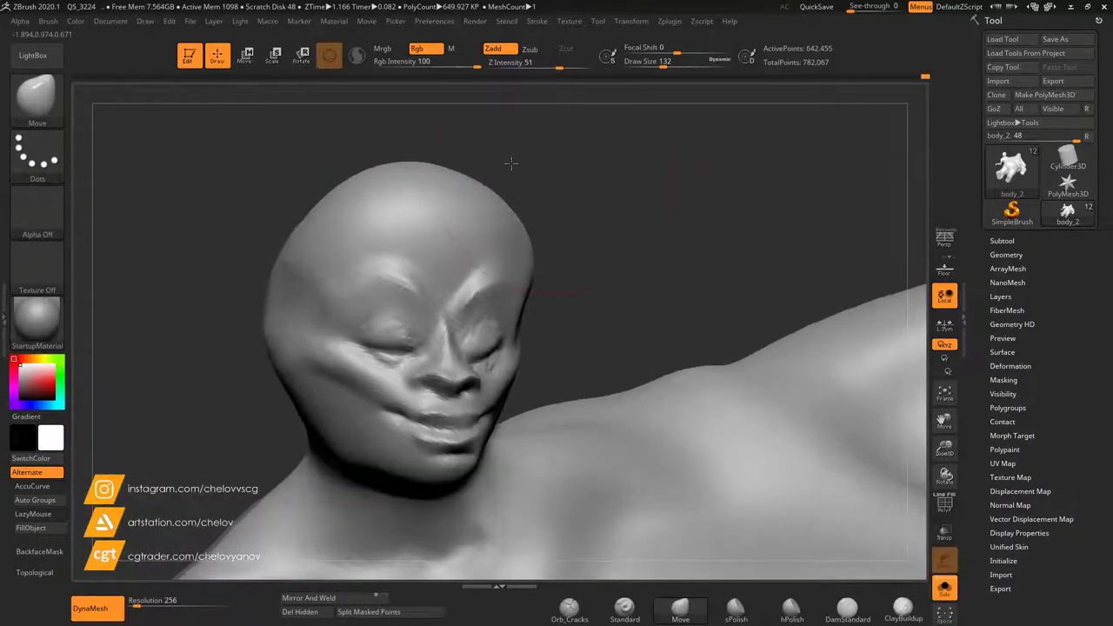
Round the small head's upper skull and push in its side around the temple with Move.
{"action": "left_click_drag", "start_coordinate": [482, 197], "coordinate": [498, 181]}
{"action": "left_click_drag", "start_coordinate": [594, 182], "coordinate": [528, 195]}
{"action": "mouse_move", "coordinate": [549, 316]}
{"action": "left_mouse_down"}
{"action": "mouse_move", "coordinate": [537, 314]}
{"action": "mouse_move", "coordinate": [556, 306]}
{"action": "left_mouse_up"}
{"action": "left_click_drag", "start_coordinate": [294, 302], "coordinate": [375, 308]}
{"action": "left_click_drag", "start_coordinate": [325, 280], "coordinate": [355, 279]}
{"action": "mouse_move", "coordinate": [642, 300]}
{"action": "left_mouse_down"}
{"action": "mouse_move", "coordinate": [589, 300]}
{"action": "mouse_move", "coordinate": [641, 308]}
{"action": "mouse_move", "coordinate": [614, 295]}
{"action": "left_mouse_up"}
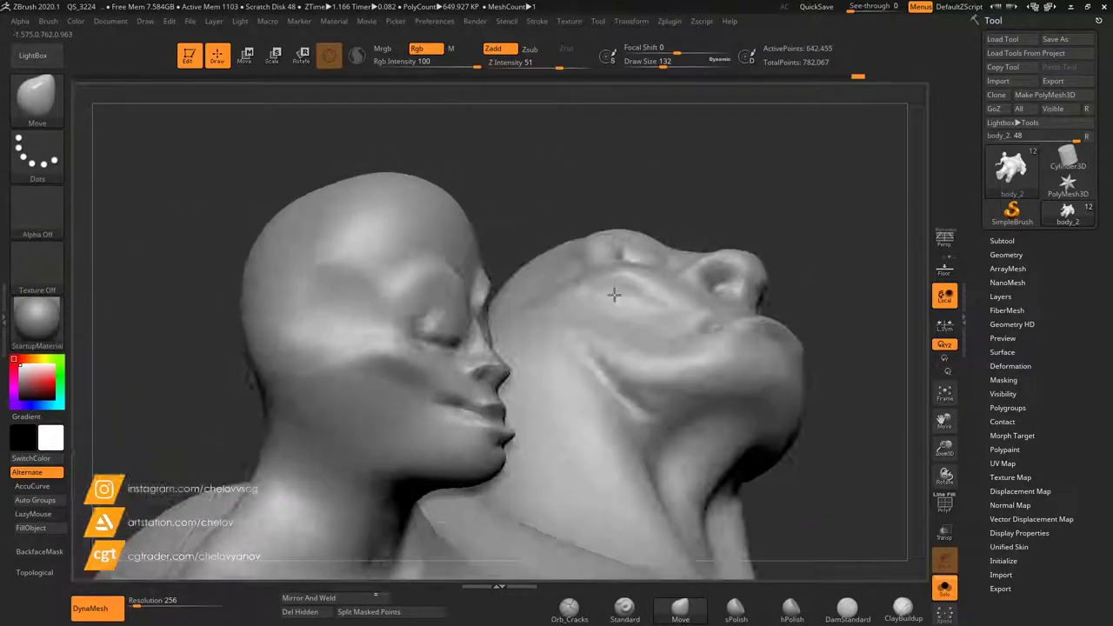
Build up the temples and sides of the small head with ClayBuildup at draw size 62 and smooth the strokes.
{"action": "left_click", "coordinate": [903, 609]}
{"action": "left_click", "coordinate": [651, 62]}
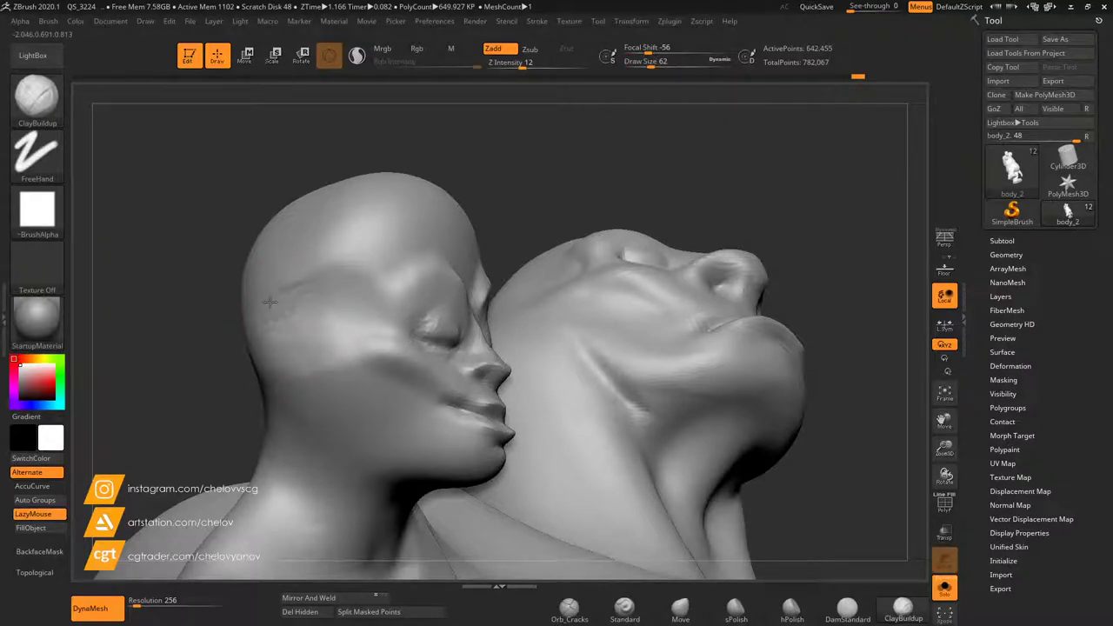
{"action": "key", "text": "shift"}
{"action": "left_click_drag", "start_coordinate": [509, 196], "coordinate": [428, 233]}
{"action": "key", "text": "shift"}
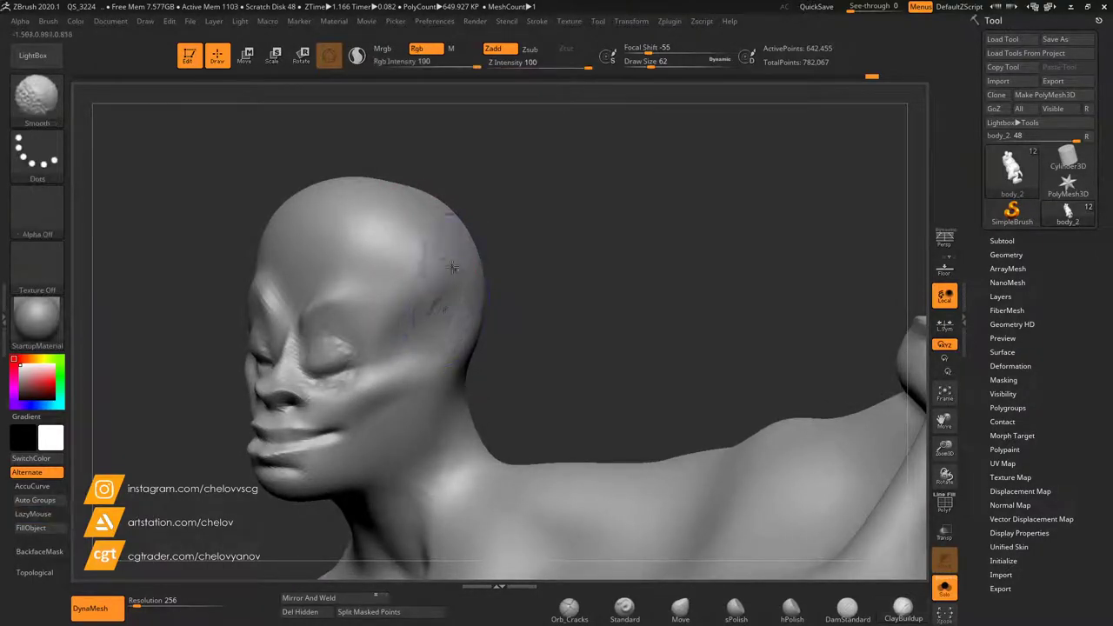
{"action": "mouse_move", "coordinate": [496, 204]}
{"action": "left_mouse_down"}
{"action": "mouse_move", "coordinate": [529, 216]}
{"action": "mouse_move", "coordinate": [552, 257]}
{"action": "left_mouse_up"}
{"action": "key", "text": "shift"}
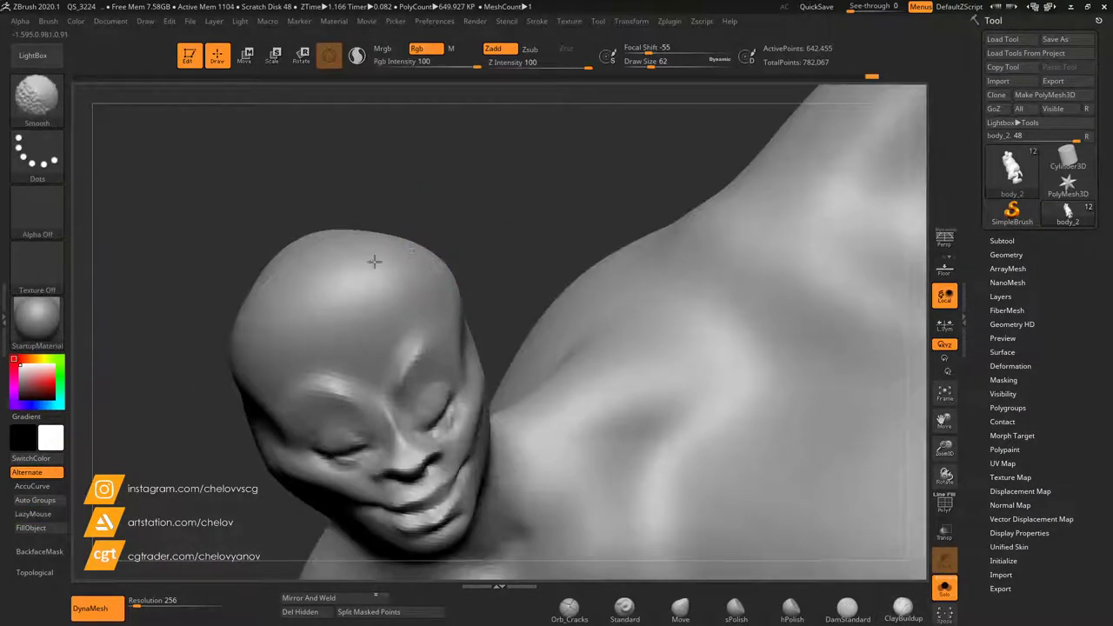
Add volume to the forehead and brow ridges of the small head with ClayBuildup, carve above the eye, and smooth.
{"action": "left_click_drag", "start_coordinate": [228, 259], "coordinate": [238, 235]}
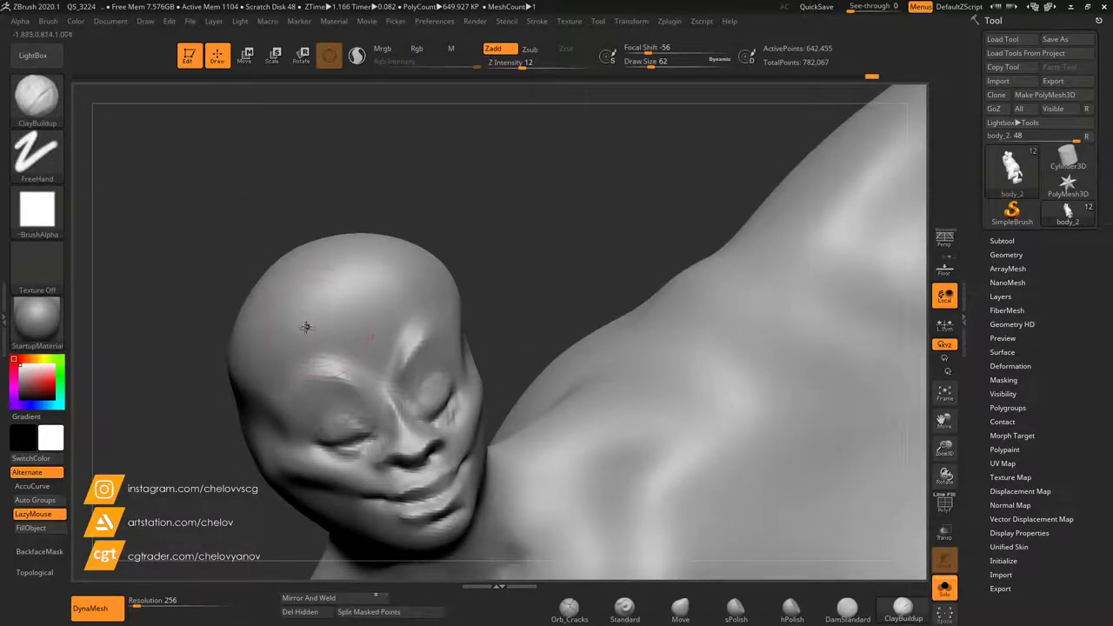
{"action": "mouse_move", "coordinate": [333, 338]}
{"action": "left_mouse_down"}
{"action": "mouse_move", "coordinate": [338, 354]}
{"action": "mouse_move", "coordinate": [306, 327]}
{"action": "mouse_move", "coordinate": [365, 336]}
{"action": "mouse_move", "coordinate": [407, 320]}
{"action": "mouse_move", "coordinate": [439, 287]}
{"action": "left_mouse_up"}
{"action": "left_click_drag", "start_coordinate": [415, 326], "coordinate": [370, 327], "text": "shift"}
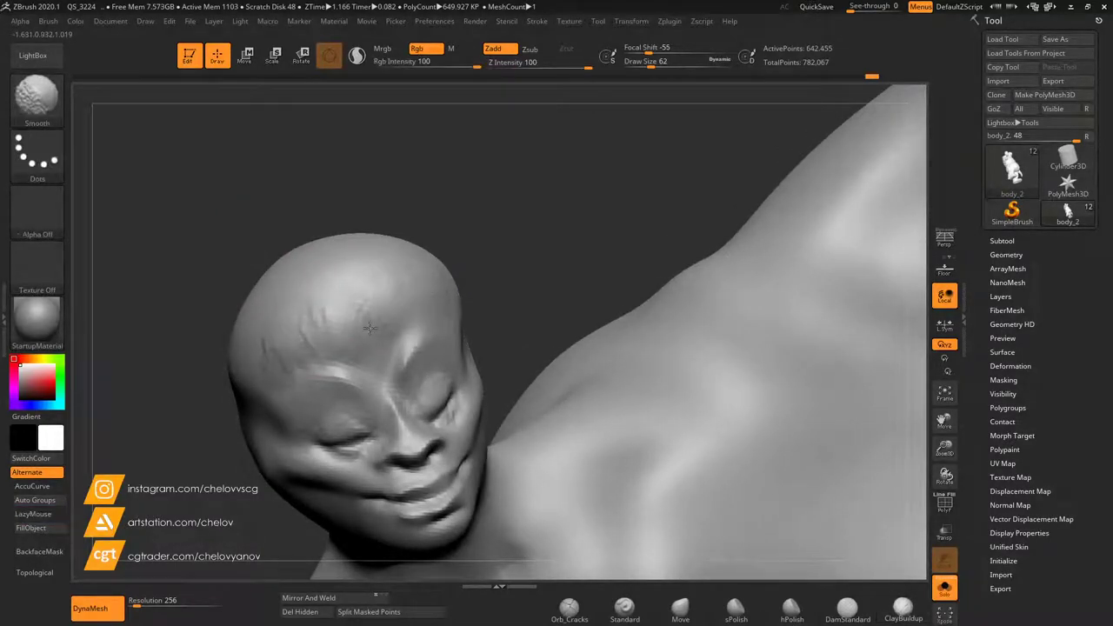
{"action": "left_click_drag", "start_coordinate": [477, 252], "coordinate": [498, 266]}
{"action": "left_click_drag", "start_coordinate": [410, 335], "coordinate": [341, 365], "text": "shift"}
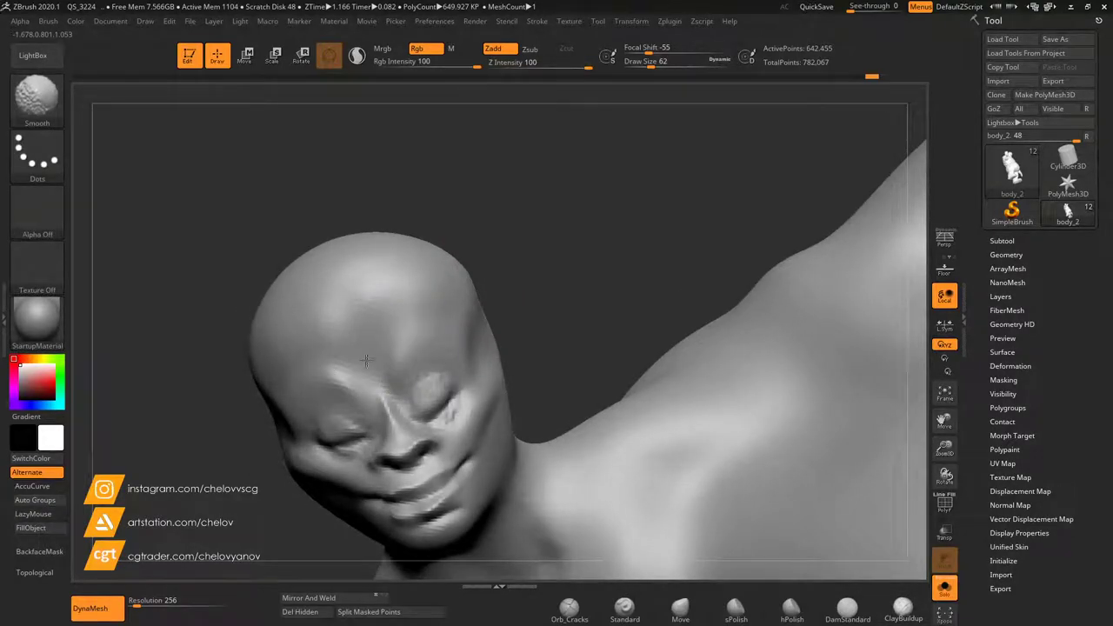
{"action": "mouse_move", "coordinate": [444, 346]}
{"action": "left_mouse_down"}
{"action": "mouse_move", "coordinate": [405, 365]}
{"action": "mouse_move", "coordinate": [403, 387]}
{"action": "mouse_move", "coordinate": [312, 373]}
{"action": "left_mouse_up"}
{"action": "left_click_drag", "start_coordinate": [351, 407], "coordinate": [312, 415], "text": "alt"}
{"action": "left_click_drag", "start_coordinate": [365, 363], "coordinate": [310, 375]}
{"action": "left_click_drag", "start_coordinate": [428, 332], "coordinate": [305, 375], "text": "shift"}
Shape the hollow under the cheekbone and the jawline on the small head's right side with ClayBuildup at draw size 27, then smooth.
{"action": "mouse_move", "coordinate": [558, 257]}
{"action": "left_mouse_down"}
{"action": "mouse_move", "coordinate": [532, 278]}
{"action": "mouse_move", "coordinate": [570, 254]}
{"action": "mouse_move", "coordinate": [574, 228]}
{"action": "mouse_move", "coordinate": [492, 232]}
{"action": "mouse_move", "coordinate": [456, 307]}
{"action": "left_mouse_up"}
{"action": "right_click_drag", "start_coordinate": [456, 307], "coordinate": [616, 294]}
{"action": "left_click_drag", "start_coordinate": [944, 448], "coordinate": [921, 261]}
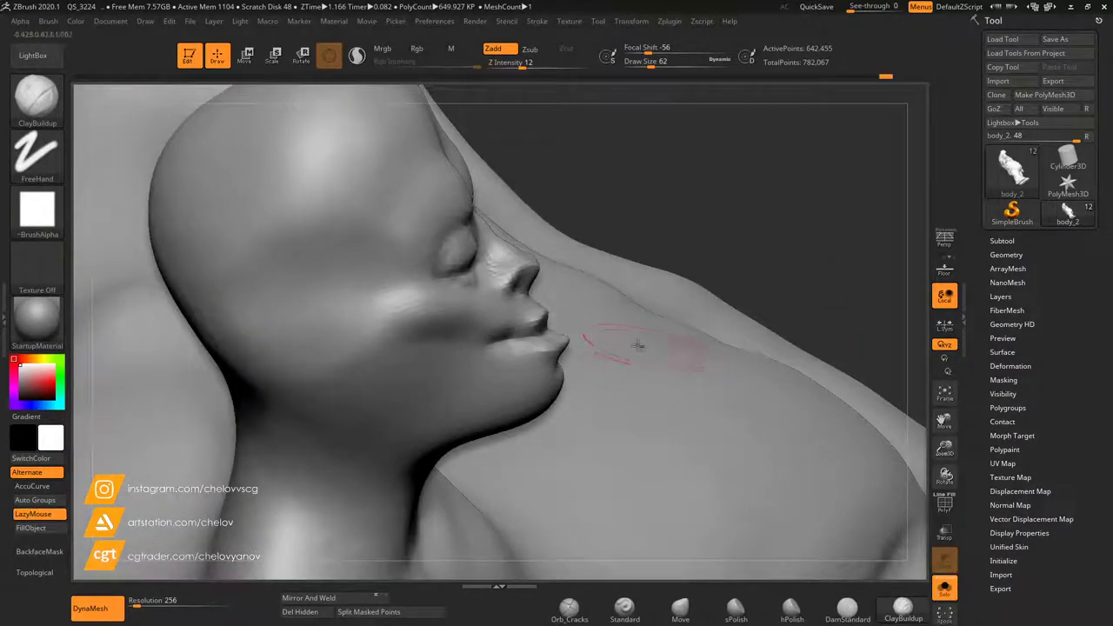
{"action": "left_click_drag", "start_coordinate": [651, 62], "coordinate": [642, 62]}
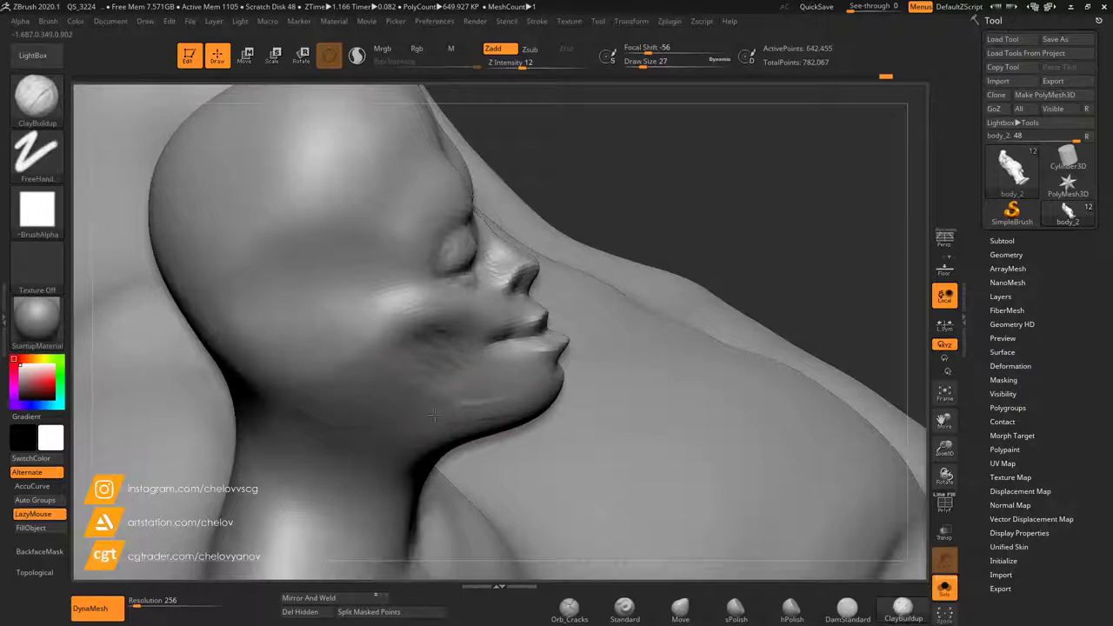
{"action": "left_click_drag", "start_coordinate": [530, 378], "coordinate": [419, 406]}
{"action": "mouse_move", "coordinate": [335, 387]}
{"action": "left_mouse_down"}
{"action": "mouse_move", "coordinate": [416, 414]}
{"action": "mouse_move", "coordinate": [317, 348]}
{"action": "mouse_move", "coordinate": [466, 431]}
{"action": "mouse_move", "coordinate": [411, 406]}
{"action": "mouse_move", "coordinate": [523, 401]}
{"action": "mouse_move", "coordinate": [435, 424]}
{"action": "mouse_move", "coordinate": [329, 352]}
{"action": "mouse_move", "coordinate": [332, 403]}
{"action": "mouse_move", "coordinate": [315, 407]}
{"action": "mouse_move", "coordinate": [396, 450]}
{"action": "mouse_move", "coordinate": [427, 450]}
{"action": "left_mouse_up"}
{"action": "left_click_drag", "start_coordinate": [352, 457], "coordinate": [408, 468], "text": "shift"}
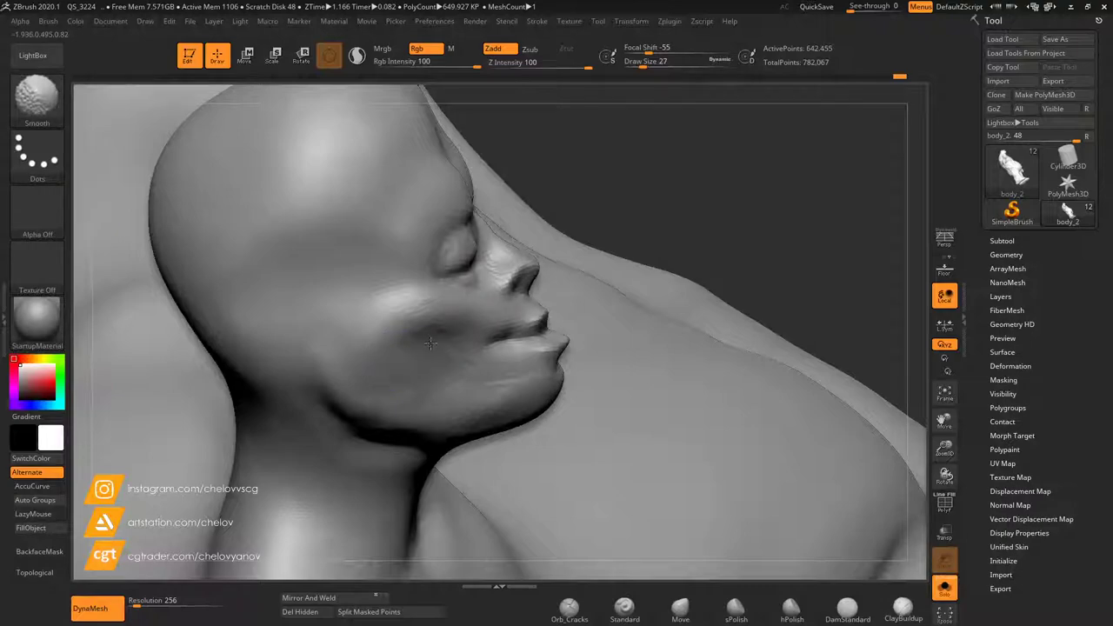
Push the small head's right jaw angle inward with Move at draw size 90 and smooth the area beneath it.
{"action": "mouse_move", "coordinate": [688, 221]}
{"action": "left_mouse_down"}
{"action": "mouse_move", "coordinate": [659, 235]}
{"action": "mouse_move", "coordinate": [733, 199]}
{"action": "left_mouse_up"}
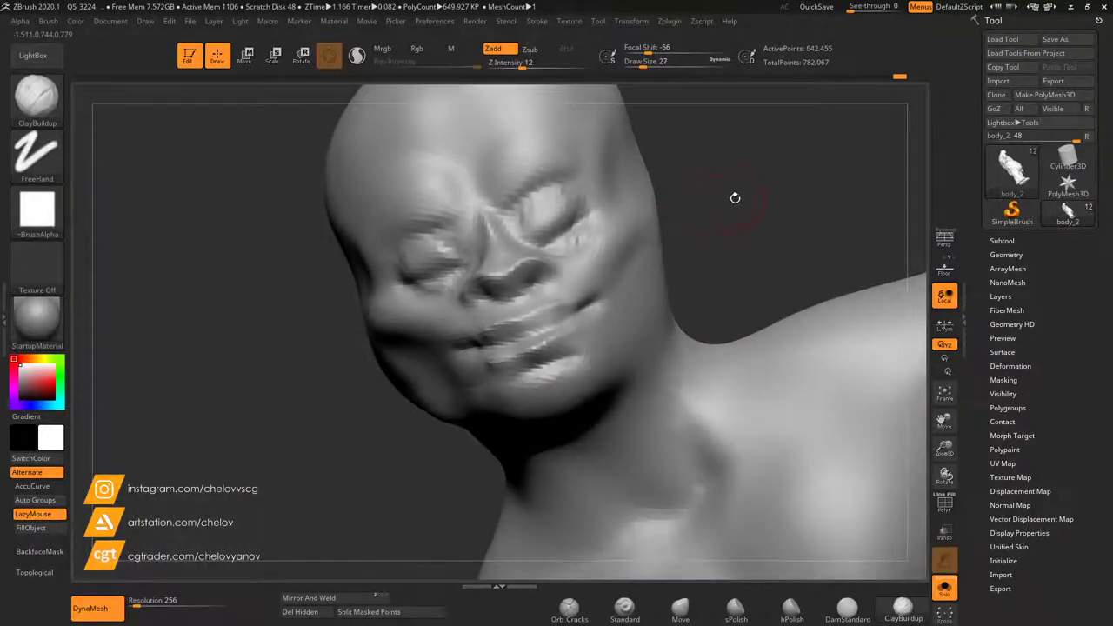
{"action": "left_click", "coordinate": [681, 607]}
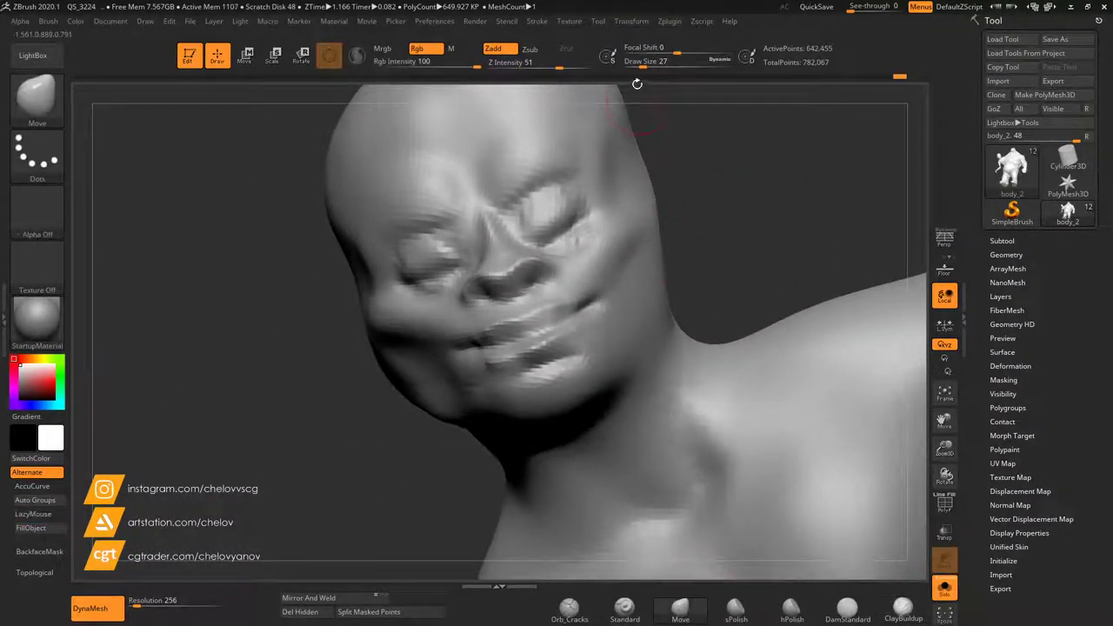
{"action": "left_click_drag", "start_coordinate": [396, 381], "coordinate": [435, 383]}
{"action": "left_click_drag", "start_coordinate": [387, 465], "coordinate": [449, 434]}
{"action": "right_click_drag", "start_coordinate": [449, 434], "coordinate": [396, 407]}
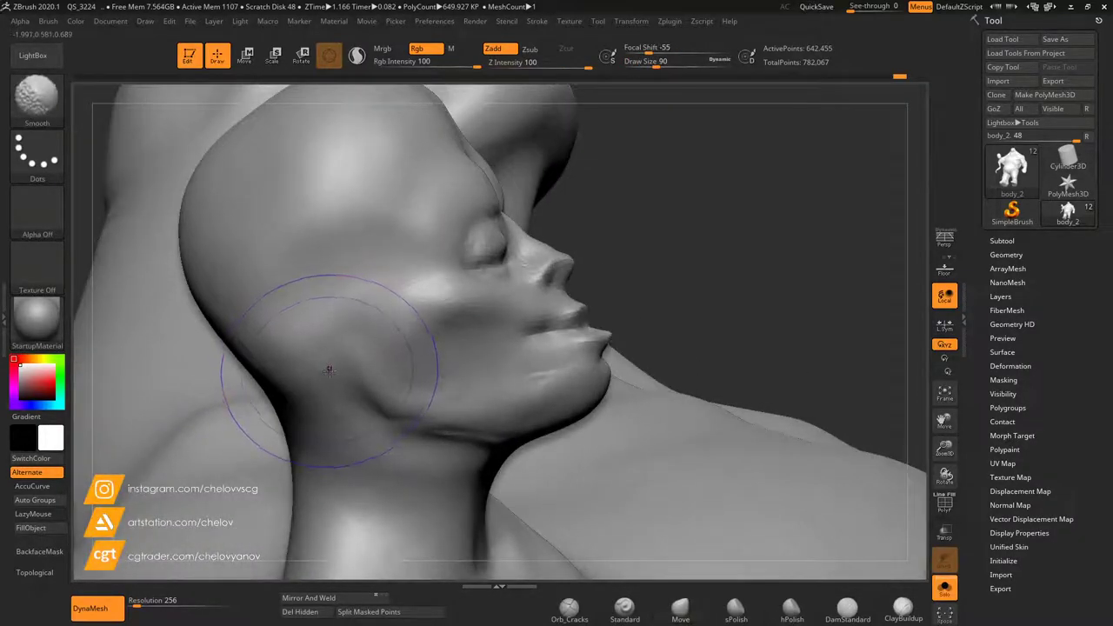
{"action": "left_click_drag", "start_coordinate": [387, 412], "coordinate": [454, 431], "text": "shift"}
Cut the crease between the left jaw and neck of the small head with DamStandard at draw size 31.
{"action": "mouse_move", "coordinate": [658, 253]}
{"action": "left_mouse_down"}
{"action": "mouse_move", "coordinate": [628, 291]}
{"action": "mouse_move", "coordinate": [517, 278]}
{"action": "left_mouse_up"}
{"action": "left_click_drag", "start_coordinate": [661, 300], "coordinate": [571, 318]}
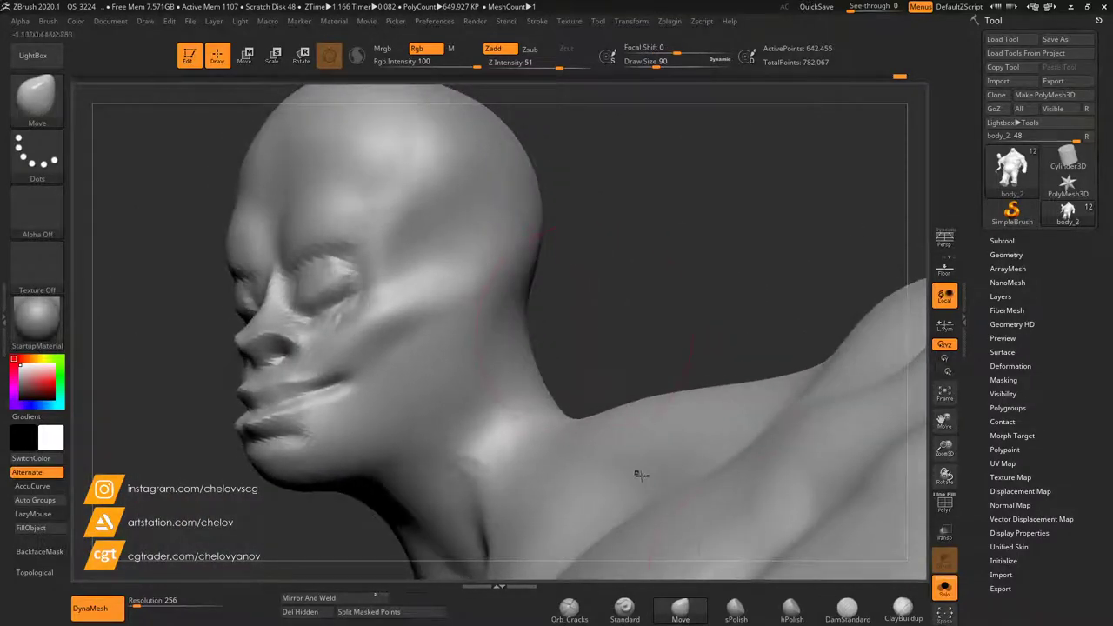
{"action": "left_click", "coordinate": [847, 609]}
{"action": "left_click", "coordinate": [644, 65]}
{"action": "mouse_move", "coordinate": [478, 369]}
{"action": "left_mouse_down"}
{"action": "mouse_move", "coordinate": [427, 442]}
{"action": "mouse_move", "coordinate": [480, 365]}
{"action": "mouse_move", "coordinate": [444, 419]}
{"action": "mouse_move", "coordinate": [374, 464]}
{"action": "mouse_move", "coordinate": [445, 422]}
{"action": "mouse_move", "coordinate": [487, 350]}
{"action": "mouse_move", "coordinate": [440, 410]}
{"action": "mouse_move", "coordinate": [488, 348]}
{"action": "left_mouse_up"}
Build up the left jawline and upper neck of the small head with ClayBuildup at draw size 54 and smooth the transition.
{"action": "left_click", "coordinate": [896, 606]}
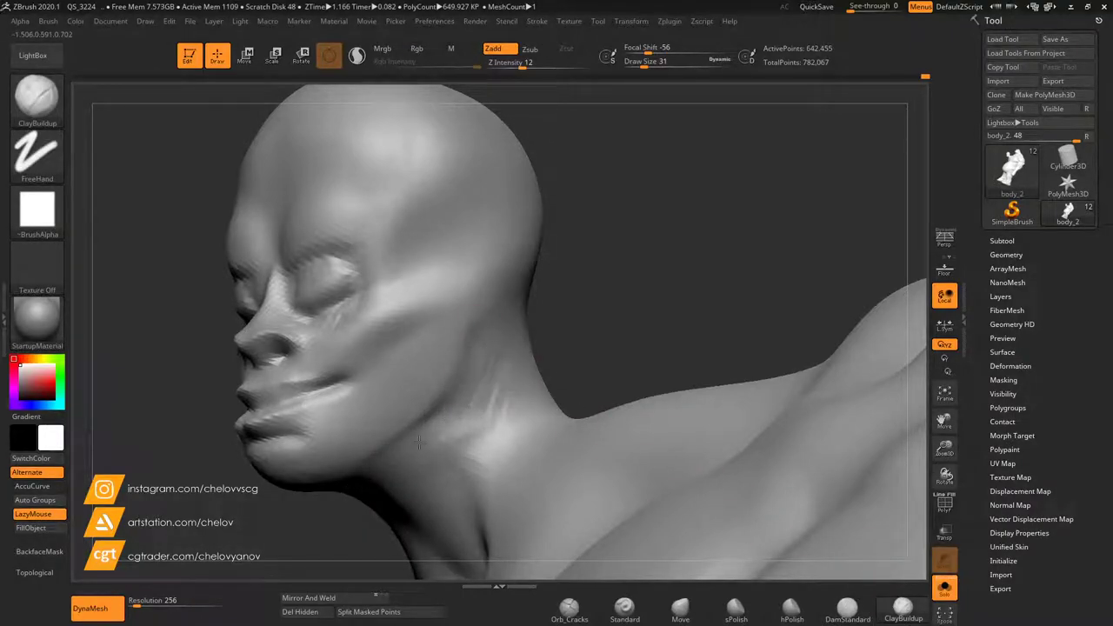
{"action": "left_click", "coordinate": [649, 64]}
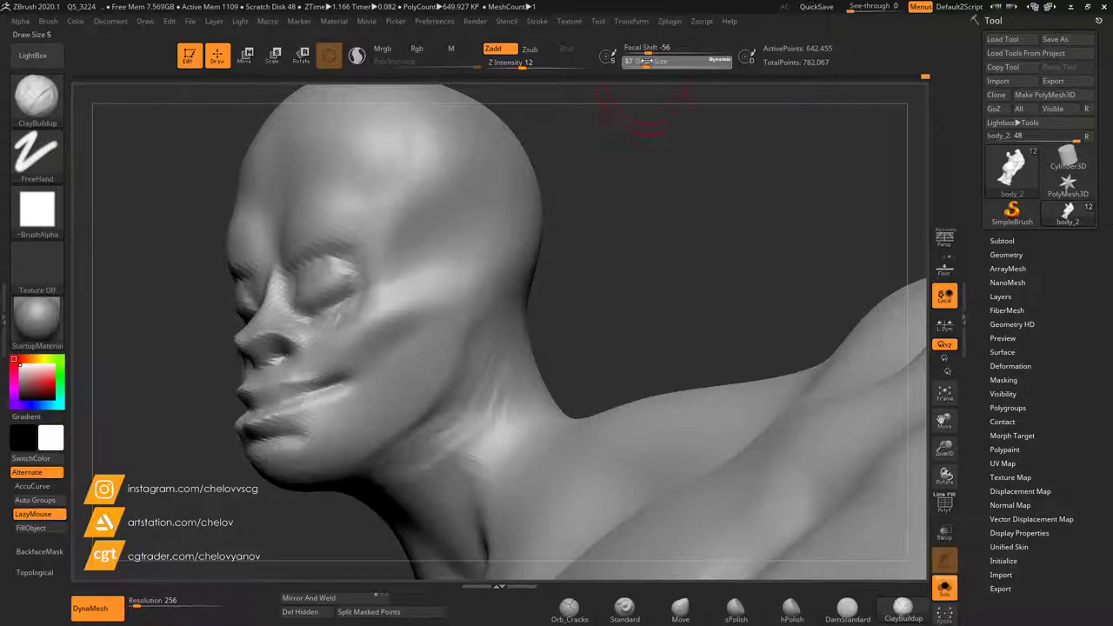
{"action": "mouse_move", "coordinate": [490, 366]}
{"action": "left_mouse_down"}
{"action": "mouse_move", "coordinate": [470, 431]}
{"action": "mouse_move", "coordinate": [426, 459]}
{"action": "left_mouse_up"}
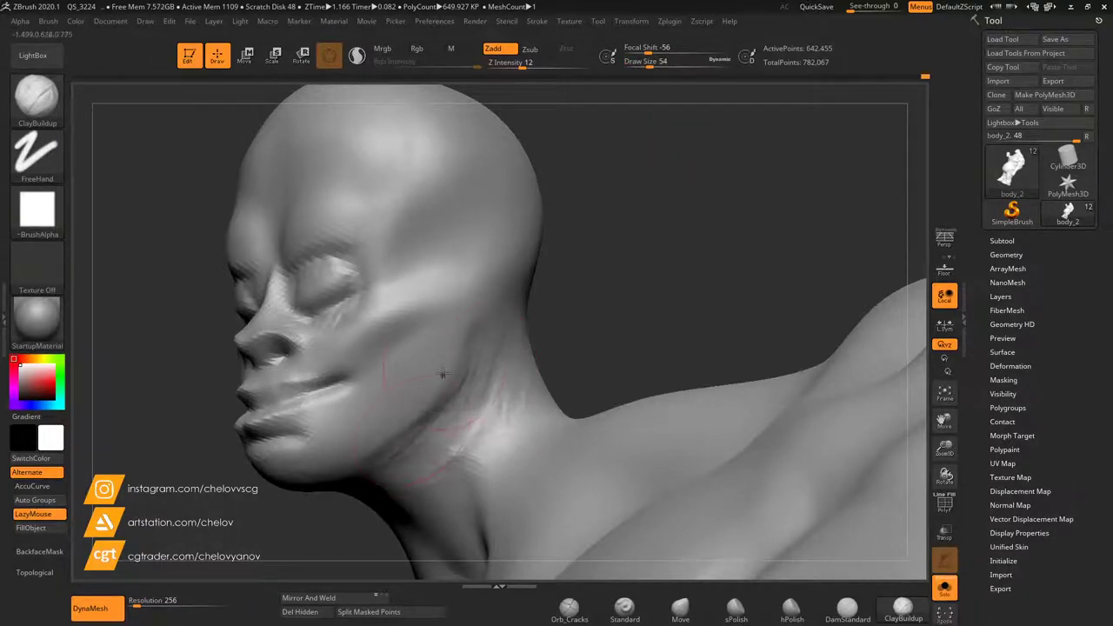
{"action": "left_click_drag", "start_coordinate": [443, 400], "coordinate": [369, 431]}
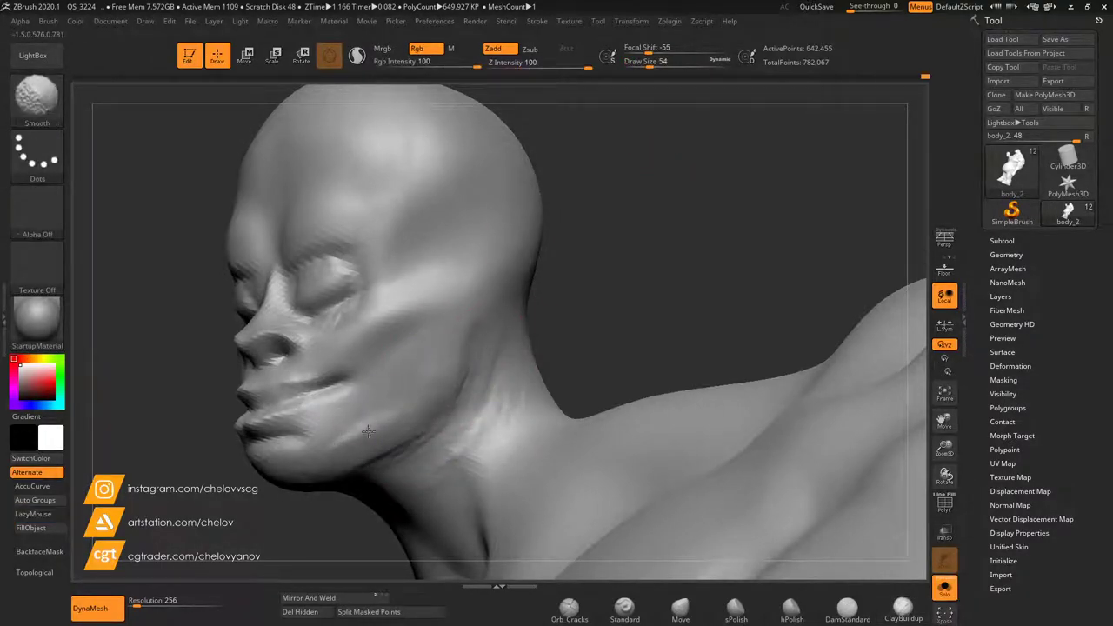
{"action": "left_click_drag", "start_coordinate": [489, 397], "coordinate": [435, 461], "text": "shift"}
Build the neck muscle running from the left jaw to the collarbone with ClayBuildup and smooth it.
{"action": "left_click_drag", "start_coordinate": [944, 448], "coordinate": [945, 418]}
{"action": "mouse_move", "coordinate": [531, 355]}
{"action": "left_mouse_down", "text": "alt"}
{"action": "mouse_move", "coordinate": [600, 211]}
{"action": "mouse_move", "coordinate": [485, 289]}
{"action": "left_mouse_up", "text": "alt"}
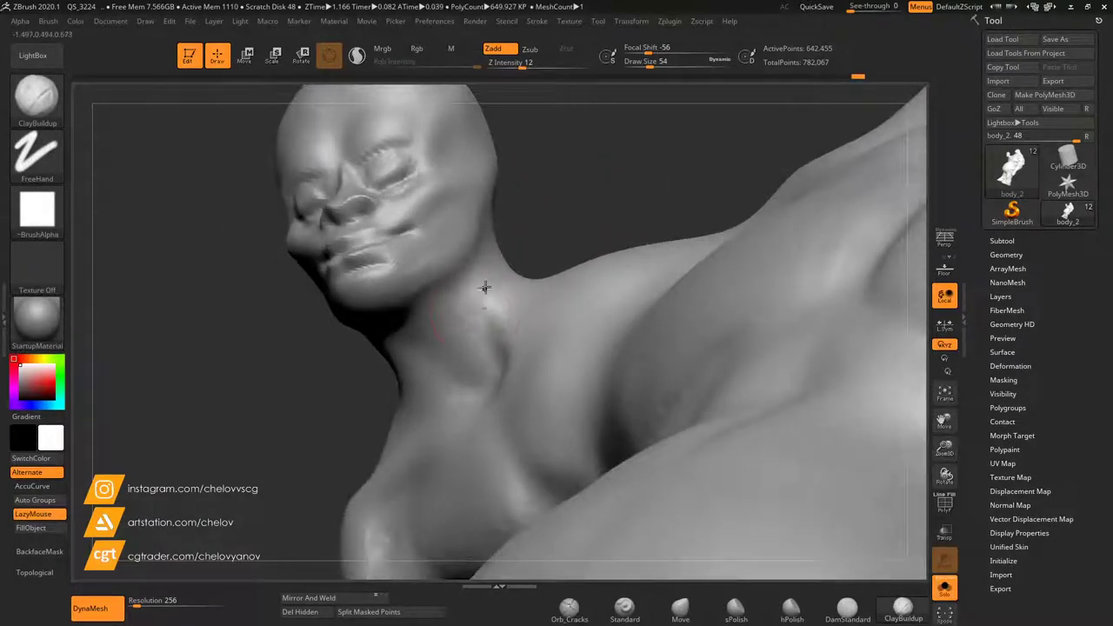
{"action": "left_click_drag", "start_coordinate": [489, 245], "coordinate": [475, 358]}
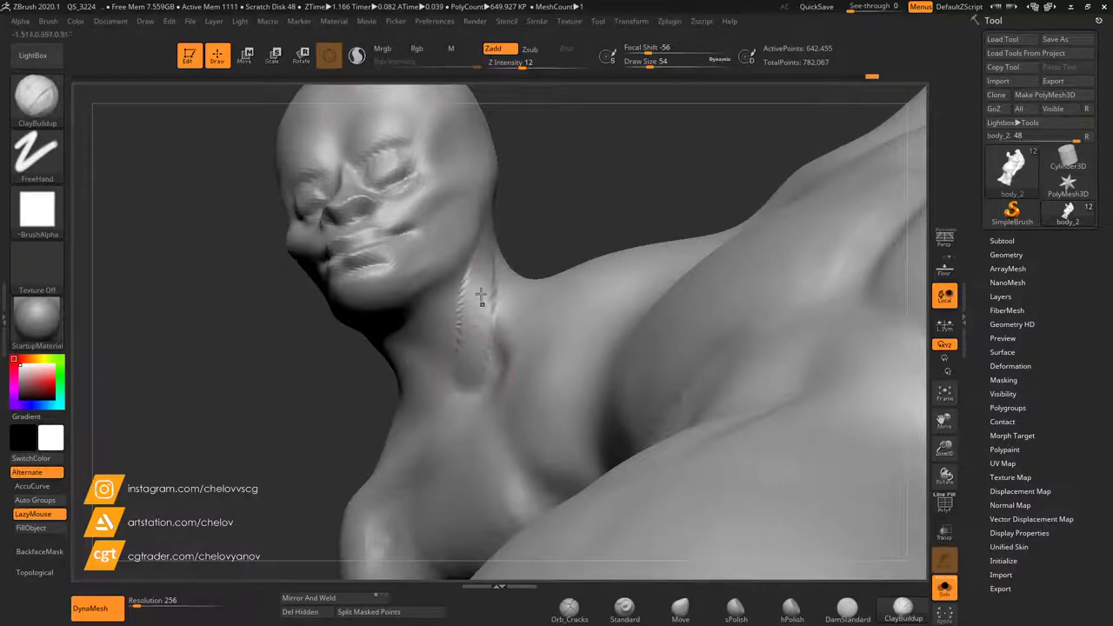
{"action": "mouse_move", "coordinate": [485, 274]}
{"action": "left_mouse_down"}
{"action": "mouse_move", "coordinate": [484, 388]}
{"action": "mouse_move", "coordinate": [497, 381]}
{"action": "left_mouse_up"}
{"action": "mouse_move", "coordinate": [557, 149]}
{"action": "left_mouse_down"}
{"action": "mouse_move", "coordinate": [554, 168]}
{"action": "mouse_move", "coordinate": [572, 172]}
{"action": "left_mouse_up"}
{"action": "left_click_drag", "start_coordinate": [487, 254], "coordinate": [503, 262], "text": "shift"}
Build the matching neck muscle on the right side of the small head's neck with ClayBuildup and smooth it.
{"action": "mouse_move", "coordinate": [277, 357]}
{"action": "left_mouse_down"}
{"action": "mouse_move", "coordinate": [313, 369]}
{"action": "mouse_move", "coordinate": [509, 278]}
{"action": "left_mouse_up"}
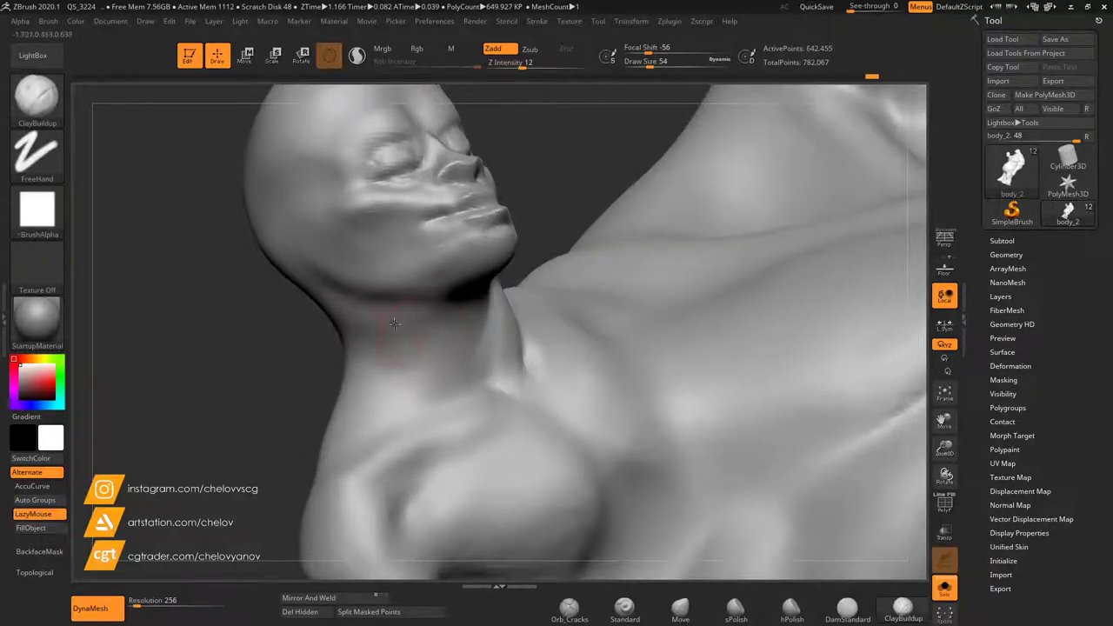
{"action": "left_click_drag", "start_coordinate": [355, 305], "coordinate": [465, 408]}
{"action": "left_click_drag", "start_coordinate": [374, 335], "coordinate": [456, 406]}
{"action": "mouse_move", "coordinate": [343, 289]}
{"action": "left_mouse_down"}
{"action": "mouse_move", "coordinate": [387, 311]}
{"action": "mouse_move", "coordinate": [456, 404]}
{"action": "left_mouse_up"}
{"action": "left_click_drag", "start_coordinate": [365, 304], "coordinate": [453, 400], "text": "shift"}
Add volume to the throat under the small head's chin with ClayBuildup and soften it.
{"action": "left_click_drag", "start_coordinate": [572, 179], "coordinate": [445, 273]}
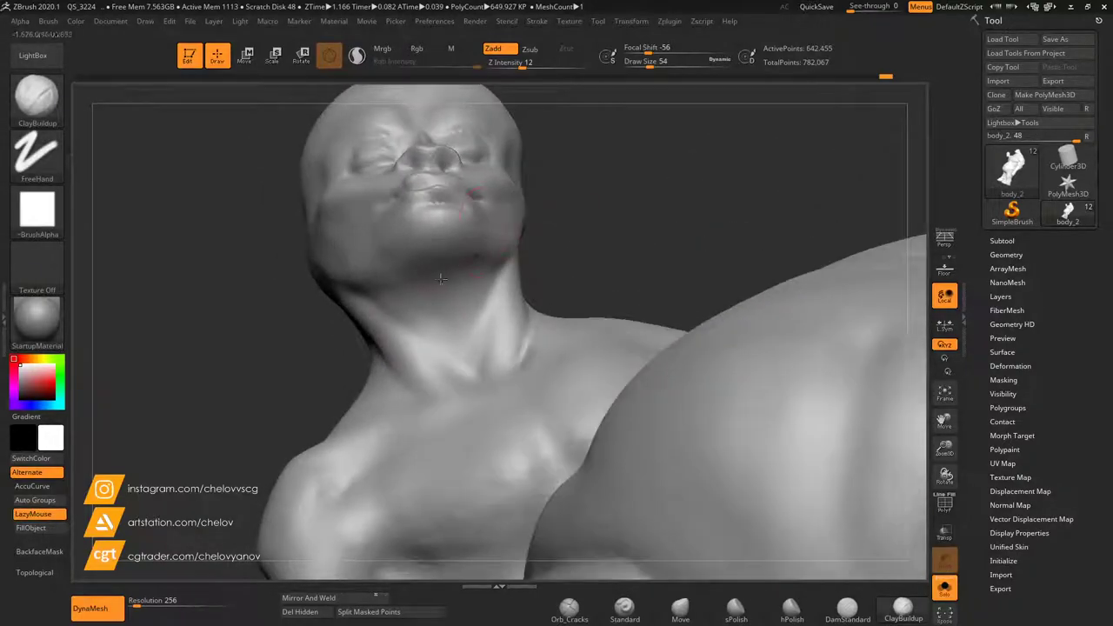
{"action": "left_click_drag", "start_coordinate": [437, 319], "coordinate": [443, 307]}
{"action": "mouse_move", "coordinate": [439, 280]}
{"action": "left_mouse_down"}
{"action": "mouse_move", "coordinate": [449, 338]}
{"action": "mouse_move", "coordinate": [449, 318]}
{"action": "left_mouse_up"}
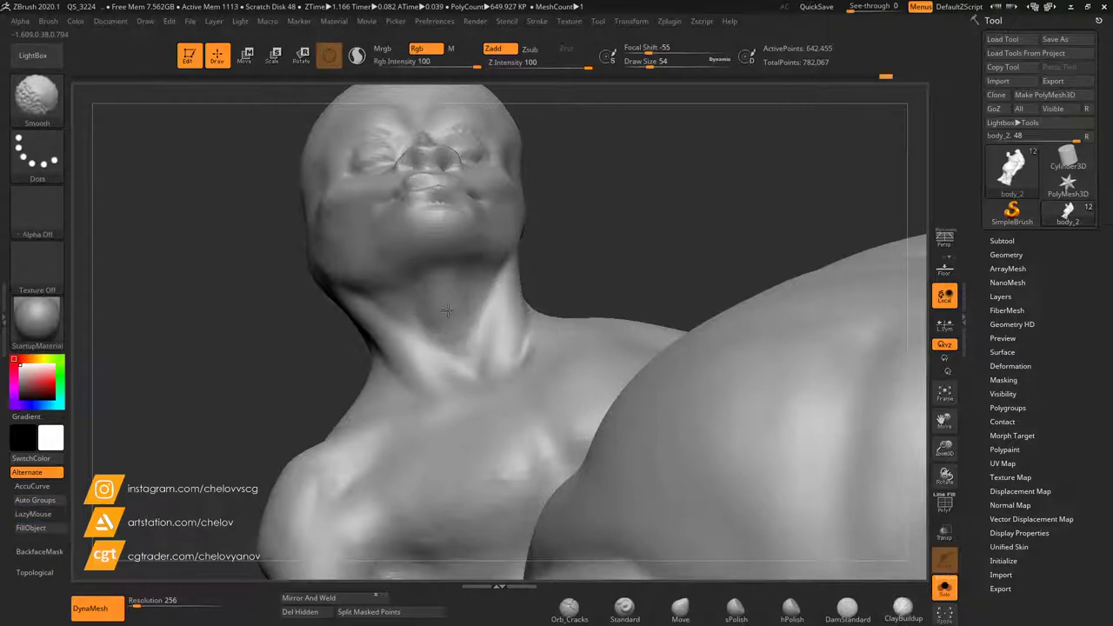
Carve the edges of the left neck muscle with DamStandard and smooth the creases.
{"action": "mouse_move", "coordinate": [506, 355]}
{"action": "right_mouse_down"}
{"action": "mouse_move", "coordinate": [611, 286]}
{"action": "mouse_move", "coordinate": [582, 277]}
{"action": "mouse_move", "coordinate": [681, 323]}
{"action": "right_mouse_up"}
{"action": "left_click", "coordinate": [845, 608]}
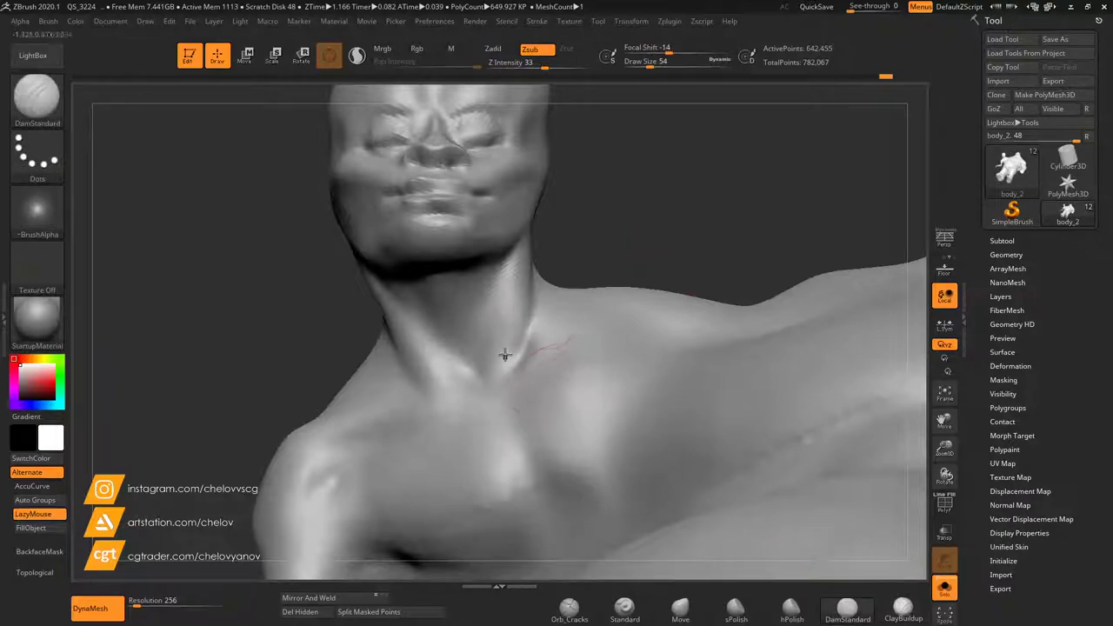
{"action": "left_click_drag", "start_coordinate": [508, 267], "coordinate": [484, 355]}
{"action": "left_click_drag", "start_coordinate": [489, 300], "coordinate": [495, 331], "text": "shift"}
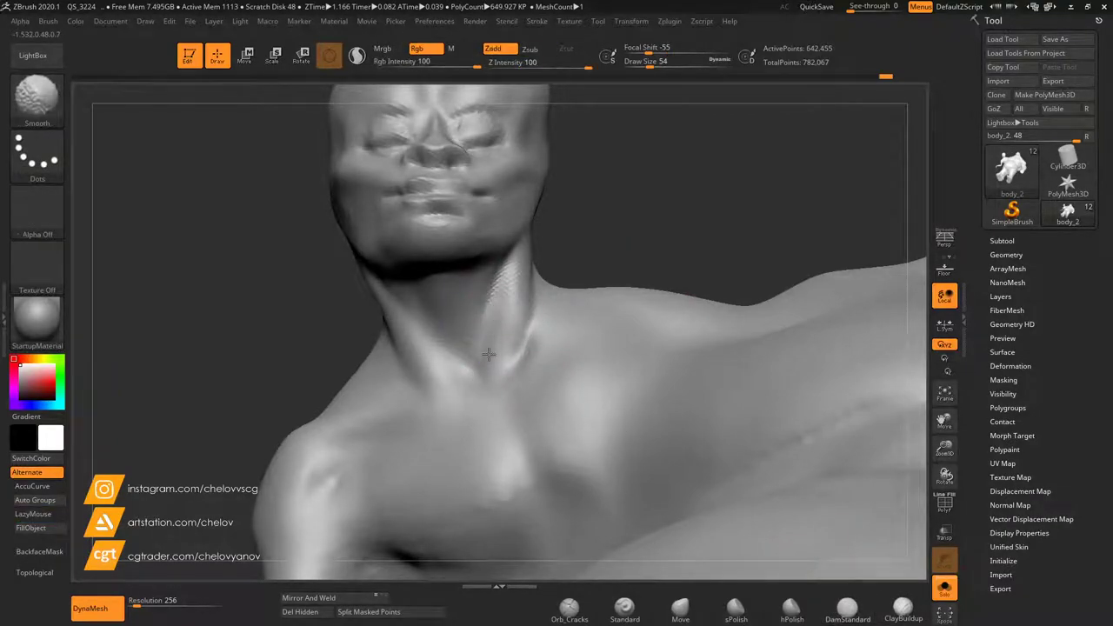
{"action": "right_click_drag", "start_coordinate": [665, 283], "coordinate": [591, 270]}
{"action": "left_click_drag", "start_coordinate": [554, 275], "coordinate": [512, 383]}
{"action": "mouse_move", "coordinate": [541, 300]}
{"action": "left_mouse_down", "text": "shift"}
{"action": "mouse_move", "coordinate": [529, 332]}
{"action": "mouse_move", "coordinate": [541, 287]}
{"action": "left_mouse_up", "text": "shift"}
Build up the back of the small head's neck toward the trapezius with ClayBuildup.
{"action": "right_click_drag", "start_coordinate": [732, 277], "coordinate": [677, 257]}
{"action": "left_click", "coordinate": [902, 608]}
{"action": "right_click_drag", "start_coordinate": [736, 180], "coordinate": [679, 211]}
{"action": "left_click_drag", "start_coordinate": [559, 218], "coordinate": [631, 255]}
{"action": "right_click_drag", "start_coordinate": [630, 255], "coordinate": [608, 206]}
{"action": "mouse_move", "coordinate": [568, 199]}
{"action": "left_mouse_down"}
{"action": "mouse_move", "coordinate": [608, 237]}
{"action": "mouse_move", "coordinate": [642, 247]}
{"action": "mouse_move", "coordinate": [589, 211]}
{"action": "left_mouse_up"}
Cut creases at the base of the small head's neck around the collarbone and trapezius with DamStandard.
{"action": "mouse_move", "coordinate": [409, 335]}
{"action": "right_mouse_down"}
{"action": "mouse_move", "coordinate": [470, 290]}
{"action": "mouse_move", "coordinate": [503, 304]}
{"action": "right_mouse_up"}
{"action": "left_click", "coordinate": [847, 609]}
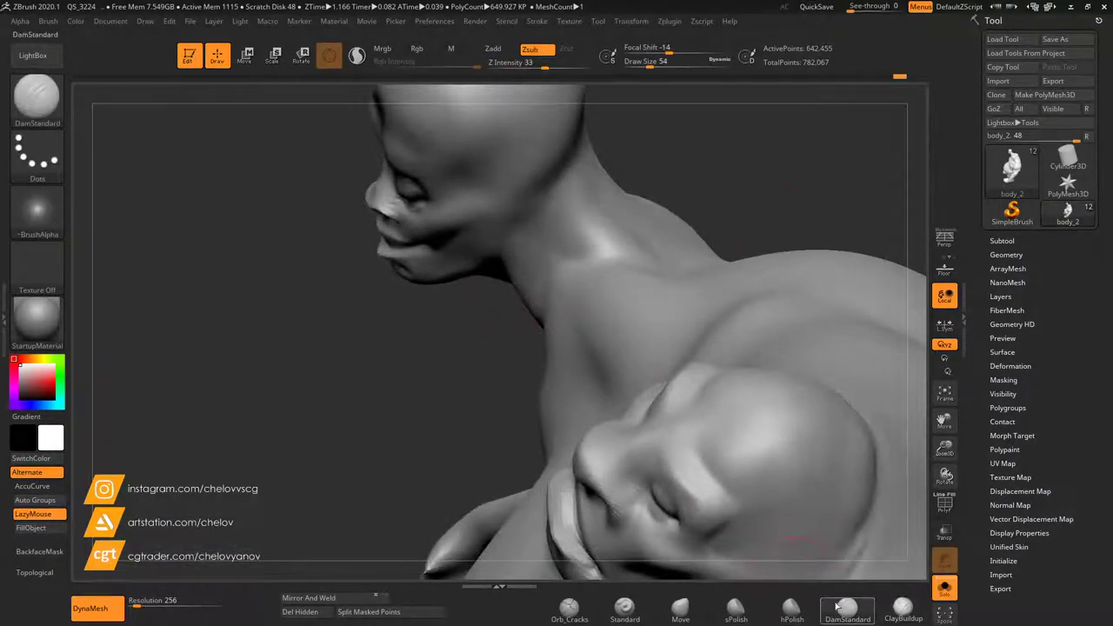
{"action": "right_click_drag", "start_coordinate": [750, 265], "coordinate": [749, 222]}
{"action": "left_click_drag", "start_coordinate": [573, 261], "coordinate": [648, 277]}
{"action": "left_click_drag", "start_coordinate": [577, 259], "coordinate": [587, 348]}
{"action": "right_click_drag", "start_coordinate": [727, 194], "coordinate": [624, 224]}
{"action": "left_click_drag", "start_coordinate": [658, 280], "coordinate": [637, 189]}
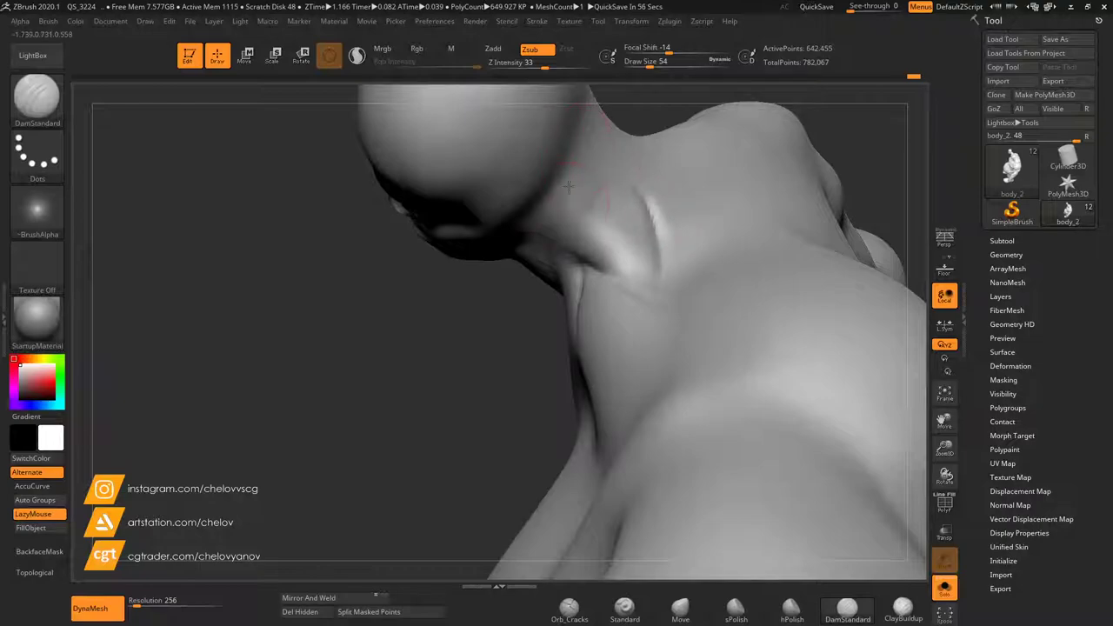
Fill the side of the small head's neck above the collarbone with ClayBuildup and smooth the creases there.
{"action": "left_click", "coordinate": [903, 609]}
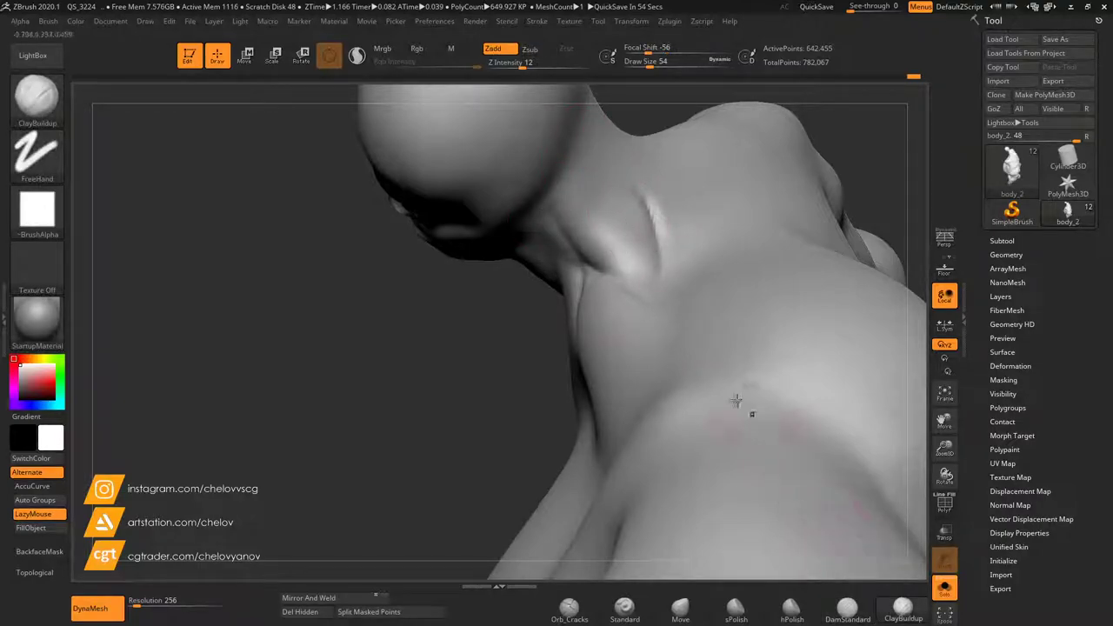
{"action": "mouse_move", "coordinate": [583, 195]}
{"action": "left_mouse_down"}
{"action": "mouse_move", "coordinate": [611, 228]}
{"action": "mouse_move", "coordinate": [627, 220]}
{"action": "mouse_move", "coordinate": [611, 233]}
{"action": "mouse_move", "coordinate": [639, 266]}
{"action": "left_mouse_up"}
{"action": "left_click_drag", "start_coordinate": [488, 333], "coordinate": [532, 344]}
{"action": "mouse_move", "coordinate": [632, 291]}
{"action": "left_mouse_down"}
{"action": "mouse_move", "coordinate": [634, 323]}
{"action": "mouse_move", "coordinate": [675, 323]}
{"action": "mouse_move", "coordinate": [689, 366]}
{"action": "mouse_move", "coordinate": [670, 398]}
{"action": "mouse_move", "coordinate": [717, 370]}
{"action": "mouse_move", "coordinate": [622, 324]}
{"action": "left_mouse_up"}
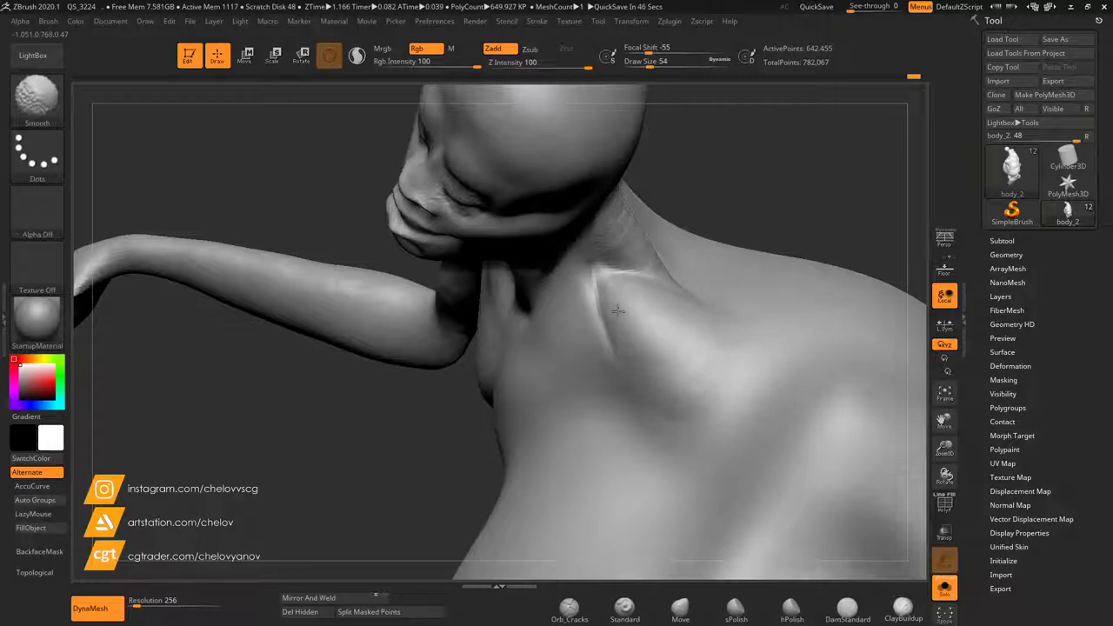
{"action": "left_click_drag", "start_coordinate": [637, 211], "coordinate": [626, 265], "text": "shift"}
Build up the left collarbone and upper chest below the small head's neck with ClayBuildup.
{"action": "mouse_move", "coordinate": [713, 151]}
{"action": "left_mouse_down"}
{"action": "mouse_move", "coordinate": [742, 119]}
{"action": "mouse_move", "coordinate": [728, 159]}
{"action": "mouse_move", "coordinate": [643, 272]}
{"action": "left_mouse_up"}
{"action": "left_click", "coordinate": [902, 607]}
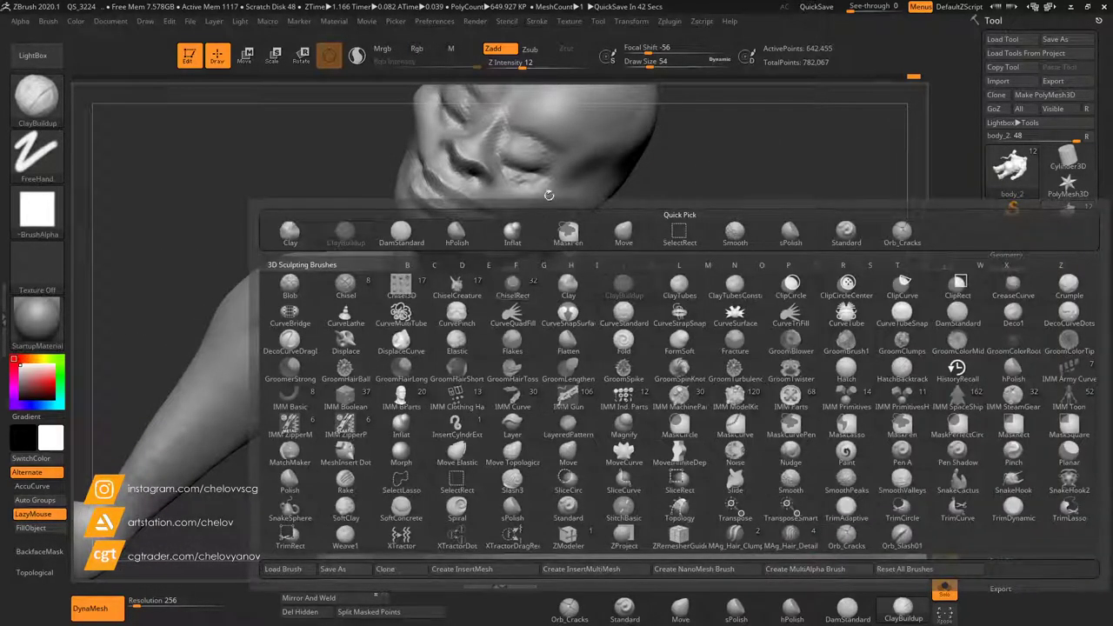
{"action": "left_click_drag", "start_coordinate": [684, 245], "coordinate": [667, 287]}
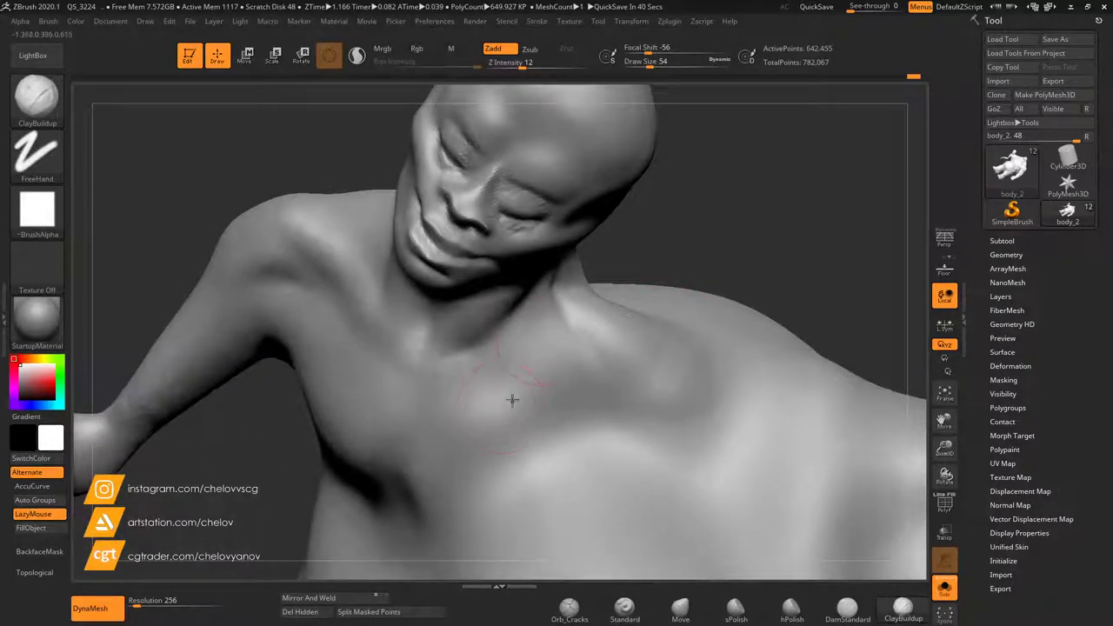
{"action": "mouse_move", "coordinate": [556, 331]}
{"action": "left_mouse_down"}
{"action": "mouse_move", "coordinate": [556, 374]}
{"action": "mouse_move", "coordinate": [527, 348]}
{"action": "mouse_move", "coordinate": [538, 311]}
{"action": "mouse_move", "coordinate": [510, 335]}
{"action": "mouse_move", "coordinate": [560, 353]}
{"action": "mouse_move", "coordinate": [522, 326]}
{"action": "mouse_move", "coordinate": [567, 385]}
{"action": "mouse_move", "coordinate": [574, 361]}
{"action": "left_mouse_up"}
{"action": "mouse_move", "coordinate": [693, 269]}
{"action": "left_mouse_down"}
{"action": "mouse_move", "coordinate": [671, 278]}
{"action": "mouse_move", "coordinate": [693, 267]}
{"action": "left_mouse_up"}
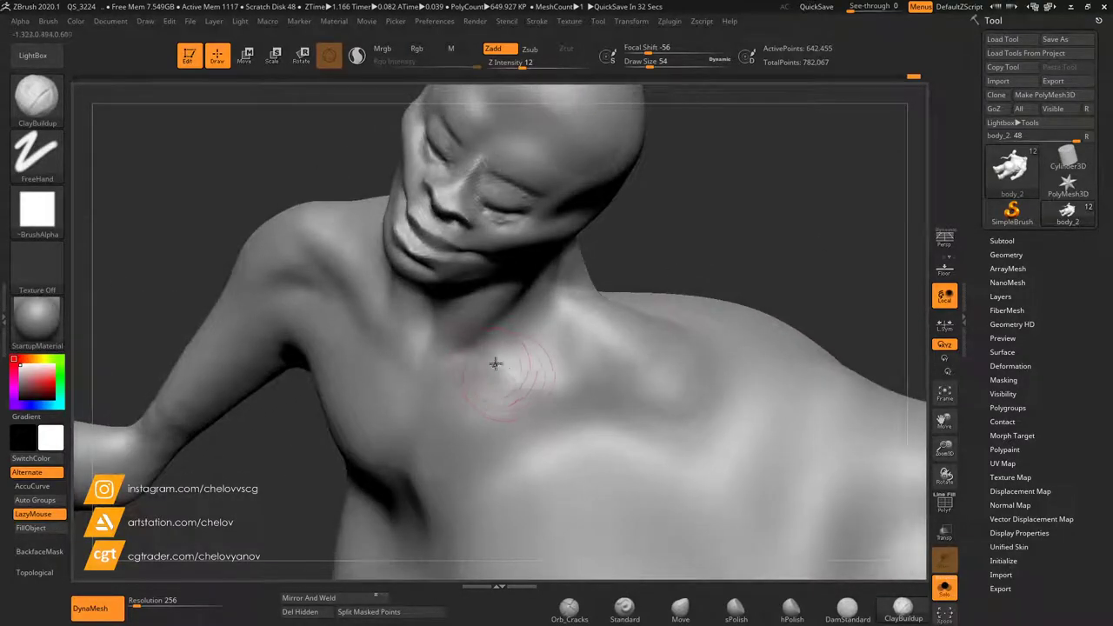
Build up both collarbones and the base of the small head's neck with ClayBuildup and smooth the new forms.
{"action": "mouse_move", "coordinate": [451, 374]}
{"action": "left_mouse_down"}
{"action": "mouse_move", "coordinate": [543, 364]}
{"action": "mouse_move", "coordinate": [584, 375]}
{"action": "mouse_move", "coordinate": [452, 400]}
{"action": "mouse_move", "coordinate": [507, 383]}
{"action": "mouse_move", "coordinate": [483, 401]}
{"action": "mouse_move", "coordinate": [448, 385]}
{"action": "left_mouse_up"}
{"action": "left_click_drag", "start_coordinate": [626, 269], "coordinate": [687, 264]}
{"action": "mouse_move", "coordinate": [391, 363]}
{"action": "left_mouse_down"}
{"action": "mouse_move", "coordinate": [346, 286]}
{"action": "mouse_move", "coordinate": [264, 225]}
{"action": "mouse_move", "coordinate": [304, 243]}
{"action": "mouse_move", "coordinate": [294, 230]}
{"action": "left_mouse_up"}
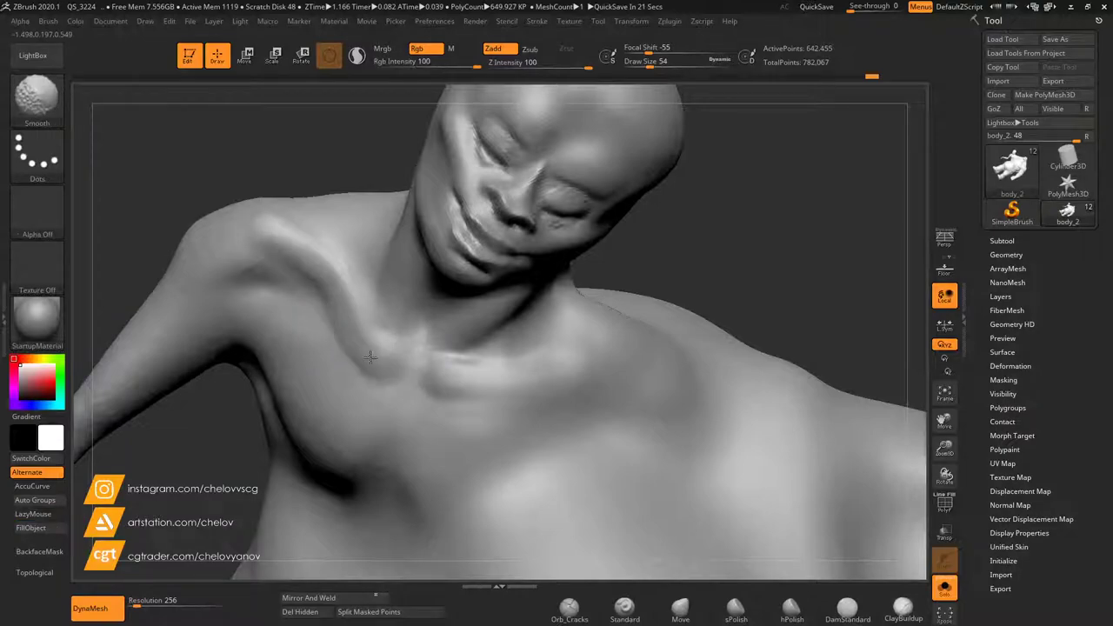
{"action": "left_click_drag", "start_coordinate": [910, 383], "coordinate": [816, 191], "text": "alt"}
{"action": "left_click_drag", "start_coordinate": [597, 254], "coordinate": [467, 287], "text": "shift"}
Cut a crease along the upper and inner edge of the shoulder blade on the small head's side with DamStandard and soften it.
{"action": "left_click_drag", "start_coordinate": [943, 422], "coordinate": [976, 339]}
{"action": "mouse_move", "coordinate": [747, 216]}
{"action": "left_mouse_down"}
{"action": "mouse_move", "coordinate": [722, 221]}
{"action": "mouse_move", "coordinate": [752, 215]}
{"action": "left_mouse_up"}
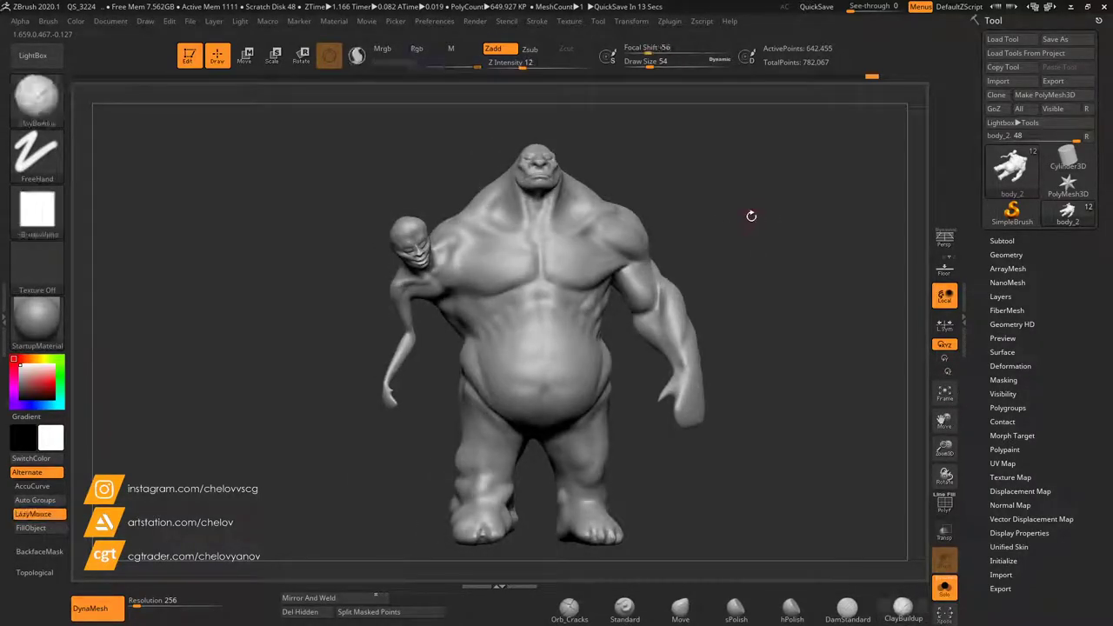
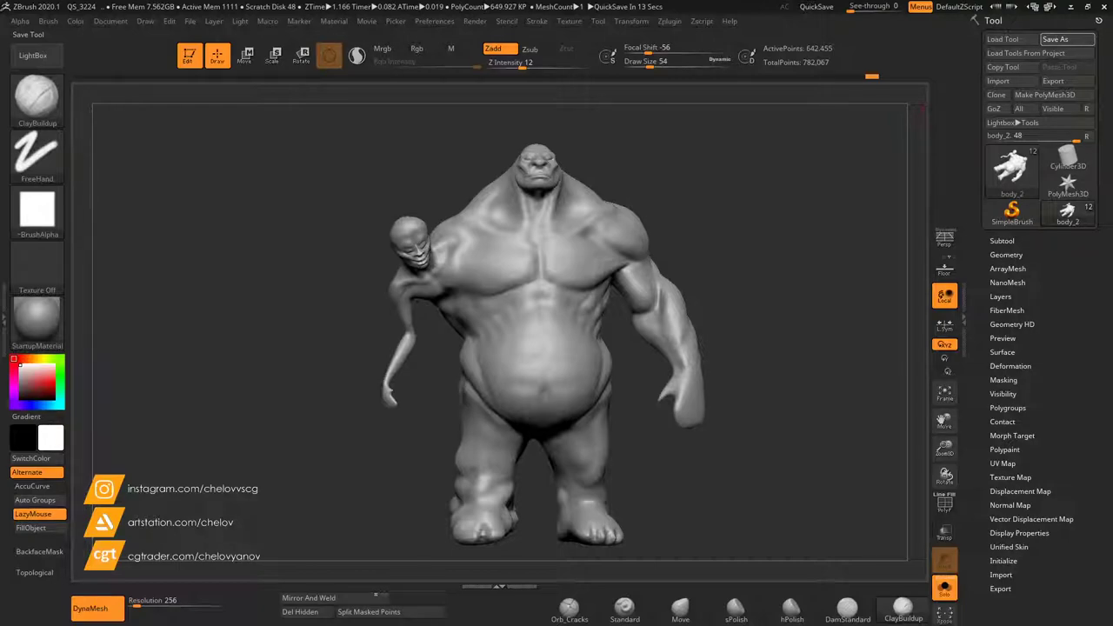
{"action": "left_click_drag", "start_coordinate": [801, 228], "coordinate": [711, 239]}
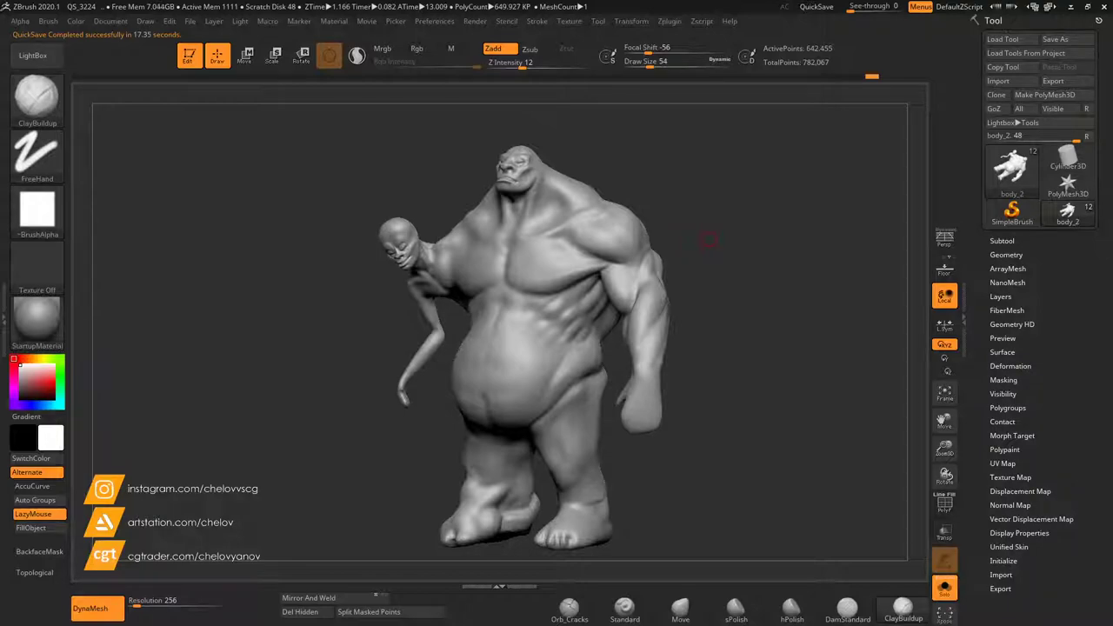
{"action": "left_click_drag", "start_coordinate": [685, 341], "coordinate": [755, 348]}
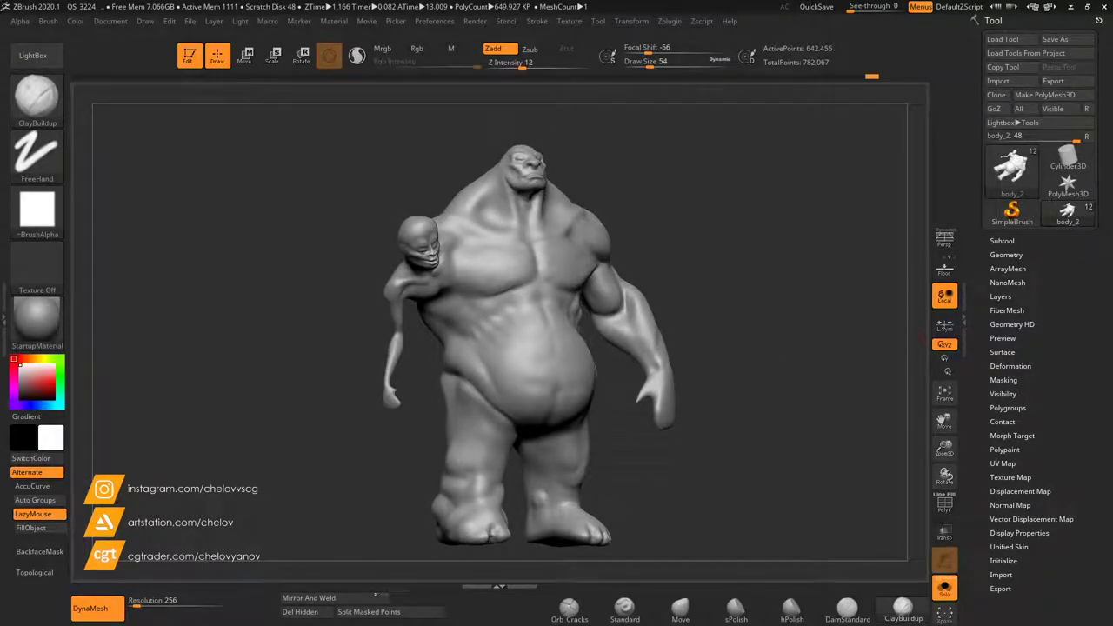
{"action": "mouse_move", "coordinate": [715, 323]}
{"action": "left_mouse_down"}
{"action": "mouse_move", "coordinate": [696, 316]}
{"action": "mouse_move", "coordinate": [698, 306]}
{"action": "mouse_move", "coordinate": [745, 286]}
{"action": "mouse_move", "coordinate": [807, 285]}
{"action": "mouse_move", "coordinate": [587, 306]}
{"action": "left_mouse_up"}
{"action": "mouse_move", "coordinate": [944, 421]}
{"action": "left_mouse_down"}
{"action": "mouse_move", "coordinate": [955, 472]}
{"action": "mouse_move", "coordinate": [1087, 425]}
{"action": "mouse_move", "coordinate": [1097, 354]}
{"action": "mouse_move", "coordinate": [1089, 409]}
{"action": "left_mouse_up"}
{"action": "mouse_move", "coordinate": [945, 448]}
{"action": "left_mouse_down"}
{"action": "mouse_move", "coordinate": [944, 426]}
{"action": "mouse_move", "coordinate": [944, 490]}
{"action": "left_mouse_up"}
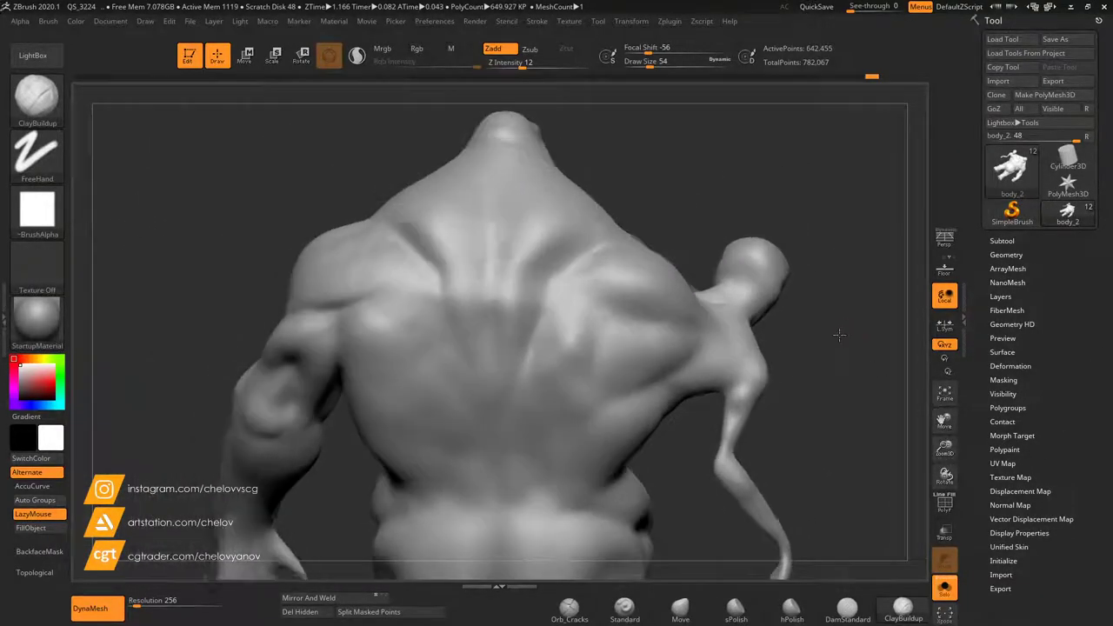
{"action": "left_click", "coordinate": [847, 607]}
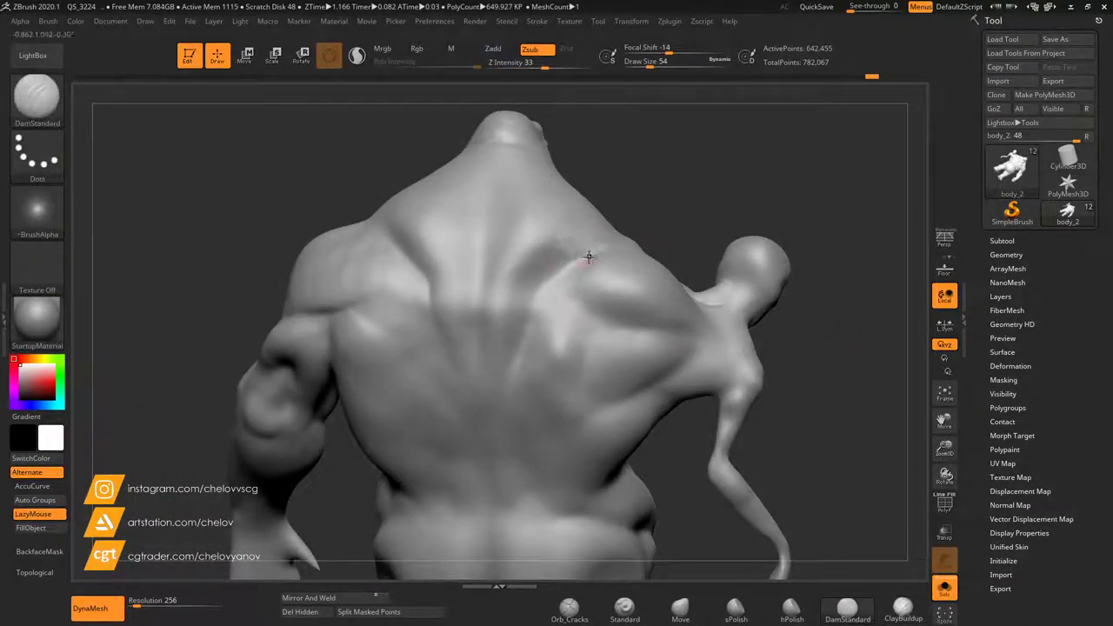
{"action": "left_click_drag", "start_coordinate": [561, 258], "coordinate": [531, 294]}
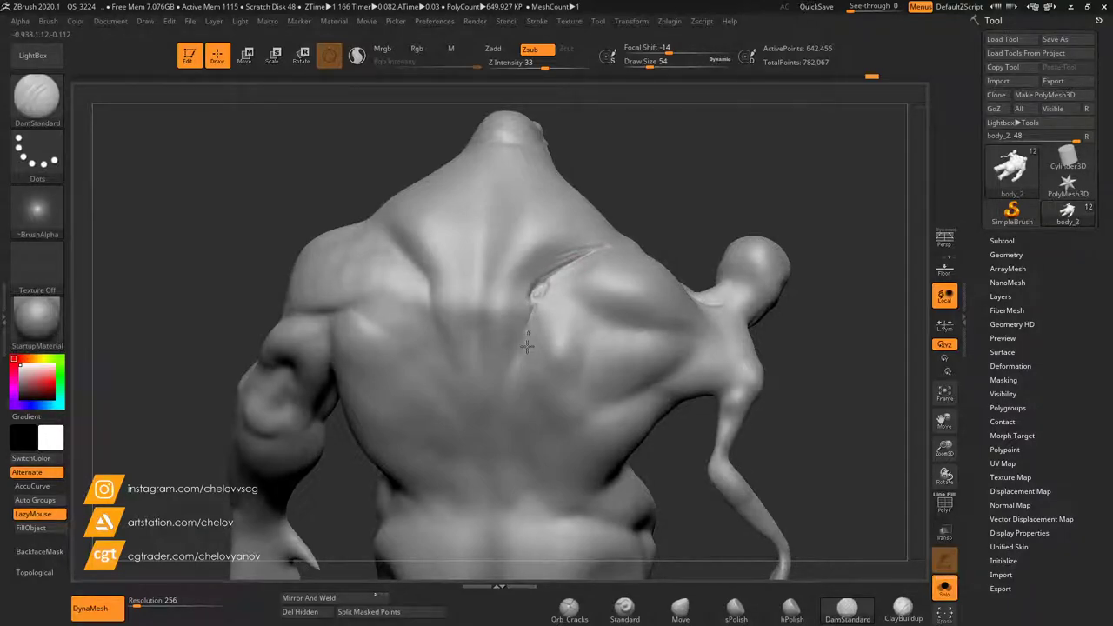
{"action": "left_click_drag", "start_coordinate": [521, 353], "coordinate": [502, 389]}
{"action": "mouse_move", "coordinate": [575, 251]}
{"action": "left_mouse_down", "text": "shift"}
{"action": "mouse_move", "coordinate": [595, 246]}
{"action": "mouse_move", "coordinate": [558, 271]}
{"action": "mouse_move", "coordinate": [519, 363]}
{"action": "left_mouse_up", "text": "shift"}
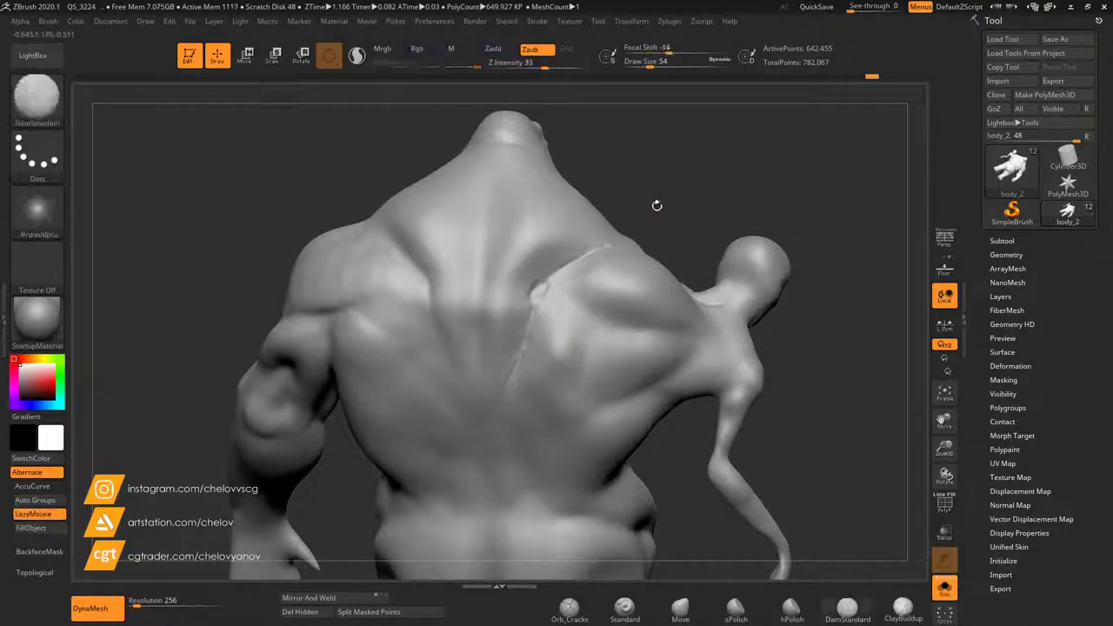
Cut the matching trapezius crease beside the opposite shoulder blade with DamStandard at draw size 104 and Z intensity 22.
{"action": "left_click", "coordinate": [658, 64]}
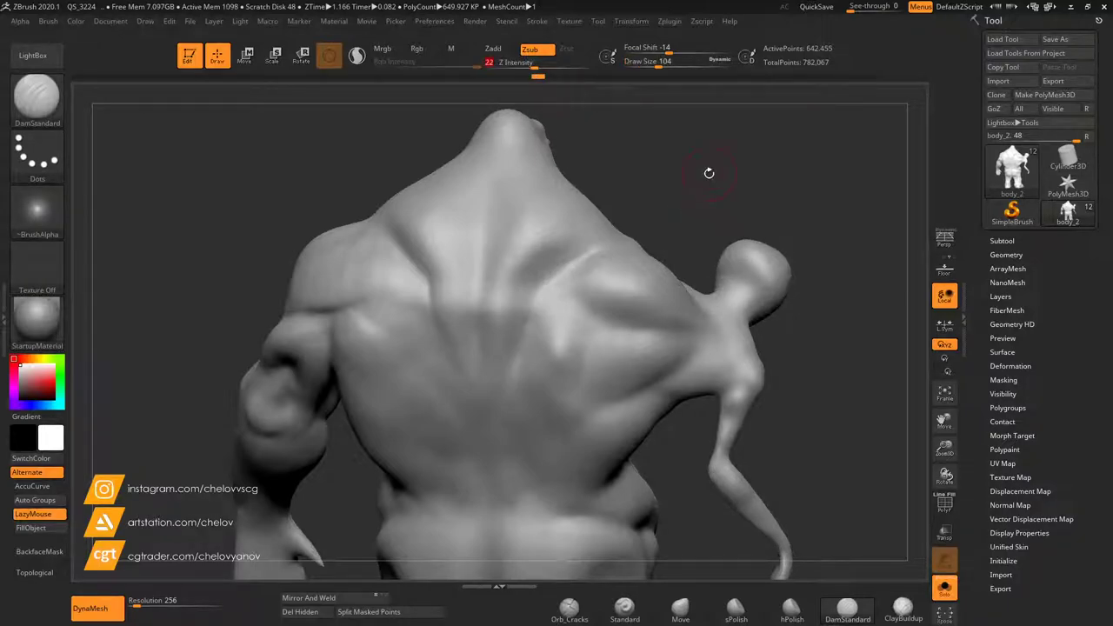
{"action": "left_click", "coordinate": [553, 78]}
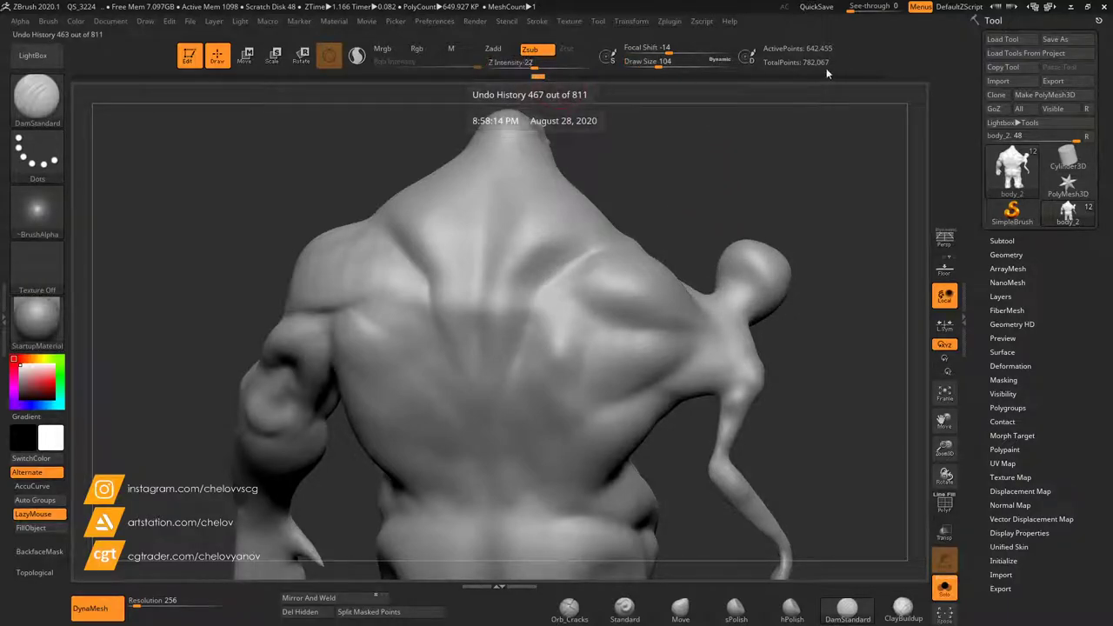
{"action": "left_click", "coordinate": [881, 77]}
{"action": "left_click_drag", "start_coordinate": [544, 67], "coordinate": [527, 67]}
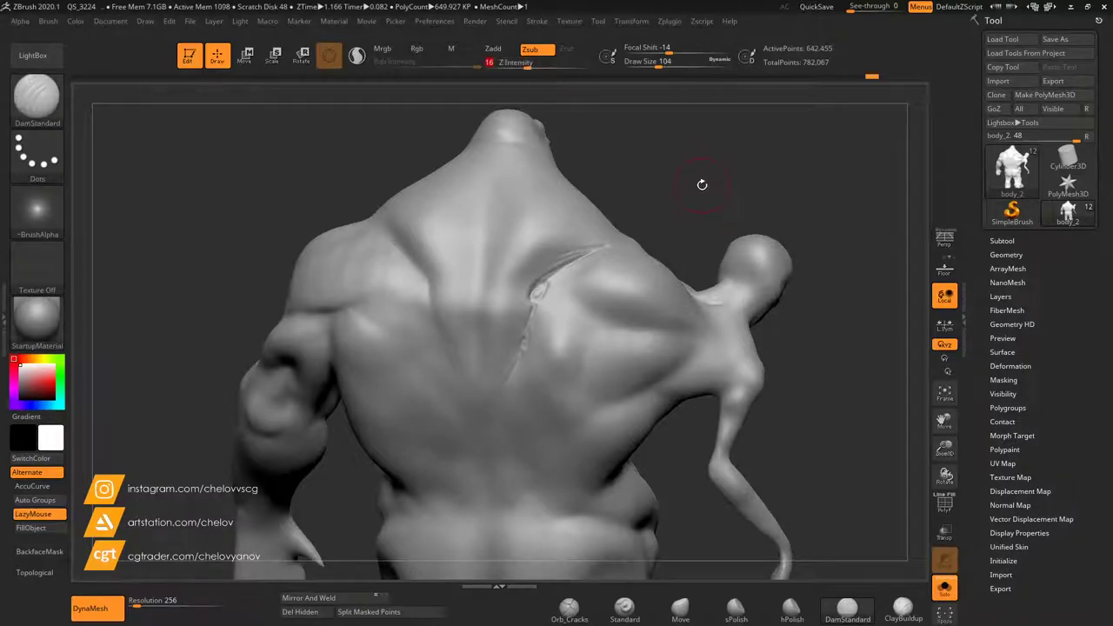
{"action": "left_click_drag", "start_coordinate": [331, 149], "coordinate": [388, 165]}
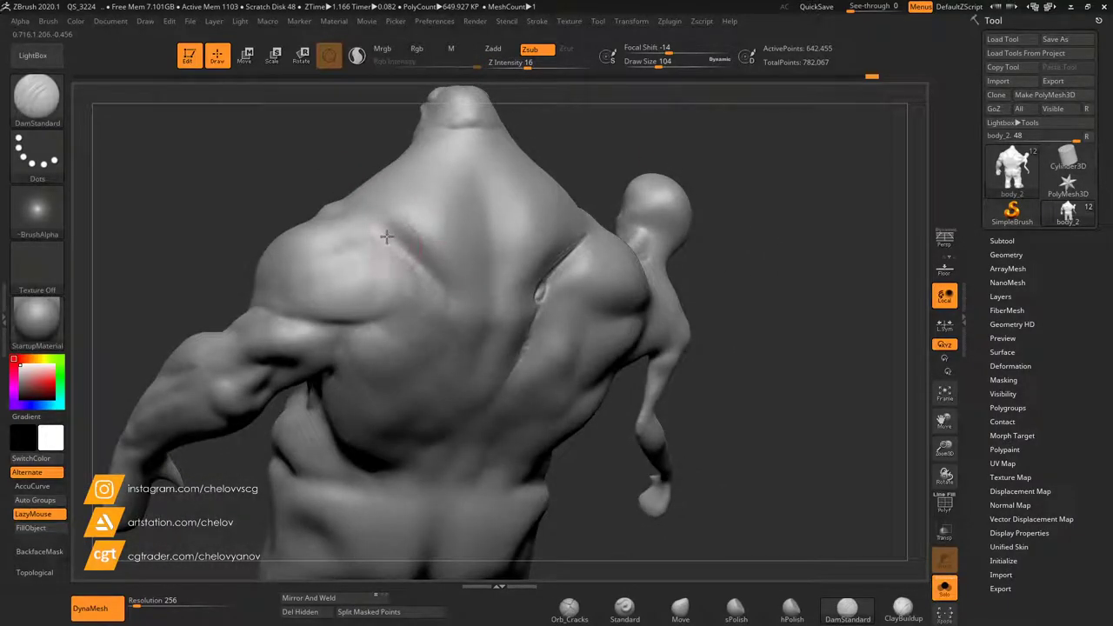
{"action": "left_click_drag", "start_coordinate": [384, 238], "coordinate": [415, 265]}
{"action": "left_click_drag", "start_coordinate": [760, 453], "coordinate": [675, 384]}
{"action": "left_click_drag", "start_coordinate": [382, 234], "coordinate": [423, 272]}
{"action": "left_click_drag", "start_coordinate": [529, 62], "coordinate": [537, 63]}
{"action": "left_click_drag", "start_coordinate": [405, 261], "coordinate": [444, 299]}
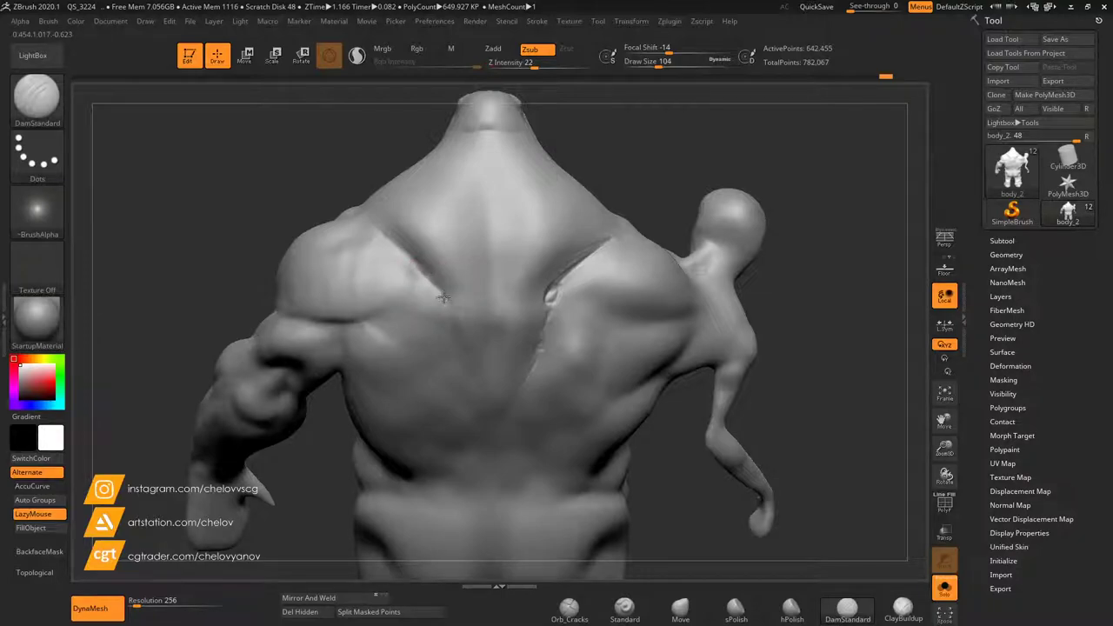
Reduce the draw size to 83, extend the crease on the large arm's side down the back, and smooth both shoulder-blade creases.
{"action": "left_click_drag", "start_coordinate": [659, 62], "coordinate": [655, 63]}
{"action": "left_click_drag", "start_coordinate": [626, 163], "coordinate": [638, 153]}
{"action": "key", "text": "shift"}
{"action": "left_click_drag", "start_coordinate": [572, 262], "coordinate": [539, 348], "text": "shift"}
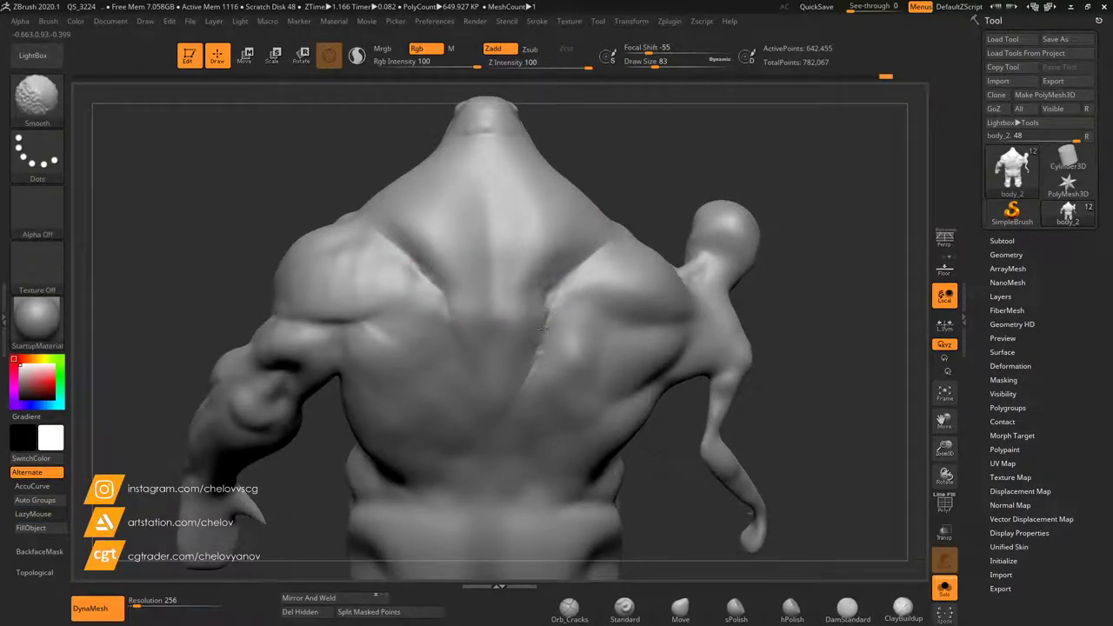
{"action": "mouse_move", "coordinate": [452, 305]}
{"action": "left_mouse_down"}
{"action": "mouse_move", "coordinate": [432, 287]}
{"action": "mouse_move", "coordinate": [444, 295]}
{"action": "left_mouse_up"}
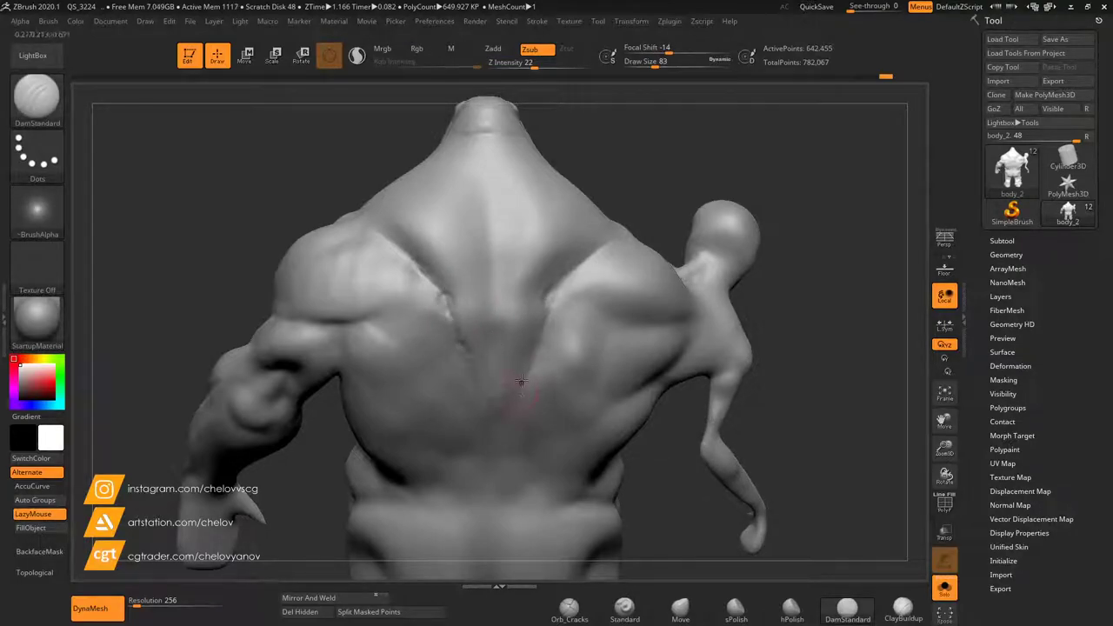
{"action": "key", "text": "shift"}
{"action": "left_click_drag", "start_coordinate": [476, 379], "coordinate": [444, 306], "text": "shift"}
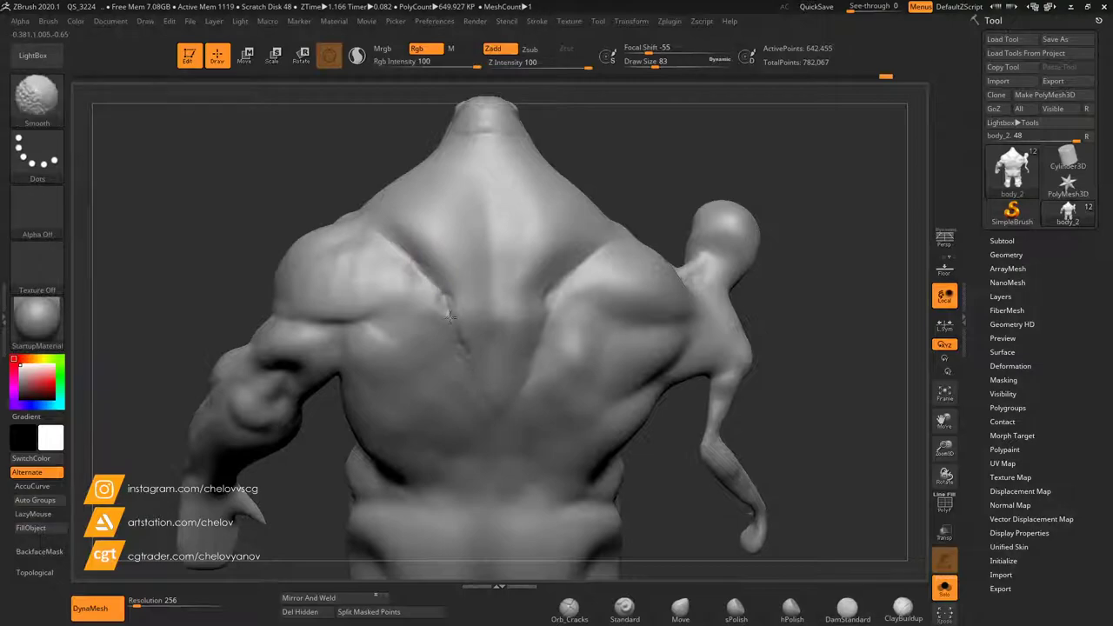
Carve the spine groove from the nape down between the shoulder blades with DamStandard and smooth its upper part.
{"action": "left_click_drag", "start_coordinate": [737, 412], "coordinate": [539, 328]}
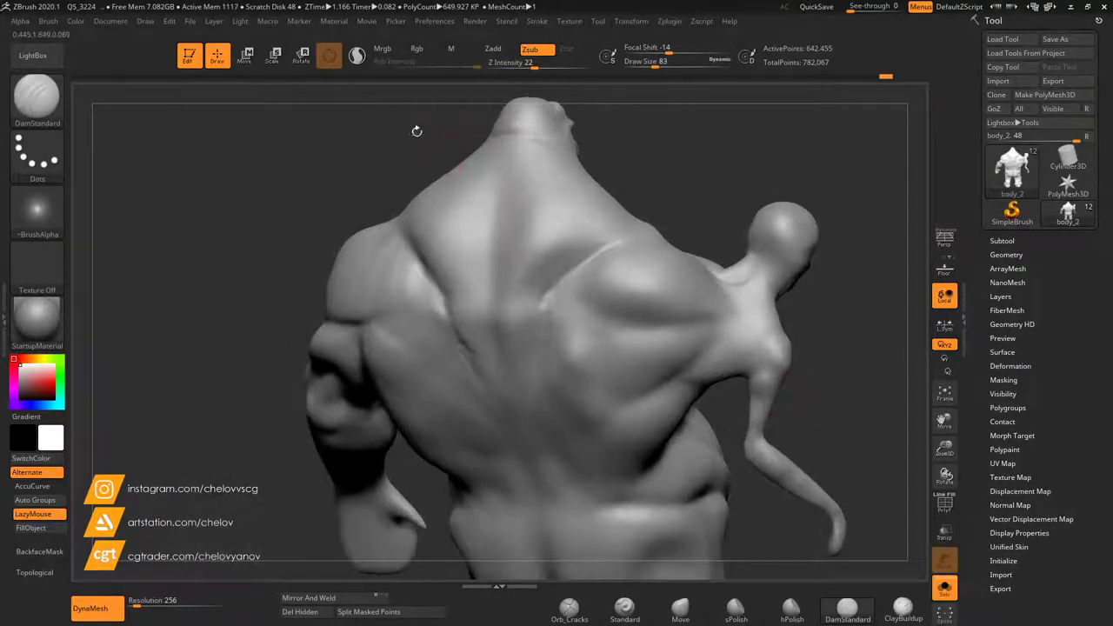
{"action": "left_click_drag", "start_coordinate": [420, 137], "coordinate": [554, 208]}
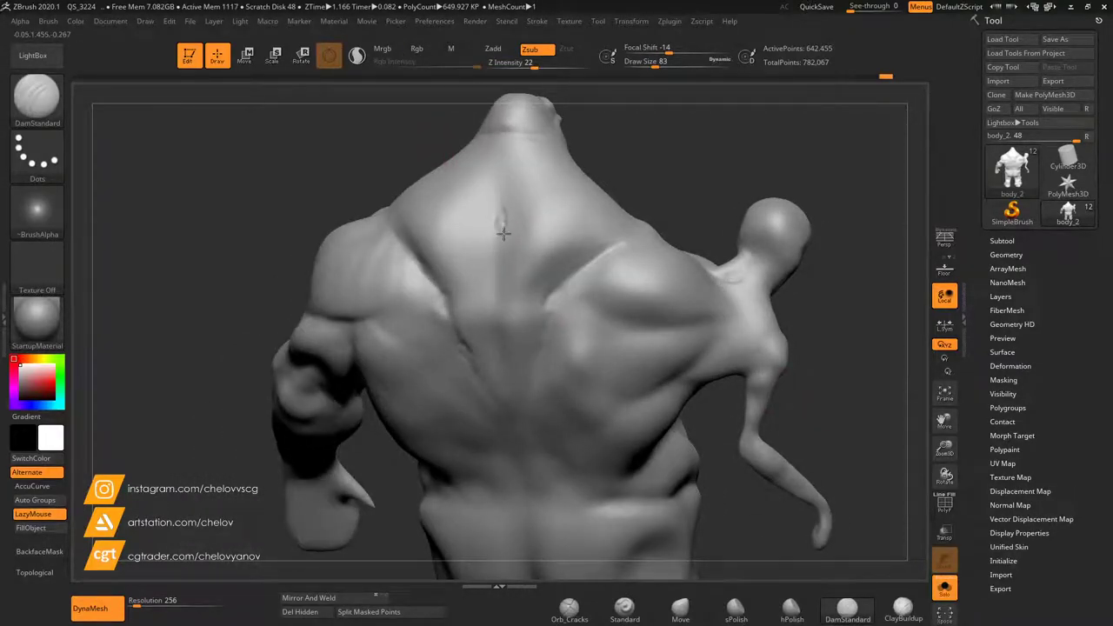
{"action": "left_click_drag", "start_coordinate": [374, 165], "coordinate": [388, 173]}
{"action": "left_click_drag", "start_coordinate": [501, 251], "coordinate": [498, 310]}
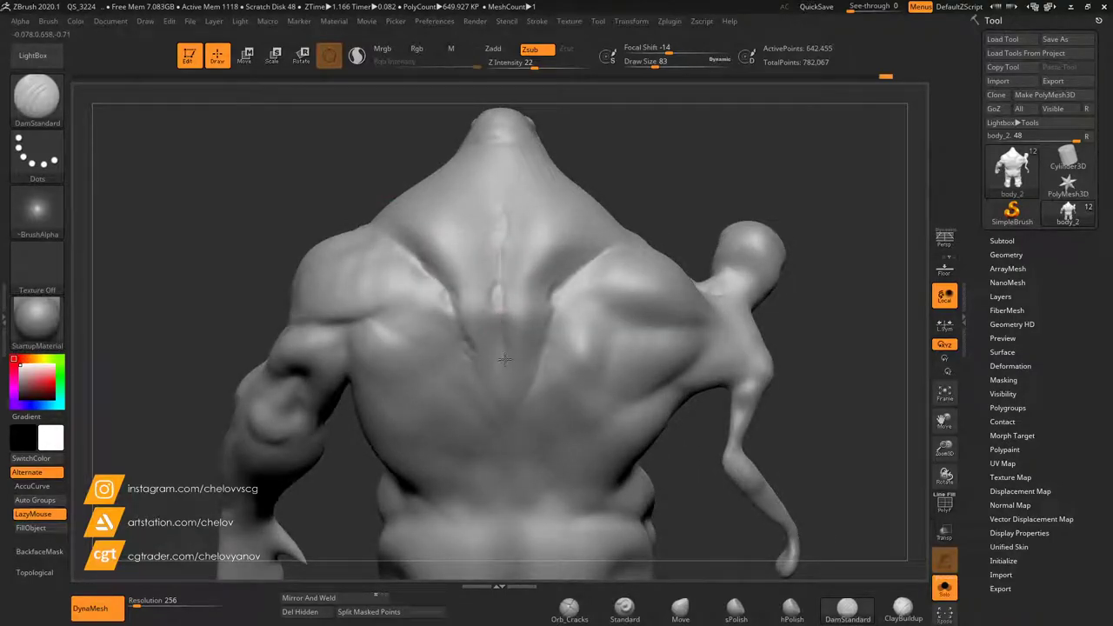
{"action": "mouse_move", "coordinate": [501, 267]}
{"action": "left_mouse_down", "text": "shift"}
{"action": "mouse_move", "coordinate": [496, 293]}
{"action": "mouse_move", "coordinate": [497, 249]}
{"action": "left_mouse_up", "text": "shift"}
{"action": "left_click_drag", "start_coordinate": [577, 131], "coordinate": [569, 170]}
{"action": "left_click_drag", "start_coordinate": [504, 153], "coordinate": [500, 198]}
{"action": "left_click_drag", "start_coordinate": [504, 145], "coordinate": [494, 239], "text": "shift"}
{"action": "left_click_drag", "start_coordinate": [619, 196], "coordinate": [659, 142]}
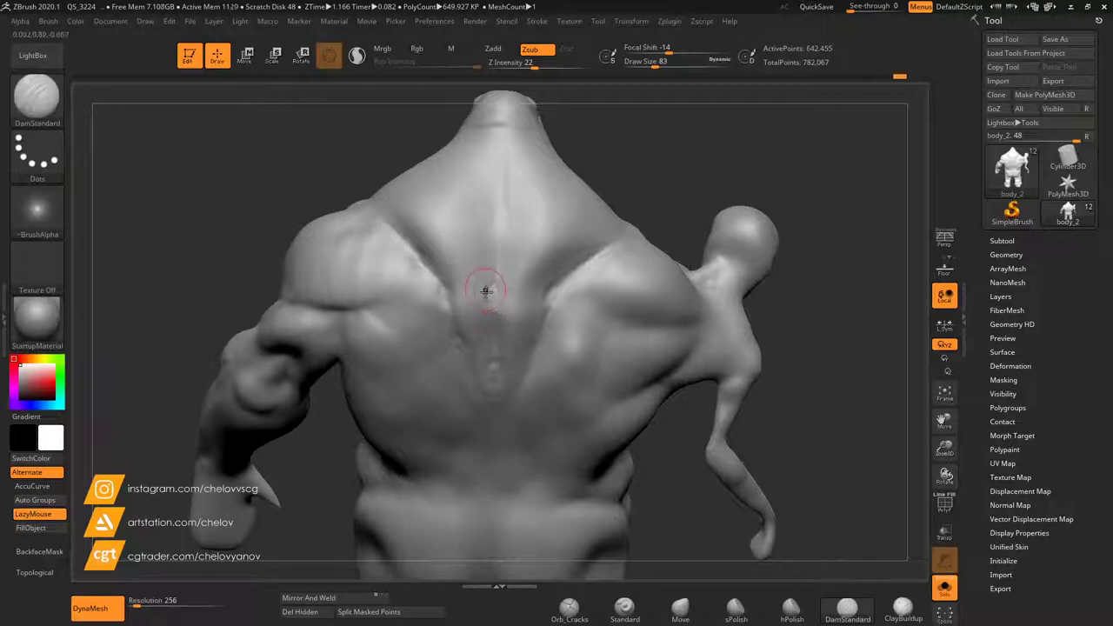
Cut creases around the muscles below the shoulder blade on the small head's side with DamStandard and smooth them.
{"action": "mouse_move", "coordinate": [650, 163]}
{"action": "left_mouse_down"}
{"action": "mouse_move", "coordinate": [658, 142]}
{"action": "mouse_move", "coordinate": [637, 149]}
{"action": "left_mouse_up"}
{"action": "right_click_drag", "start_coordinate": [637, 150], "coordinate": [653, 187]}
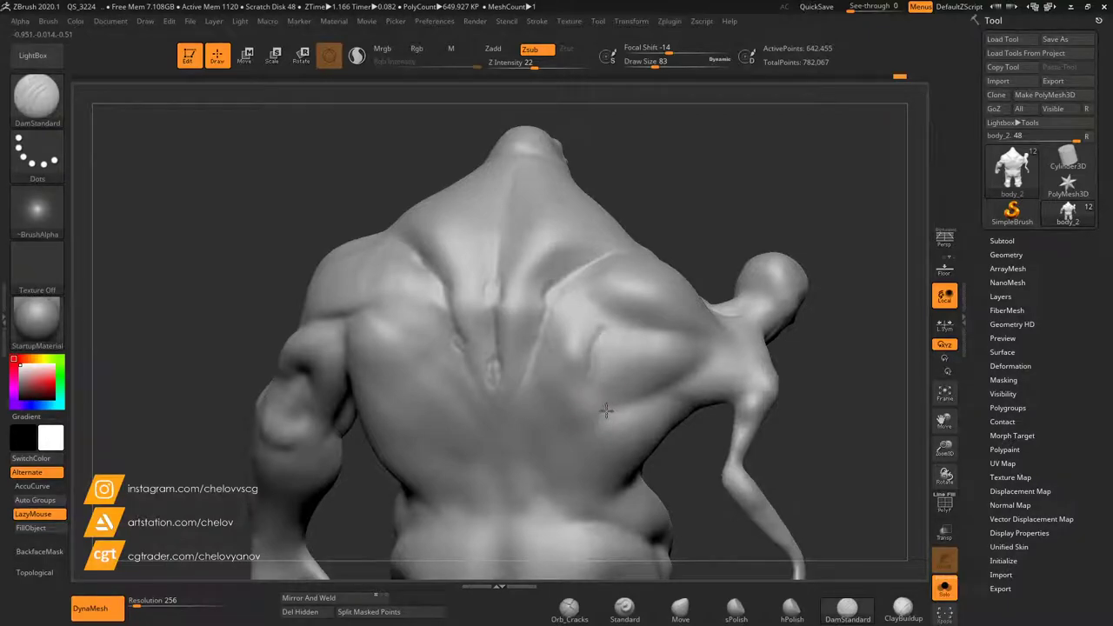
{"action": "key", "text": "shift"}
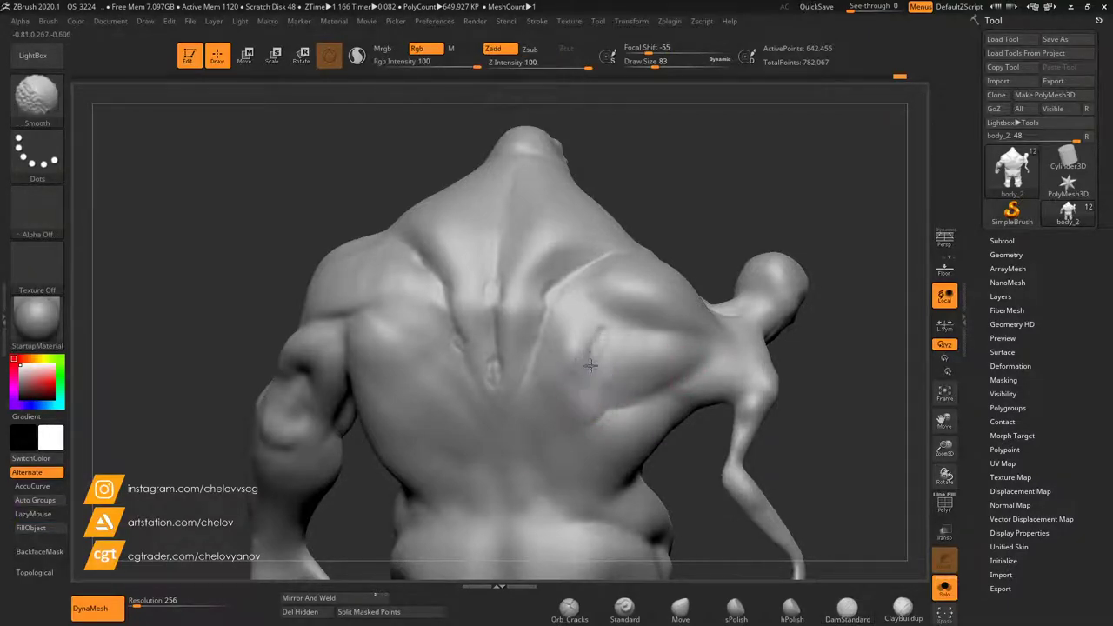
{"action": "left_click_drag", "start_coordinate": [585, 426], "coordinate": [583, 380], "text": "shift"}
Build up the inner border of the shoulder blade on the small head's side with ClayBuildup and smooth the strokes.
{"action": "mouse_move", "coordinate": [698, 252]}
{"action": "left_mouse_down"}
{"action": "mouse_move", "coordinate": [728, 183]}
{"action": "mouse_move", "coordinate": [711, 250]}
{"action": "left_mouse_up"}
{"action": "left_click", "coordinate": [902, 607]}
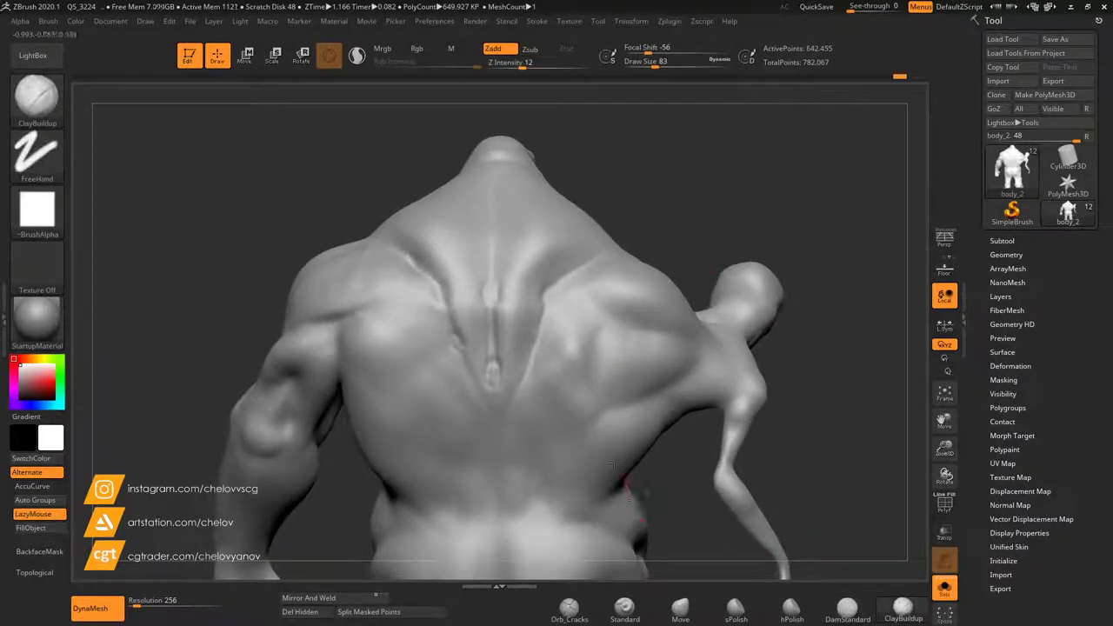
{"action": "key", "text": "shift"}
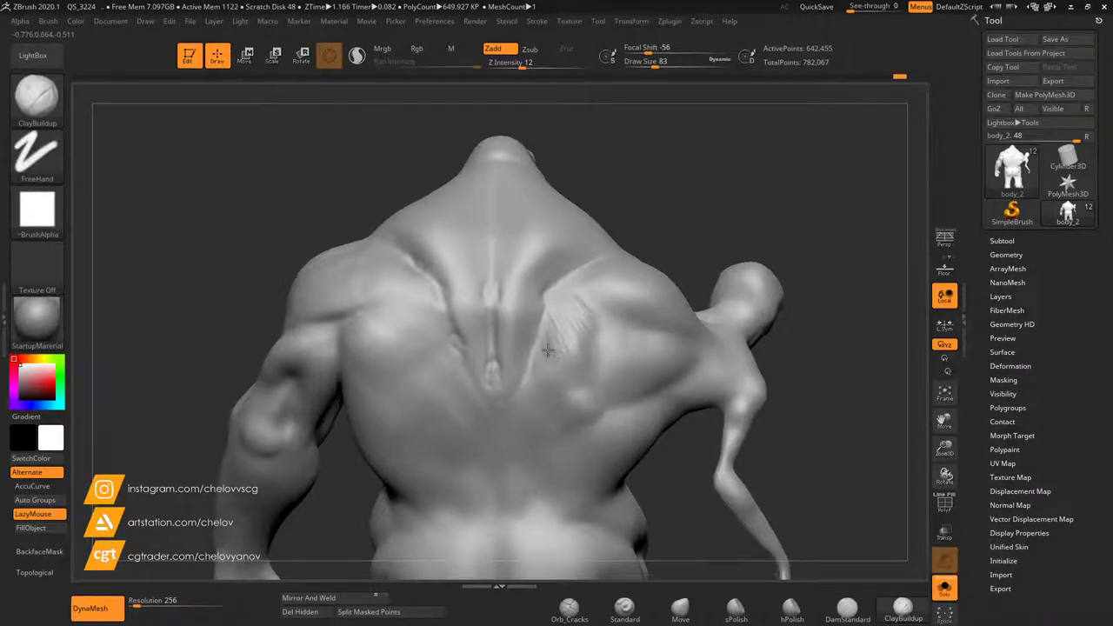
{"action": "key", "text": "shift"}
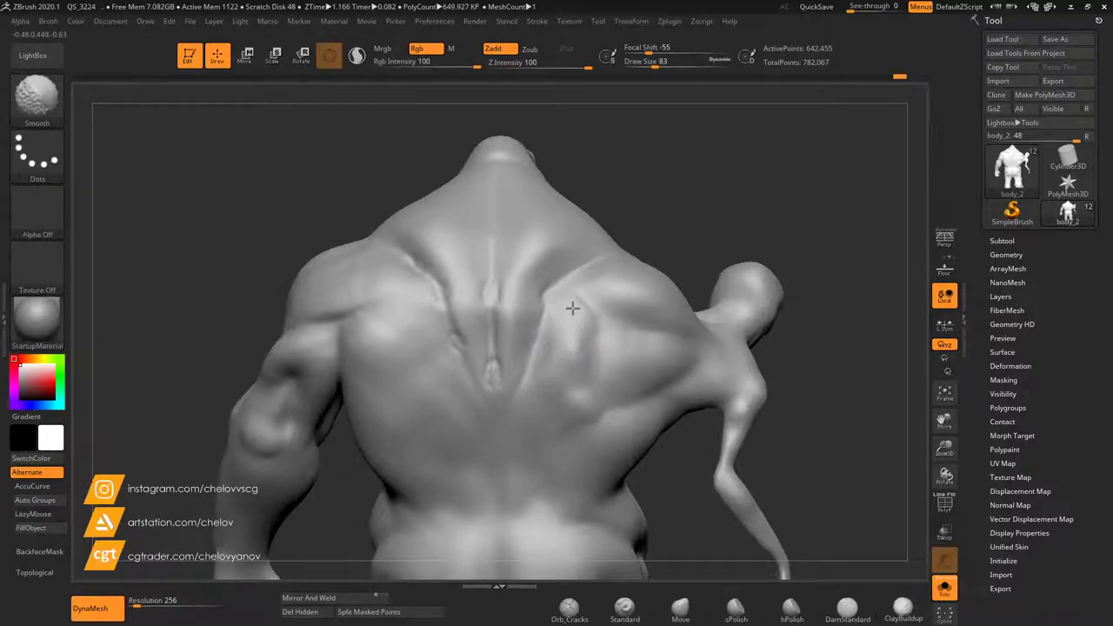
Deepen the creases separating the shoulder-blade muscles toward the small arm's armpit with DamStandard and soften them.
{"action": "right_click_drag", "start_coordinate": [593, 309], "coordinate": [705, 275]}
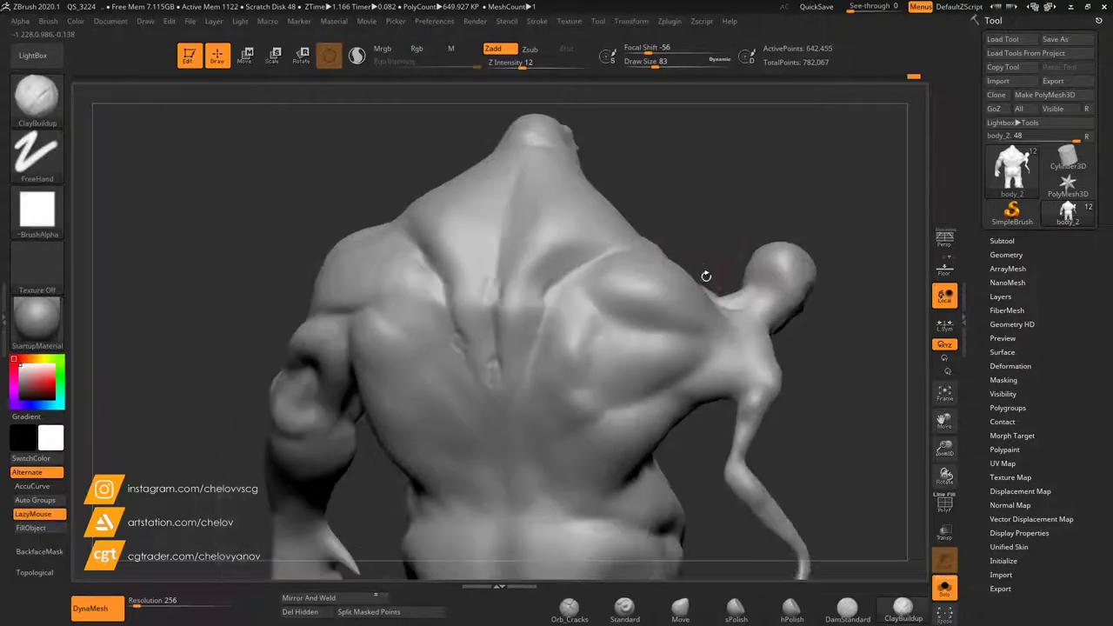
{"action": "left_click", "coordinate": [848, 608]}
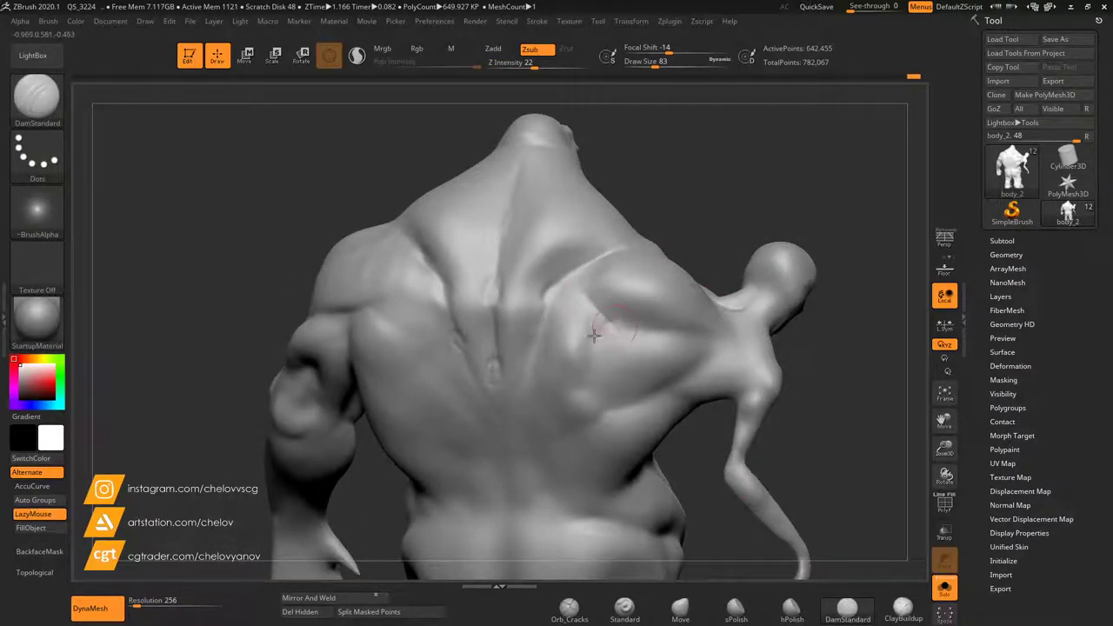
{"action": "key", "text": "shift"}
{"action": "mouse_move", "coordinate": [611, 320]}
{"action": "left_mouse_down"}
{"action": "mouse_move", "coordinate": [673, 319]}
{"action": "mouse_move", "coordinate": [620, 321]}
{"action": "left_mouse_up"}
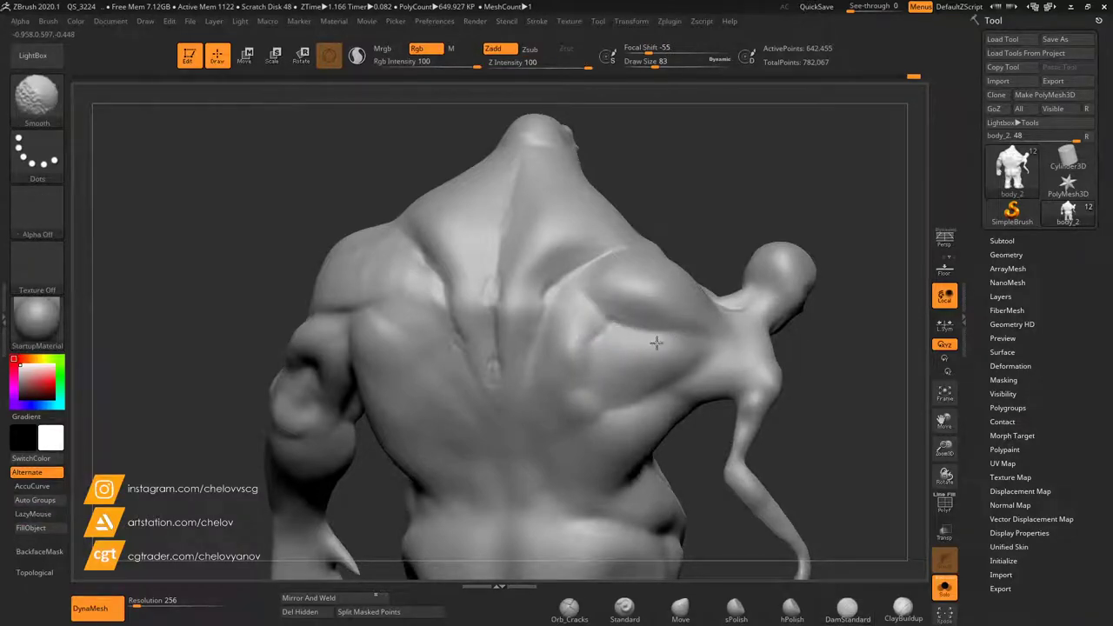
{"action": "left_click_drag", "start_coordinate": [753, 210], "coordinate": [737, 339]}
{"action": "left_click_drag", "start_coordinate": [659, 398], "coordinate": [690, 401]}
Smooth the back on the large arm's side and refine the muscle creases around its shoulder blade with DamStandard.
{"action": "mouse_move", "coordinate": [715, 247]}
{"action": "left_mouse_down"}
{"action": "mouse_move", "coordinate": [717, 282]}
{"action": "mouse_move", "coordinate": [743, 231]}
{"action": "mouse_move", "coordinate": [644, 232]}
{"action": "left_mouse_up"}
{"action": "left_click_drag", "start_coordinate": [402, 403], "coordinate": [458, 395], "text": "shift"}
{"action": "left_click_drag", "start_coordinate": [256, 273], "coordinate": [232, 257]}
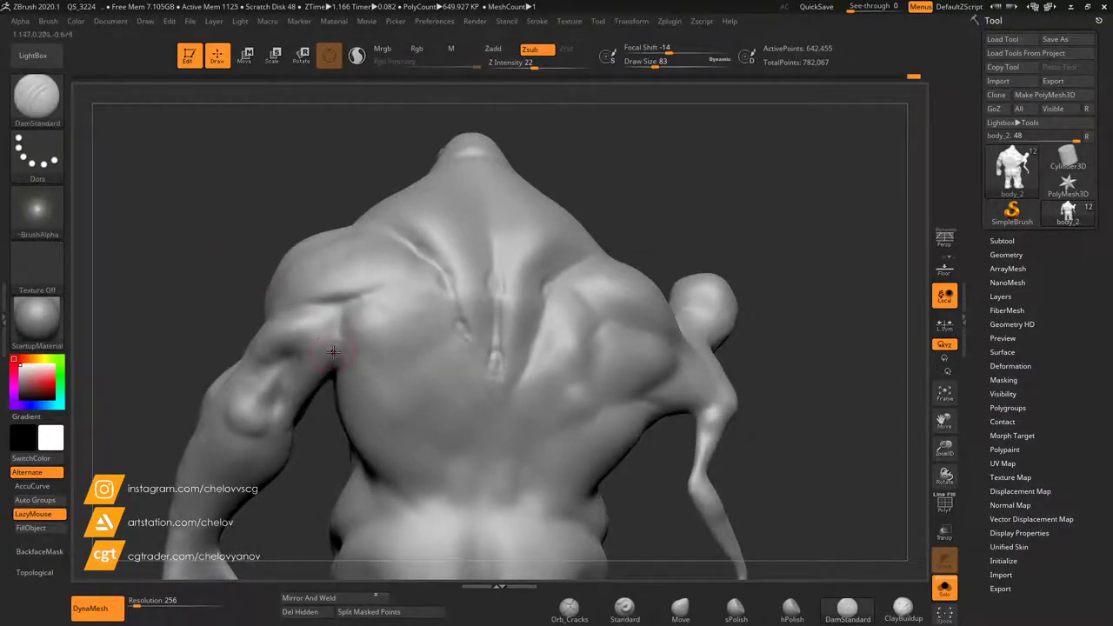
{"action": "left_click_drag", "start_coordinate": [345, 355], "coordinate": [367, 371]}
{"action": "key", "text": "ctrl"}
{"action": "key", "text": "ctrl+z"}
{"action": "left_click_drag", "start_coordinate": [662, 169], "coordinate": [659, 190]}
{"action": "left_click_drag", "start_coordinate": [382, 297], "coordinate": [430, 273]}
Sharpen the lower edges of the chest muscles beside the sternum with DamStandard and smooth the pectoral creases.
{"action": "mouse_move", "coordinate": [238, 238]}
{"action": "left_mouse_down"}
{"action": "mouse_move", "coordinate": [163, 229]}
{"action": "mouse_move", "coordinate": [204, 240]}
{"action": "mouse_move", "coordinate": [220, 215]}
{"action": "mouse_move", "coordinate": [181, 229]}
{"action": "mouse_move", "coordinate": [202, 249]}
{"action": "mouse_move", "coordinate": [257, 222]}
{"action": "mouse_move", "coordinate": [343, 238]}
{"action": "mouse_move", "coordinate": [574, 187]}
{"action": "mouse_move", "coordinate": [562, 264]}
{"action": "left_mouse_up"}
{"action": "left_click_drag", "start_coordinate": [941, 422], "coordinate": [1111, 349]}
{"action": "mouse_move", "coordinate": [516, 274]}
{"action": "left_mouse_down"}
{"action": "mouse_move", "coordinate": [515, 239]}
{"action": "mouse_move", "coordinate": [525, 276]}
{"action": "mouse_move", "coordinate": [557, 292]}
{"action": "left_mouse_up"}
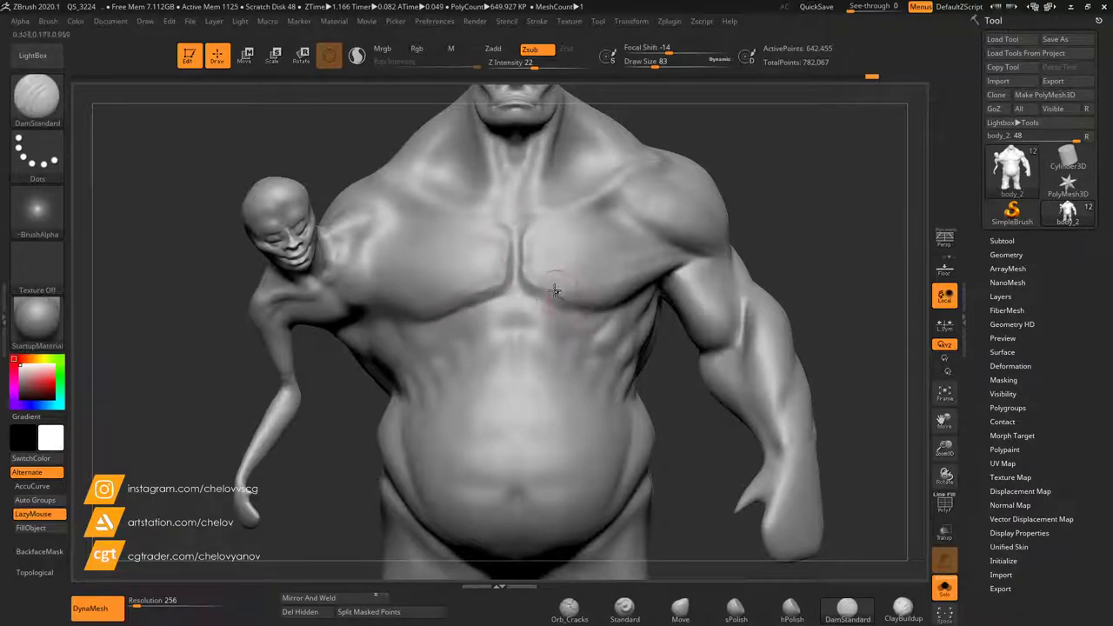
{"action": "key", "text": "shift"}
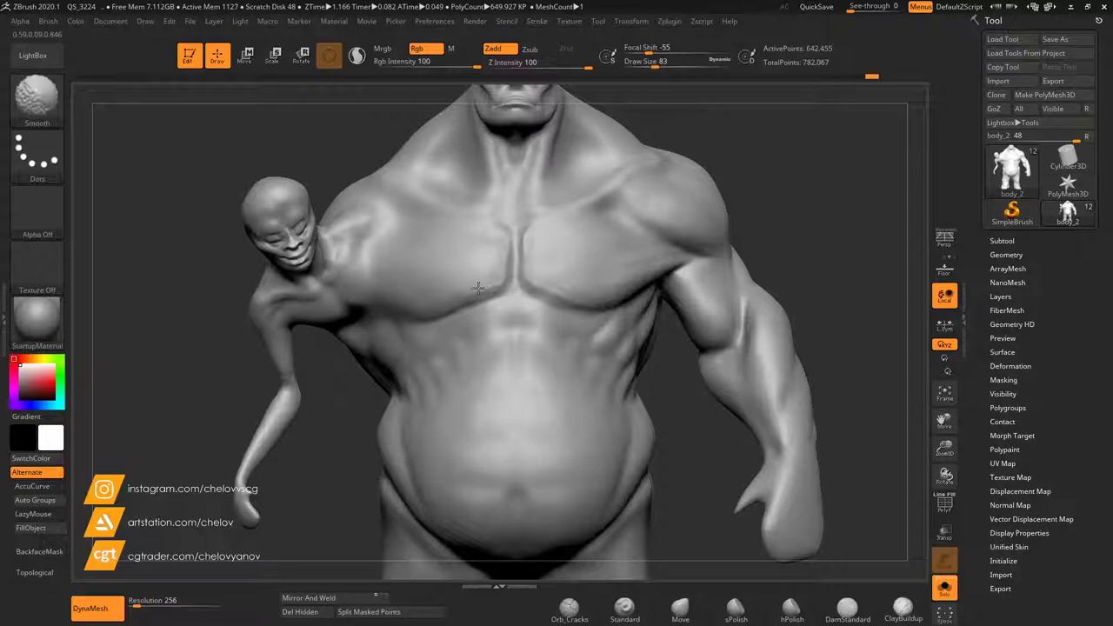
{"action": "left_click_drag", "start_coordinate": [621, 304], "coordinate": [623, 299]}
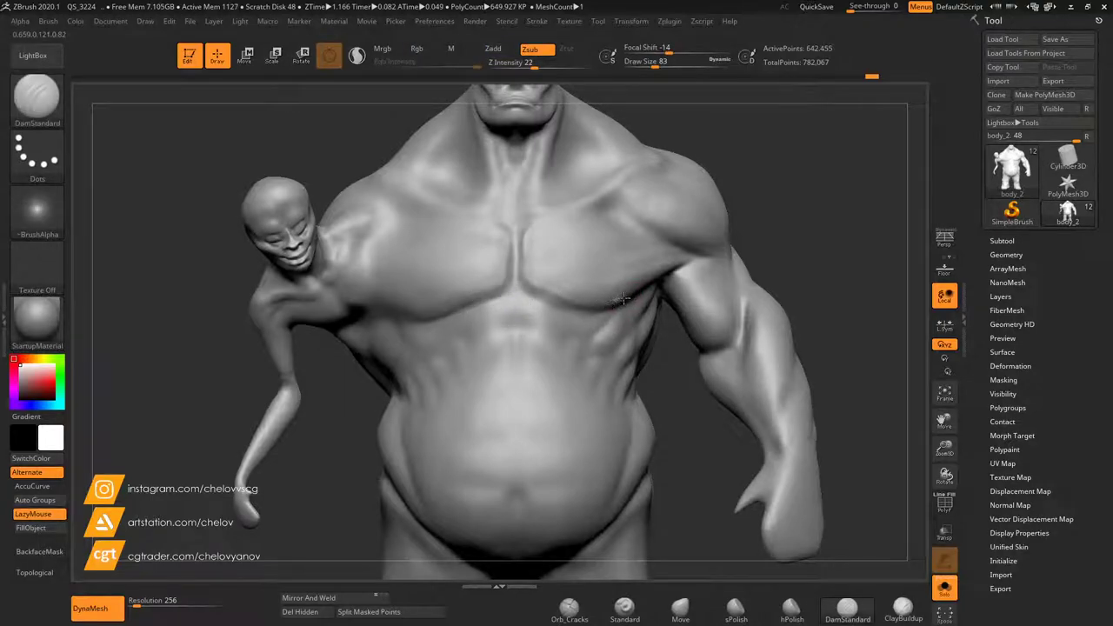
{"action": "left_click_drag", "start_coordinate": [430, 302], "coordinate": [418, 311], "text": "shift"}
{"action": "left_click_drag", "start_coordinate": [665, 362], "coordinate": [609, 385]}
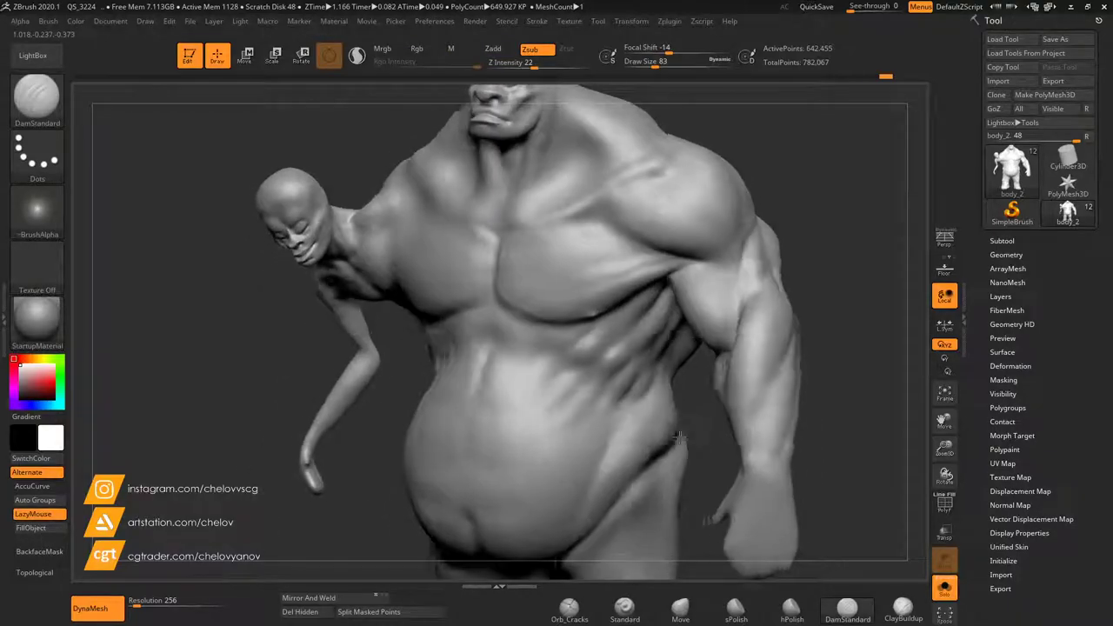
{"action": "left_click_drag", "start_coordinate": [679, 437], "coordinate": [727, 426]}
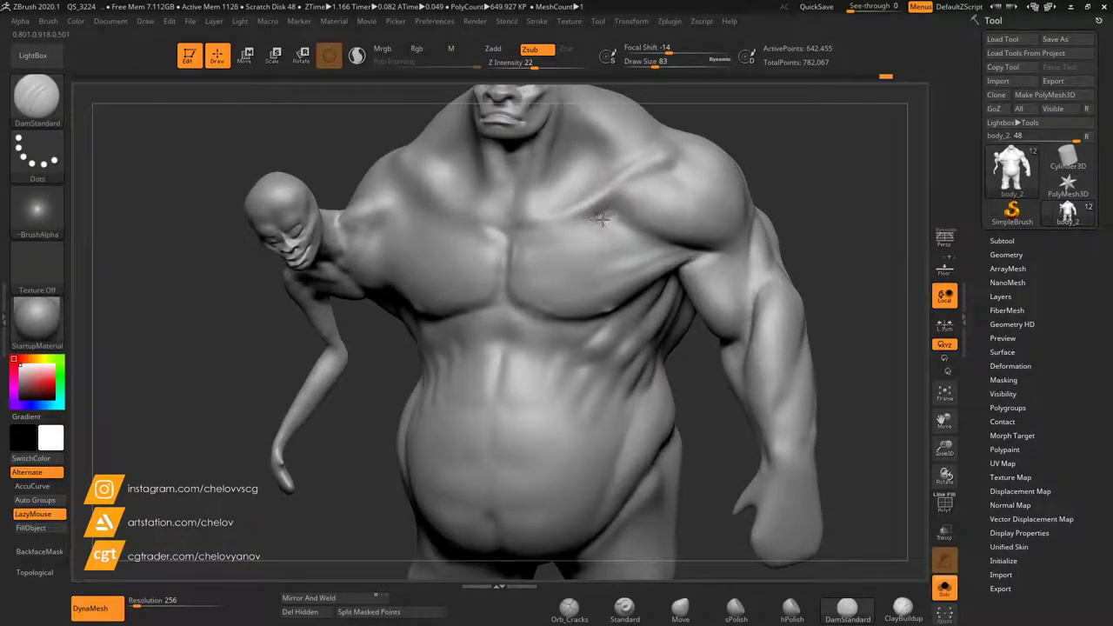
Carve a short crease at the outer edge of the chest muscle beside the small head's neck with DamStandard and soften it.
{"action": "mouse_move", "coordinate": [595, 223]}
{"action": "left_mouse_down", "text": "shift"}
{"action": "mouse_move", "coordinate": [603, 219]}
{"action": "mouse_move", "coordinate": [568, 228]}
{"action": "left_mouse_up", "text": "shift"}
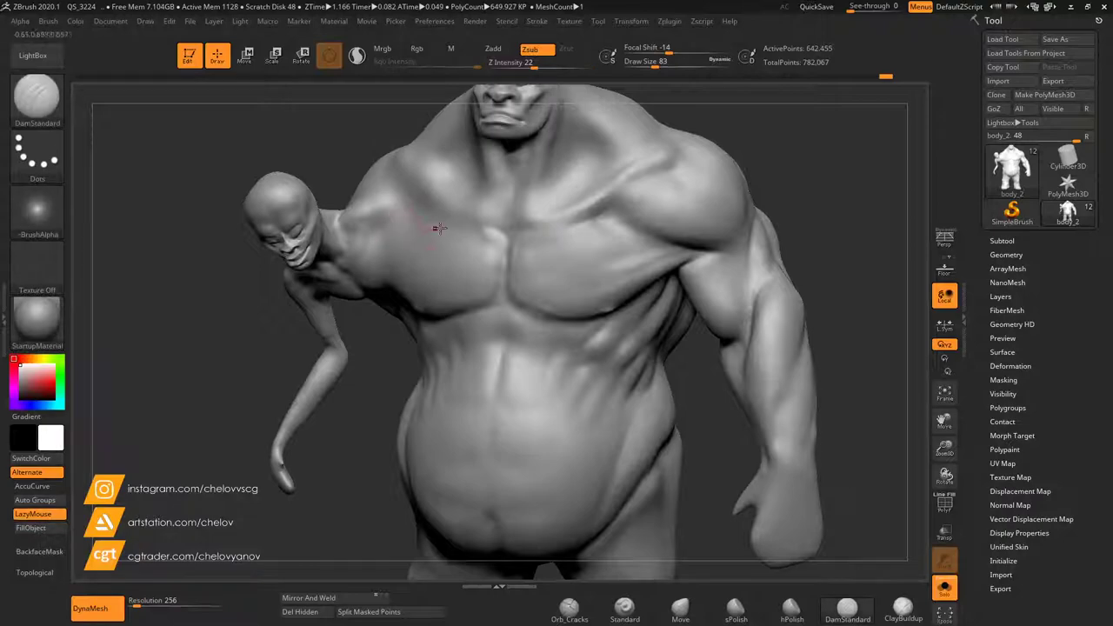
{"action": "left_click_drag", "start_coordinate": [361, 162], "coordinate": [345, 172]}
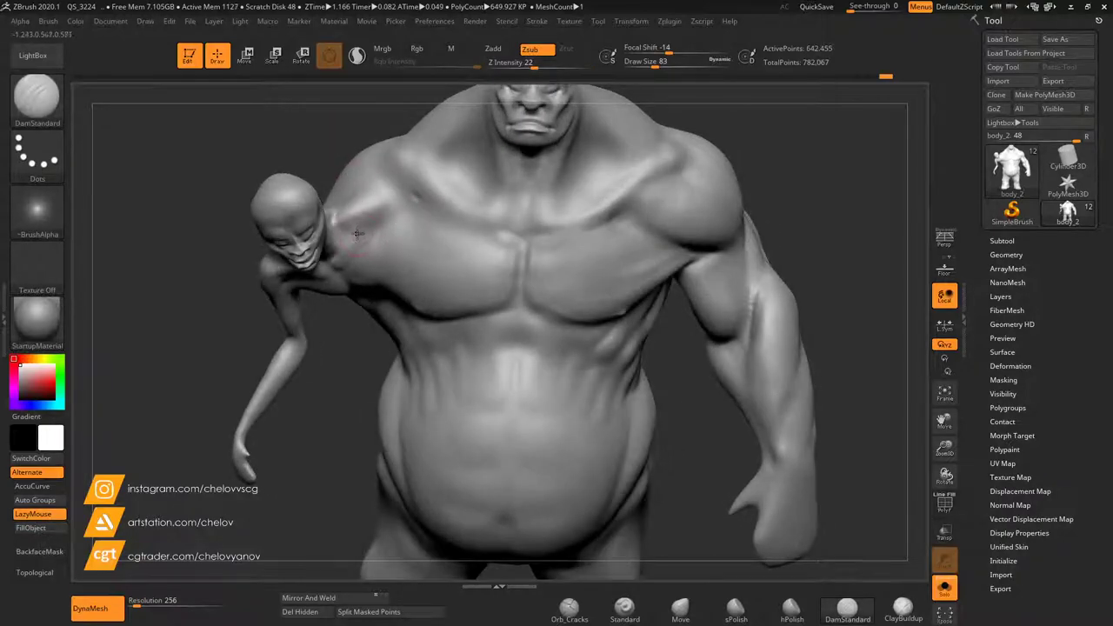
{"action": "left_click_drag", "start_coordinate": [945, 448], "coordinate": [948, 478]}
{"action": "left_click_drag", "start_coordinate": [944, 422], "coordinate": [975, 433]}
{"action": "left_click_drag", "start_coordinate": [393, 420], "coordinate": [394, 383]}
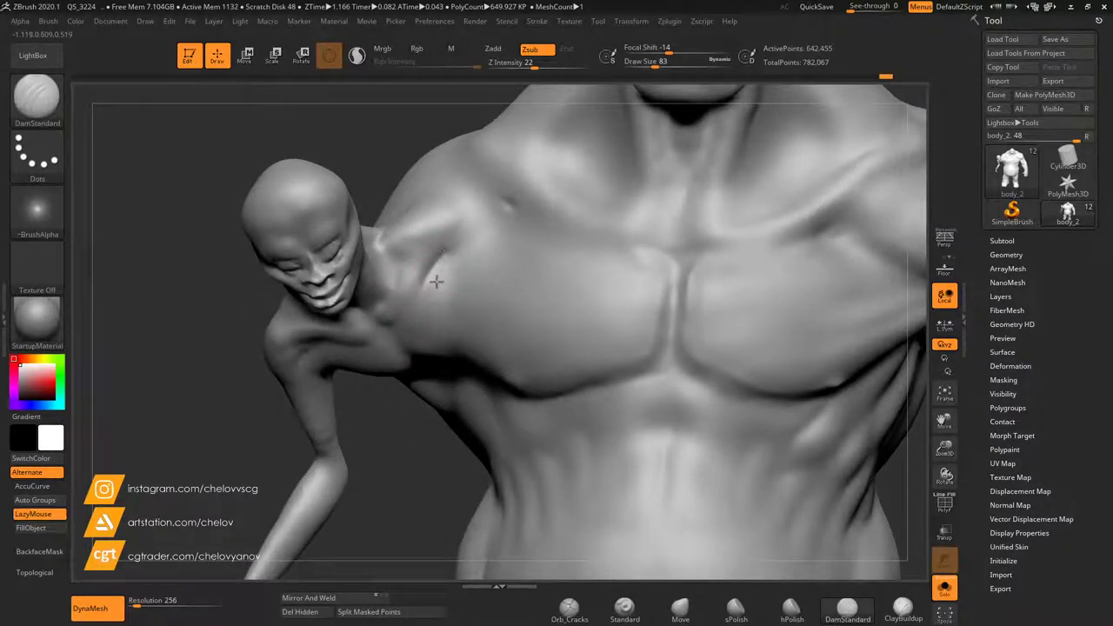
{"action": "key", "text": "shift"}
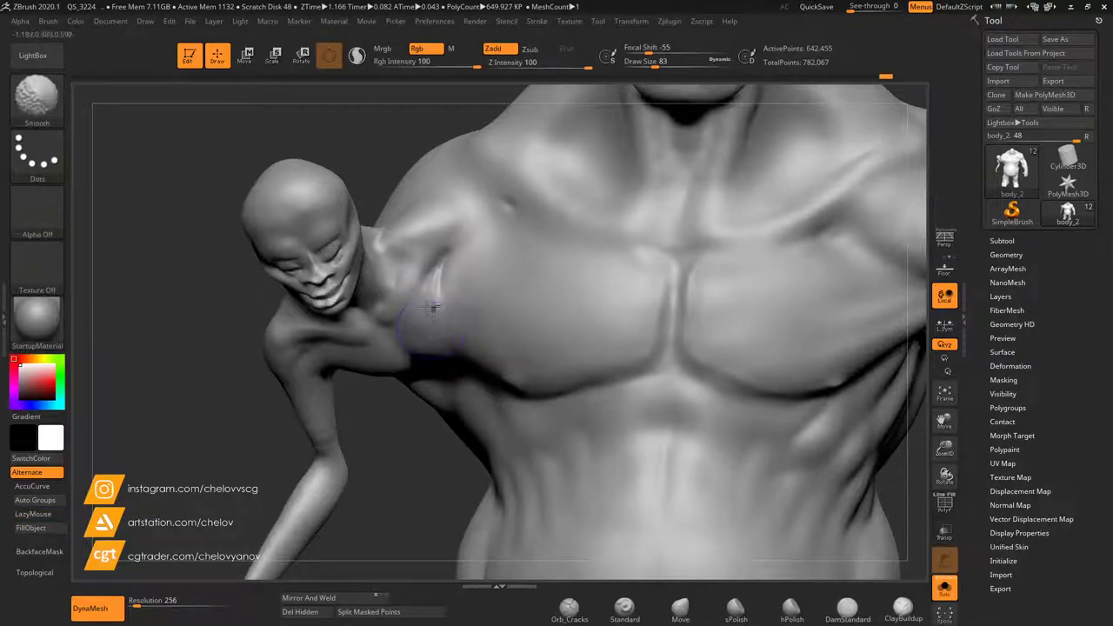
{"action": "left_click_drag", "start_coordinate": [430, 296], "coordinate": [446, 278], "text": "shift"}
Extend the crease under the chest muscle on the small head's side toward the small arm's armpit with DamStandard.
{"action": "mouse_move", "coordinate": [453, 323]}
{"action": "right_mouse_down"}
{"action": "mouse_move", "coordinate": [468, 324]}
{"action": "mouse_move", "coordinate": [454, 332]}
{"action": "right_mouse_up"}
{"action": "right_click_drag", "start_coordinate": [451, 372], "coordinate": [451, 352]}
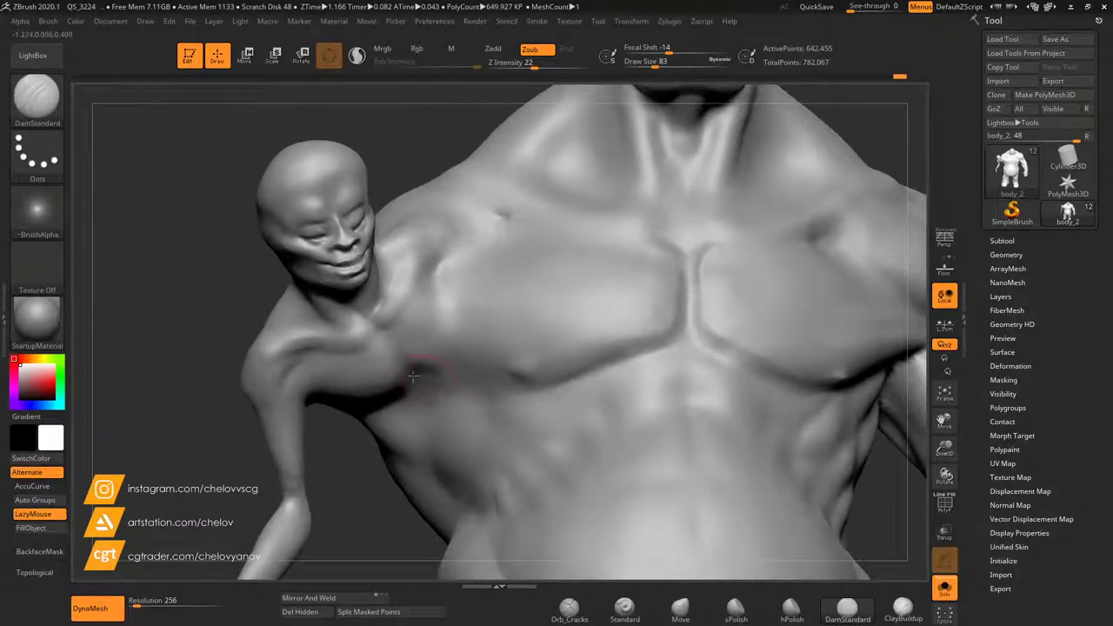
{"action": "right_click_drag", "start_coordinate": [356, 495], "coordinate": [421, 380]}
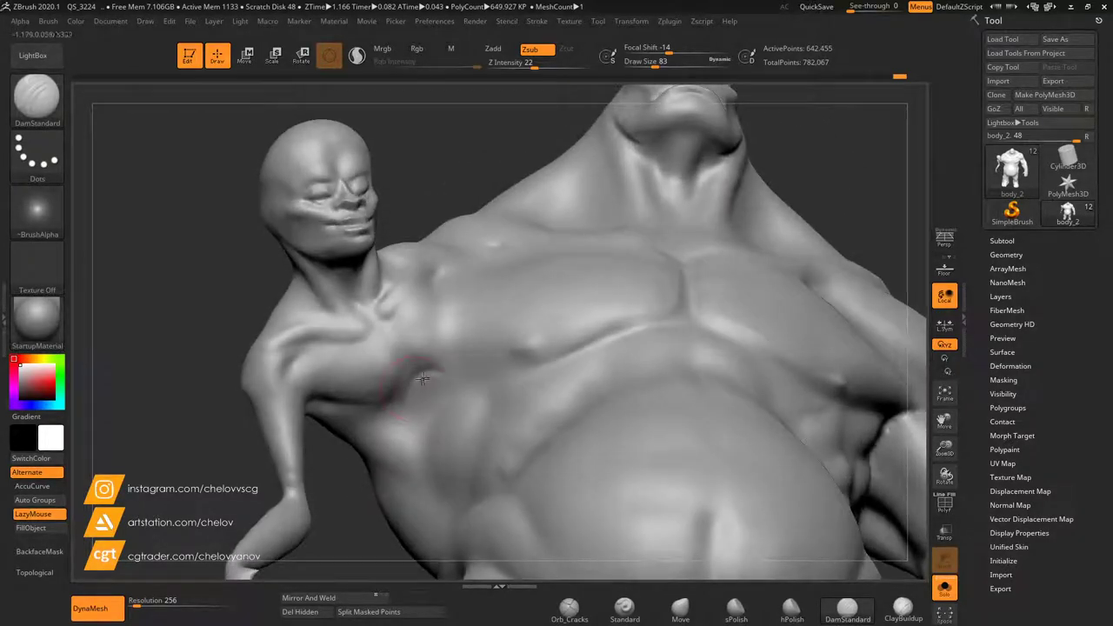
{"action": "right_click_drag", "start_coordinate": [442, 158], "coordinate": [447, 211]}
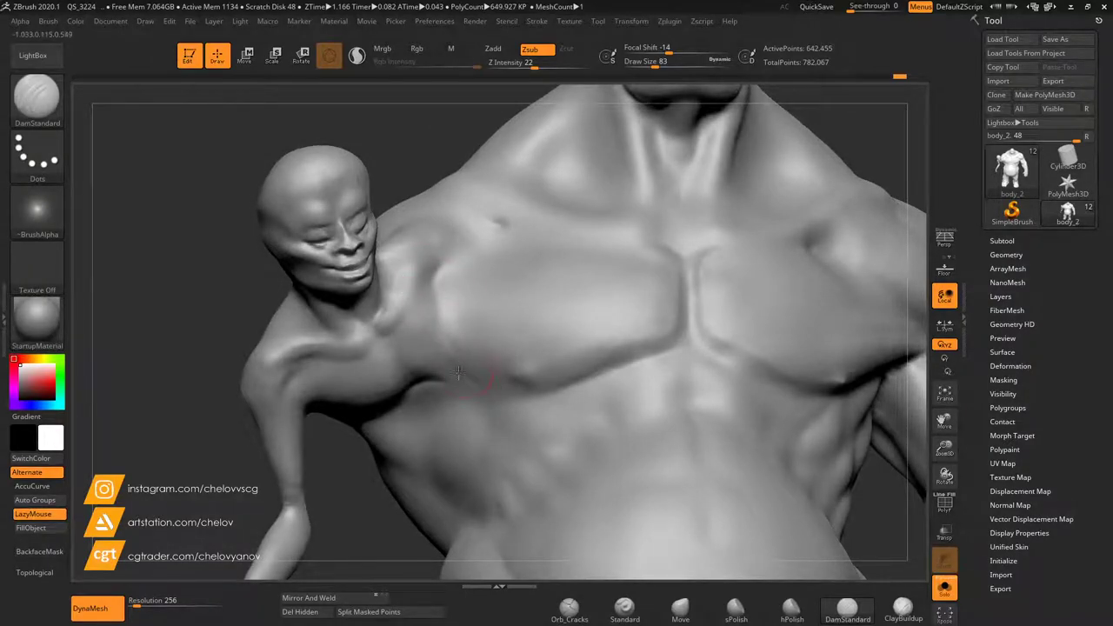
{"action": "left_click_drag", "start_coordinate": [522, 397], "coordinate": [468, 361]}
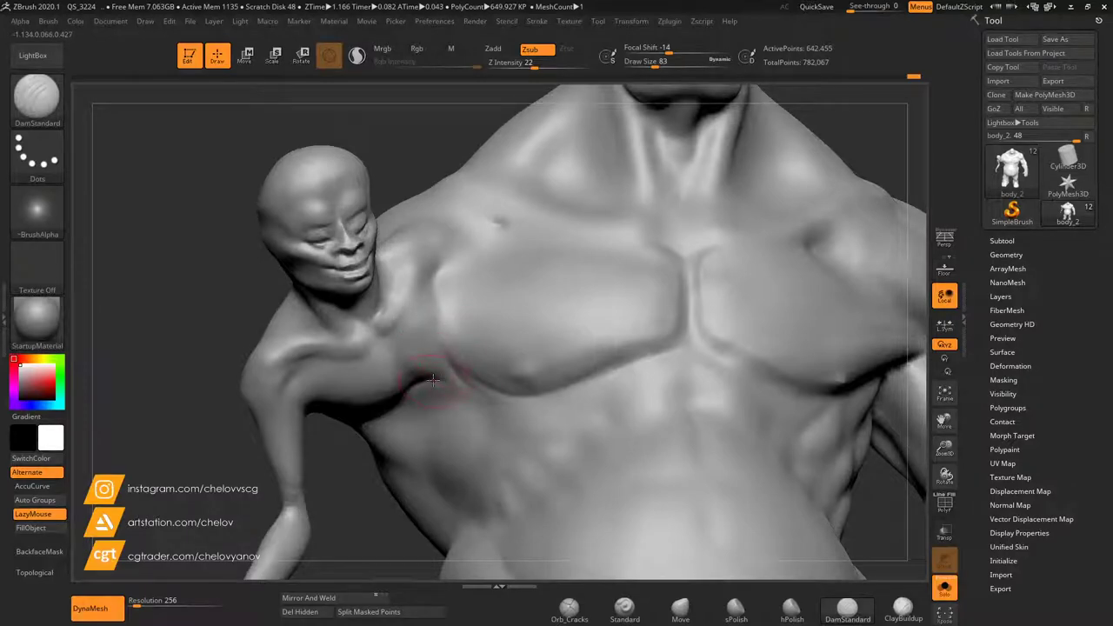
{"action": "left_click_drag", "start_coordinate": [395, 113], "coordinate": [418, 172]}
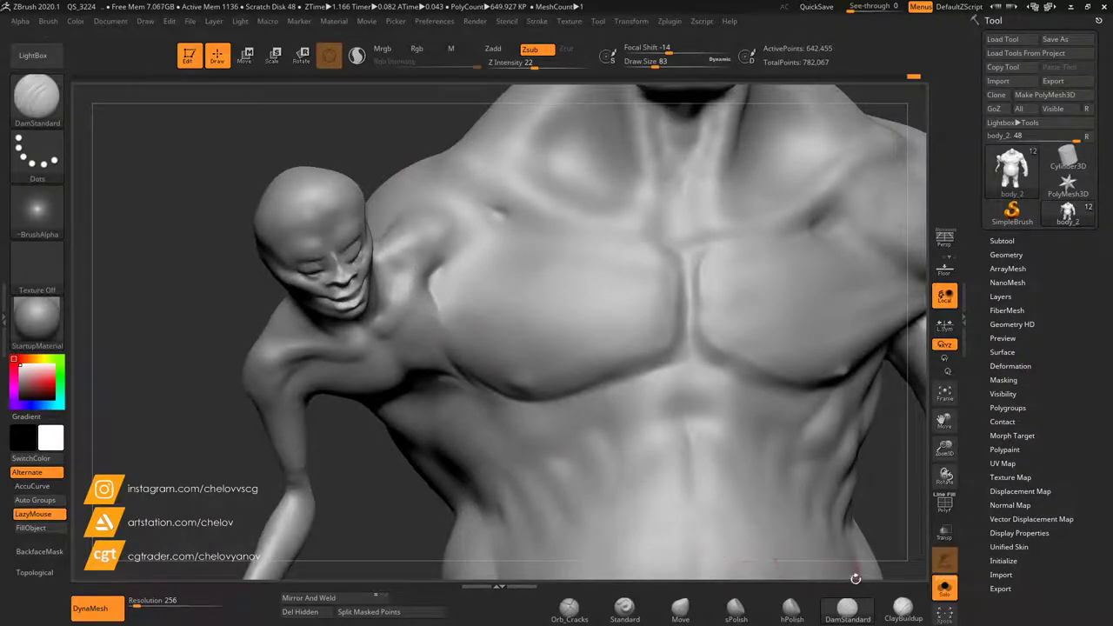
Build up the upper outer part of the chest muscle on the small head's side with ClayBuildup and smooth it.
{"action": "left_click", "coordinate": [903, 609]}
{"action": "mouse_move", "coordinate": [452, 266]}
{"action": "left_mouse_down"}
{"action": "mouse_move", "coordinate": [447, 308]}
{"action": "mouse_move", "coordinate": [475, 269]}
{"action": "mouse_move", "coordinate": [510, 261]}
{"action": "mouse_move", "coordinate": [499, 322]}
{"action": "left_mouse_up"}
{"action": "left_click_drag", "start_coordinate": [513, 276], "coordinate": [486, 322], "text": "shift"}
{"action": "left_click_drag", "start_coordinate": [363, 125], "coordinate": [384, 158]}
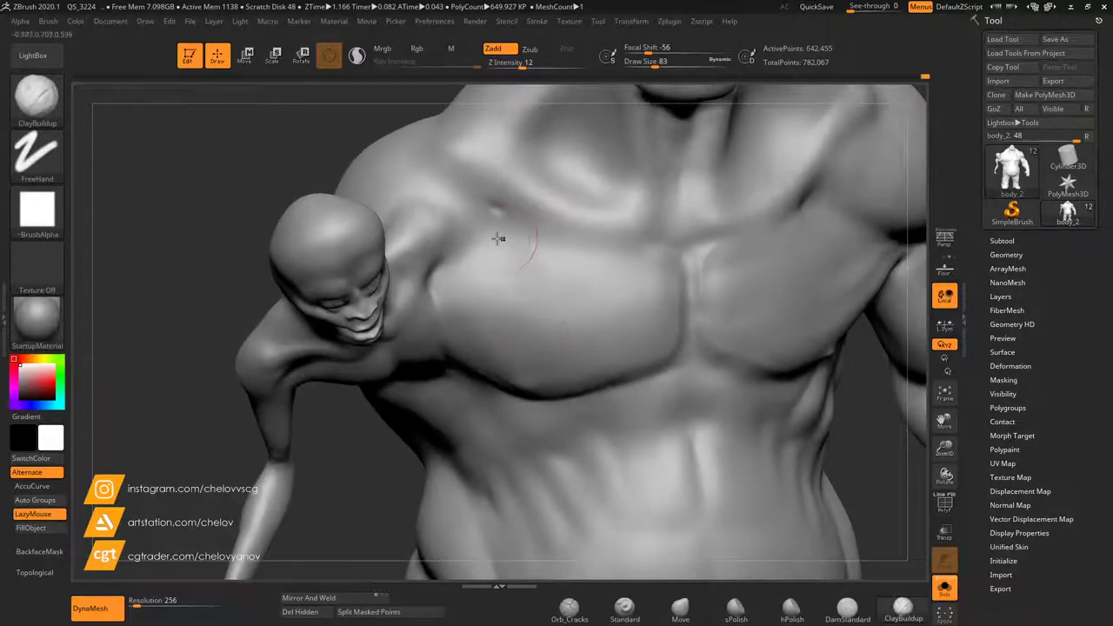
Carve creases along both sides of the collarbone running to the small head's neck with DamStandard.
{"action": "left_click", "coordinate": [848, 609]}
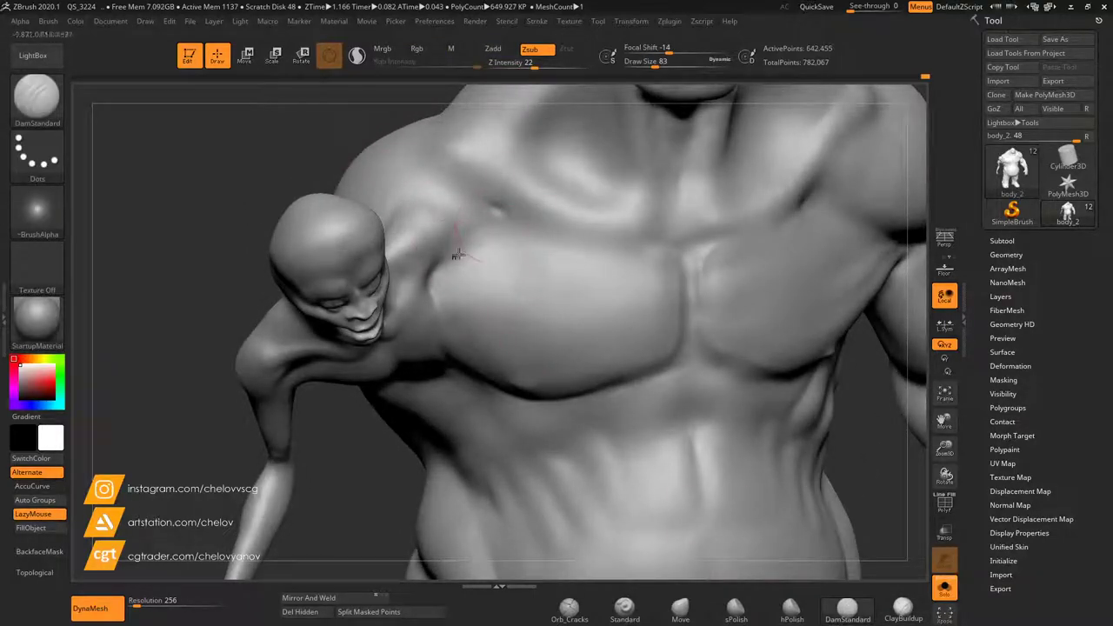
{"action": "mouse_move", "coordinate": [250, 135]}
{"action": "left_mouse_down"}
{"action": "mouse_move", "coordinate": [236, 179]}
{"action": "mouse_move", "coordinate": [247, 167]}
{"action": "left_mouse_up"}
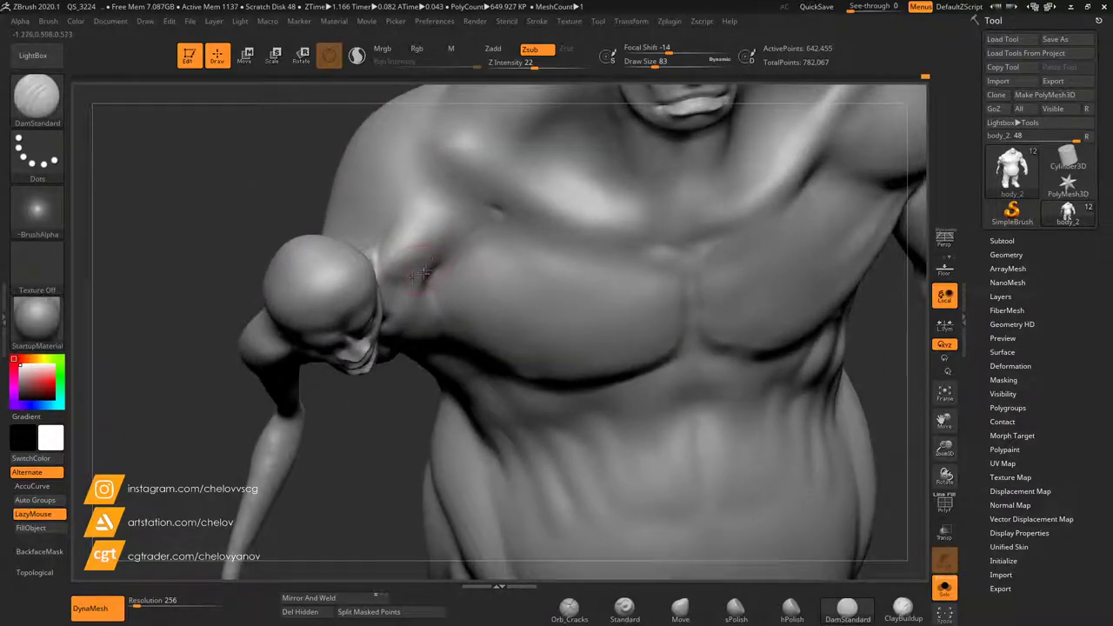
{"action": "left_click_drag", "start_coordinate": [256, 246], "coordinate": [223, 208]}
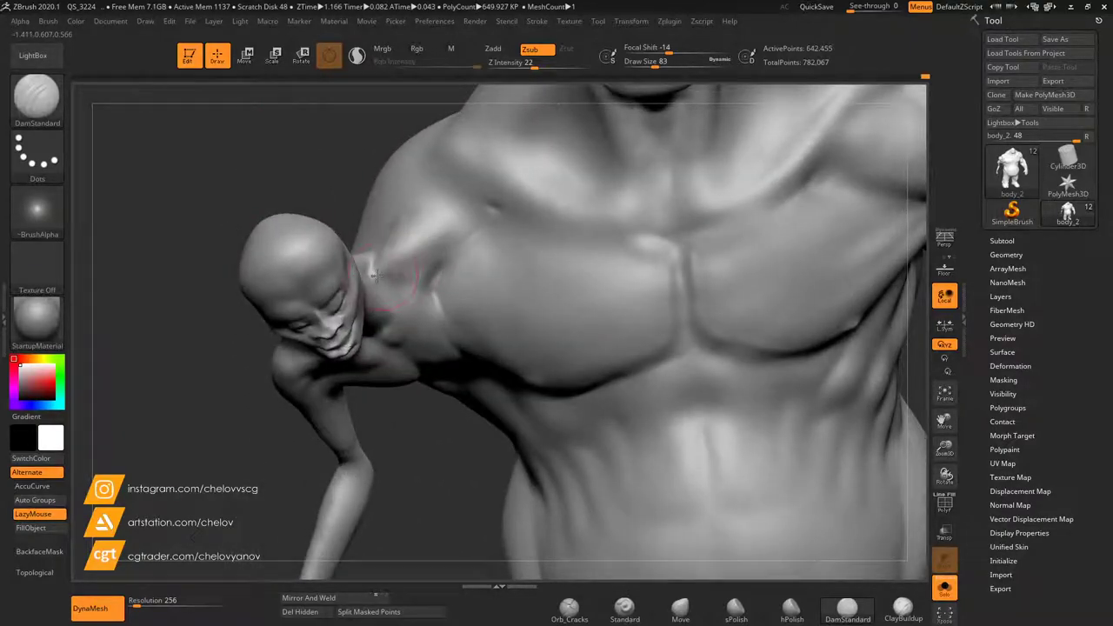
{"action": "left_click_drag", "start_coordinate": [390, 275], "coordinate": [471, 235]}
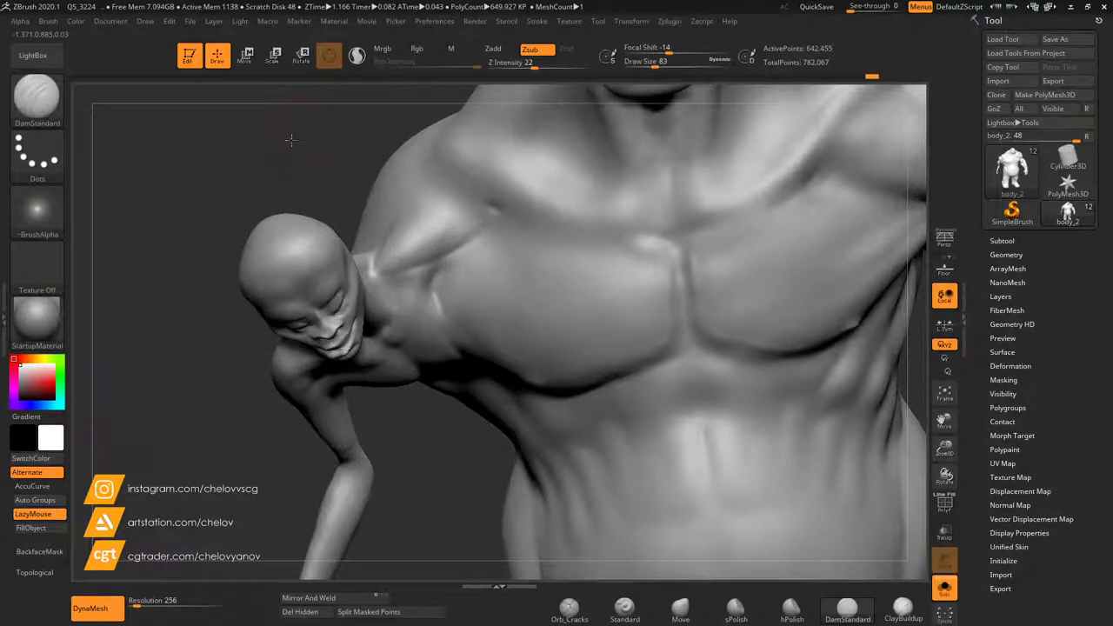
{"action": "left_click_drag", "start_coordinate": [292, 136], "coordinate": [295, 177]}
{"action": "mouse_move", "coordinate": [406, 371]}
{"action": "left_mouse_down"}
{"action": "mouse_move", "coordinate": [432, 318]}
{"action": "mouse_move", "coordinate": [424, 304]}
{"action": "left_mouse_up"}
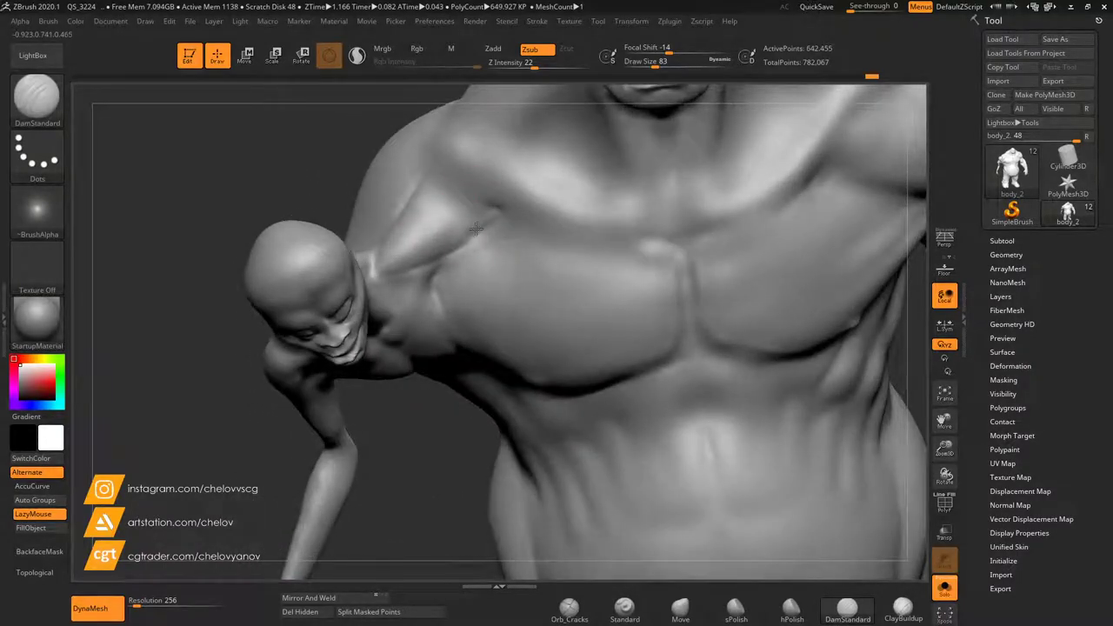
{"action": "left_click_drag", "start_coordinate": [476, 219], "coordinate": [447, 259]}
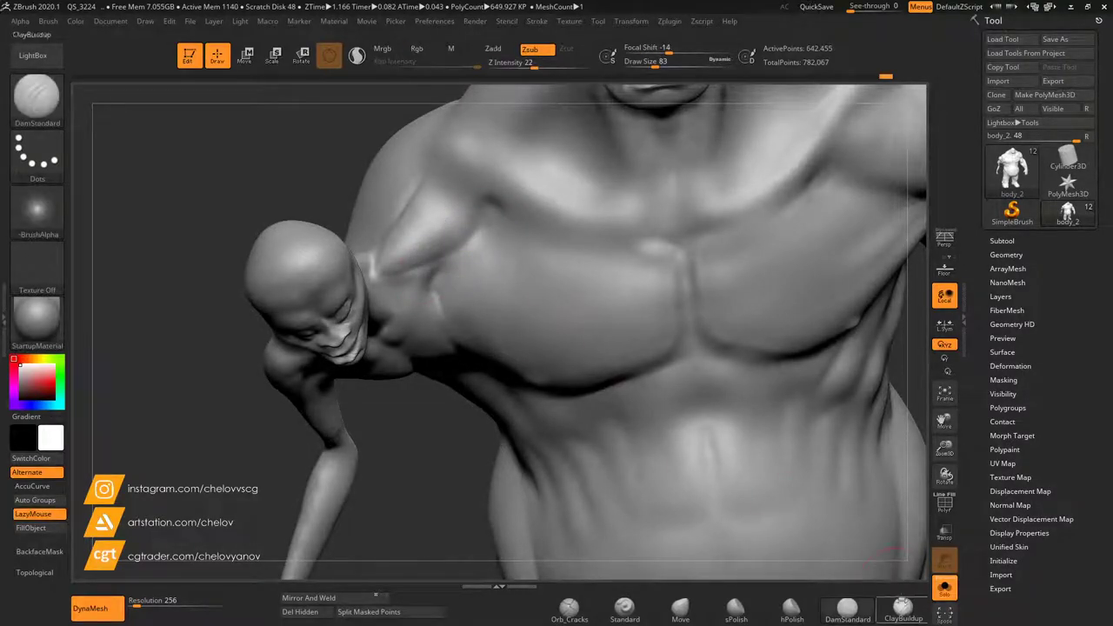
Add volume to the collarbone area above the small head's neck with ClayBuildup.
{"action": "left_click", "coordinate": [903, 606]}
{"action": "mouse_move", "coordinate": [449, 174]}
{"action": "left_mouse_down"}
{"action": "mouse_move", "coordinate": [464, 183]}
{"action": "mouse_move", "coordinate": [456, 206]}
{"action": "mouse_move", "coordinate": [469, 208]}
{"action": "mouse_move", "coordinate": [426, 220]}
{"action": "mouse_move", "coordinate": [425, 236]}
{"action": "mouse_move", "coordinate": [440, 201]}
{"action": "mouse_move", "coordinate": [421, 230]}
{"action": "mouse_move", "coordinate": [406, 231]}
{"action": "mouse_move", "coordinate": [426, 233]}
{"action": "mouse_move", "coordinate": [403, 207]}
{"action": "left_mouse_up"}
{"action": "mouse_move", "coordinate": [277, 113]}
{"action": "left_mouse_down"}
{"action": "mouse_move", "coordinate": [333, 192]}
{"action": "mouse_move", "coordinate": [347, 159]}
{"action": "mouse_move", "coordinate": [279, 150]}
{"action": "mouse_move", "coordinate": [269, 113]}
{"action": "mouse_move", "coordinate": [281, 109]}
{"action": "left_mouse_up"}
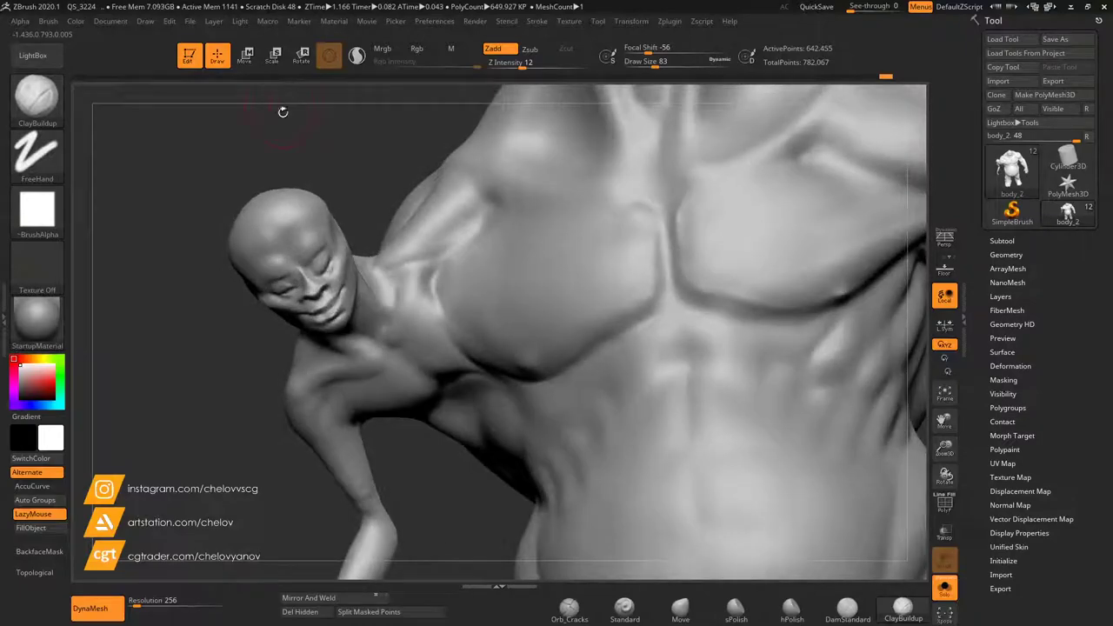
{"action": "right_click_drag", "start_coordinate": [418, 288], "coordinate": [447, 464]}
Deepen the crease between the small neck and the chest muscle with DamStandard, and smooth the surrounding chest surface.
{"action": "left_click", "coordinate": [847, 607]}
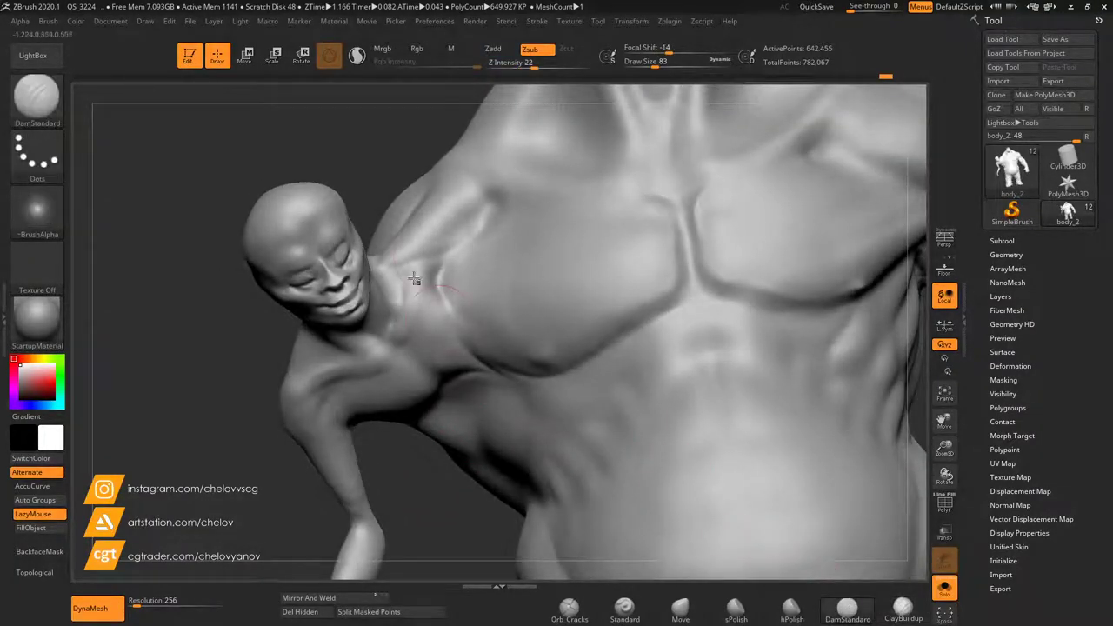
{"action": "mouse_move", "coordinate": [433, 274]}
{"action": "left_mouse_down"}
{"action": "mouse_move", "coordinate": [427, 302]}
{"action": "mouse_move", "coordinate": [450, 320]}
{"action": "left_mouse_up"}
{"action": "left_click", "coordinate": [902, 607]}
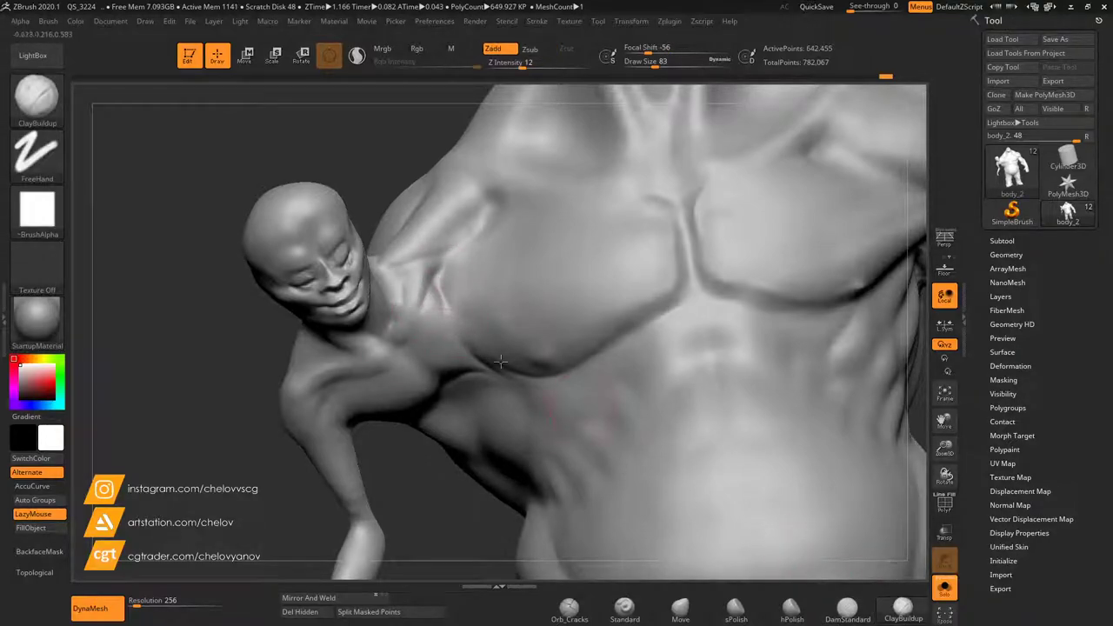
{"action": "left_click_drag", "start_coordinate": [435, 335], "coordinate": [432, 300], "text": "shift"}
{"action": "mouse_move", "coordinate": [336, 143]}
{"action": "left_mouse_down"}
{"action": "mouse_move", "coordinate": [315, 116]}
{"action": "mouse_move", "coordinate": [360, 197]}
{"action": "mouse_move", "coordinate": [341, 155]}
{"action": "left_mouse_up"}
{"action": "mouse_move", "coordinate": [481, 278]}
{"action": "left_mouse_down", "text": "shift"}
{"action": "mouse_move", "coordinate": [522, 274]}
{"action": "mouse_move", "coordinate": [484, 259]}
{"action": "left_mouse_up", "text": "shift"}
{"action": "mouse_move", "coordinate": [264, 155]}
{"action": "left_mouse_down"}
{"action": "mouse_move", "coordinate": [288, 213]}
{"action": "mouse_move", "coordinate": [350, 174]}
{"action": "left_mouse_up"}
{"action": "left_click_drag", "start_coordinate": [584, 164], "coordinate": [572, 169]}
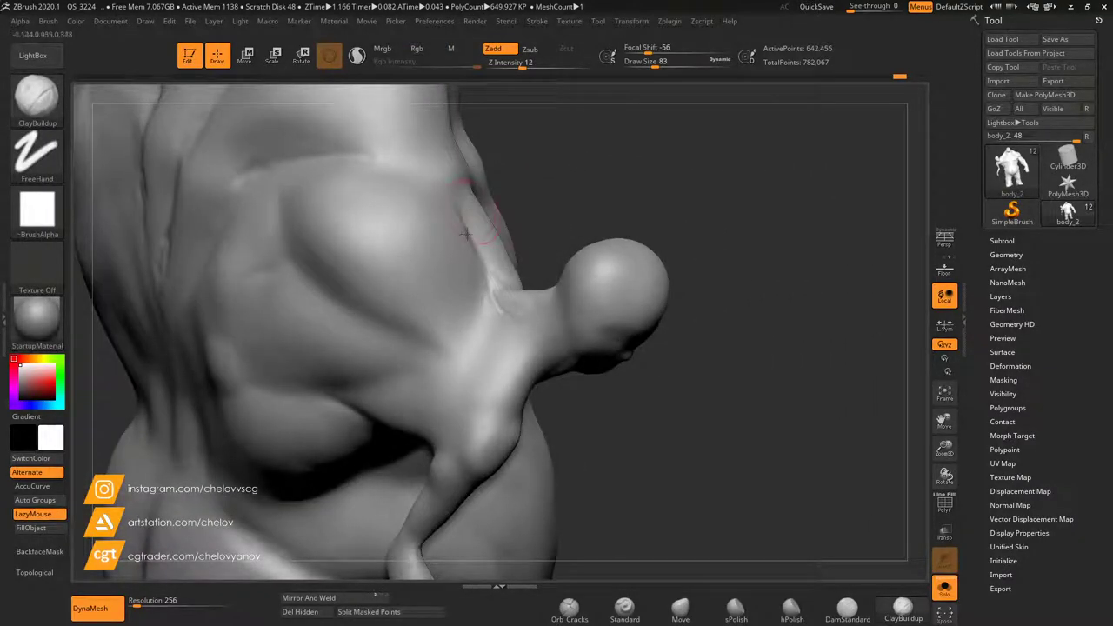
Carve creases across the top of the shoulder behind the small head's collarbone with DamStandard and smooth the strokes.
{"action": "left_click", "coordinate": [847, 609]}
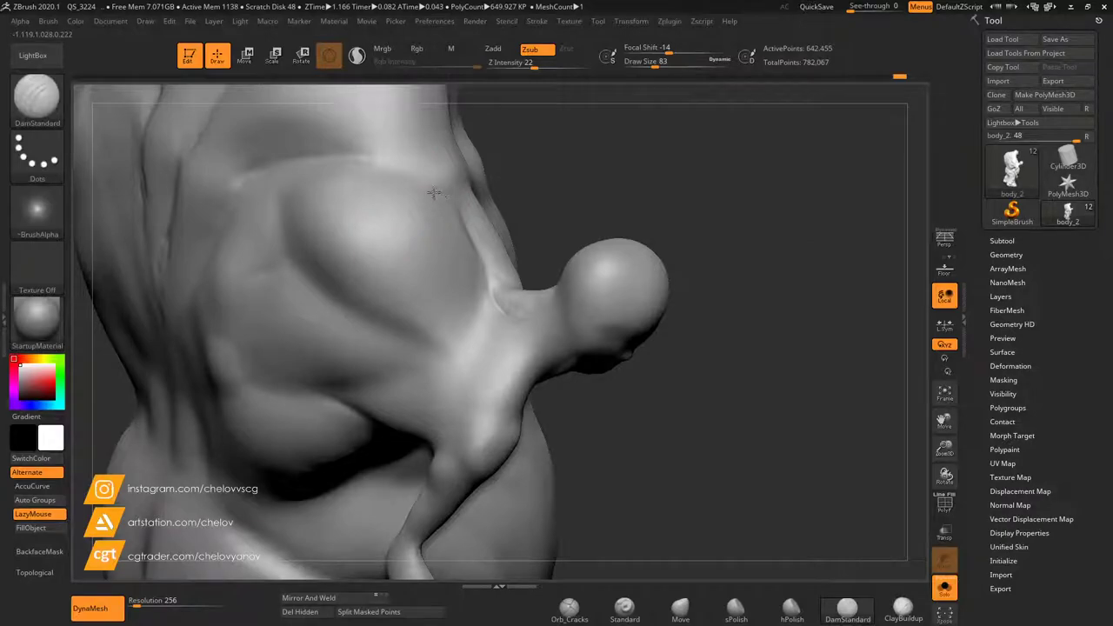
{"action": "left_click_drag", "start_coordinate": [538, 161], "coordinate": [564, 180]}
{"action": "mouse_move", "coordinate": [465, 195]}
{"action": "left_mouse_down"}
{"action": "mouse_move", "coordinate": [372, 162]}
{"action": "mouse_move", "coordinate": [389, 173]}
{"action": "mouse_move", "coordinate": [403, 236]}
{"action": "left_mouse_up"}
{"action": "left_click_drag", "start_coordinate": [390, 193], "coordinate": [396, 232], "text": "shift"}
{"action": "left_click_drag", "start_coordinate": [662, 201], "coordinate": [679, 212]}
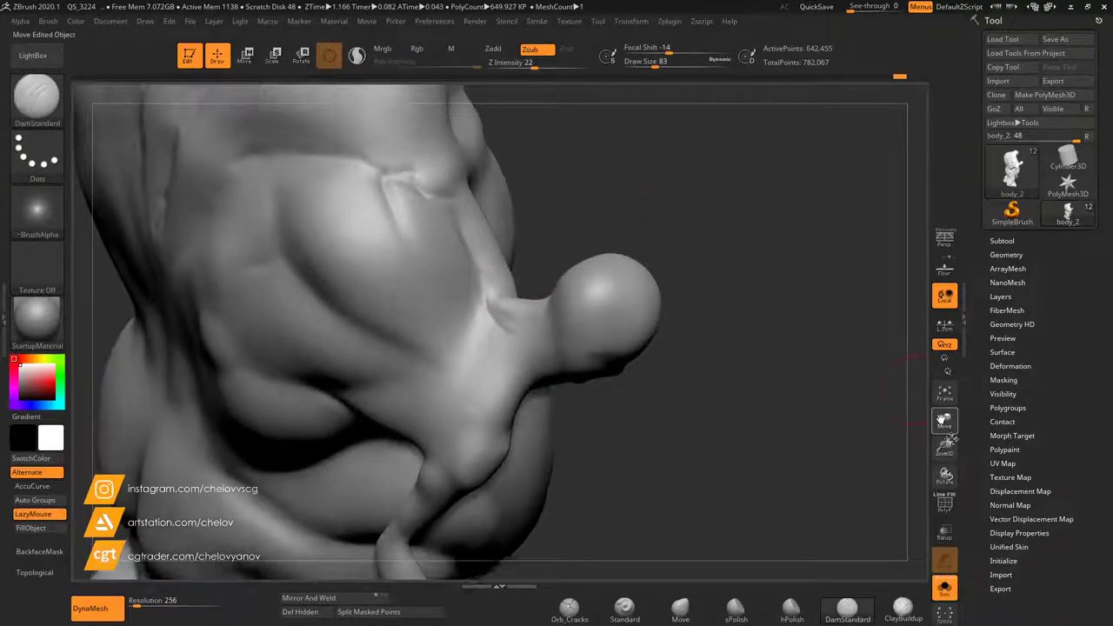
Outline the bony knob at the collarbone's outer end above the small head with DamStandard and smooth around it.
{"action": "left_click_drag", "start_coordinate": [945, 423], "coordinate": [985, 512]}
{"action": "left_click_drag", "start_coordinate": [730, 288], "coordinate": [633, 256]}
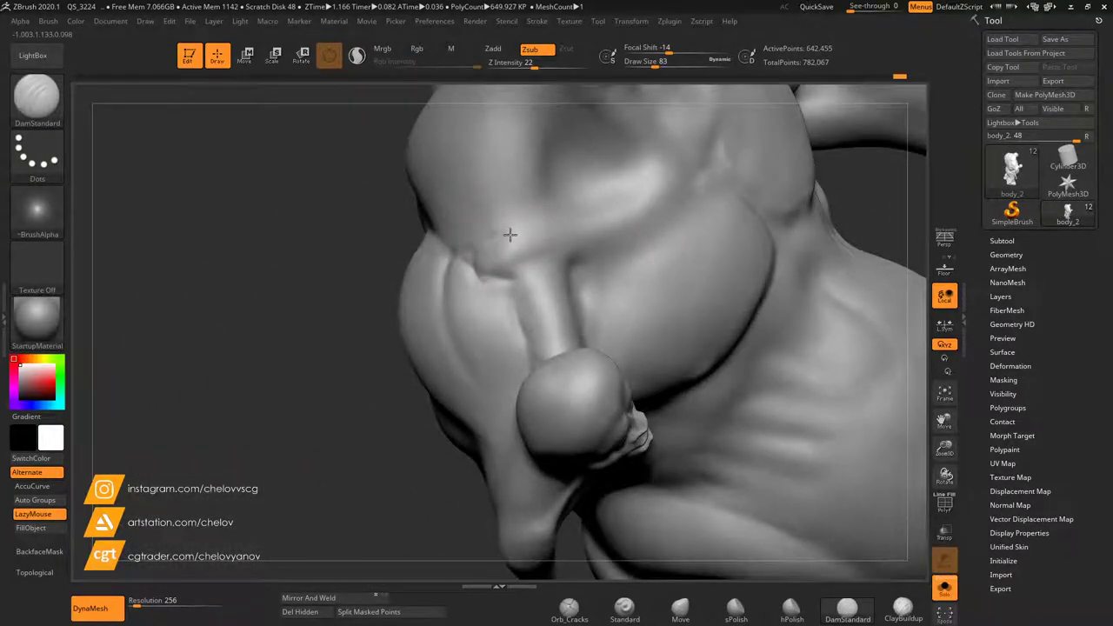
{"action": "mouse_move", "coordinate": [514, 267]}
{"action": "left_mouse_down"}
{"action": "mouse_move", "coordinate": [533, 259]}
{"action": "mouse_move", "coordinate": [515, 227]}
{"action": "mouse_move", "coordinate": [536, 216]}
{"action": "left_mouse_up"}
{"action": "left_click_drag", "start_coordinate": [339, 287], "coordinate": [404, 251]}
{"action": "left_click_drag", "start_coordinate": [688, 198], "coordinate": [642, 233]}
{"action": "mouse_move", "coordinate": [476, 260]}
{"action": "left_mouse_down", "text": "shift"}
{"action": "mouse_move", "coordinate": [479, 212]}
{"action": "mouse_move", "coordinate": [420, 200]}
{"action": "left_mouse_up", "text": "shift"}
{"action": "left_click_drag", "start_coordinate": [611, 234], "coordinate": [645, 237]}
{"action": "left_click_drag", "start_coordinate": [443, 239], "coordinate": [478, 228], "text": "shift"}
Carve the creases where the shoulder-blade muscles converge on the small arm's shoulder with DamStandard.
{"action": "left_click_drag", "start_coordinate": [601, 227], "coordinate": [928, 425]}
{"action": "mouse_move", "coordinate": [778, 333]}
{"action": "left_mouse_down"}
{"action": "mouse_move", "coordinate": [764, 298]}
{"action": "mouse_move", "coordinate": [783, 301]}
{"action": "left_mouse_up"}
{"action": "left_click_drag", "start_coordinate": [541, 399], "coordinate": [559, 342]}
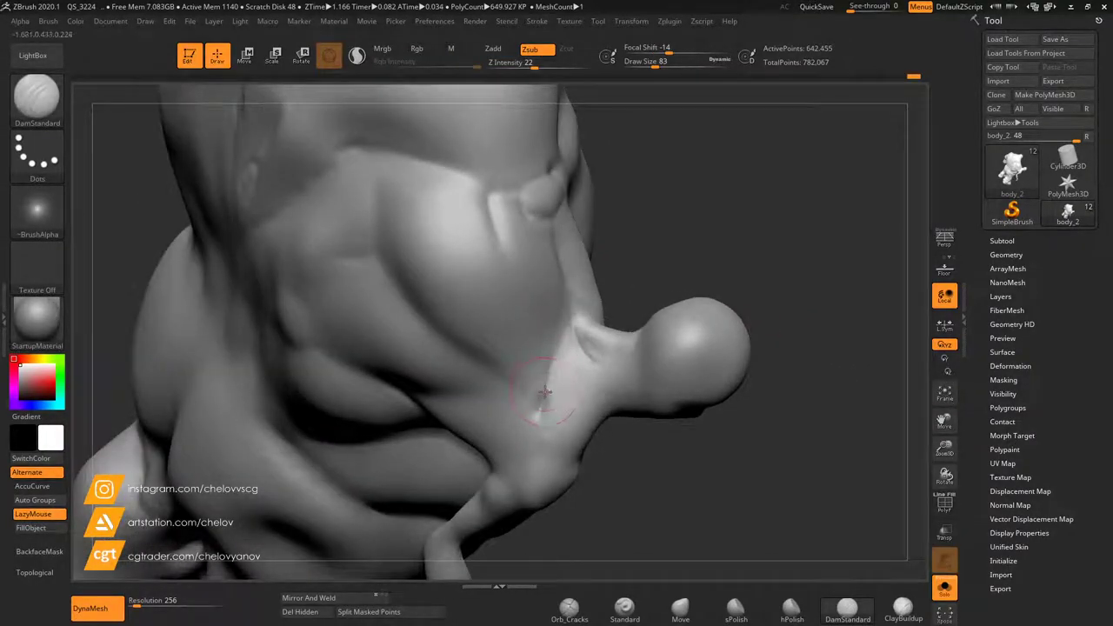
{"action": "left_click_drag", "start_coordinate": [537, 415], "coordinate": [471, 358]}
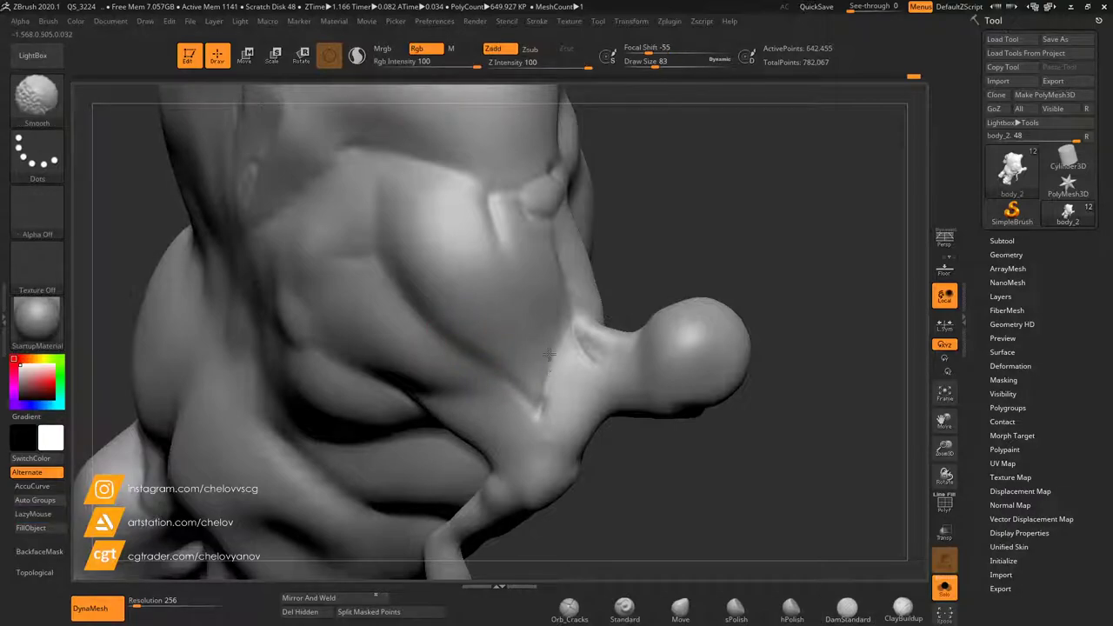
{"action": "mouse_move", "coordinate": [637, 492]}
{"action": "left_mouse_down"}
{"action": "mouse_move", "coordinate": [600, 400]}
{"action": "mouse_move", "coordinate": [641, 462]}
{"action": "mouse_move", "coordinate": [614, 463]}
{"action": "left_mouse_up"}
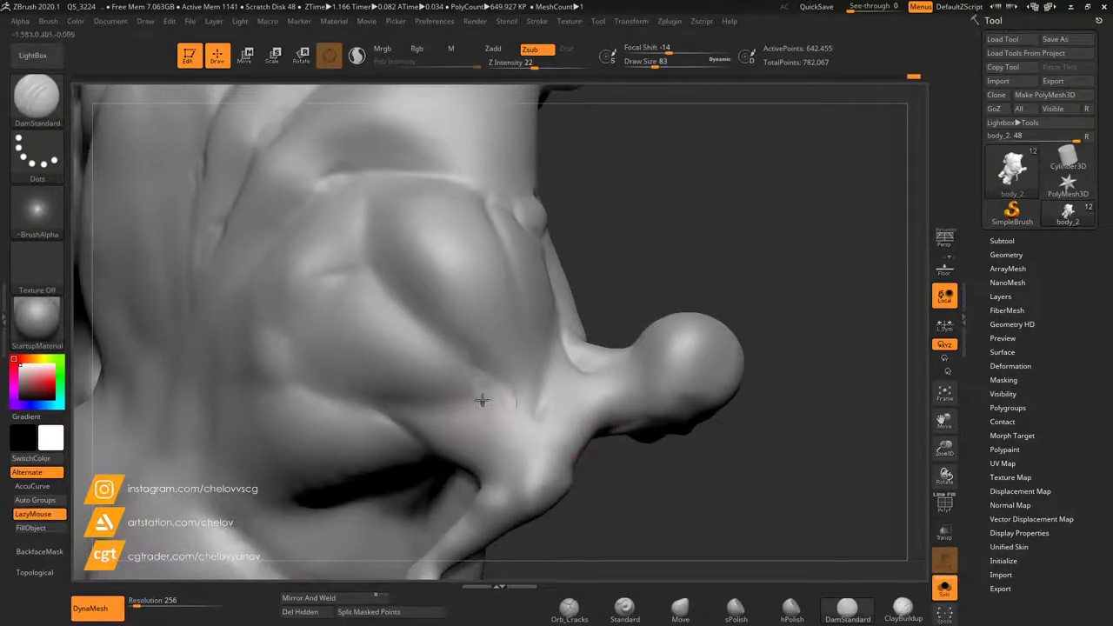
{"action": "left_click_drag", "start_coordinate": [484, 427], "coordinate": [513, 467]}
{"action": "mouse_move", "coordinate": [623, 523]}
{"action": "left_mouse_down"}
{"action": "mouse_move", "coordinate": [569, 488]}
{"action": "mouse_move", "coordinate": [633, 535]}
{"action": "left_mouse_up"}
Build up the muscle ends between the creases behind the small arm's shoulder with ClayBuildup and smooth them.
{"action": "left_click", "coordinate": [903, 607]}
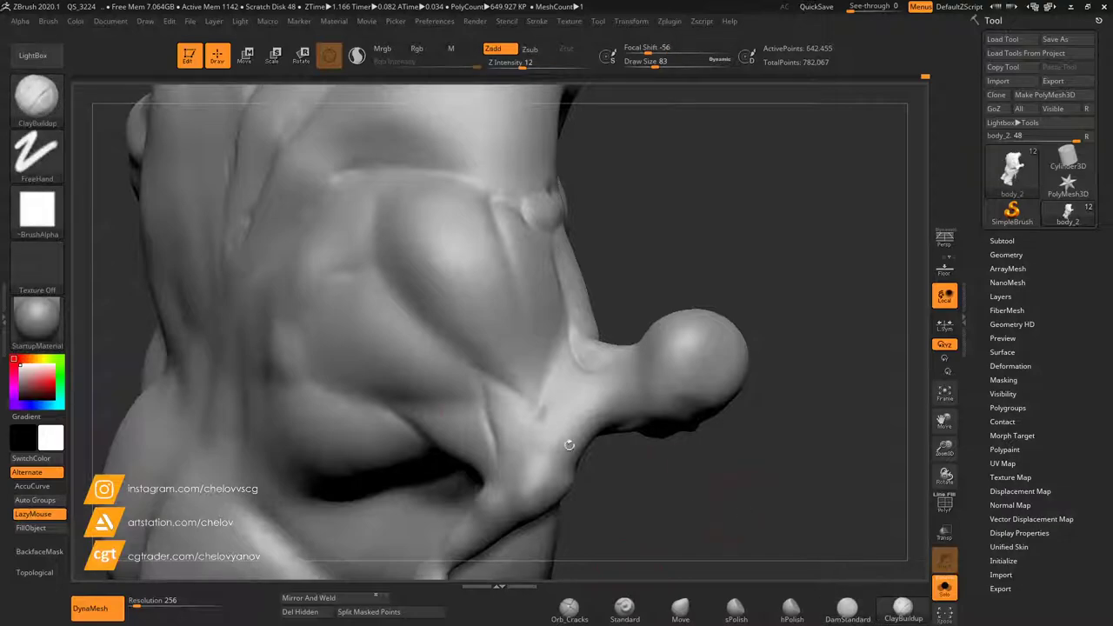
{"action": "mouse_move", "coordinate": [502, 389]}
{"action": "left_mouse_down"}
{"action": "mouse_move", "coordinate": [511, 437]}
{"action": "mouse_move", "coordinate": [518, 429]}
{"action": "left_mouse_up"}
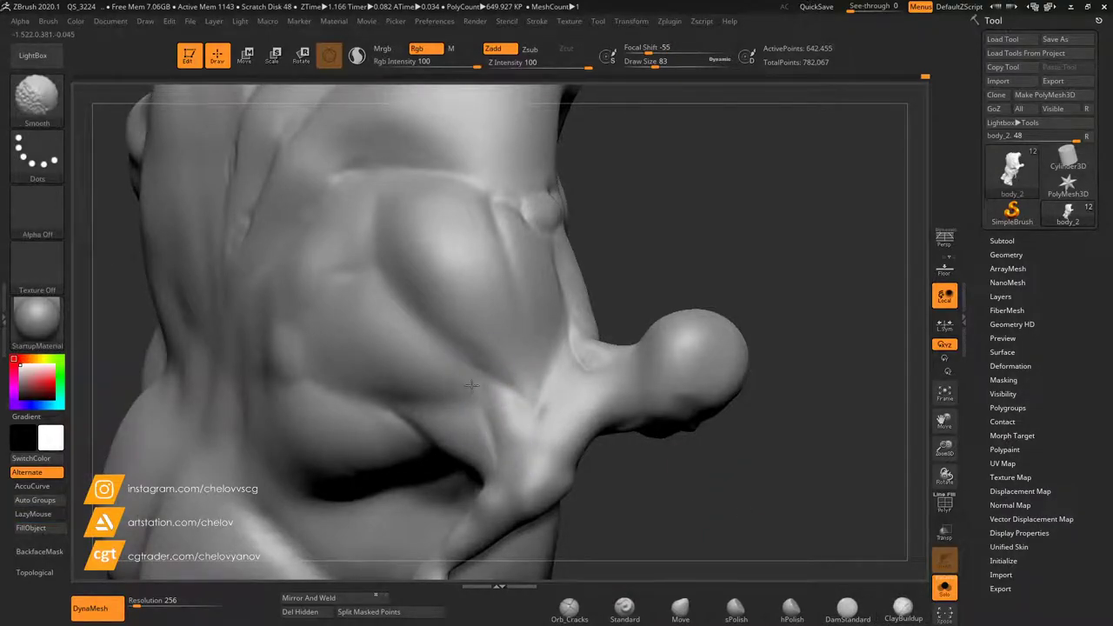
{"action": "left_click_drag", "start_coordinate": [606, 503], "coordinate": [601, 473]}
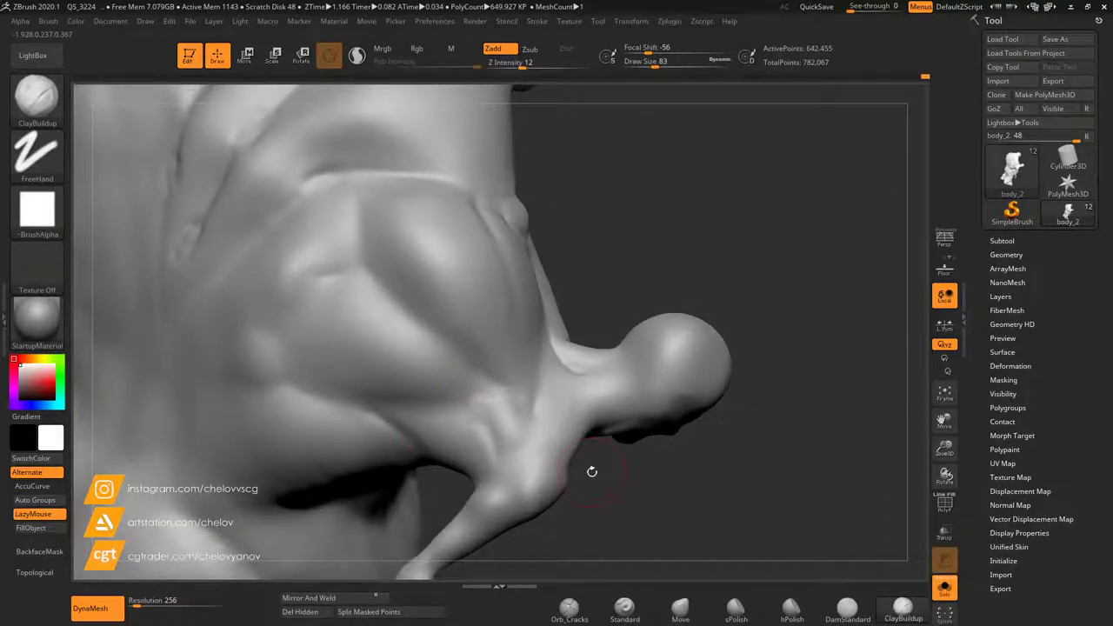
Sharpen the crease along the lower shoulder-blade muscle toward the back of the small shoulder with DamStandard and soften it.
{"action": "left_click", "coordinate": [847, 609]}
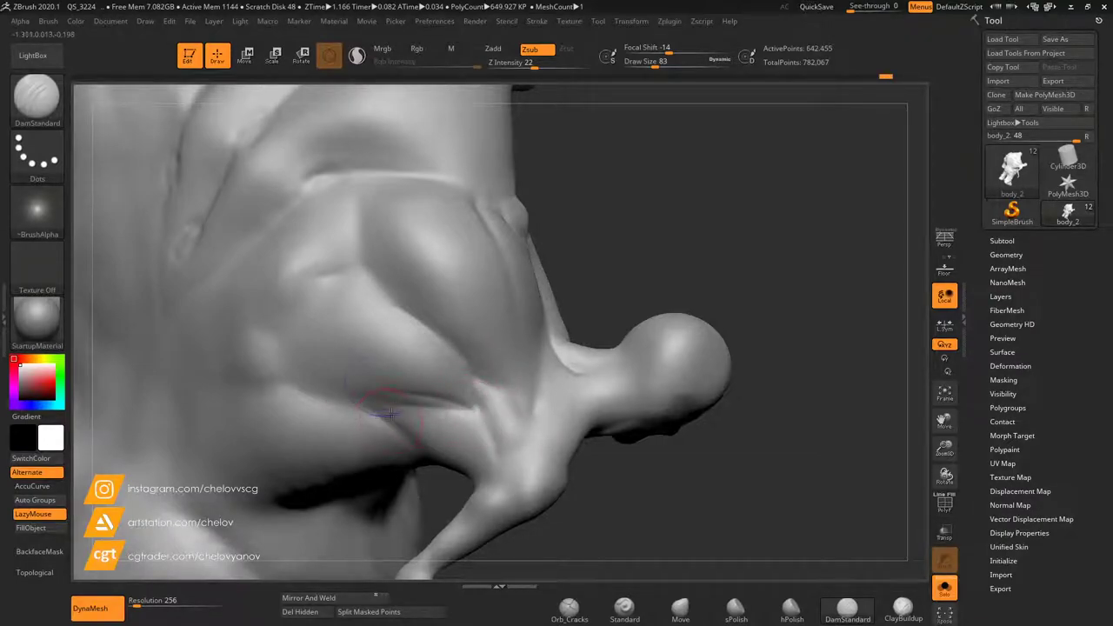
{"action": "key", "text": "shift"}
{"action": "left_click_drag", "start_coordinate": [549, 503], "coordinate": [595, 485]}
{"action": "key", "text": "shift"}
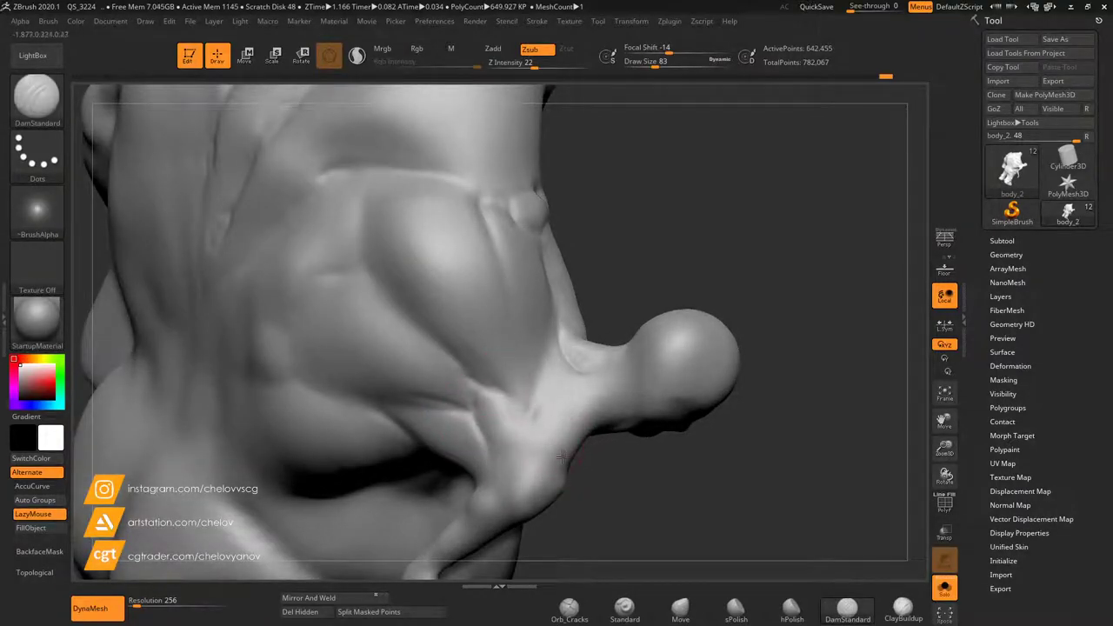
Thicken the lower shoulder-blade muscle next to the small shoulder with ClayBuildup and smooth it into the back.
{"action": "left_click", "coordinate": [901, 606]}
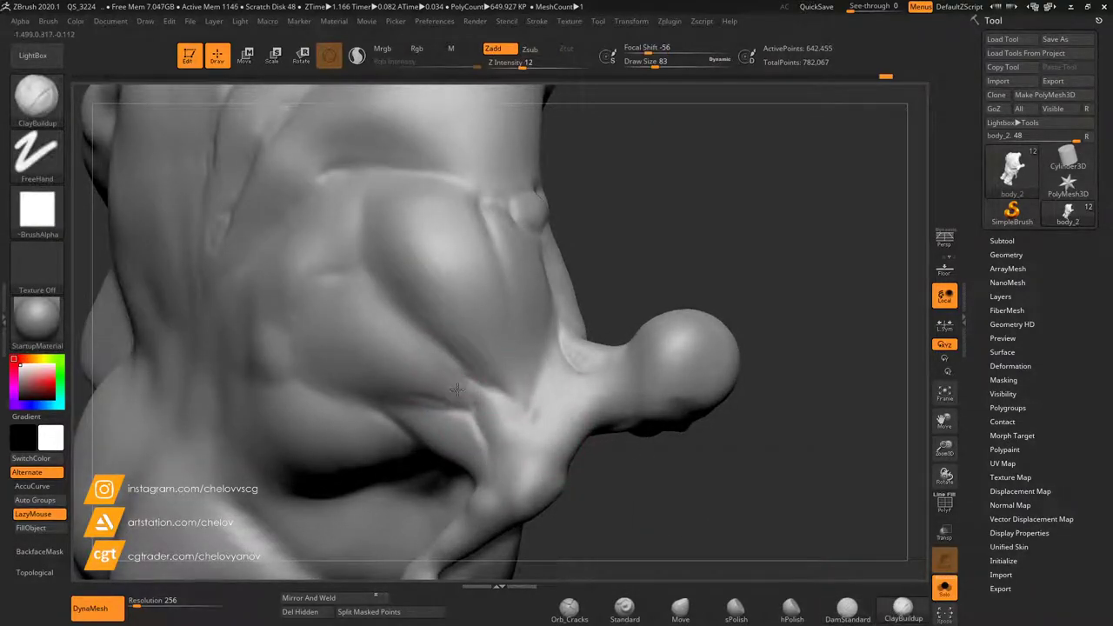
{"action": "key", "text": "shift"}
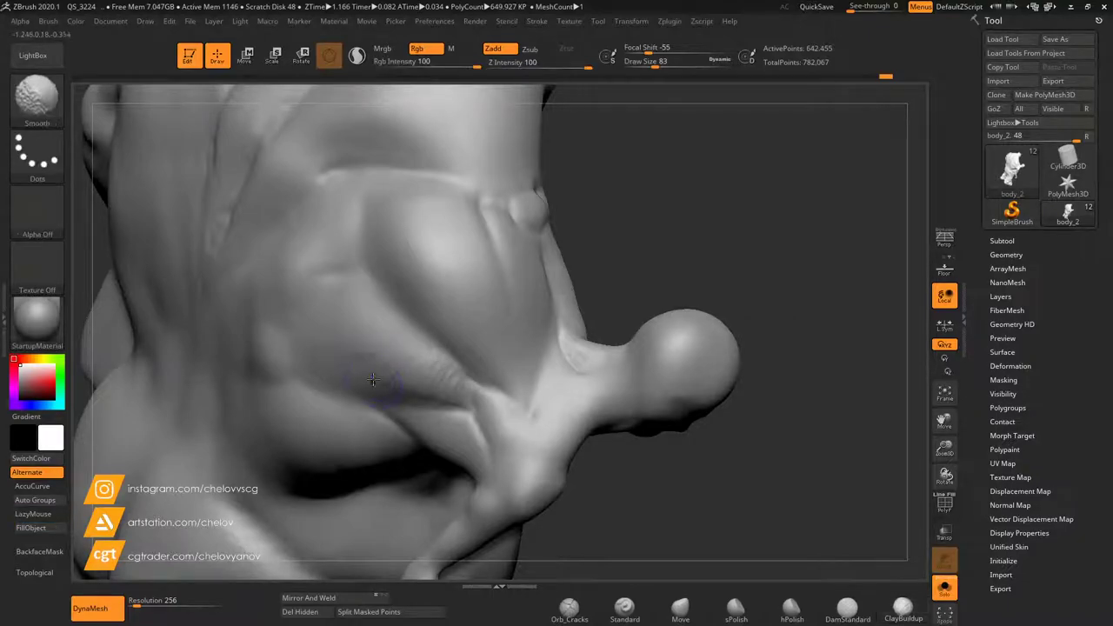
{"action": "mouse_move", "coordinate": [433, 369]}
{"action": "left_mouse_down", "text": "shift"}
{"action": "mouse_move", "coordinate": [479, 396]}
{"action": "mouse_move", "coordinate": [510, 440]}
{"action": "left_mouse_up", "text": "shift"}
{"action": "left_click_drag", "start_coordinate": [624, 479], "coordinate": [630, 527]}
{"action": "mouse_move", "coordinate": [622, 405]}
{"action": "left_mouse_down", "text": "alt"}
{"action": "mouse_move", "coordinate": [613, 291]}
{"action": "mouse_move", "coordinate": [591, 261]}
{"action": "mouse_move", "coordinate": [554, 248]}
{"action": "mouse_move", "coordinate": [689, 383]}
{"action": "left_mouse_up", "text": "alt"}
{"action": "left_click_drag", "start_coordinate": [938, 463], "coordinate": [698, 300], "text": "alt"}
Define the front of the small arm's armpit and the shoulder muscle's border with DamStandard strokes.
{"action": "left_click", "coordinate": [847, 608]}
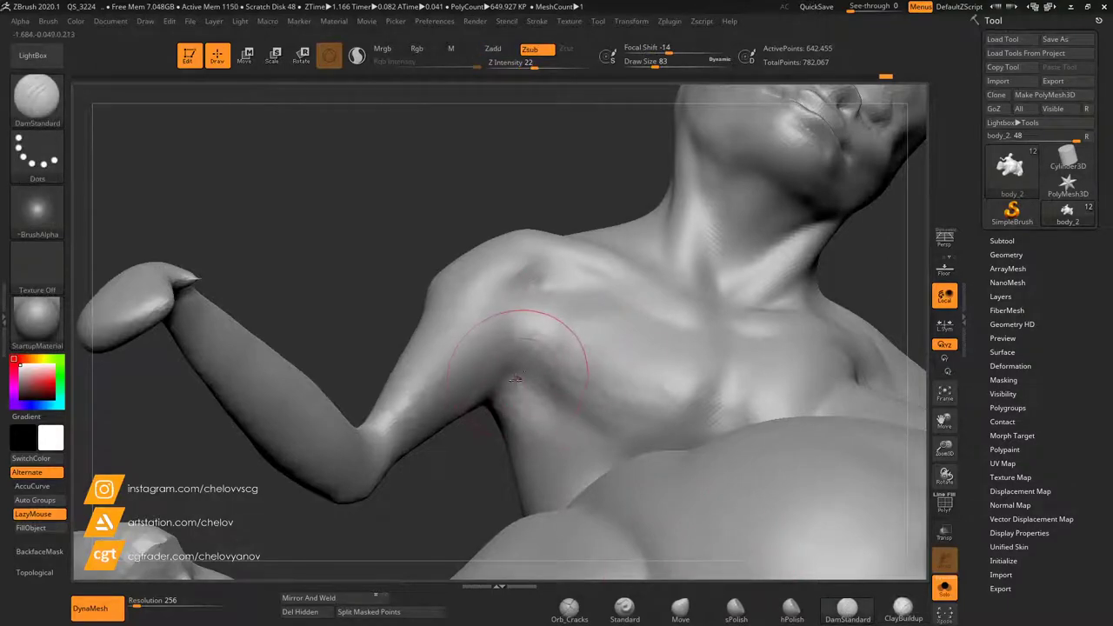
{"action": "mouse_move", "coordinate": [518, 359]}
{"action": "left_mouse_down"}
{"action": "mouse_move", "coordinate": [518, 386]}
{"action": "mouse_move", "coordinate": [568, 424]}
{"action": "left_mouse_up"}
{"action": "left_click_drag", "start_coordinate": [423, 237], "coordinate": [388, 291]}
{"action": "mouse_move", "coordinate": [524, 289]}
{"action": "left_mouse_down"}
{"action": "mouse_move", "coordinate": [475, 308]}
{"action": "mouse_move", "coordinate": [535, 337]}
{"action": "left_mouse_up"}
{"action": "left_click_drag", "start_coordinate": [491, 307], "coordinate": [533, 355]}
{"action": "mouse_move", "coordinate": [363, 226]}
{"action": "left_mouse_down"}
{"action": "mouse_move", "coordinate": [384, 277]}
{"action": "mouse_move", "coordinate": [401, 259]}
{"action": "left_mouse_up"}
{"action": "left_click_drag", "start_coordinate": [263, 326], "coordinate": [409, 328]}
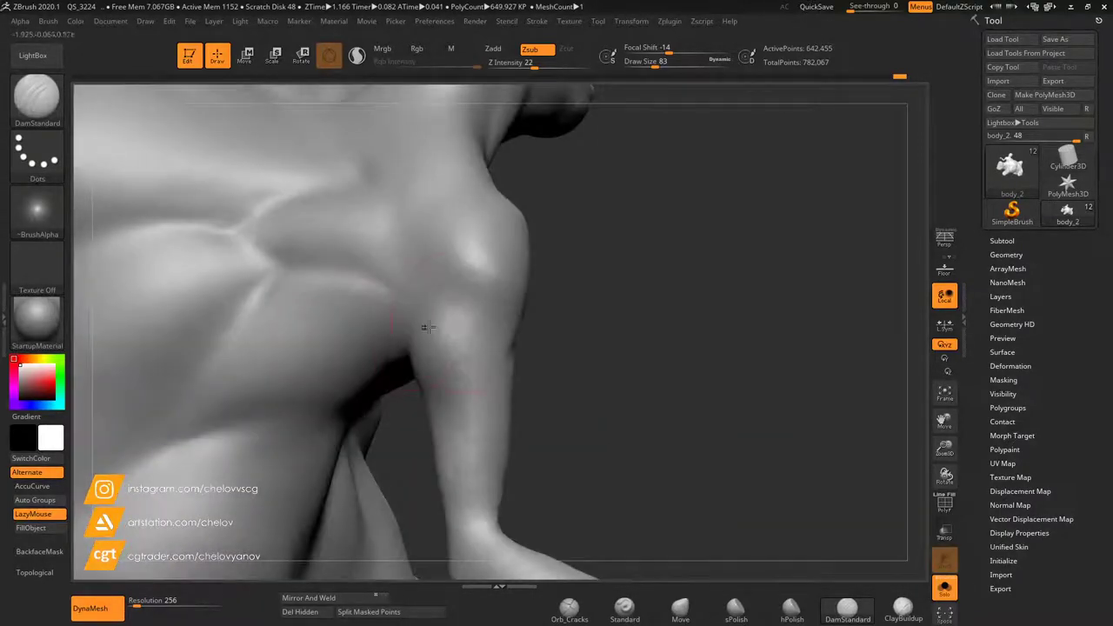
Carve the rear border of the small arm's shoulder muscle down to the upper arm with DamStandard strokes.
{"action": "left_click_drag", "start_coordinate": [517, 357], "coordinate": [426, 280]}
{"action": "left_click_drag", "start_coordinate": [472, 321], "coordinate": [394, 198]}
{"action": "left_click_drag", "start_coordinate": [422, 264], "coordinate": [398, 205]}
{"action": "mouse_move", "coordinate": [360, 278]}
{"action": "left_mouse_down"}
{"action": "mouse_move", "coordinate": [410, 307]}
{"action": "mouse_move", "coordinate": [439, 303]}
{"action": "left_mouse_up"}
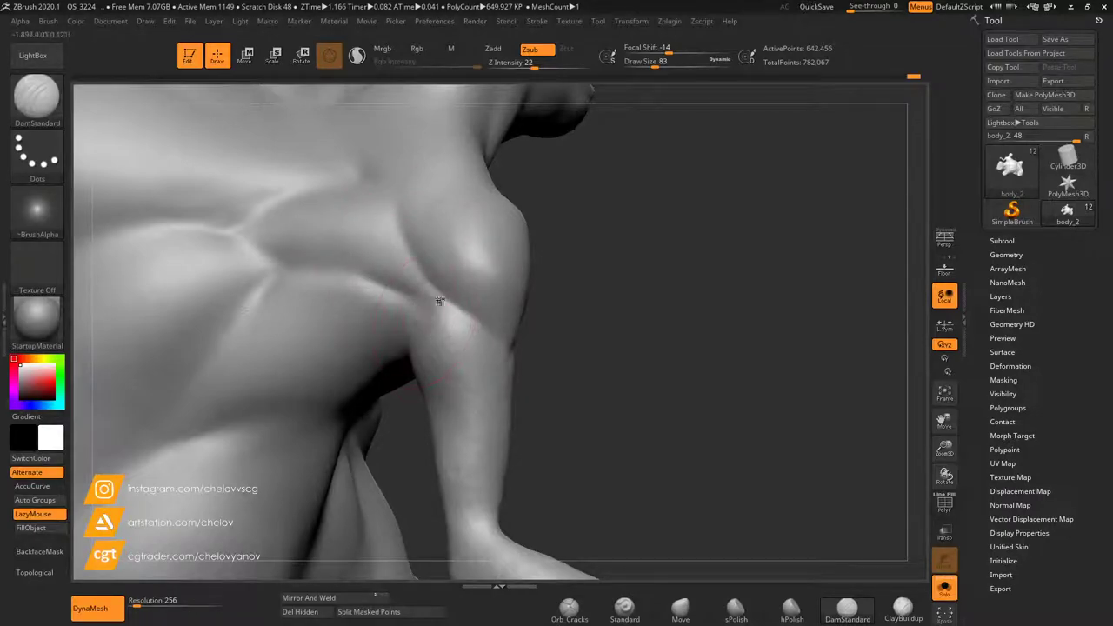
Cut a groove between the muscles along the inner side of the small upper arm with DamStandard.
{"action": "mouse_move", "coordinate": [561, 418]}
{"action": "left_mouse_down"}
{"action": "mouse_move", "coordinate": [593, 421]}
{"action": "mouse_move", "coordinate": [557, 381]}
{"action": "mouse_move", "coordinate": [435, 410]}
{"action": "mouse_move", "coordinate": [461, 522]}
{"action": "left_mouse_up"}
{"action": "mouse_move", "coordinate": [454, 400]}
{"action": "left_mouse_down"}
{"action": "mouse_move", "coordinate": [471, 518]}
{"action": "mouse_move", "coordinate": [453, 527]}
{"action": "mouse_move", "coordinate": [484, 551]}
{"action": "left_mouse_up"}
{"action": "left_click_drag", "start_coordinate": [545, 434], "coordinate": [439, 410]}
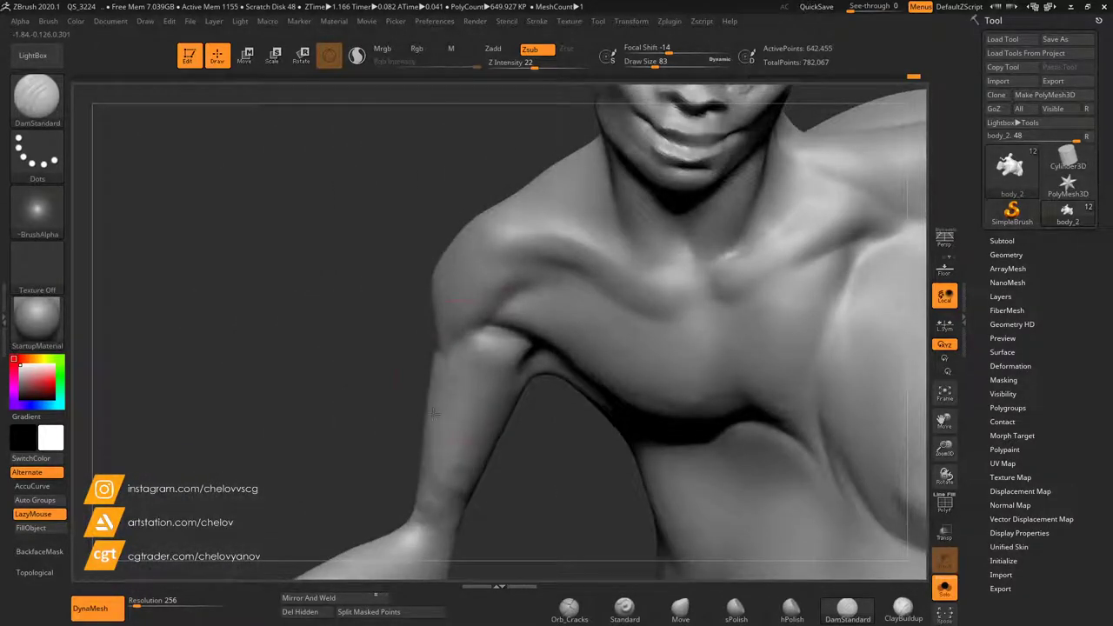
{"action": "left_click_drag", "start_coordinate": [533, 430], "coordinate": [534, 395]}
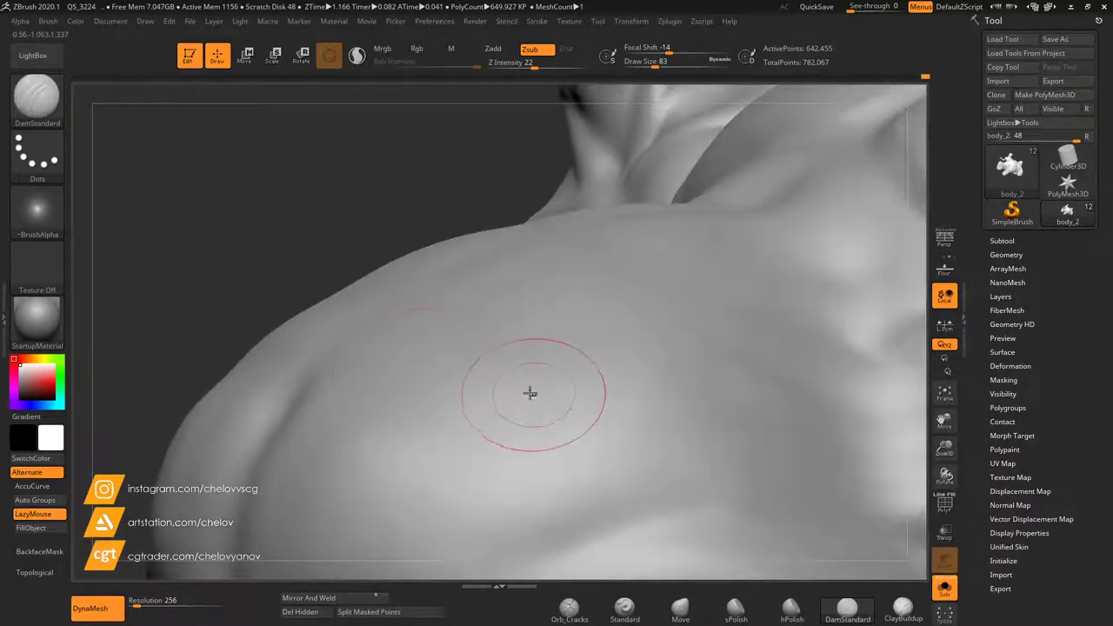
{"action": "left_click_drag", "start_coordinate": [271, 310], "coordinate": [243, 309]}
{"action": "left_click_drag", "start_coordinate": [945, 421], "coordinate": [996, 623]}
{"action": "left_click_drag", "start_coordinate": [486, 262], "coordinate": [529, 238]}
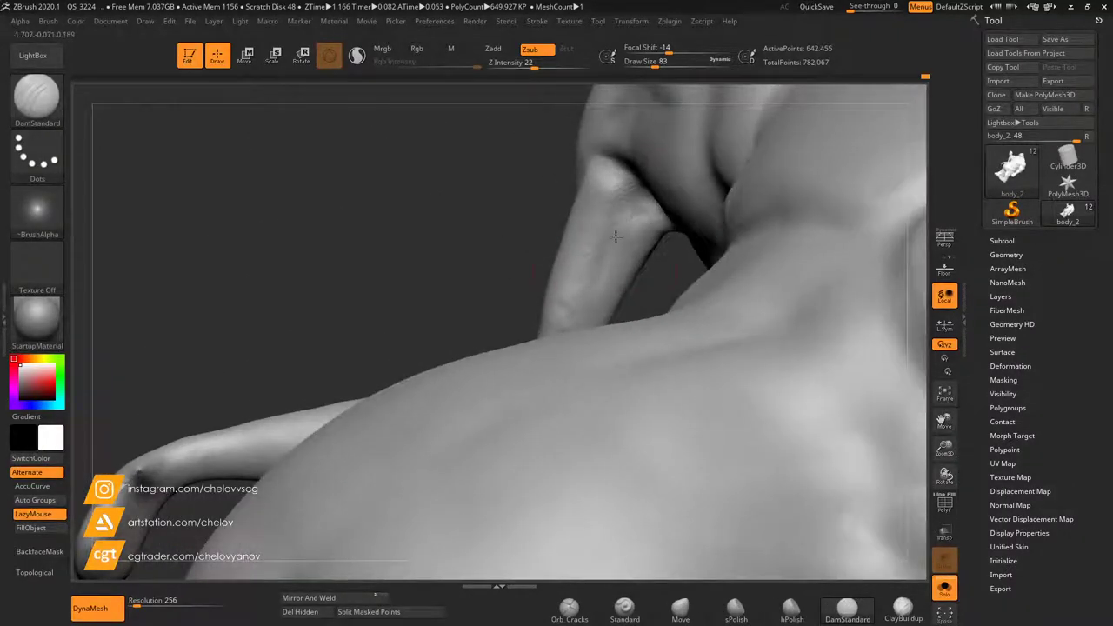
{"action": "left_click_drag", "start_coordinate": [637, 211], "coordinate": [594, 293]}
{"action": "left_click_drag", "start_coordinate": [673, 267], "coordinate": [687, 268]}
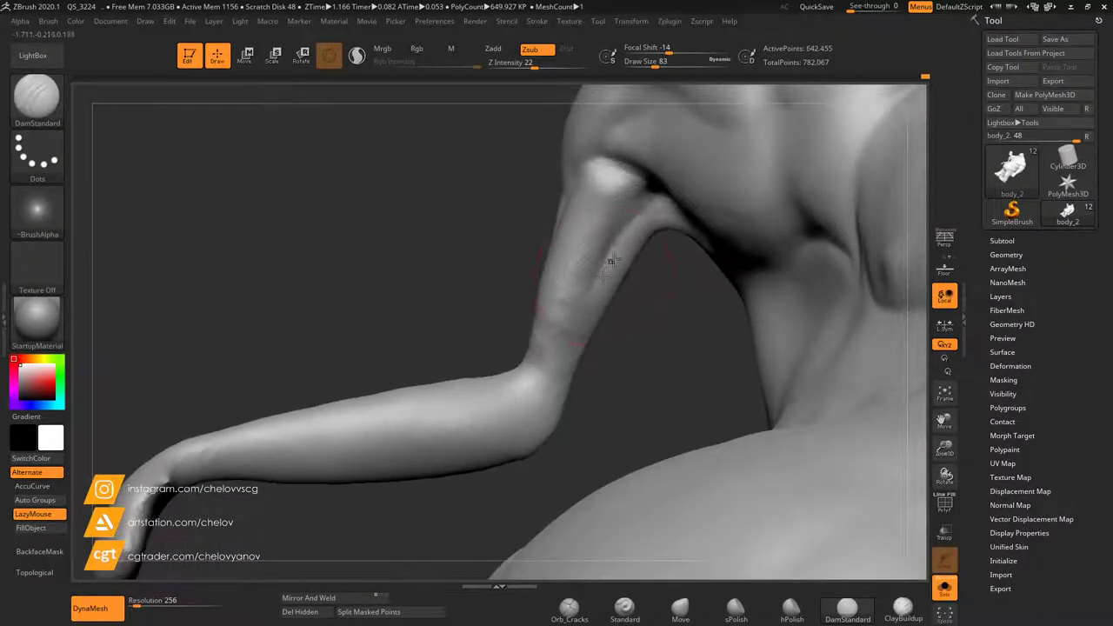
{"action": "mouse_move", "coordinate": [651, 323]}
{"action": "left_mouse_down"}
{"action": "mouse_move", "coordinate": [735, 247]}
{"action": "mouse_move", "coordinate": [758, 171]}
{"action": "mouse_move", "coordinate": [761, 235]}
{"action": "mouse_move", "coordinate": [773, 212]}
{"action": "mouse_move", "coordinate": [748, 348]}
{"action": "mouse_move", "coordinate": [717, 427]}
{"action": "left_mouse_up"}
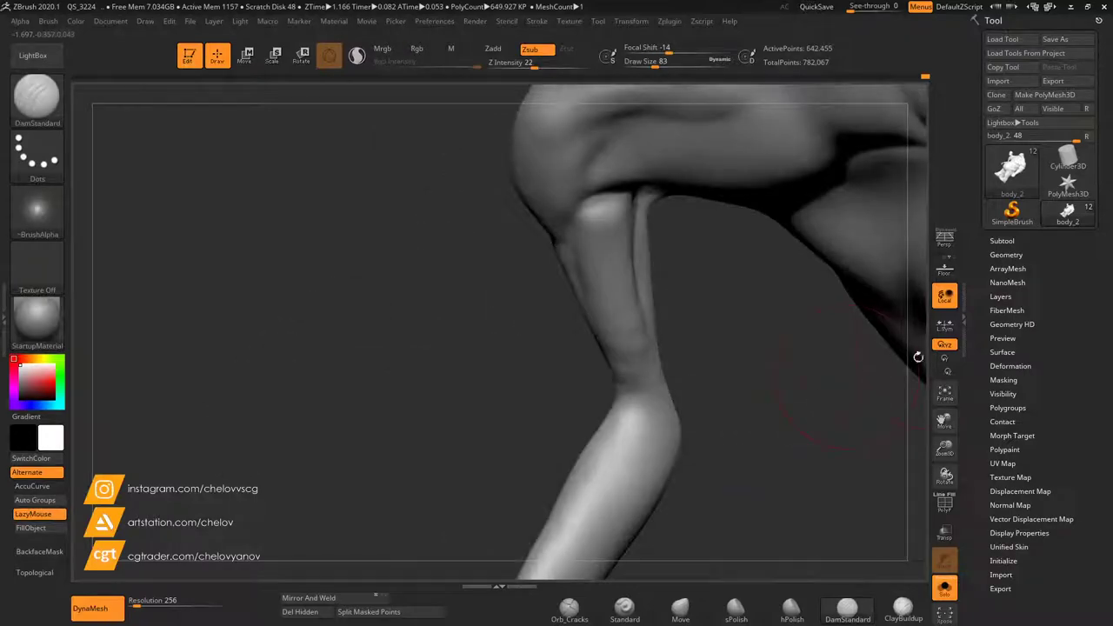
Reshape the small upper arm's outline just below the shoulder with the Move brush at draw size 136.
{"action": "left_click_drag", "start_coordinate": [945, 447], "coordinate": [888, 471]}
{"action": "mouse_move", "coordinate": [592, 349]}
{"action": "left_mouse_down"}
{"action": "mouse_move", "coordinate": [597, 328]}
{"action": "mouse_move", "coordinate": [651, 290]}
{"action": "left_mouse_up"}
{"action": "left_click", "coordinate": [674, 611]}
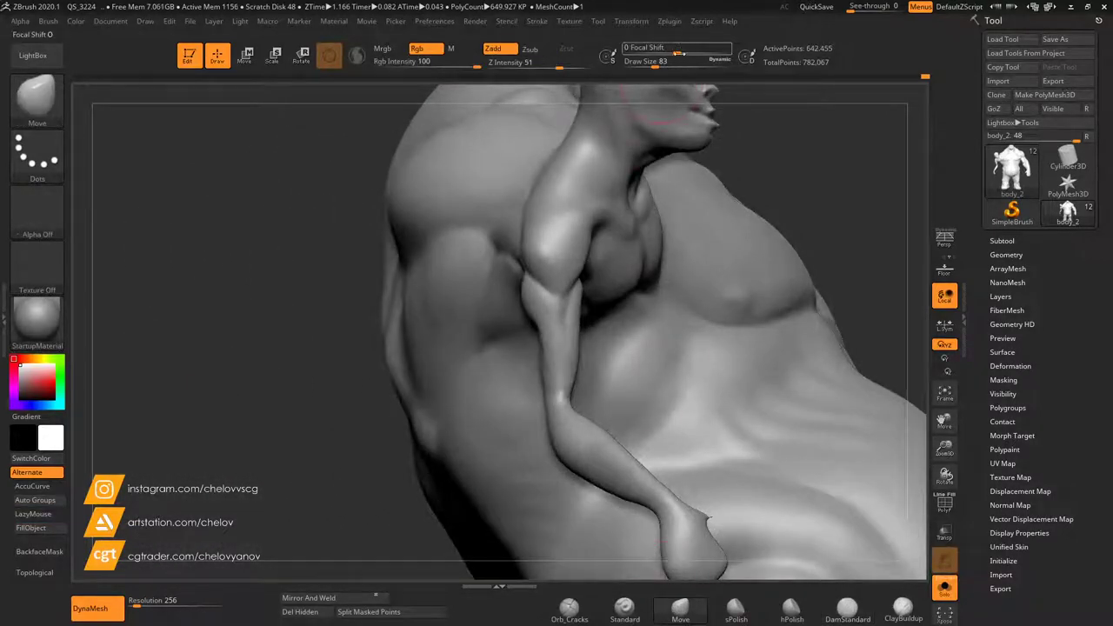
{"action": "left_click_drag", "start_coordinate": [655, 65], "coordinate": [663, 65]}
{"action": "mouse_move", "coordinate": [526, 296]}
{"action": "left_mouse_down"}
{"action": "mouse_move", "coordinate": [553, 282]}
{"action": "mouse_move", "coordinate": [568, 292]}
{"action": "left_mouse_up"}
{"action": "left_click_drag", "start_coordinate": [561, 351], "coordinate": [553, 350]}
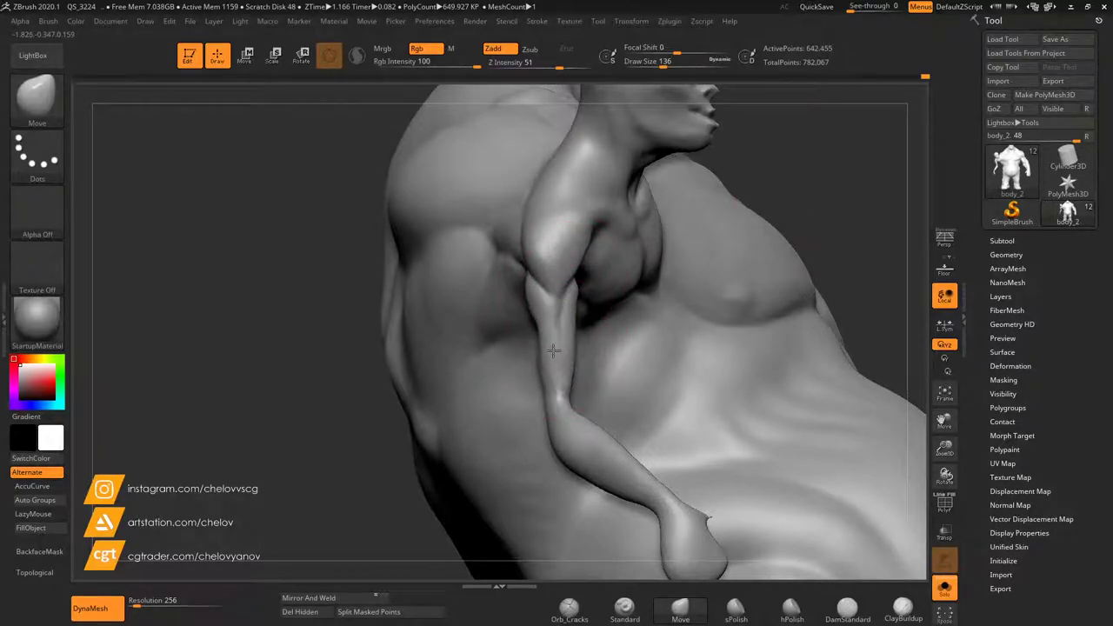
Refine the small upper arm's contour with the Move brush and smooth the forearm surface.
{"action": "left_click_drag", "start_coordinate": [878, 178], "coordinate": [818, 184]}
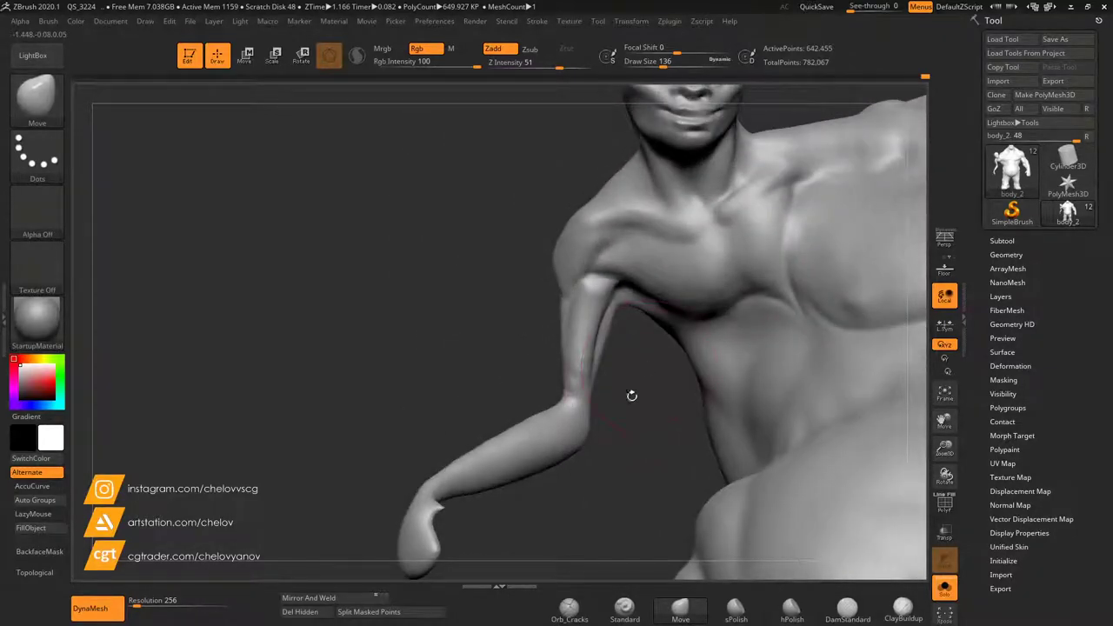
{"action": "left_click_drag", "start_coordinate": [611, 296], "coordinate": [755, 343]}
{"action": "mouse_move", "coordinate": [586, 319]}
{"action": "left_mouse_down"}
{"action": "mouse_move", "coordinate": [602, 316]}
{"action": "mouse_move", "coordinate": [590, 326]}
{"action": "left_mouse_up"}
{"action": "mouse_move", "coordinate": [721, 311]}
{"action": "left_mouse_down"}
{"action": "mouse_move", "coordinate": [742, 328]}
{"action": "mouse_move", "coordinate": [793, 314]}
{"action": "left_mouse_up"}
{"action": "mouse_move", "coordinate": [793, 421]}
{"action": "left_mouse_down", "text": "shift"}
{"action": "mouse_move", "coordinate": [820, 418]}
{"action": "mouse_move", "coordinate": [864, 449]}
{"action": "left_mouse_up", "text": "shift"}
{"action": "left_click_drag", "start_coordinate": [741, 328], "coordinate": [613, 378]}
{"action": "left_click_drag", "start_coordinate": [758, 392], "coordinate": [741, 394]}
{"action": "left_click_drag", "start_coordinate": [951, 423], "coordinate": [736, 385]}
{"action": "mouse_move", "coordinate": [583, 404]}
{"action": "left_mouse_down", "text": "shift"}
{"action": "mouse_move", "coordinate": [609, 382]}
{"action": "mouse_move", "coordinate": [557, 397]}
{"action": "left_mouse_up", "text": "shift"}
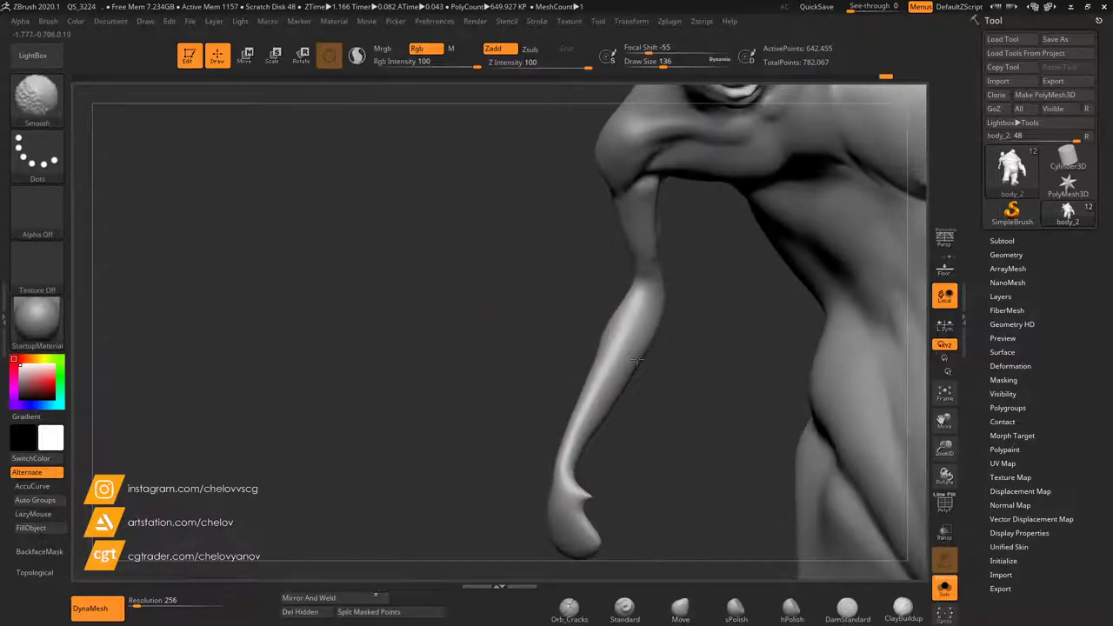
Thicken the small arm around the elbow and upper forearm with the Inflat brush at draw size 74.
{"action": "left_click_drag", "start_coordinate": [545, 322], "coordinate": [720, 308]}
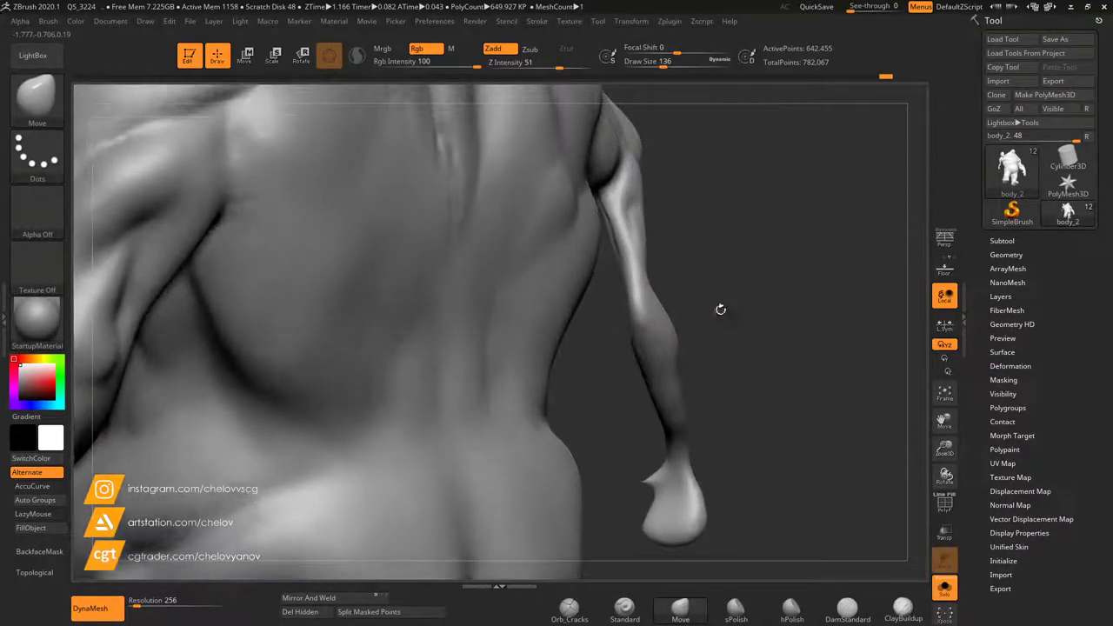
{"action": "left_click_drag", "start_coordinate": [946, 448], "coordinate": [946, 468]}
{"action": "key", "text": "b"}
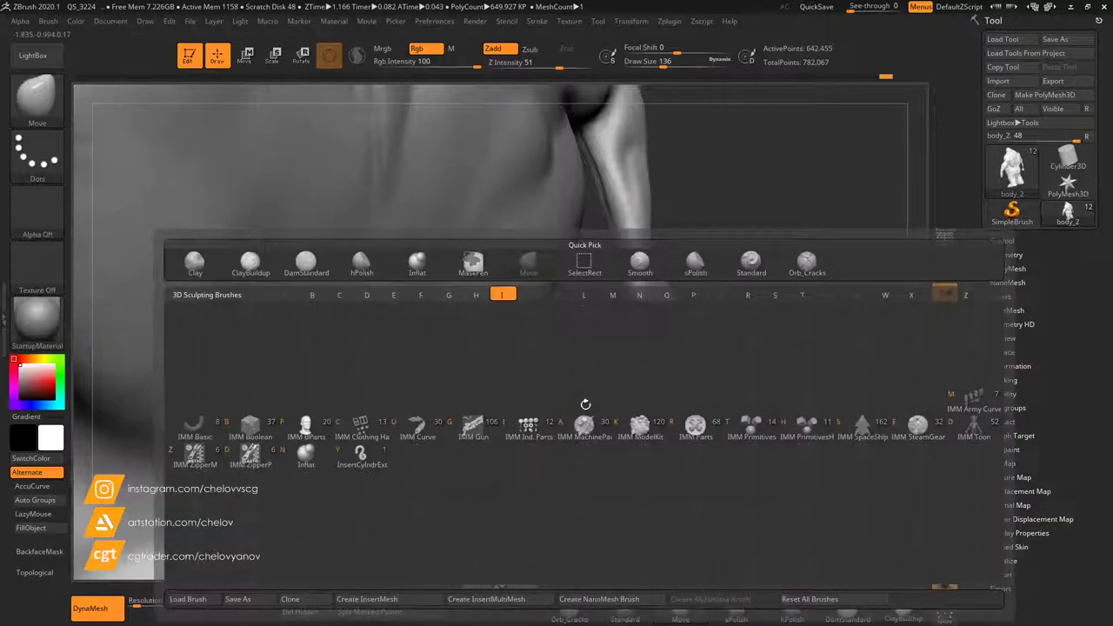
{"action": "key", "text": "i"}
{"action": "key", "text": "n"}
{"action": "left_click_drag", "start_coordinate": [663, 62], "coordinate": [654, 63]}
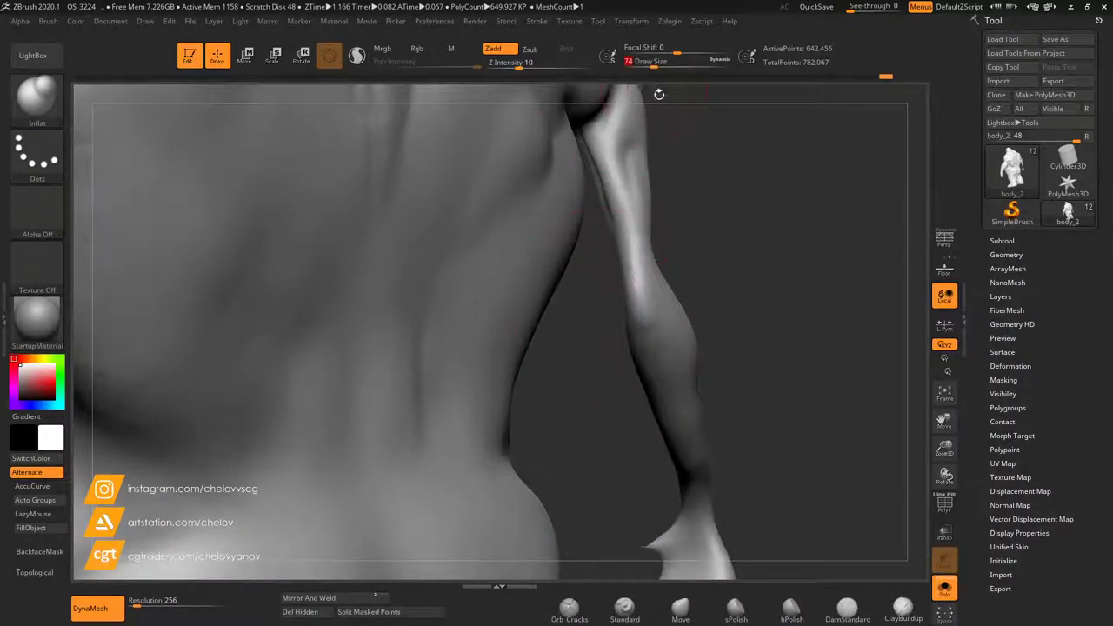
{"action": "mouse_move", "coordinate": [630, 287]}
{"action": "left_mouse_down"}
{"action": "mouse_move", "coordinate": [623, 306]}
{"action": "mouse_move", "coordinate": [645, 291]}
{"action": "mouse_move", "coordinate": [609, 276]}
{"action": "mouse_move", "coordinate": [658, 278]}
{"action": "mouse_move", "coordinate": [656, 301]}
{"action": "left_mouse_up"}
{"action": "mouse_move", "coordinate": [694, 263]}
{"action": "left_mouse_down"}
{"action": "mouse_move", "coordinate": [711, 251]}
{"action": "mouse_move", "coordinate": [524, 308]}
{"action": "mouse_move", "coordinate": [613, 304]}
{"action": "left_mouse_up"}
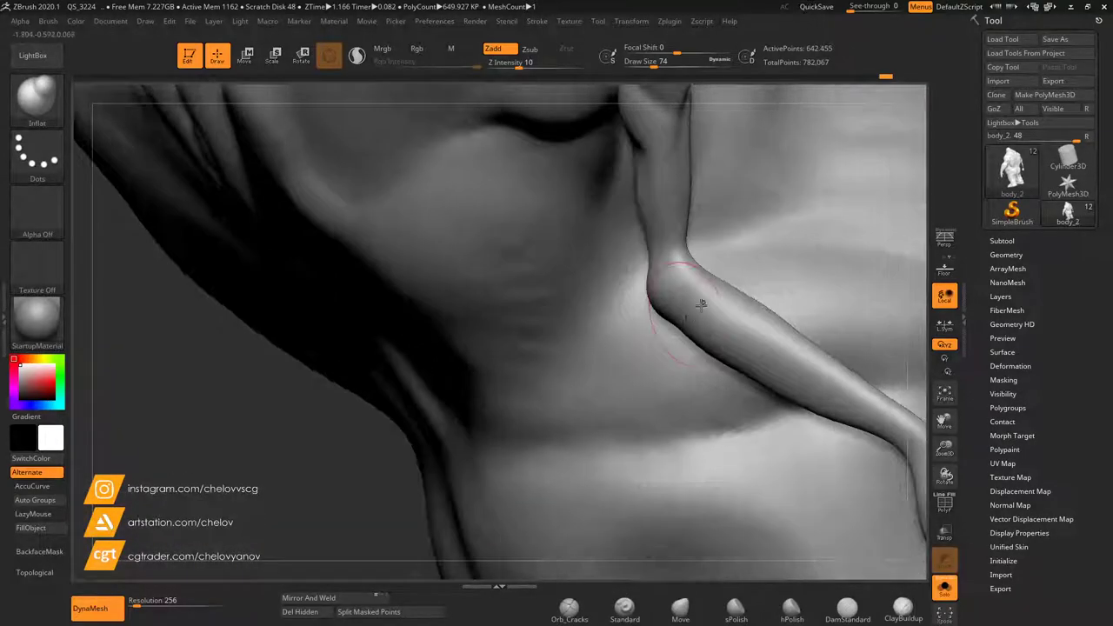
Smooth the small forearm from the elbow to the wrist, raising the draw size to 116.
{"action": "left_click_drag", "start_coordinate": [322, 468], "coordinate": [603, 299]}
{"action": "left_click_drag", "start_coordinate": [740, 259], "coordinate": [730, 293], "text": "shift"}
{"action": "left_click_drag", "start_coordinate": [533, 312], "coordinate": [635, 327]}
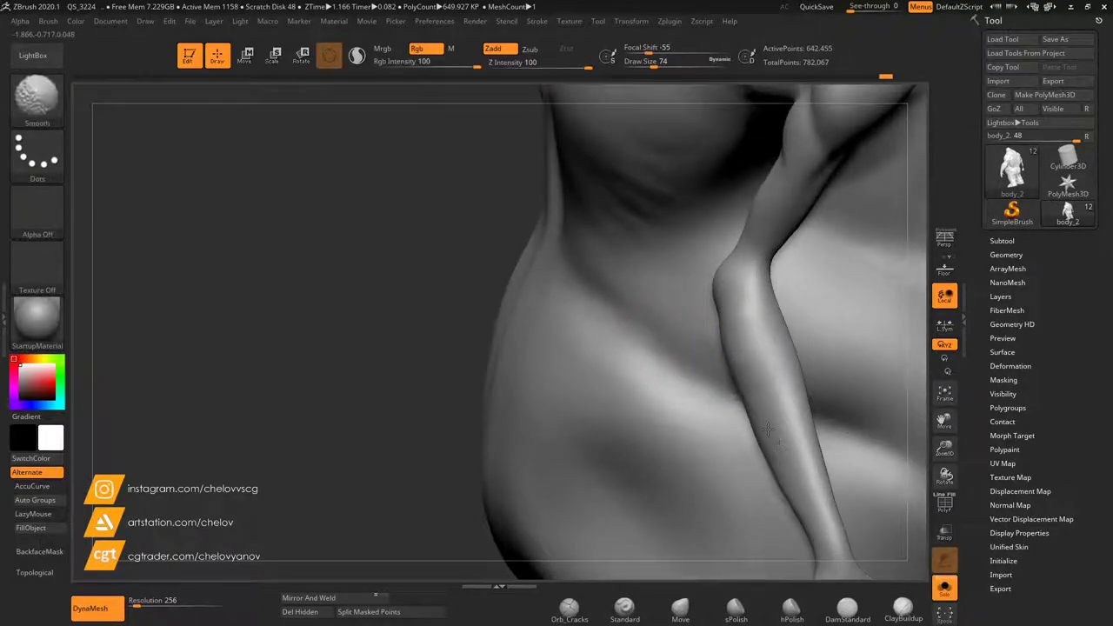
{"action": "right_click_drag", "start_coordinate": [806, 499], "coordinate": [810, 345], "text": "alt"}
{"action": "left_click_drag", "start_coordinate": [654, 62], "coordinate": [661, 63]}
{"action": "left_click_drag", "start_coordinate": [681, 342], "coordinate": [678, 389], "text": "shift"}
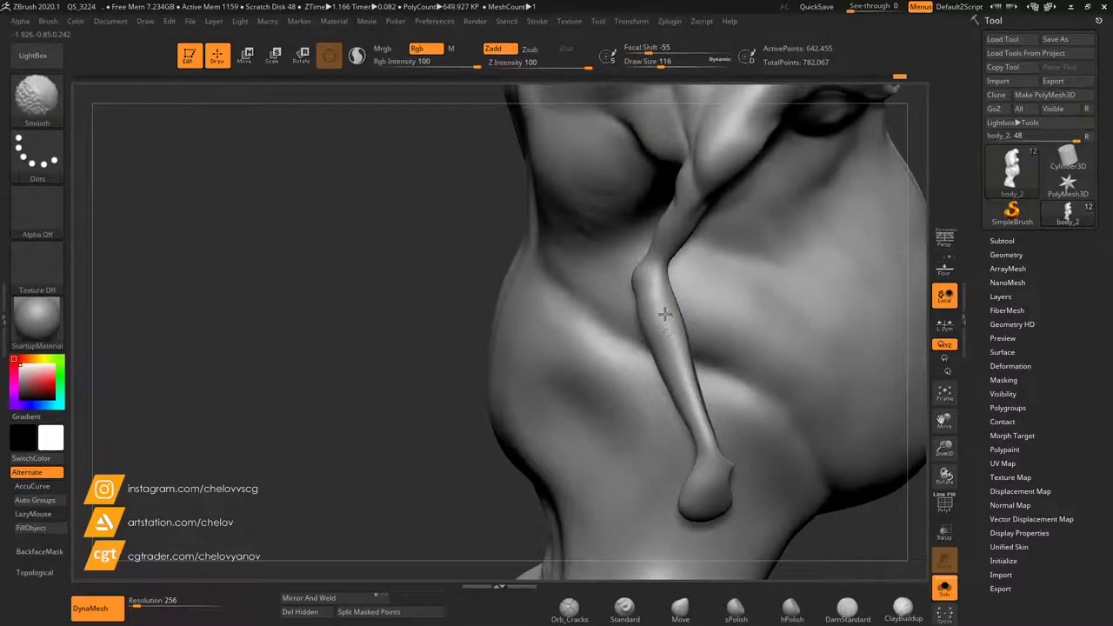
{"action": "left_click_drag", "start_coordinate": [698, 407], "coordinate": [703, 426], "text": "shift"}
Examine the small arm and the adjoining torso from several sides.
{"action": "mouse_move", "coordinate": [425, 301]}
{"action": "left_mouse_down"}
{"action": "mouse_move", "coordinate": [721, 301]}
{"action": "mouse_move", "coordinate": [600, 317]}
{"action": "left_mouse_up"}
{"action": "right_click_drag", "start_coordinate": [703, 320], "coordinate": [672, 227]}
{"action": "left_click_drag", "start_coordinate": [671, 227], "coordinate": [685, 230]}
{"action": "left_click_drag", "start_coordinate": [944, 448], "coordinate": [939, 374]}
{"action": "left_click_drag", "start_coordinate": [942, 419], "coordinate": [637, 286]}
{"action": "left_click_drag", "start_coordinate": [389, 178], "coordinate": [422, 159]}
{"action": "left_click_drag", "start_coordinate": [945, 449], "coordinate": [913, 522]}
{"action": "left_click_drag", "start_coordinate": [946, 421], "coordinate": [874, 416]}
{"action": "left_click_drag", "start_coordinate": [407, 368], "coordinate": [427, 393]}
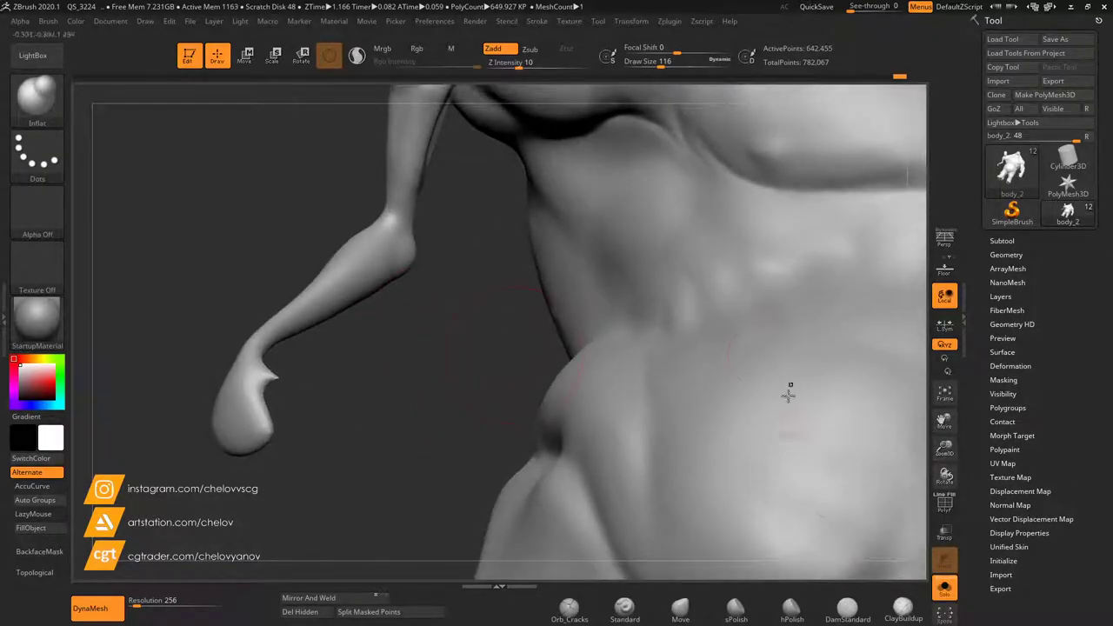
Build up the side of the torso beneath the small arm with ClayBuildup strokes.
{"action": "left_click", "coordinate": [901, 607]}
{"action": "mouse_move", "coordinate": [674, 203]}
{"action": "left_mouse_down"}
{"action": "mouse_move", "coordinate": [626, 216]}
{"action": "mouse_move", "coordinate": [595, 284]}
{"action": "mouse_move", "coordinate": [636, 186]}
{"action": "mouse_move", "coordinate": [666, 179]}
{"action": "mouse_move", "coordinate": [606, 251]}
{"action": "left_mouse_up"}
{"action": "mouse_move", "coordinate": [923, 362]}
{"action": "left_mouse_down", "text": "alt"}
{"action": "mouse_move", "coordinate": [913, 435]}
{"action": "mouse_move", "coordinate": [877, 476]}
{"action": "left_mouse_up", "text": "alt"}
{"action": "mouse_move", "coordinate": [445, 352]}
{"action": "left_mouse_down"}
{"action": "mouse_move", "coordinate": [433, 393]}
{"action": "mouse_move", "coordinate": [452, 369]}
{"action": "left_mouse_up"}
{"action": "mouse_move", "coordinate": [791, 470]}
{"action": "left_mouse_down"}
{"action": "mouse_move", "coordinate": [746, 487]}
{"action": "mouse_move", "coordinate": [805, 490]}
{"action": "mouse_move", "coordinate": [791, 492]}
{"action": "left_mouse_up"}
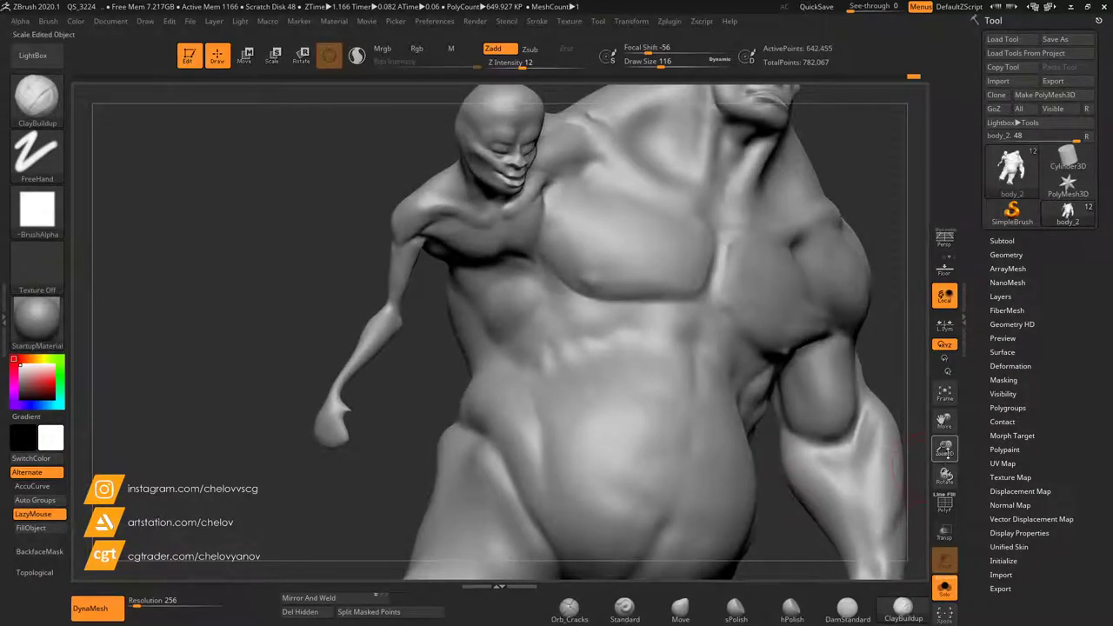
Carve diagonal grooves between the ribs beneath the small figure's chest with the DamStandard brush.
{"action": "left_click_drag", "start_coordinate": [944, 450], "coordinate": [945, 471]}
{"action": "left_click", "coordinate": [845, 609]}
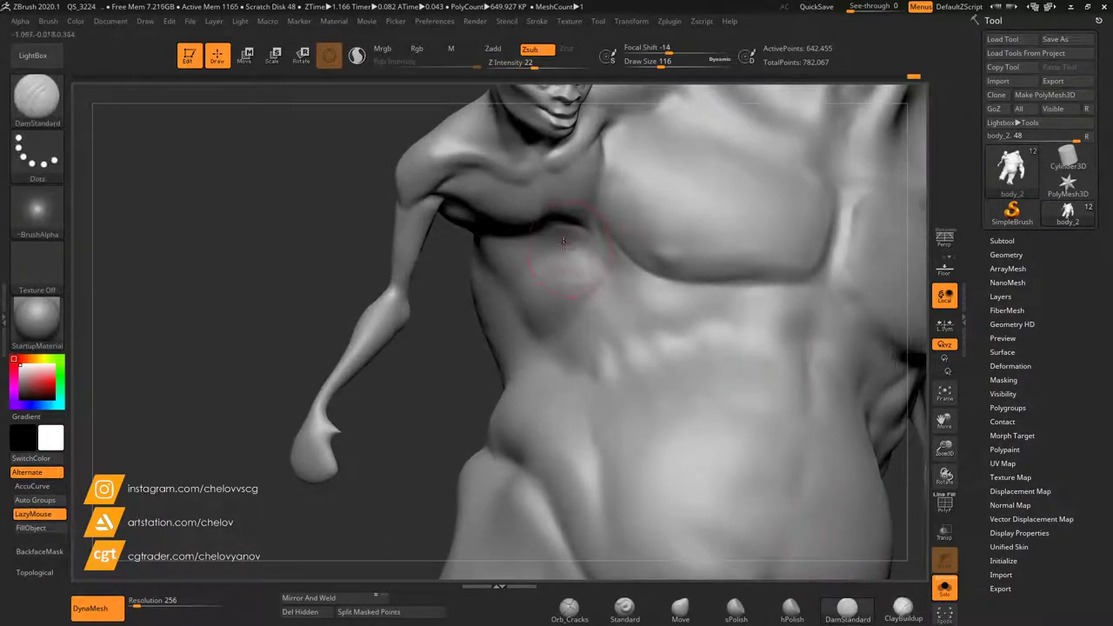
{"action": "left_click_drag", "start_coordinate": [593, 298], "coordinate": [598, 303]}
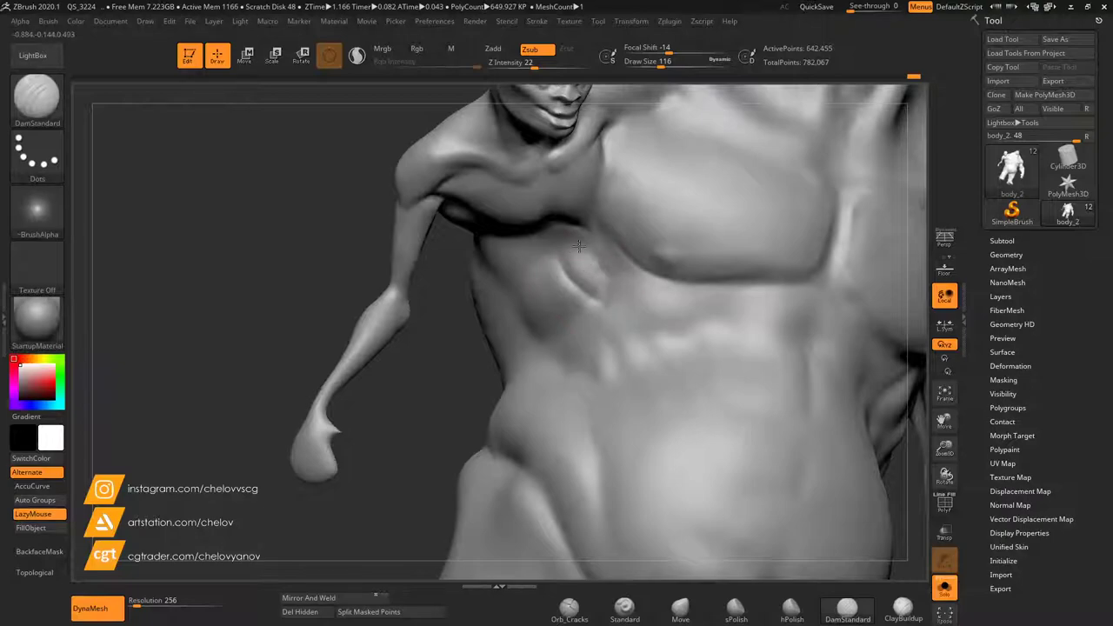
{"action": "left_click_drag", "start_coordinate": [449, 382], "coordinate": [454, 332]}
{"action": "mouse_move", "coordinate": [557, 283]}
{"action": "left_mouse_down"}
{"action": "mouse_move", "coordinate": [579, 330]}
{"action": "mouse_move", "coordinate": [517, 279]}
{"action": "left_mouse_up"}
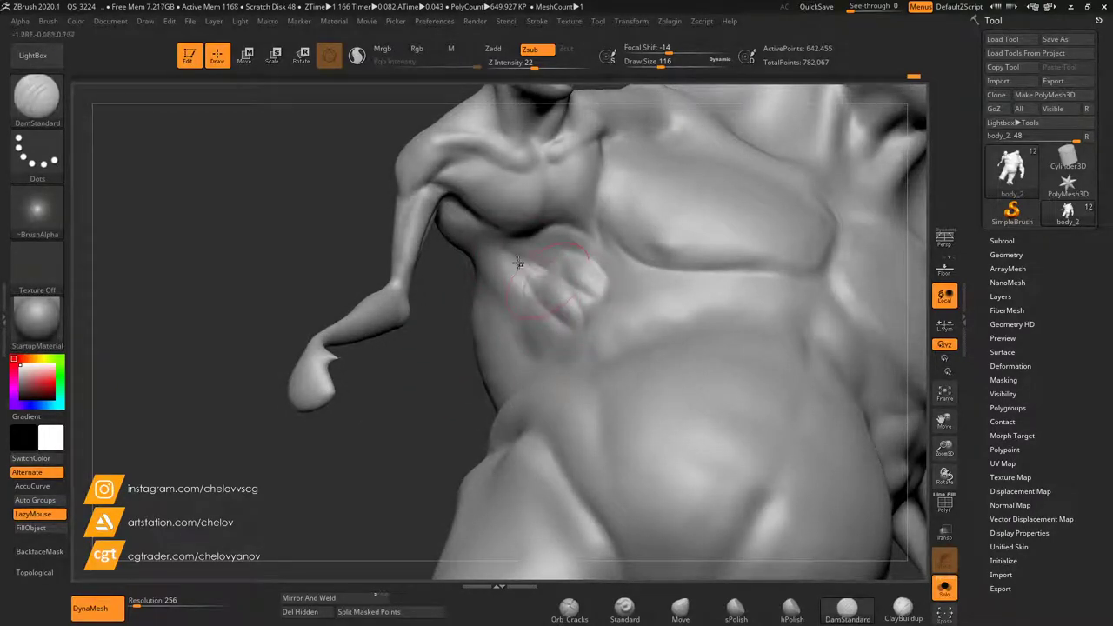
{"action": "left_click_drag", "start_coordinate": [442, 365], "coordinate": [469, 407]}
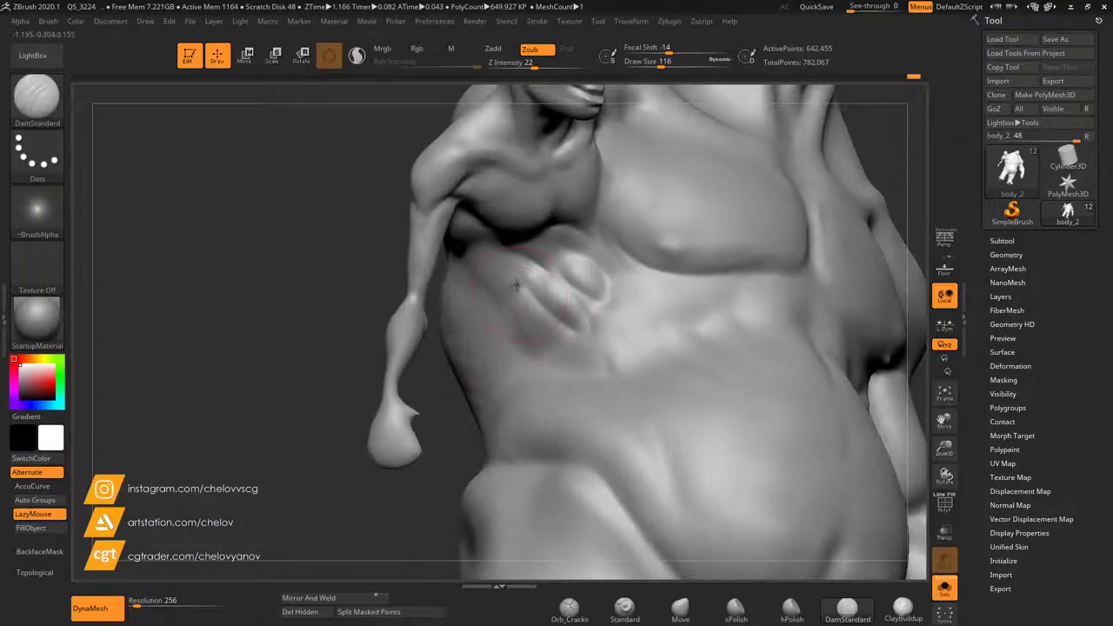
{"action": "left_click_drag", "start_coordinate": [514, 325], "coordinate": [564, 368]}
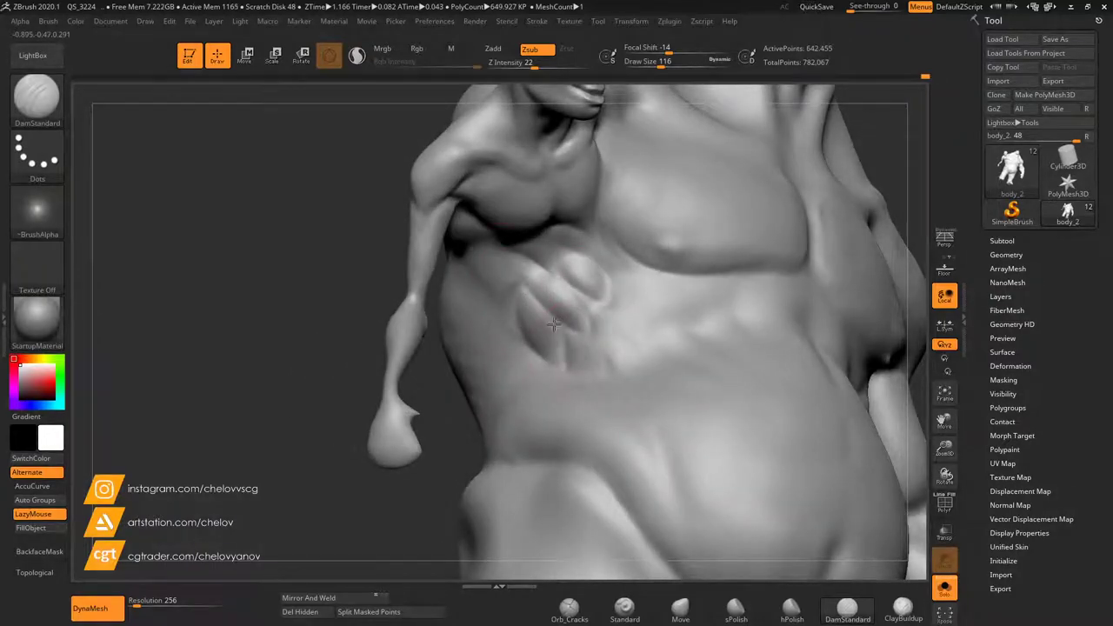
{"action": "left_click_drag", "start_coordinate": [441, 368], "coordinate": [446, 355]}
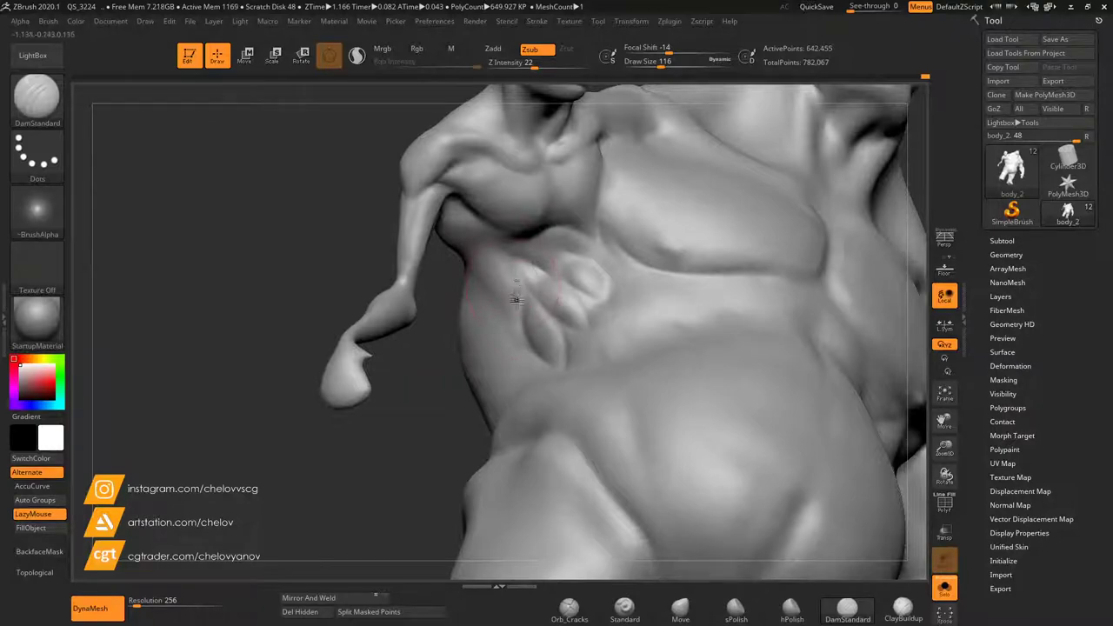
Carve muscle separations along the small figure's flank below the armpit, where it joins the large body.
{"action": "right_click_drag", "start_coordinate": [447, 342], "coordinate": [481, 287]}
{"action": "right_click_drag", "start_coordinate": [427, 330], "coordinate": [500, 297]}
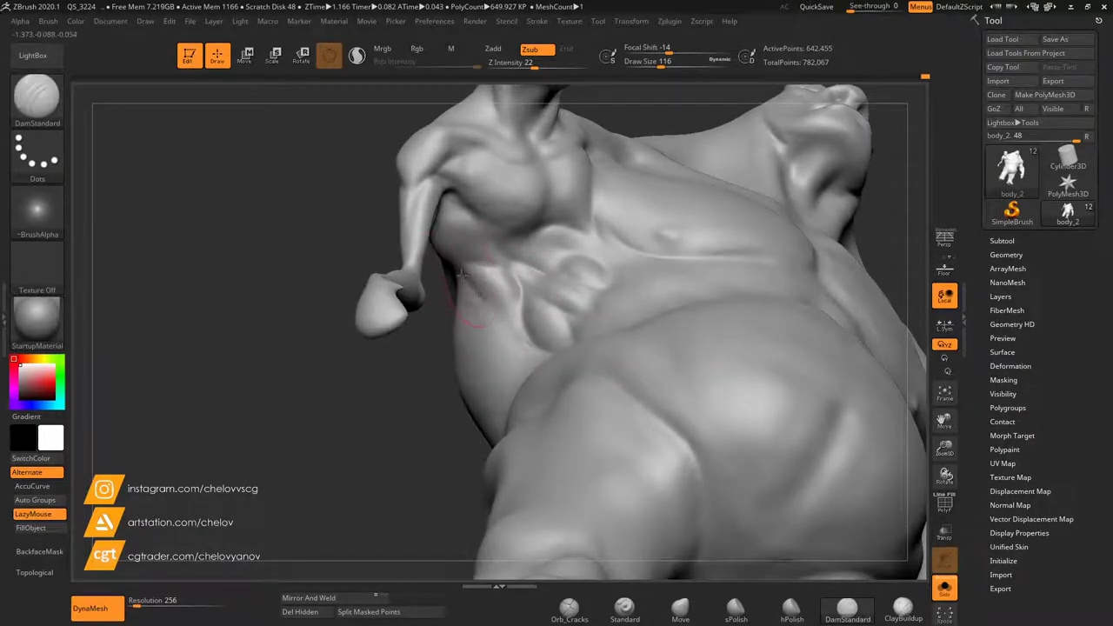
{"action": "mouse_move", "coordinate": [424, 382]}
{"action": "left_mouse_down"}
{"action": "mouse_move", "coordinate": [467, 378]}
{"action": "mouse_move", "coordinate": [468, 326]}
{"action": "left_mouse_up"}
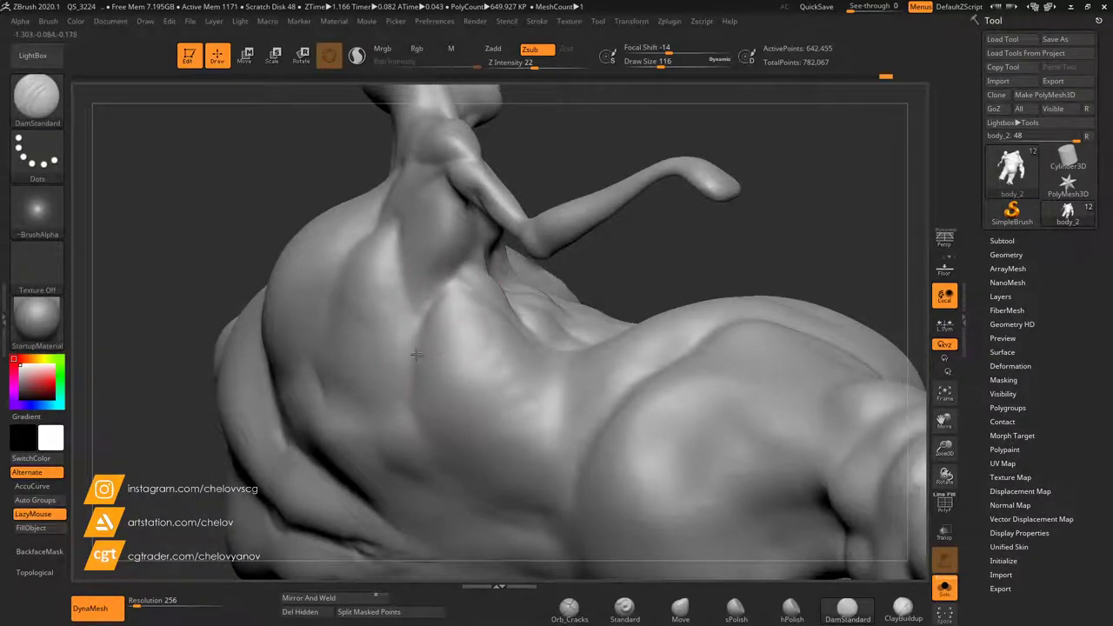
{"action": "left_click_drag", "start_coordinate": [648, 261], "coordinate": [600, 303]}
{"action": "mouse_move", "coordinate": [375, 400]}
{"action": "left_mouse_down"}
{"action": "mouse_move", "coordinate": [386, 327]}
{"action": "mouse_move", "coordinate": [370, 369]}
{"action": "left_mouse_up"}
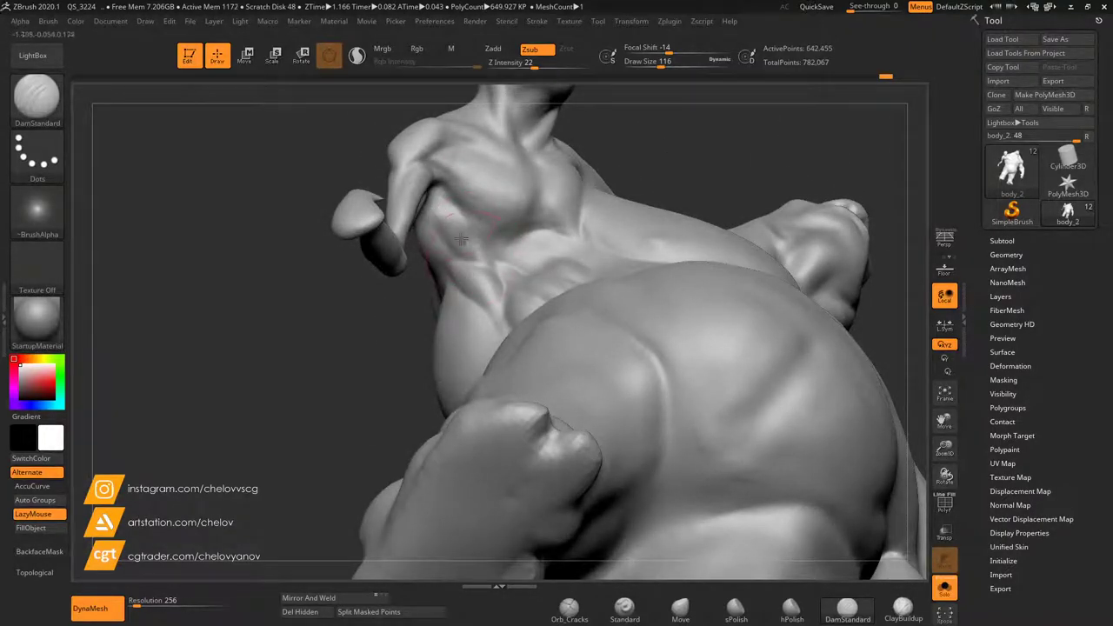
Deepen the creases around the uppermost ribs directly under the small figure's chest.
{"action": "left_click_drag", "start_coordinate": [378, 344], "coordinate": [372, 396]}
{"action": "mouse_move", "coordinate": [506, 250]}
{"action": "left_mouse_down"}
{"action": "mouse_move", "coordinate": [554, 231]}
{"action": "mouse_move", "coordinate": [510, 248]}
{"action": "left_mouse_up"}
{"action": "mouse_move", "coordinate": [400, 328]}
{"action": "right_mouse_down"}
{"action": "mouse_move", "coordinate": [385, 365]}
{"action": "mouse_move", "coordinate": [435, 314]}
{"action": "right_mouse_up"}
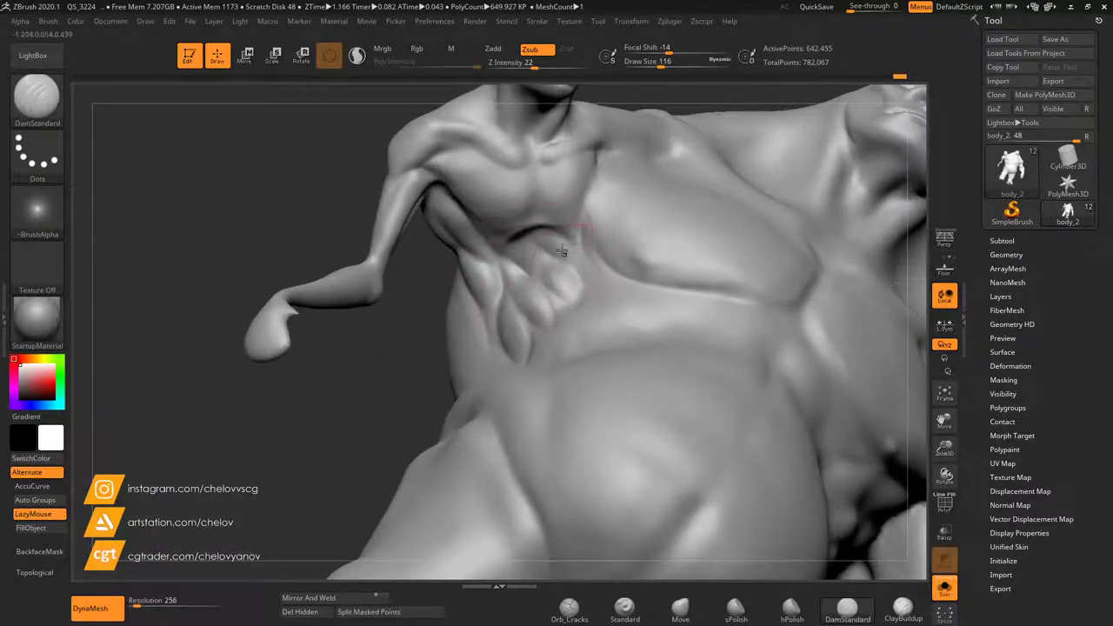
{"action": "left_click_drag", "start_coordinate": [557, 243], "coordinate": [568, 255]}
{"action": "right_click_drag", "start_coordinate": [466, 327], "coordinate": [438, 372]}
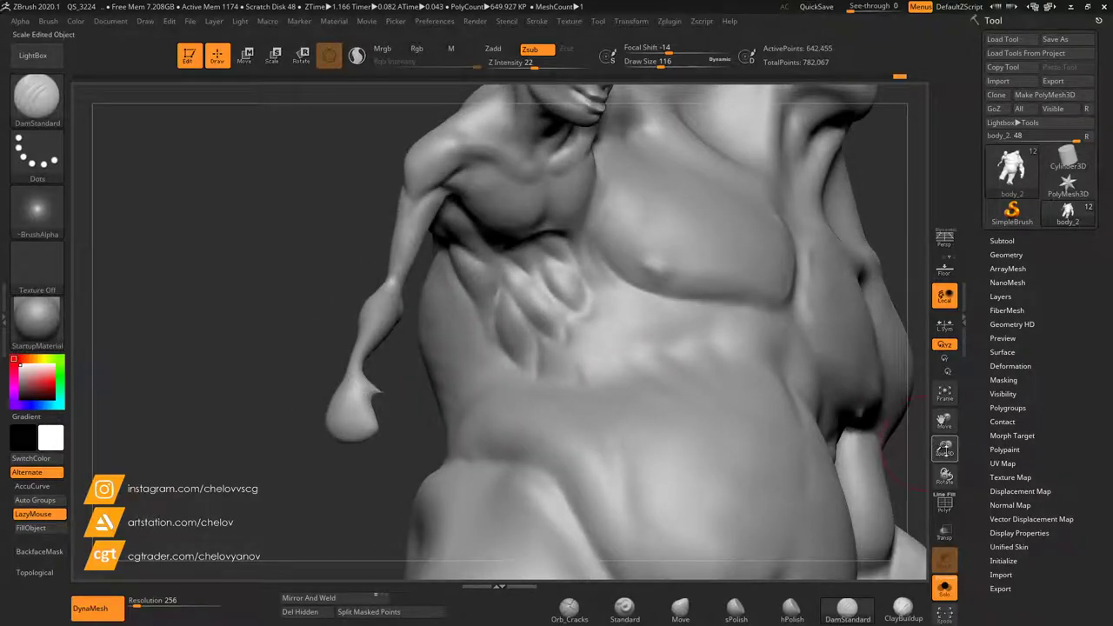
Build up the front ribs below the small figure's chest using ClayBuildup with a draw size of 74.
{"action": "left_click_drag", "start_coordinate": [945, 449], "coordinate": [939, 489]}
{"action": "left_click", "coordinate": [903, 609]}
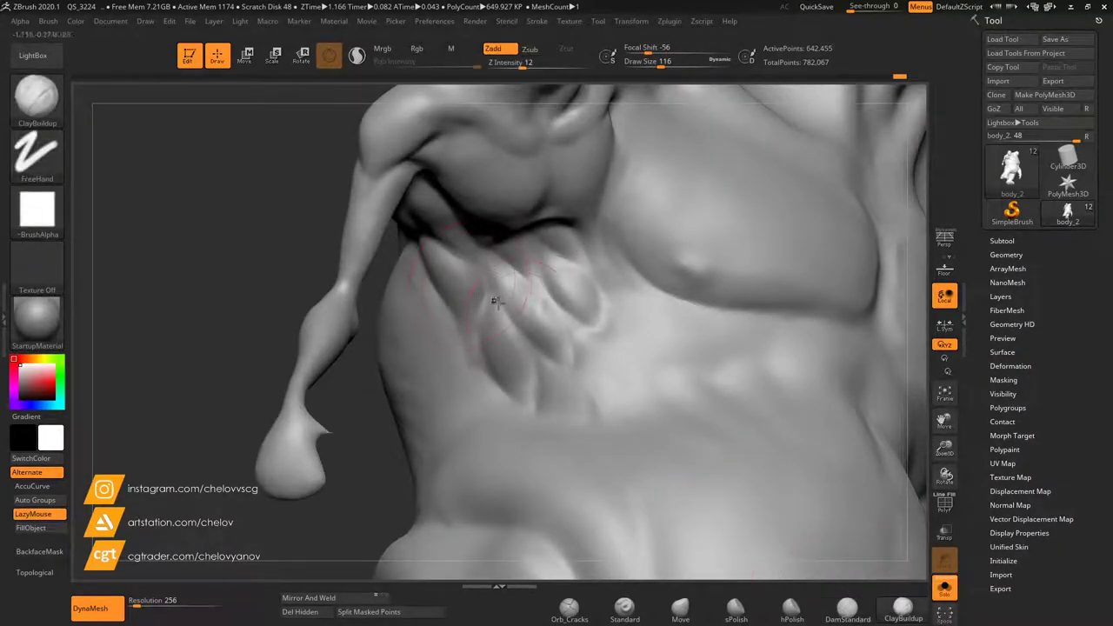
{"action": "left_click", "coordinate": [654, 66]}
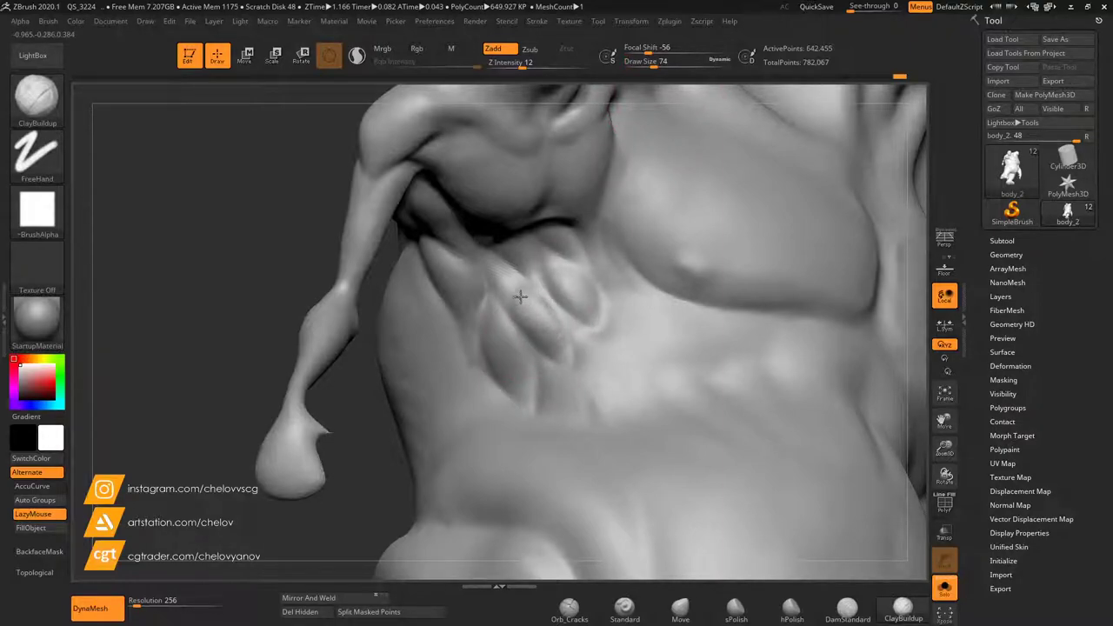
{"action": "mouse_move", "coordinate": [518, 277]}
{"action": "left_mouse_down"}
{"action": "mouse_move", "coordinate": [506, 284]}
{"action": "mouse_move", "coordinate": [565, 260]}
{"action": "mouse_move", "coordinate": [578, 306]}
{"action": "mouse_move", "coordinate": [611, 334]}
{"action": "left_mouse_up"}
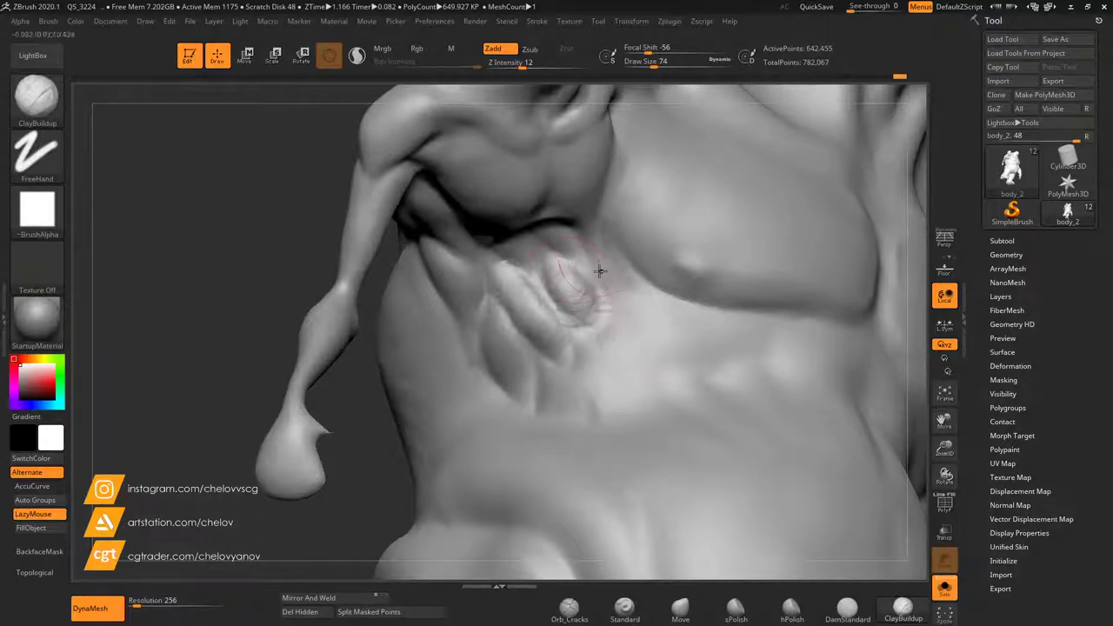
{"action": "mouse_move", "coordinate": [607, 254]}
{"action": "left_mouse_down"}
{"action": "mouse_move", "coordinate": [639, 326]}
{"action": "mouse_move", "coordinate": [629, 298]}
{"action": "mouse_move", "coordinate": [596, 271]}
{"action": "left_mouse_up"}
Add volume to the outer ribs on the small figure's flank and smooth the transitions between them.
{"action": "left_click_drag", "start_coordinate": [339, 435], "coordinate": [331, 391]}
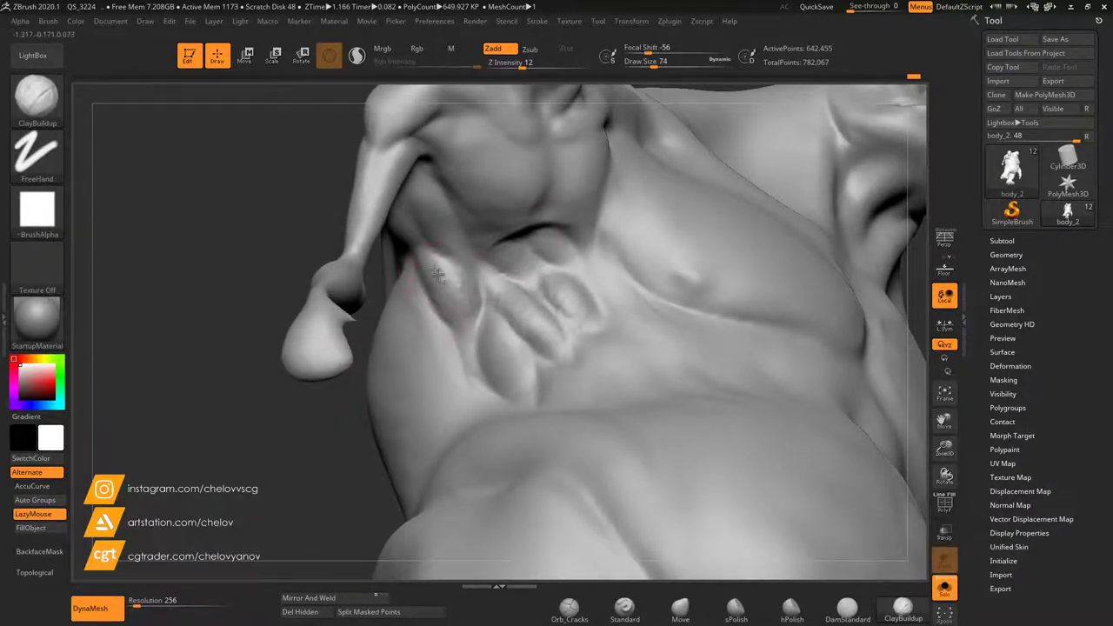
{"action": "left_click_drag", "start_coordinate": [462, 321], "coordinate": [498, 338]}
{"action": "left_click_drag", "start_coordinate": [525, 398], "coordinate": [534, 403]}
{"action": "left_click_drag", "start_coordinate": [542, 360], "coordinate": [501, 369], "text": "shift"}
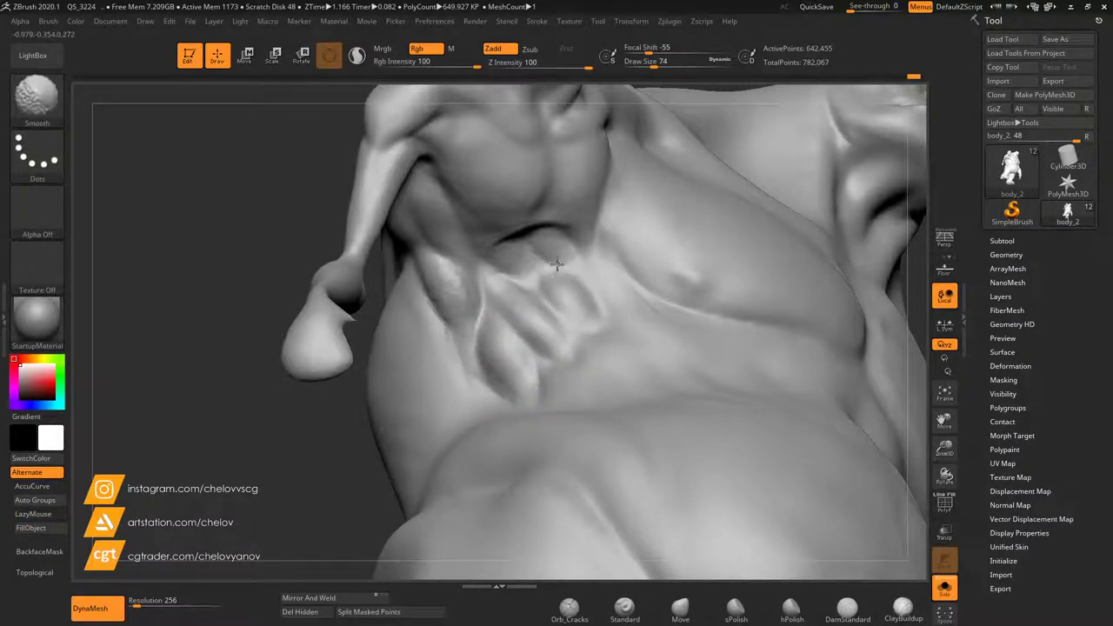
Build up the muscle under the small figure's armpit and smooth its surface.
{"action": "left_click_drag", "start_coordinate": [321, 414], "coordinate": [427, 189]}
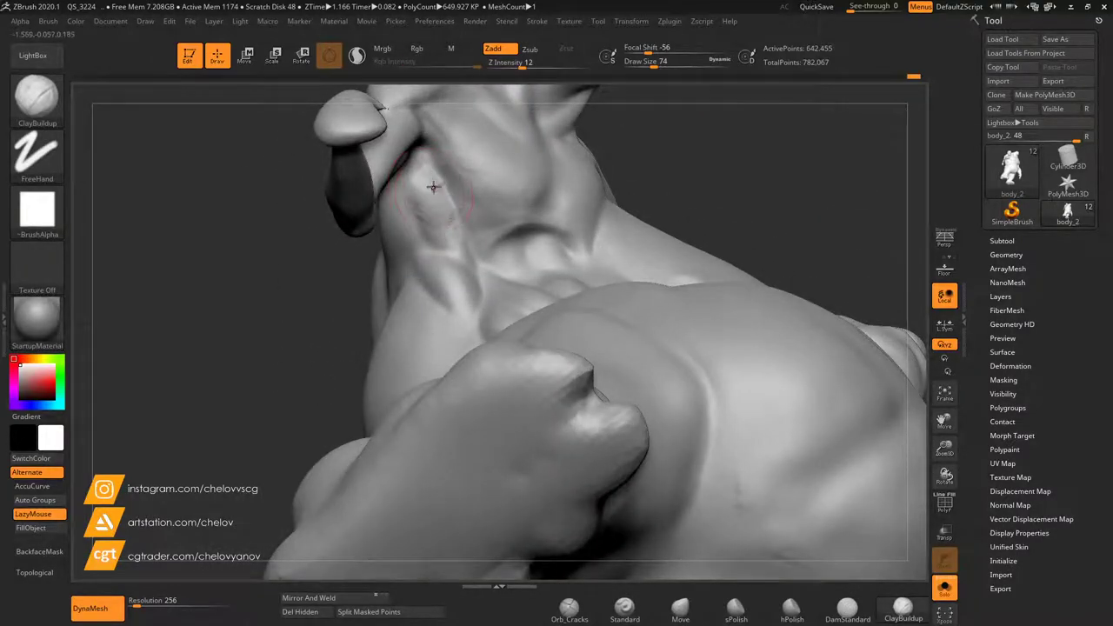
{"action": "key", "text": "shift"}
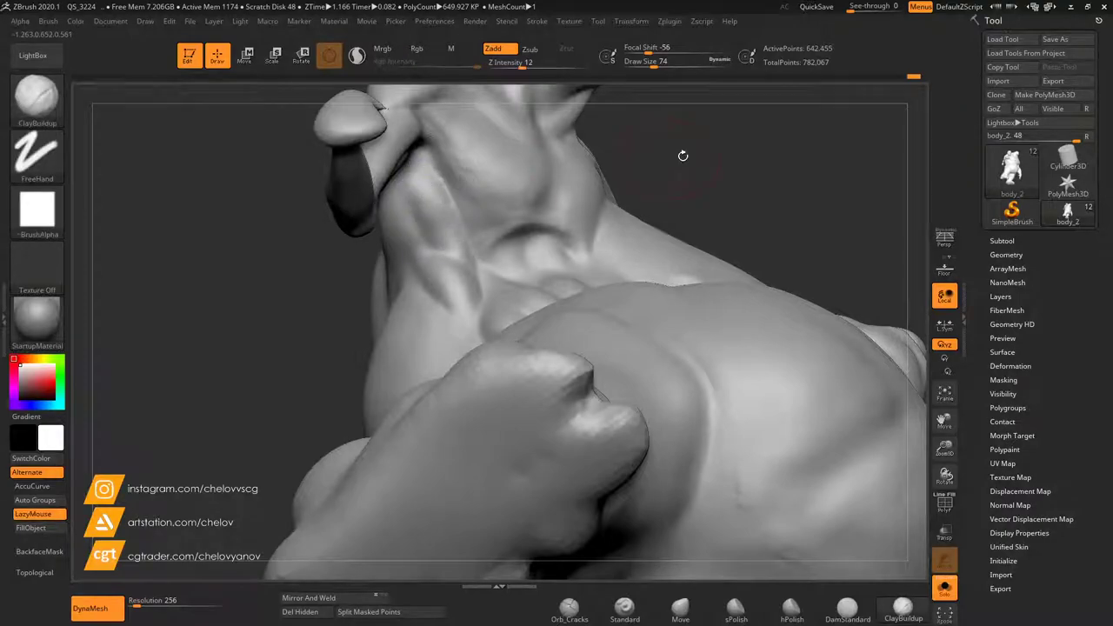
{"action": "left_click_drag", "start_coordinate": [675, 154], "coordinate": [557, 161]}
{"action": "key", "text": "shift"}
Carve the lower edge of the small figure's chest muscle with DamStandard and smooth its outer side.
{"action": "mouse_move", "coordinate": [944, 420]}
{"action": "left_mouse_down"}
{"action": "mouse_move", "coordinate": [931, 513]}
{"action": "mouse_move", "coordinate": [908, 532]}
{"action": "left_mouse_up"}
{"action": "left_click", "coordinate": [847, 606]}
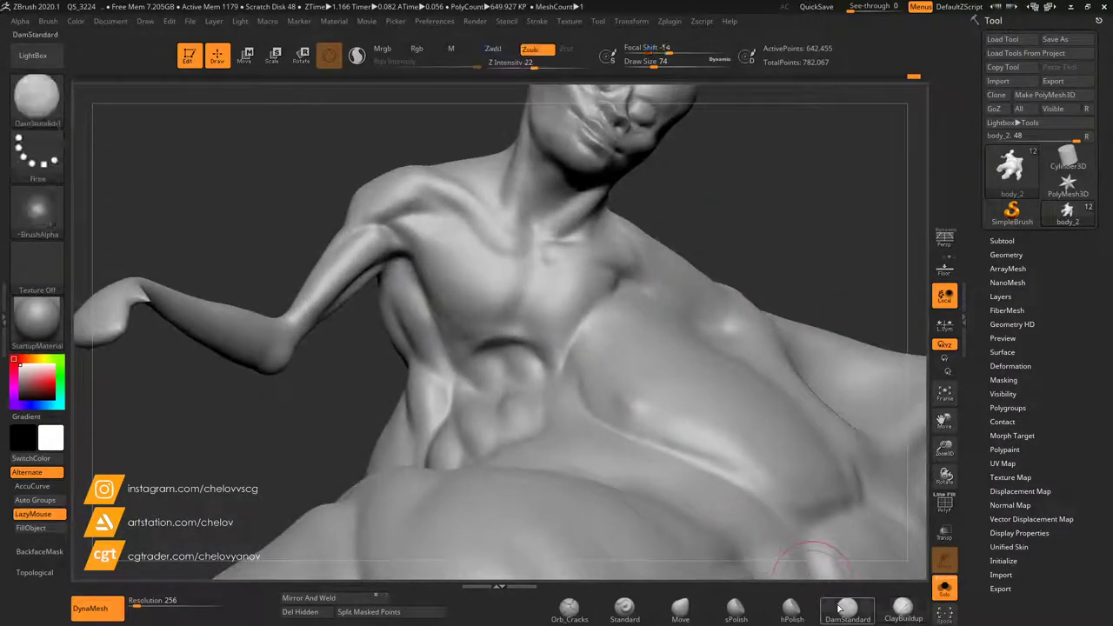
{"action": "left_click_drag", "start_coordinate": [516, 325], "coordinate": [523, 311]}
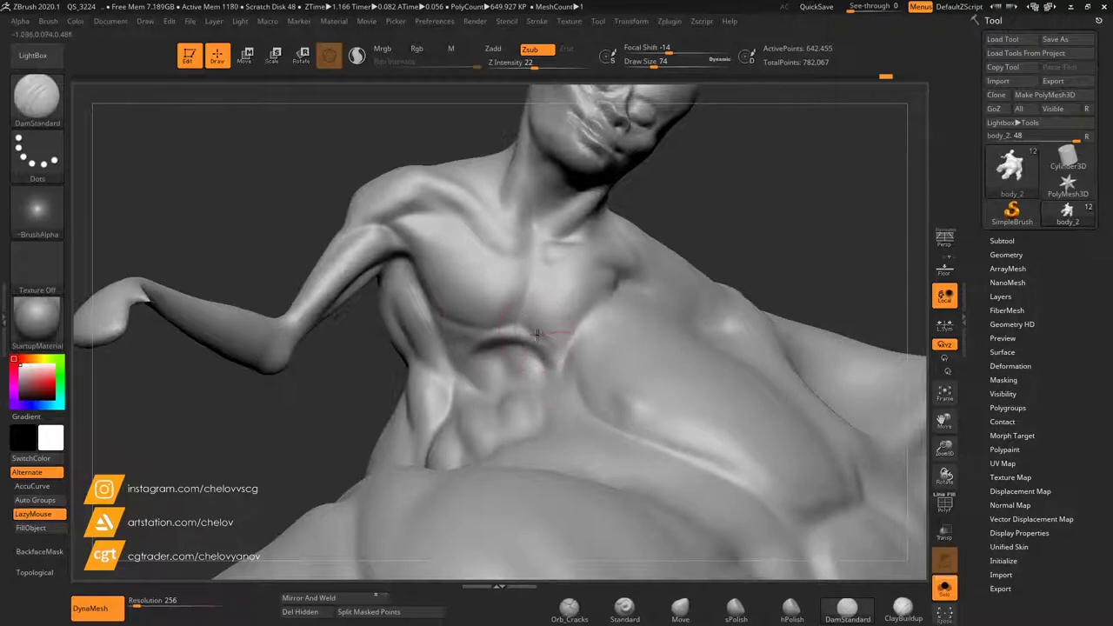
{"action": "left_click_drag", "start_coordinate": [478, 320], "coordinate": [422, 265]}
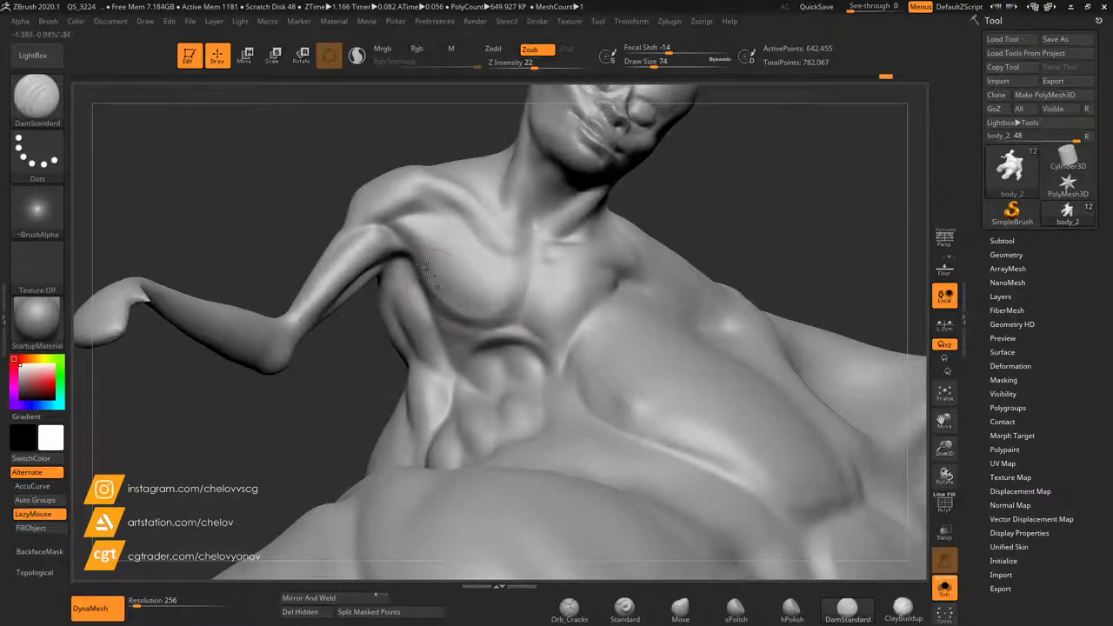
{"action": "left_click_drag", "start_coordinate": [439, 307], "coordinate": [433, 284], "text": "shift"}
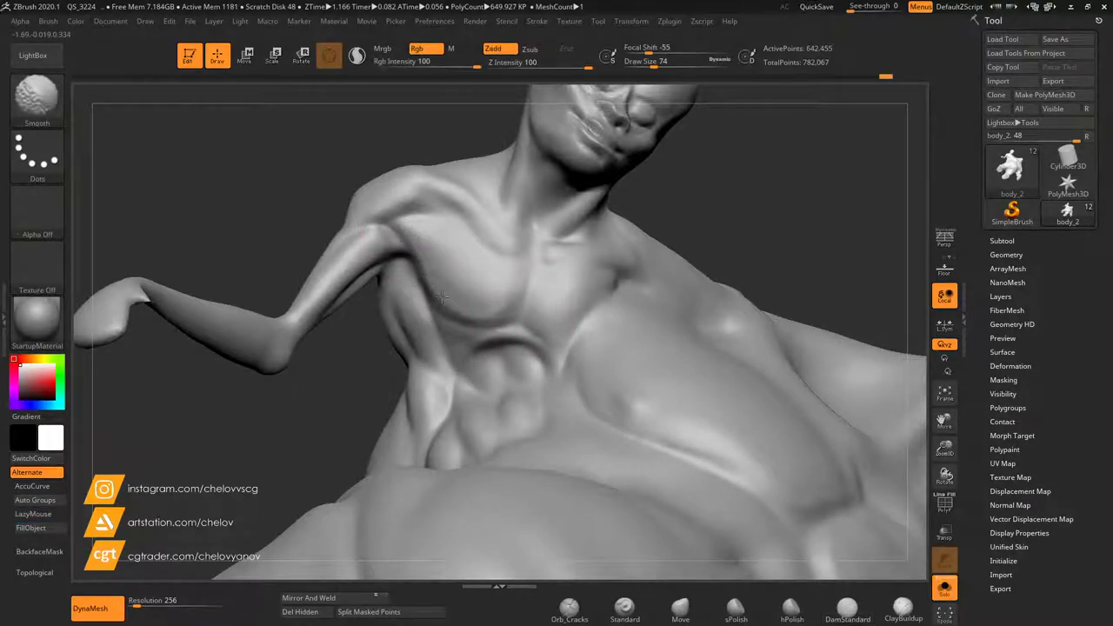
Define the creases at the front of the small figure's shoulder and in the muscle beneath its armpit.
{"action": "left_click_drag", "start_coordinate": [322, 365], "coordinate": [327, 427]}
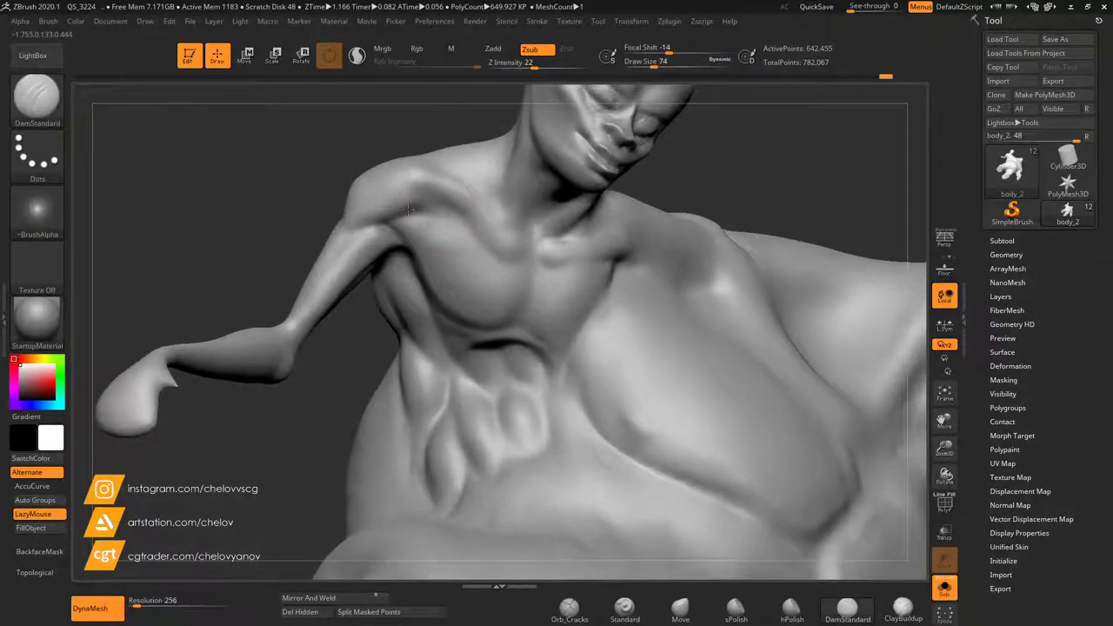
{"action": "mouse_move", "coordinate": [365, 348]}
{"action": "left_mouse_down"}
{"action": "mouse_move", "coordinate": [341, 350]}
{"action": "mouse_move", "coordinate": [390, 274]}
{"action": "mouse_move", "coordinate": [418, 279]}
{"action": "left_mouse_up"}
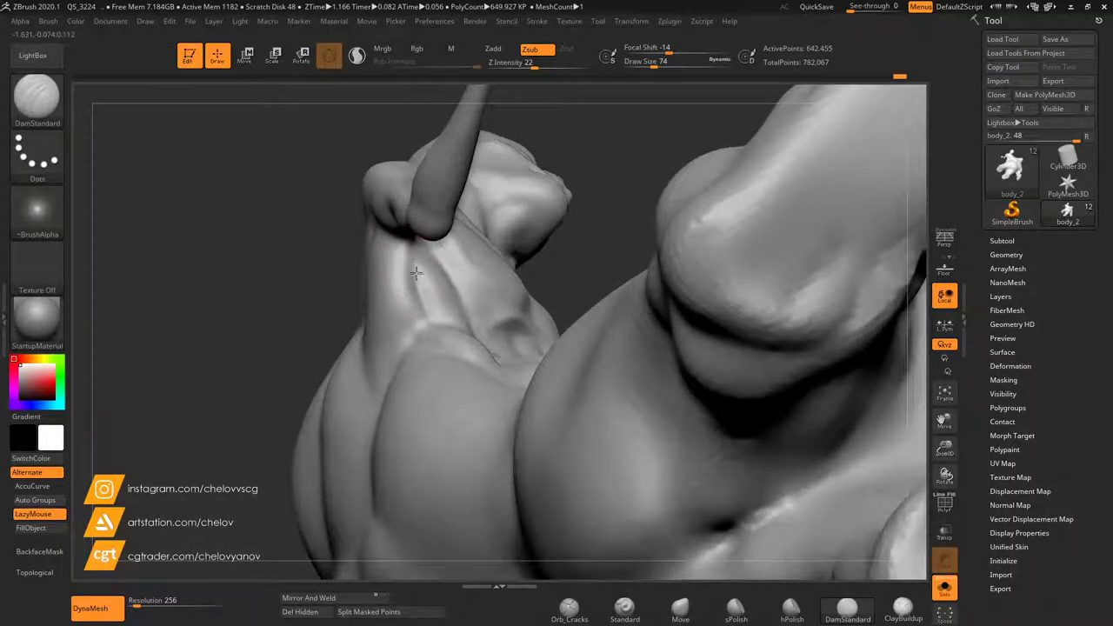
{"action": "mouse_move", "coordinate": [559, 249]}
{"action": "left_mouse_down"}
{"action": "mouse_move", "coordinate": [530, 326]}
{"action": "mouse_move", "coordinate": [538, 338]}
{"action": "mouse_move", "coordinate": [427, 311]}
{"action": "left_mouse_up"}
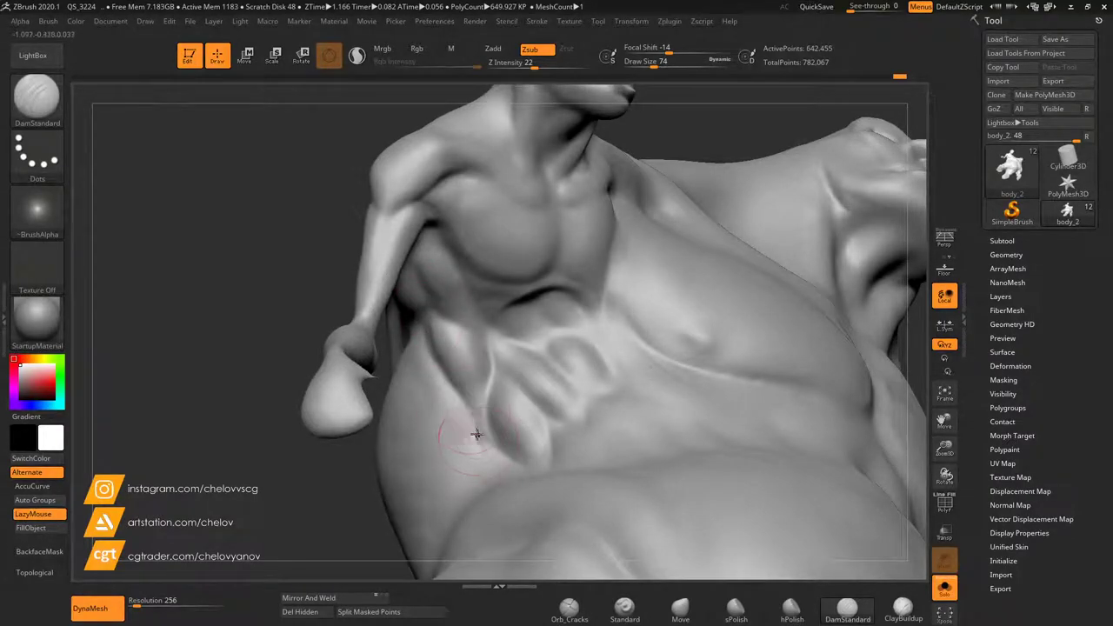
Sharpen the grooves between the small figure's ribs and soften the harsh spots with smoothing.
{"action": "right_click_drag", "start_coordinate": [623, 350], "coordinate": [527, 412]}
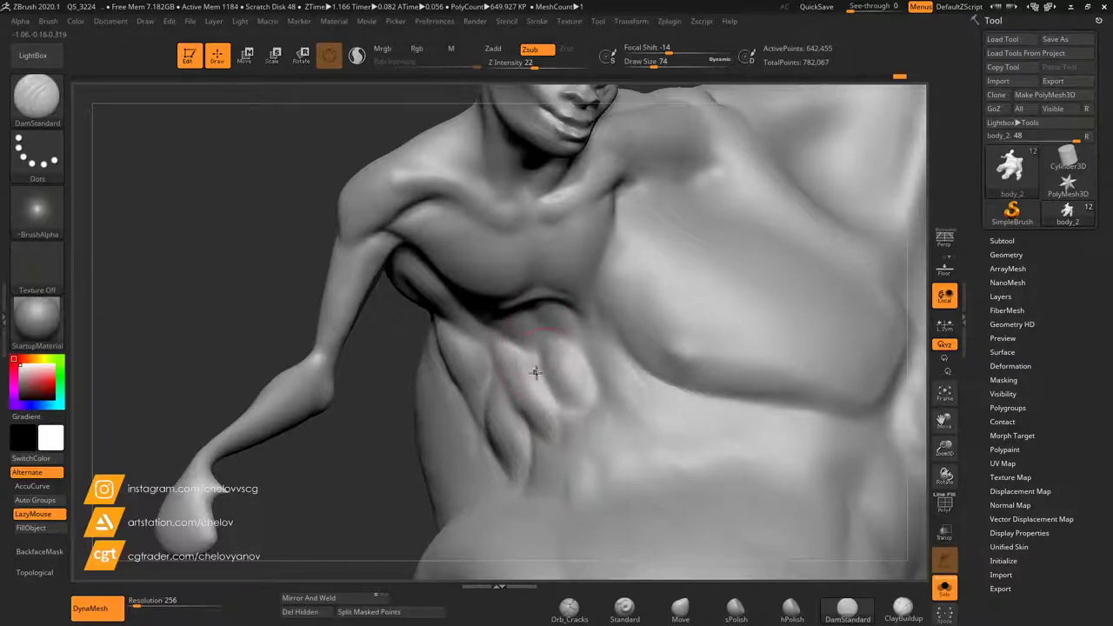
{"action": "left_click_drag", "start_coordinate": [508, 384], "coordinate": [487, 355]}
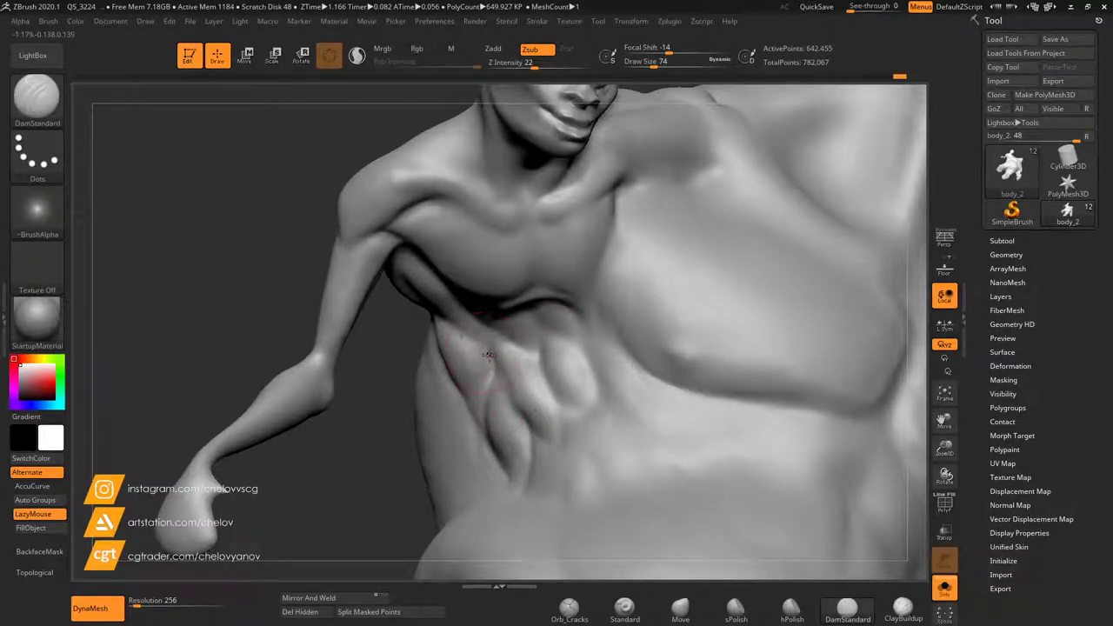
{"action": "mouse_move", "coordinate": [385, 449]}
{"action": "left_mouse_down"}
{"action": "mouse_move", "coordinate": [390, 484]}
{"action": "mouse_move", "coordinate": [440, 448]}
{"action": "left_mouse_up"}
{"action": "left_click_drag", "start_coordinate": [500, 382], "coordinate": [511, 407], "text": "shift"}
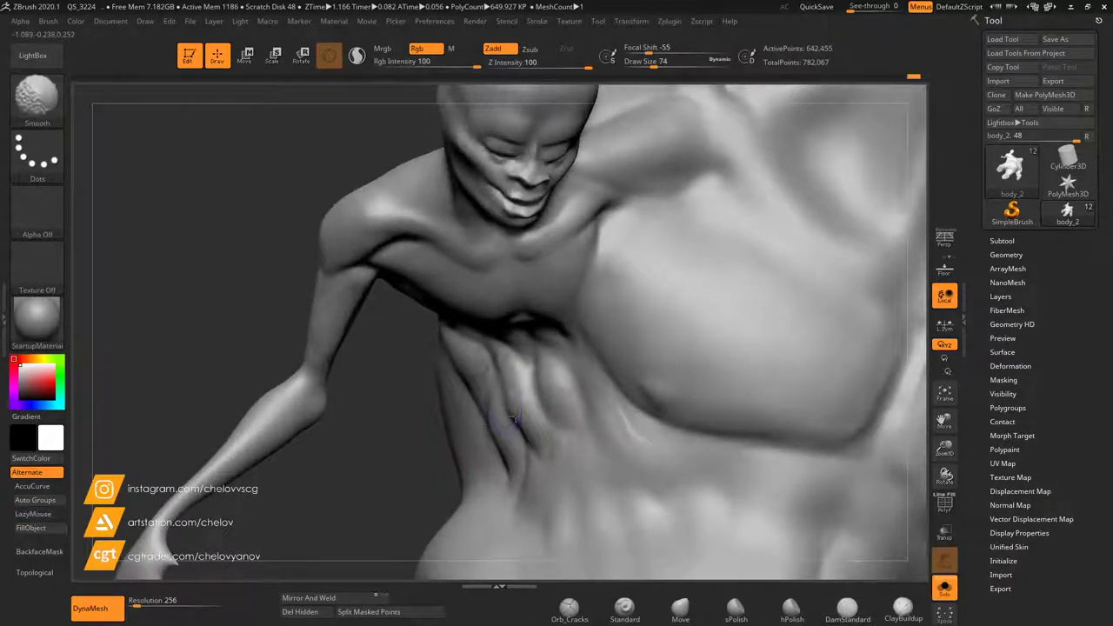
Examine the whole creature from several sides, including the back where the small figure attaches.
{"action": "mouse_move", "coordinate": [919, 421]}
{"action": "left_mouse_down", "text": "alt"}
{"action": "mouse_move", "coordinate": [739, 452]}
{"action": "mouse_move", "coordinate": [345, 409]}
{"action": "mouse_move", "coordinate": [332, 379]}
{"action": "mouse_move", "coordinate": [276, 368]}
{"action": "mouse_move", "coordinate": [286, 345]}
{"action": "mouse_move", "coordinate": [323, 331]}
{"action": "mouse_move", "coordinate": [363, 365]}
{"action": "mouse_move", "coordinate": [357, 349]}
{"action": "mouse_move", "coordinate": [705, 368]}
{"action": "left_mouse_up", "text": "alt"}
{"action": "left_click_drag", "start_coordinate": [945, 451], "coordinate": [907, 430]}
{"action": "mouse_move", "coordinate": [694, 245]}
{"action": "left_mouse_down"}
{"action": "mouse_move", "coordinate": [798, 249]}
{"action": "mouse_move", "coordinate": [769, 249]}
{"action": "left_mouse_up"}
{"action": "mouse_move", "coordinate": [532, 313]}
{"action": "left_mouse_down"}
{"action": "mouse_move", "coordinate": [559, 317]}
{"action": "mouse_move", "coordinate": [519, 318]}
{"action": "mouse_move", "coordinate": [539, 341]}
{"action": "mouse_move", "coordinate": [562, 339]}
{"action": "left_mouse_up"}
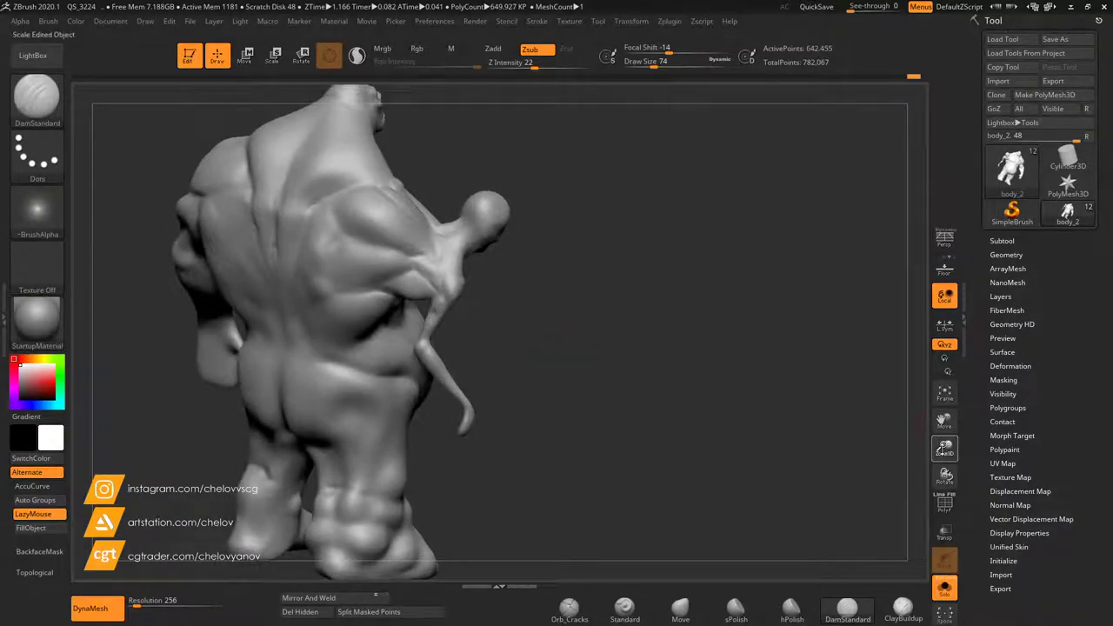
Build up the top of the small figure's shoulder and the area toward its neck with ClayBuildup.
{"action": "left_click_drag", "start_coordinate": [946, 447], "coordinate": [945, 474]}
{"action": "mouse_move", "coordinate": [946, 422]}
{"action": "left_mouse_down"}
{"action": "mouse_move", "coordinate": [944, 463]}
{"action": "mouse_move", "coordinate": [945, 435]}
{"action": "mouse_move", "coordinate": [931, 461]}
{"action": "left_mouse_up"}
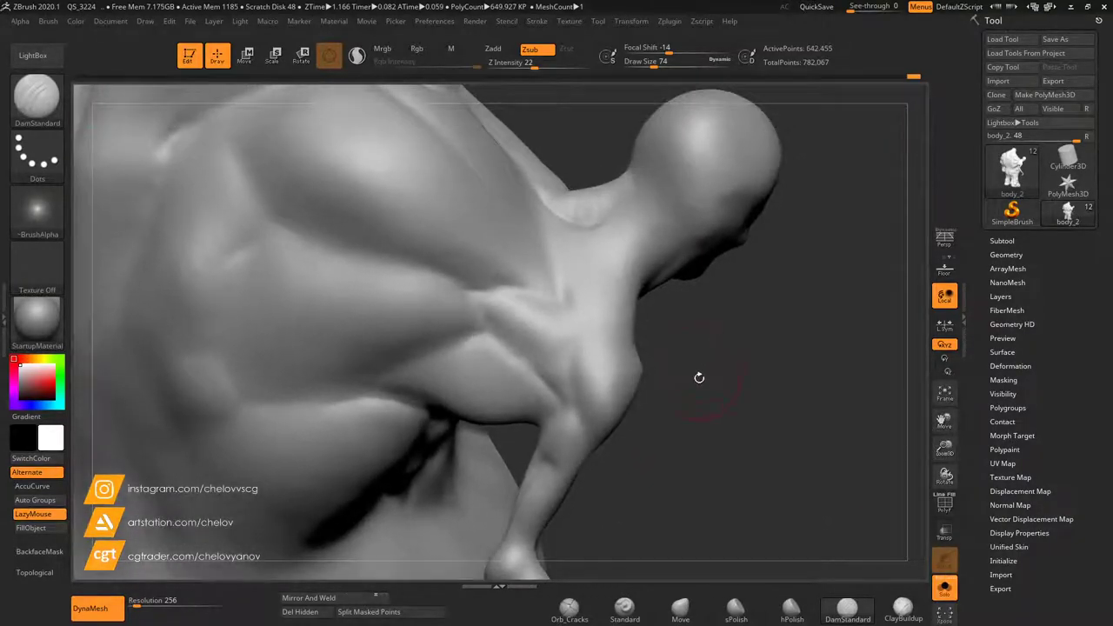
{"action": "left_click_drag", "start_coordinate": [699, 377], "coordinate": [699, 378]}
{"action": "left_click", "coordinate": [902, 609]}
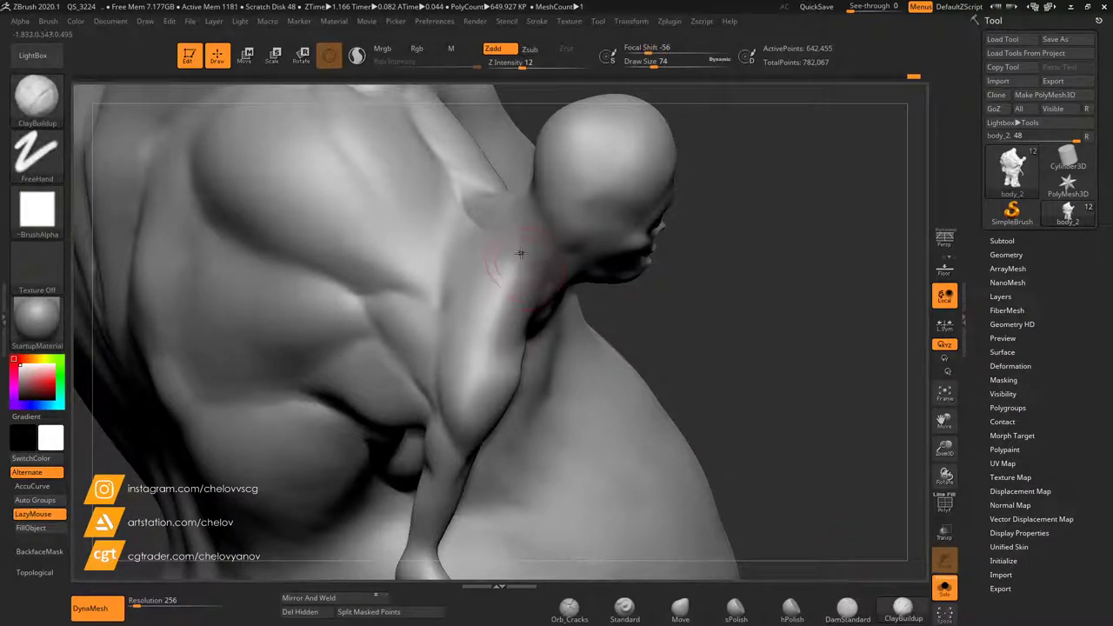
{"action": "mouse_move", "coordinate": [481, 266]}
{"action": "left_mouse_down"}
{"action": "mouse_move", "coordinate": [460, 298]}
{"action": "mouse_move", "coordinate": [490, 299]}
{"action": "left_mouse_up"}
{"action": "left_click_drag", "start_coordinate": [654, 315], "coordinate": [709, 374]}
{"action": "left_click_drag", "start_coordinate": [654, 320], "coordinate": [609, 301]}
{"action": "mouse_move", "coordinate": [452, 221]}
{"action": "left_mouse_down"}
{"action": "mouse_move", "coordinate": [461, 259]}
{"action": "mouse_move", "coordinate": [452, 251]}
{"action": "left_mouse_up"}
{"action": "left_click_drag", "start_coordinate": [611, 328], "coordinate": [584, 313]}
{"action": "left_click_drag", "start_coordinate": [696, 340], "coordinate": [695, 346]}
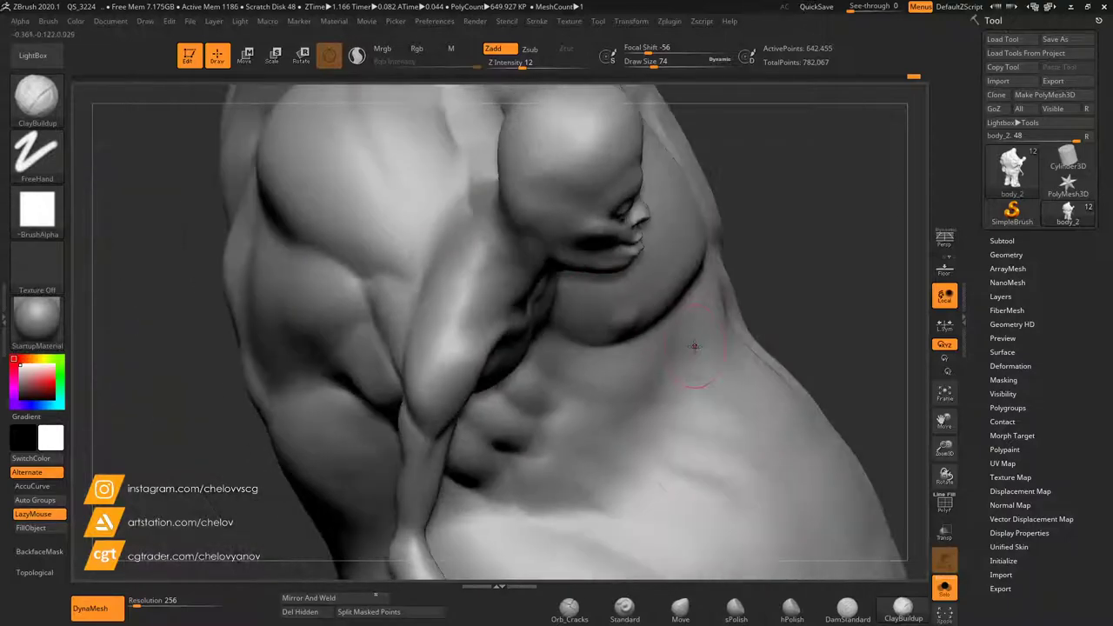
Define the small figure's shoulder and collarbone forms with DamStandard and smooth the back of the shoulder.
{"action": "left_click", "coordinate": [845, 608]}
{"action": "left_click_drag", "start_coordinate": [795, 325], "coordinate": [686, 282]}
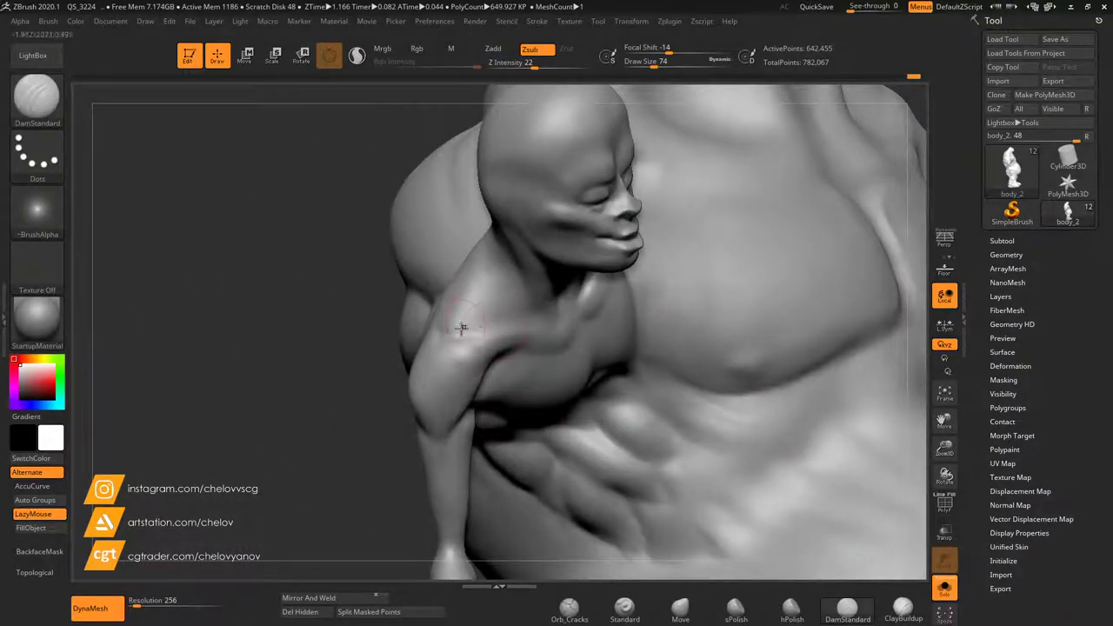
{"action": "mouse_move", "coordinate": [349, 369]}
{"action": "left_mouse_down"}
{"action": "mouse_move", "coordinate": [348, 398]}
{"action": "mouse_move", "coordinate": [433, 348]}
{"action": "mouse_move", "coordinate": [400, 316]}
{"action": "left_mouse_up"}
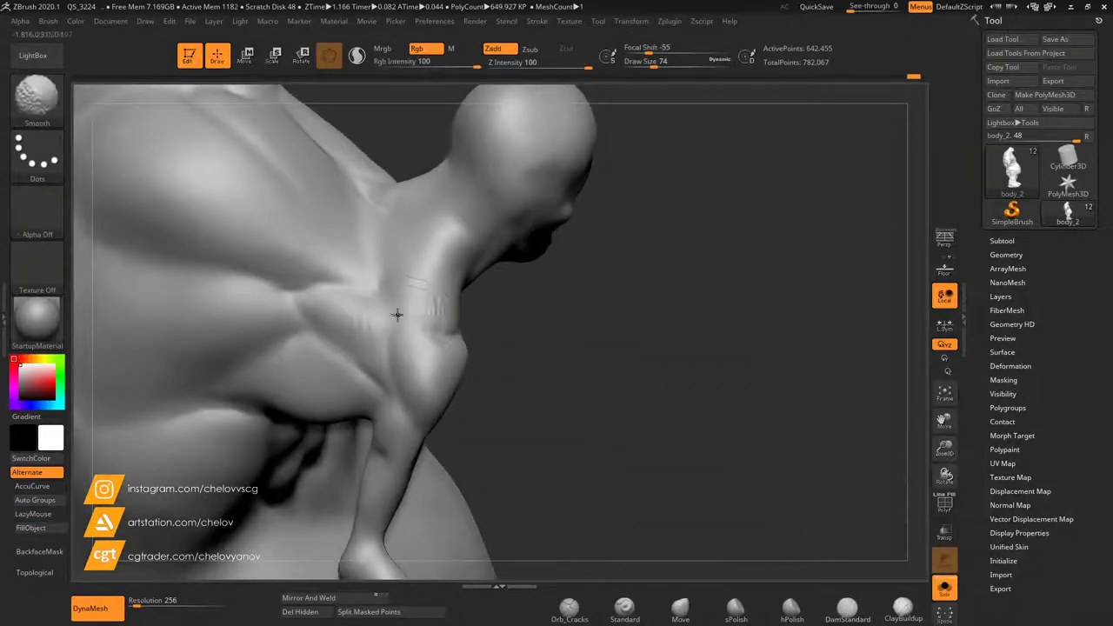
{"action": "mouse_move", "coordinate": [505, 315]}
{"action": "left_mouse_down"}
{"action": "mouse_move", "coordinate": [324, 267]}
{"action": "mouse_move", "coordinate": [301, 241]}
{"action": "mouse_move", "coordinate": [360, 282]}
{"action": "mouse_move", "coordinate": [351, 291]}
{"action": "mouse_move", "coordinate": [381, 294]}
{"action": "left_mouse_up"}
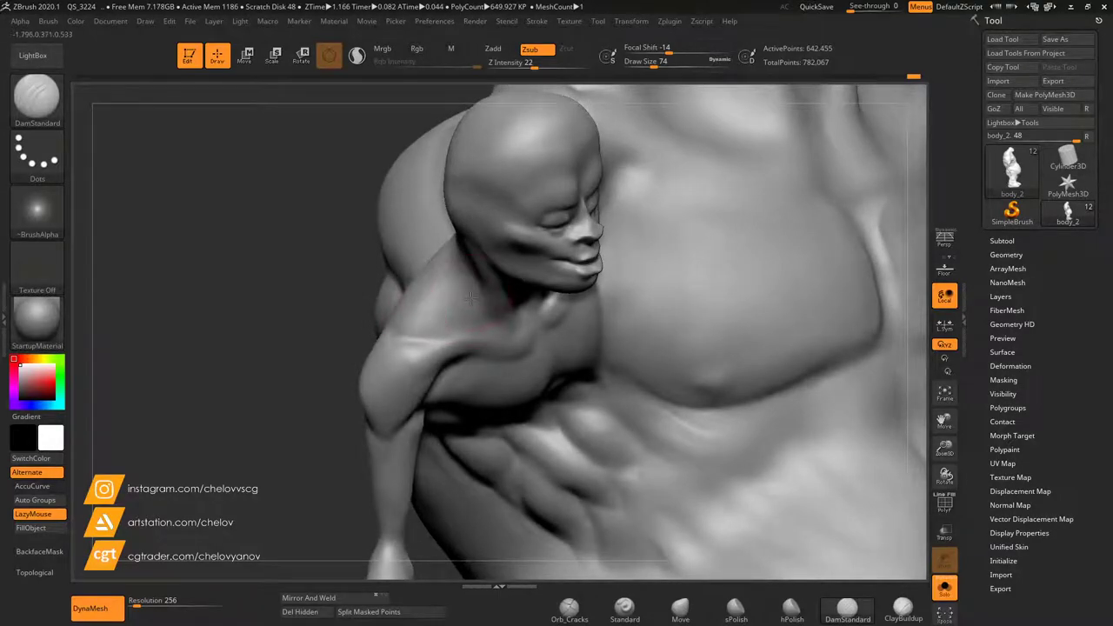
Smooth the transition between the small figure's neck and the top of its shoulder from the front and side.
{"action": "left_click", "coordinate": [903, 609]}
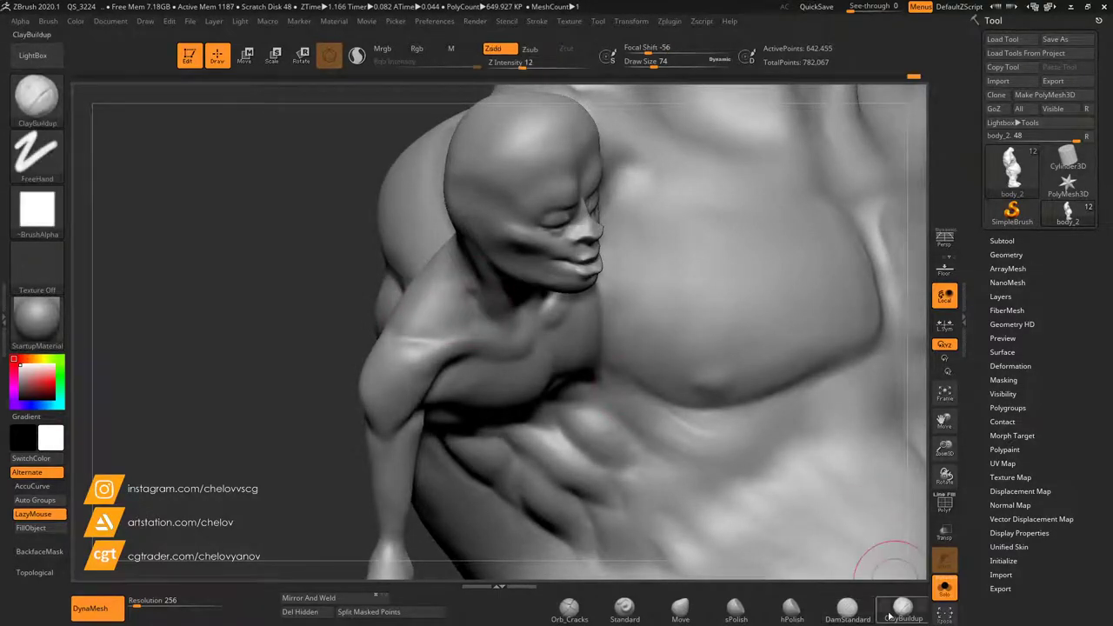
{"action": "left_click_drag", "start_coordinate": [423, 551], "coordinate": [426, 459]}
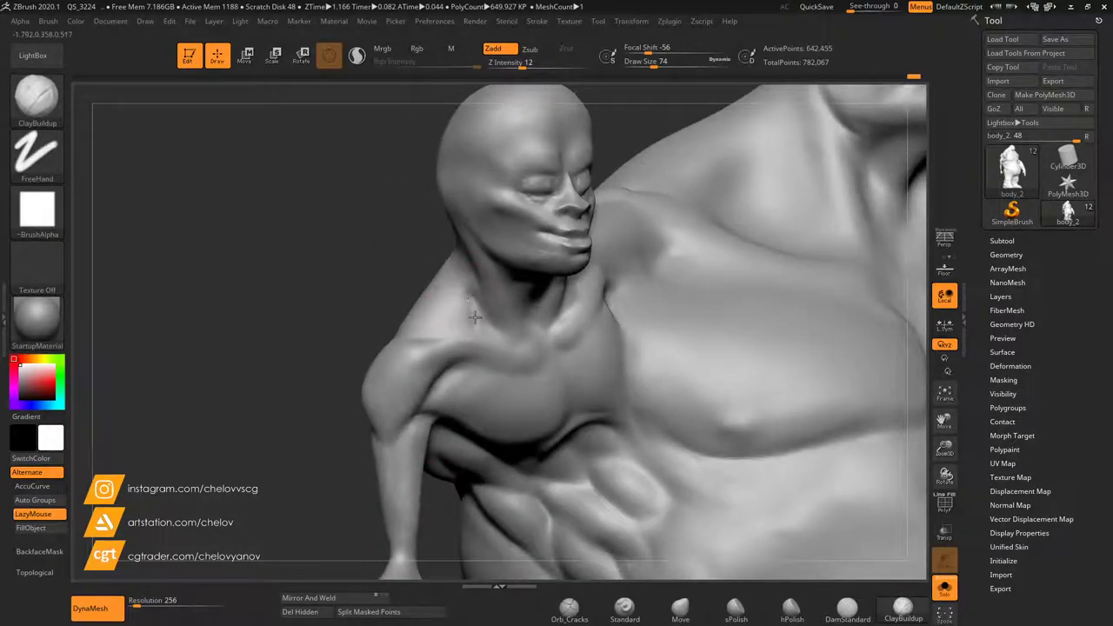
{"action": "mouse_move", "coordinate": [463, 291]}
{"action": "left_mouse_down", "text": "shift"}
{"action": "mouse_move", "coordinate": [461, 311]}
{"action": "mouse_move", "coordinate": [465, 303]}
{"action": "left_mouse_up", "text": "shift"}
{"action": "left_click_drag", "start_coordinate": [352, 276], "coordinate": [412, 297]}
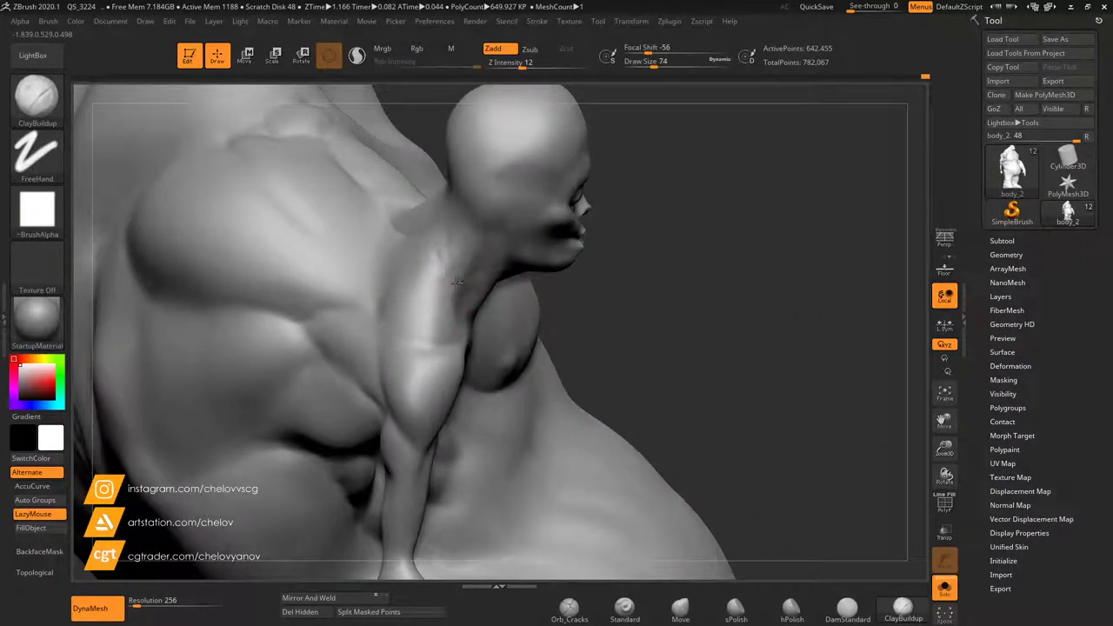
{"action": "key", "text": "shift"}
{"action": "mouse_move", "coordinate": [600, 287]}
{"action": "left_mouse_down"}
{"action": "mouse_move", "coordinate": [533, 300]}
{"action": "mouse_move", "coordinate": [623, 285]}
{"action": "mouse_move", "coordinate": [604, 292]}
{"action": "left_mouse_up"}
Adjust the shape of the small figure's head from both sides using the Move brush at draw size 128.
{"action": "mouse_move", "coordinate": [945, 448]}
{"action": "left_mouse_down"}
{"action": "mouse_move", "coordinate": [905, 442]}
{"action": "mouse_move", "coordinate": [922, 453]}
{"action": "left_mouse_up"}
{"action": "left_click_drag", "start_coordinate": [765, 340], "coordinate": [735, 348]}
{"action": "left_click", "coordinate": [680, 609]}
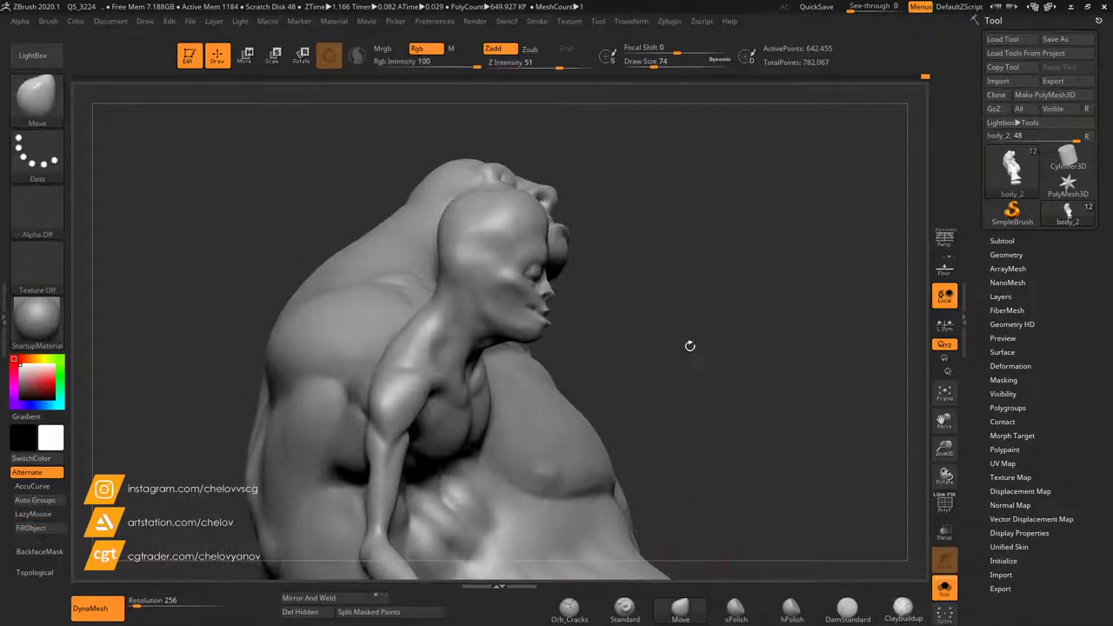
{"action": "left_click", "coordinate": [669, 63]}
{"action": "left_click_drag", "start_coordinate": [666, 311], "coordinate": [645, 313]}
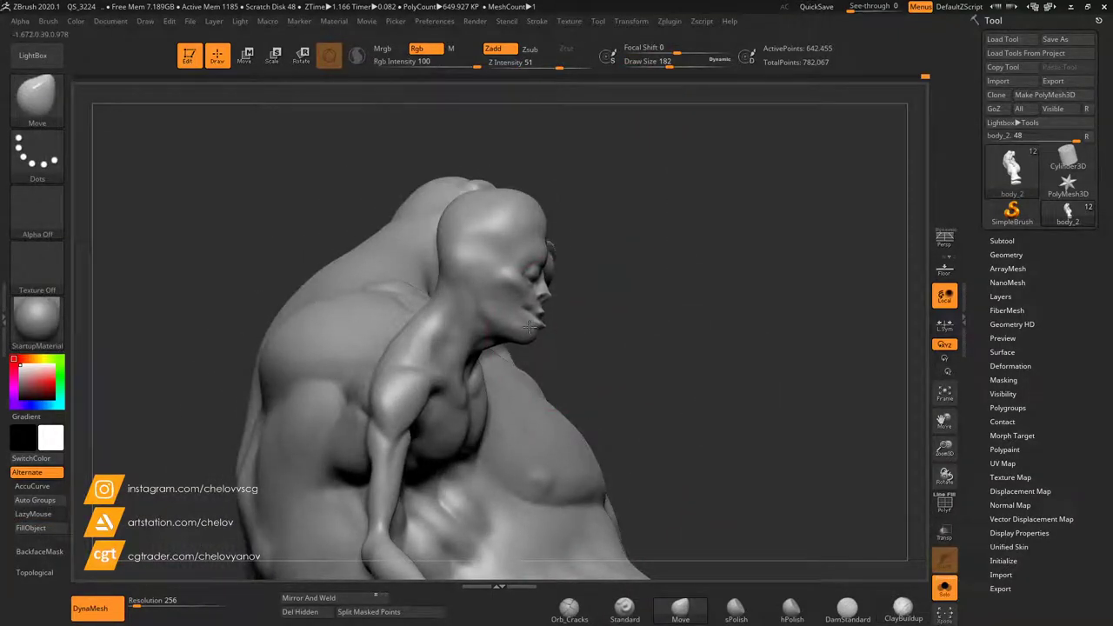
{"action": "key", "text": "ctrl+z"}
{"action": "left_click", "coordinate": [663, 62]}
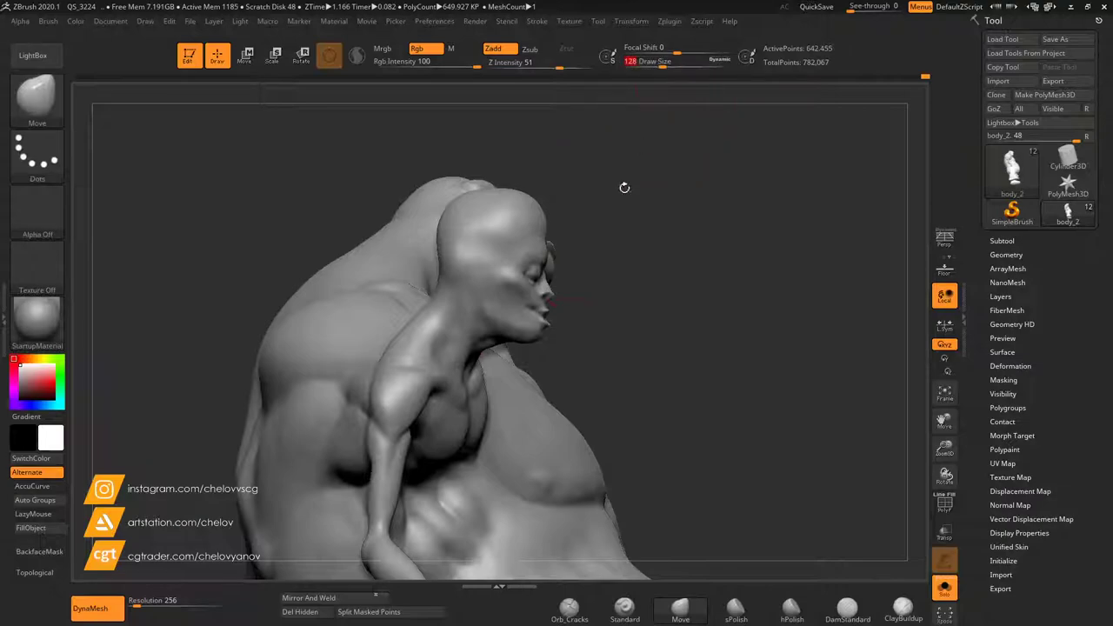
{"action": "left_click_drag", "start_coordinate": [672, 326], "coordinate": [600, 323]}
{"action": "left_click_drag", "start_coordinate": [696, 225], "coordinate": [623, 219]}
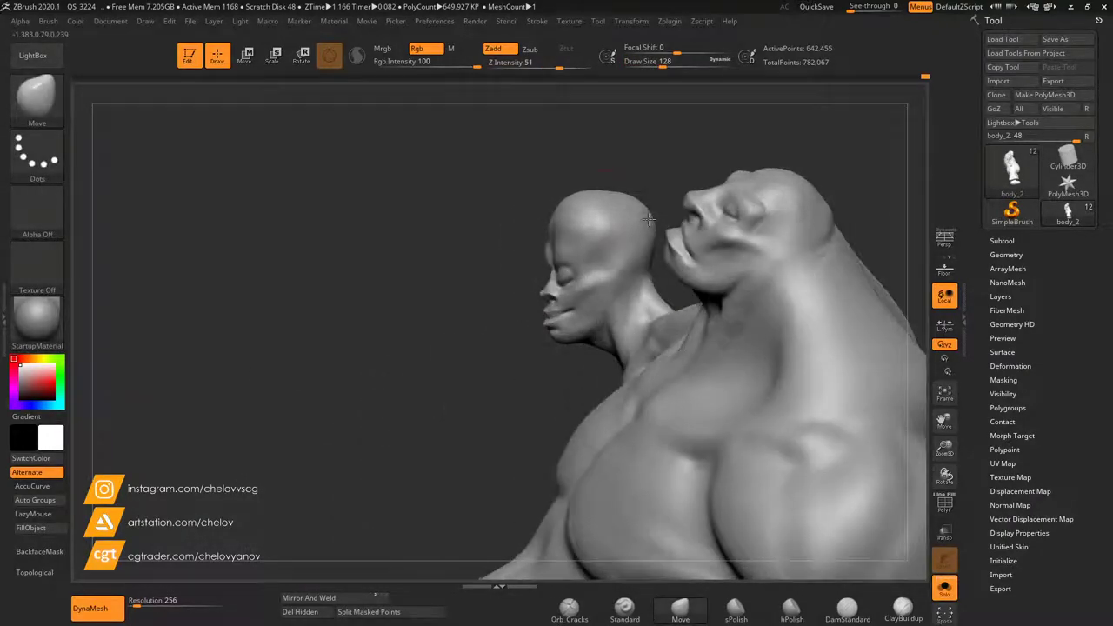
{"action": "left_click_drag", "start_coordinate": [493, 270], "coordinate": [612, 269]}
{"action": "left_click_drag", "start_coordinate": [754, 296], "coordinate": [736, 180]}
{"action": "mouse_move", "coordinate": [587, 237]}
{"action": "right_mouse_down"}
{"action": "mouse_move", "coordinate": [664, 226]}
{"action": "mouse_move", "coordinate": [615, 222]}
{"action": "right_mouse_up"}
Examine the whole creature's proportions and silhouette from several angles, ending on the large creature's chest and shoulders.
{"action": "left_click_drag", "start_coordinate": [946, 450], "coordinate": [927, 339]}
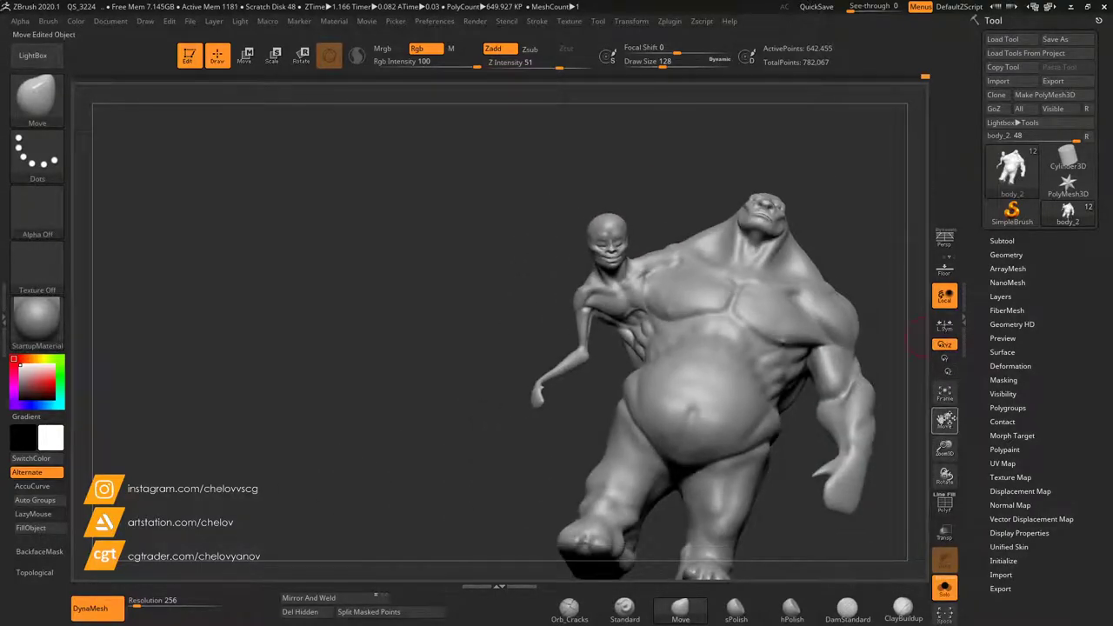
{"action": "left_click_drag", "start_coordinate": [945, 420], "coordinate": [857, 334]}
{"action": "left_click_drag", "start_coordinate": [874, 213], "coordinate": [810, 205]}
{"action": "left_click_drag", "start_coordinate": [727, 199], "coordinate": [808, 205]}
{"action": "left_click_drag", "start_coordinate": [939, 420], "coordinate": [870, 463]}
{"action": "left_click_drag", "start_coordinate": [723, 221], "coordinate": [822, 243]}
{"action": "left_click_drag", "start_coordinate": [726, 248], "coordinate": [784, 249]}
{"action": "left_click_drag", "start_coordinate": [672, 264], "coordinate": [540, 289]}
{"action": "left_click_drag", "start_coordinate": [760, 157], "coordinate": [756, 179], "text": "shift"}
{"action": "mouse_move", "coordinate": [756, 178]}
{"action": "right_mouse_down"}
{"action": "mouse_move", "coordinate": [718, 201]}
{"action": "mouse_move", "coordinate": [744, 200]}
{"action": "right_mouse_up"}
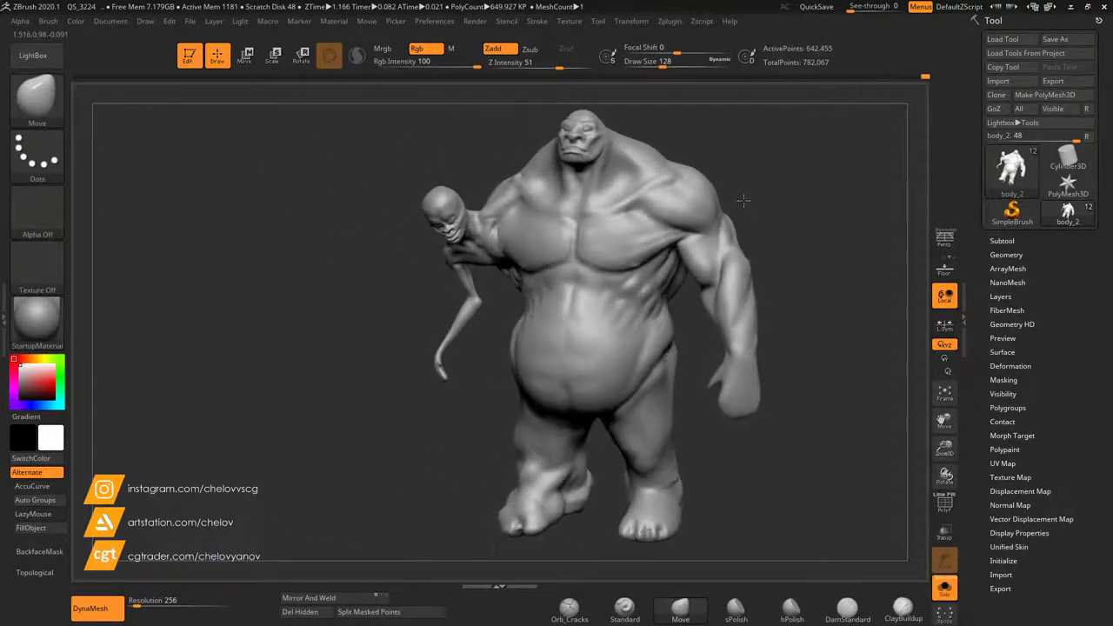
{"action": "left_click_drag", "start_coordinate": [749, 209], "coordinate": [817, 294], "text": "alt"}
{"action": "left_click_drag", "start_coordinate": [793, 213], "coordinate": [769, 193]}
{"action": "left_click_drag", "start_coordinate": [750, 155], "coordinate": [804, 160]}
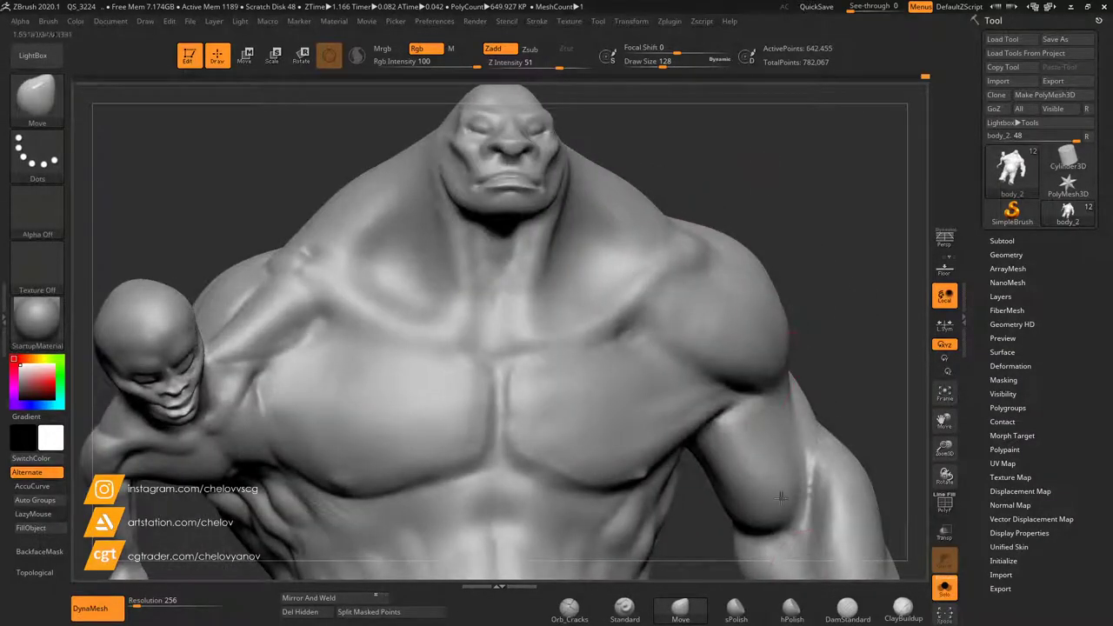
Build up the large creature's collarbones with ClayBuildup at draw size 77 and smooth the strokes.
{"action": "left_click", "coordinate": [842, 608]}
{"action": "left_click_drag", "start_coordinate": [735, 201], "coordinate": [755, 204]}
{"action": "left_click_drag", "start_coordinate": [663, 61], "coordinate": [654, 61]}
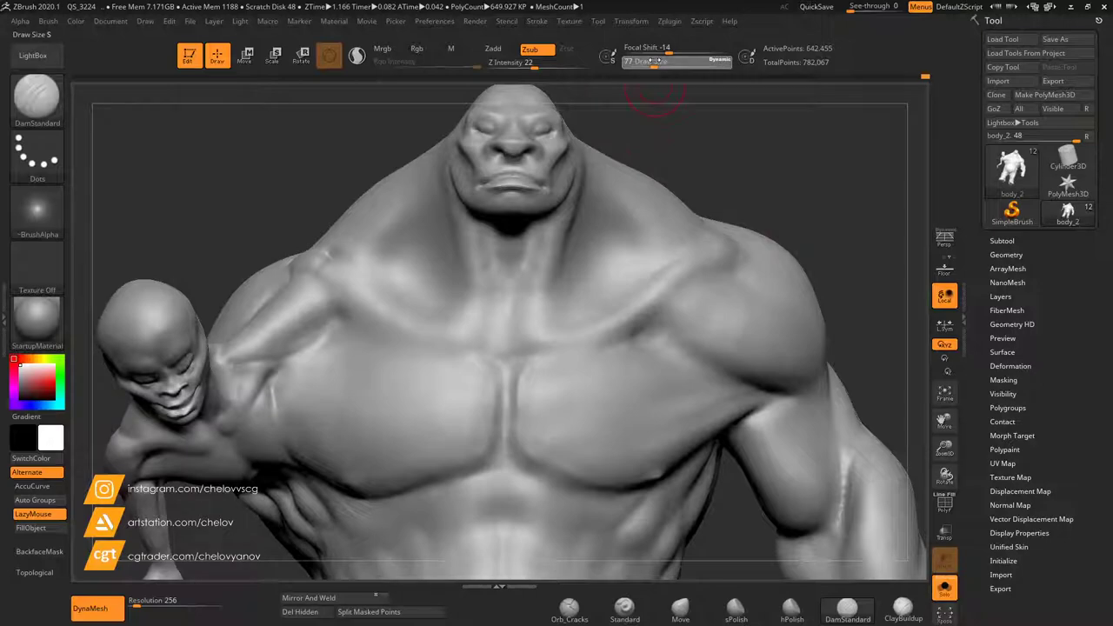
{"action": "left_click", "coordinate": [903, 609]}
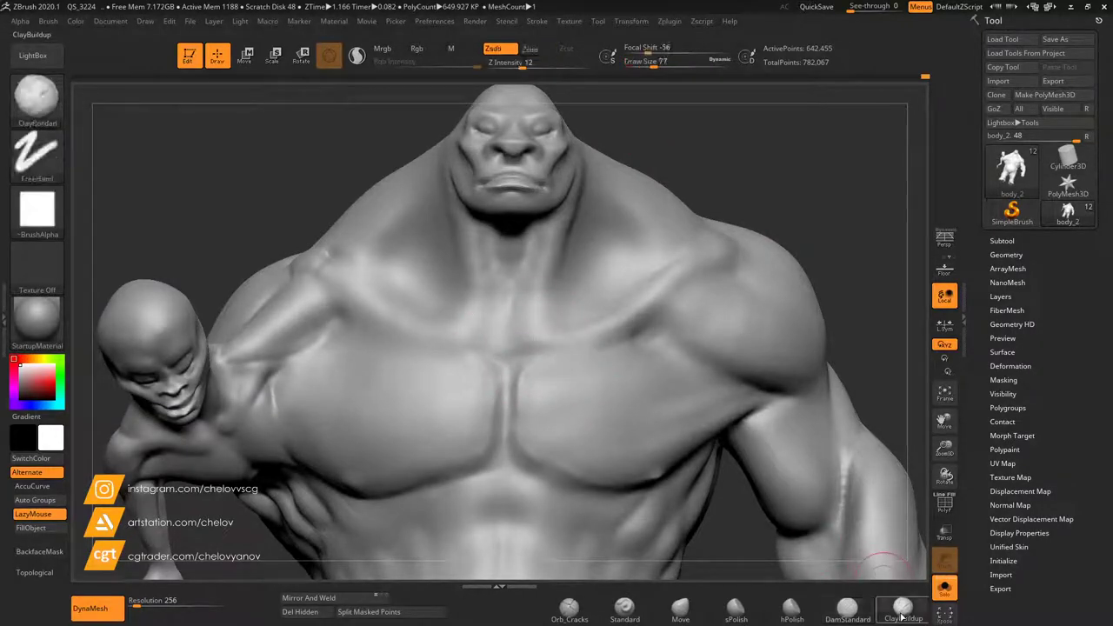
{"action": "mouse_move", "coordinate": [523, 336]}
{"action": "left_mouse_down"}
{"action": "mouse_move", "coordinate": [626, 318]}
{"action": "mouse_move", "coordinate": [586, 315]}
{"action": "mouse_move", "coordinate": [556, 343]}
{"action": "left_mouse_up"}
{"action": "mouse_move", "coordinate": [611, 321]}
{"action": "left_mouse_down", "text": "shift"}
{"action": "mouse_move", "coordinate": [574, 345]}
{"action": "mouse_move", "coordinate": [527, 328]}
{"action": "left_mouse_up", "text": "shift"}
Thicken the muscles on the front of the large creature's neck with ClayBuildup, increase the draw size to 94, and smooth them.
{"action": "left_click_drag", "start_coordinate": [547, 261], "coordinate": [534, 315]}
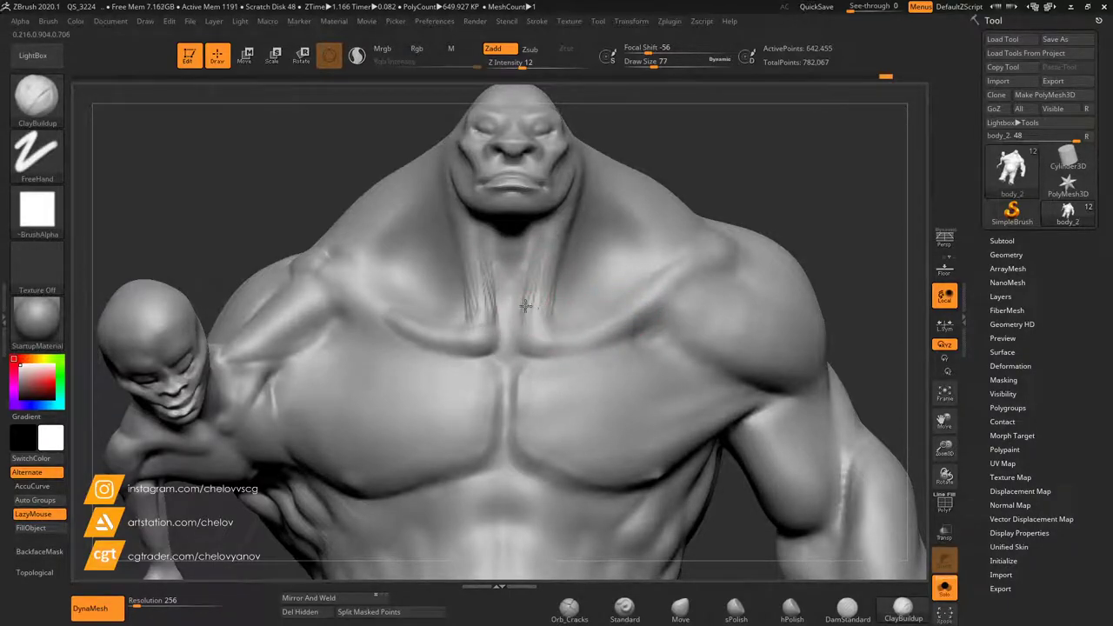
{"action": "mouse_move", "coordinate": [551, 286]}
{"action": "left_mouse_down"}
{"action": "mouse_move", "coordinate": [555, 235]}
{"action": "mouse_move", "coordinate": [537, 321]}
{"action": "left_mouse_up"}
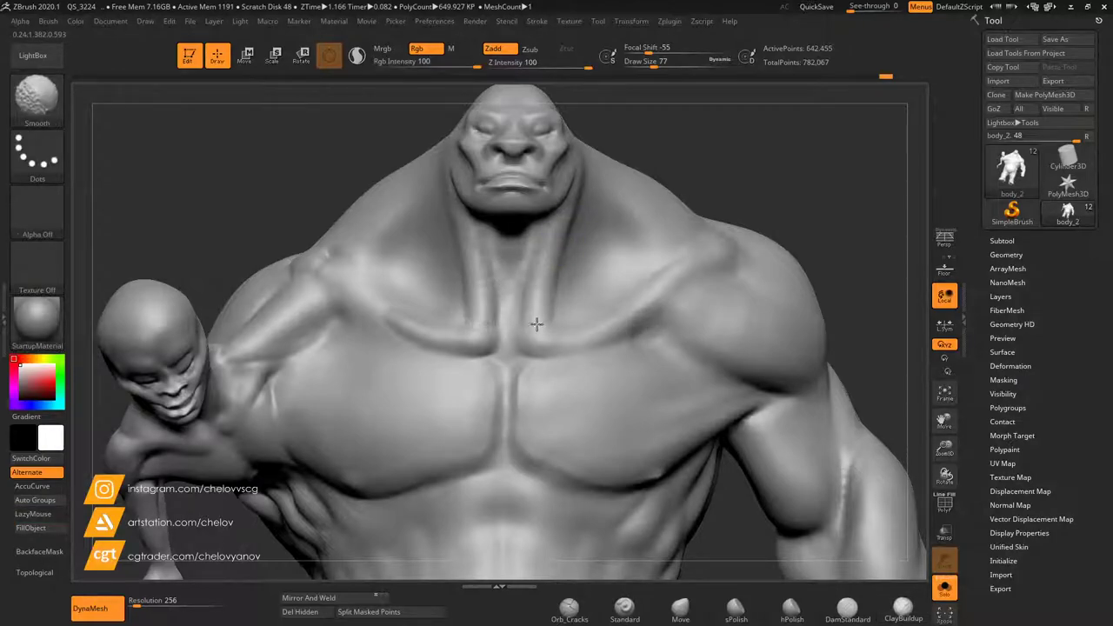
{"action": "mouse_move", "coordinate": [693, 163]}
{"action": "left_mouse_down"}
{"action": "mouse_move", "coordinate": [671, 150]}
{"action": "mouse_move", "coordinate": [693, 183]}
{"action": "mouse_move", "coordinate": [687, 162]}
{"action": "left_mouse_up"}
{"action": "left_click_drag", "start_coordinate": [654, 62], "coordinate": [655, 74]}
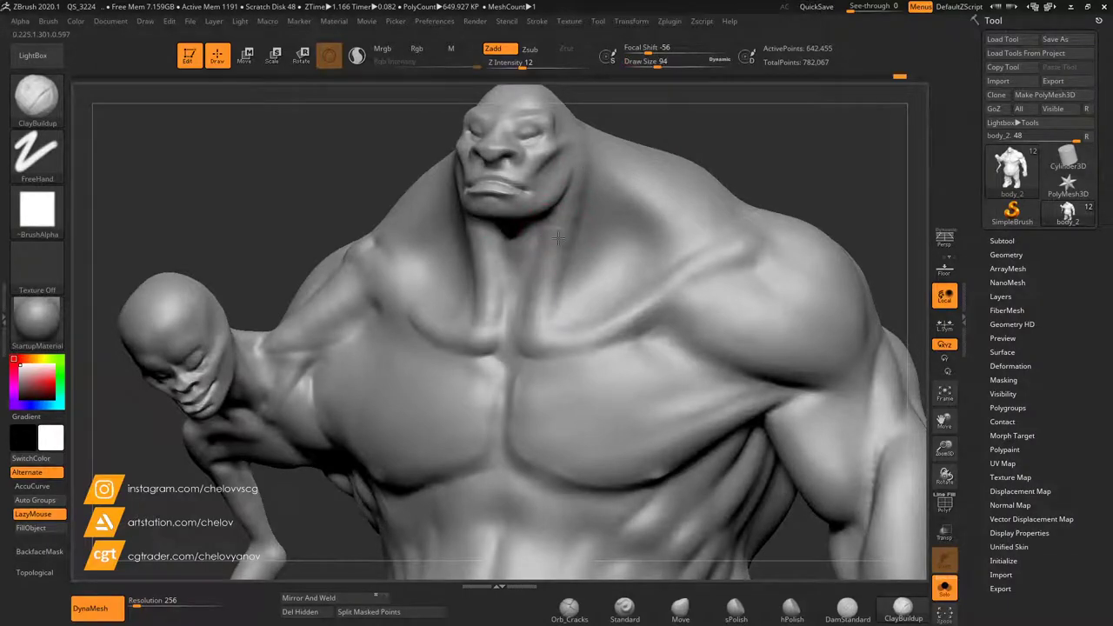
{"action": "left_click_drag", "start_coordinate": [542, 248], "coordinate": [557, 270]}
{"action": "mouse_move", "coordinate": [555, 223]}
{"action": "left_mouse_down"}
{"action": "mouse_move", "coordinate": [569, 229]}
{"action": "mouse_move", "coordinate": [542, 305]}
{"action": "mouse_move", "coordinate": [545, 285]}
{"action": "left_mouse_up"}
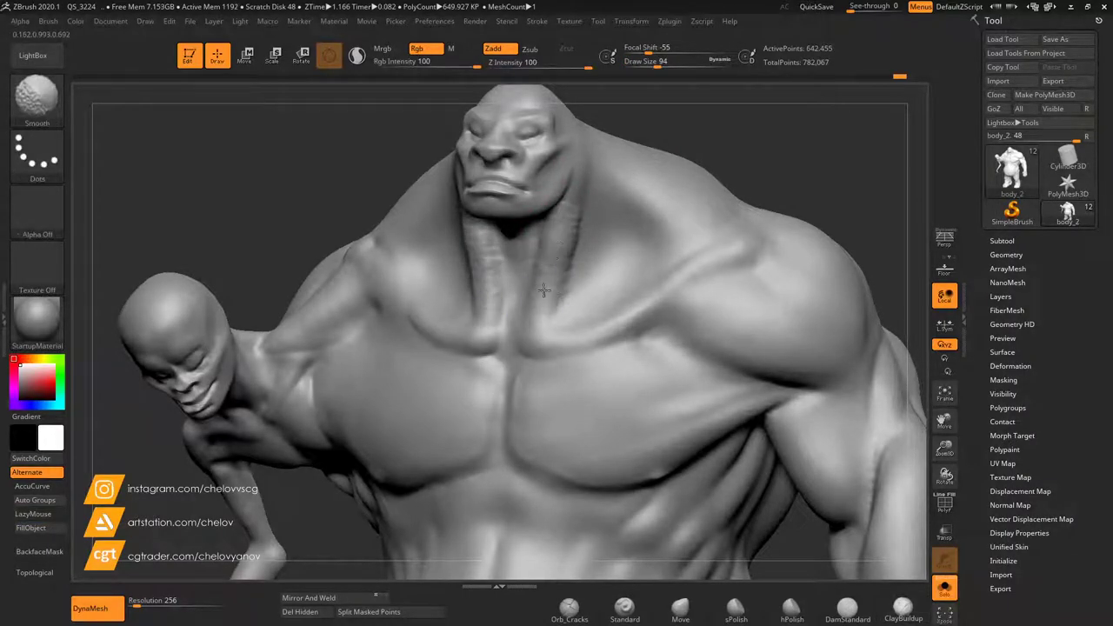
{"action": "left_click_drag", "start_coordinate": [573, 187], "coordinate": [557, 207], "text": "shift"}
Add volume to the large creature's trapezius muscles between neck and shoulders with ClayBuildup and smooth the surface.
{"action": "mouse_move", "coordinate": [664, 134]}
{"action": "left_mouse_down"}
{"action": "mouse_move", "coordinate": [719, 123]}
{"action": "mouse_move", "coordinate": [686, 131]}
{"action": "mouse_move", "coordinate": [659, 161]}
{"action": "left_mouse_up"}
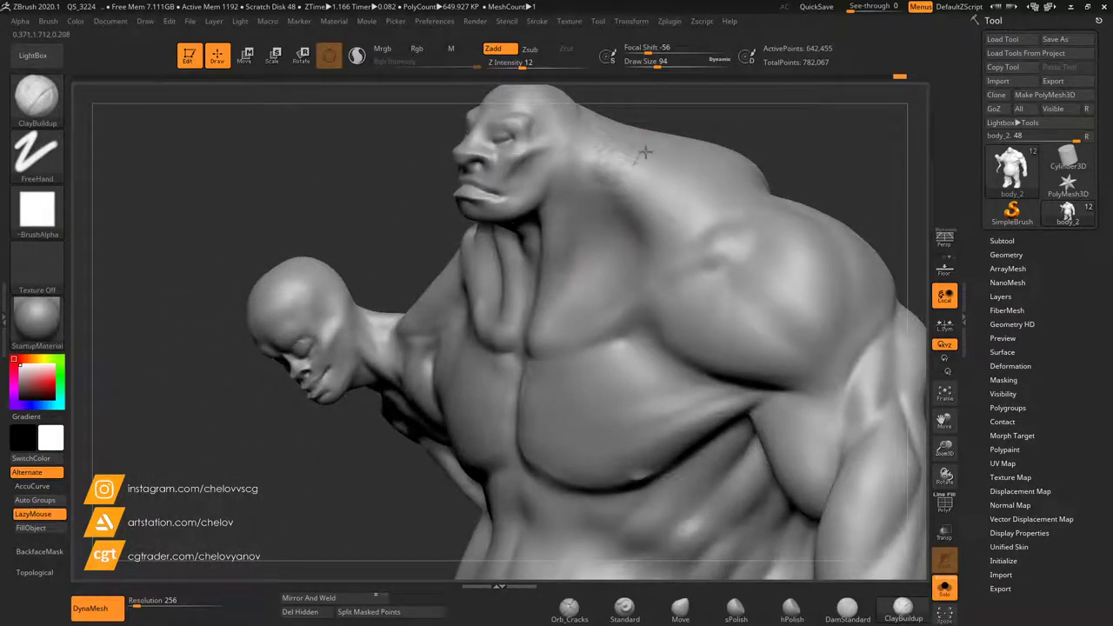
{"action": "left_click_drag", "start_coordinate": [944, 449], "coordinate": [898, 465]}
{"action": "left_click_drag", "start_coordinate": [765, 214], "coordinate": [788, 239]}
{"action": "mouse_move", "coordinate": [602, 254]}
{"action": "left_mouse_down"}
{"action": "mouse_move", "coordinate": [624, 242]}
{"action": "mouse_move", "coordinate": [623, 294]}
{"action": "mouse_move", "coordinate": [642, 291]}
{"action": "mouse_move", "coordinate": [605, 263]}
{"action": "left_mouse_up"}
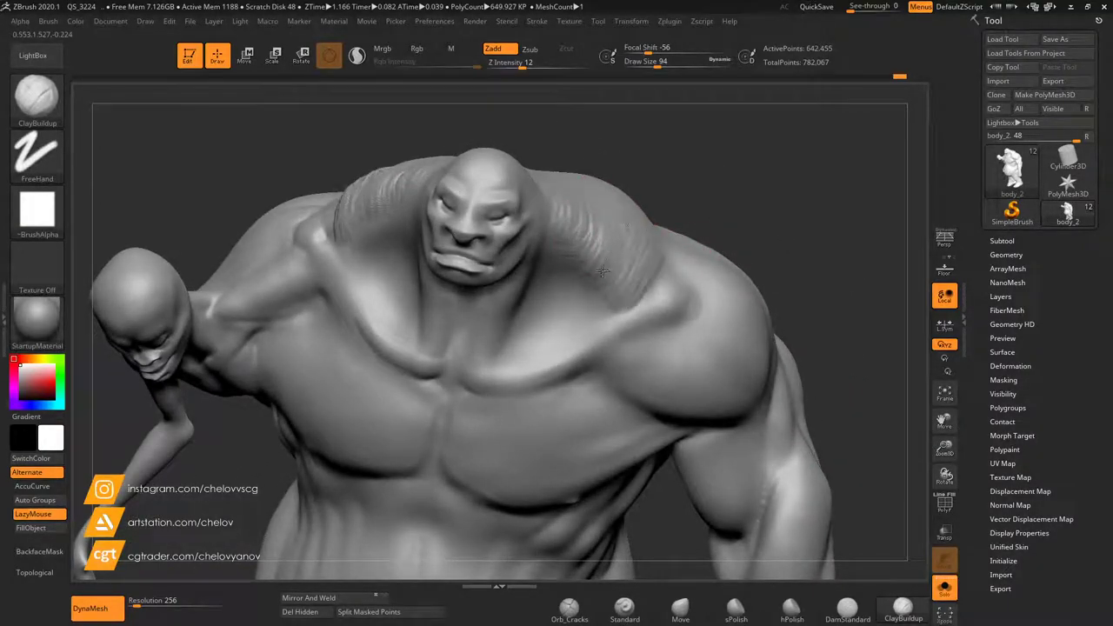
{"action": "left_click_drag", "start_coordinate": [675, 144], "coordinate": [628, 227]}
{"action": "mouse_move", "coordinate": [607, 176]}
{"action": "left_mouse_down"}
{"action": "mouse_move", "coordinate": [540, 178]}
{"action": "mouse_move", "coordinate": [566, 179]}
{"action": "mouse_move", "coordinate": [591, 234]}
{"action": "mouse_move", "coordinate": [643, 240]}
{"action": "mouse_move", "coordinate": [648, 263]}
{"action": "left_mouse_up"}
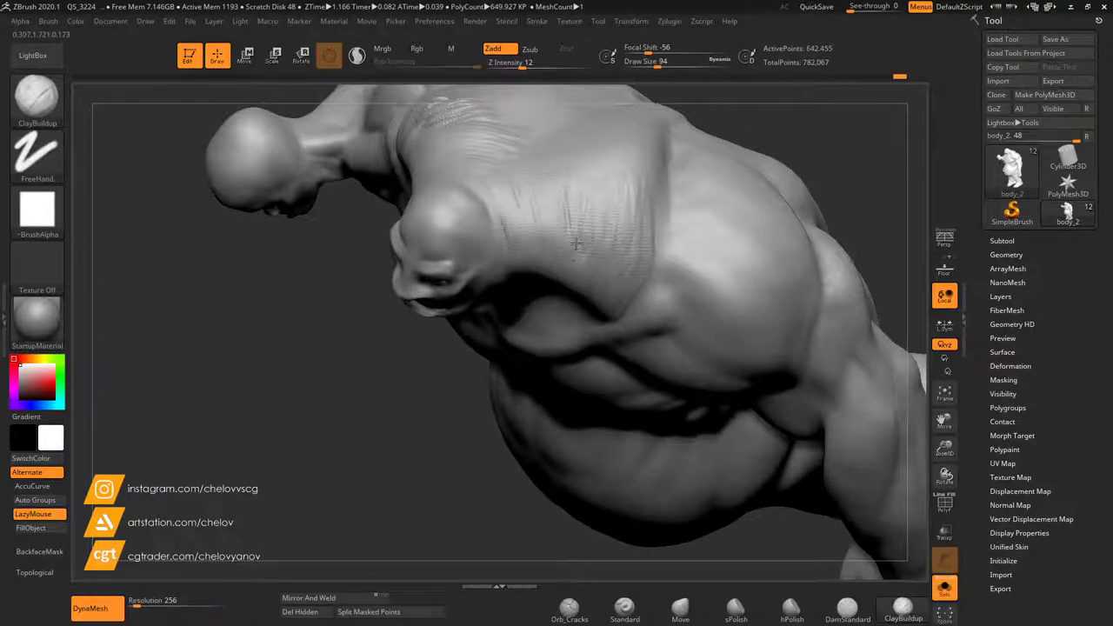
{"action": "key", "text": "shift"}
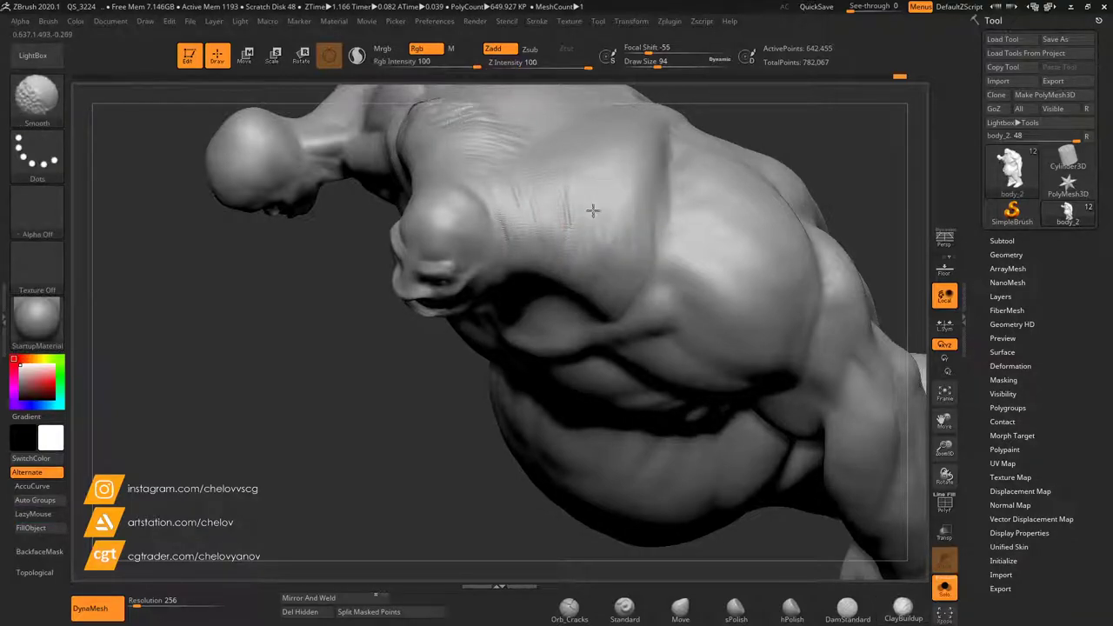
{"action": "left_click_drag", "start_coordinate": [574, 160], "coordinate": [552, 140], "text": "shift"}
Fill out the back of the large creature's trapezius on the small figure's side and smooth it toward the shoulder.
{"action": "mouse_move", "coordinate": [784, 149]}
{"action": "left_mouse_down"}
{"action": "mouse_move", "coordinate": [823, 172]}
{"action": "mouse_move", "coordinate": [716, 160]}
{"action": "mouse_move", "coordinate": [721, 143]}
{"action": "mouse_move", "coordinate": [727, 177]}
{"action": "mouse_move", "coordinate": [664, 179]}
{"action": "mouse_move", "coordinate": [728, 169]}
{"action": "mouse_move", "coordinate": [778, 178]}
{"action": "mouse_move", "coordinate": [800, 212]}
{"action": "left_mouse_up"}
{"action": "key", "text": "shift"}
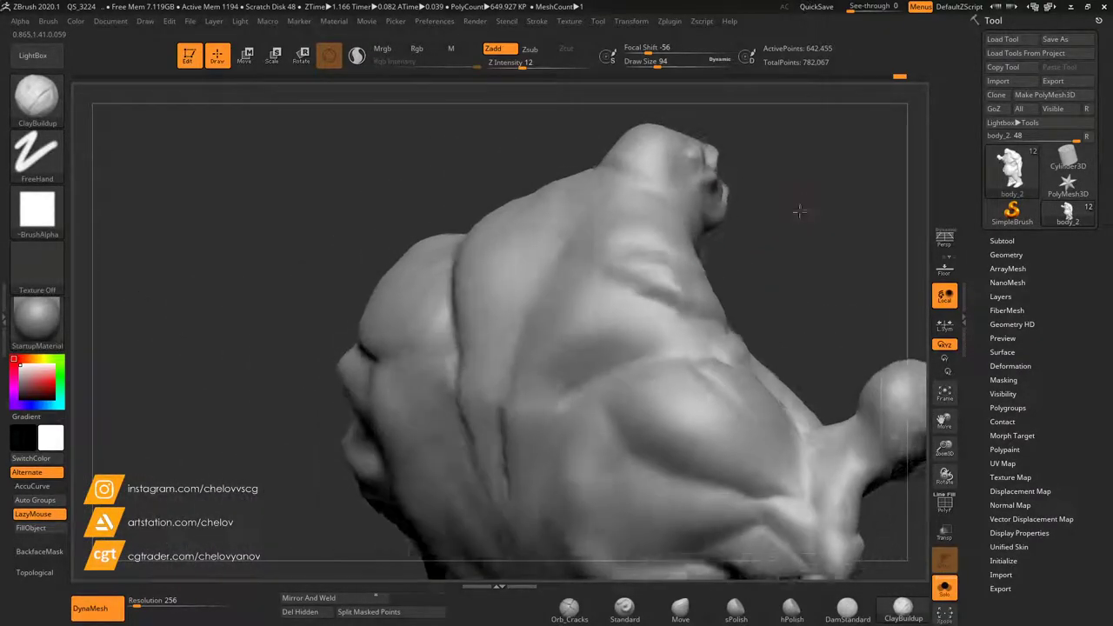
{"action": "mouse_move", "coordinate": [600, 259]}
{"action": "left_mouse_down"}
{"action": "mouse_move", "coordinate": [658, 266]}
{"action": "mouse_move", "coordinate": [658, 288]}
{"action": "mouse_move", "coordinate": [685, 301]}
{"action": "mouse_move", "coordinate": [633, 262]}
{"action": "mouse_move", "coordinate": [625, 275]}
{"action": "mouse_move", "coordinate": [642, 309]}
{"action": "mouse_move", "coordinate": [675, 324]}
{"action": "mouse_move", "coordinate": [650, 306]}
{"action": "mouse_move", "coordinate": [616, 243]}
{"action": "mouse_move", "coordinate": [684, 301]}
{"action": "left_mouse_up"}
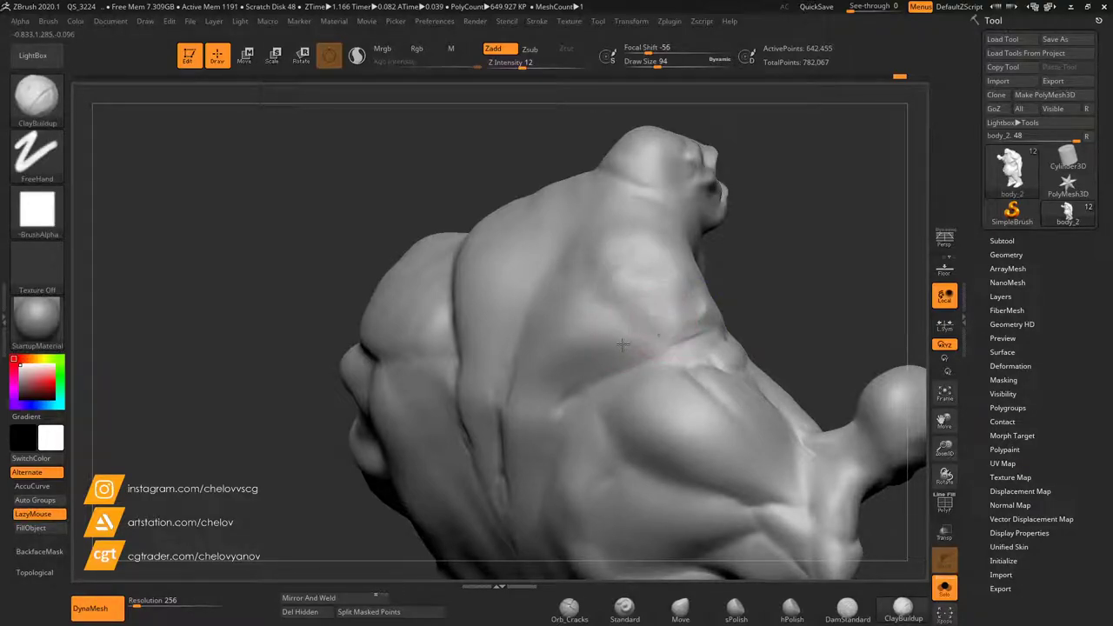
{"action": "left_click_drag", "start_coordinate": [613, 338], "coordinate": [597, 287]}
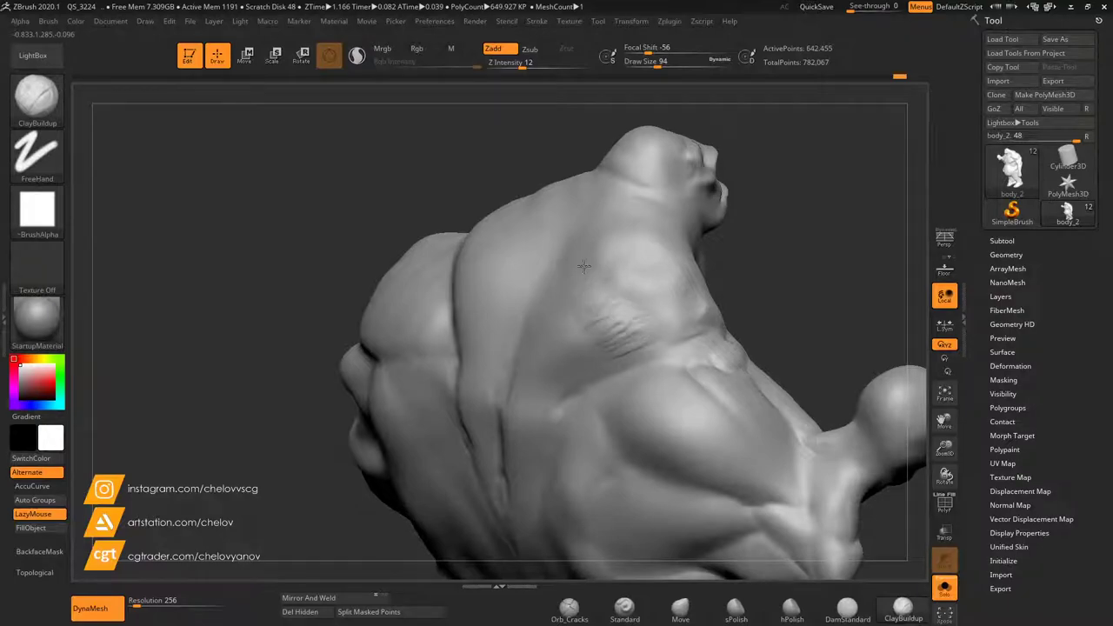
{"action": "key", "text": "shift"}
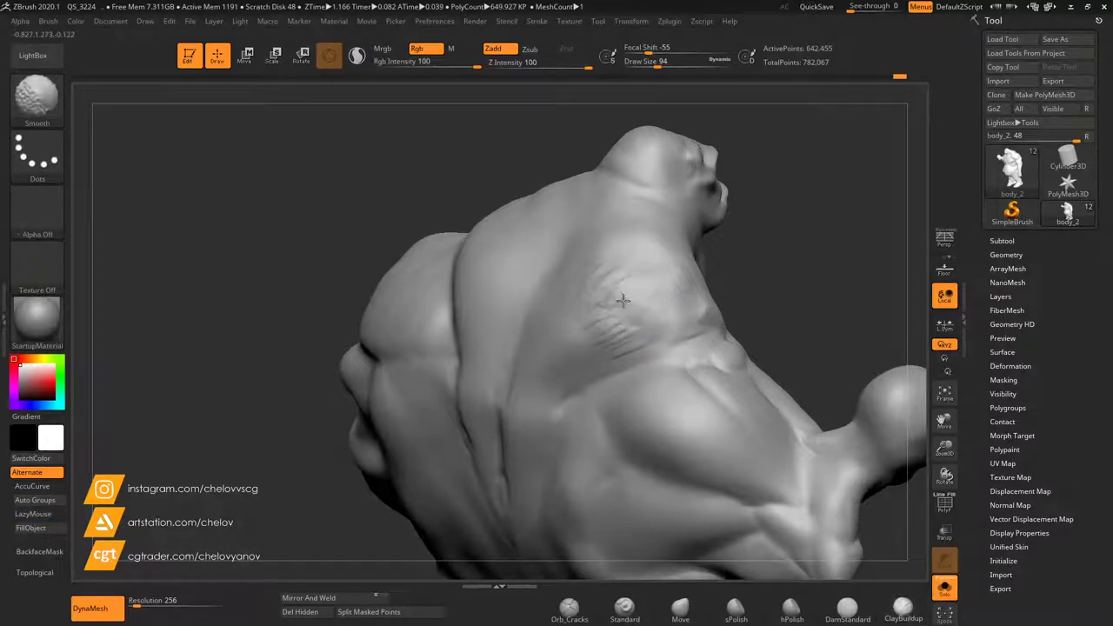
{"action": "mouse_move", "coordinate": [738, 256]}
{"action": "left_mouse_down"}
{"action": "mouse_move", "coordinate": [765, 253]}
{"action": "mouse_move", "coordinate": [763, 283]}
{"action": "mouse_move", "coordinate": [745, 230]}
{"action": "left_mouse_up"}
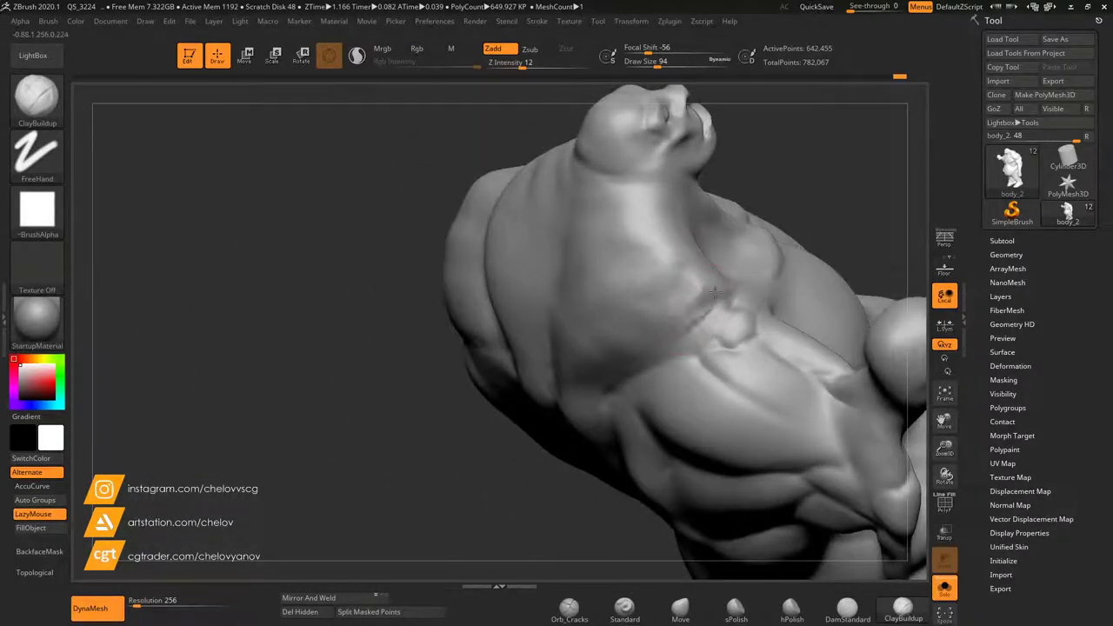
{"action": "left_click_drag", "start_coordinate": [716, 307], "coordinate": [695, 324]}
{"action": "mouse_move", "coordinate": [708, 317]}
{"action": "left_mouse_down"}
{"action": "mouse_move", "coordinate": [685, 280]}
{"action": "mouse_move", "coordinate": [659, 303]}
{"action": "left_mouse_up"}
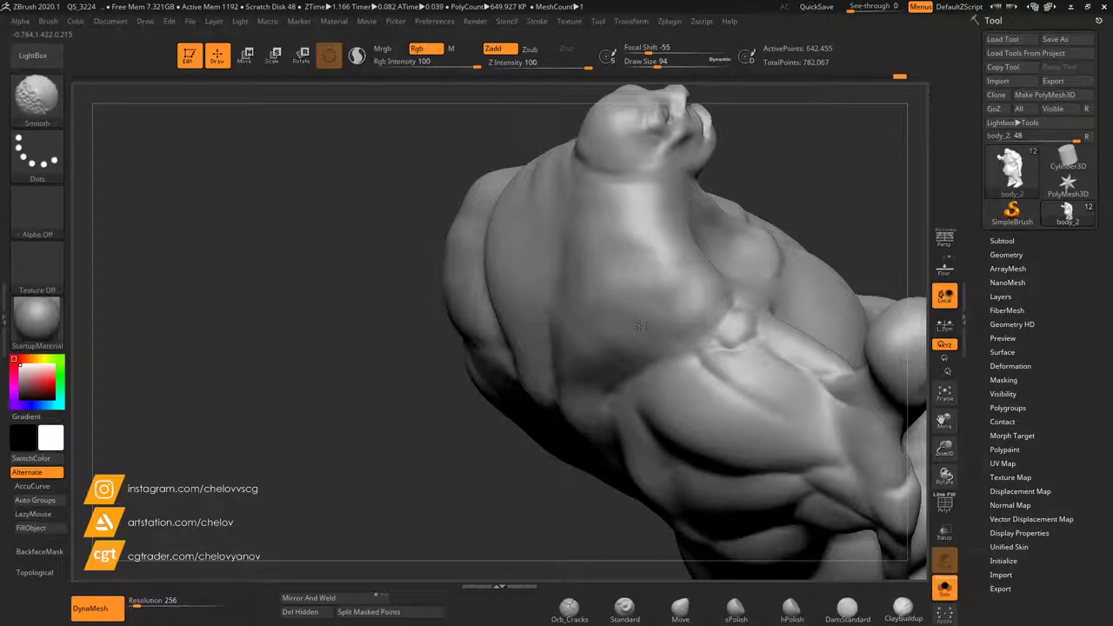
Build up the lower trapezius on both sides of the large creature's spine with ClayBuildup and smooth the strokes.
{"action": "left_click_drag", "start_coordinate": [480, 488], "coordinate": [613, 470]}
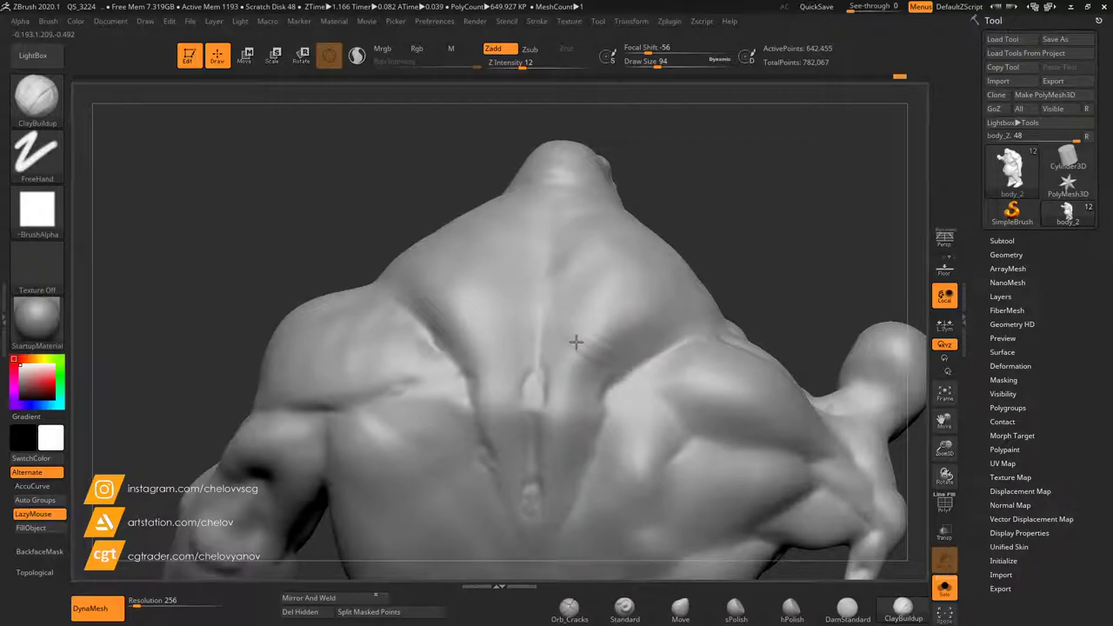
{"action": "left_click_drag", "start_coordinate": [575, 364], "coordinate": [565, 407]}
{"action": "left_click_drag", "start_coordinate": [556, 463], "coordinate": [568, 480]}
{"action": "mouse_move", "coordinate": [470, 347]}
{"action": "left_mouse_down"}
{"action": "mouse_move", "coordinate": [513, 334]}
{"action": "mouse_move", "coordinate": [517, 356]}
{"action": "mouse_move", "coordinate": [480, 396]}
{"action": "mouse_move", "coordinate": [520, 416]}
{"action": "mouse_move", "coordinate": [503, 477]}
{"action": "left_mouse_up"}
{"action": "mouse_move", "coordinate": [529, 506]}
{"action": "left_mouse_down", "text": "shift"}
{"action": "mouse_move", "coordinate": [612, 316]}
{"action": "mouse_move", "coordinate": [571, 334]}
{"action": "left_mouse_up", "text": "shift"}
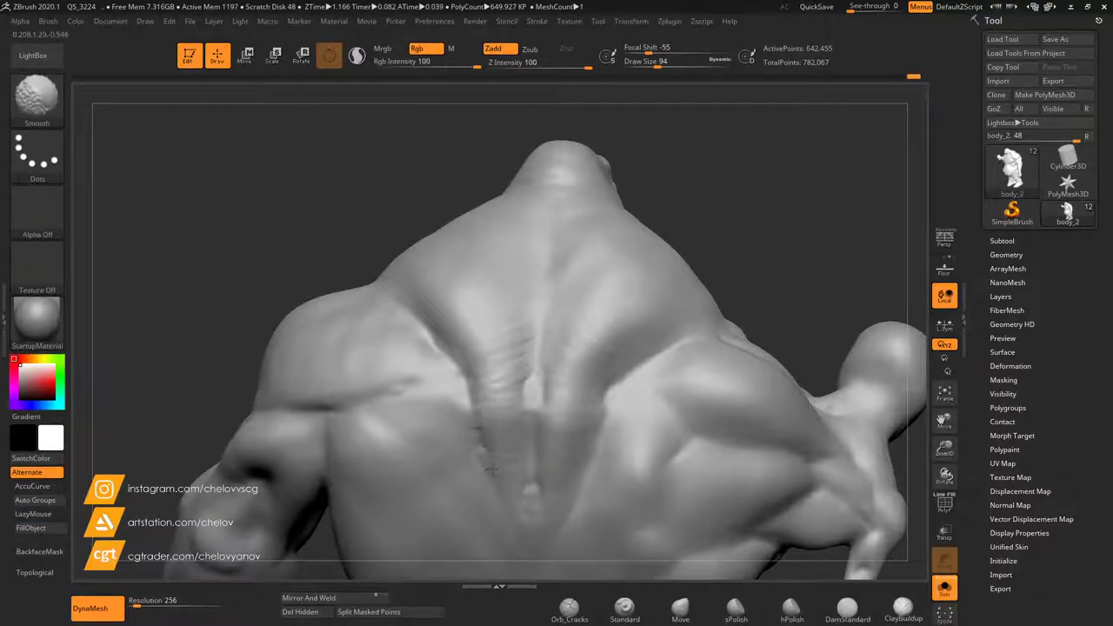
{"action": "left_click_drag", "start_coordinate": [510, 310], "coordinate": [523, 343], "text": "shift"}
Add volume to the large creature's upper back just below the neck and smooth it.
{"action": "left_click_drag", "start_coordinate": [734, 229], "coordinate": [745, 281]}
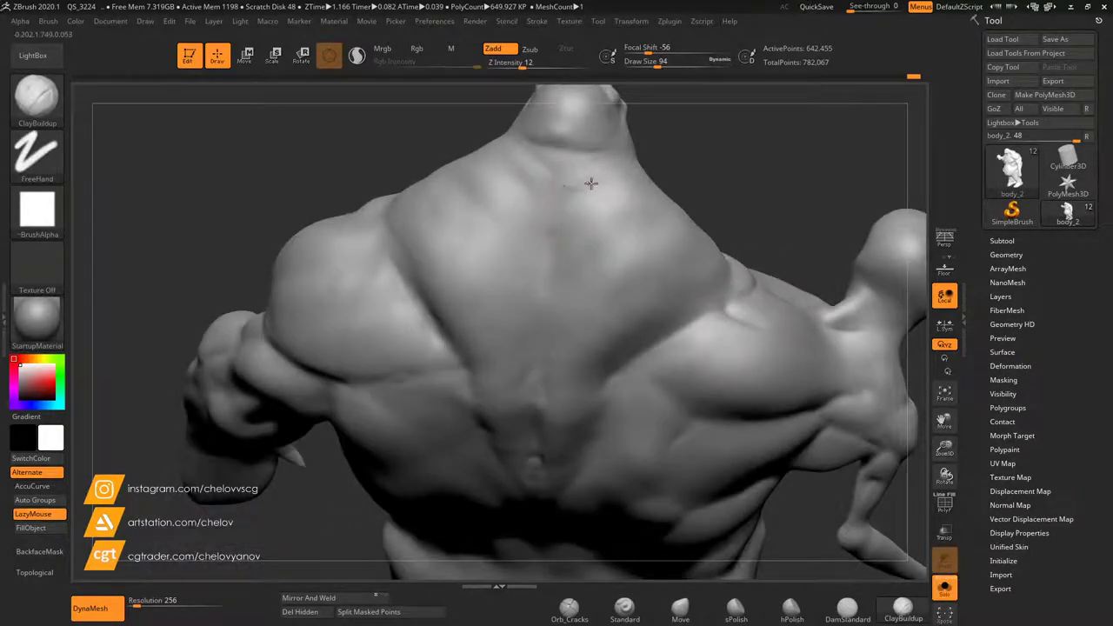
{"action": "mouse_move", "coordinate": [604, 195]}
{"action": "left_mouse_down"}
{"action": "mouse_move", "coordinate": [624, 211]}
{"action": "mouse_move", "coordinate": [626, 241]}
{"action": "left_mouse_up"}
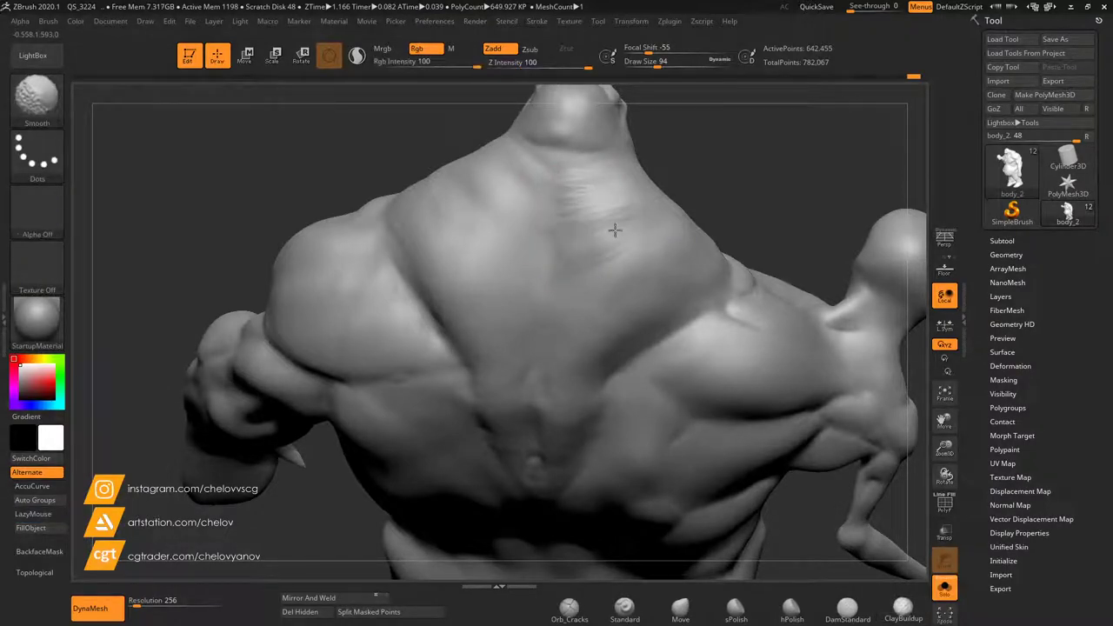
{"action": "left_click_drag", "start_coordinate": [584, 177], "coordinate": [588, 221], "text": "shift"}
Refine the side of the large creature's trapezius beside the head with ClayBuildup and smooth the result.
{"action": "left_click_drag", "start_coordinate": [758, 216], "coordinate": [557, 187]}
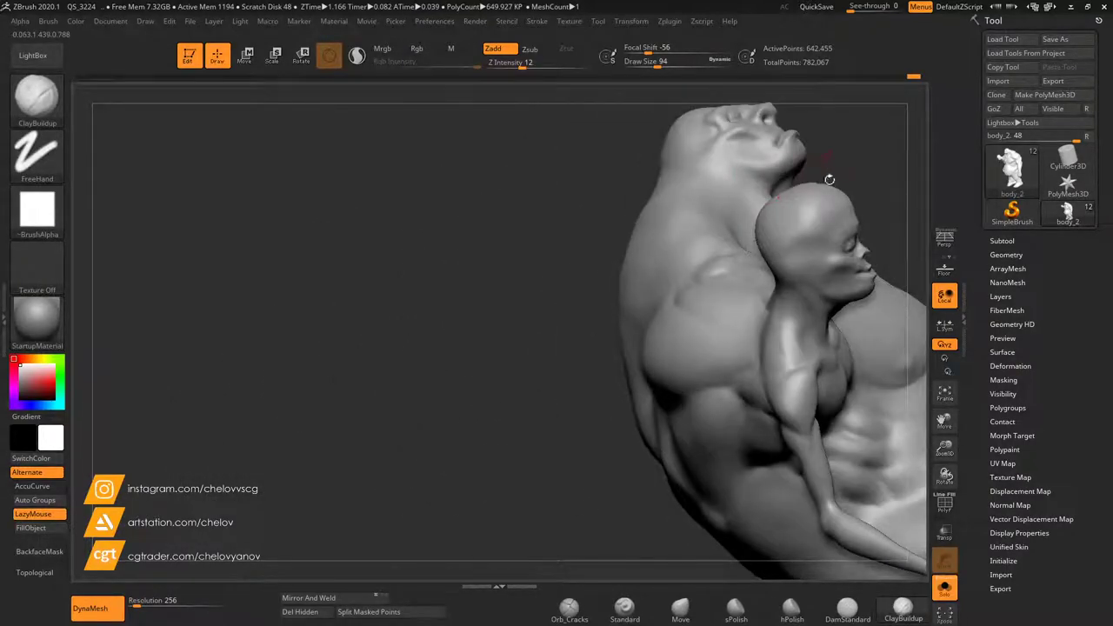
{"action": "left_click_drag", "start_coordinate": [822, 176], "coordinate": [739, 269]}
{"action": "left_click_drag", "start_coordinate": [512, 218], "coordinate": [448, 220]}
{"action": "left_click_drag", "start_coordinate": [944, 449], "coordinate": [949, 496]}
{"action": "left_click_drag", "start_coordinate": [945, 420], "coordinate": [831, 456]}
{"action": "left_click_drag", "start_coordinate": [495, 157], "coordinate": [628, 171]}
{"action": "left_click_drag", "start_coordinate": [293, 249], "coordinate": [356, 287]}
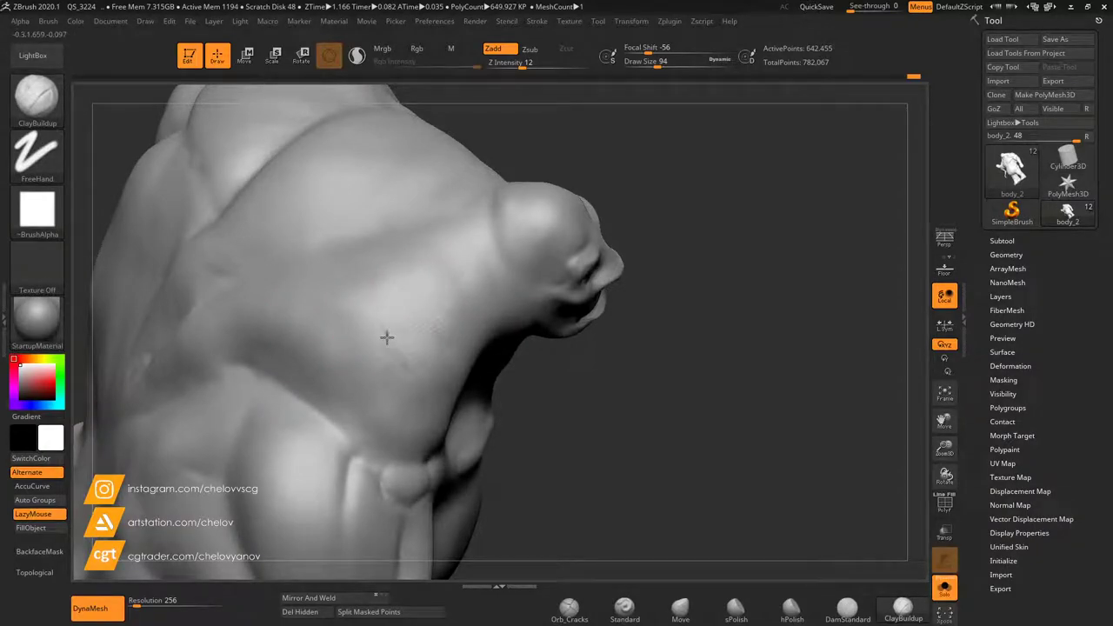
{"action": "key", "text": "shift"}
Carve grooves between the deltoid sections of the large creature's shoulder with DamStandard and soften them.
{"action": "left_click_drag", "start_coordinate": [622, 396], "coordinate": [532, 226]}
{"action": "mouse_move", "coordinate": [661, 214]}
{"action": "left_mouse_down"}
{"action": "mouse_move", "coordinate": [602, 182]}
{"action": "mouse_move", "coordinate": [658, 179]}
{"action": "mouse_move", "coordinate": [596, 228]}
{"action": "mouse_move", "coordinate": [867, 350]}
{"action": "mouse_move", "coordinate": [751, 337]}
{"action": "left_mouse_up"}
{"action": "mouse_move", "coordinate": [773, 510]}
{"action": "left_mouse_down"}
{"action": "mouse_move", "coordinate": [770, 473]}
{"action": "mouse_move", "coordinate": [716, 494]}
{"action": "left_mouse_up"}
{"action": "left_click", "coordinate": [847, 609]}
{"action": "mouse_move", "coordinate": [486, 371]}
{"action": "left_mouse_down"}
{"action": "mouse_move", "coordinate": [484, 350]}
{"action": "mouse_move", "coordinate": [527, 430]}
{"action": "left_mouse_up"}
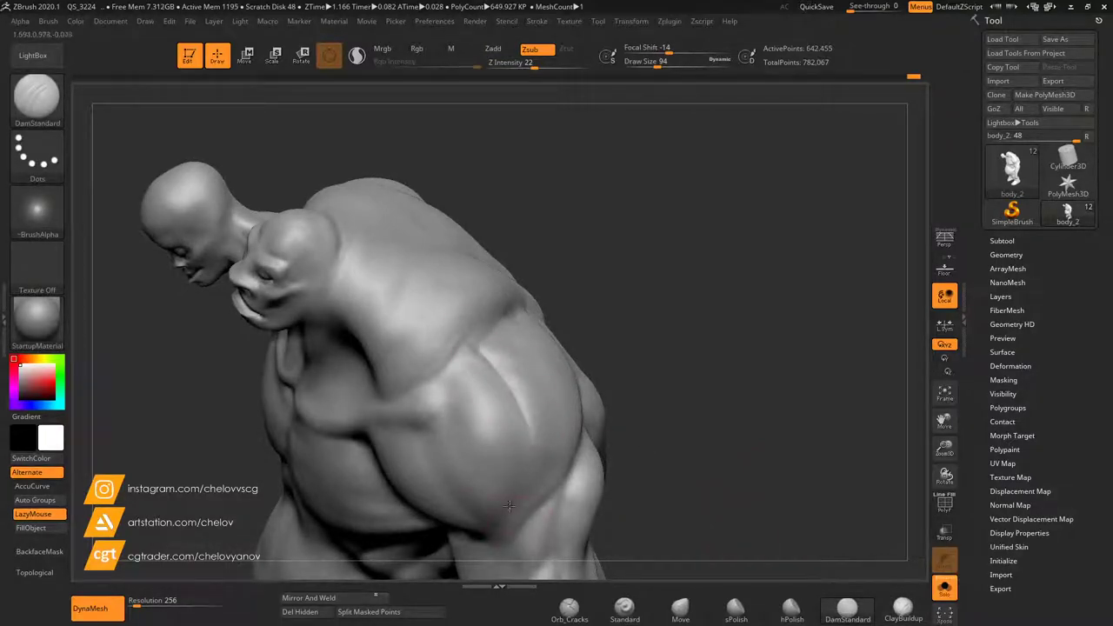
{"action": "left_click_drag", "start_coordinate": [430, 436], "coordinate": [487, 516]}
{"action": "mouse_move", "coordinate": [536, 432]}
{"action": "left_mouse_down", "text": "shift"}
{"action": "mouse_move", "coordinate": [523, 405]}
{"action": "mouse_move", "coordinate": [515, 430]}
{"action": "left_mouse_up", "text": "shift"}
{"action": "left_click_drag", "start_coordinate": [460, 491], "coordinate": [477, 520], "text": "shift"}
Smooth the large creature's outer shoulder and the area where the deltoid meets the upper arm, checking several angles.
{"action": "left_click_drag", "start_coordinate": [623, 461], "coordinate": [374, 448]}
{"action": "mouse_move", "coordinate": [374, 448]}
{"action": "left_mouse_down", "text": "alt"}
{"action": "mouse_move", "coordinate": [601, 446]}
{"action": "mouse_move", "coordinate": [643, 404]}
{"action": "left_mouse_up", "text": "alt"}
{"action": "mouse_move", "coordinate": [628, 359]}
{"action": "left_mouse_down"}
{"action": "mouse_move", "coordinate": [570, 484]}
{"action": "mouse_move", "coordinate": [540, 520]}
{"action": "mouse_move", "coordinate": [534, 563]}
{"action": "left_mouse_up"}
{"action": "left_click_drag", "start_coordinate": [904, 465], "coordinate": [882, 321], "text": "alt"}
{"action": "left_click_drag", "start_coordinate": [447, 461], "coordinate": [661, 435]}
{"action": "left_click_drag", "start_coordinate": [539, 395], "coordinate": [530, 398], "text": "shift"}
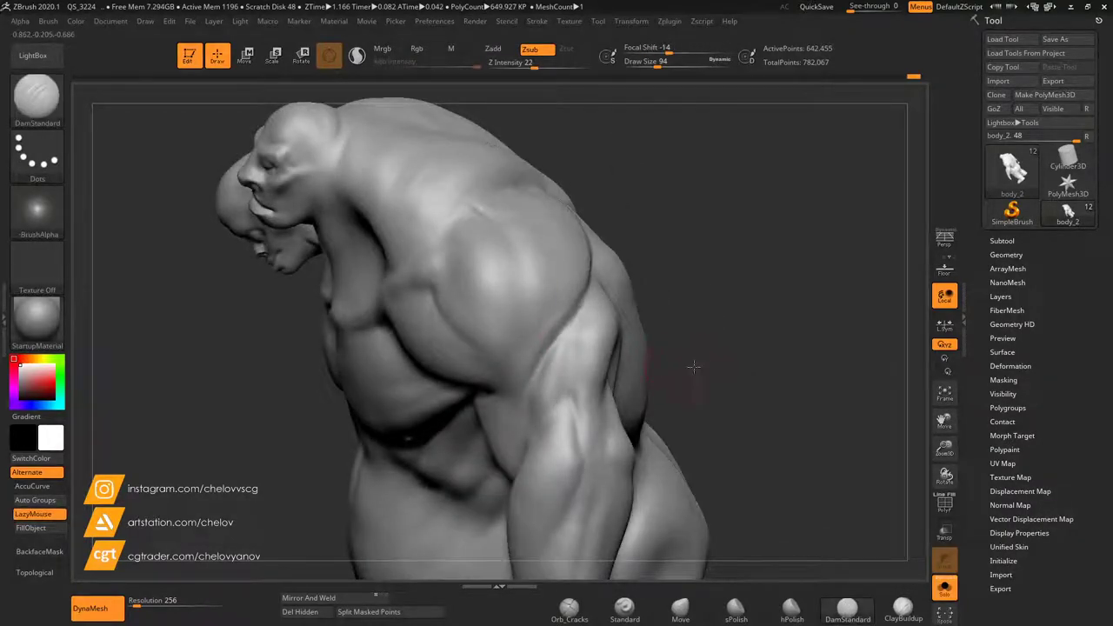
{"action": "left_click_drag", "start_coordinate": [692, 366], "coordinate": [491, 395]}
{"action": "left_click_drag", "start_coordinate": [630, 402], "coordinate": [621, 365]}
{"action": "left_click_drag", "start_coordinate": [538, 422], "coordinate": [539, 398], "text": "shift"}
Refine the crease between the large creature's chest and upper arm at the armpit with DamStandard and smoothing.
{"action": "mouse_move", "coordinate": [613, 314]}
{"action": "left_mouse_down"}
{"action": "mouse_move", "coordinate": [590, 361]}
{"action": "mouse_move", "coordinate": [502, 400]}
{"action": "mouse_move", "coordinate": [468, 387]}
{"action": "left_mouse_up"}
{"action": "left_click_drag", "start_coordinate": [690, 350], "coordinate": [514, 339]}
{"action": "left_click_drag", "start_coordinate": [497, 386], "coordinate": [428, 414]}
{"action": "key", "text": "shift"}
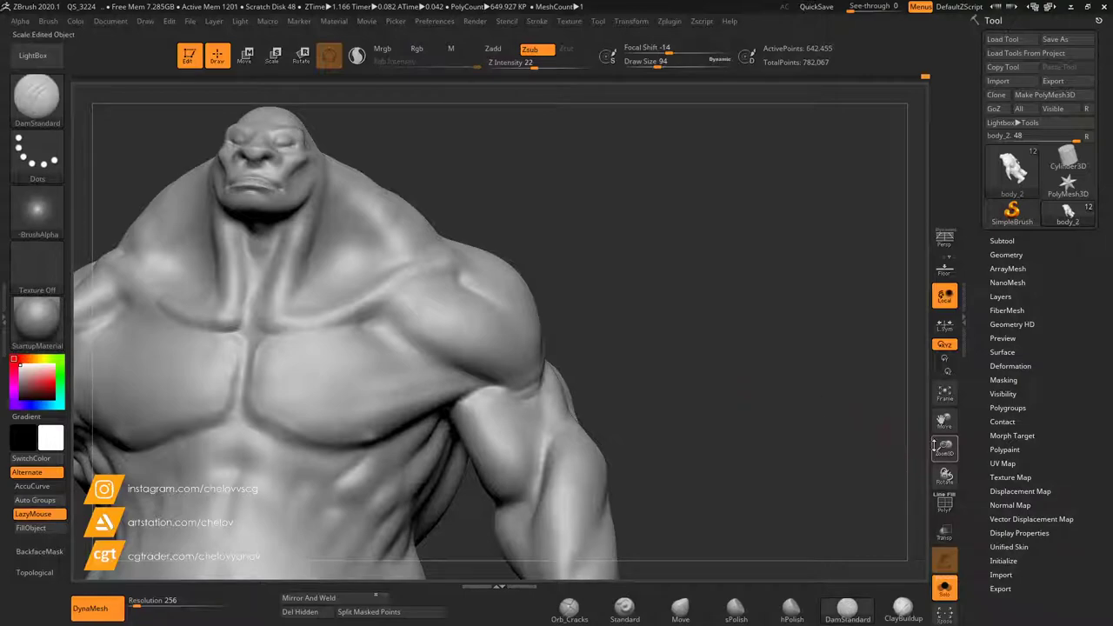
Set the DamStandard draw size to 128 and refine the crease between the large creature's front deltoid and chest.
{"action": "left_click_drag", "start_coordinate": [945, 449], "coordinate": [945, 374]}
{"action": "left_click_drag", "start_coordinate": [945, 421], "coordinate": [1083, 261]}
{"action": "left_click_drag", "start_coordinate": [807, 284], "coordinate": [899, 379]}
{"action": "left_click_drag", "start_coordinate": [945, 425], "coordinate": [903, 494]}
{"action": "left_click", "coordinate": [659, 61]}
{"action": "key", "text": "shift"}
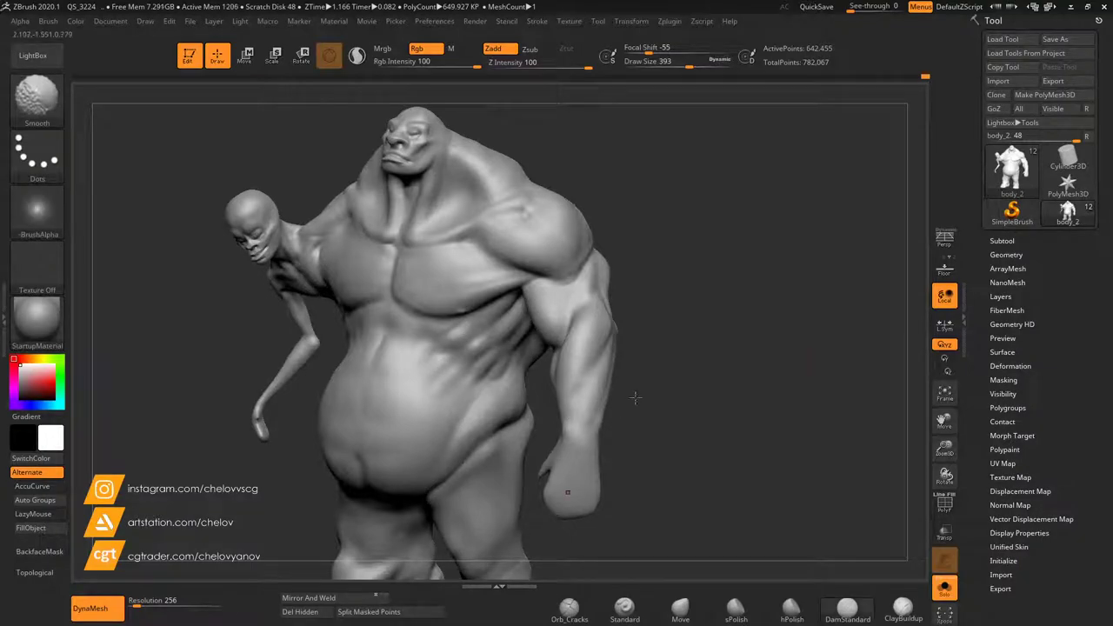
{"action": "left_click_drag", "start_coordinate": [945, 425], "coordinate": [945, 531]}
{"action": "mouse_move", "coordinate": [945, 422]}
{"action": "left_mouse_down"}
{"action": "mouse_move", "coordinate": [954, 456]}
{"action": "mouse_move", "coordinate": [916, 401]}
{"action": "mouse_move", "coordinate": [954, 355]}
{"action": "left_mouse_up"}
{"action": "left_click_drag", "start_coordinate": [688, 65], "coordinate": [669, 65]}
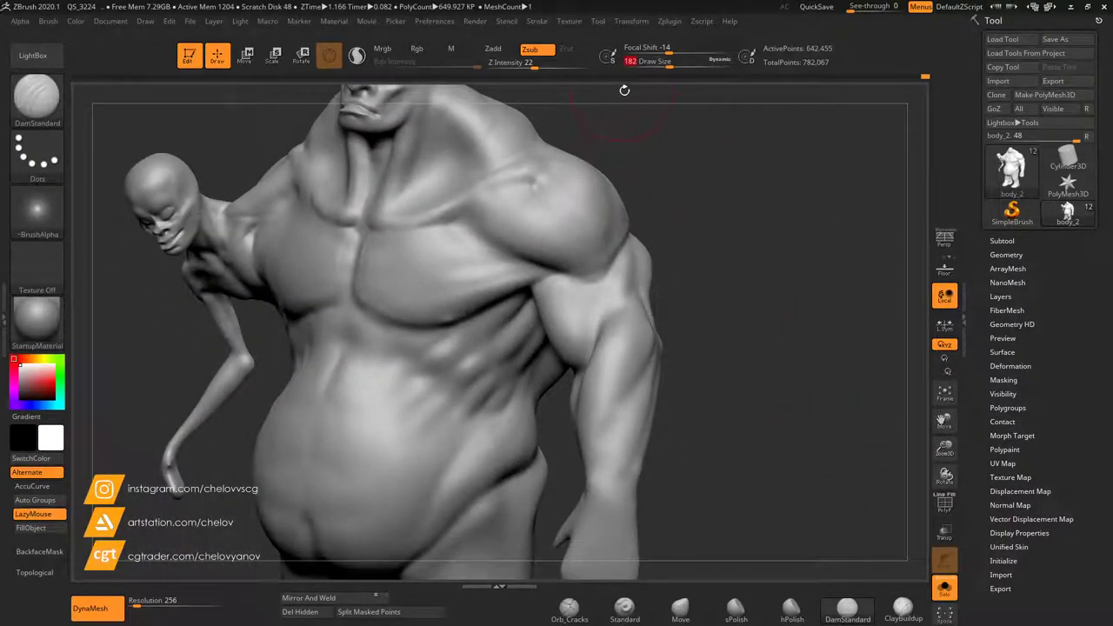
{"action": "left_click_drag", "start_coordinate": [668, 67], "coordinate": [663, 67]}
{"action": "right_click_drag", "start_coordinate": [597, 300], "coordinate": [576, 341]}
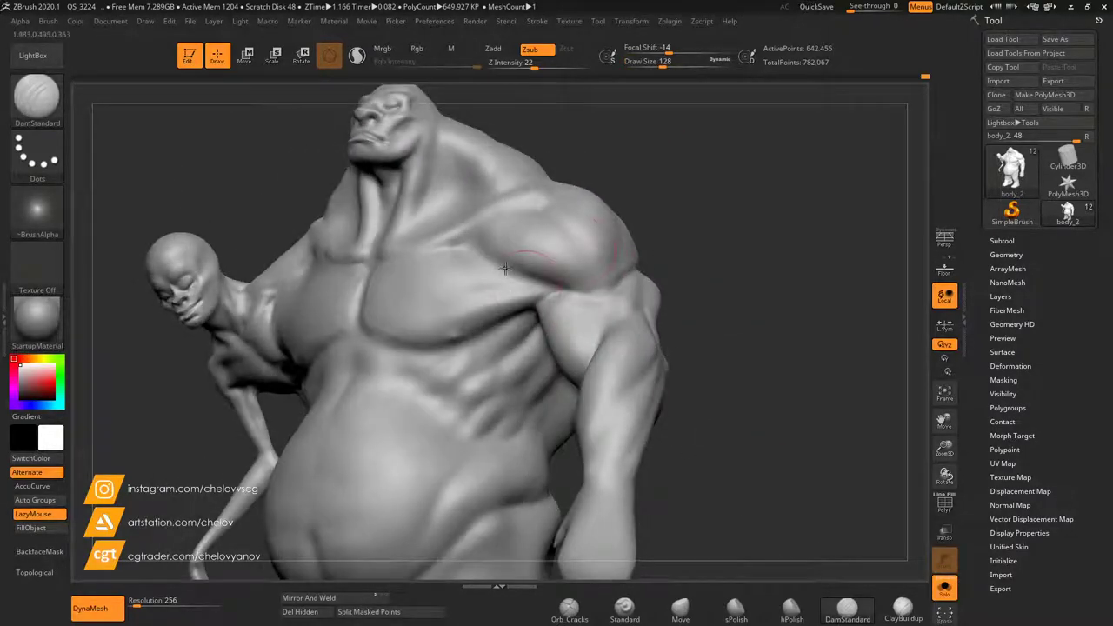
{"action": "left_click_drag", "start_coordinate": [692, 320], "coordinate": [766, 324]}
{"action": "mouse_move", "coordinate": [531, 288]}
{"action": "left_mouse_down"}
{"action": "mouse_move", "coordinate": [574, 289]}
{"action": "mouse_move", "coordinate": [564, 290]}
{"action": "left_mouse_up"}
{"action": "right_click_drag", "start_coordinate": [549, 227], "coordinate": [618, 239]}
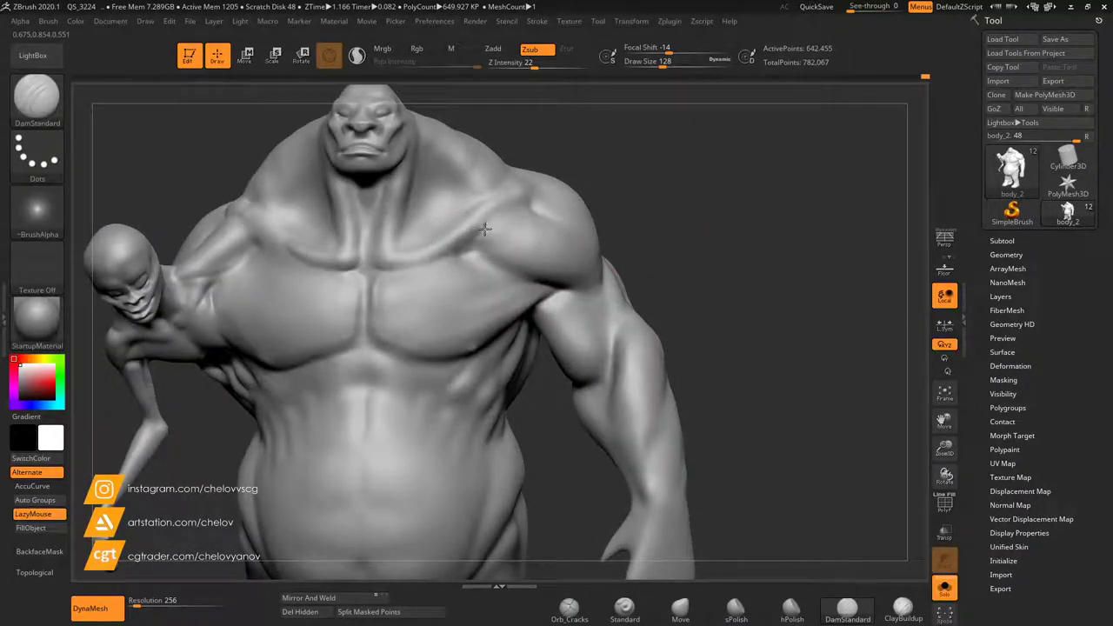
Smooth the area where the large creature's deltoid meets the chest and refine the transition from collarbone to trapezius.
{"action": "key", "text": "shift"}
{"action": "left_click_drag", "start_coordinate": [474, 269], "coordinate": [489, 226], "text": "shift"}
{"action": "left_click_drag", "start_coordinate": [655, 206], "coordinate": [648, 251]}
{"action": "left_click_drag", "start_coordinate": [502, 191], "coordinate": [488, 196]}
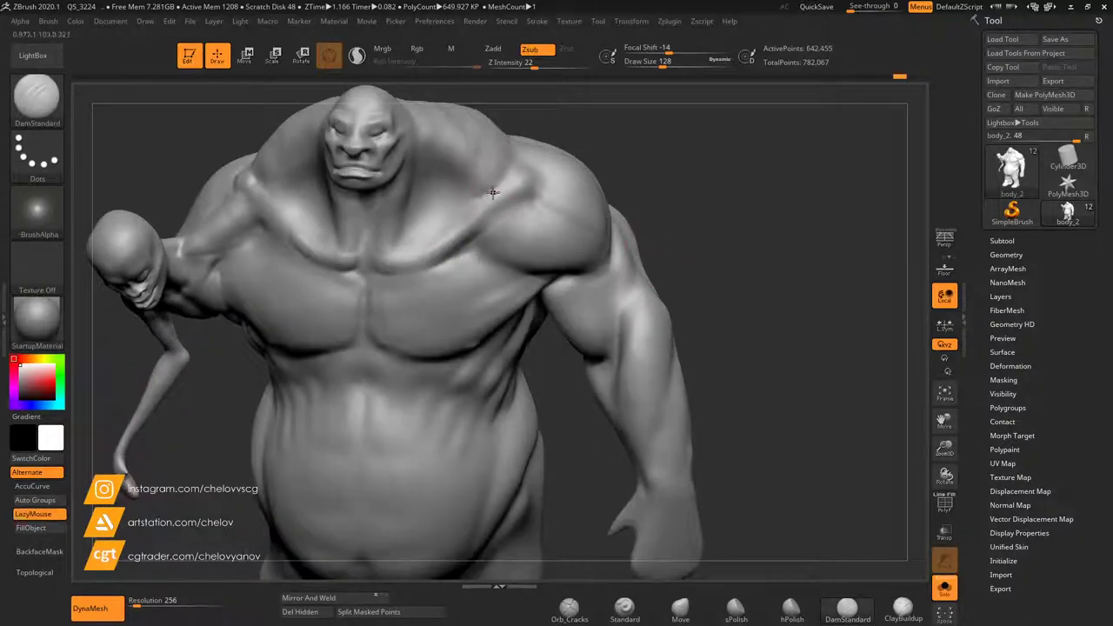
{"action": "mouse_move", "coordinate": [484, 123]}
{"action": "left_mouse_down"}
{"action": "mouse_move", "coordinate": [478, 169]}
{"action": "mouse_move", "coordinate": [454, 180]}
{"action": "left_mouse_up"}
{"action": "mouse_move", "coordinate": [682, 189]}
{"action": "left_mouse_down"}
{"action": "mouse_move", "coordinate": [664, 132]}
{"action": "mouse_move", "coordinate": [593, 211]}
{"action": "left_mouse_up"}
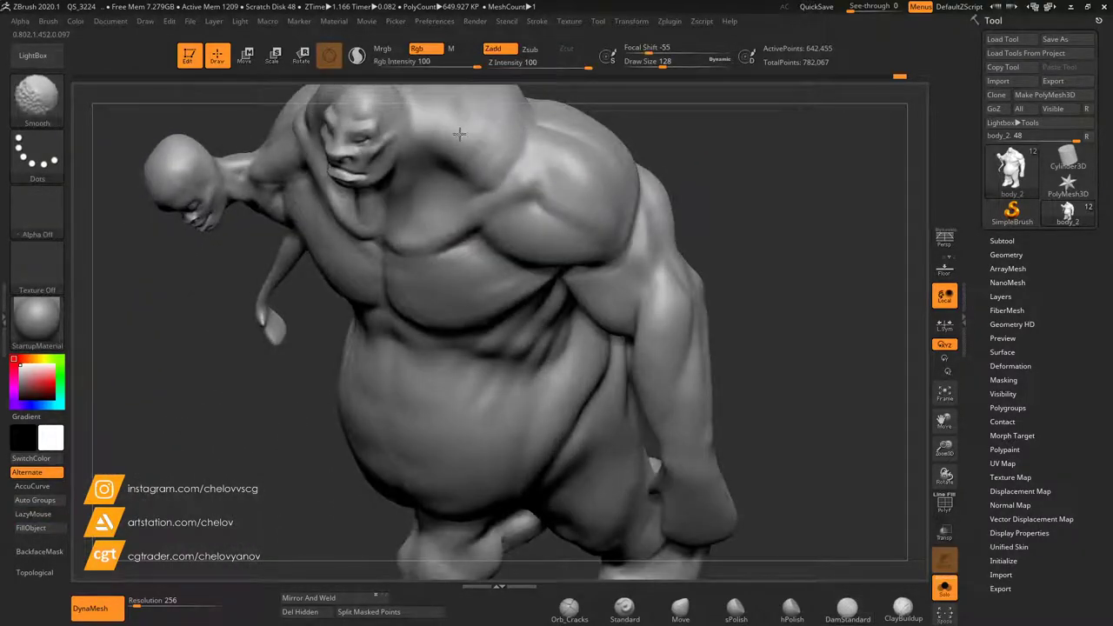
Carve muscle grooves along the large creature's upper arm and forearm with DamStandard and soften the elbow area.
{"action": "mouse_move", "coordinate": [733, 226]}
{"action": "left_mouse_down"}
{"action": "mouse_move", "coordinate": [571, 169]}
{"action": "mouse_move", "coordinate": [592, 165]}
{"action": "left_mouse_up"}
{"action": "mouse_move", "coordinate": [806, 251]}
{"action": "left_mouse_down"}
{"action": "mouse_move", "coordinate": [816, 248]}
{"action": "mouse_move", "coordinate": [797, 244]}
{"action": "left_mouse_up"}
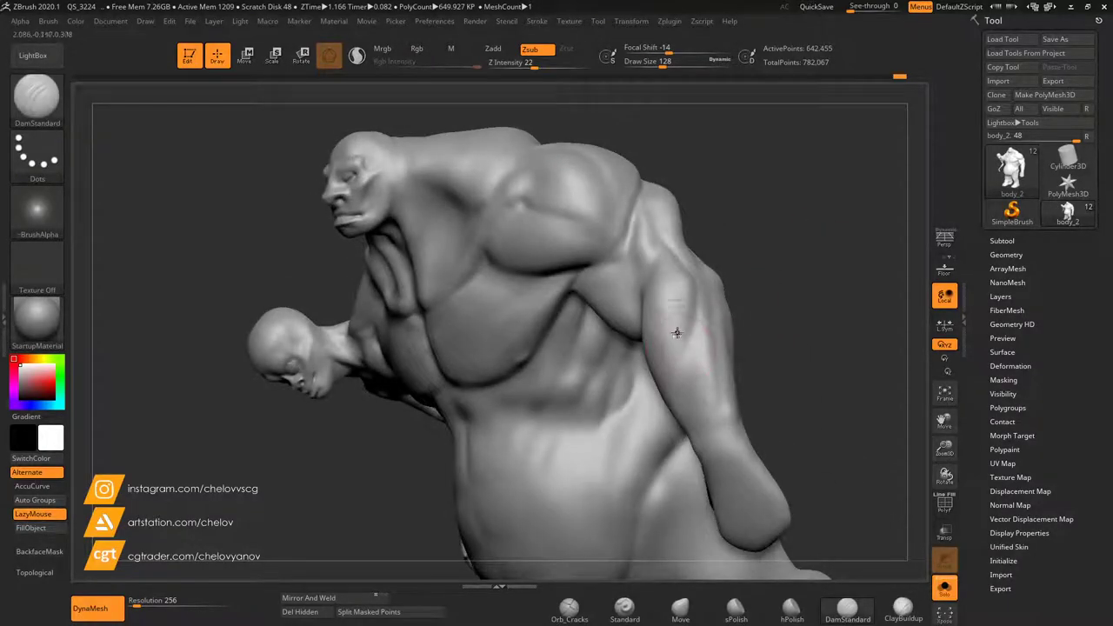
{"action": "mouse_move", "coordinate": [753, 320]}
{"action": "left_mouse_down"}
{"action": "mouse_move", "coordinate": [717, 323]}
{"action": "mouse_move", "coordinate": [700, 304]}
{"action": "left_mouse_up"}
{"action": "left_click_drag", "start_coordinate": [692, 251], "coordinate": [688, 339]}
{"action": "left_click_drag", "start_coordinate": [711, 299], "coordinate": [708, 358]}
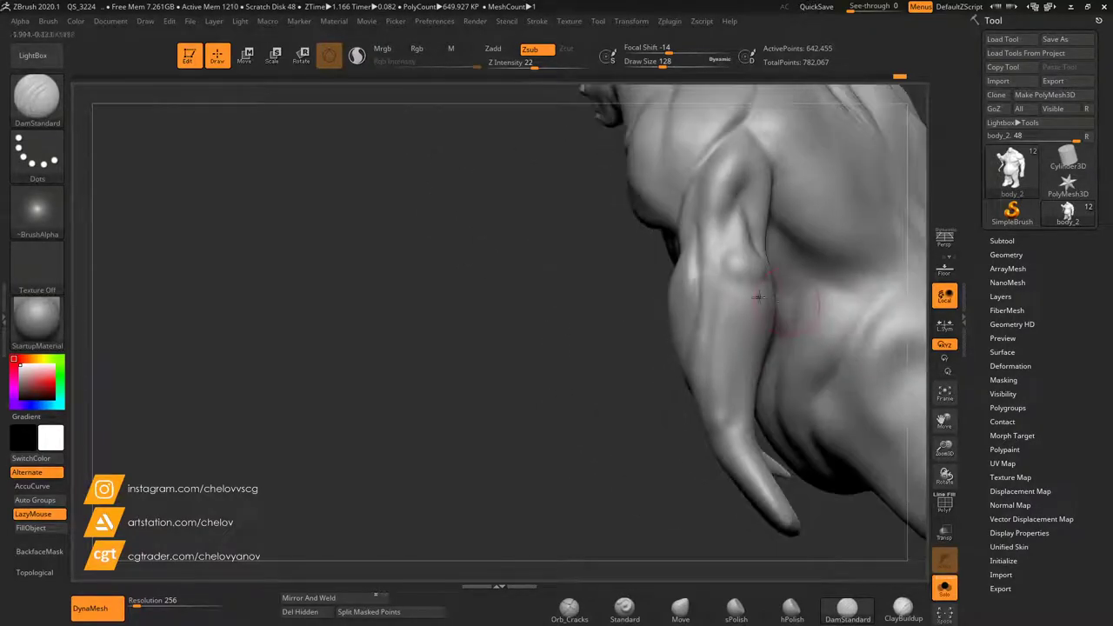
{"action": "right_click_drag", "start_coordinate": [689, 337], "coordinate": [756, 289]}
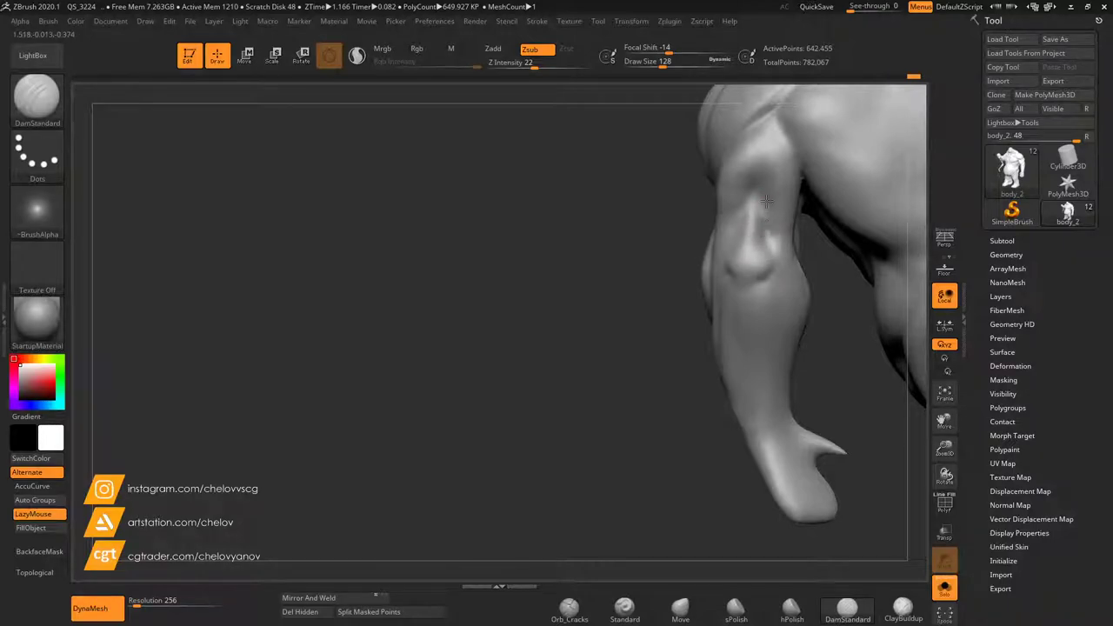
{"action": "mouse_move", "coordinate": [746, 252]}
{"action": "left_mouse_down", "text": "shift"}
{"action": "mouse_move", "coordinate": [761, 211]}
{"action": "mouse_move", "coordinate": [751, 252]}
{"action": "left_mouse_up", "text": "shift"}
{"action": "mouse_move", "coordinate": [843, 286]}
{"action": "left_mouse_down"}
{"action": "mouse_move", "coordinate": [780, 256]}
{"action": "mouse_move", "coordinate": [774, 340]}
{"action": "left_mouse_up"}
{"action": "left_click_drag", "start_coordinate": [706, 356], "coordinate": [616, 276]}
{"action": "right_click_drag", "start_coordinate": [615, 275], "coordinate": [781, 300]}
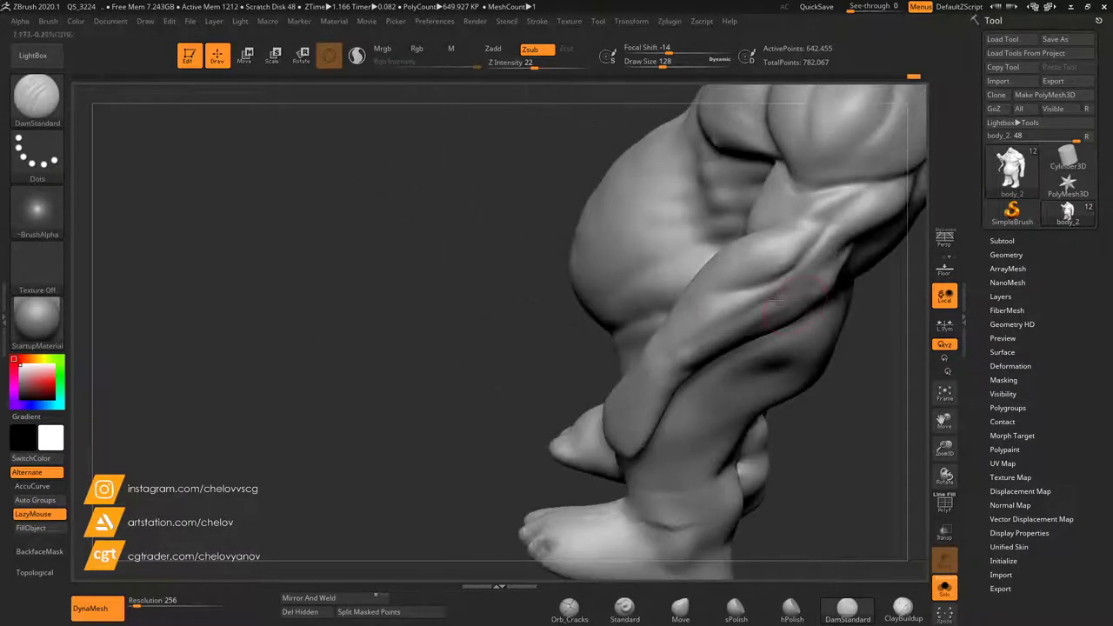
{"action": "right_click_drag", "start_coordinate": [517, 372], "coordinate": [568, 343]}
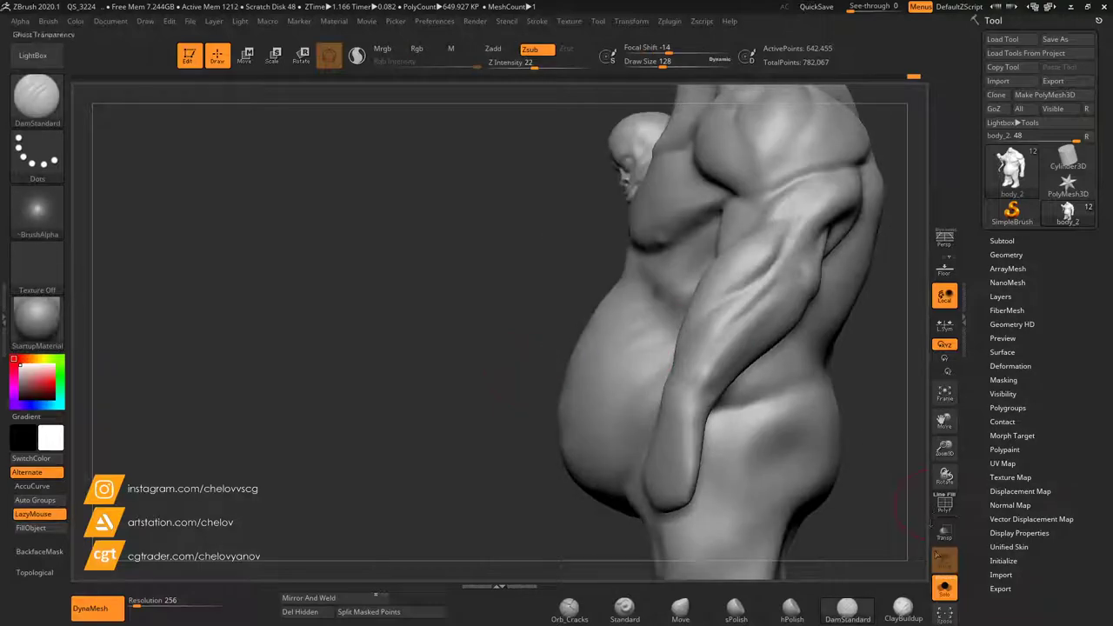
Display the body together with its other parts, examine the proportions from several angles and distances, and isolate the body again.
{"action": "left_click", "coordinate": [944, 589]}
{"action": "right_click_drag", "start_coordinate": [485, 351], "coordinate": [540, 353]}
{"action": "left_click_drag", "start_coordinate": [952, 447], "coordinate": [942, 408]}
{"action": "left_click_drag", "start_coordinate": [944, 421], "coordinate": [939, 469]}
{"action": "right_click_drag", "start_coordinate": [864, 352], "coordinate": [825, 316], "text": "shift"}
{"action": "right_click_drag", "start_coordinate": [805, 260], "coordinate": [756, 248]}
{"action": "left_click_drag", "start_coordinate": [945, 446], "coordinate": [949, 470]}
{"action": "left_click_drag", "start_coordinate": [945, 421], "coordinate": [951, 351]}
{"action": "right_click_drag", "start_coordinate": [826, 475], "coordinate": [848, 470], "text": "shift"}
{"action": "left_click_drag", "start_coordinate": [946, 446], "coordinate": [950, 470]}
{"action": "left_click_drag", "start_coordinate": [944, 422], "coordinate": [1000, 400]}
{"action": "left_click_drag", "start_coordinate": [942, 448], "coordinate": [941, 405]}
{"action": "right_click_drag", "start_coordinate": [881, 382], "coordinate": [842, 390]}
{"action": "left_click", "coordinate": [944, 587]}
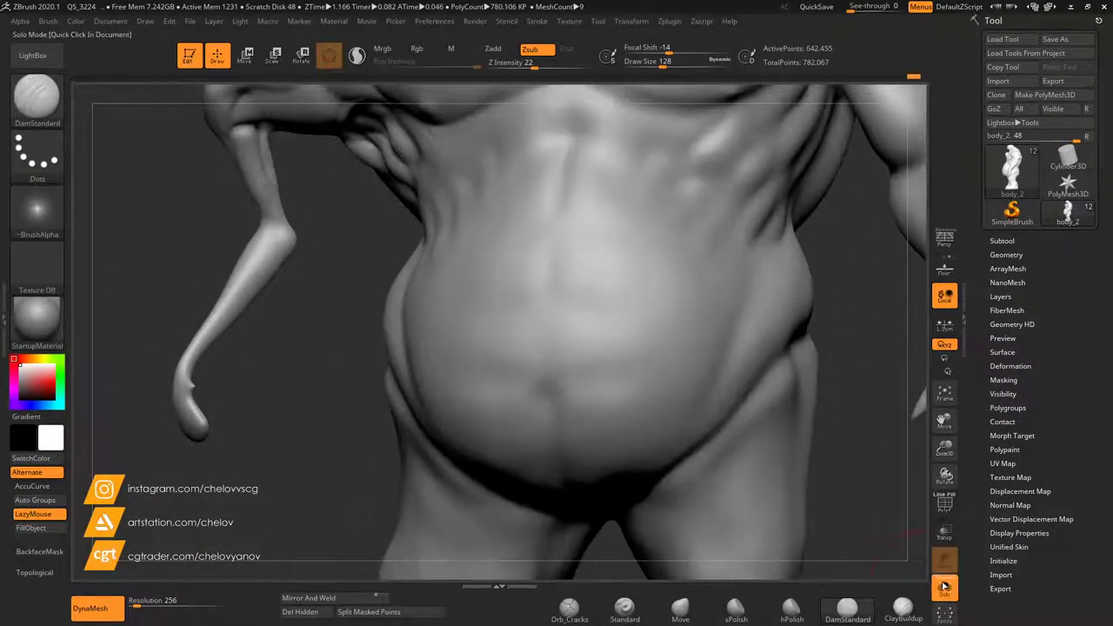
Carve a diagonal fold between the large creature's belly and hip on both sides with DamStandard.
{"action": "left_click_drag", "start_coordinate": [851, 337], "coordinate": [799, 334]}
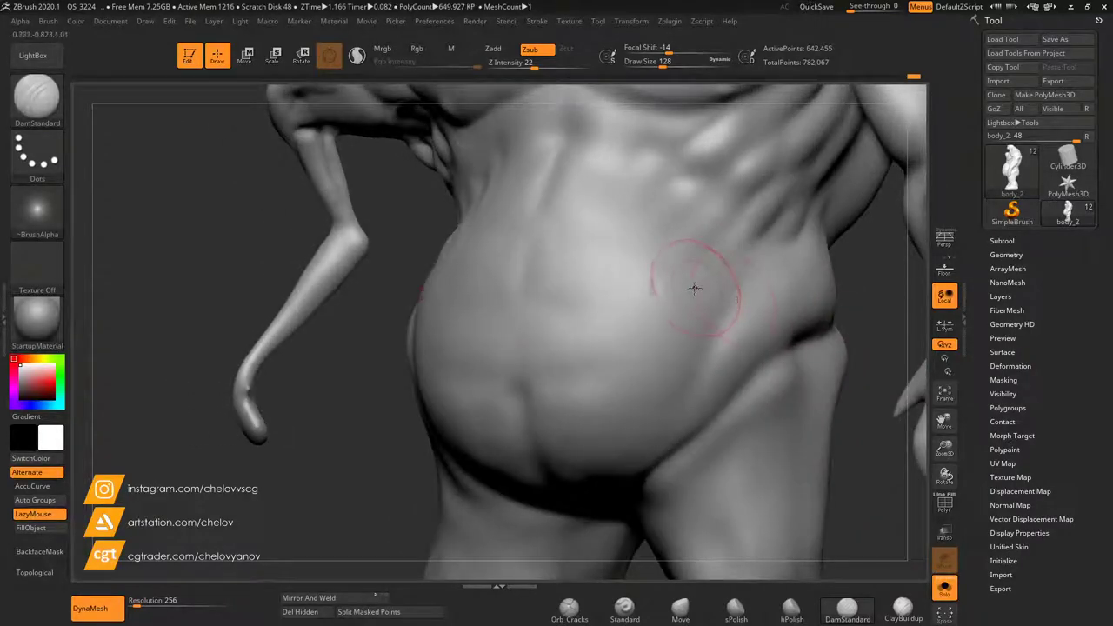
{"action": "mouse_move", "coordinate": [754, 278]}
{"action": "left_mouse_down"}
{"action": "mouse_move", "coordinate": [705, 337]}
{"action": "mouse_move", "coordinate": [668, 421]}
{"action": "left_mouse_up"}
{"action": "left_click_drag", "start_coordinate": [740, 296], "coordinate": [674, 412]}
{"action": "left_click_drag", "start_coordinate": [741, 296], "coordinate": [668, 421]}
{"action": "left_click_drag", "start_coordinate": [739, 296], "coordinate": [670, 421]}
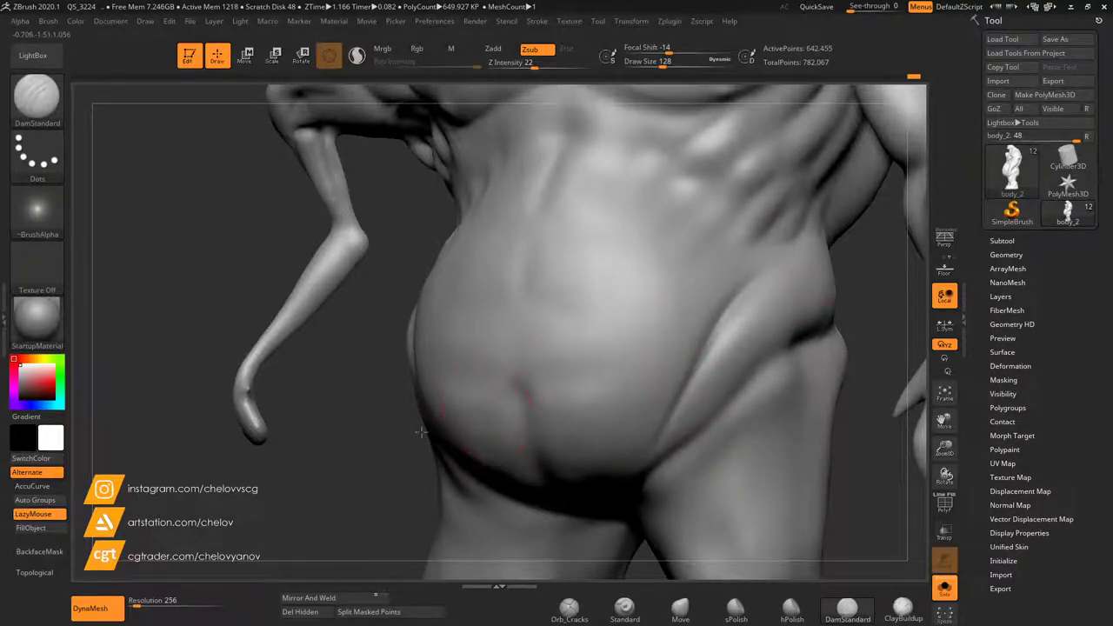
{"action": "left_click_drag", "start_coordinate": [383, 411], "coordinate": [437, 405]}
Carve the navel into the lower belly with DamStandard at draw size 83 and smooth the skin around it.
{"action": "left_click", "coordinate": [655, 64]}
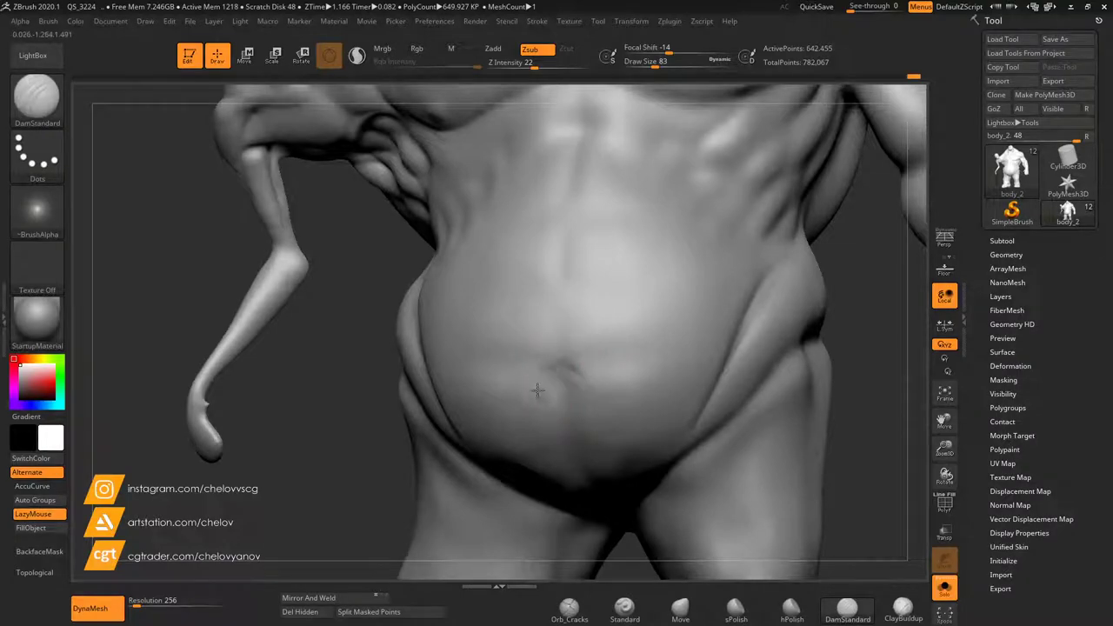
{"action": "left_click_drag", "start_coordinate": [560, 392], "coordinate": [555, 374]}
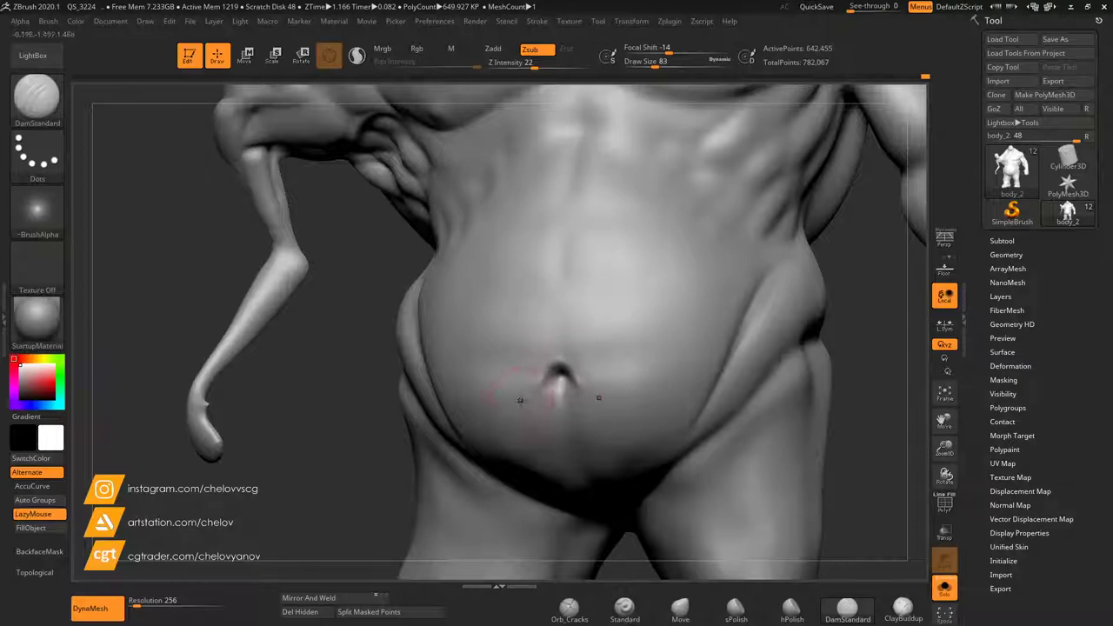
{"action": "left_click_drag", "start_coordinate": [513, 398], "coordinate": [528, 395], "text": "shift"}
{"action": "left_click_drag", "start_coordinate": [595, 393], "coordinate": [585, 382], "text": "shift"}
{"action": "left_click_drag", "start_coordinate": [322, 417], "coordinate": [435, 415]}
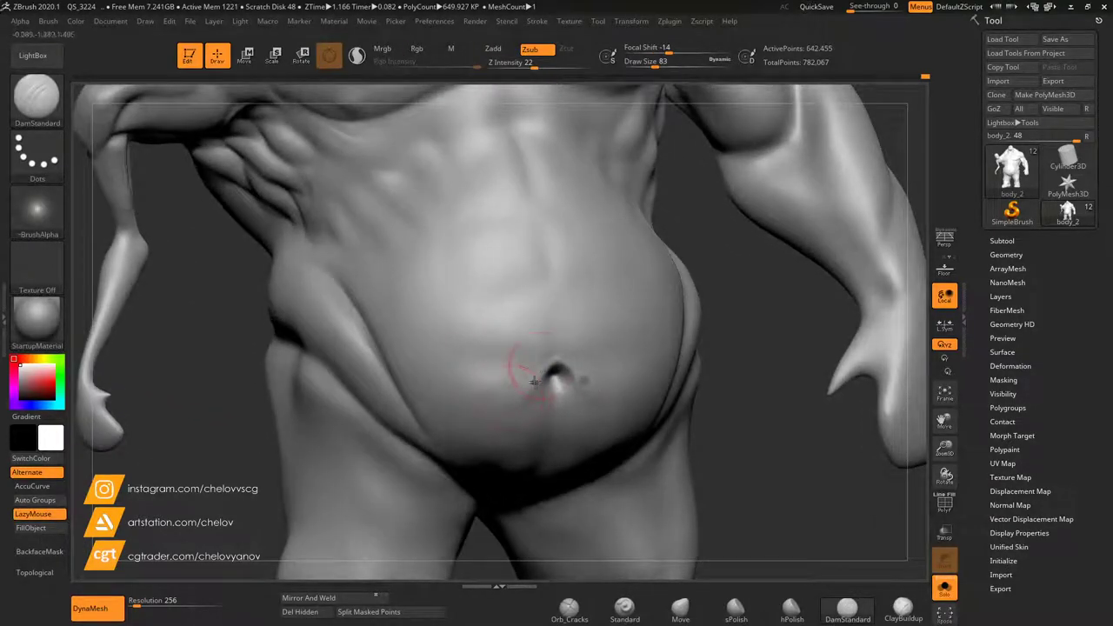
Carve horizontal skin wrinkles just above the navel and across the middle of the belly, softening their ends.
{"action": "mouse_move", "coordinate": [542, 361]}
{"action": "left_mouse_down"}
{"action": "mouse_move", "coordinate": [527, 381]}
{"action": "mouse_move", "coordinate": [495, 375]}
{"action": "left_mouse_up"}
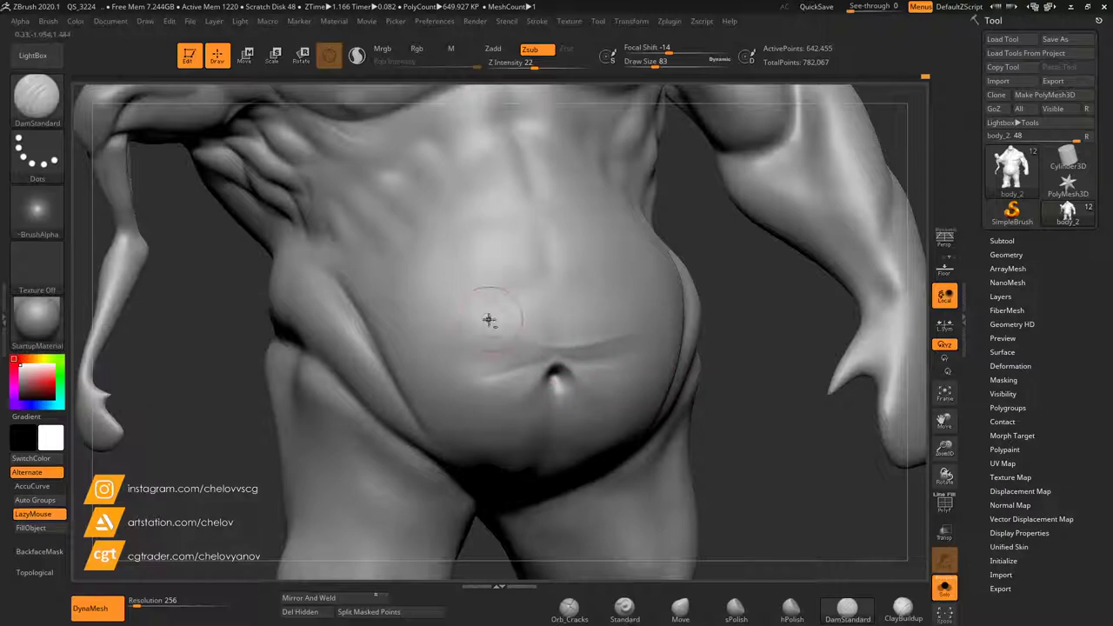
{"action": "key", "text": "shift"}
{"action": "left_click_drag", "start_coordinate": [614, 332], "coordinate": [624, 333], "text": "shift"}
{"action": "left_click_drag", "start_coordinate": [742, 328], "coordinate": [653, 305]}
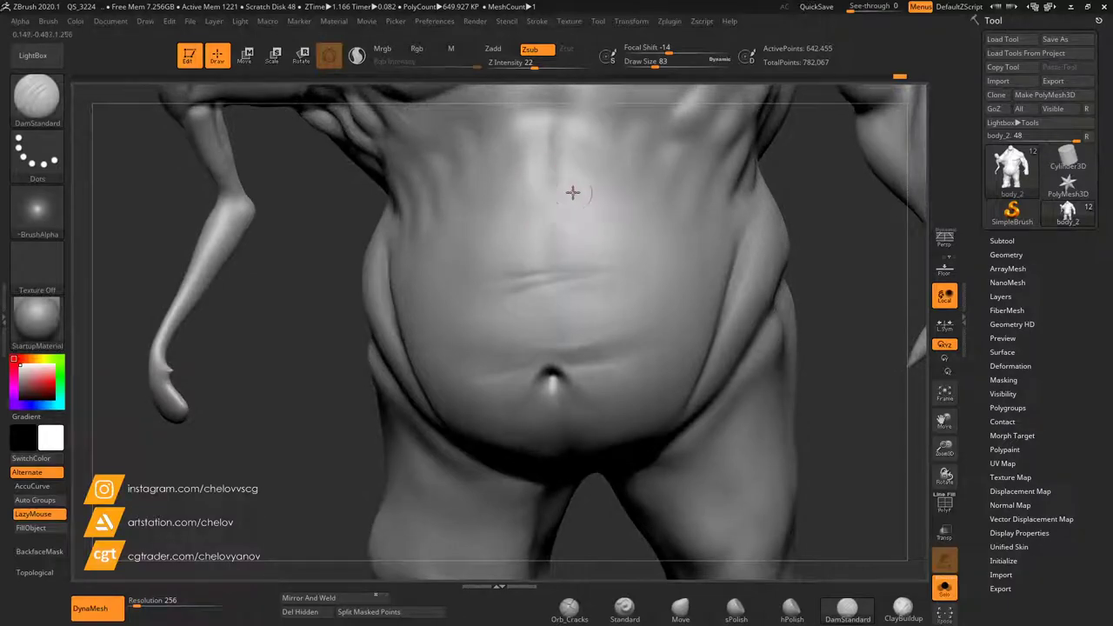
{"action": "right_click_drag", "start_coordinate": [427, 228], "coordinate": [397, 253]}
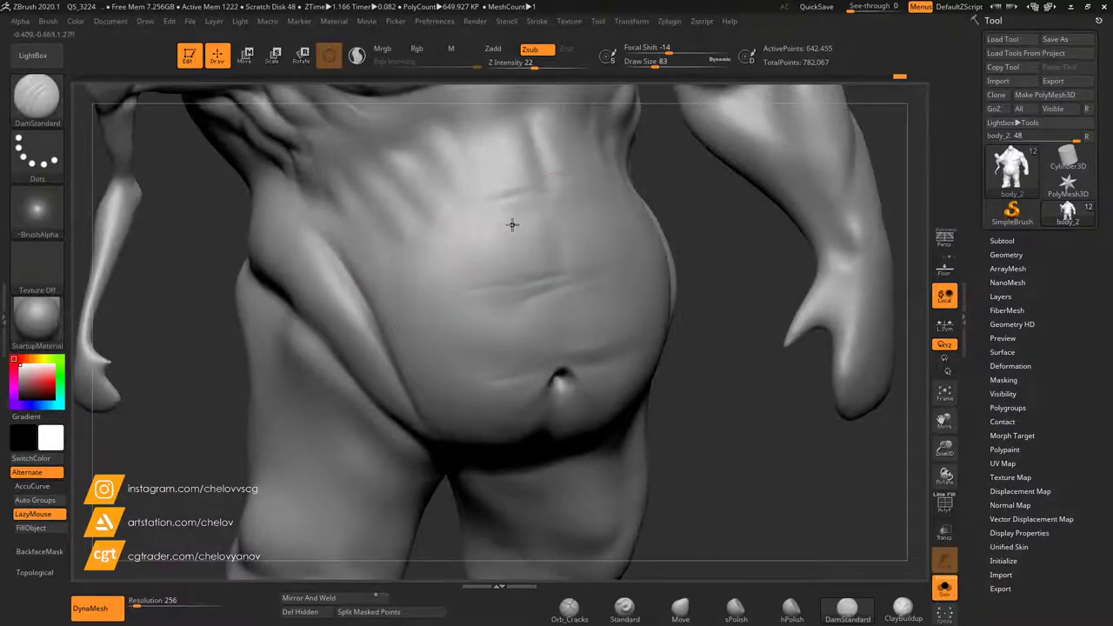
Smooth the upper belly wrinkles and midline, and define the curved crease below the large creature's sternum.
{"action": "left_click_drag", "start_coordinate": [485, 210], "coordinate": [511, 188], "text": "shift"}
{"action": "left_click_drag", "start_coordinate": [577, 178], "coordinate": [592, 276], "text": "shift"}
{"action": "mouse_move", "coordinate": [497, 185]}
{"action": "left_mouse_down", "text": "shift"}
{"action": "mouse_move", "coordinate": [522, 226]}
{"action": "mouse_move", "coordinate": [534, 139]}
{"action": "mouse_move", "coordinate": [547, 171]}
{"action": "left_mouse_up", "text": "shift"}
{"action": "mouse_move", "coordinate": [527, 115]}
{"action": "left_mouse_down"}
{"action": "mouse_move", "coordinate": [461, 132]}
{"action": "mouse_move", "coordinate": [526, 147]}
{"action": "left_mouse_up"}
{"action": "left_click_drag", "start_coordinate": [942, 421], "coordinate": [922, 512]}
{"action": "left_click_drag", "start_coordinate": [674, 277], "coordinate": [654, 275]}
{"action": "left_click_drag", "start_coordinate": [511, 202], "coordinate": [623, 238]}
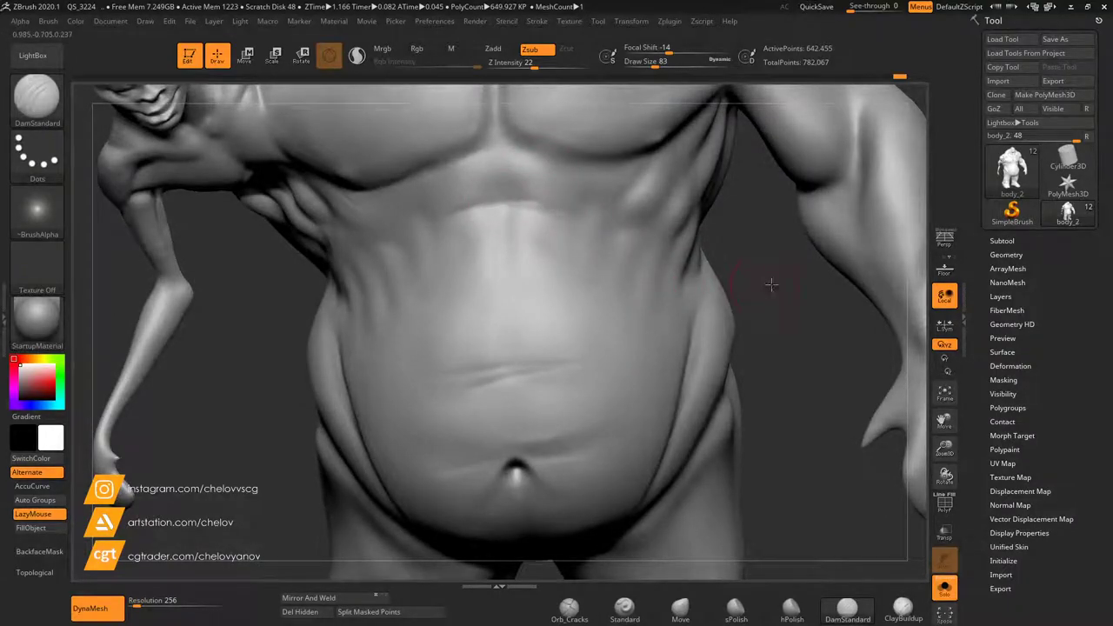
{"action": "left_click_drag", "start_coordinate": [770, 284], "coordinate": [460, 235]}
Deepen and reshape the rim of the navel with DamStandard and smooth the belly wrinkles and lower belly around it.
{"action": "mouse_move", "coordinate": [708, 398]}
{"action": "left_mouse_down"}
{"action": "mouse_move", "coordinate": [718, 399]}
{"action": "mouse_move", "coordinate": [700, 382]}
{"action": "left_mouse_up"}
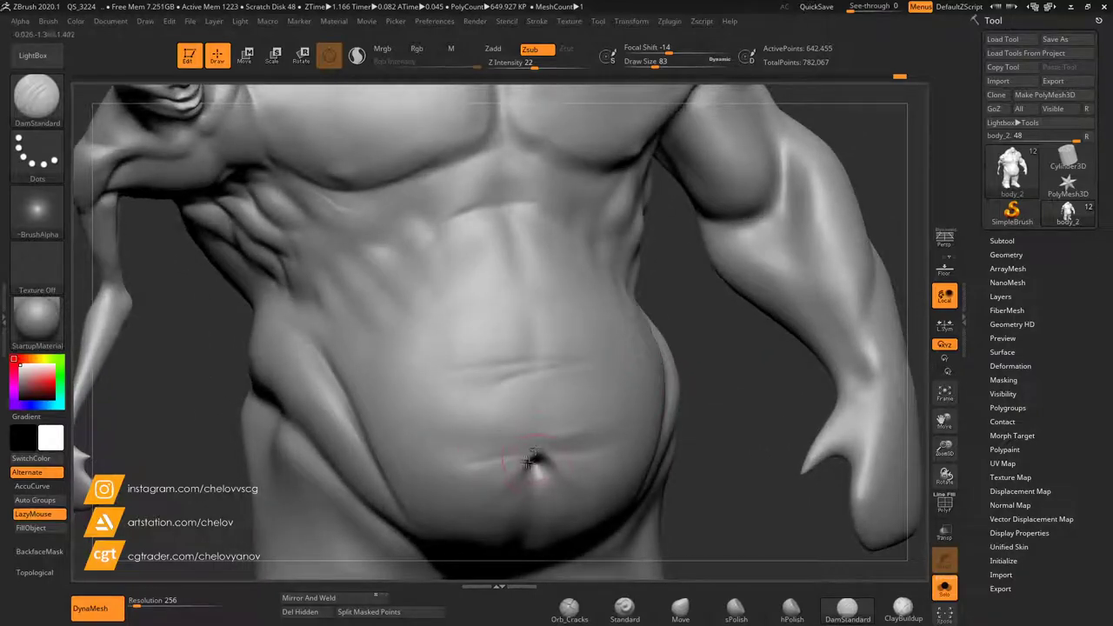
{"action": "mouse_move", "coordinate": [697, 485]}
{"action": "left_mouse_down"}
{"action": "mouse_move", "coordinate": [733, 487]}
{"action": "mouse_move", "coordinate": [744, 511]}
{"action": "left_mouse_up"}
{"action": "left_click_drag", "start_coordinate": [546, 524], "coordinate": [534, 513], "text": "shift"}
{"action": "mouse_move", "coordinate": [755, 405]}
{"action": "left_mouse_down"}
{"action": "mouse_move", "coordinate": [782, 411]}
{"action": "mouse_move", "coordinate": [761, 404]}
{"action": "left_mouse_up"}
{"action": "left_click_drag", "start_coordinate": [551, 433], "coordinate": [604, 418], "text": "shift"}
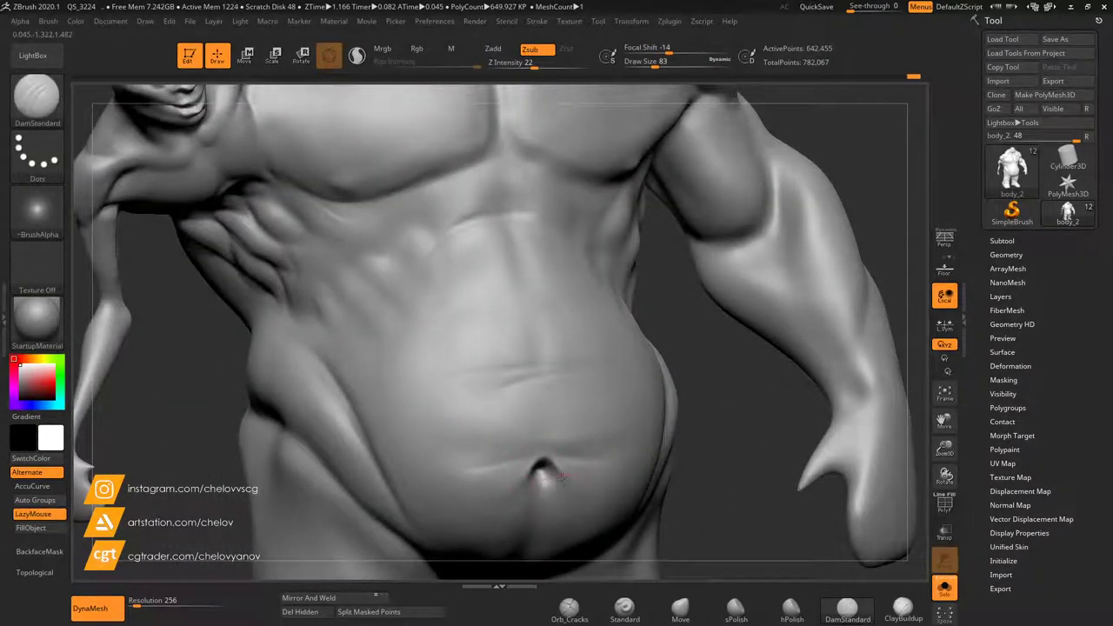
{"action": "left_click_drag", "start_coordinate": [689, 492], "coordinate": [546, 461]}
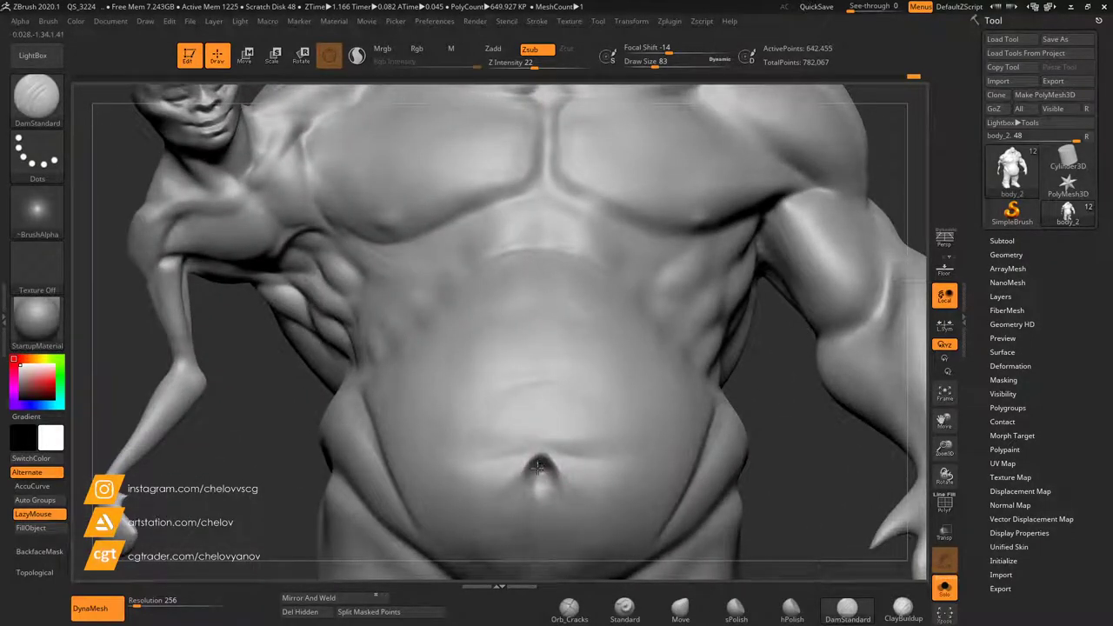
{"action": "left_click_drag", "start_coordinate": [755, 442], "coordinate": [559, 454]}
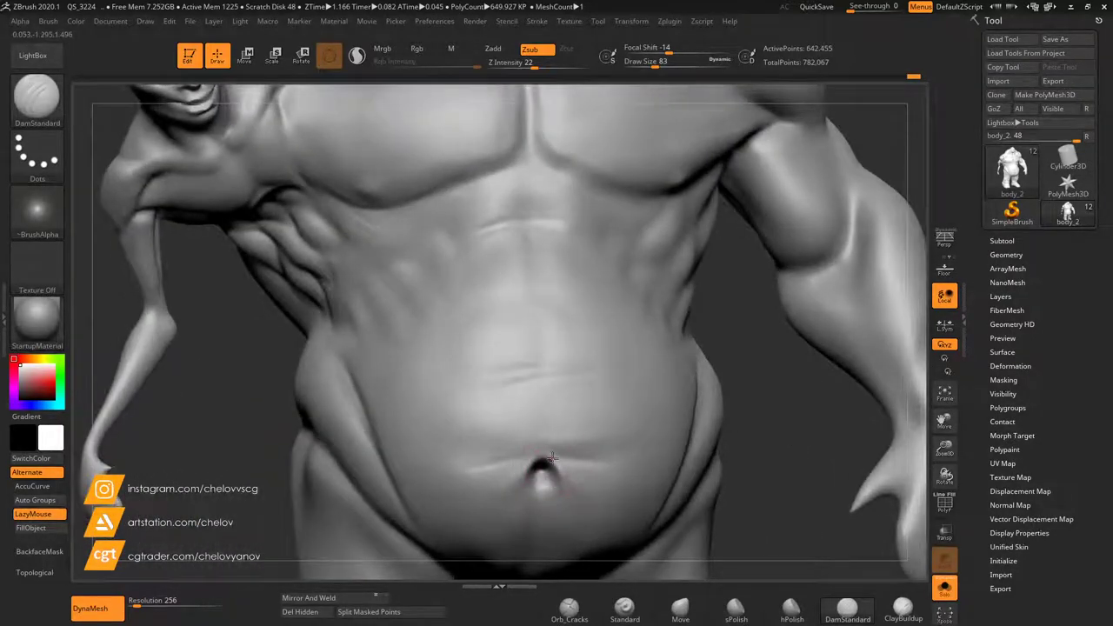
{"action": "left_click_drag", "start_coordinate": [783, 452], "coordinate": [746, 456]}
Examine the whole figure from a distance and from the side to check the belly and overall silhouette.
{"action": "left_click_drag", "start_coordinate": [945, 448], "coordinate": [908, 197]}
{"action": "left_click_drag", "start_coordinate": [754, 273], "coordinate": [779, 261]}
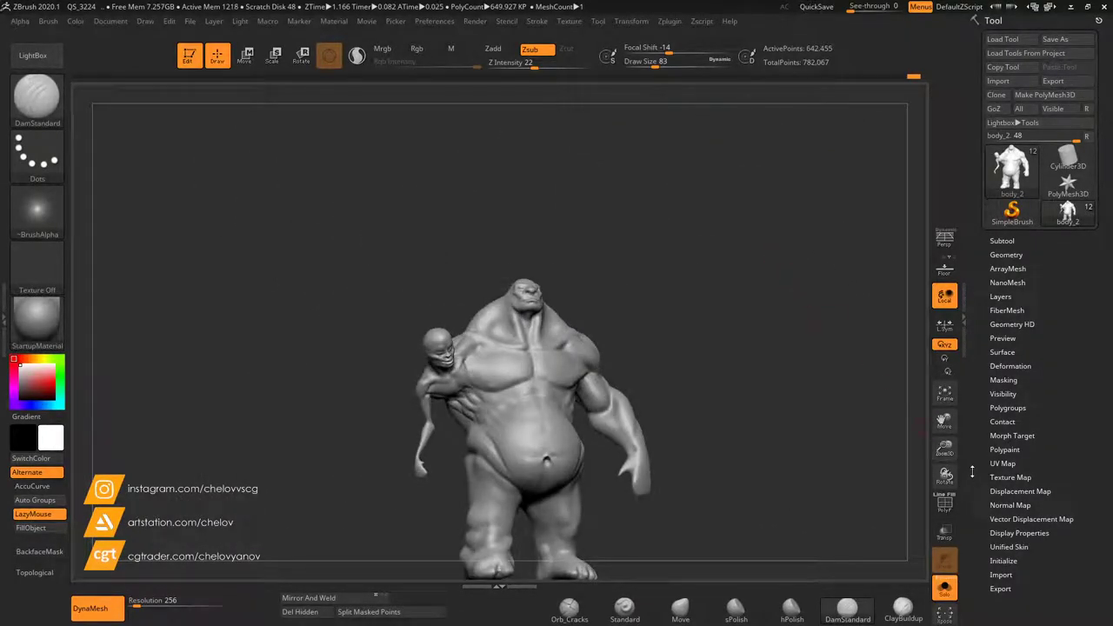
{"action": "left_click_drag", "start_coordinate": [945, 449], "coordinate": [946, 487]}
{"action": "left_click_drag", "start_coordinate": [945, 422], "coordinate": [941, 380]}
{"action": "mouse_move", "coordinate": [876, 277]}
{"action": "left_mouse_down"}
{"action": "mouse_move", "coordinate": [848, 310]}
{"action": "mouse_move", "coordinate": [859, 267]}
{"action": "mouse_move", "coordinate": [872, 290]}
{"action": "left_mouse_up"}
{"action": "left_click_drag", "start_coordinate": [946, 423], "coordinate": [964, 530]}
{"action": "left_click_drag", "start_coordinate": [945, 450], "coordinate": [946, 513]}
{"action": "left_click_drag", "start_coordinate": [945, 423], "coordinate": [857, 349]}
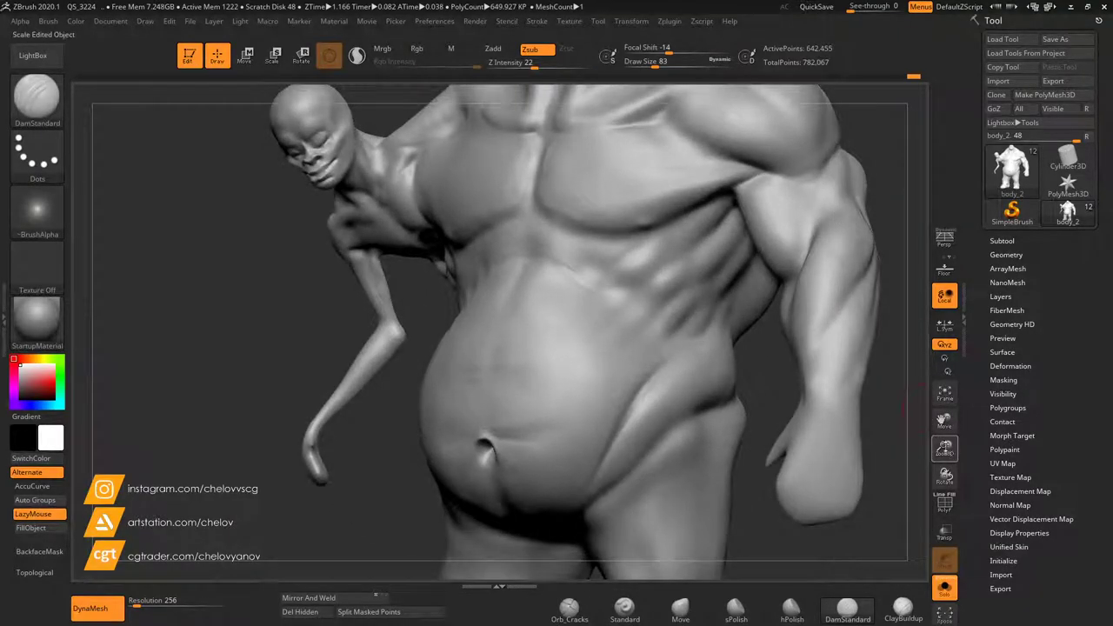
Carve diagonal grooves between the serratus and rib muscles on the large creature's side below the armpit with DamStandard.
{"action": "left_click_drag", "start_coordinate": [948, 449], "coordinate": [948, 492]}
{"action": "left_click_drag", "start_coordinate": [944, 422], "coordinate": [831, 529]}
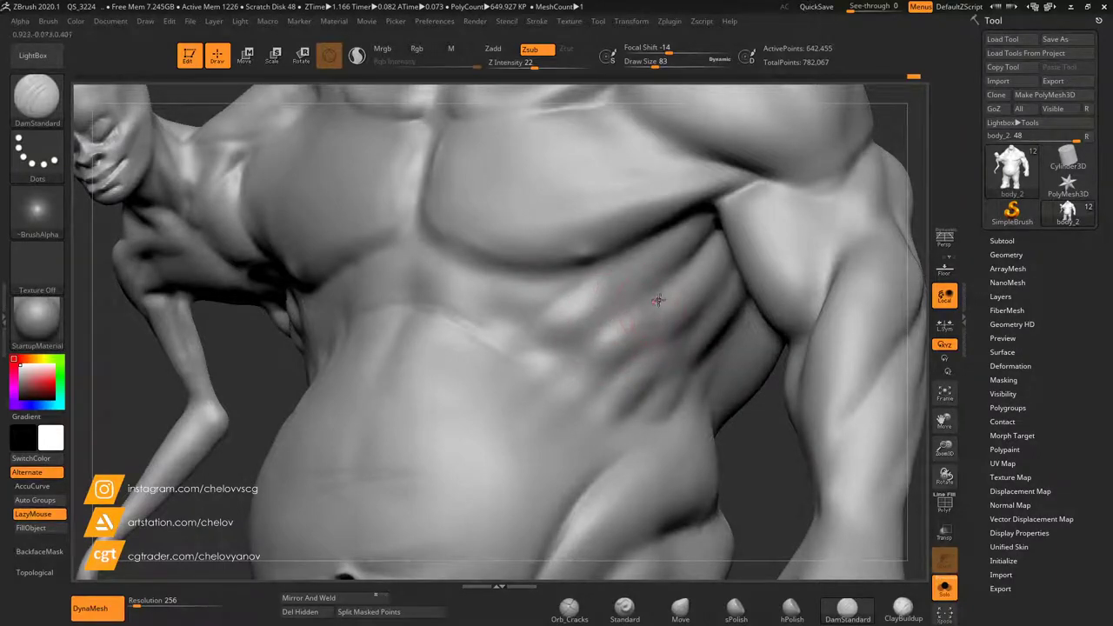
{"action": "left_click_drag", "start_coordinate": [648, 290], "coordinate": [603, 320]}
{"action": "left_click_drag", "start_coordinate": [642, 253], "coordinate": [599, 318]}
{"action": "mouse_move", "coordinate": [675, 276]}
{"action": "left_mouse_down"}
{"action": "mouse_move", "coordinate": [625, 370]}
{"action": "mouse_move", "coordinate": [731, 279]}
{"action": "left_mouse_up"}
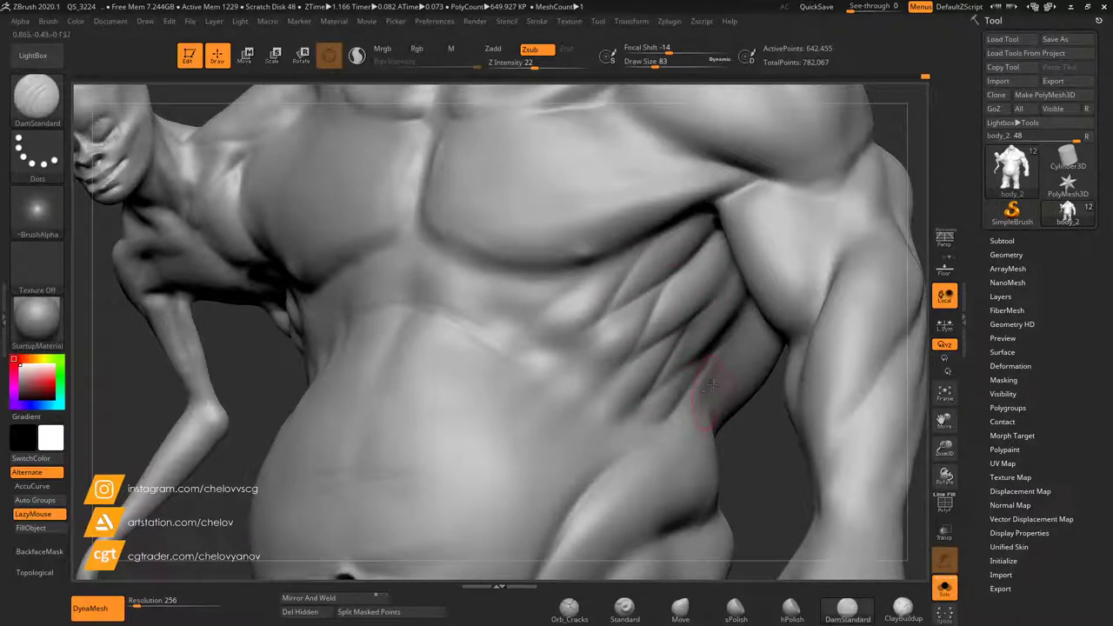
{"action": "left_click_drag", "start_coordinate": [746, 434], "coordinate": [721, 392]}
{"action": "left_click_drag", "start_coordinate": [868, 437], "coordinate": [754, 363]}
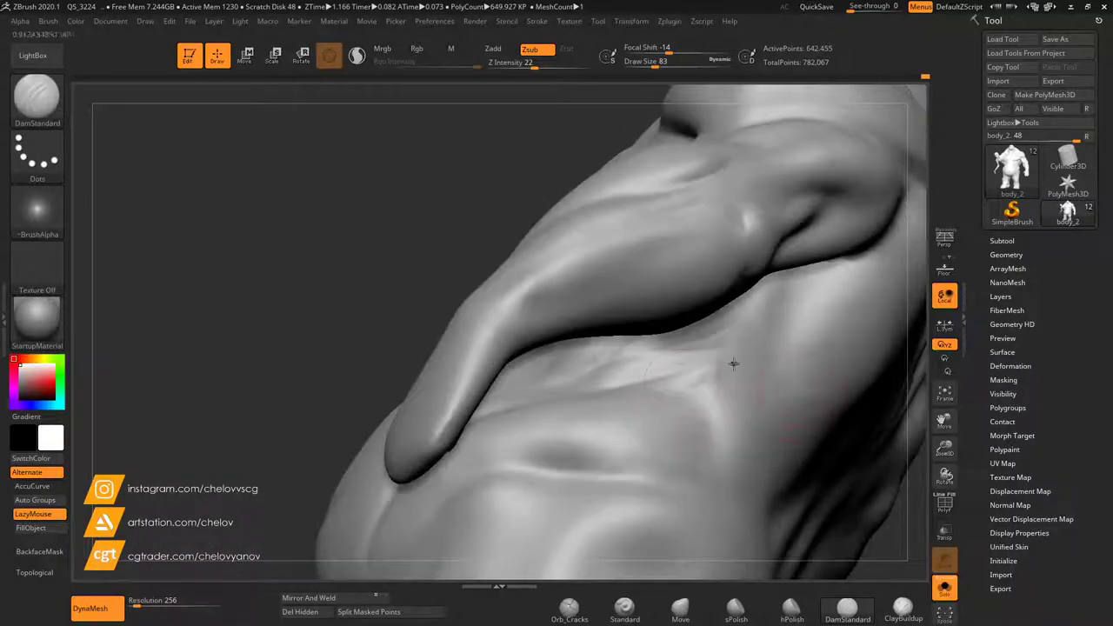
{"action": "left_click_drag", "start_coordinate": [375, 257], "coordinate": [454, 324]}
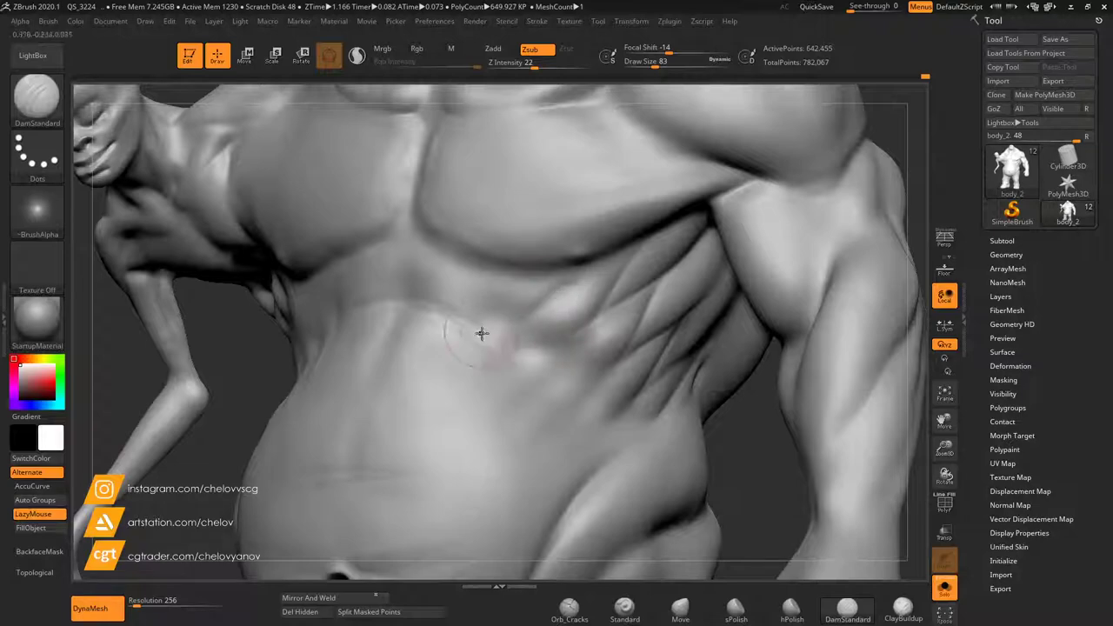
Build up the serratus and rib muscles on the large creature's side below the armpit with ClayBuildup.
{"action": "left_click", "coordinate": [902, 606]}
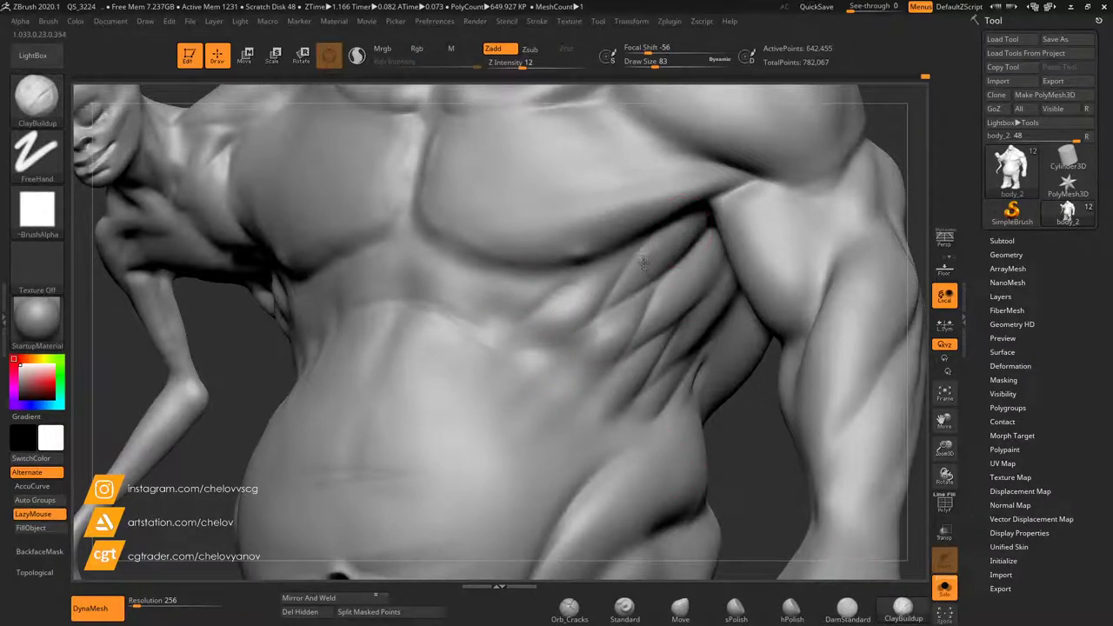
{"action": "mouse_move", "coordinate": [713, 249]}
{"action": "left_mouse_down"}
{"action": "mouse_move", "coordinate": [651, 312]}
{"action": "mouse_move", "coordinate": [640, 364]}
{"action": "mouse_move", "coordinate": [570, 430]}
{"action": "left_mouse_up"}
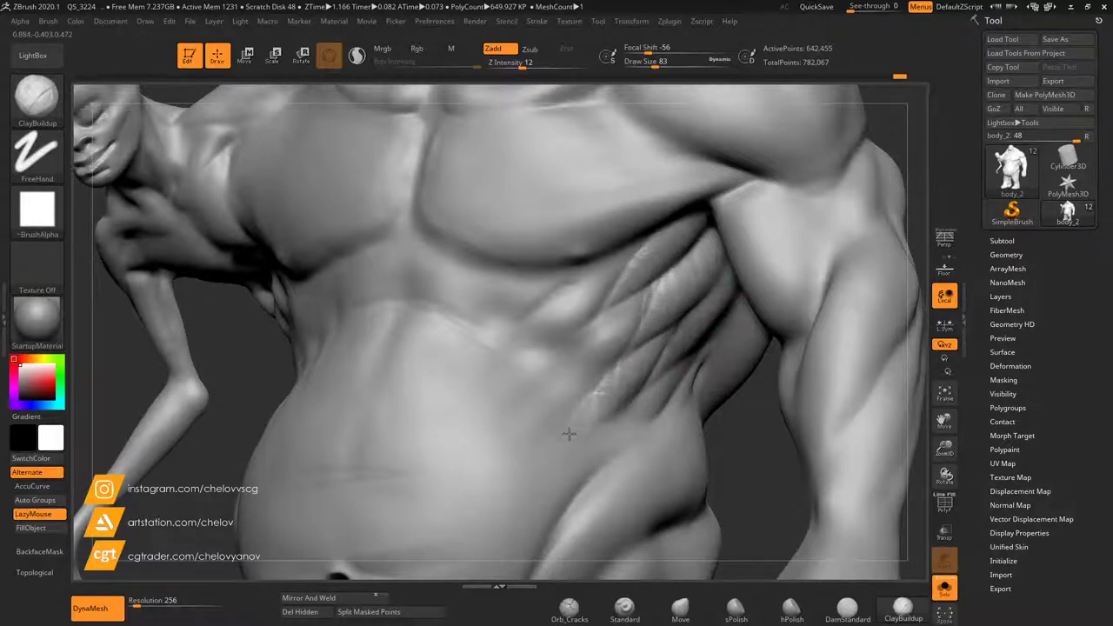
{"action": "mouse_move", "coordinate": [619, 323]}
{"action": "left_mouse_down"}
{"action": "mouse_move", "coordinate": [578, 378]}
{"action": "mouse_move", "coordinate": [545, 385]}
{"action": "left_mouse_up"}
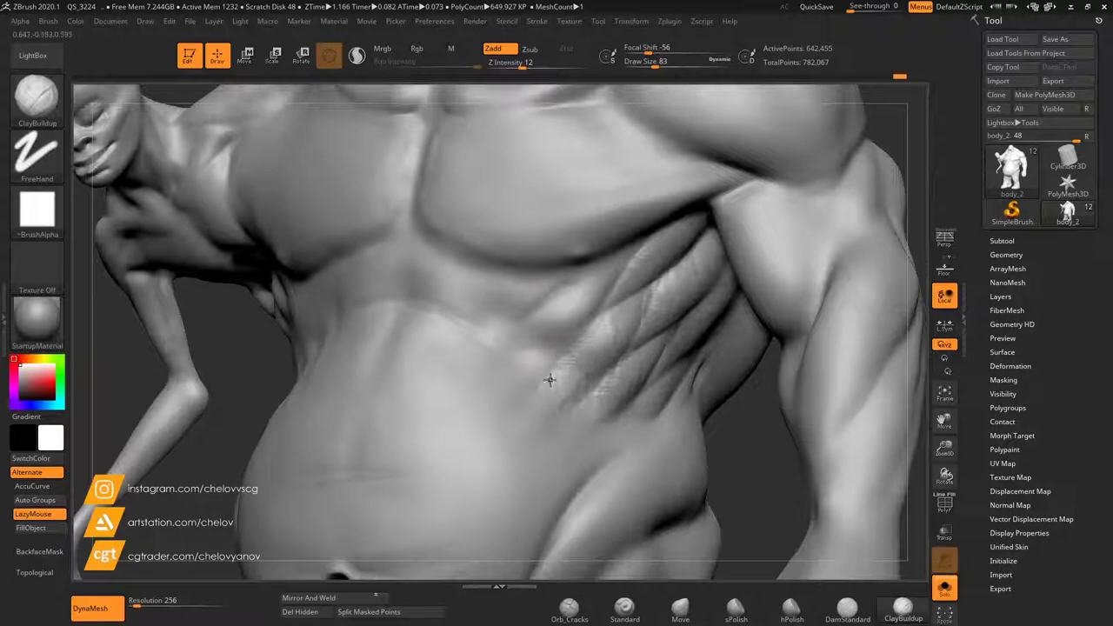
{"action": "mouse_move", "coordinate": [567, 294]}
{"action": "left_mouse_down"}
{"action": "mouse_move", "coordinate": [529, 333]}
{"action": "mouse_move", "coordinate": [604, 269]}
{"action": "mouse_move", "coordinate": [568, 315]}
{"action": "left_mouse_up"}
{"action": "left_click_drag", "start_coordinate": [616, 286], "coordinate": [569, 321]}
Smooth the serratus and rib muscles on both sides of the large creature's torso.
{"action": "key", "text": "shift"}
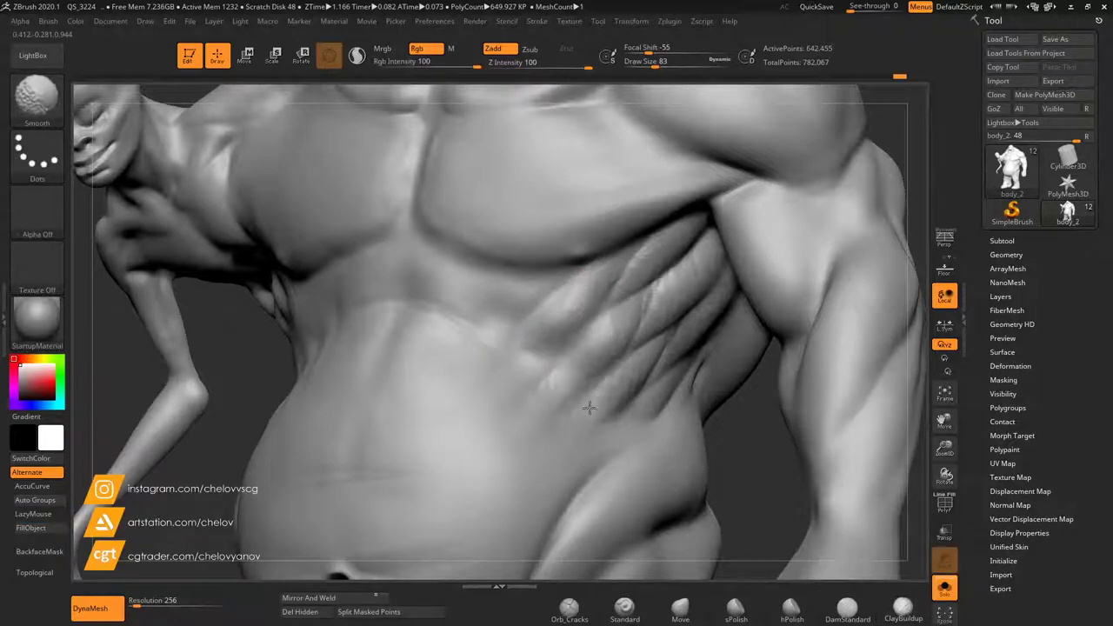
{"action": "mouse_move", "coordinate": [679, 233]}
{"action": "left_mouse_down", "text": "shift"}
{"action": "mouse_move", "coordinate": [636, 263]}
{"action": "mouse_move", "coordinate": [692, 305]}
{"action": "left_mouse_up", "text": "shift"}
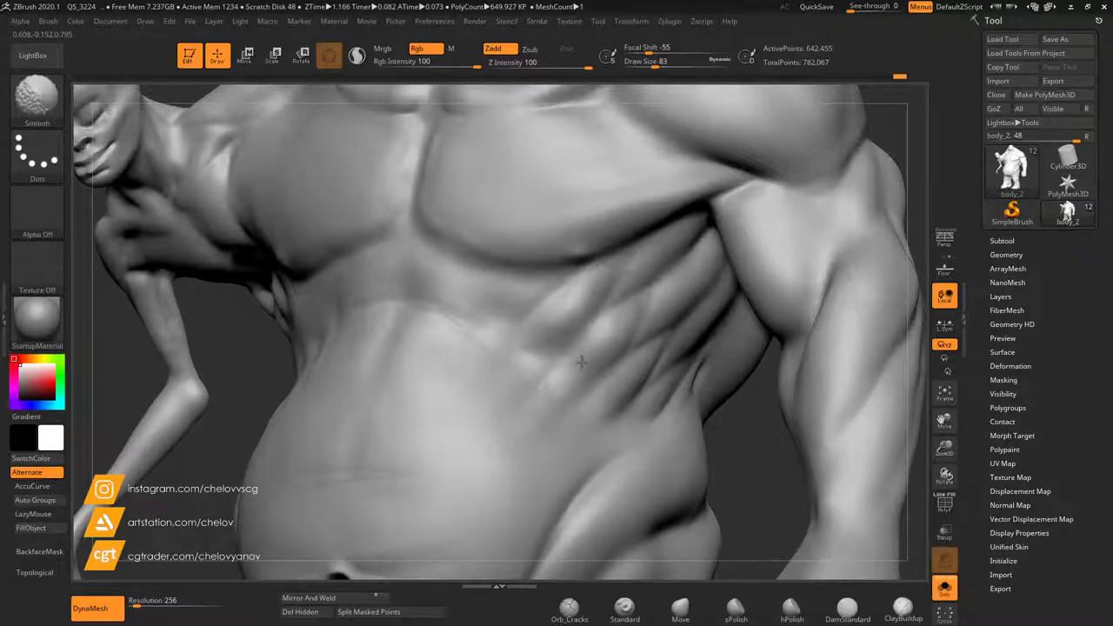
{"action": "left_click_drag", "start_coordinate": [748, 430], "coordinate": [774, 457]}
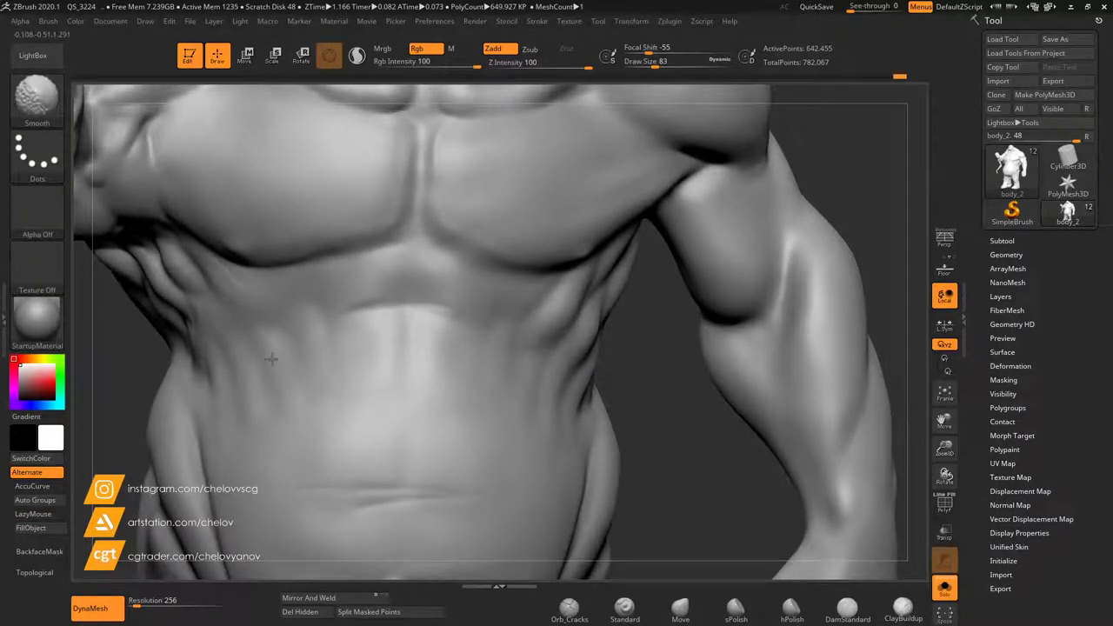
{"action": "left_click_drag", "start_coordinate": [122, 365], "coordinate": [178, 359]}
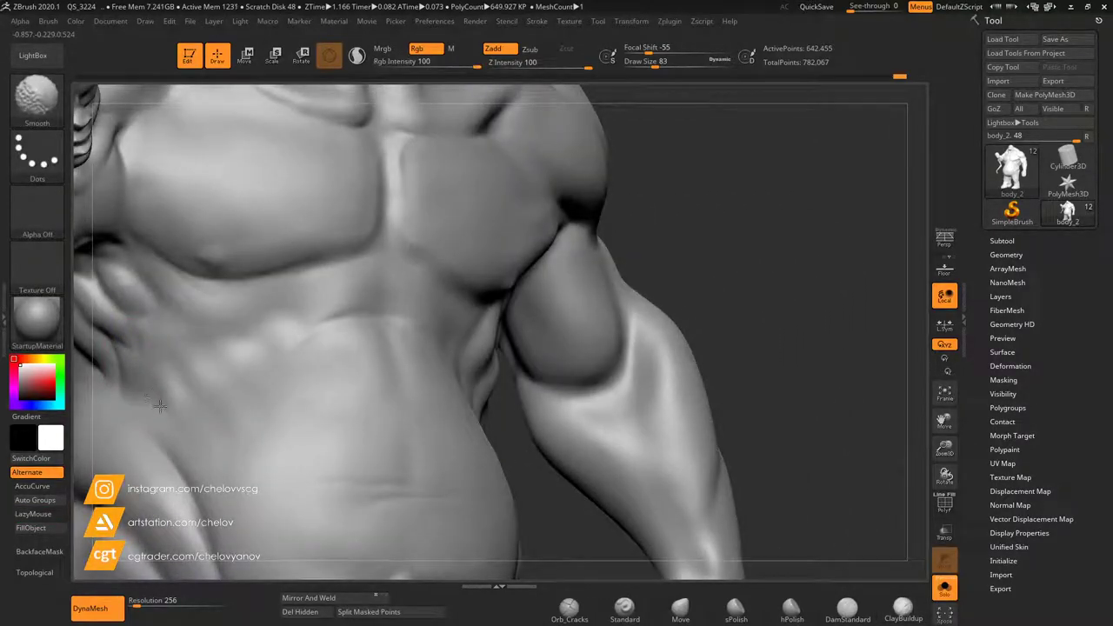
{"action": "left_click_drag", "start_coordinate": [158, 405], "coordinate": [215, 433], "text": "shift"}
Build up the upper abdominal muscles just below the large creature's sternum with ClayBuildup and smooth them.
{"action": "left_click_drag", "start_coordinate": [544, 481], "coordinate": [464, 474]}
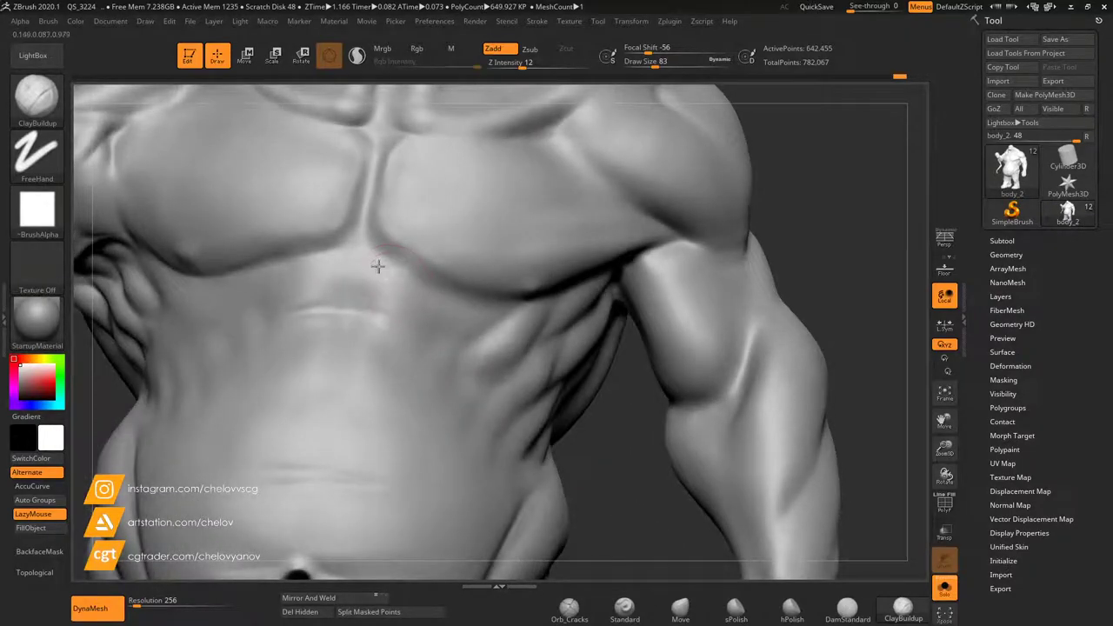
{"action": "mouse_move", "coordinate": [424, 318]}
{"action": "left_mouse_down"}
{"action": "mouse_move", "coordinate": [390, 313]}
{"action": "mouse_move", "coordinate": [406, 290]}
{"action": "mouse_move", "coordinate": [360, 250]}
{"action": "mouse_move", "coordinate": [384, 288]}
{"action": "left_mouse_up"}
{"action": "mouse_move", "coordinate": [592, 454]}
{"action": "left_mouse_down"}
{"action": "mouse_move", "coordinate": [598, 477]}
{"action": "mouse_move", "coordinate": [613, 476]}
{"action": "left_mouse_up"}
{"action": "mouse_move", "coordinate": [327, 255]}
{"action": "left_mouse_down"}
{"action": "mouse_move", "coordinate": [307, 271]}
{"action": "mouse_move", "coordinate": [311, 294]}
{"action": "mouse_move", "coordinate": [332, 304]}
{"action": "mouse_move", "coordinate": [278, 297]}
{"action": "mouse_move", "coordinate": [367, 251]}
{"action": "mouse_move", "coordinate": [372, 284]}
{"action": "left_mouse_up"}
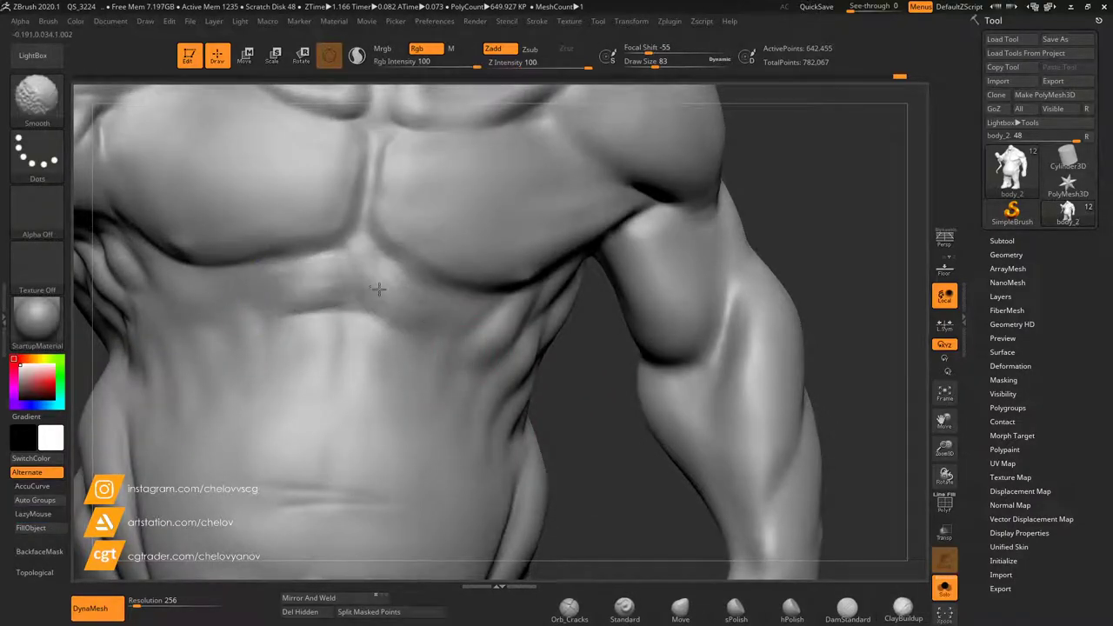
Carve the midline and edges of the upper abdominals below the sternum with DamStandard and soften them.
{"action": "left_click", "coordinate": [847, 610]}
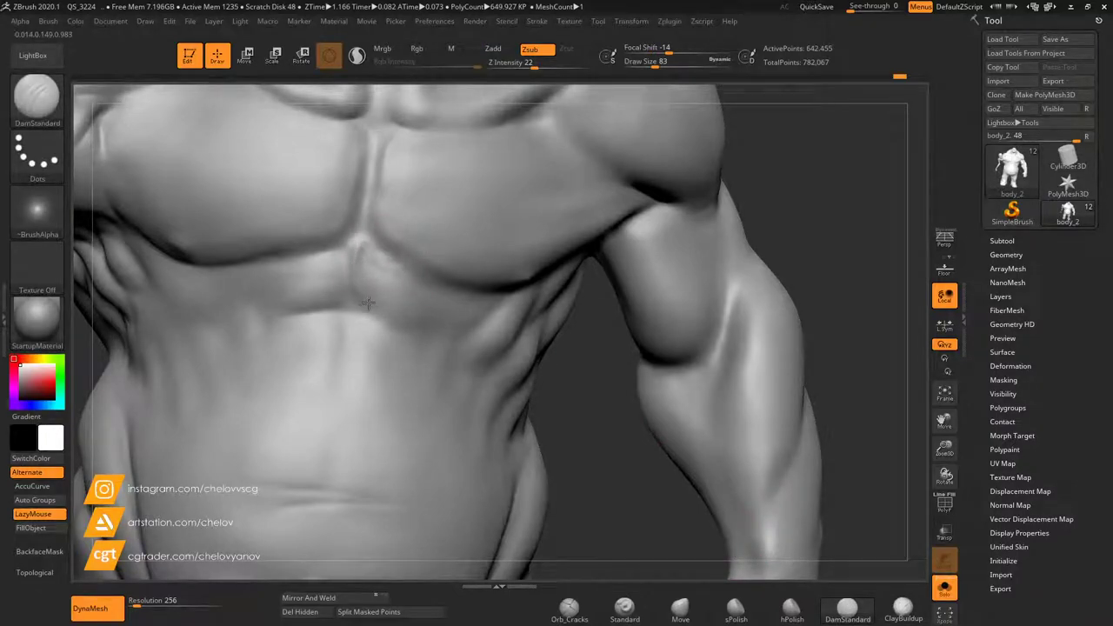
{"action": "left_click_drag", "start_coordinate": [332, 269], "coordinate": [306, 309]}
{"action": "left_click_drag", "start_coordinate": [306, 309], "coordinate": [302, 286], "text": "shift"}
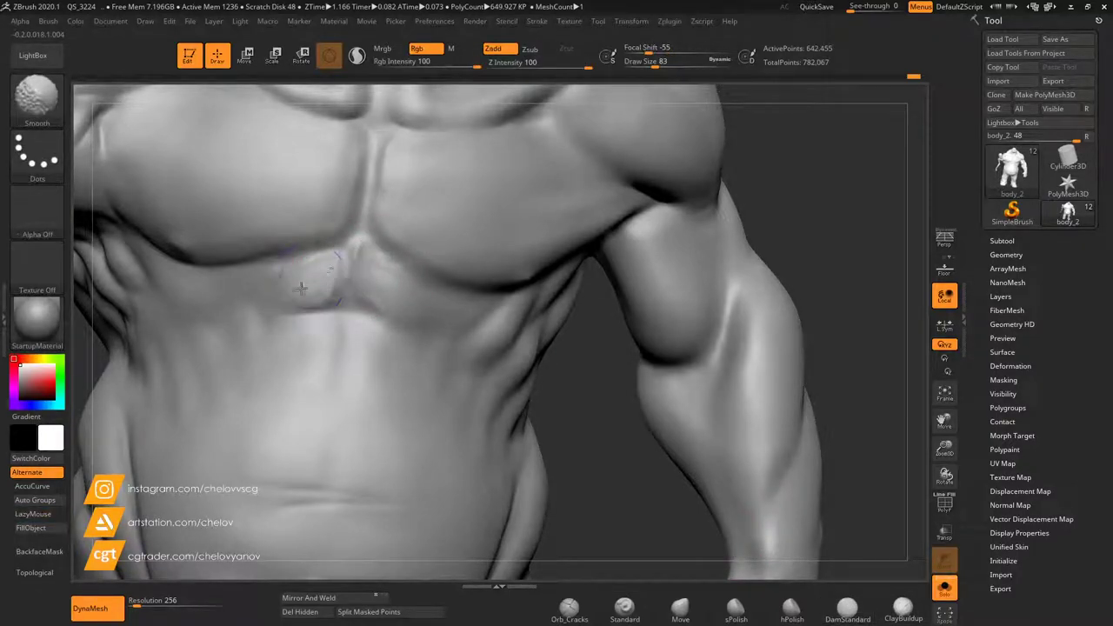
{"action": "mouse_move", "coordinate": [383, 287]}
{"action": "left_mouse_down", "text": "shift"}
{"action": "mouse_move", "coordinate": [374, 266]}
{"action": "mouse_move", "coordinate": [347, 311]}
{"action": "left_mouse_up", "text": "shift"}
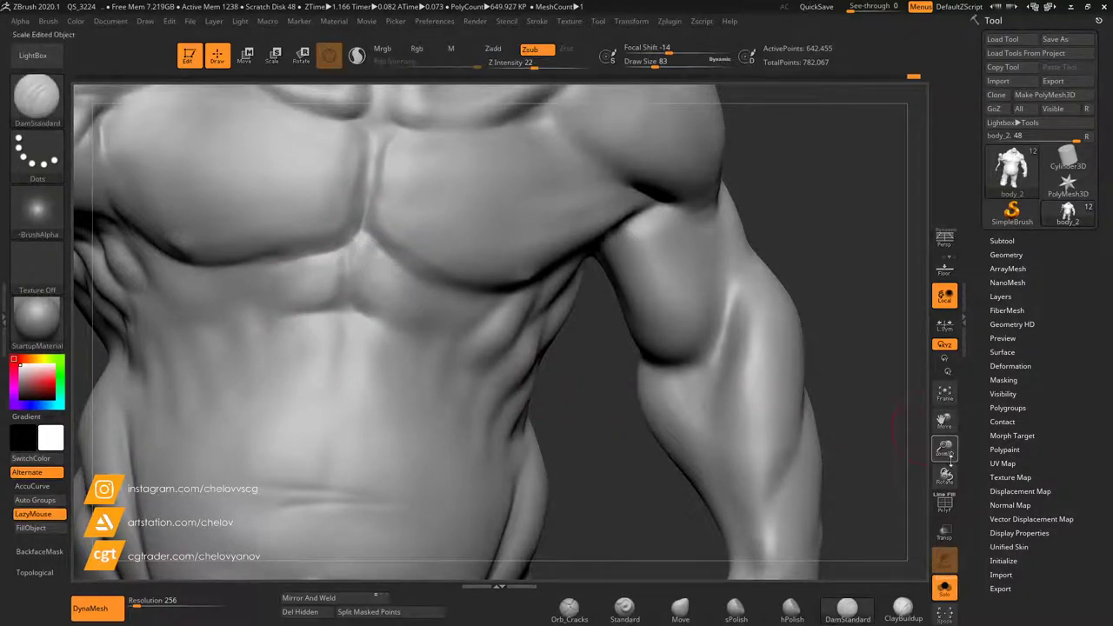
Add light ClayBuildup volume to the large creature's upper belly, smooth it, and check the torso from a distance.
{"action": "left_click_drag", "start_coordinate": [950, 459], "coordinate": [946, 378]}
{"action": "left_click_drag", "start_coordinate": [760, 336], "coordinate": [745, 310]}
{"action": "left_click_drag", "start_coordinate": [945, 450], "coordinate": [946, 517]}
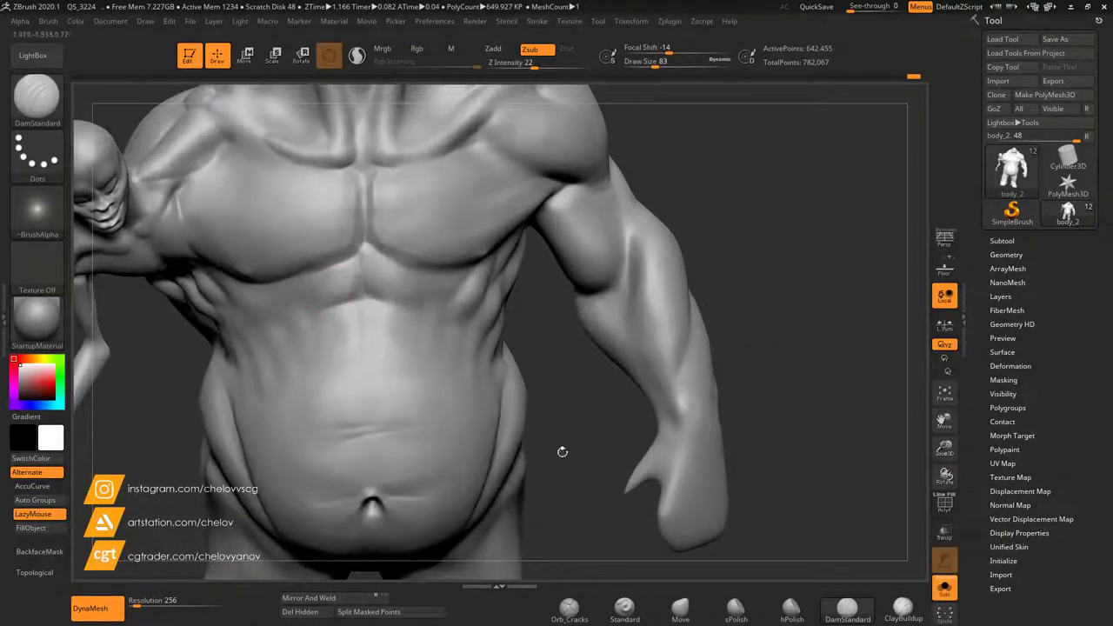
{"action": "left_click", "coordinate": [901, 608]}
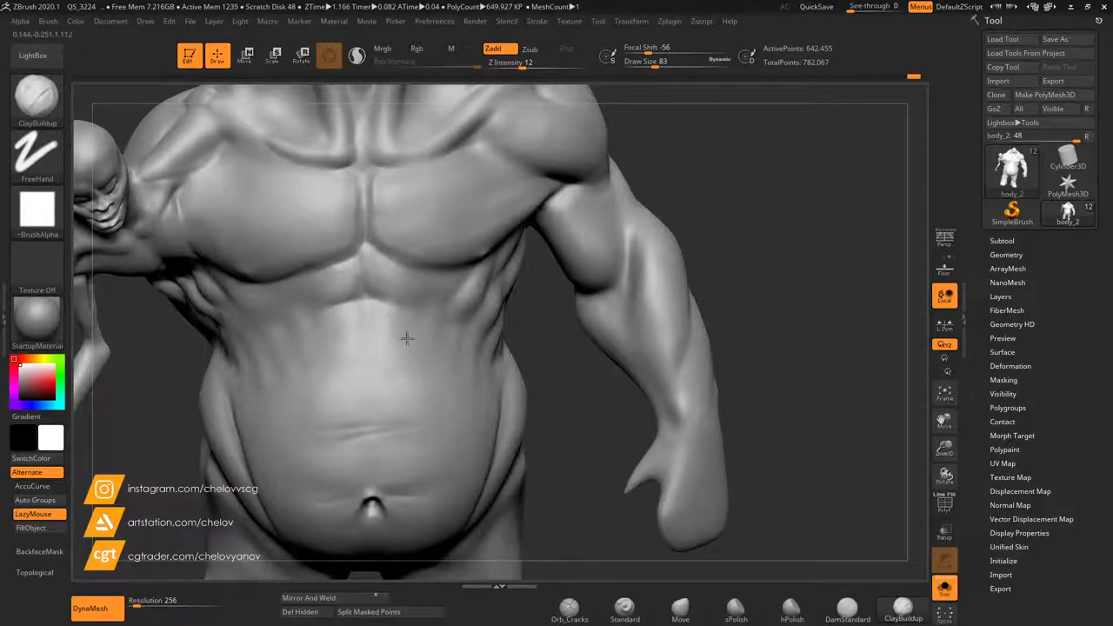
{"action": "key", "text": "shift"}
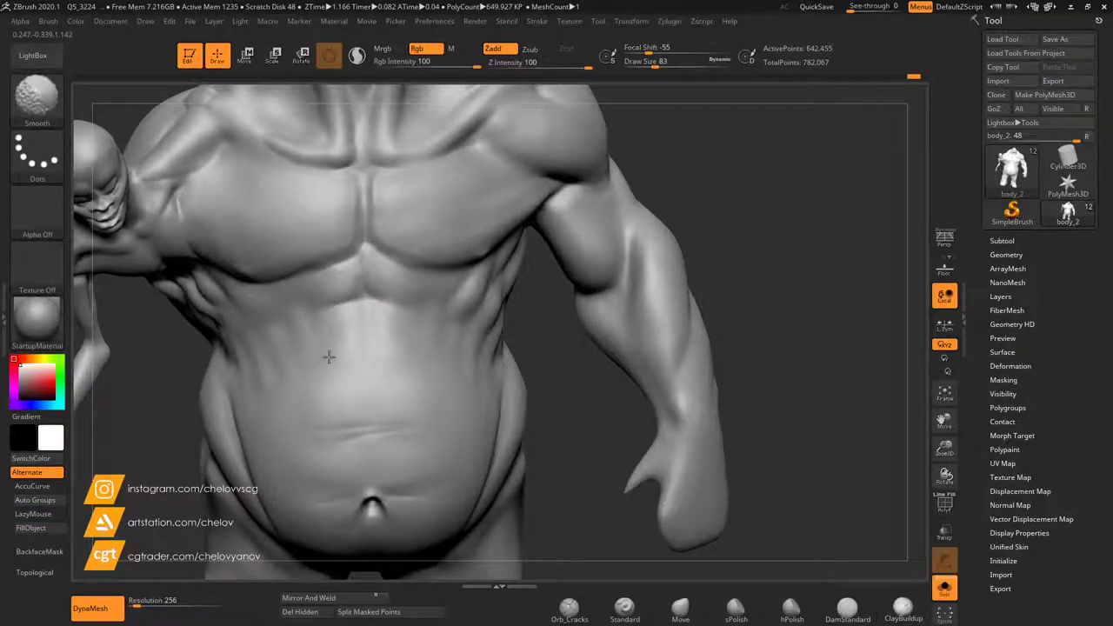
{"action": "left_click_drag", "start_coordinate": [576, 396], "coordinate": [634, 385]}
{"action": "key", "text": "shift"}
{"action": "left_click_drag", "start_coordinate": [945, 448], "coordinate": [922, 341]}
{"action": "left_click_drag", "start_coordinate": [772, 305], "coordinate": [740, 304]}
{"action": "left_click_drag", "start_coordinate": [946, 449], "coordinate": [944, 548]}
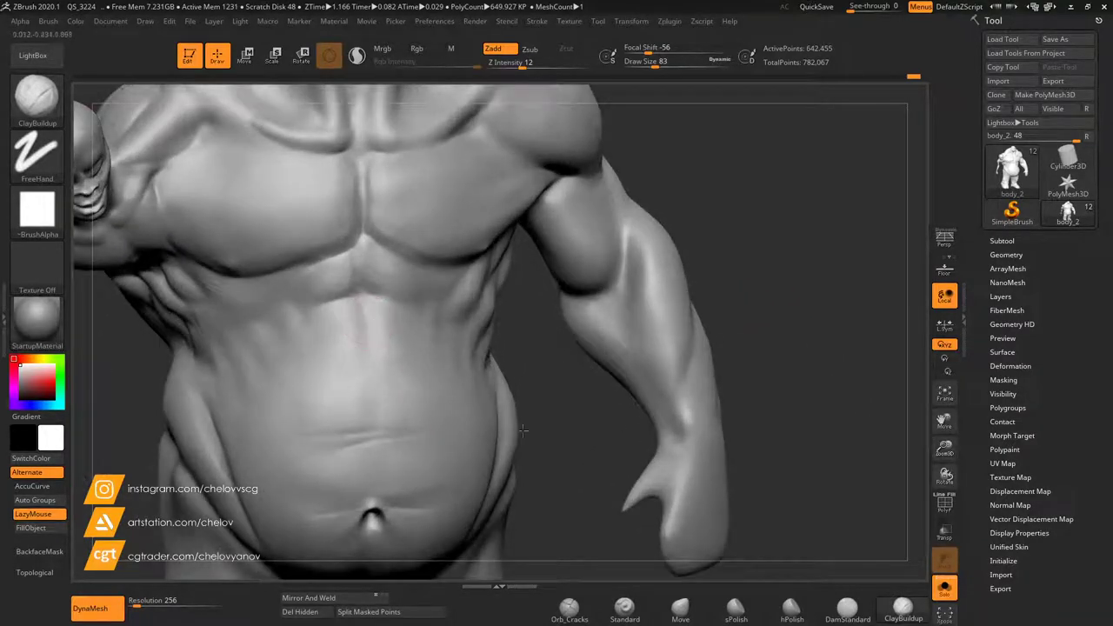
Refine the rib muscles under the pectoral on the small creature's side with DamStandard and ClayBuildup, and smooth them.
{"action": "left_click", "coordinate": [847, 607]}
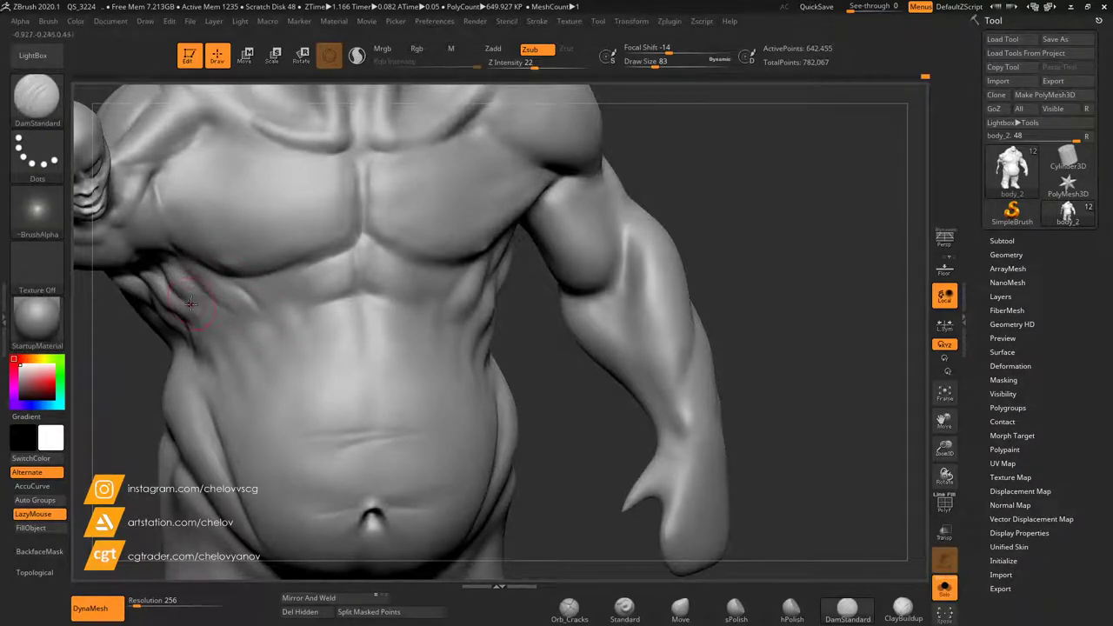
{"action": "left_click", "coordinate": [903, 607]}
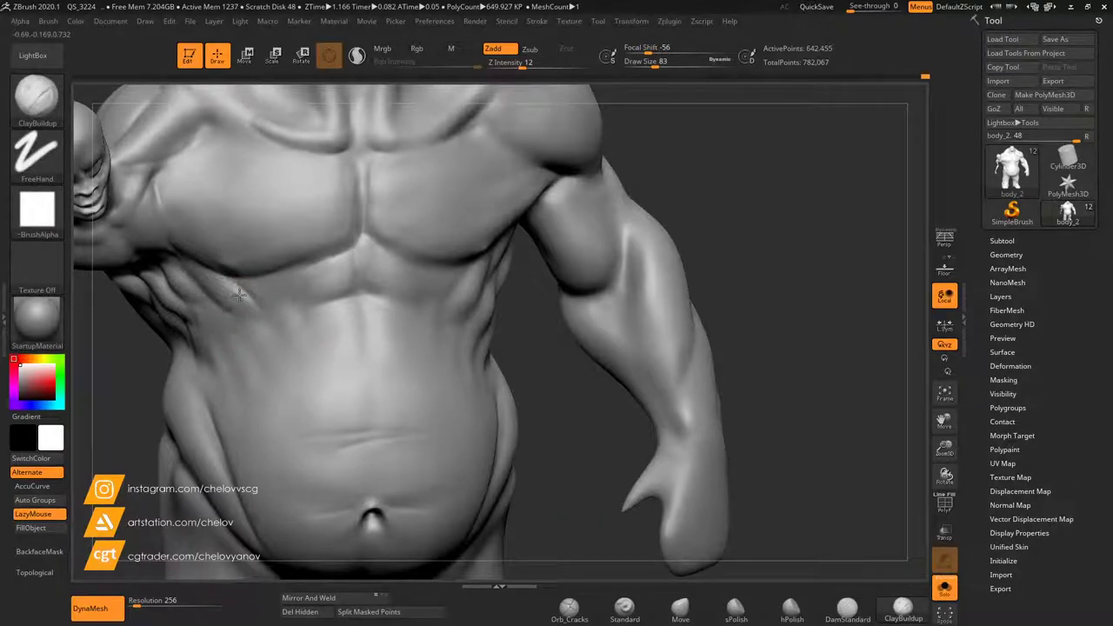
{"action": "key", "text": "shift"}
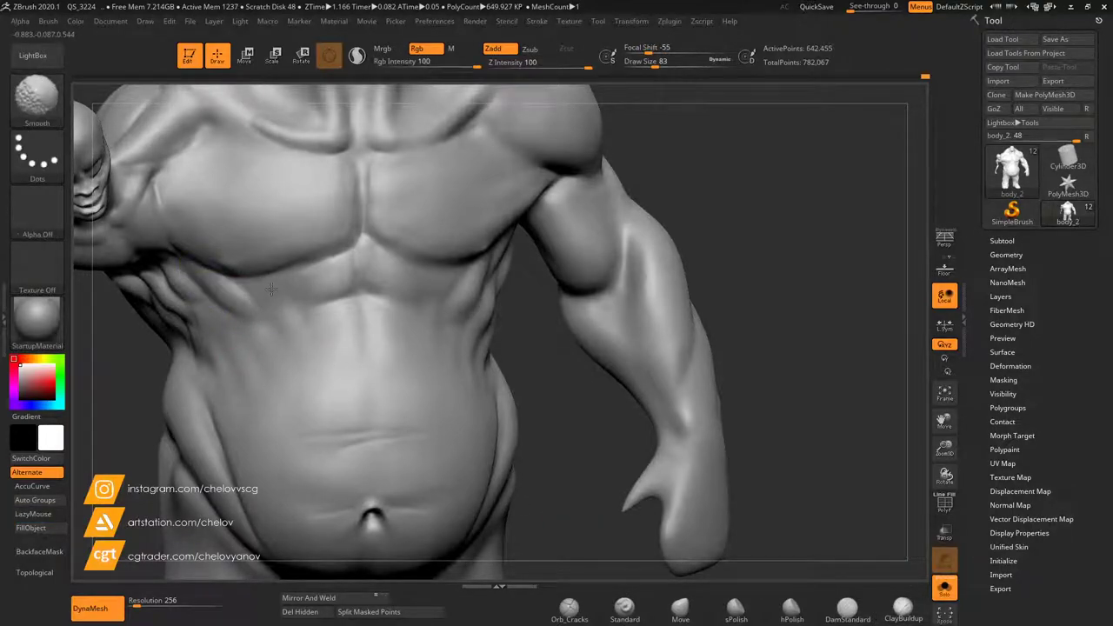
{"action": "mouse_move", "coordinate": [592, 378]}
{"action": "left_mouse_down"}
{"action": "mouse_move", "coordinate": [570, 377]}
{"action": "mouse_move", "coordinate": [584, 388]}
{"action": "left_mouse_up"}
Set ClayBuildup to focal shift -12 and draw size 136, and build up and smooth the hip fold beside the belly.
{"action": "left_click_drag", "start_coordinate": [944, 449], "coordinate": [670, 303]}
{"action": "left_click_drag", "start_coordinate": [947, 419], "coordinate": [1036, 416]}
{"action": "mouse_move", "coordinate": [673, 273]}
{"action": "left_mouse_down"}
{"action": "mouse_move", "coordinate": [656, 269]}
{"action": "mouse_move", "coordinate": [700, 275]}
{"action": "mouse_move", "coordinate": [664, 264]}
{"action": "mouse_move", "coordinate": [662, 249]}
{"action": "mouse_move", "coordinate": [549, 243]}
{"action": "mouse_move", "coordinate": [608, 258]}
{"action": "left_mouse_up"}
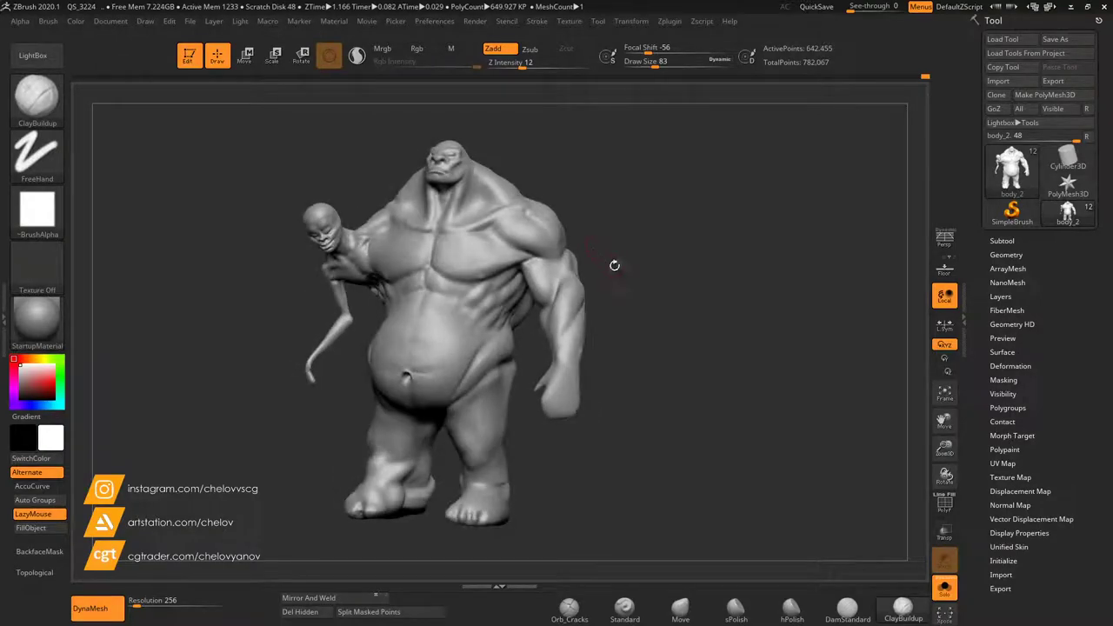
{"action": "left_click_drag", "start_coordinate": [944, 449], "coordinate": [942, 474]}
{"action": "left_click_drag", "start_coordinate": [945, 421], "coordinate": [949, 315]}
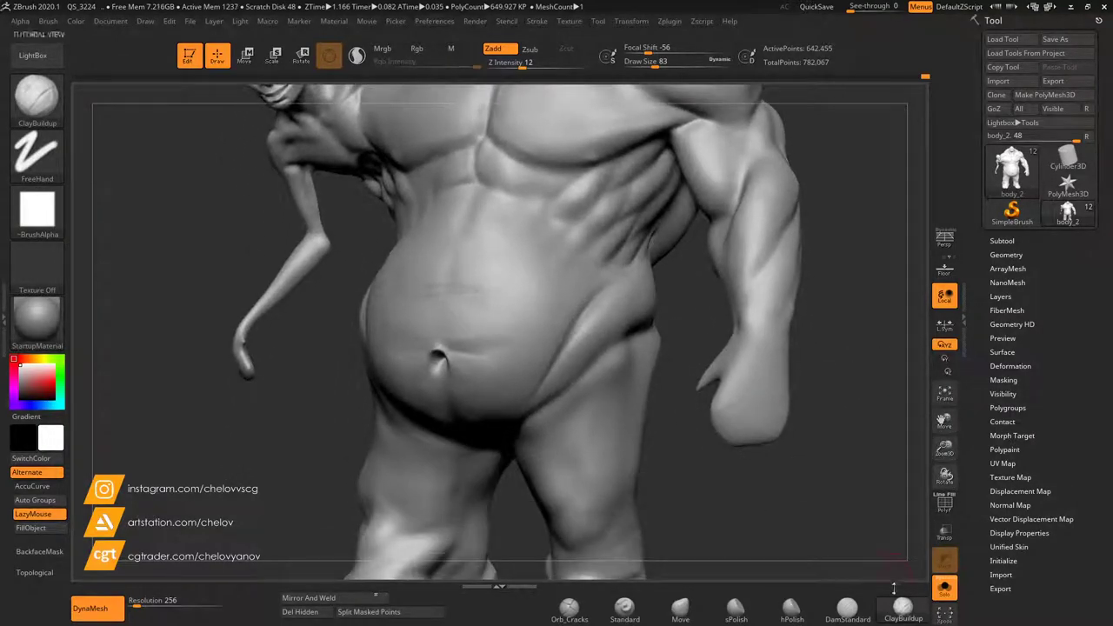
{"action": "left_click", "coordinate": [645, 50]}
{"action": "left_click", "coordinate": [654, 62]}
{"action": "mouse_move", "coordinate": [653, 48]}
{"action": "left_mouse_down"}
{"action": "mouse_move", "coordinate": [670, 49]}
{"action": "mouse_move", "coordinate": [662, 62]}
{"action": "left_mouse_up"}
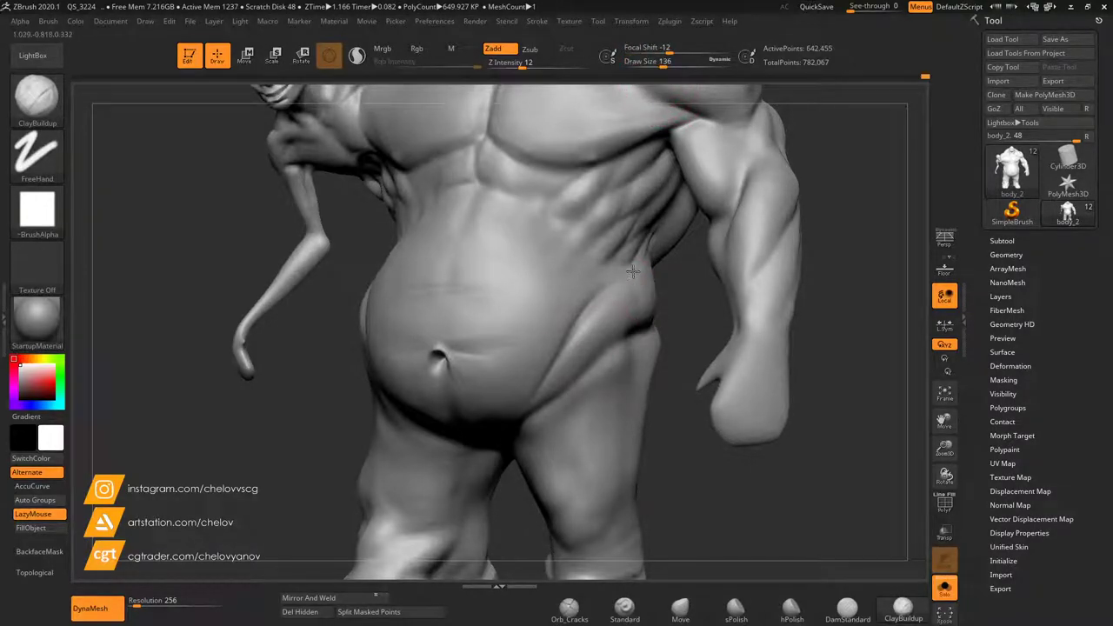
{"action": "left_click_drag", "start_coordinate": [610, 291], "coordinate": [602, 336]}
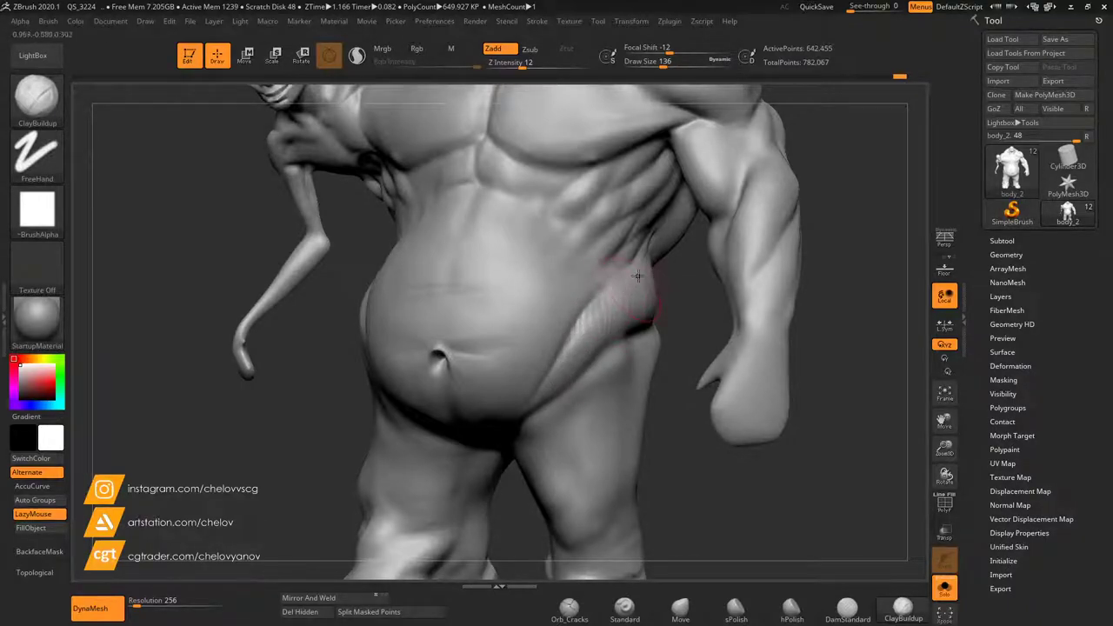
{"action": "mouse_move", "coordinate": [616, 303]}
{"action": "left_mouse_down"}
{"action": "mouse_move", "coordinate": [569, 353]}
{"action": "mouse_move", "coordinate": [628, 294]}
{"action": "left_mouse_up"}
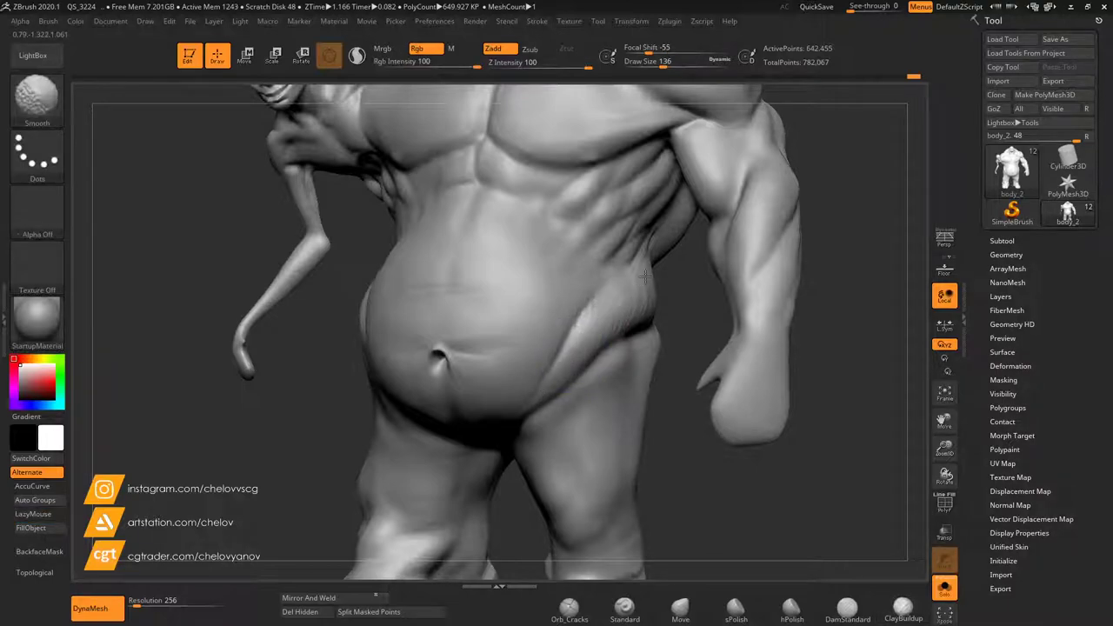
Build up the large creature's back and flank above the waist with ClayBuildup and smooth the strokes.
{"action": "mouse_move", "coordinate": [857, 348]}
{"action": "left_mouse_down"}
{"action": "mouse_move", "coordinate": [651, 301]}
{"action": "mouse_move", "coordinate": [487, 291]}
{"action": "left_mouse_up"}
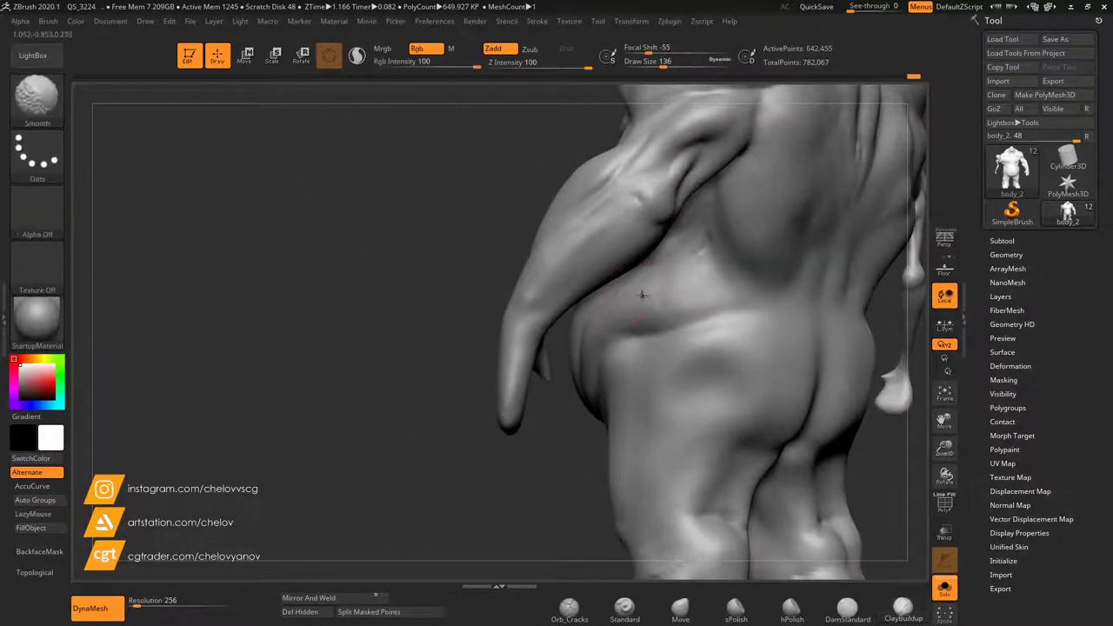
{"action": "left_click_drag", "start_coordinate": [944, 448], "coordinate": [826, 390]}
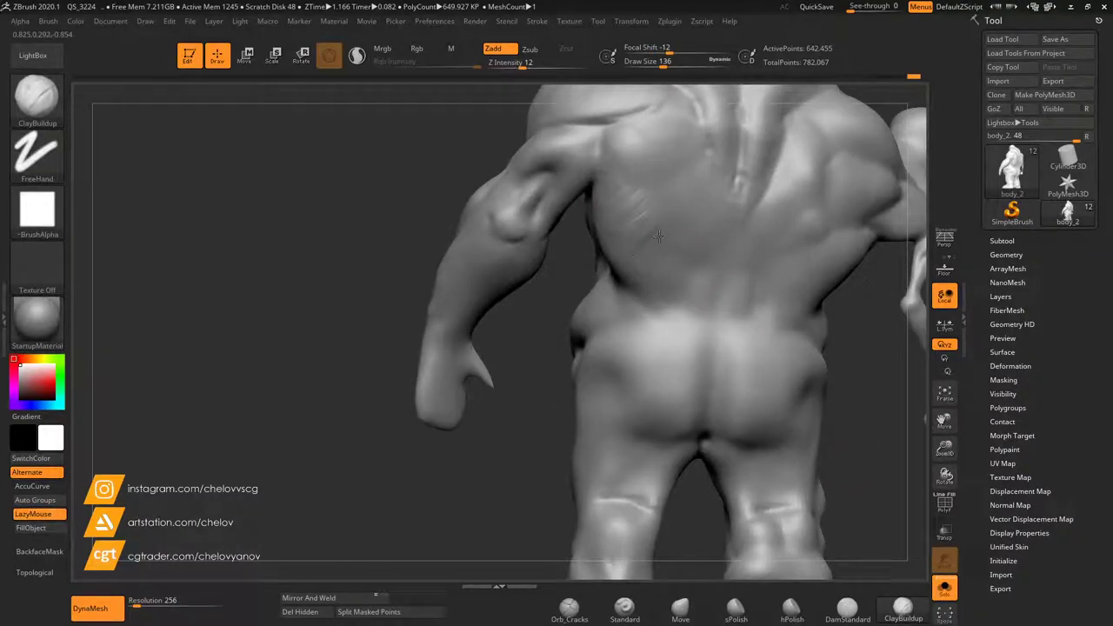
{"action": "left_click_drag", "start_coordinate": [644, 287], "coordinate": [667, 300]}
{"action": "key", "text": "shift"}
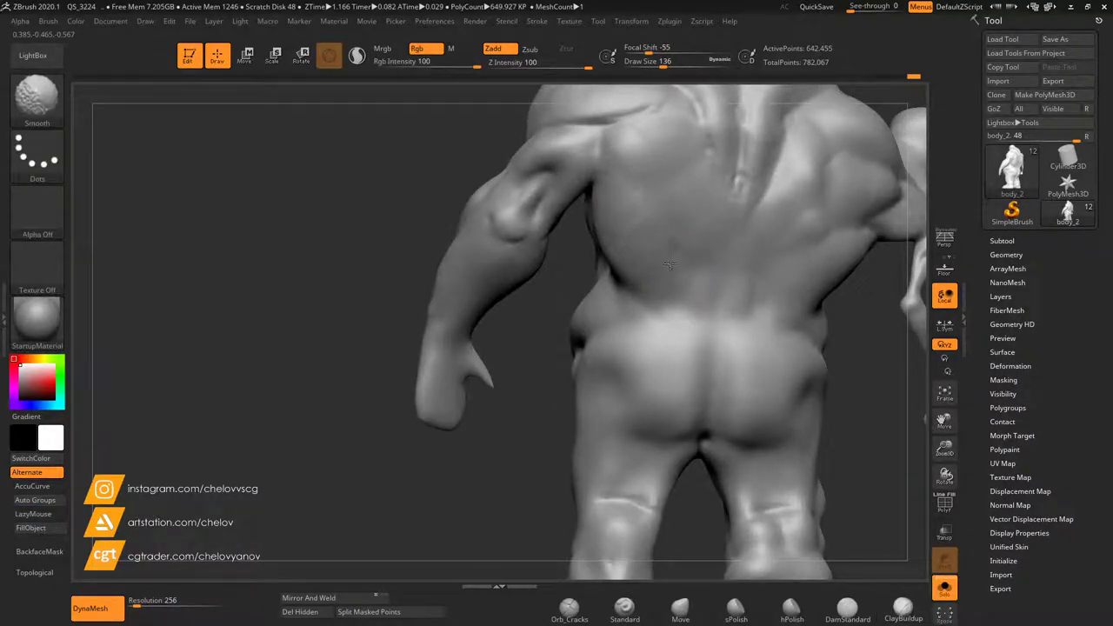
{"action": "mouse_move", "coordinate": [557, 297]}
{"action": "left_mouse_down"}
{"action": "mouse_move", "coordinate": [526, 271]}
{"action": "mouse_move", "coordinate": [546, 283]}
{"action": "mouse_move", "coordinate": [530, 288]}
{"action": "mouse_move", "coordinate": [540, 300]}
{"action": "mouse_move", "coordinate": [586, 321]}
{"action": "mouse_move", "coordinate": [926, 393]}
{"action": "left_mouse_up"}
{"action": "key", "text": "shift"}
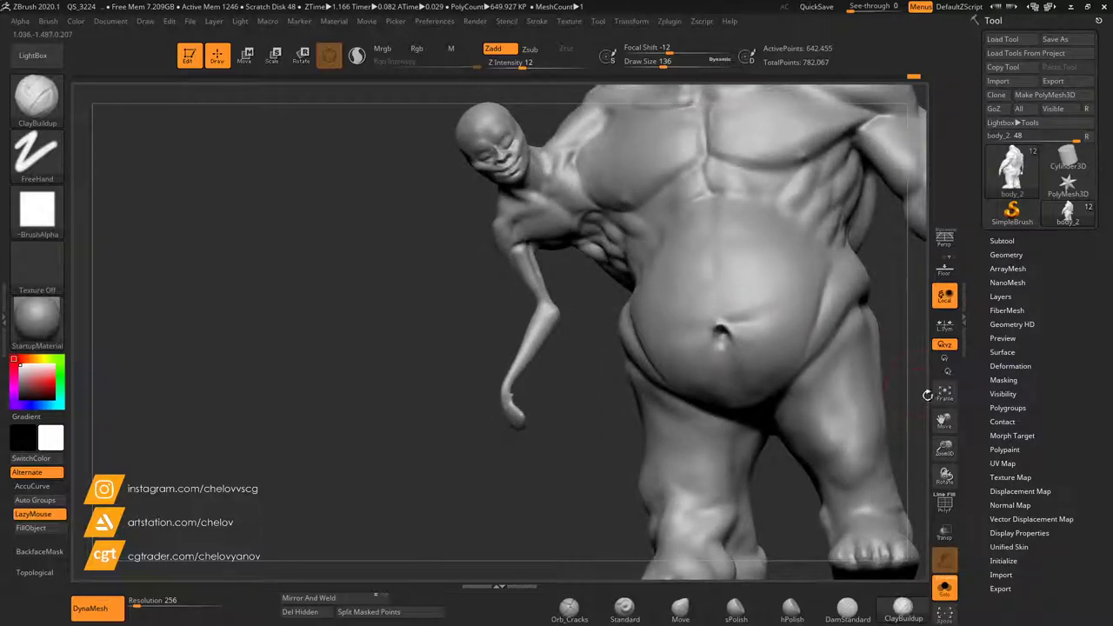
Turn off Solo mode to show the clothing, straps and armor together with the body.
{"action": "left_click_drag", "start_coordinate": [945, 448], "coordinate": [944, 474]}
{"action": "left_click_drag", "start_coordinate": [944, 421], "coordinate": [826, 421]}
{"action": "mouse_move", "coordinate": [879, 395]}
{"action": "left_mouse_down"}
{"action": "mouse_move", "coordinate": [855, 365]}
{"action": "mouse_move", "coordinate": [874, 413]}
{"action": "left_mouse_up"}
{"action": "left_click_drag", "start_coordinate": [944, 421], "coordinate": [922, 388]}
{"action": "left_click", "coordinate": [944, 589]}
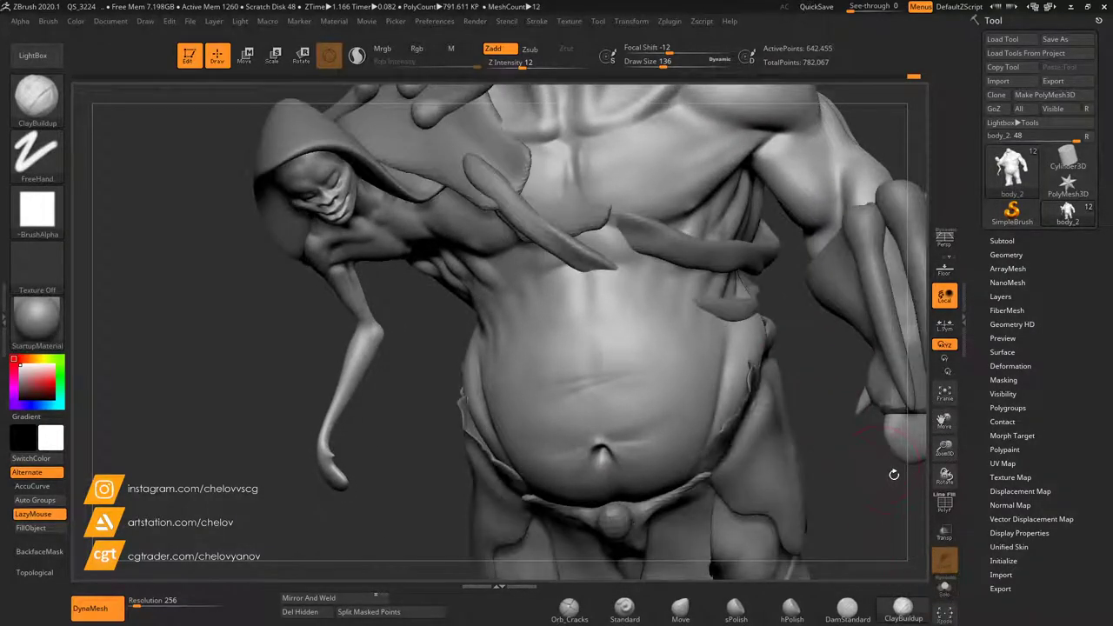
Carve the folds on the large creature's flank above the skirt, behind the small creature's arm, with DamStandard.
{"action": "left_click_drag", "start_coordinate": [943, 433], "coordinate": [942, 404]}
{"action": "left_click_drag", "start_coordinate": [944, 421], "coordinate": [897, 417]}
{"action": "left_click_drag", "start_coordinate": [753, 368], "coordinate": [780, 325]}
{"action": "left_click_drag", "start_coordinate": [697, 334], "coordinate": [793, 356]}
{"action": "left_click_drag", "start_coordinate": [944, 449], "coordinate": [944, 492]}
{"action": "left_click_drag", "start_coordinate": [945, 422], "coordinate": [923, 459]}
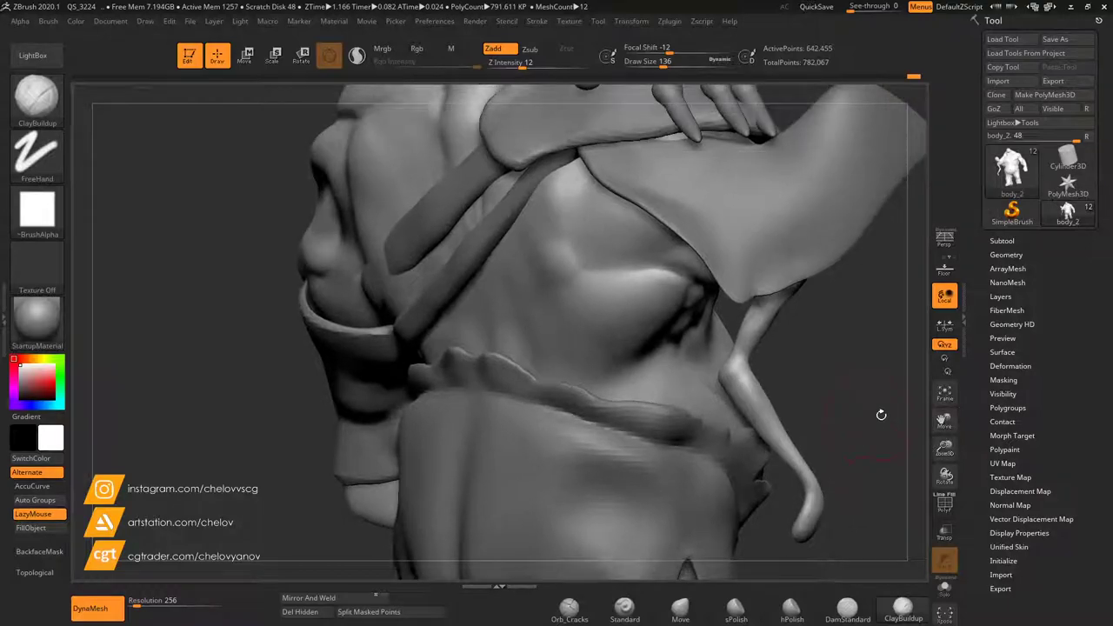
{"action": "left_click_drag", "start_coordinate": [880, 415], "coordinate": [865, 406]}
{"action": "left_click", "coordinate": [848, 608]}
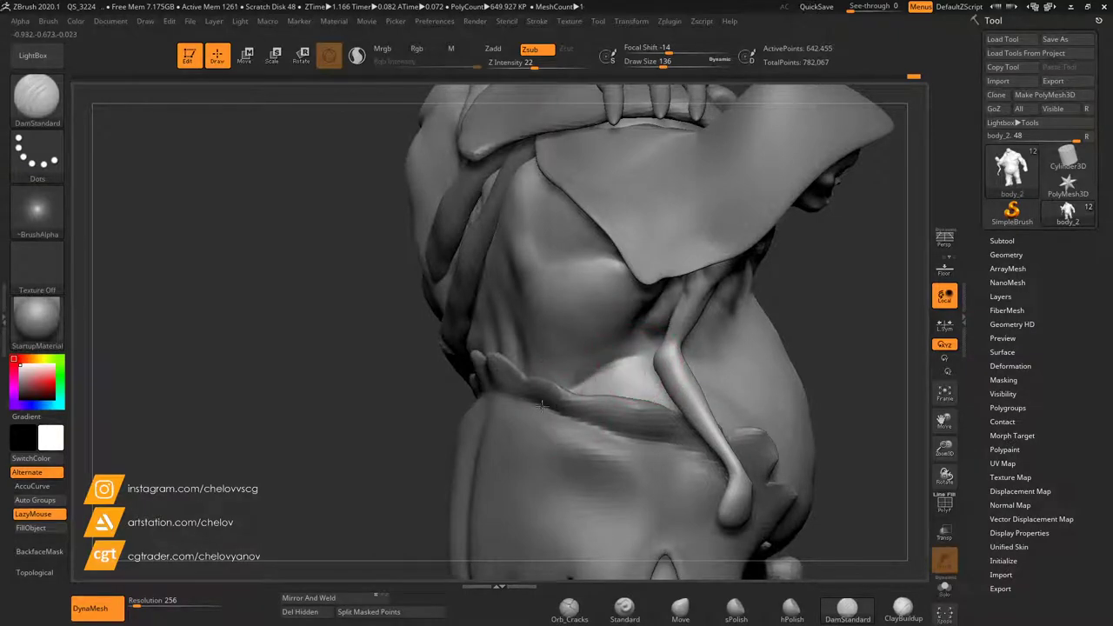
{"action": "left_click_drag", "start_coordinate": [863, 390], "coordinate": [777, 321]}
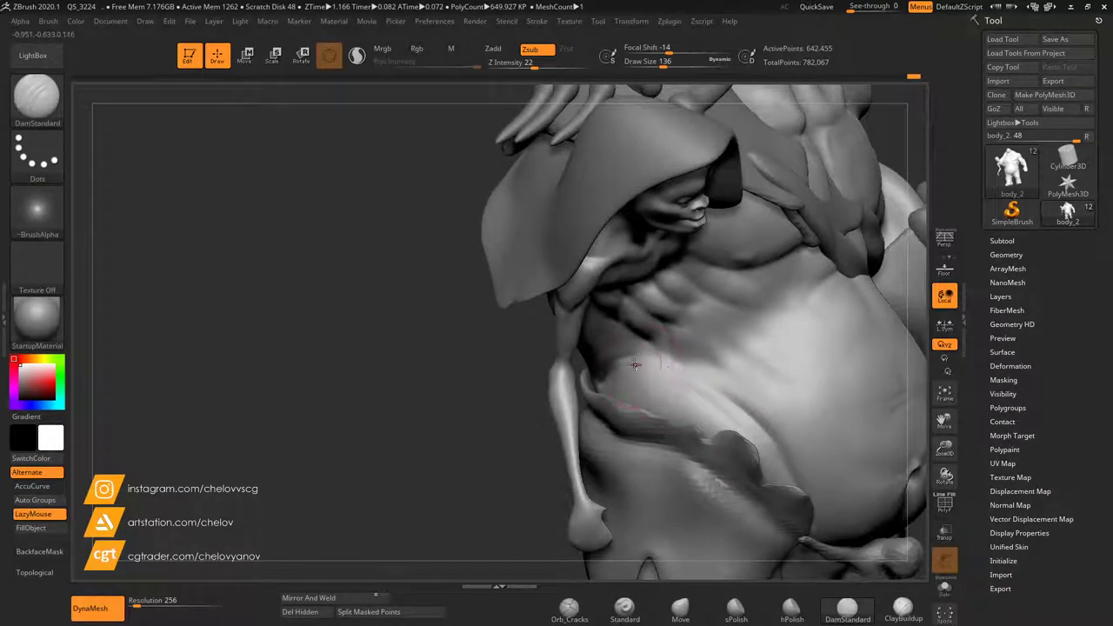
{"action": "mouse_move", "coordinate": [501, 446]}
{"action": "left_mouse_down"}
{"action": "mouse_move", "coordinate": [485, 489]}
{"action": "mouse_move", "coordinate": [462, 470]}
{"action": "mouse_move", "coordinate": [477, 440]}
{"action": "mouse_move", "coordinate": [577, 442]}
{"action": "mouse_move", "coordinate": [496, 445]}
{"action": "mouse_move", "coordinate": [477, 429]}
{"action": "left_mouse_up"}
{"action": "left_click_drag", "start_coordinate": [607, 421], "coordinate": [533, 460]}
Reshape the sides of the large creature's lower back above the waist with the Move brush at draw size 286.
{"action": "mouse_move", "coordinate": [947, 451]}
{"action": "left_mouse_down"}
{"action": "mouse_move", "coordinate": [941, 419]}
{"action": "mouse_move", "coordinate": [826, 392]}
{"action": "mouse_move", "coordinate": [805, 353]}
{"action": "mouse_move", "coordinate": [707, 354]}
{"action": "mouse_move", "coordinate": [713, 363]}
{"action": "left_mouse_up"}
{"action": "left_click", "coordinate": [674, 614]}
{"action": "left_click_drag", "start_coordinate": [664, 63], "coordinate": [677, 63]}
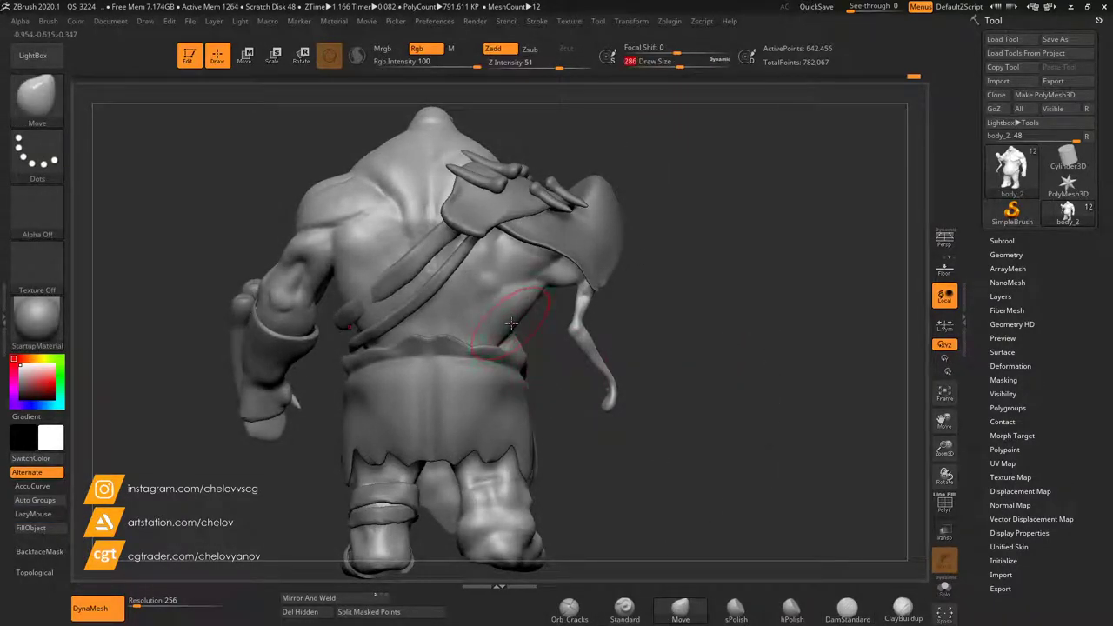
{"action": "left_click_drag", "start_coordinate": [523, 322], "coordinate": [519, 326]}
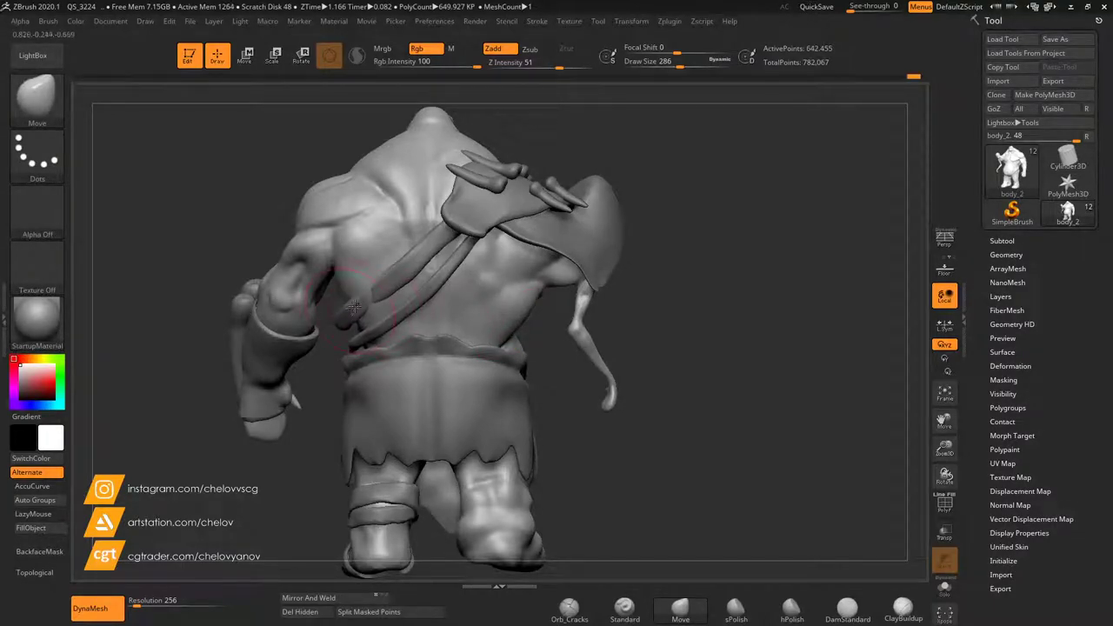
{"action": "left_click_drag", "start_coordinate": [219, 229], "coordinate": [233, 234]}
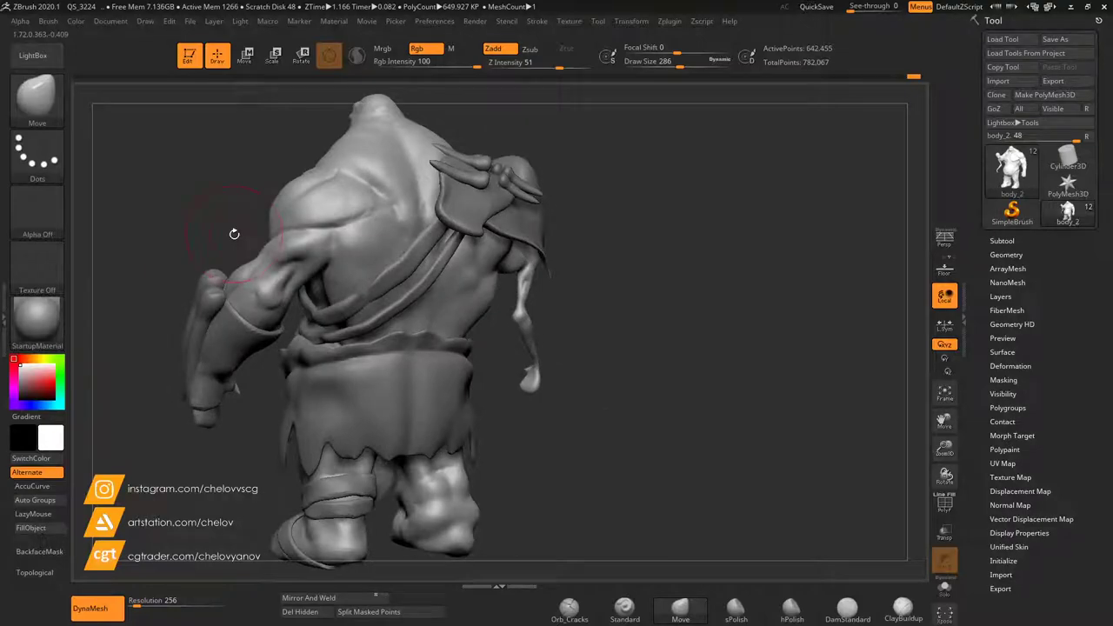
Smooth the back of the large creature's shoulder beside the straps with the Smooth brush at draw size 97.
{"action": "left_click_drag", "start_coordinate": [678, 63], "coordinate": [675, 62]}
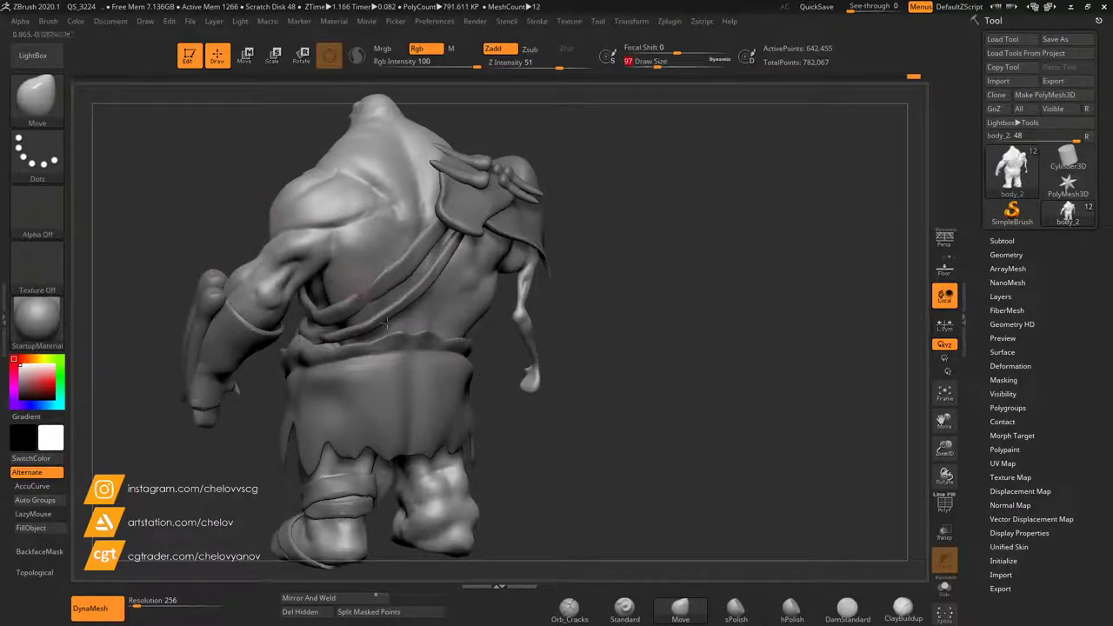
{"action": "left_click_drag", "start_coordinate": [945, 449], "coordinate": [939, 455]}
{"action": "mouse_move", "coordinate": [739, 335]}
{"action": "left_mouse_down"}
{"action": "mouse_move", "coordinate": [728, 337]}
{"action": "mouse_move", "coordinate": [750, 388]}
{"action": "mouse_move", "coordinate": [744, 340]}
{"action": "left_mouse_up"}
{"action": "left_click_drag", "start_coordinate": [368, 269], "coordinate": [333, 258], "text": "shift"}
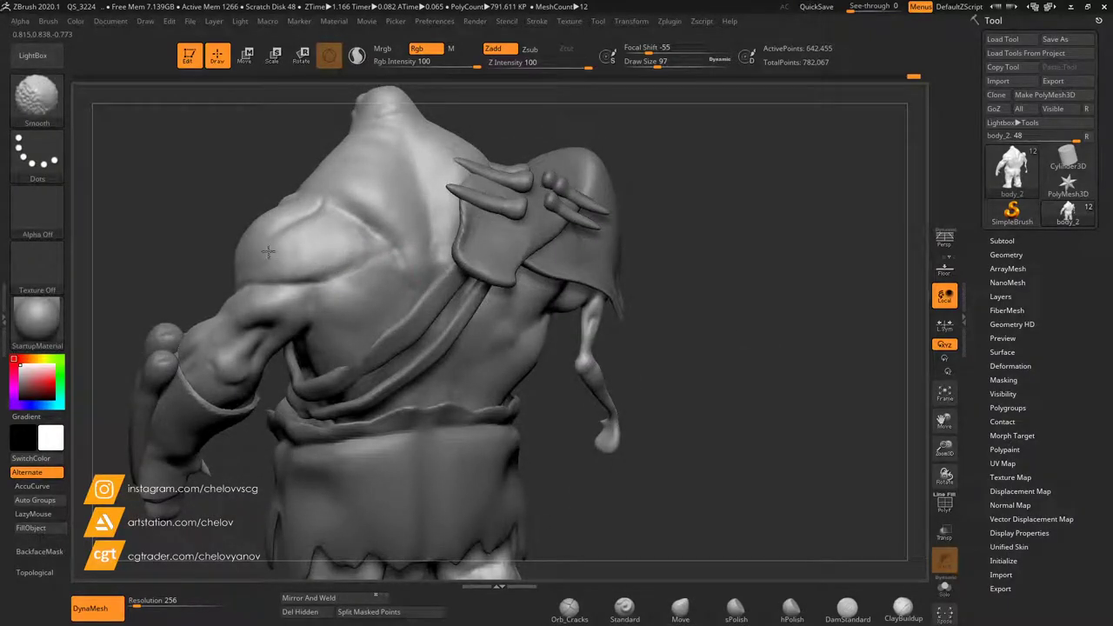
{"action": "left_click_drag", "start_coordinate": [131, 262], "coordinate": [144, 258]}
Turn on Solo mode to isolate the body from the clothing, straps and armor.
{"action": "left_click_drag", "start_coordinate": [945, 447], "coordinate": [941, 414]}
{"action": "mouse_move", "coordinate": [550, 322]}
{"action": "left_mouse_down"}
{"action": "mouse_move", "coordinate": [579, 336]}
{"action": "mouse_move", "coordinate": [651, 325]}
{"action": "mouse_move", "coordinate": [663, 298]}
{"action": "mouse_move", "coordinate": [574, 273]}
{"action": "mouse_move", "coordinate": [510, 305]}
{"action": "mouse_move", "coordinate": [512, 258]}
{"action": "mouse_move", "coordinate": [470, 261]}
{"action": "mouse_move", "coordinate": [525, 266]}
{"action": "mouse_move", "coordinate": [579, 291]}
{"action": "mouse_move", "coordinate": [600, 335]}
{"action": "left_mouse_up"}
{"action": "left_click_drag", "start_coordinate": [946, 448], "coordinate": [961, 480]}
{"action": "left_click_drag", "start_coordinate": [944, 421], "coordinate": [962, 454]}
{"action": "left_click", "coordinate": [944, 588]}
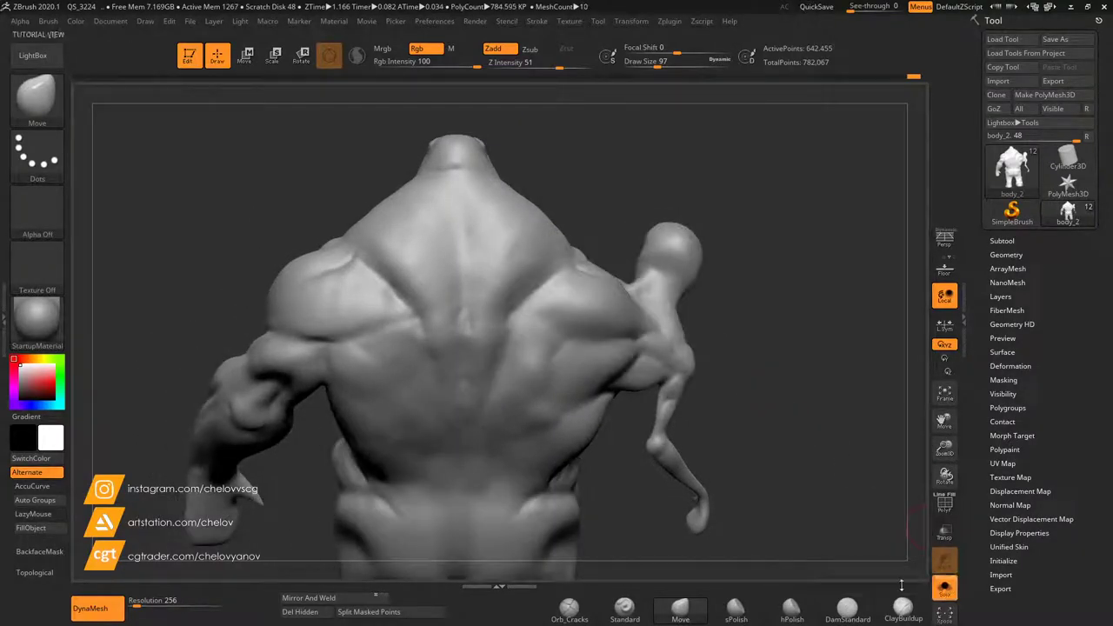
Pull the muscle grooves between the large creature's shoulder blades upward with the Move brush at draw size 286.
{"action": "left_click", "coordinate": [680, 63]}
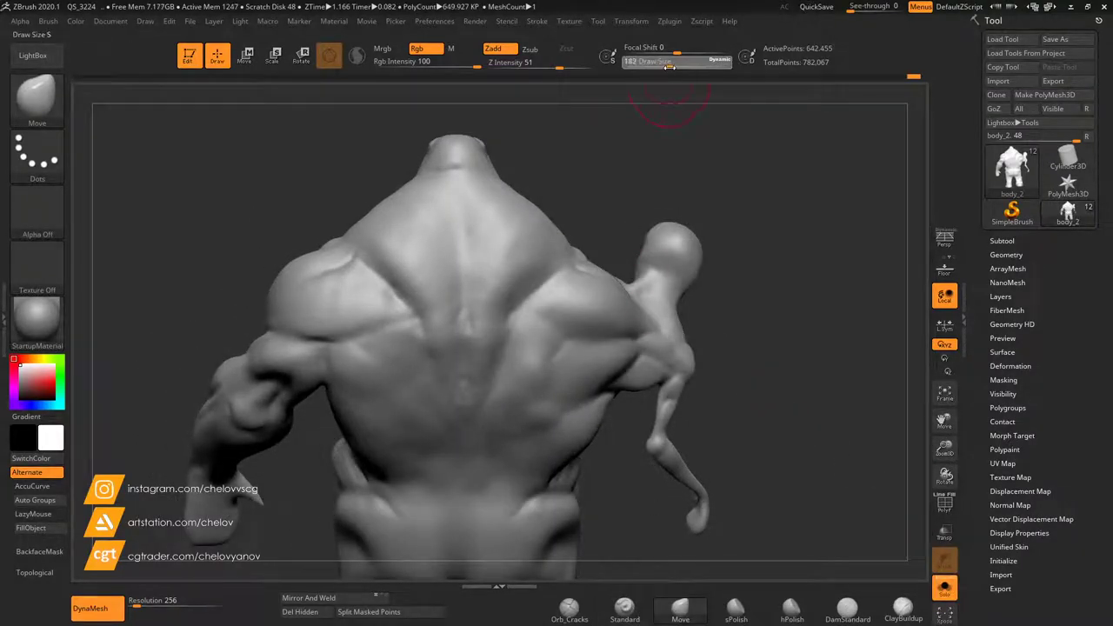
{"action": "left_click_drag", "start_coordinate": [647, 130], "coordinate": [616, 162]}
{"action": "left_click_drag", "start_coordinate": [407, 297], "coordinate": [410, 266]}
{"action": "left_click_drag", "start_coordinate": [592, 193], "coordinate": [529, 217]}
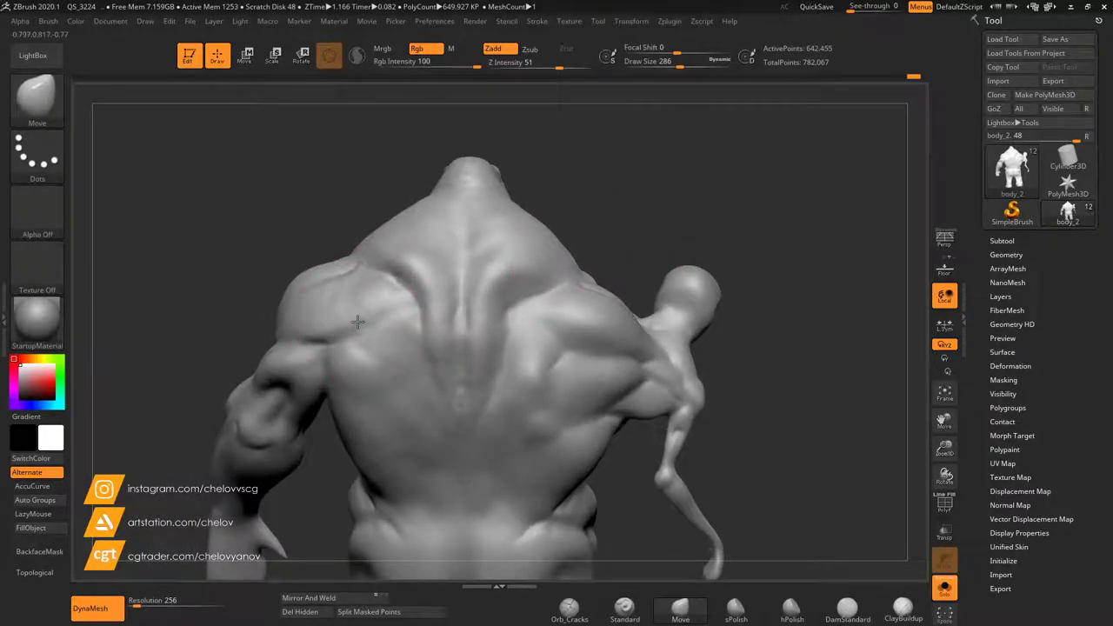
{"action": "left_click_drag", "start_coordinate": [358, 323], "coordinate": [355, 316]}
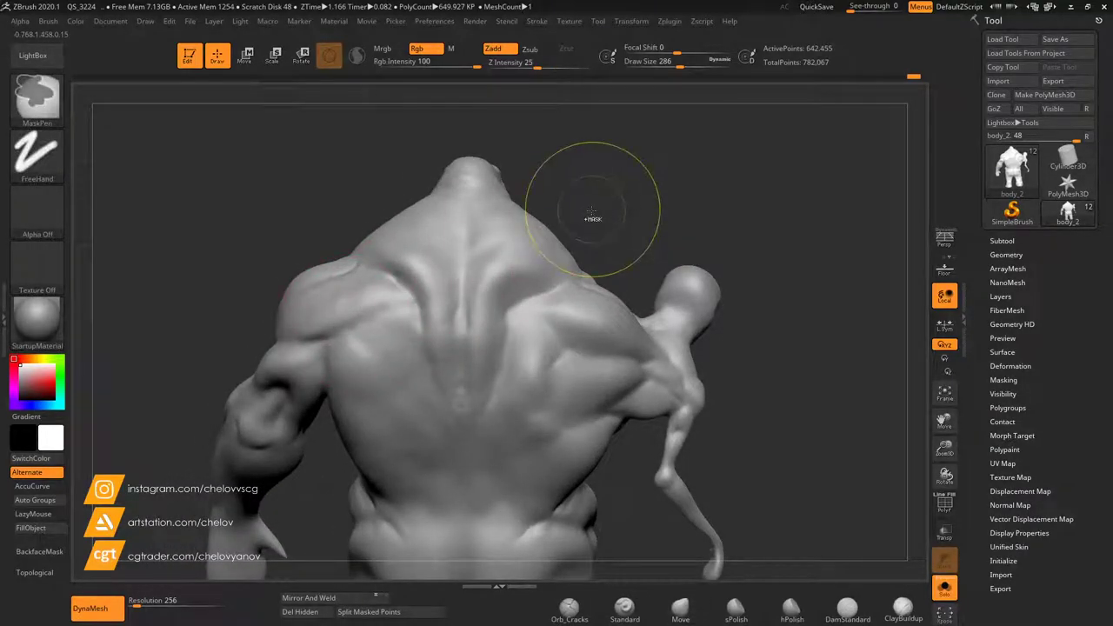
Compare the upper back before and after the latest Move strokes by stepping back and forth through the undo history.
{"action": "key", "text": "ctrl+z"}
{"action": "key", "text": "ctrl+z"}
{"action": "key", "text": "ctrl+z"}
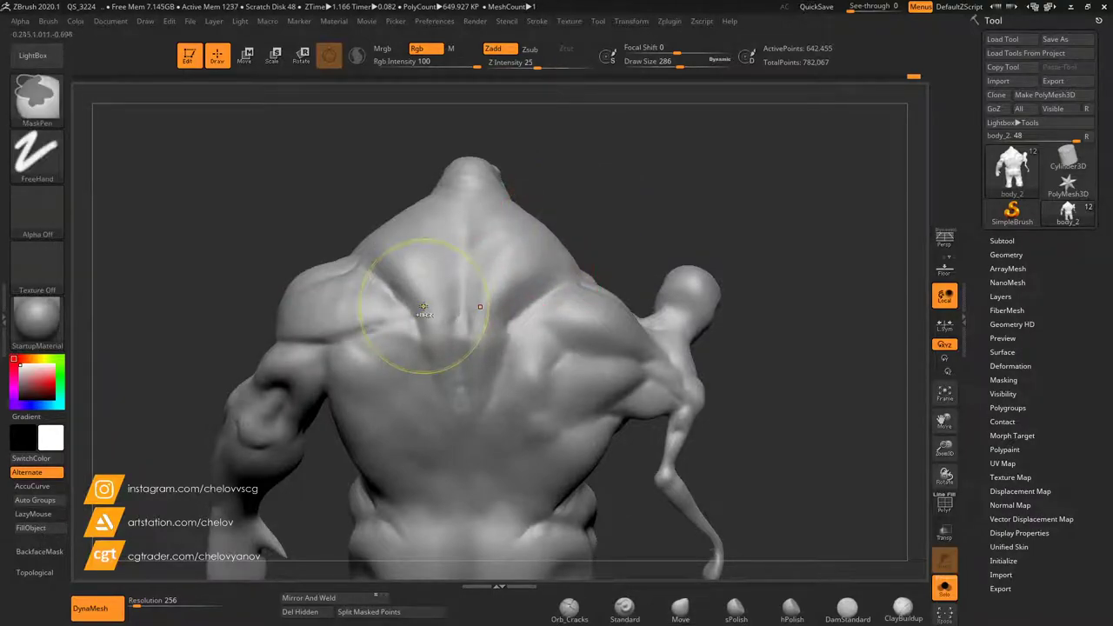
{"action": "left_click", "coordinate": [921, 77]}
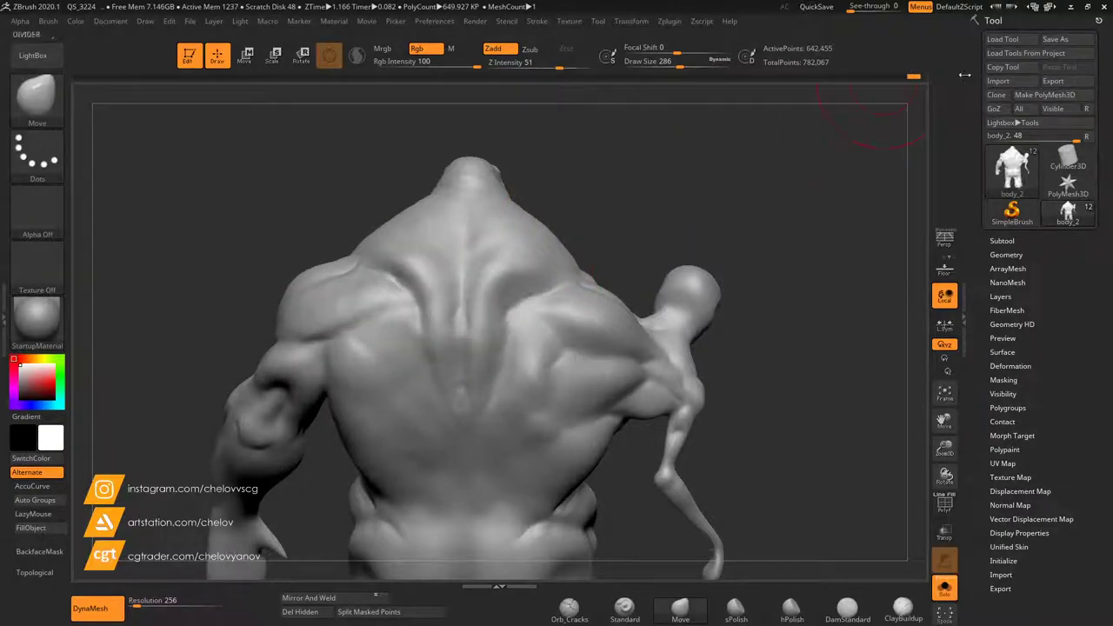
{"action": "key", "text": "ctrl+z"}
{"action": "key", "text": "ctrl+z"}
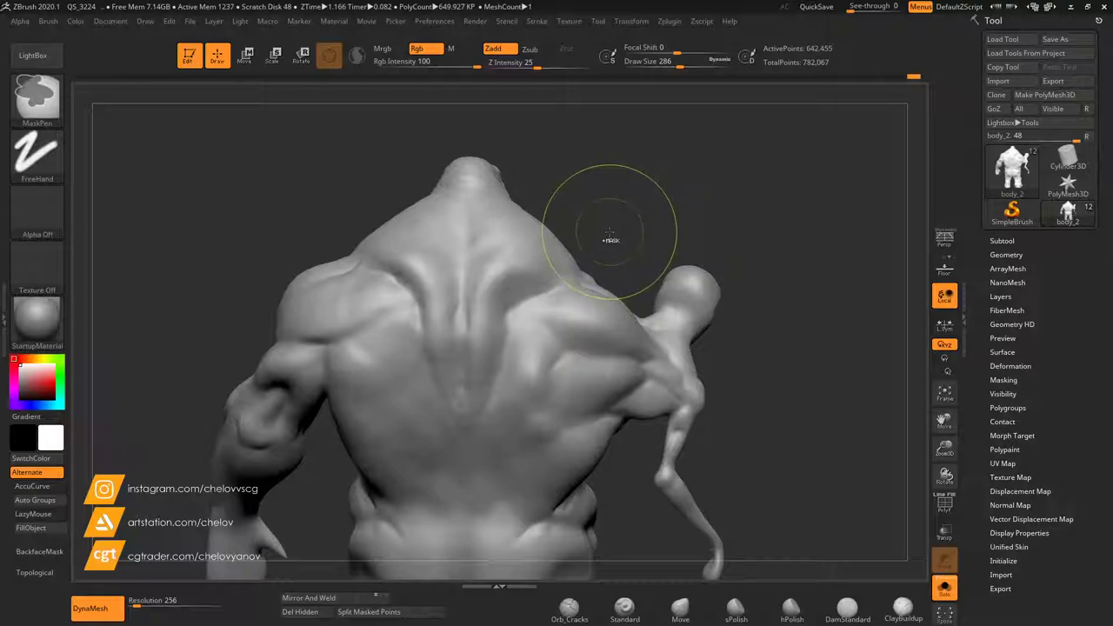
Try further upward Move strokes on the grooves at both sides of the spine and undo them.
{"action": "left_click_drag", "start_coordinate": [412, 318], "coordinate": [419, 273]}
{"action": "left_click_drag", "start_coordinate": [511, 320], "coordinate": [514, 263]}
{"action": "key", "text": "ctrl+z"}
{"action": "mouse_move", "coordinate": [613, 233]}
{"action": "left_mouse_down"}
{"action": "mouse_move", "coordinate": [543, 242]}
{"action": "mouse_move", "coordinate": [567, 241]}
{"action": "left_mouse_up"}
{"action": "key", "text": "ctrl+z"}
Reshape the upper-back contour beside the spine, as seen from below, with the Move brush at draw size 408.
{"action": "mouse_move", "coordinate": [440, 242]}
{"action": "left_mouse_down"}
{"action": "mouse_move", "coordinate": [528, 234]}
{"action": "mouse_move", "coordinate": [574, 174]}
{"action": "mouse_move", "coordinate": [596, 244]}
{"action": "mouse_move", "coordinate": [585, 231]}
{"action": "mouse_move", "coordinate": [585, 248]}
{"action": "left_mouse_up"}
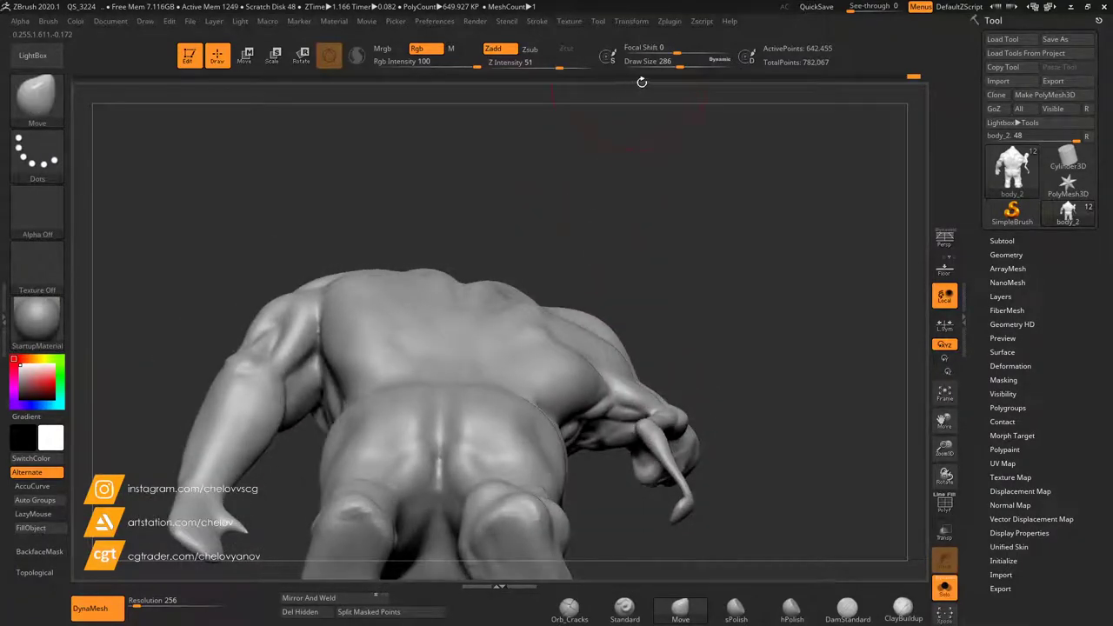
{"action": "left_click", "coordinate": [684, 63]}
{"action": "left_click", "coordinate": [692, 62]}
{"action": "left_click_drag", "start_coordinate": [646, 167], "coordinate": [646, 174]}
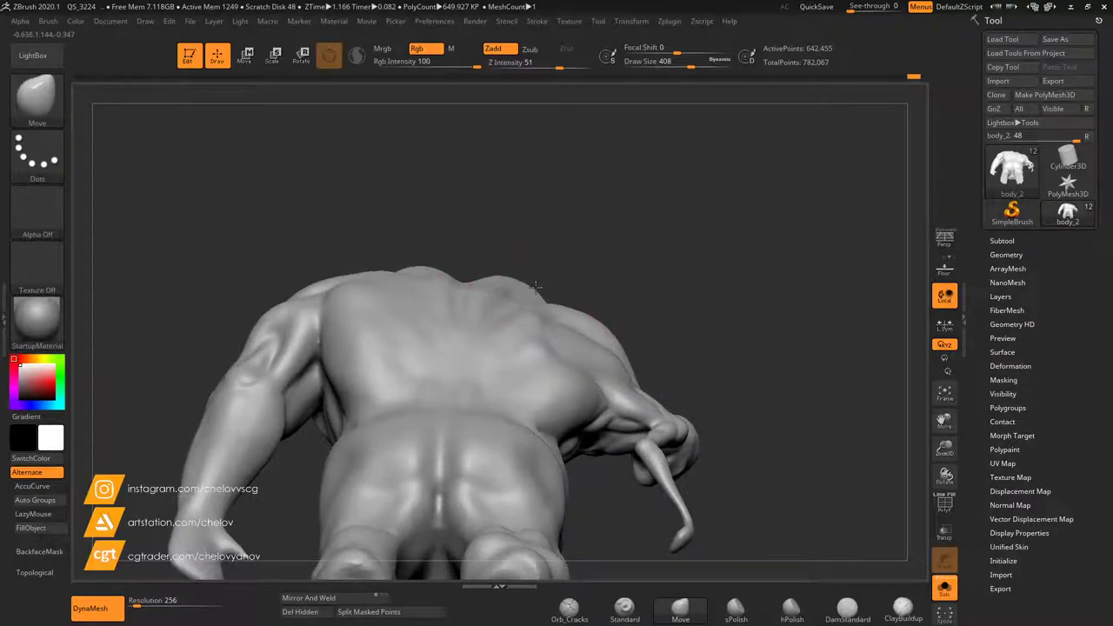
{"action": "left_click_drag", "start_coordinate": [542, 283], "coordinate": [544, 281]}
{"action": "mouse_move", "coordinate": [600, 222]}
{"action": "left_mouse_down"}
{"action": "mouse_move", "coordinate": [563, 218]}
{"action": "mouse_move", "coordinate": [580, 264]}
{"action": "mouse_move", "coordinate": [543, 285]}
{"action": "mouse_move", "coordinate": [611, 288]}
{"action": "mouse_move", "coordinate": [647, 239]}
{"action": "mouse_move", "coordinate": [705, 293]}
{"action": "mouse_move", "coordinate": [657, 178]}
{"action": "mouse_move", "coordinate": [684, 150]}
{"action": "left_mouse_up"}
Adjust the large creature's upper-back profile with the Move brush at draw size 899, pushing the back inward in side view.
{"action": "left_click", "coordinate": [719, 67]}
{"action": "left_click_drag", "start_coordinate": [719, 67], "coordinate": [722, 67]}
{"action": "left_click_drag", "start_coordinate": [528, 245], "coordinate": [551, 233]}
{"action": "mouse_move", "coordinate": [611, 197]}
{"action": "left_mouse_down"}
{"action": "mouse_move", "coordinate": [652, 245]}
{"action": "mouse_move", "coordinate": [655, 301]}
{"action": "left_mouse_up"}
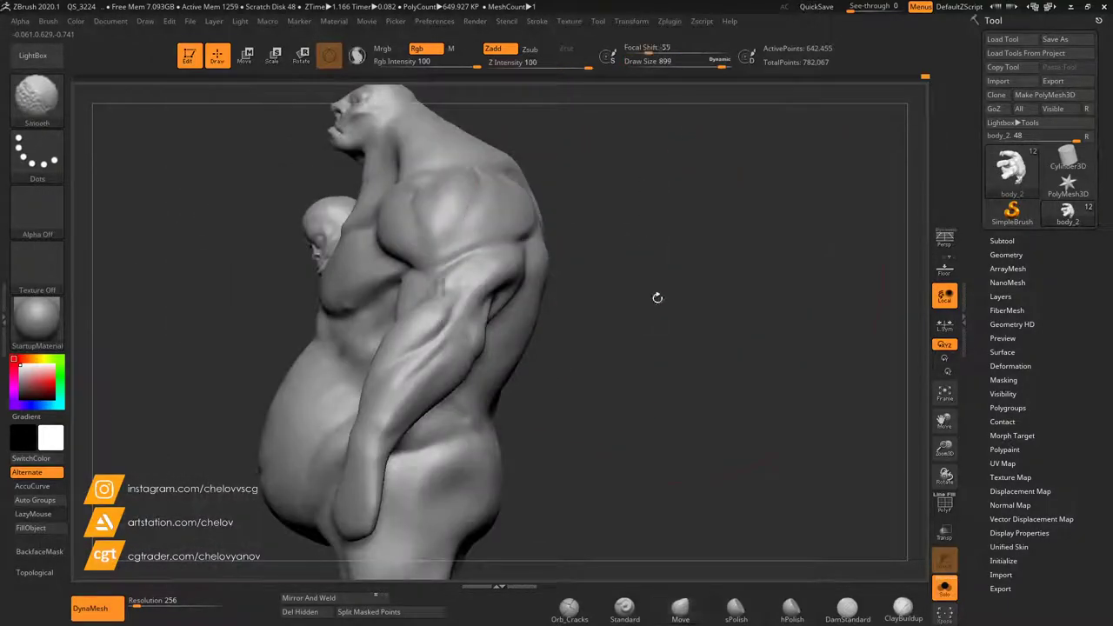
{"action": "left_click_drag", "start_coordinate": [535, 206], "coordinate": [522, 202]}
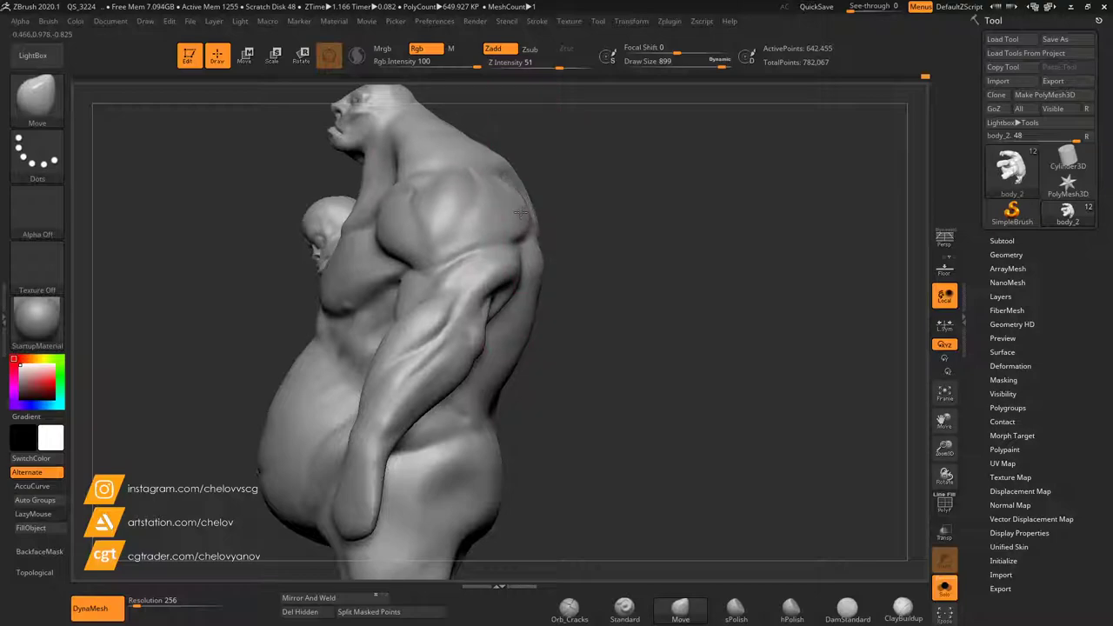
{"action": "mouse_move", "coordinate": [669, 247]}
{"action": "left_mouse_down"}
{"action": "mouse_move", "coordinate": [575, 225]}
{"action": "mouse_move", "coordinate": [514, 235]}
{"action": "mouse_move", "coordinate": [555, 230]}
{"action": "left_mouse_up"}
{"action": "left_click_drag", "start_coordinate": [447, 255], "coordinate": [597, 239]}
Check how the reshaped upper back fits the shoulder armor and straps, then isolate the body again.
{"action": "left_click_drag", "start_coordinate": [721, 66], "coordinate": [675, 68]}
{"action": "left_click_drag", "start_coordinate": [946, 421], "coordinate": [1005, 481]}
{"action": "left_click_drag", "start_coordinate": [671, 213], "coordinate": [663, 253]}
{"action": "mouse_move", "coordinate": [362, 224]}
{"action": "left_mouse_down"}
{"action": "mouse_move", "coordinate": [380, 208]}
{"action": "mouse_move", "coordinate": [409, 228]}
{"action": "mouse_move", "coordinate": [461, 228]}
{"action": "mouse_move", "coordinate": [427, 228]}
{"action": "left_mouse_up"}
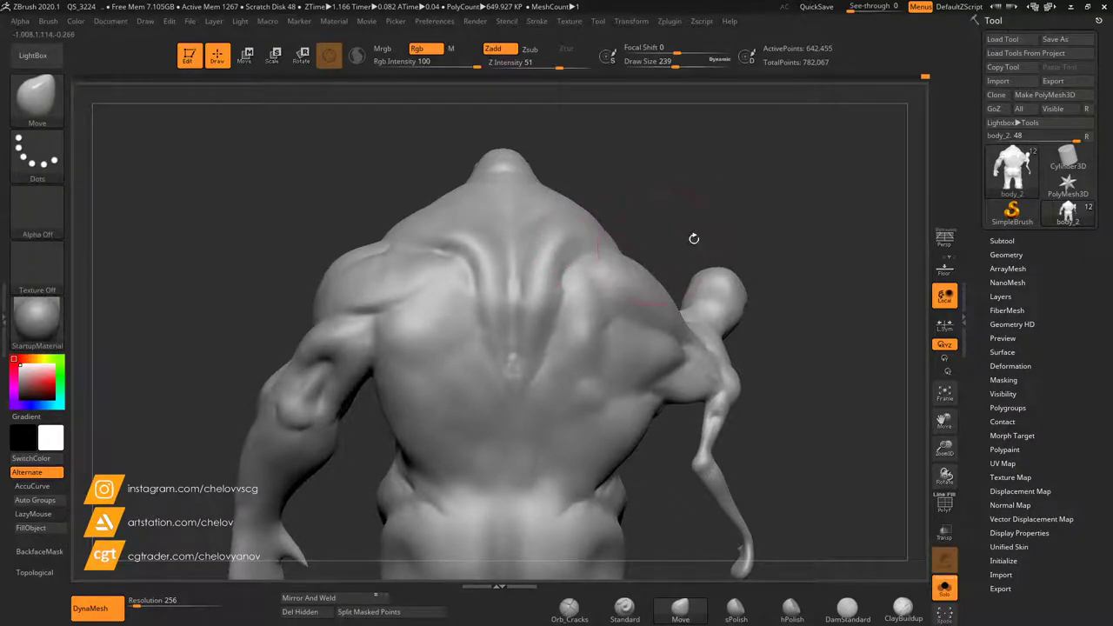
{"action": "left_click_drag", "start_coordinate": [689, 241], "coordinate": [684, 219]}
{"action": "left_click", "coordinate": [944, 589]}
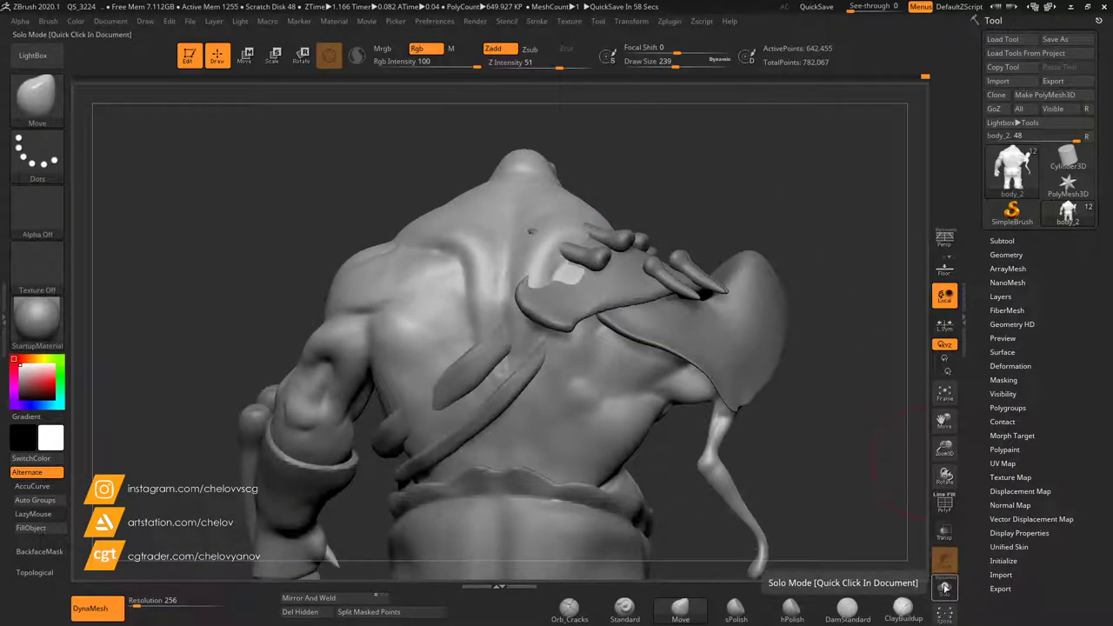
{"action": "left_click", "coordinate": [946, 589]}
Reshape the shoulder outline and shoulder-blade edge on the small creature's side with the Move brush at draw size 324.
{"action": "left_click", "coordinate": [683, 64]}
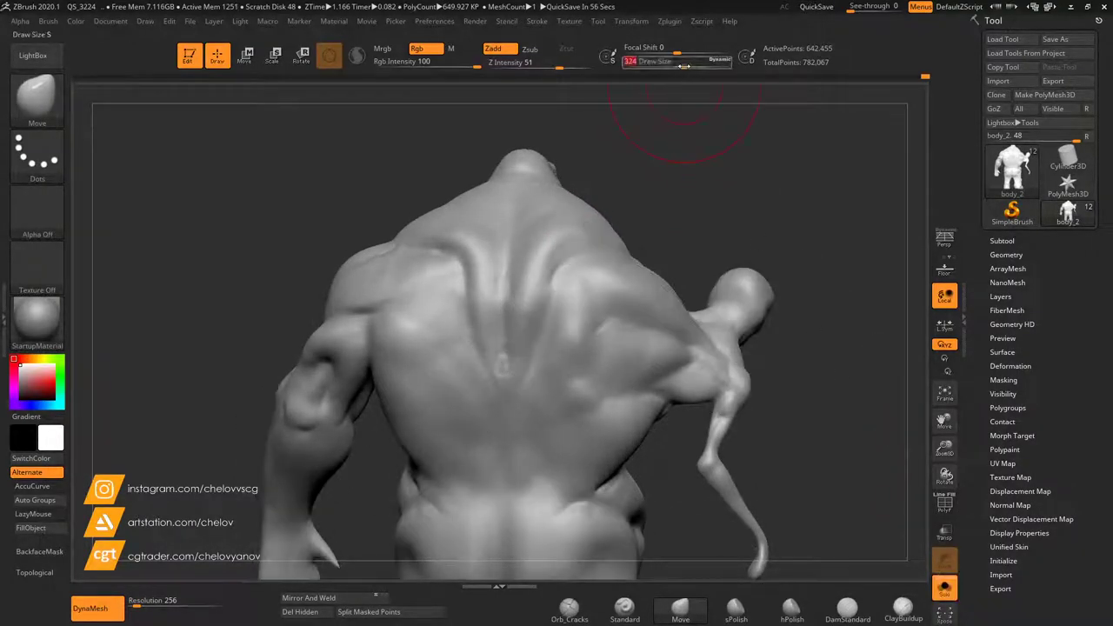
{"action": "left_click_drag", "start_coordinate": [639, 252], "coordinate": [646, 241]}
{"action": "left_click_drag", "start_coordinate": [738, 215], "coordinate": [635, 212]}
{"action": "left_click_drag", "start_coordinate": [574, 194], "coordinate": [683, 214]}
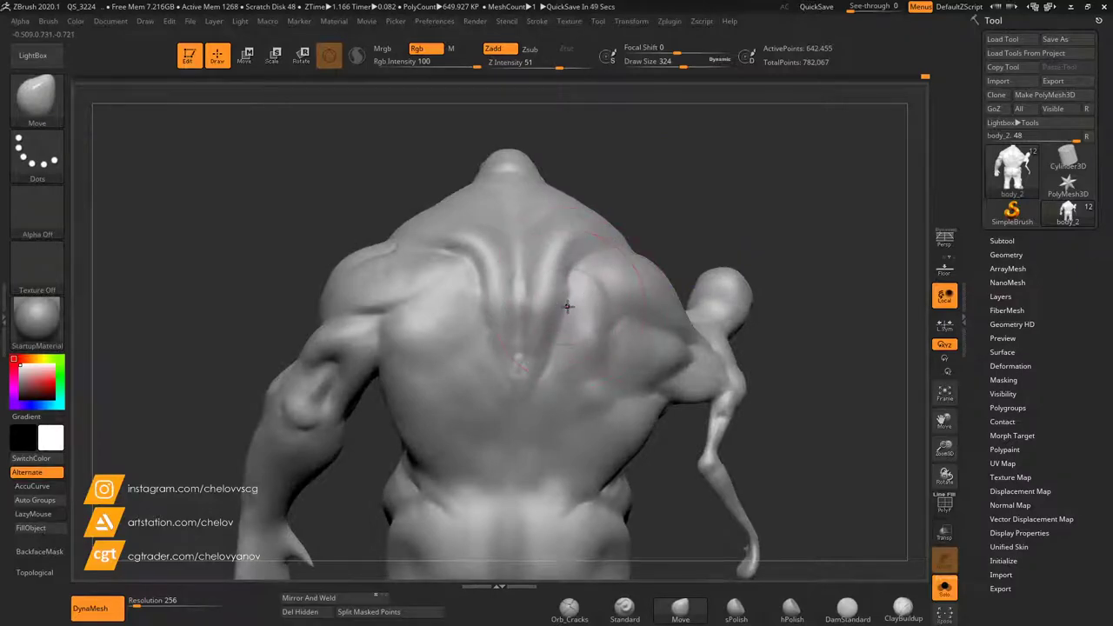
{"action": "left_click_drag", "start_coordinate": [568, 307], "coordinate": [556, 298]}
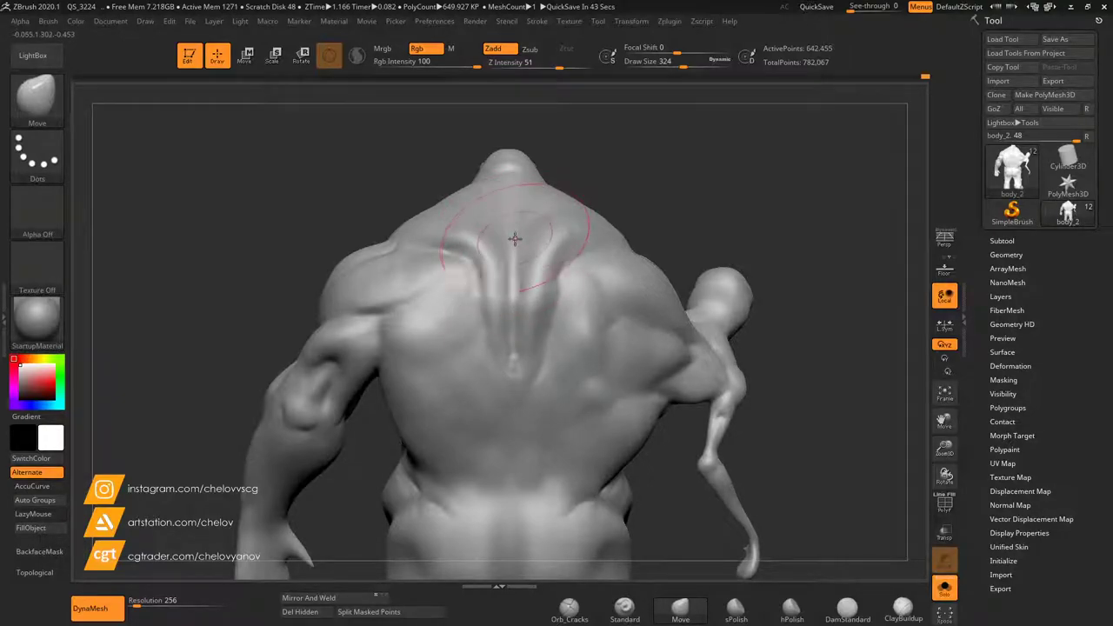
{"action": "mouse_move", "coordinate": [650, 197]}
{"action": "left_mouse_down"}
{"action": "mouse_move", "coordinate": [629, 202]}
{"action": "mouse_move", "coordinate": [648, 218]}
{"action": "left_mouse_up"}
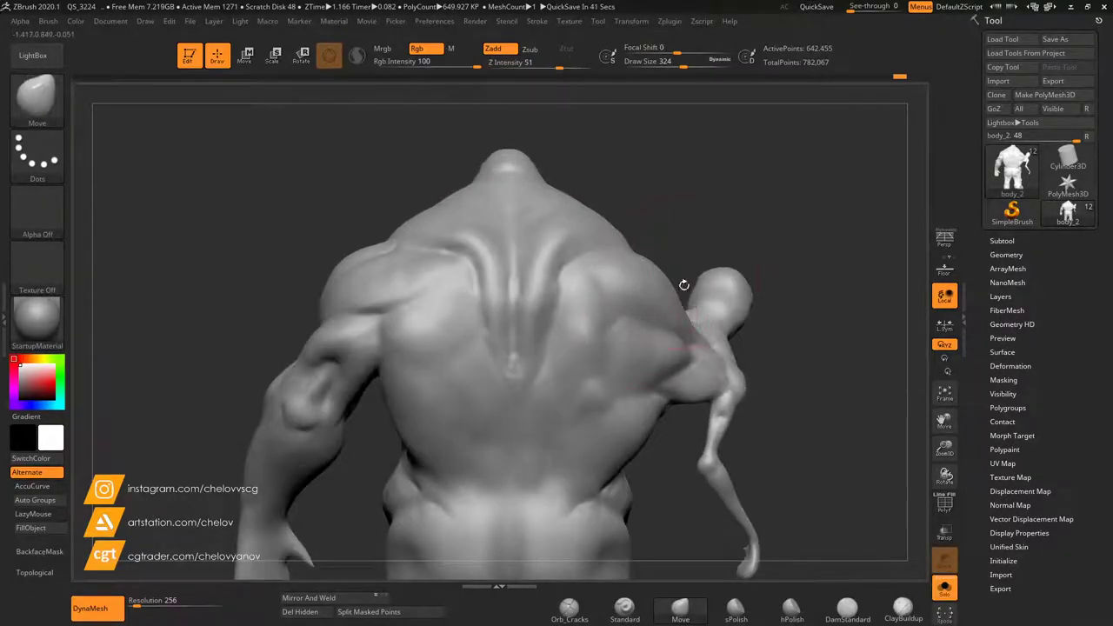
Examine the figure with its clothing briefly shown and inspect the bare body from the front and back.
{"action": "left_click", "coordinate": [944, 588]}
{"action": "left_click_drag", "start_coordinate": [822, 294], "coordinate": [708, 267]}
{"action": "left_click", "coordinate": [946, 587]}
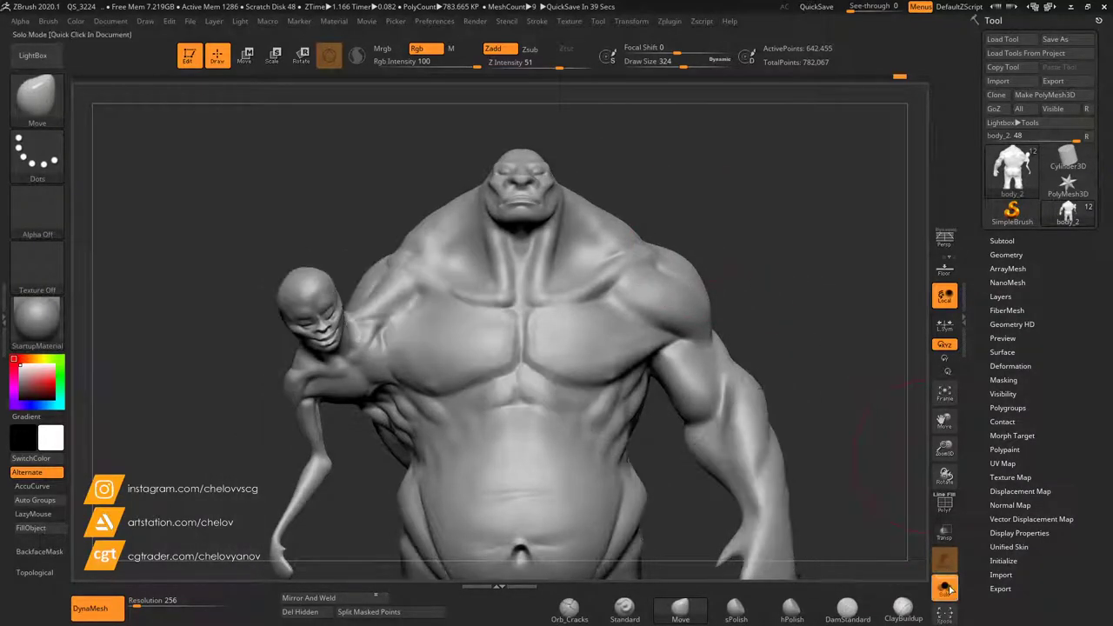
{"action": "left_click_drag", "start_coordinate": [745, 200], "coordinate": [850, 199]}
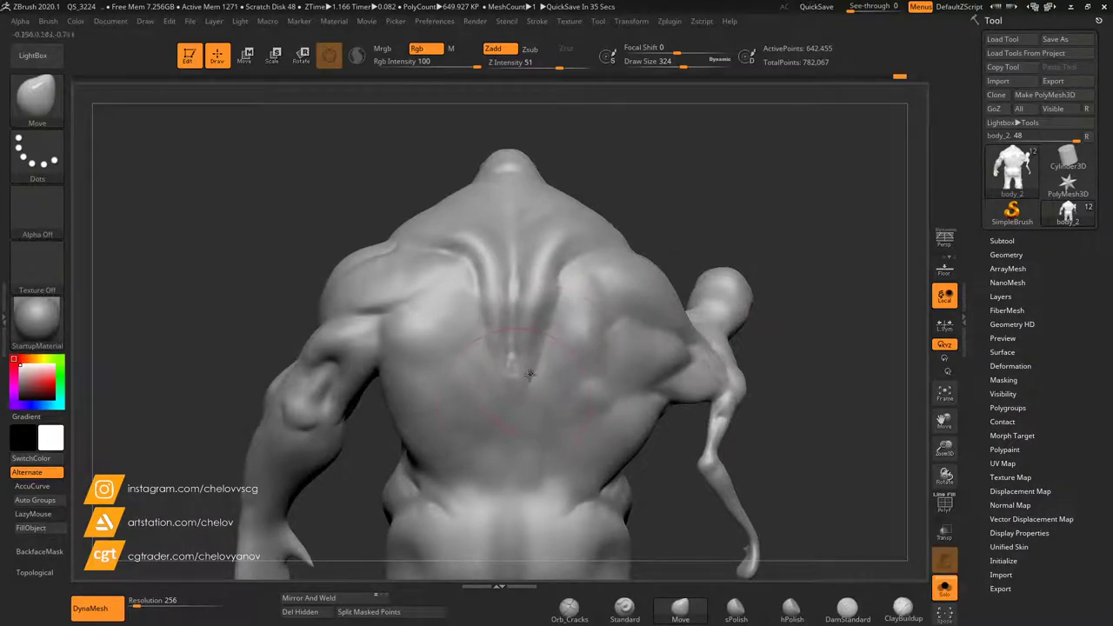
{"action": "left_click_drag", "start_coordinate": [684, 200], "coordinate": [696, 225]}
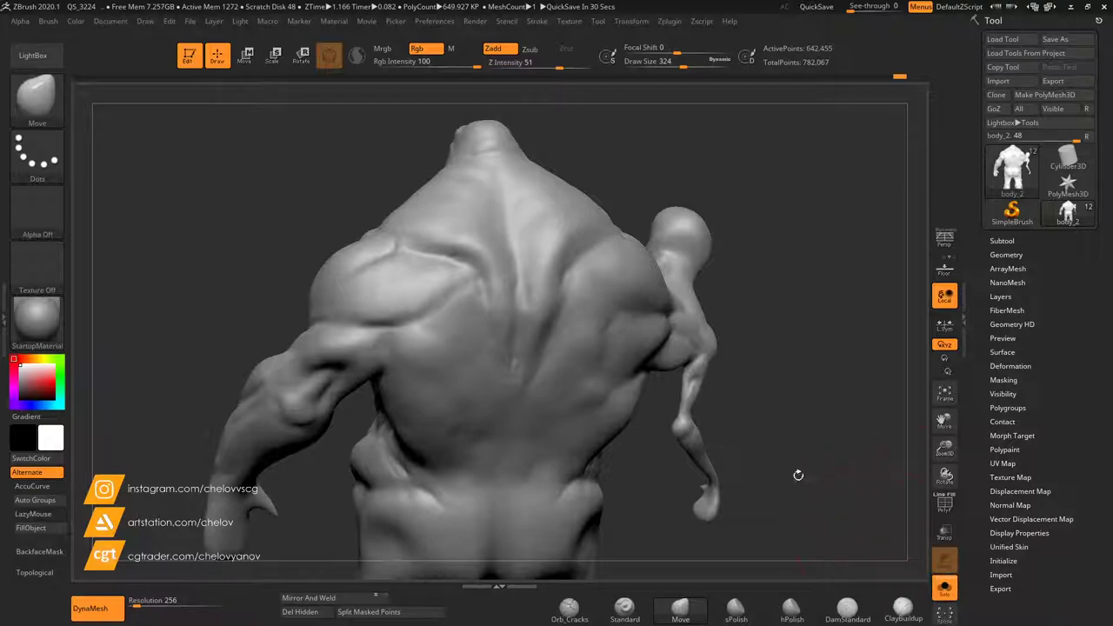
Build up the rear shoulder muscle on the large creature's free arm side with ClayBuildup at draw size 108 and smooth it.
{"action": "left_click", "coordinate": [903, 607]}
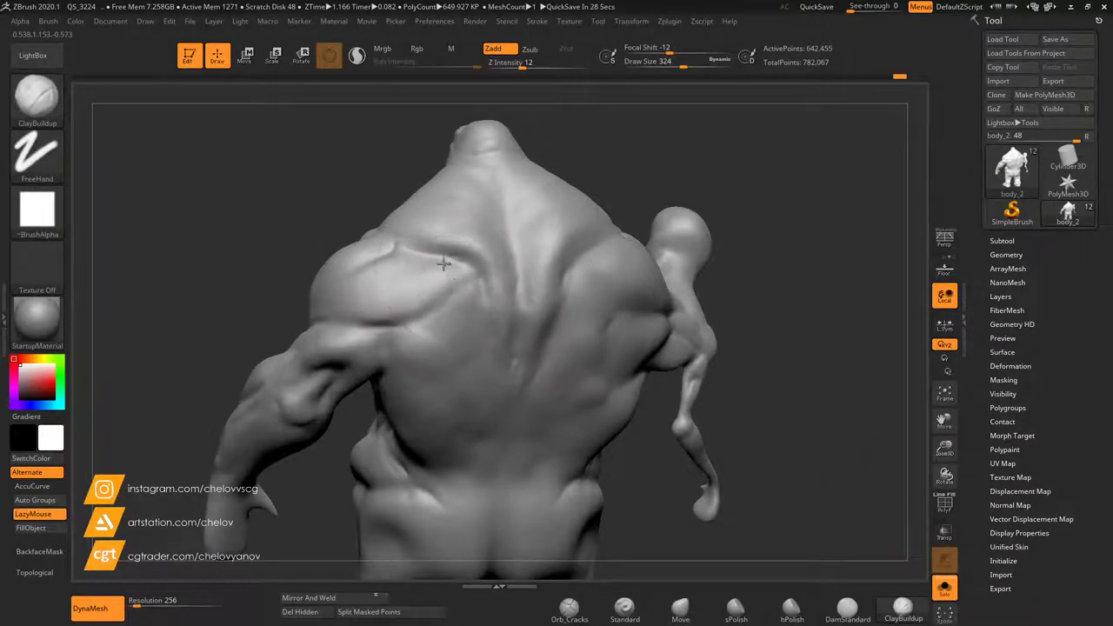
{"action": "key", "text": "ctrl+z"}
{"action": "left_click", "coordinate": [659, 65]}
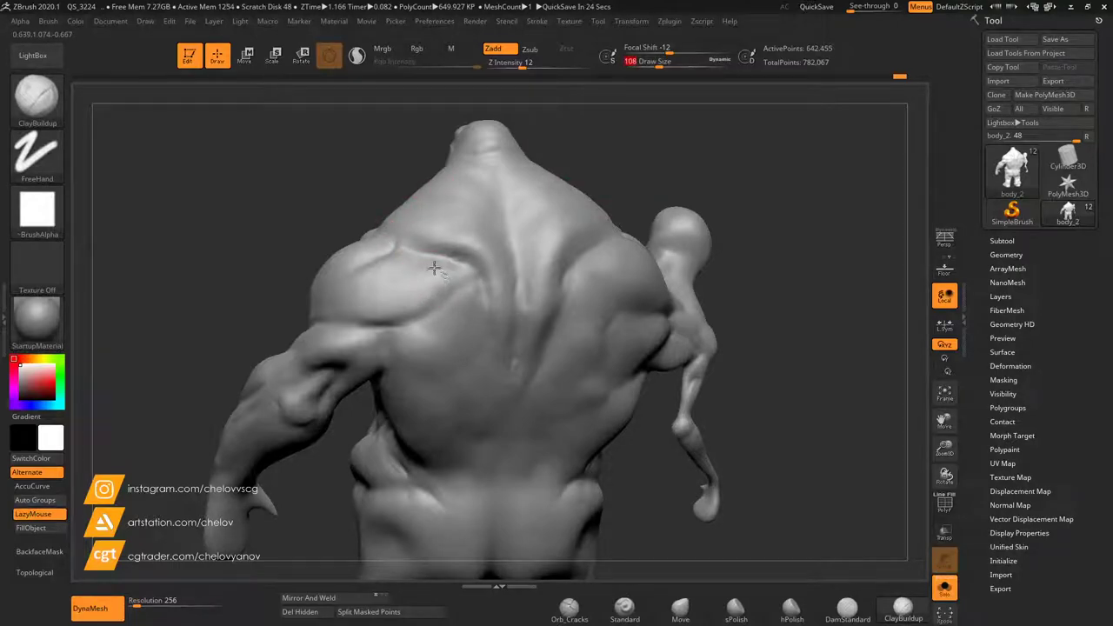
{"action": "left_click_drag", "start_coordinate": [368, 288], "coordinate": [400, 301], "text": "shift"}
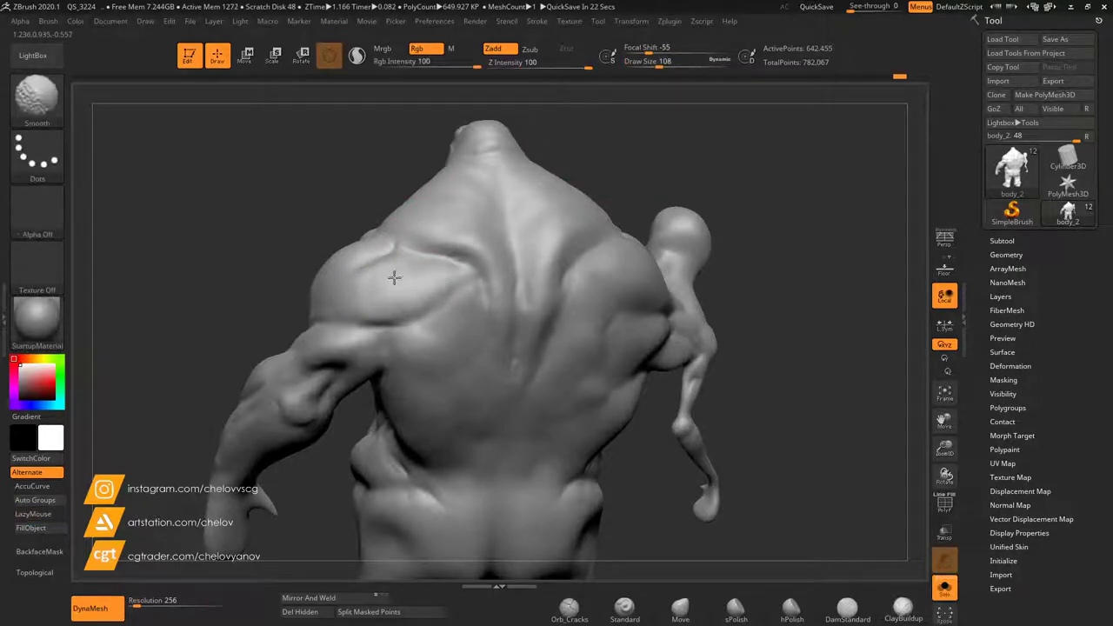
Adjust the rear shoulder and upper-arm shapes on the large creature's free arm side with the Move brush at draw size 207.
{"action": "left_click", "coordinate": [682, 611]}
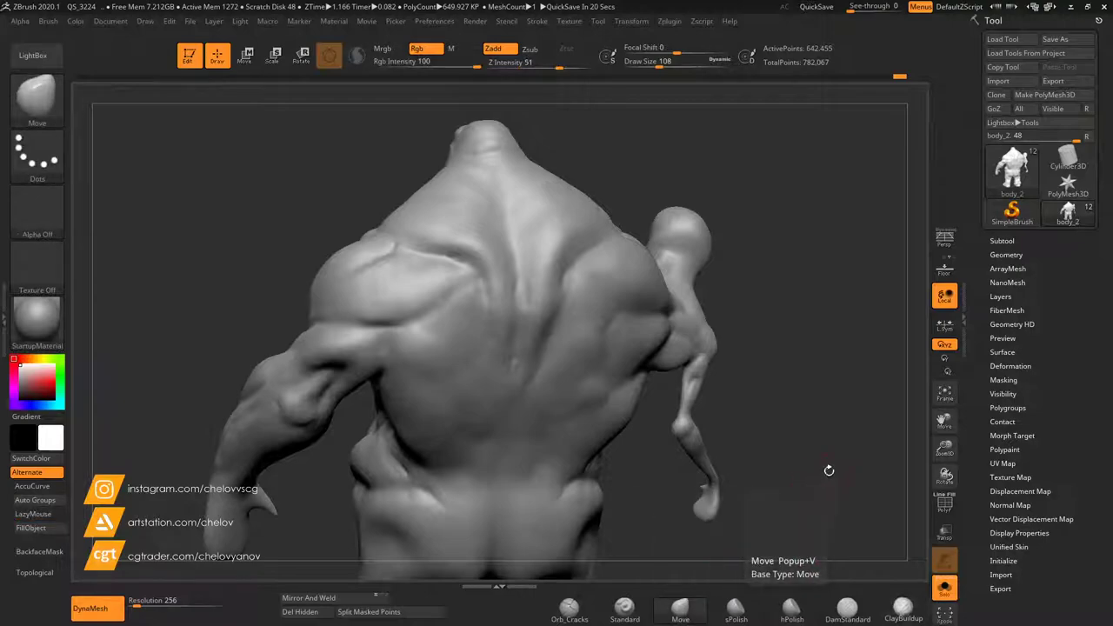
{"action": "left_click_drag", "start_coordinate": [825, 475], "coordinate": [768, 323]}
{"action": "left_click_drag", "start_coordinate": [638, 61], "coordinate": [657, 61]}
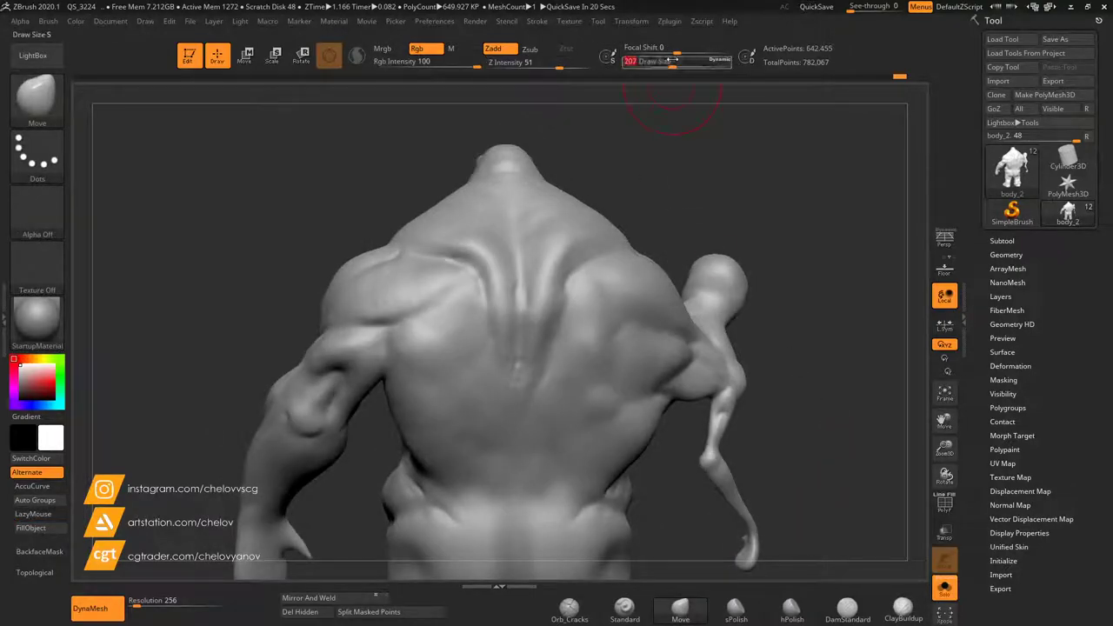
{"action": "left_click_drag", "start_coordinate": [405, 296], "coordinate": [402, 294]}
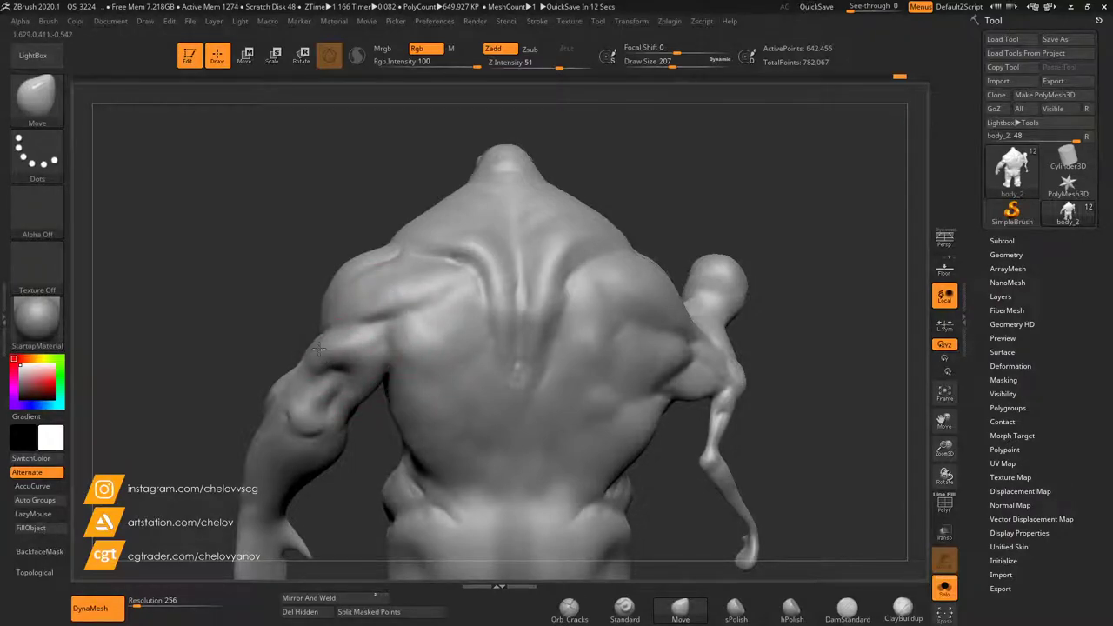
{"action": "left_click_drag", "start_coordinate": [249, 348], "coordinate": [384, 346]}
Examine the proportions of the whole isolated body from the back and other sides.
{"action": "left_click_drag", "start_coordinate": [945, 447], "coordinate": [944, 413]}
{"action": "left_click_drag", "start_coordinate": [945, 421], "coordinate": [1100, 356]}
{"action": "left_click_drag", "start_coordinate": [611, 228], "coordinate": [549, 239]}
{"action": "left_click_drag", "start_coordinate": [678, 247], "coordinate": [607, 246]}
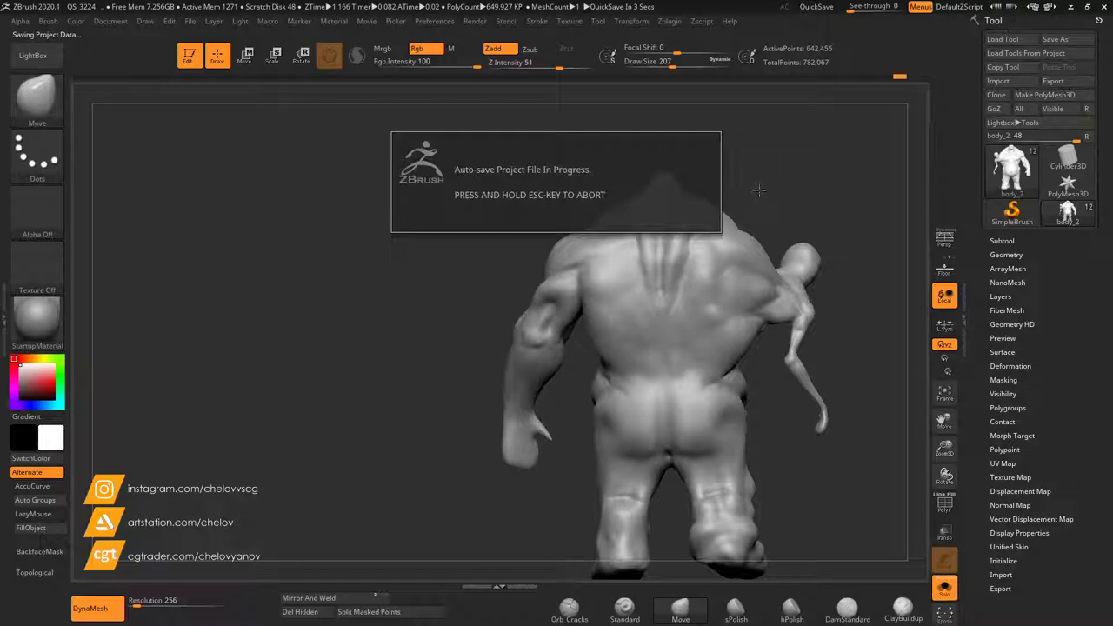
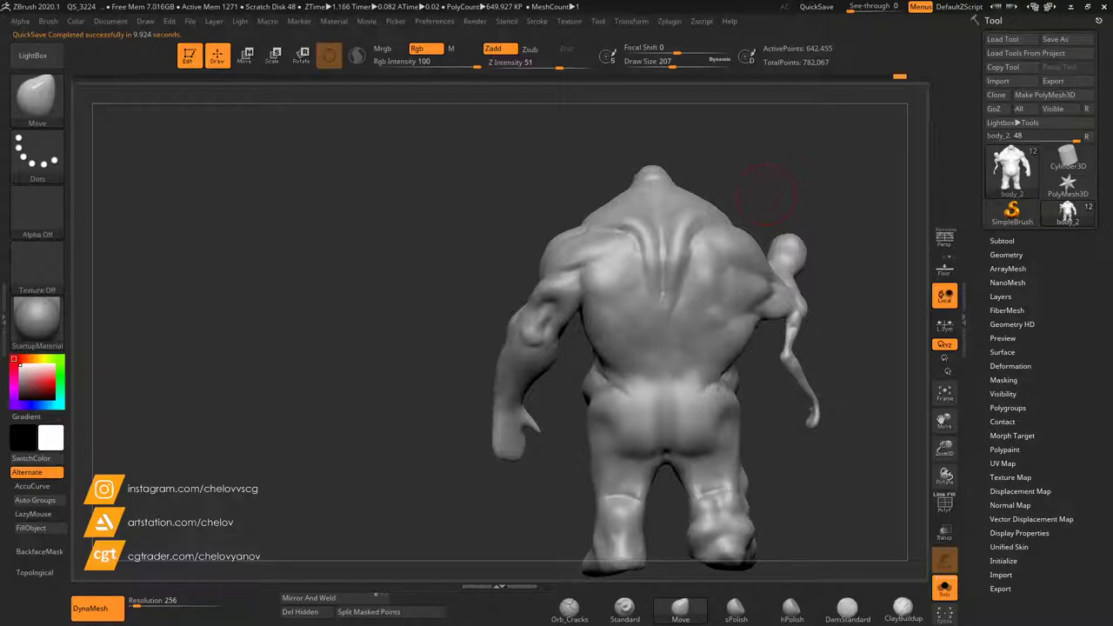
{"action": "left_click_drag", "start_coordinate": [945, 421], "coordinate": [889, 416]}
{"action": "left_click_drag", "start_coordinate": [816, 300], "coordinate": [682, 294]}
{"action": "left_click_drag", "start_coordinate": [944, 448], "coordinate": [947, 458]}
{"action": "mouse_move", "coordinate": [946, 419]}
{"action": "left_mouse_down"}
{"action": "mouse_move", "coordinate": [1059, 431]}
{"action": "mouse_move", "coordinate": [1044, 430]}
{"action": "left_mouse_up"}
{"action": "left_click_drag", "start_coordinate": [948, 448], "coordinate": [939, 419]}
Turn off Solo mode and examine the dressed figure from the front.
{"action": "left_click", "coordinate": [948, 590]}
{"action": "left_click_drag", "start_coordinate": [781, 321], "coordinate": [698, 328]}
{"action": "mouse_move", "coordinate": [698, 327]}
{"action": "right_mouse_down"}
{"action": "mouse_move", "coordinate": [659, 328]}
{"action": "mouse_move", "coordinate": [675, 327]}
{"action": "right_mouse_up"}
{"action": "mouse_move", "coordinate": [675, 327]}
{"action": "left_mouse_down"}
{"action": "mouse_move", "coordinate": [785, 330]}
{"action": "mouse_move", "coordinate": [796, 354]}
{"action": "mouse_move", "coordinate": [708, 365]}
{"action": "mouse_move", "coordinate": [728, 351]}
{"action": "mouse_move", "coordinate": [766, 353]}
{"action": "mouse_move", "coordinate": [743, 356]}
{"action": "left_mouse_up"}
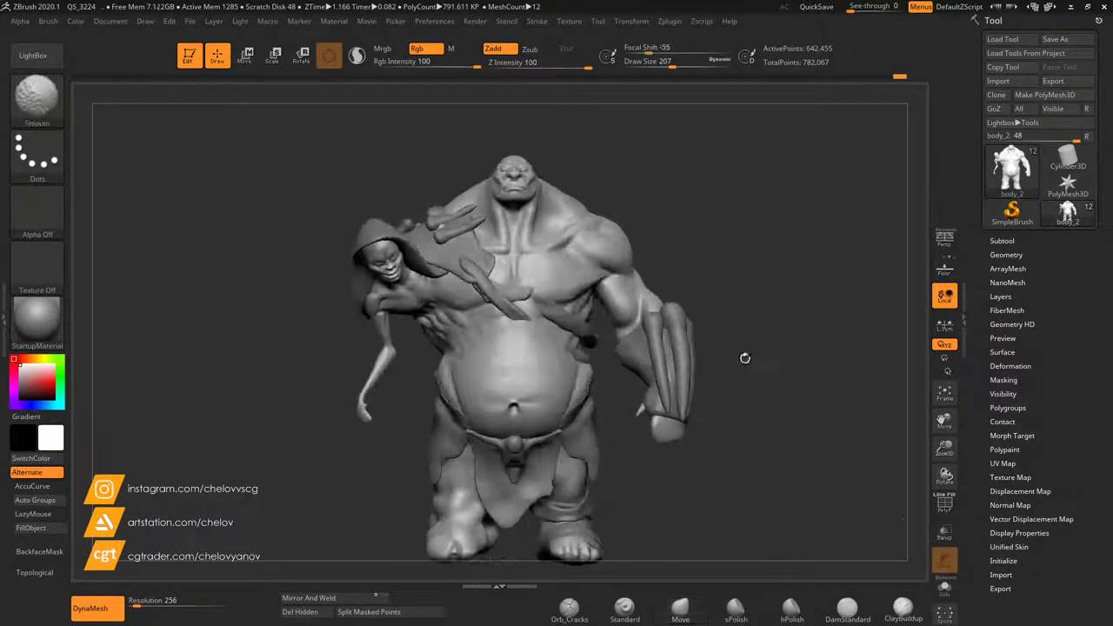
Compare the legs and waist with and without the clothing, leaving the body isolated in Solo mode.
{"action": "left_click_drag", "start_coordinate": [946, 447], "coordinate": [964, 522]}
{"action": "left_click_drag", "start_coordinate": [944, 421], "coordinate": [966, 405]}
{"action": "left_click", "coordinate": [943, 589]}
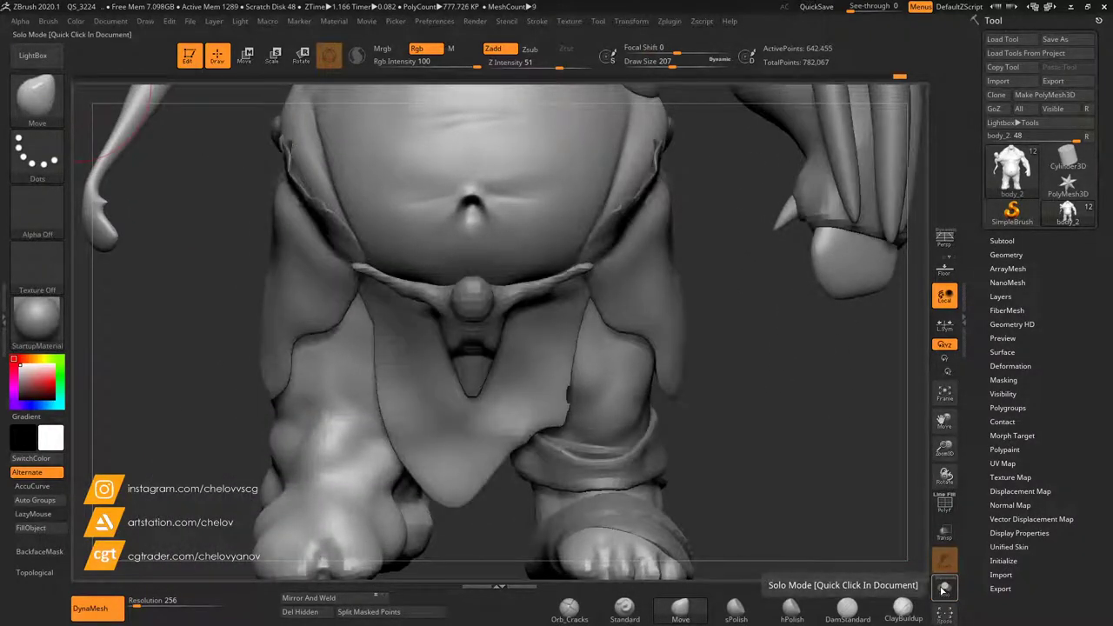
{"action": "left_click", "coordinate": [943, 589]}
Examine the legs from the front, sides and back, comparing the isolated body with the clothed figure.
{"action": "left_click_drag", "start_coordinate": [721, 397], "coordinate": [751, 405]}
{"action": "left_click_drag", "start_coordinate": [946, 448], "coordinate": [996, 397]}
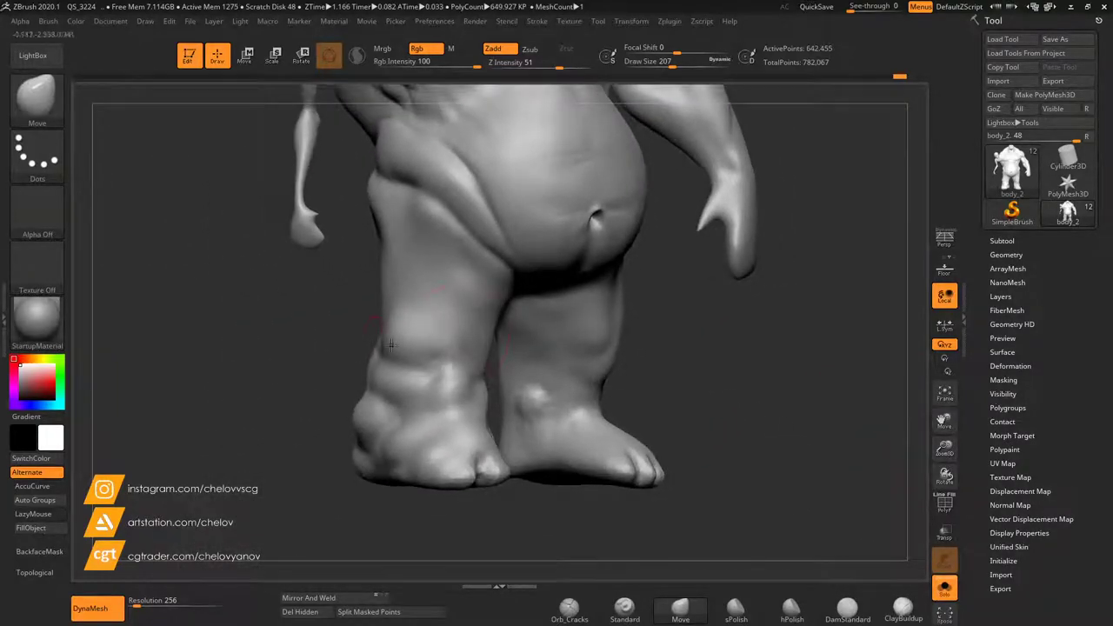
{"action": "key", "text": "shift"}
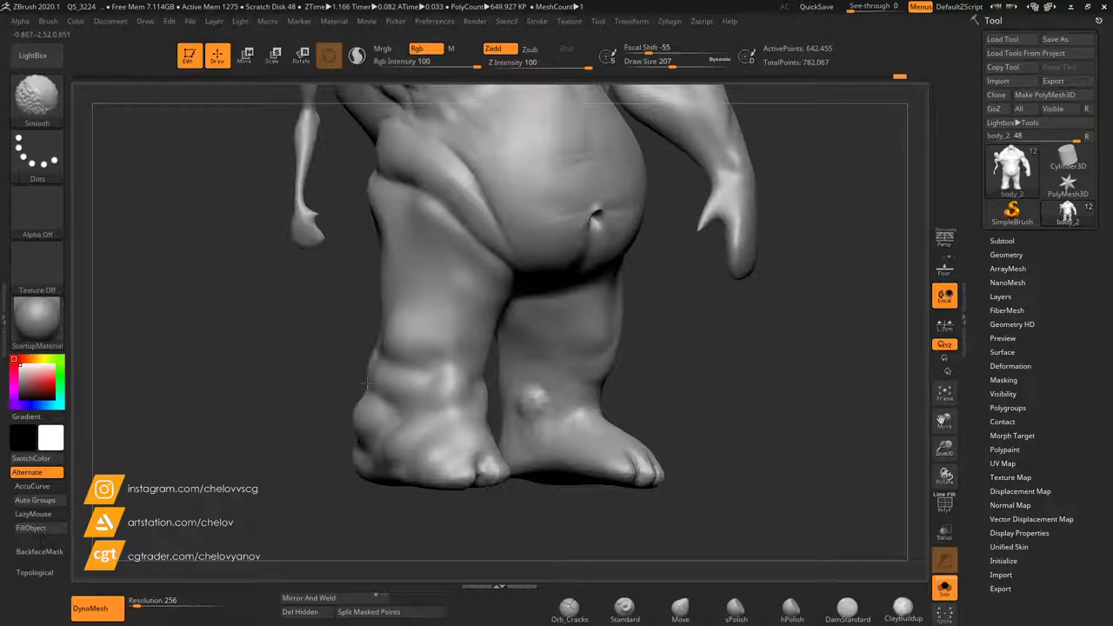
{"action": "left_click_drag", "start_coordinate": [741, 435], "coordinate": [574, 421]}
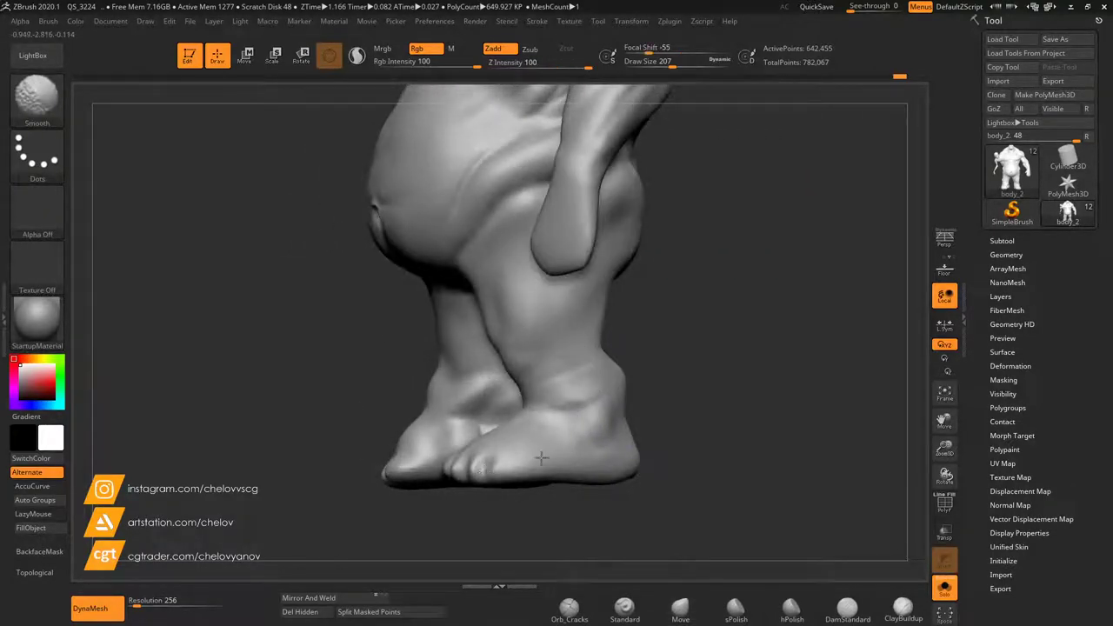
{"action": "left_click_drag", "start_coordinate": [410, 484], "coordinate": [330, 440]}
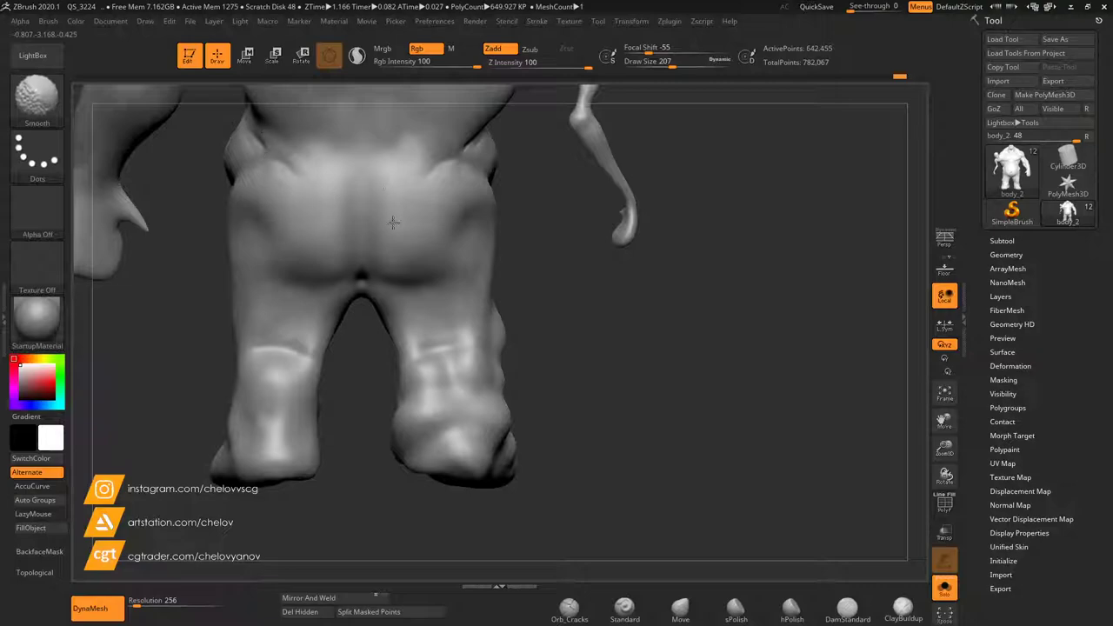
{"action": "key", "text": "shift"}
{"action": "left_click", "coordinate": [945, 587]}
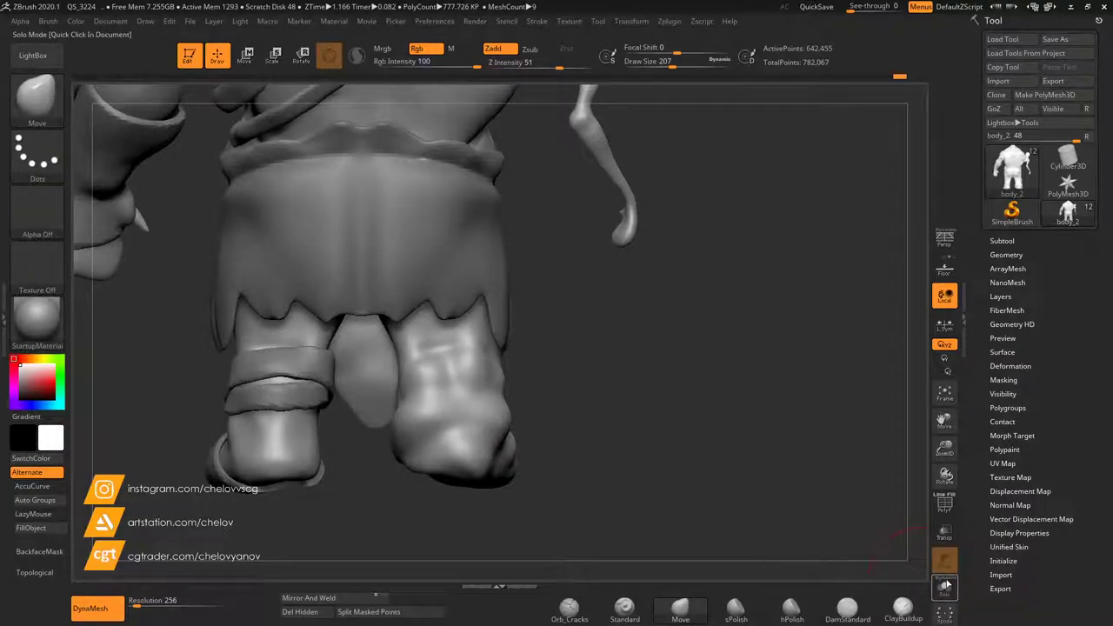
{"action": "left_click_drag", "start_coordinate": [809, 466], "coordinate": [751, 456]}
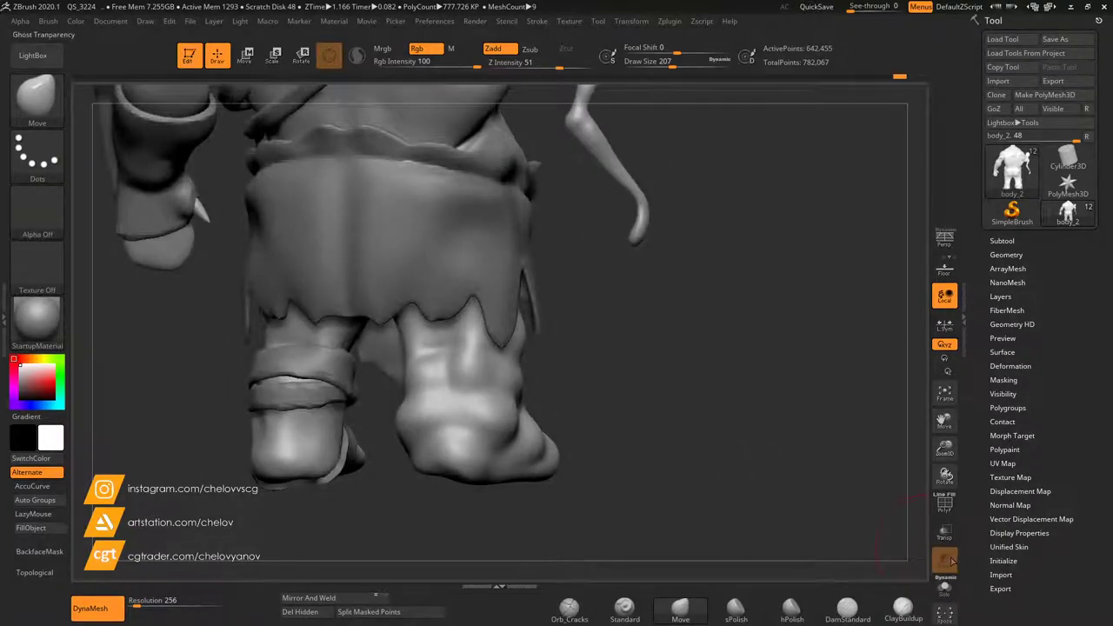
{"action": "left_click_drag", "start_coordinate": [621, 423], "coordinate": [578, 436]}
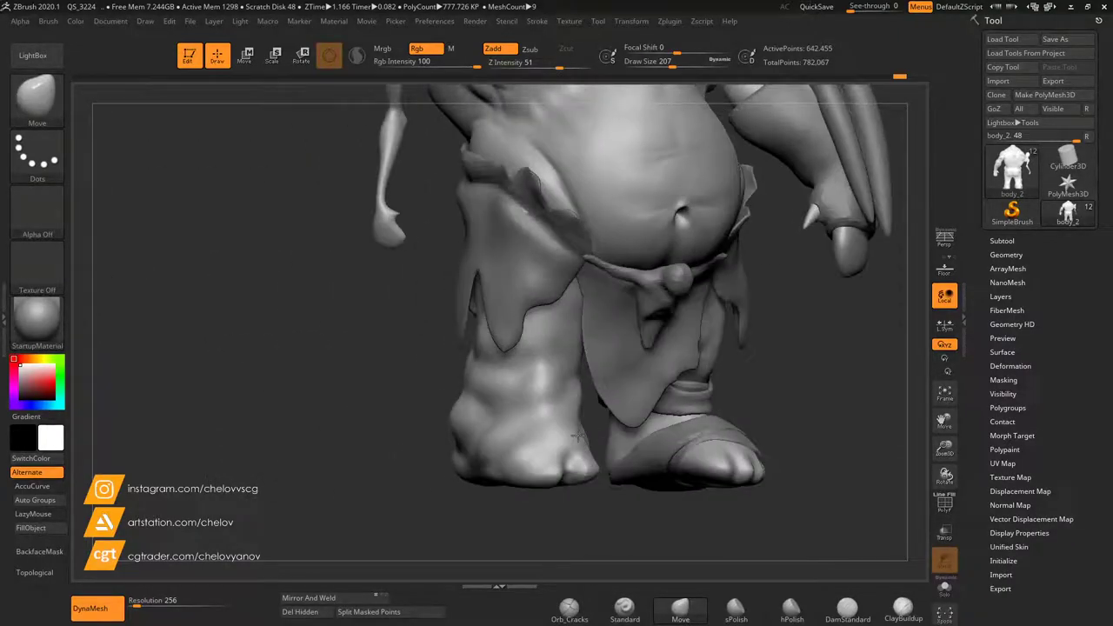
Isolate the body and build up a rounded fold on the swollen leg's outer side above the calf with ClayBuildup at draw size 132, smoothing it.
{"action": "left_click", "coordinate": [945, 588]}
{"action": "left_click_drag", "start_coordinate": [848, 377], "coordinate": [774, 334], "text": "alt"}
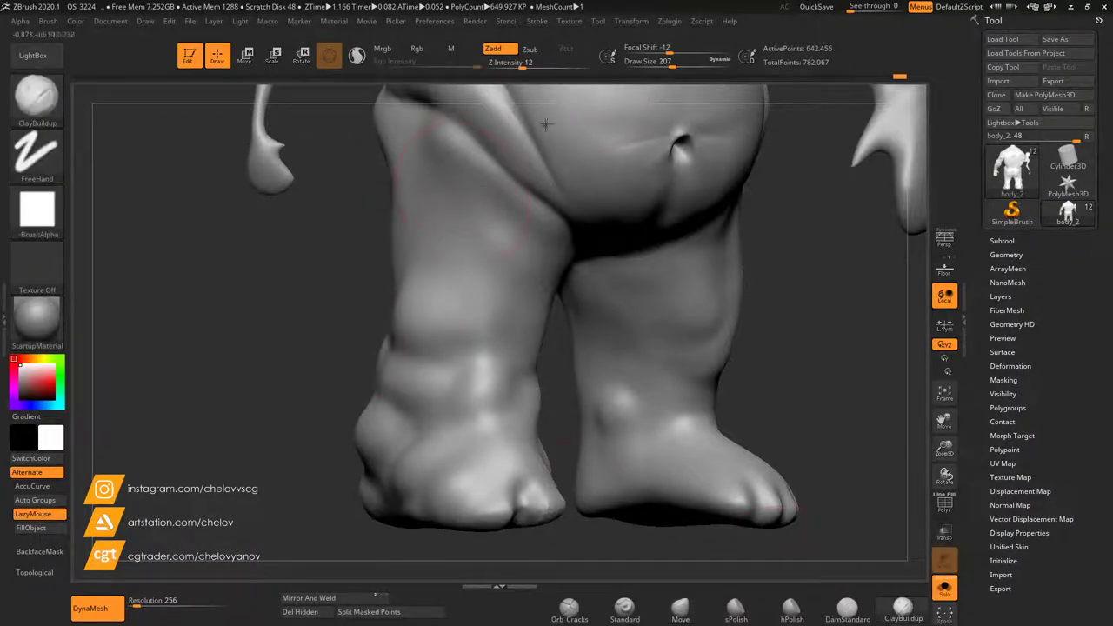
{"action": "left_click_drag", "start_coordinate": [673, 64], "coordinate": [663, 64]}
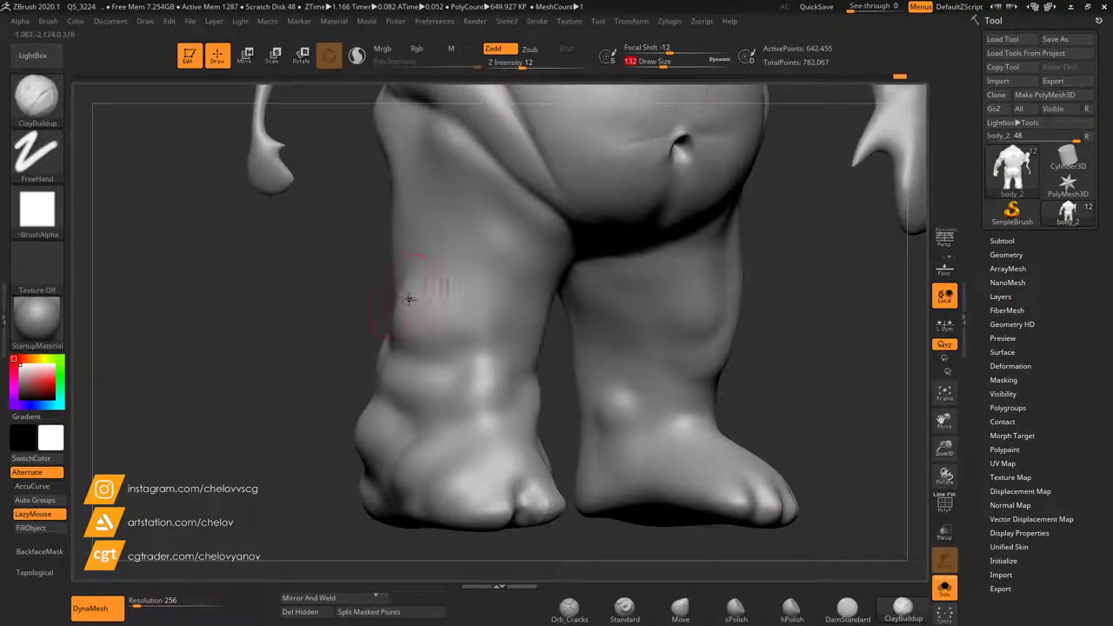
{"action": "left_click_drag", "start_coordinate": [415, 327], "coordinate": [453, 326]}
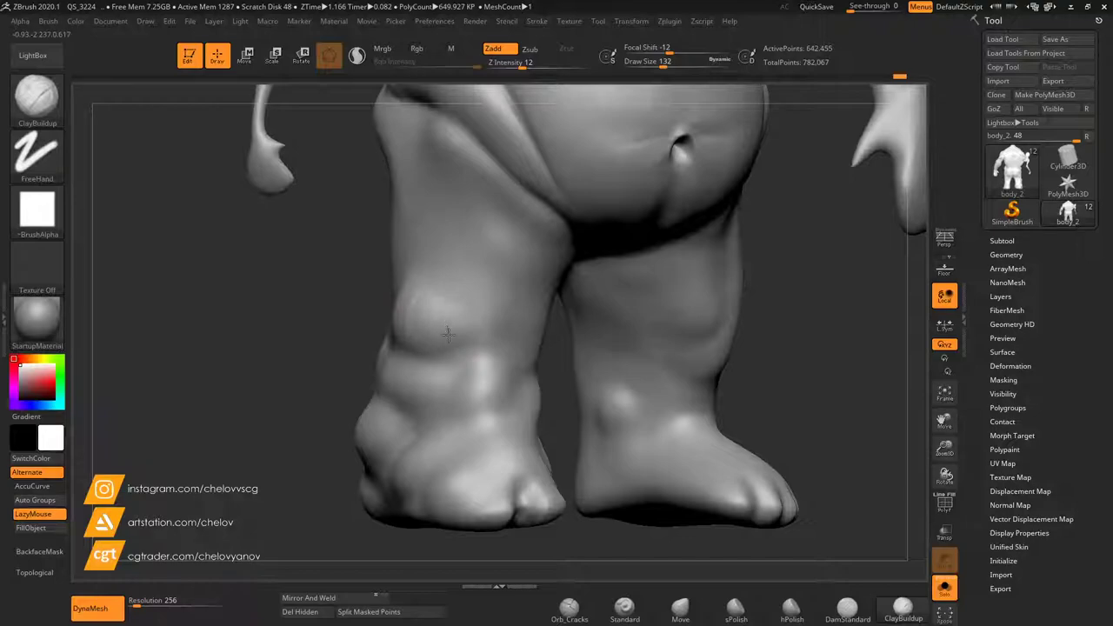
{"action": "left_click_drag", "start_coordinate": [329, 319], "coordinate": [423, 307]}
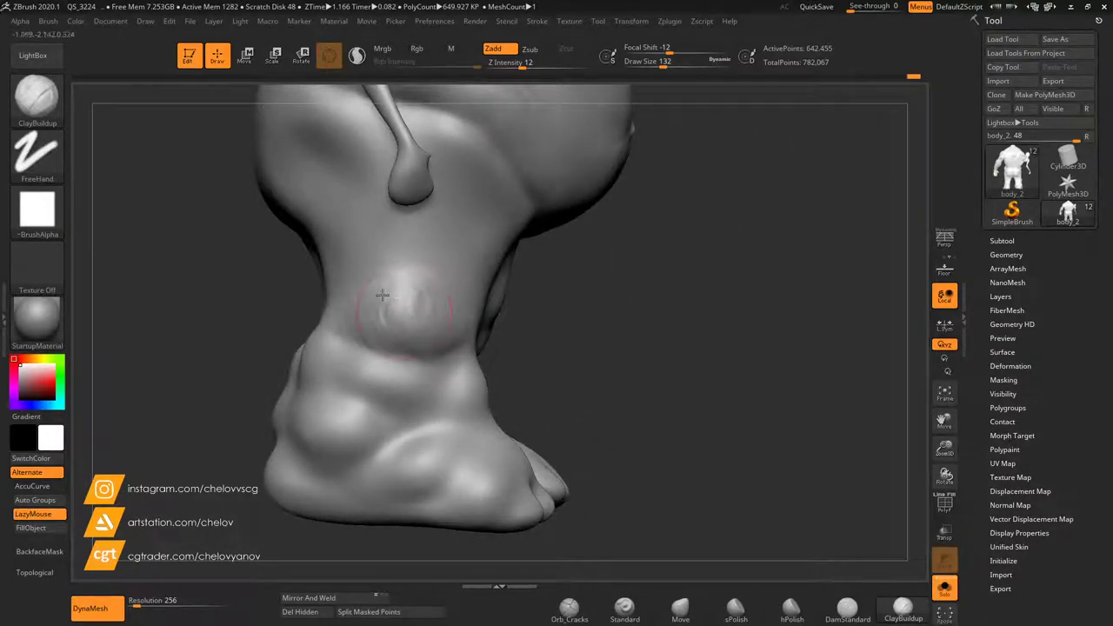
{"action": "key", "text": "shift"}
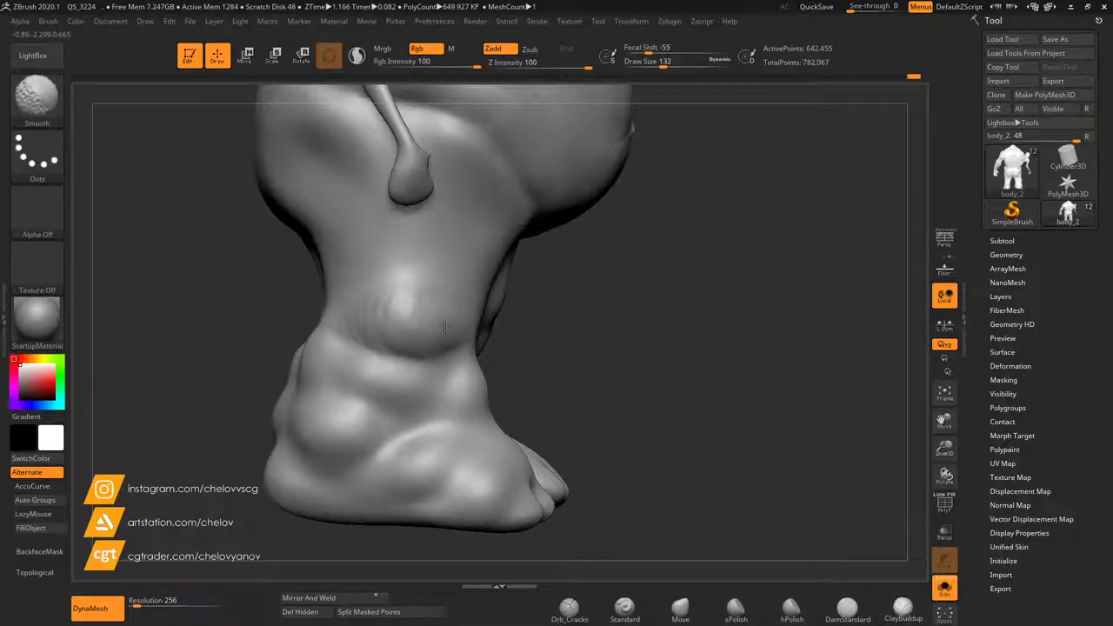
{"action": "mouse_move", "coordinate": [609, 353]}
{"action": "left_mouse_down"}
{"action": "mouse_move", "coordinate": [461, 383]}
{"action": "mouse_move", "coordinate": [501, 367]}
{"action": "mouse_move", "coordinate": [485, 370]}
{"action": "mouse_move", "coordinate": [521, 381]}
{"action": "left_mouse_up"}
Build up rounded bulges around the outer and rear calf of the swollen leg with ClayBuildup.
{"action": "left_click_drag", "start_coordinate": [326, 409], "coordinate": [387, 405]}
{"action": "mouse_move", "coordinate": [419, 395]}
{"action": "left_mouse_down"}
{"action": "mouse_move", "coordinate": [440, 383]}
{"action": "mouse_move", "coordinate": [422, 406]}
{"action": "mouse_move", "coordinate": [411, 374]}
{"action": "mouse_move", "coordinate": [395, 394]}
{"action": "mouse_move", "coordinate": [359, 352]}
{"action": "left_mouse_up"}
{"action": "mouse_move", "coordinate": [235, 365]}
{"action": "left_mouse_down"}
{"action": "mouse_move", "coordinate": [314, 367]}
{"action": "mouse_move", "coordinate": [324, 352]}
{"action": "left_mouse_up"}
{"action": "left_click_drag", "start_coordinate": [475, 381], "coordinate": [556, 380]}
{"action": "mouse_move", "coordinate": [294, 351]}
{"action": "left_mouse_down"}
{"action": "mouse_move", "coordinate": [287, 339]}
{"action": "mouse_move", "coordinate": [295, 364]}
{"action": "left_mouse_up"}
{"action": "mouse_move", "coordinate": [502, 380]}
{"action": "left_mouse_down", "text": "ctrl"}
{"action": "mouse_move", "coordinate": [577, 390]}
{"action": "mouse_move", "coordinate": [692, 380]}
{"action": "left_mouse_up", "text": "ctrl"}
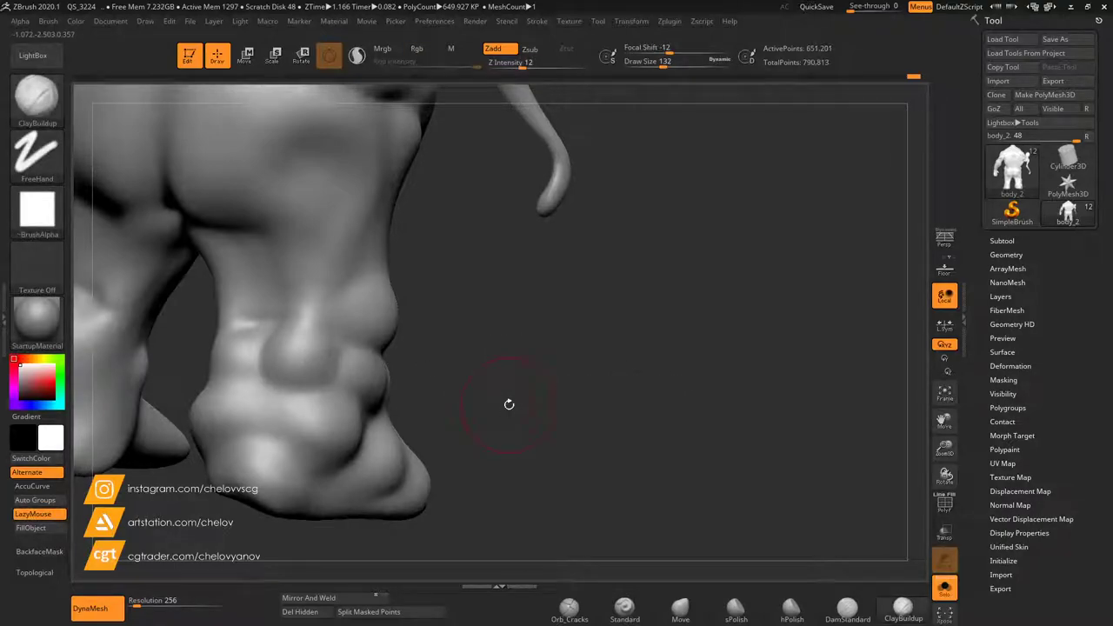
{"action": "key", "text": "ctrl+z"}
Add and smooth bulging folds on the back of the swollen leg's calf and ankle, above the heel.
{"action": "mouse_move", "coordinate": [548, 372]}
{"action": "left_mouse_down"}
{"action": "mouse_move", "coordinate": [514, 398]}
{"action": "mouse_move", "coordinate": [656, 382]}
{"action": "mouse_move", "coordinate": [698, 361]}
{"action": "left_mouse_up"}
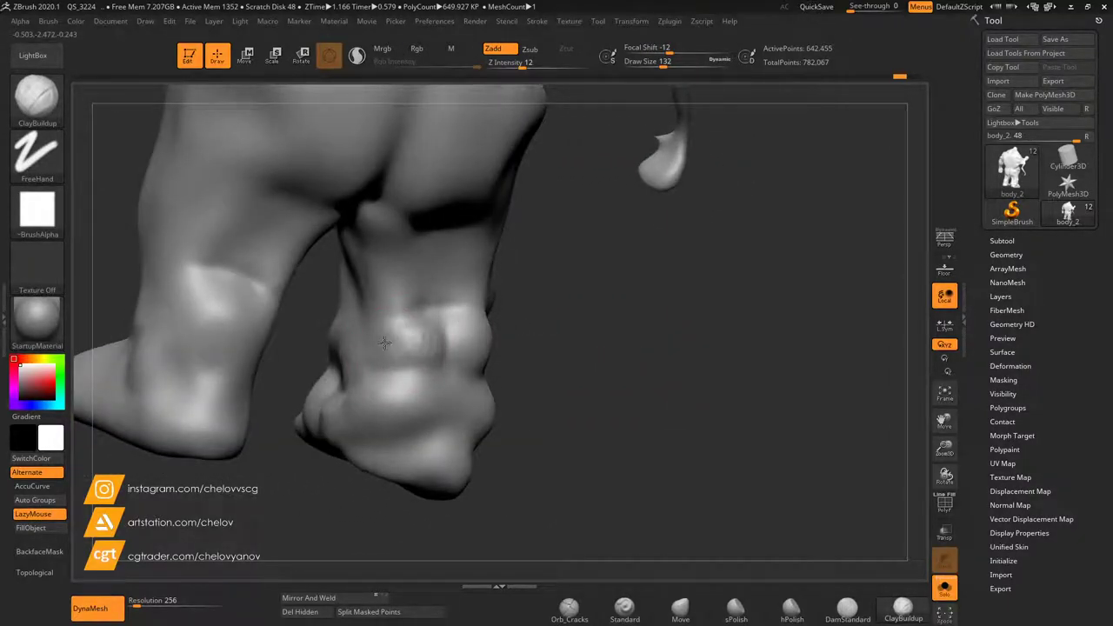
{"action": "mouse_move", "coordinate": [405, 337]}
{"action": "left_mouse_down"}
{"action": "mouse_move", "coordinate": [419, 344]}
{"action": "mouse_move", "coordinate": [407, 333]}
{"action": "left_mouse_up"}
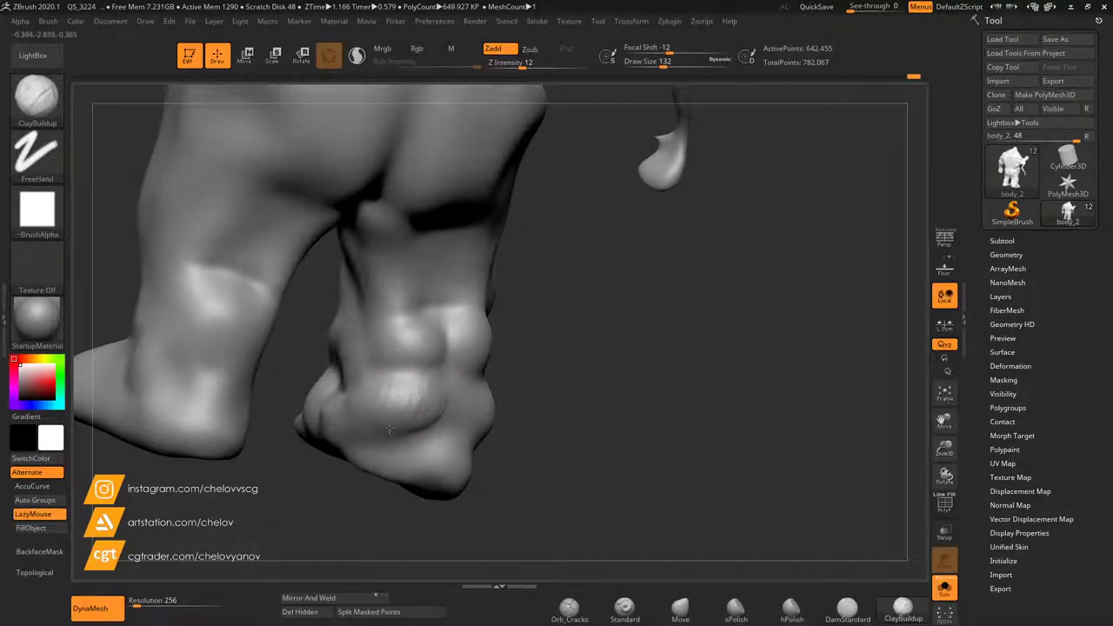
{"action": "left_click_drag", "start_coordinate": [353, 402], "coordinate": [356, 395]}
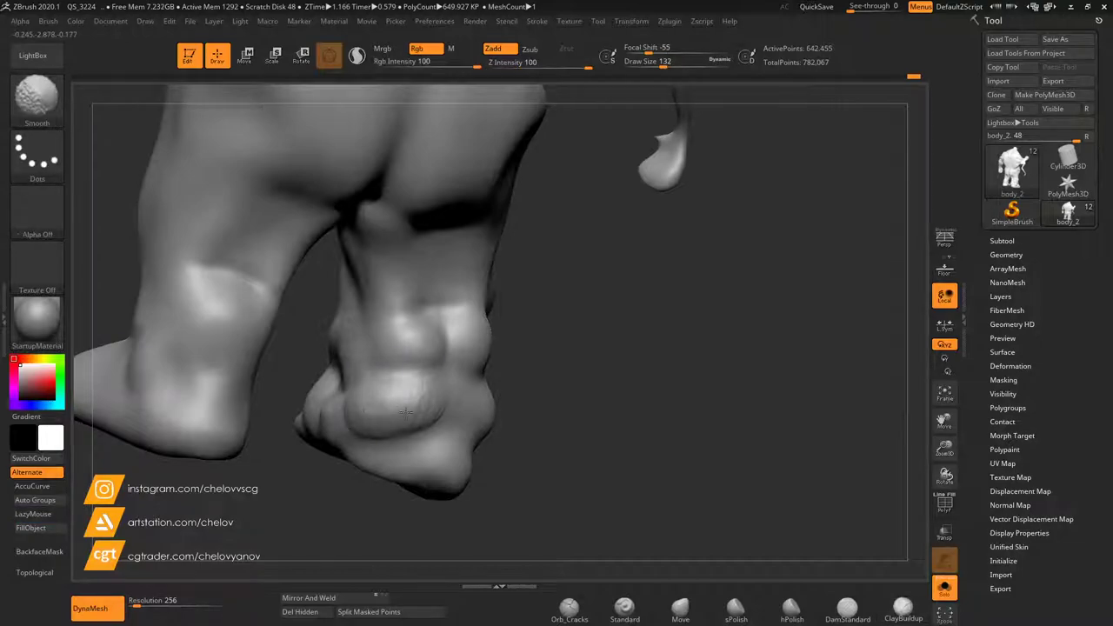
{"action": "mouse_move", "coordinate": [574, 405]}
{"action": "left_mouse_down"}
{"action": "mouse_move", "coordinate": [505, 397]}
{"action": "mouse_move", "coordinate": [458, 418]}
{"action": "left_mouse_up"}
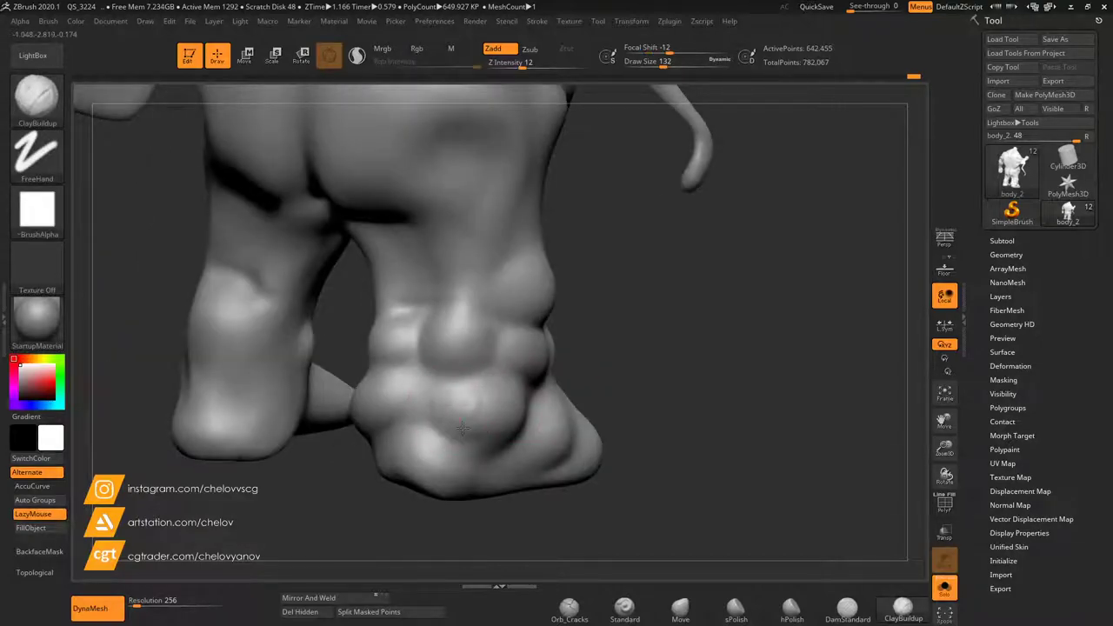
{"action": "left_click_drag", "start_coordinate": [630, 376], "coordinate": [571, 365]}
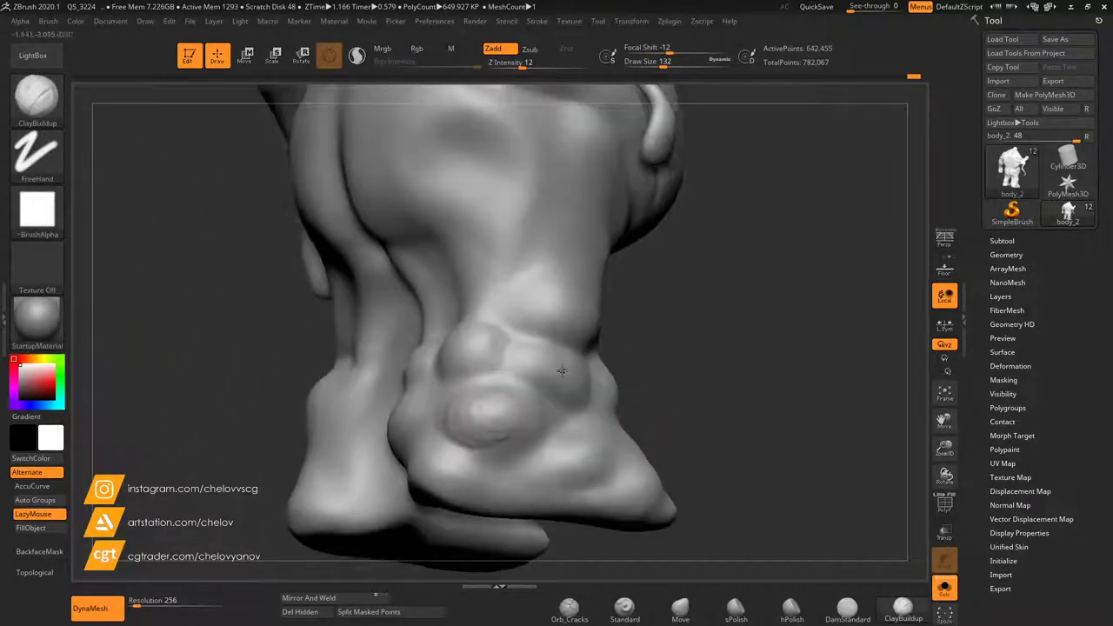
{"action": "left_click_drag", "start_coordinate": [540, 408], "coordinate": [499, 433]}
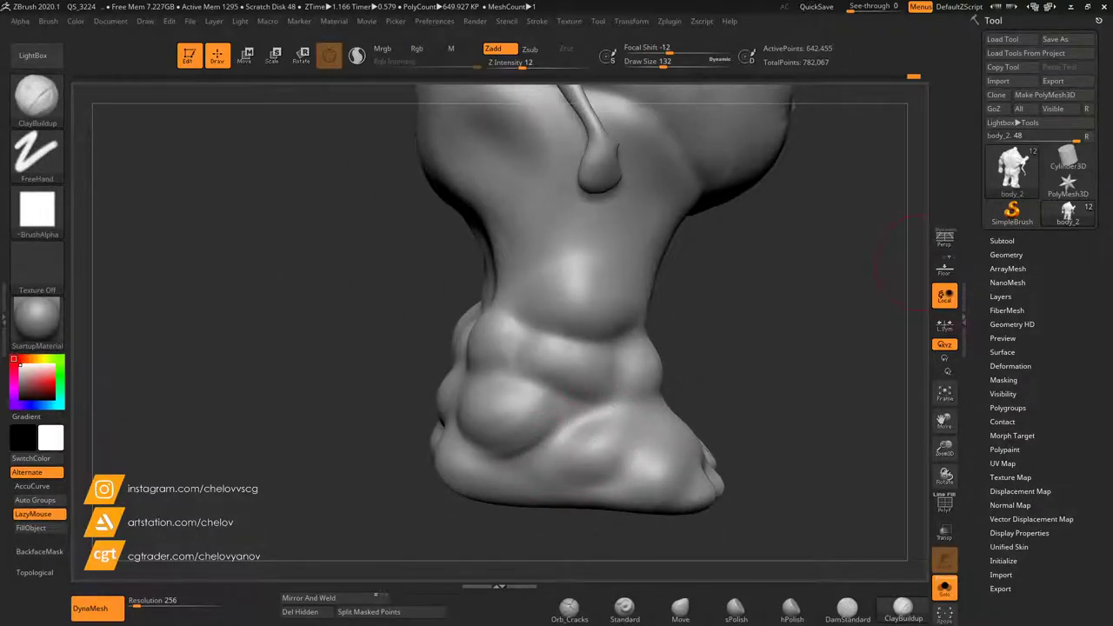
Build up the swollen foot's outer side with ClayBuildup to define its bulges below the ankle folds.
{"action": "left_click_drag", "start_coordinate": [920, 263], "coordinate": [946, 261]}
{"action": "left_click_drag", "start_coordinate": [600, 410], "coordinate": [545, 454]}
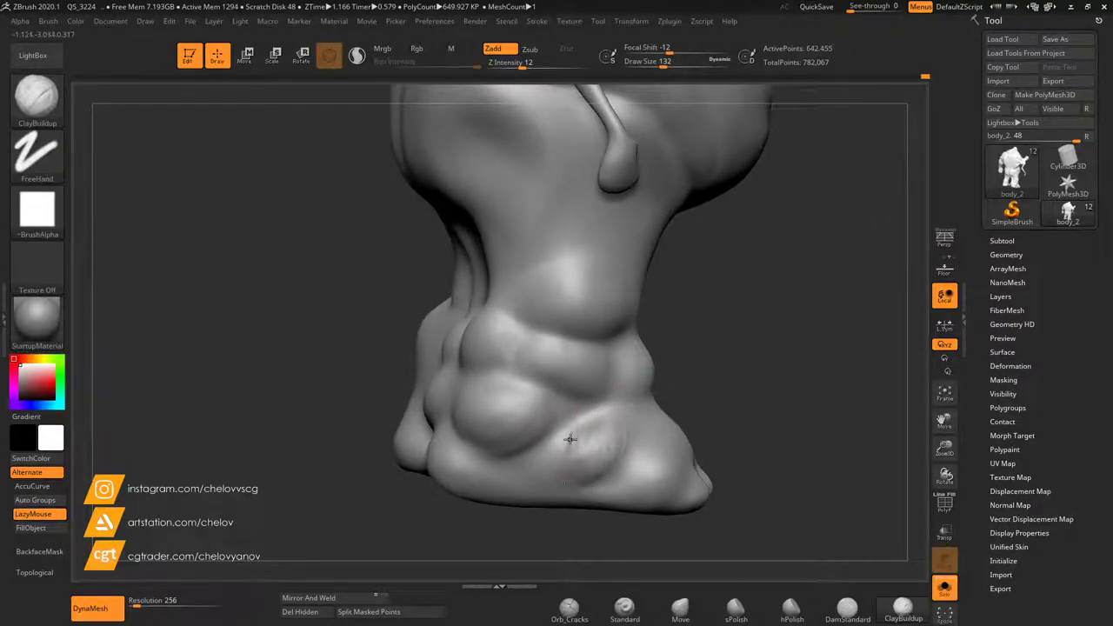
{"action": "mouse_move", "coordinate": [586, 459]}
{"action": "left_mouse_down"}
{"action": "mouse_move", "coordinate": [612, 457]}
{"action": "mouse_move", "coordinate": [571, 442]}
{"action": "left_mouse_up"}
{"action": "left_click_drag", "start_coordinate": [787, 389], "coordinate": [670, 418]}
{"action": "mouse_move", "coordinate": [654, 458]}
{"action": "left_mouse_down"}
{"action": "mouse_move", "coordinate": [651, 473]}
{"action": "mouse_move", "coordinate": [663, 474]}
{"action": "mouse_move", "coordinate": [630, 463]}
{"action": "left_mouse_up"}
Build up bulges on the instep and front inner ankle of the swollen foot, smoothing the ankle form.
{"action": "left_click_drag", "start_coordinate": [779, 440], "coordinate": [746, 511]}
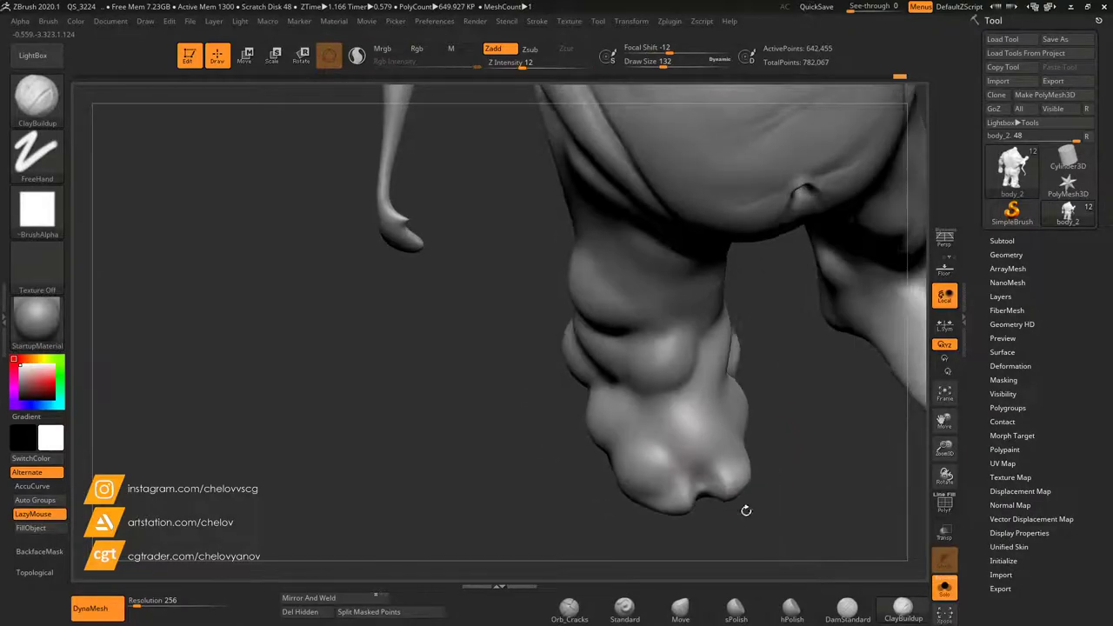
{"action": "mouse_move", "coordinate": [674, 425]}
{"action": "left_mouse_down"}
{"action": "mouse_move", "coordinate": [686, 457]}
{"action": "mouse_move", "coordinate": [686, 415]}
{"action": "mouse_move", "coordinate": [656, 450]}
{"action": "mouse_move", "coordinate": [684, 405]}
{"action": "mouse_move", "coordinate": [697, 434]}
{"action": "left_mouse_up"}
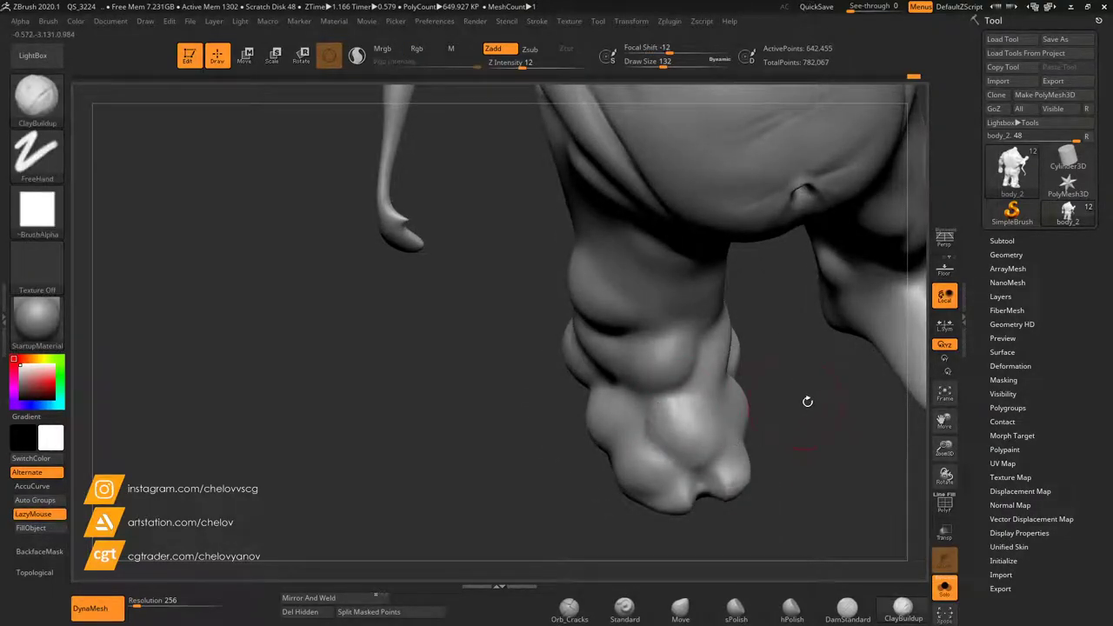
{"action": "left_click_drag", "start_coordinate": [804, 398], "coordinate": [773, 389]}
{"action": "left_click_drag", "start_coordinate": [750, 310], "coordinate": [711, 387]}
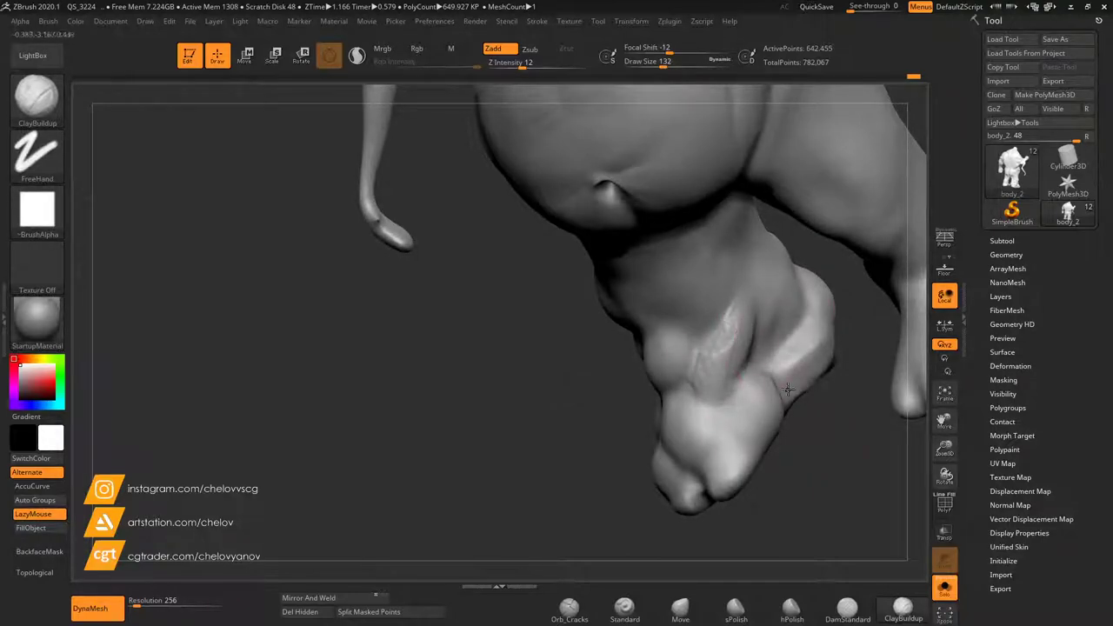
{"action": "left_click_drag", "start_coordinate": [804, 402], "coordinate": [732, 345]}
{"action": "mouse_move", "coordinate": [665, 424]}
{"action": "left_mouse_down"}
{"action": "mouse_move", "coordinate": [644, 428]}
{"action": "mouse_move", "coordinate": [666, 398]}
{"action": "left_mouse_up"}
{"action": "mouse_move", "coordinate": [744, 351]}
{"action": "left_mouse_down"}
{"action": "mouse_move", "coordinate": [753, 347]}
{"action": "mouse_move", "coordinate": [744, 346]}
{"action": "left_mouse_up"}
{"action": "mouse_move", "coordinate": [639, 418]}
{"action": "left_mouse_down"}
{"action": "mouse_move", "coordinate": [698, 409]}
{"action": "mouse_move", "coordinate": [734, 366]}
{"action": "left_mouse_up"}
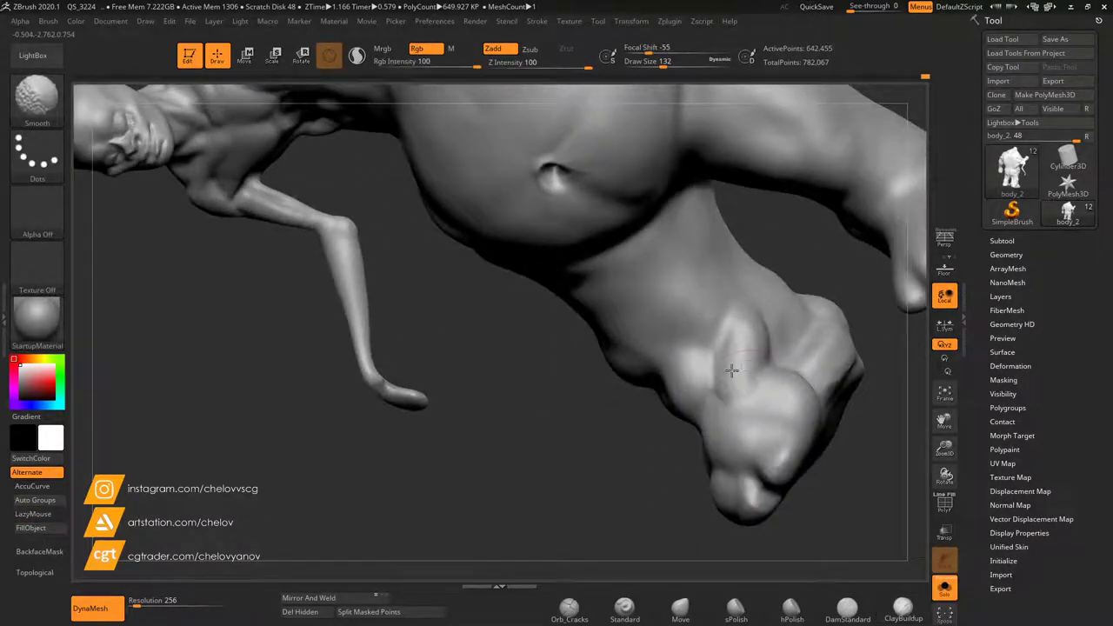
Shape rounded, lumpy toes on the front of the swollen foot with ClayBuildup and soften the surface around them.
{"action": "left_click_drag", "start_coordinate": [859, 440], "coordinate": [818, 445]}
{"action": "mouse_move", "coordinate": [774, 384]}
{"action": "left_mouse_down"}
{"action": "mouse_move", "coordinate": [801, 419]}
{"action": "mouse_move", "coordinate": [795, 376]}
{"action": "mouse_move", "coordinate": [785, 393]}
{"action": "mouse_move", "coordinate": [781, 382]}
{"action": "left_mouse_up"}
{"action": "left_click_drag", "start_coordinate": [784, 396], "coordinate": [792, 392], "text": "shift"}
{"action": "left_click_drag", "start_coordinate": [843, 448], "coordinate": [793, 475]}
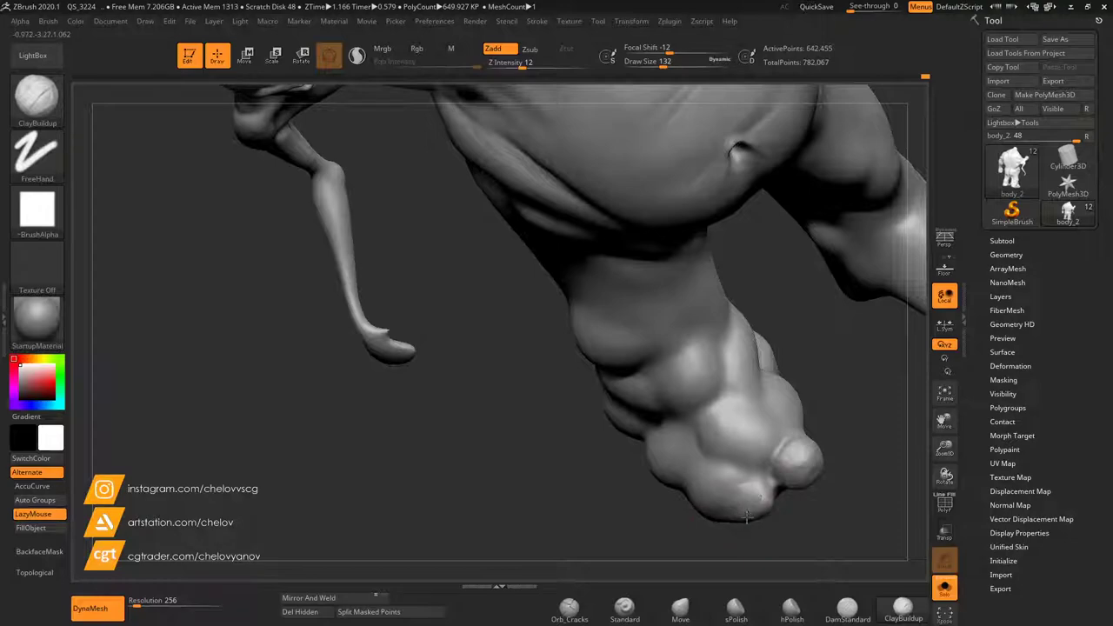
{"action": "left_click_drag", "start_coordinate": [739, 522], "coordinate": [767, 500]}
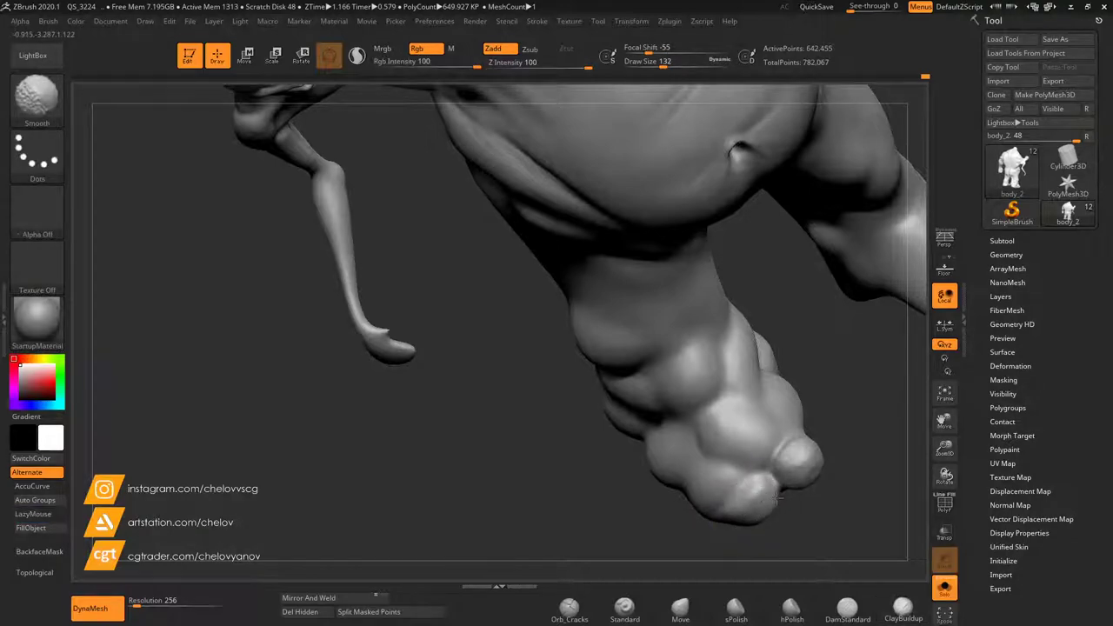
{"action": "left_click_drag", "start_coordinate": [849, 423], "coordinate": [846, 381]}
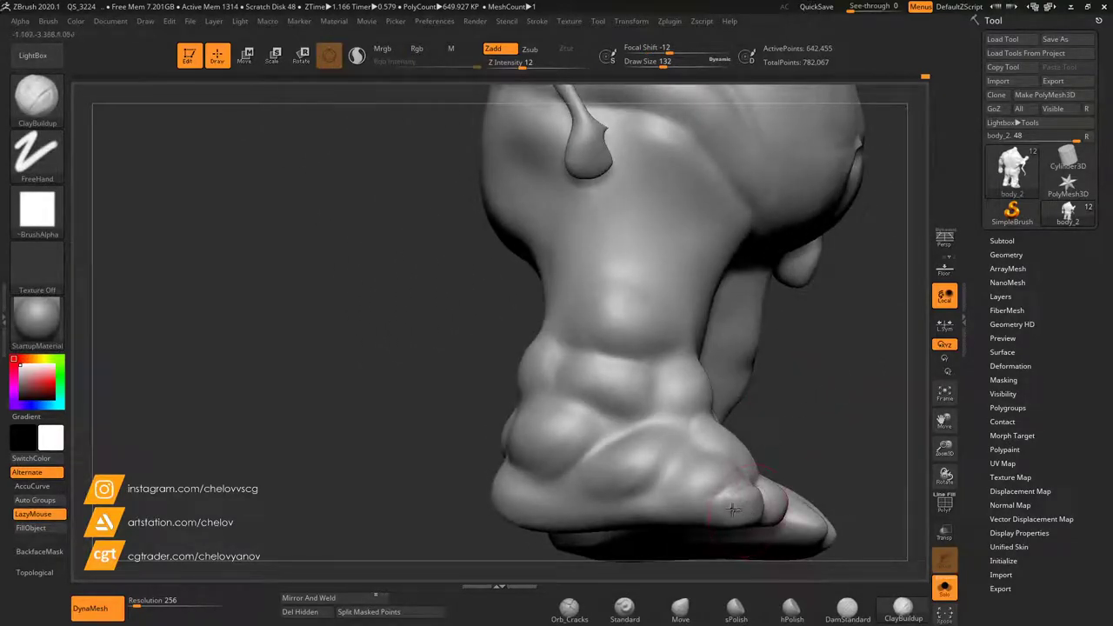
Build up the swollen foot's heel and the fold directly above it with ClayBuildup, smoothing the strokes.
{"action": "mouse_move", "coordinate": [779, 451]}
{"action": "left_mouse_down"}
{"action": "mouse_move", "coordinate": [661, 429]}
{"action": "mouse_move", "coordinate": [418, 522]}
{"action": "mouse_move", "coordinate": [541, 517]}
{"action": "mouse_move", "coordinate": [510, 472]}
{"action": "left_mouse_up"}
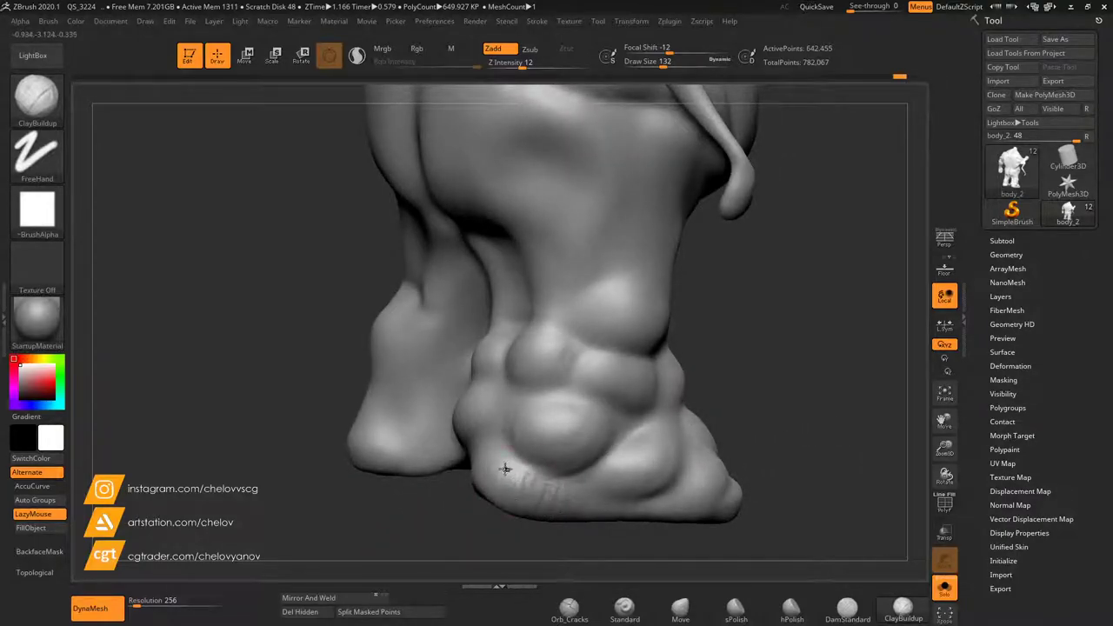
{"action": "left_click_drag", "start_coordinate": [459, 526], "coordinate": [557, 513]}
{"action": "mouse_move", "coordinate": [500, 474]}
{"action": "left_mouse_down"}
{"action": "mouse_move", "coordinate": [439, 463]}
{"action": "mouse_move", "coordinate": [475, 459]}
{"action": "mouse_move", "coordinate": [480, 472]}
{"action": "left_mouse_up"}
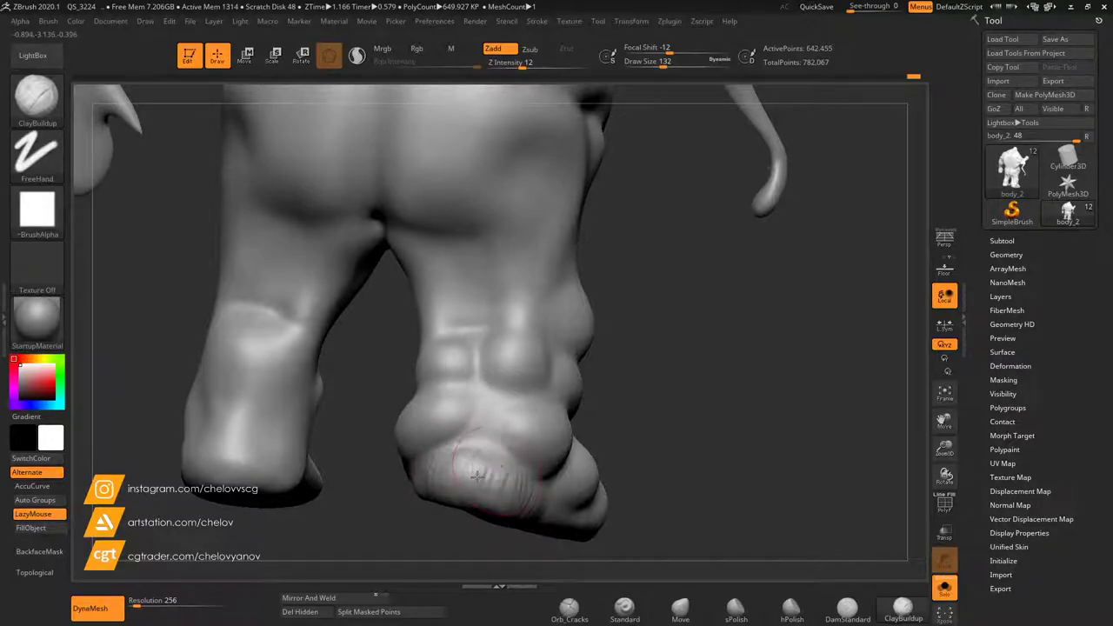
{"action": "key", "text": "shift"}
{"action": "mouse_move", "coordinate": [692, 456]}
{"action": "left_mouse_down"}
{"action": "mouse_move", "coordinate": [623, 432]}
{"action": "mouse_move", "coordinate": [674, 442]}
{"action": "left_mouse_up"}
{"action": "mouse_move", "coordinate": [477, 415]}
{"action": "left_mouse_down"}
{"action": "mouse_move", "coordinate": [492, 416]}
{"action": "mouse_move", "coordinate": [481, 426]}
{"action": "left_mouse_up"}
{"action": "key", "text": "shift"}
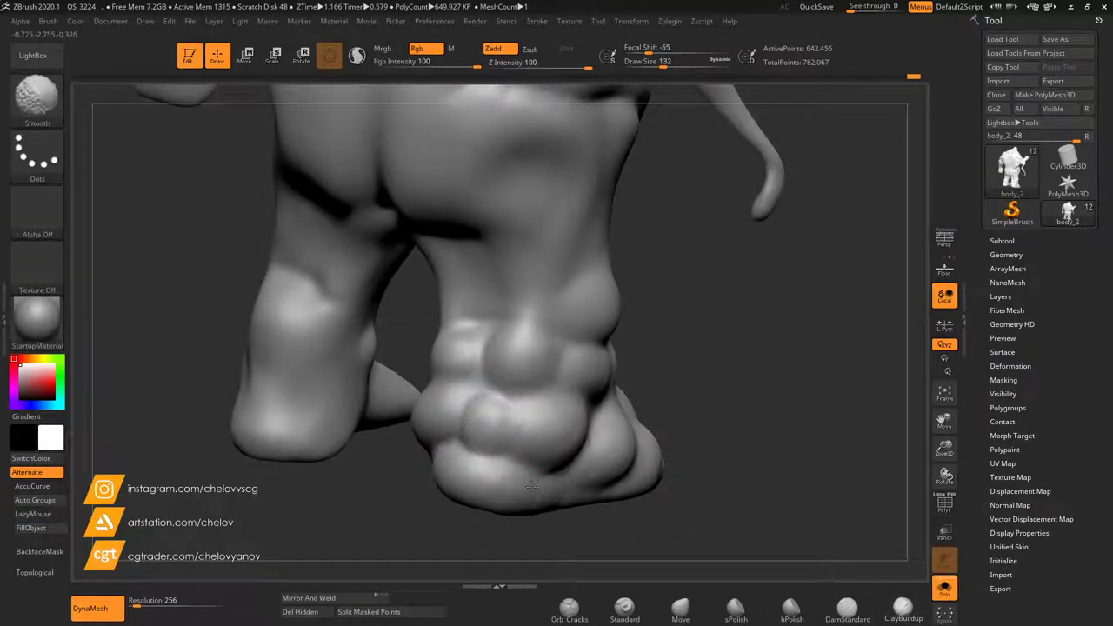
Build up and smooth the folds along the inner heel and inner side of the swollen foot, working down toward the sole.
{"action": "left_click_drag", "start_coordinate": [701, 458], "coordinate": [554, 367]}
{"action": "mouse_move", "coordinate": [393, 407]}
{"action": "left_mouse_down"}
{"action": "mouse_move", "coordinate": [476, 432]}
{"action": "mouse_move", "coordinate": [506, 454]}
{"action": "left_mouse_up"}
{"action": "mouse_move", "coordinate": [446, 475]}
{"action": "left_mouse_down"}
{"action": "mouse_move", "coordinate": [427, 492]}
{"action": "mouse_move", "coordinate": [439, 480]}
{"action": "left_mouse_up"}
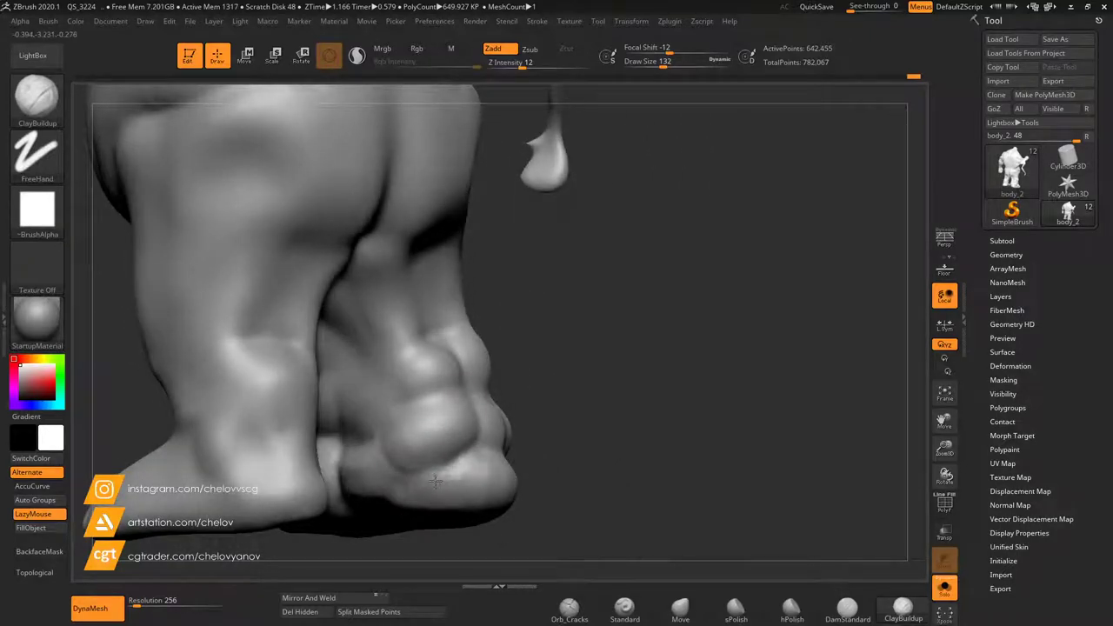
{"action": "key", "text": "shift"}
{"action": "left_click_drag", "start_coordinate": [564, 464], "coordinate": [665, 470]}
{"action": "left_click_drag", "start_coordinate": [547, 532], "coordinate": [525, 469]}
{"action": "key", "text": "shift"}
{"action": "left_click_drag", "start_coordinate": [447, 399], "coordinate": [457, 420], "text": "shift"}
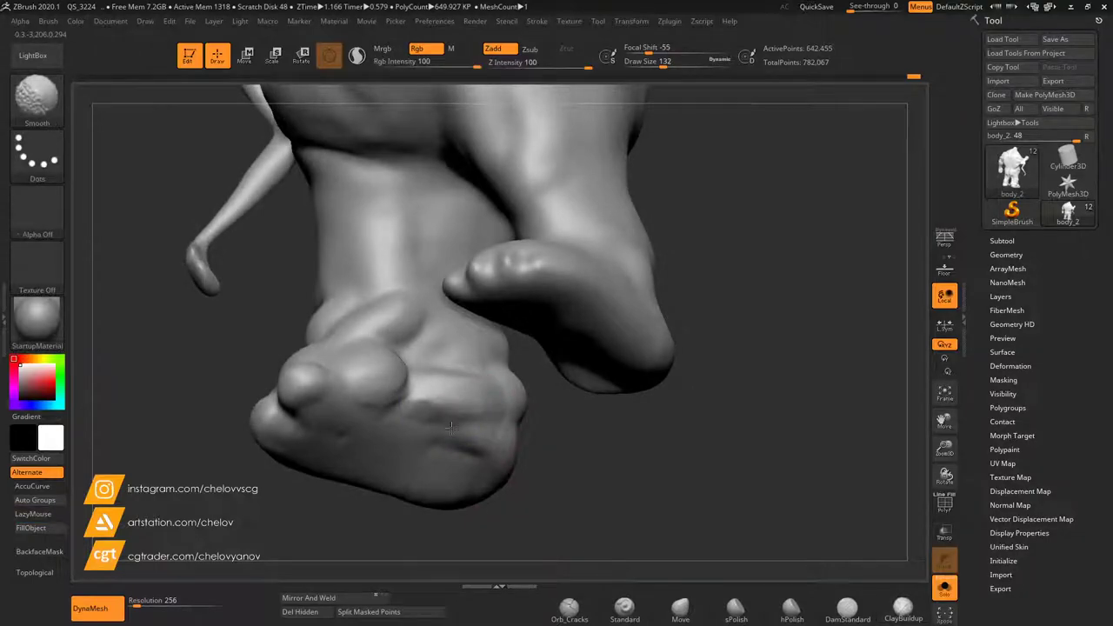
{"action": "mouse_move", "coordinate": [581, 475]}
{"action": "left_mouse_down"}
{"action": "mouse_move", "coordinate": [590, 546]}
{"action": "mouse_move", "coordinate": [500, 494]}
{"action": "mouse_move", "coordinate": [498, 426]}
{"action": "left_mouse_up"}
{"action": "mouse_move", "coordinate": [419, 381]}
{"action": "left_mouse_down"}
{"action": "mouse_move", "coordinate": [423, 402]}
{"action": "mouse_move", "coordinate": [457, 388]}
{"action": "mouse_move", "coordinate": [485, 407]}
{"action": "mouse_move", "coordinate": [427, 388]}
{"action": "left_mouse_up"}
{"action": "key", "text": "shift"}
Refine the remaining bulges of the swollen foot and lower leg with ClayBuildup and Smooth strokes from several sides.
{"action": "mouse_move", "coordinate": [561, 438]}
{"action": "left_mouse_down"}
{"action": "mouse_move", "coordinate": [571, 507]}
{"action": "mouse_move", "coordinate": [337, 484]}
{"action": "left_mouse_up"}
{"action": "mouse_move", "coordinate": [482, 315]}
{"action": "left_mouse_down"}
{"action": "mouse_move", "coordinate": [461, 306]}
{"action": "mouse_move", "coordinate": [475, 328]}
{"action": "mouse_move", "coordinate": [424, 351]}
{"action": "mouse_move", "coordinate": [426, 337]}
{"action": "mouse_move", "coordinate": [434, 355]}
{"action": "mouse_move", "coordinate": [419, 353]}
{"action": "mouse_move", "coordinate": [446, 343]}
{"action": "mouse_move", "coordinate": [435, 346]}
{"action": "left_mouse_up"}
{"action": "mouse_move", "coordinate": [337, 481]}
{"action": "left_mouse_down"}
{"action": "mouse_move", "coordinate": [388, 489]}
{"action": "mouse_move", "coordinate": [375, 462]}
{"action": "mouse_move", "coordinate": [365, 466]}
{"action": "left_mouse_up"}
{"action": "mouse_move", "coordinate": [415, 219]}
{"action": "left_mouse_down"}
{"action": "mouse_move", "coordinate": [402, 260]}
{"action": "mouse_move", "coordinate": [400, 228]}
{"action": "mouse_move", "coordinate": [398, 268]}
{"action": "mouse_move", "coordinate": [420, 276]}
{"action": "mouse_move", "coordinate": [419, 216]}
{"action": "mouse_move", "coordinate": [401, 264]}
{"action": "mouse_move", "coordinate": [409, 233]}
{"action": "left_mouse_up"}
{"action": "mouse_move", "coordinate": [428, 270]}
{"action": "left_mouse_down", "text": "shift"}
{"action": "mouse_move", "coordinate": [425, 236]}
{"action": "mouse_move", "coordinate": [425, 286]}
{"action": "left_mouse_up", "text": "shift"}
{"action": "left_click_drag", "start_coordinate": [519, 275], "coordinate": [548, 306]}
{"action": "mouse_move", "coordinate": [435, 415]}
{"action": "left_mouse_down"}
{"action": "mouse_move", "coordinate": [466, 402]}
{"action": "mouse_move", "coordinate": [442, 404]}
{"action": "mouse_move", "coordinate": [437, 450]}
{"action": "mouse_move", "coordinate": [478, 445]}
{"action": "left_mouse_up"}
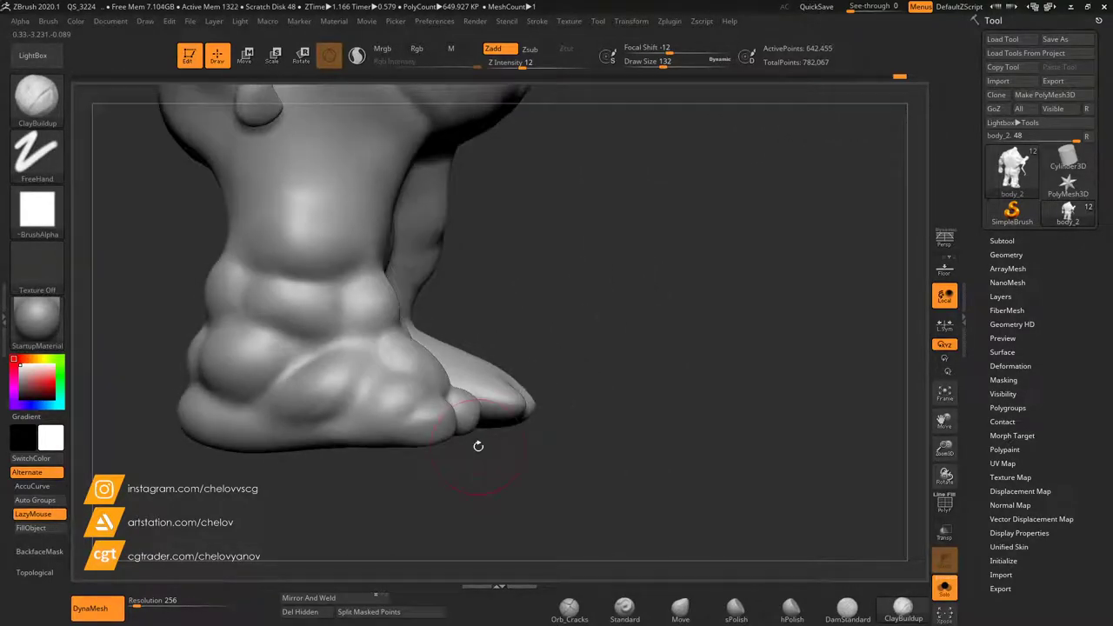
Carve deeper creases between the folds on the outer side of the swollen lower leg and foot with DamStandard.
{"action": "left_click", "coordinate": [842, 609]}
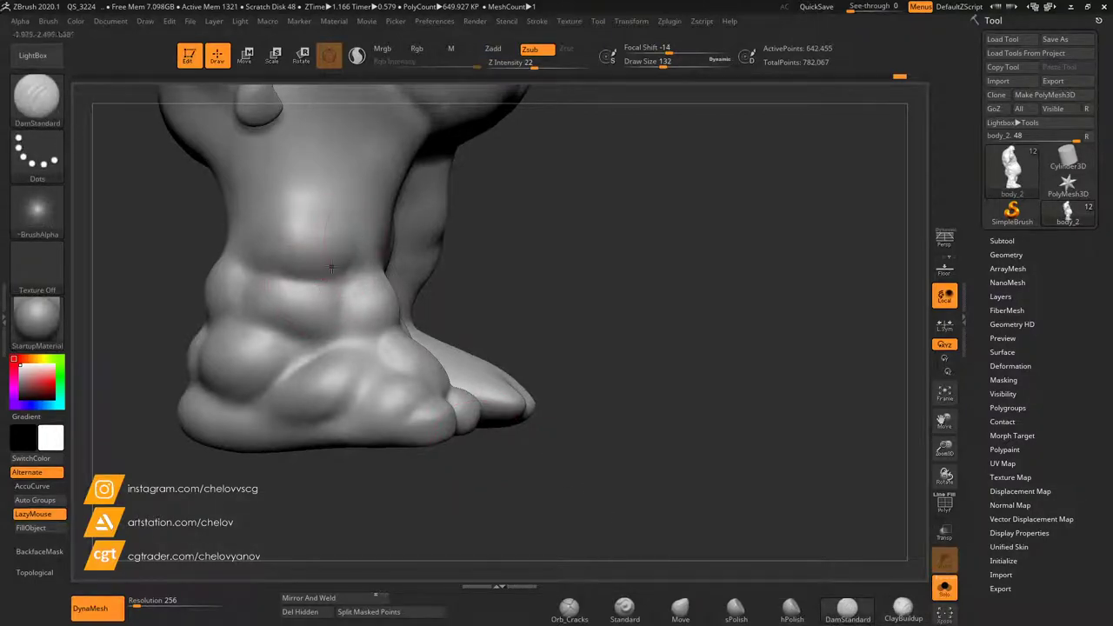
{"action": "left_click_drag", "start_coordinate": [335, 267], "coordinate": [312, 277]}
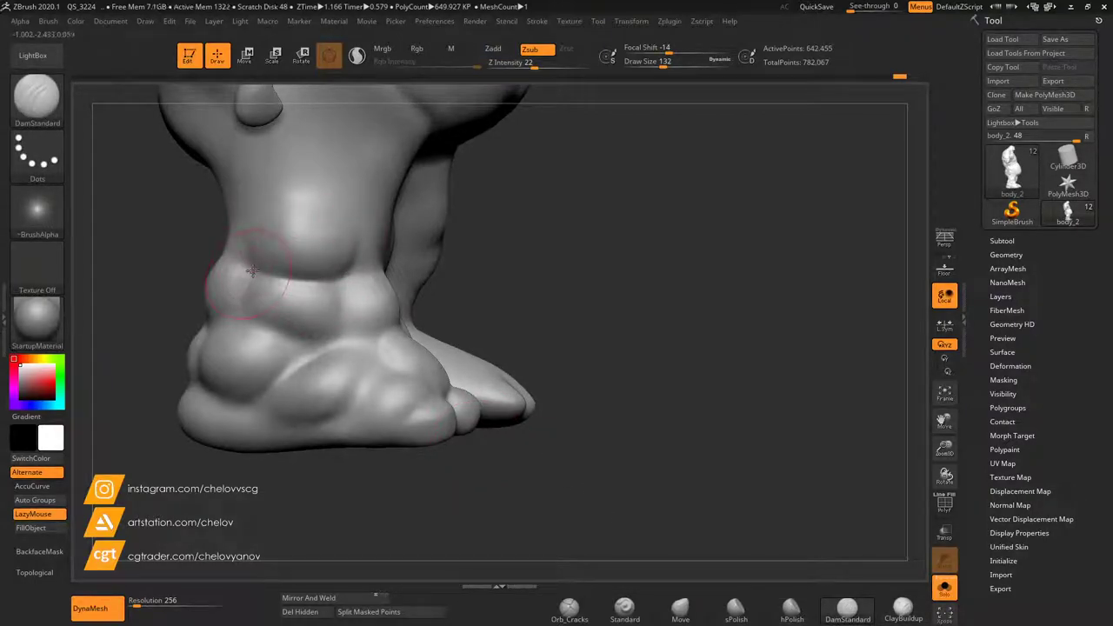
{"action": "mouse_move", "coordinate": [249, 319]}
{"action": "left_mouse_down"}
{"action": "mouse_move", "coordinate": [296, 372]}
{"action": "mouse_move", "coordinate": [307, 346]}
{"action": "left_mouse_up"}
{"action": "left_click_drag", "start_coordinate": [490, 315], "coordinate": [472, 308]}
{"action": "left_click_drag", "start_coordinate": [328, 325], "coordinate": [364, 319]}
{"action": "right_click_drag", "start_coordinate": [489, 373], "coordinate": [557, 395]}
{"action": "mouse_move", "coordinate": [342, 365]}
{"action": "left_mouse_down"}
{"action": "mouse_move", "coordinate": [381, 329]}
{"action": "mouse_move", "coordinate": [343, 397]}
{"action": "left_mouse_up"}
{"action": "right_click_drag", "start_coordinate": [266, 447], "coordinate": [235, 391]}
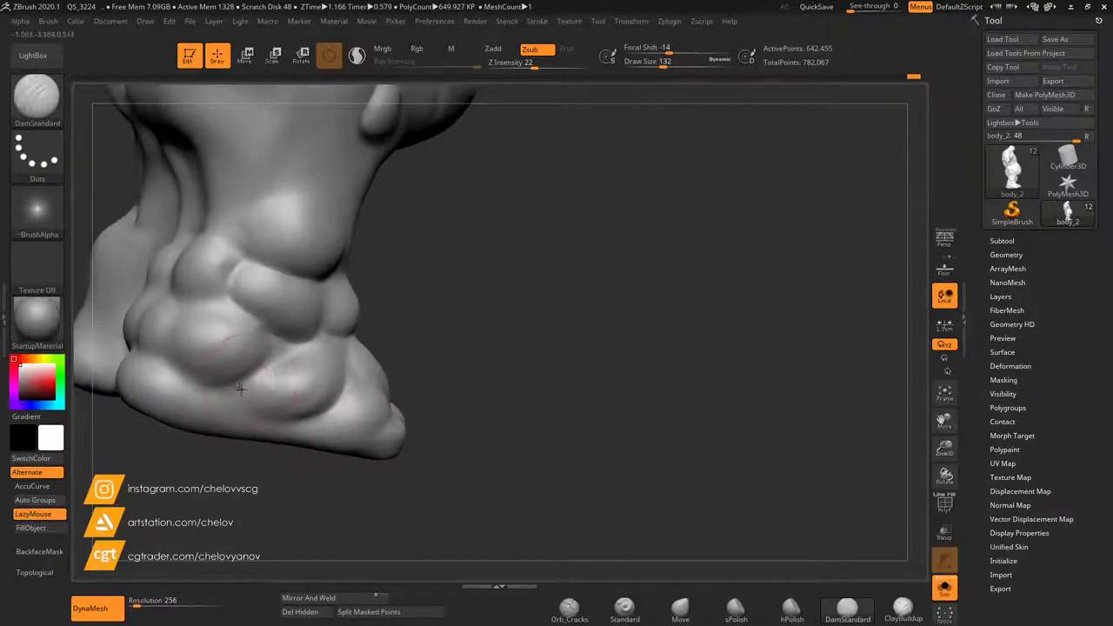
Define the creases around the bulges at the back of the swollen foot and above its heel with DamStandard.
{"action": "left_click_drag", "start_coordinate": [236, 472], "coordinate": [296, 468]}
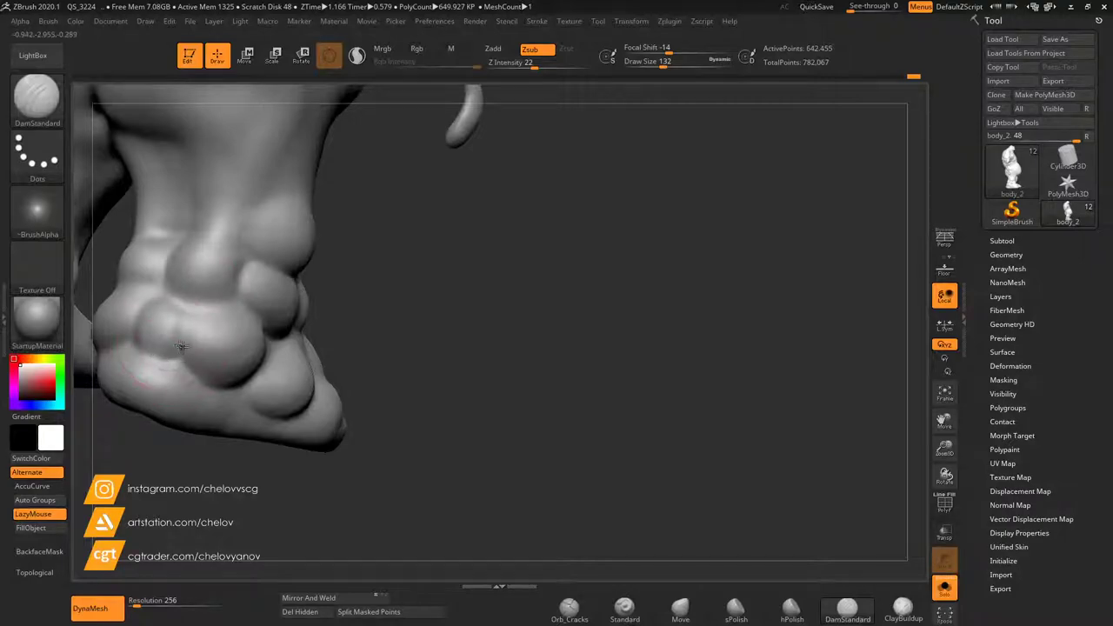
{"action": "left_click_drag", "start_coordinate": [412, 344], "coordinate": [631, 366], "text": "alt"}
{"action": "left_click_drag", "start_coordinate": [381, 474], "coordinate": [422, 498]}
{"action": "left_click_drag", "start_coordinate": [491, 377], "coordinate": [466, 396]}
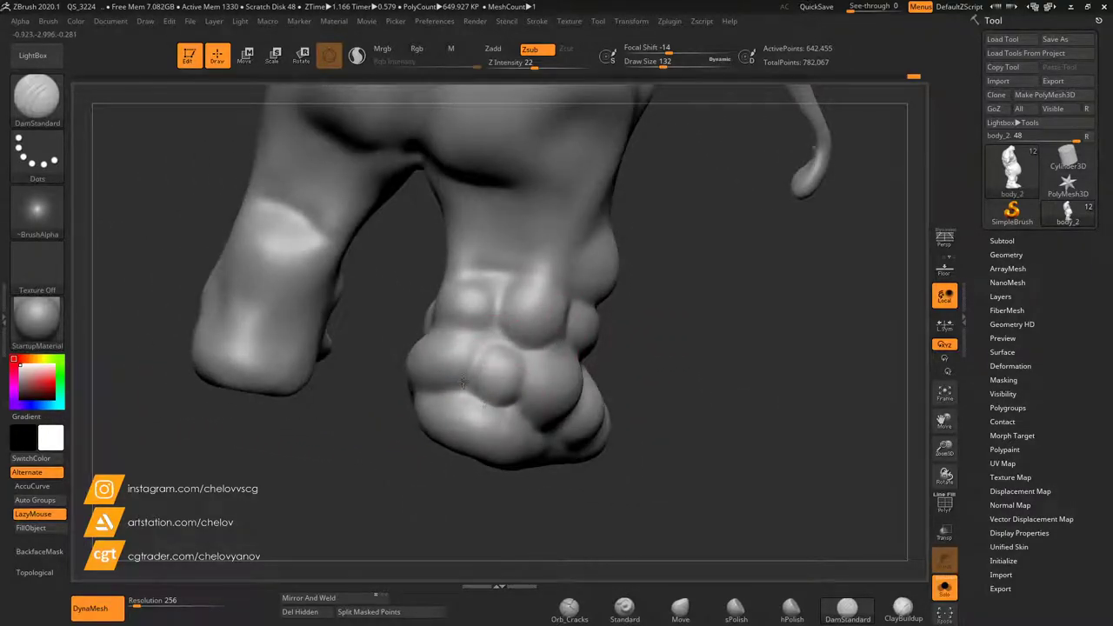
{"action": "mouse_move", "coordinate": [426, 469]}
{"action": "left_mouse_down"}
{"action": "mouse_move", "coordinate": [358, 450]}
{"action": "mouse_move", "coordinate": [418, 454]}
{"action": "left_mouse_up"}
{"action": "key", "text": "shift"}
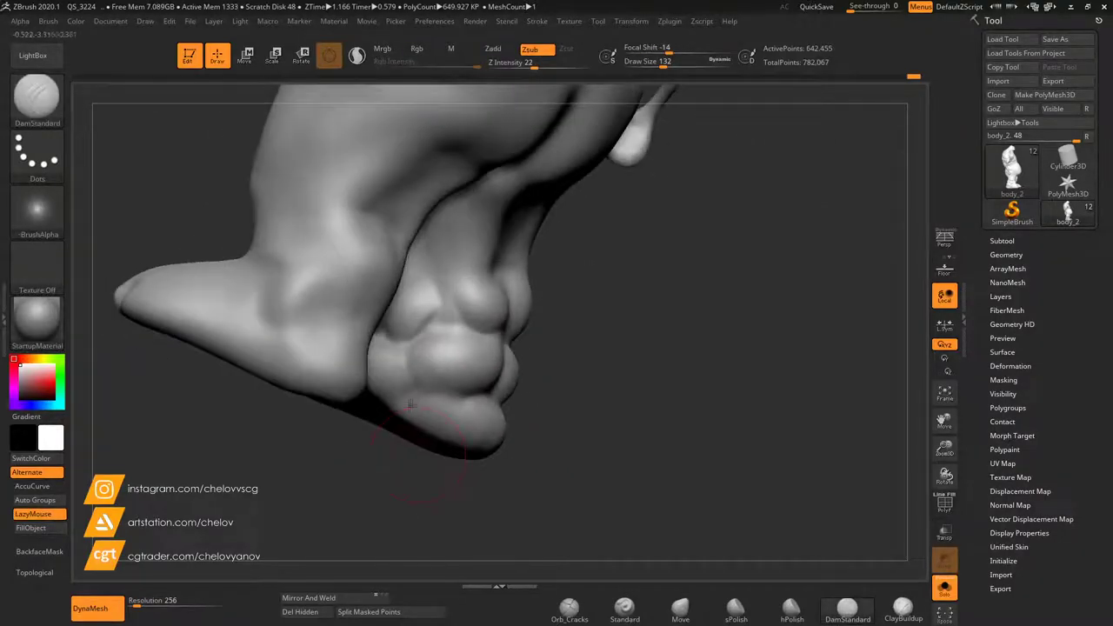
Cut the creases around the round bulge on the inner heel and along the fold beneath it.
{"action": "left_click_drag", "start_coordinate": [454, 394], "coordinate": [424, 336]}
{"action": "mouse_move", "coordinate": [417, 376]}
{"action": "left_mouse_down"}
{"action": "mouse_move", "coordinate": [436, 397]}
{"action": "mouse_move", "coordinate": [459, 396]}
{"action": "left_mouse_up"}
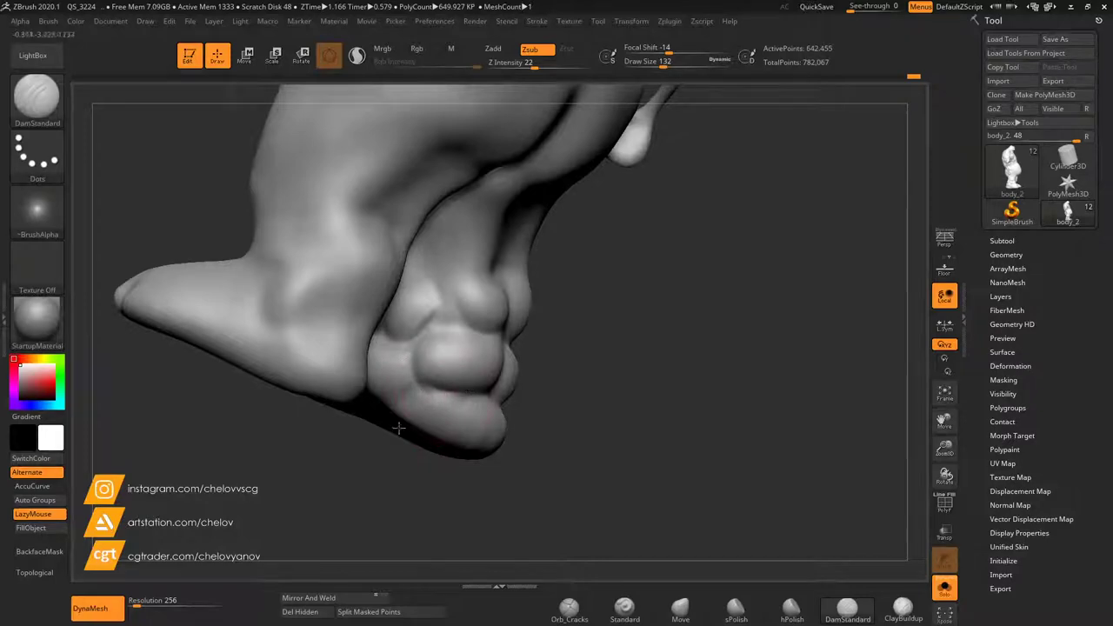
{"action": "left_click_drag", "start_coordinate": [544, 413], "coordinate": [469, 444]}
{"action": "left_click_drag", "start_coordinate": [408, 392], "coordinate": [380, 412]}
{"action": "mouse_move", "coordinate": [535, 369]}
{"action": "left_mouse_down"}
{"action": "mouse_move", "coordinate": [545, 427]}
{"action": "mouse_move", "coordinate": [462, 472]}
{"action": "left_mouse_up"}
{"action": "right_click_drag", "start_coordinate": [462, 471], "coordinate": [361, 357]}
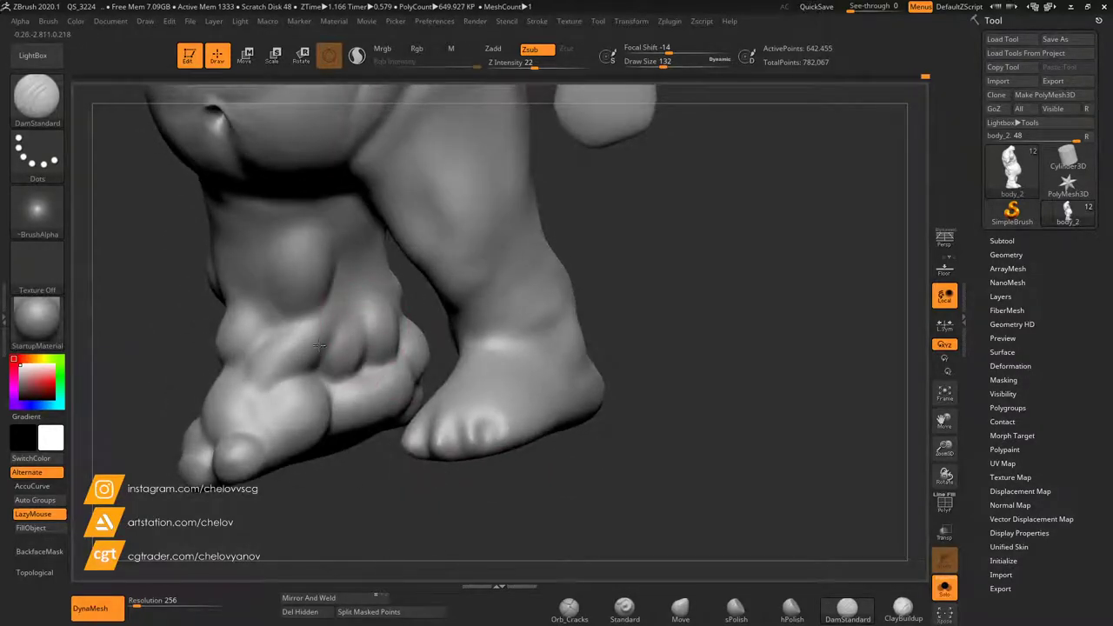
Sharpen the creases between the folds on the inner side and front of the swollen foot, down to the toes.
{"action": "mouse_move", "coordinate": [432, 314]}
{"action": "left_mouse_down"}
{"action": "mouse_move", "coordinate": [390, 310]}
{"action": "mouse_move", "coordinate": [378, 353]}
{"action": "left_mouse_up"}
{"action": "left_click_drag", "start_coordinate": [401, 315], "coordinate": [409, 314], "text": "shift"}
{"action": "left_click_drag", "start_coordinate": [383, 486], "coordinate": [414, 374]}
{"action": "mouse_move", "coordinate": [452, 522]}
{"action": "left_mouse_down"}
{"action": "mouse_move", "coordinate": [491, 522]}
{"action": "mouse_move", "coordinate": [481, 519]}
{"action": "left_mouse_up"}
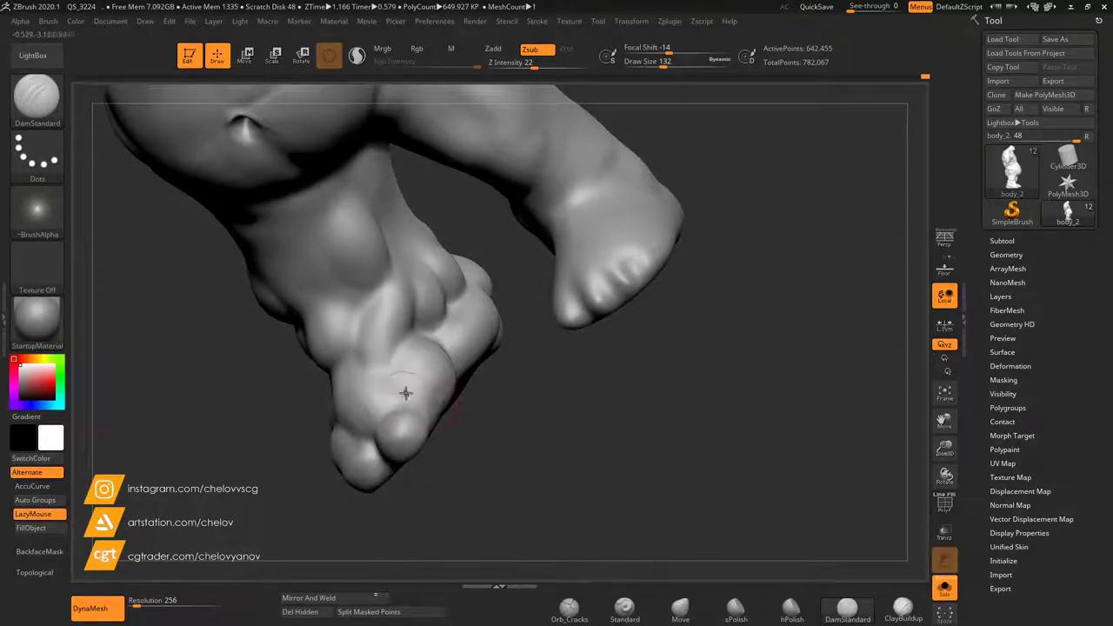
{"action": "mouse_move", "coordinate": [475, 428]}
{"action": "left_mouse_down"}
{"action": "mouse_move", "coordinate": [405, 409]}
{"action": "mouse_move", "coordinate": [418, 403]}
{"action": "left_mouse_up"}
{"action": "mouse_move", "coordinate": [293, 423]}
{"action": "left_mouse_down"}
{"action": "mouse_move", "coordinate": [369, 424]}
{"action": "mouse_move", "coordinate": [373, 445]}
{"action": "left_mouse_up"}
{"action": "left_click_drag", "start_coordinate": [440, 479], "coordinate": [500, 470]}
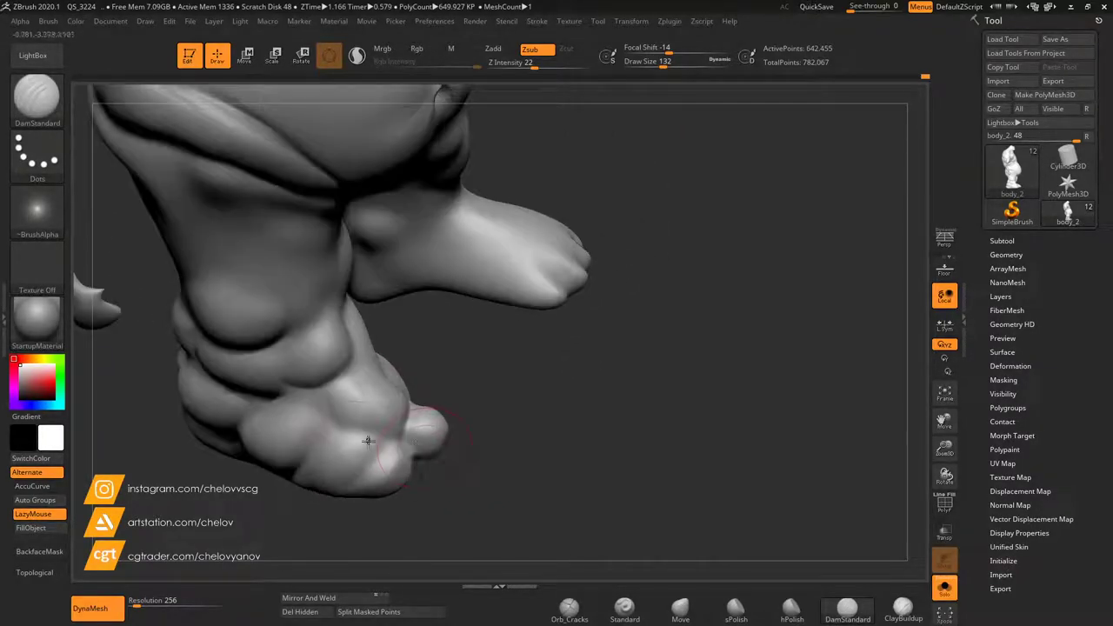
{"action": "mouse_move", "coordinate": [366, 457]}
{"action": "left_mouse_down"}
{"action": "mouse_move", "coordinate": [321, 493]}
{"action": "mouse_move", "coordinate": [363, 463]}
{"action": "mouse_move", "coordinate": [338, 421]}
{"action": "left_mouse_up"}
{"action": "left_click_drag", "start_coordinate": [490, 405], "coordinate": [550, 304]}
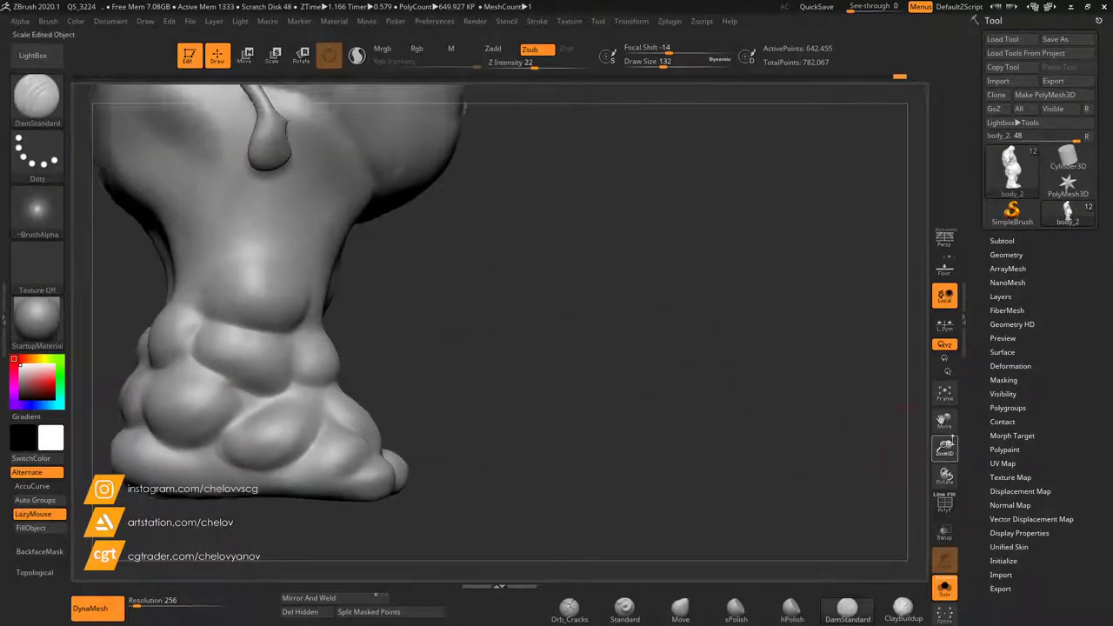
Reduce the DamStandard draw size to 56 and carve a toenail outline into the swollen foot's big toe.
{"action": "left_click_drag", "start_coordinate": [945, 448], "coordinate": [963, 406]}
{"action": "left_click_drag", "start_coordinate": [740, 393], "coordinate": [624, 423]}
{"action": "left_click", "coordinate": [962, 449]}
{"action": "left_click_drag", "start_coordinate": [945, 449], "coordinate": [951, 504]}
{"action": "left_click_drag", "start_coordinate": [623, 383], "coordinate": [607, 348]}
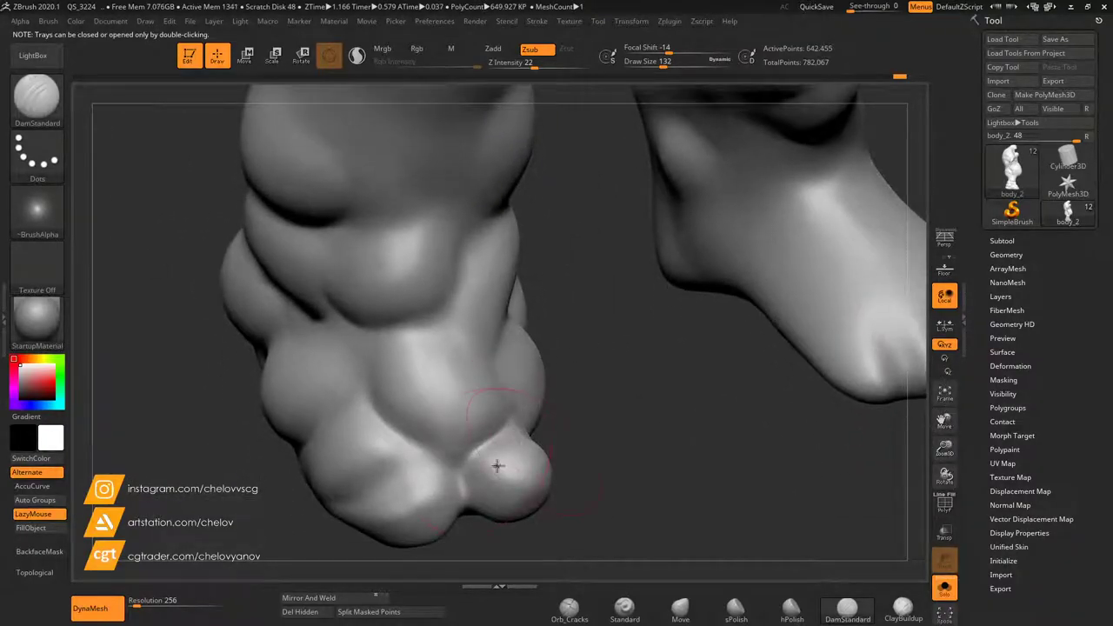
{"action": "left_click_drag", "start_coordinate": [659, 66], "coordinate": [648, 66]}
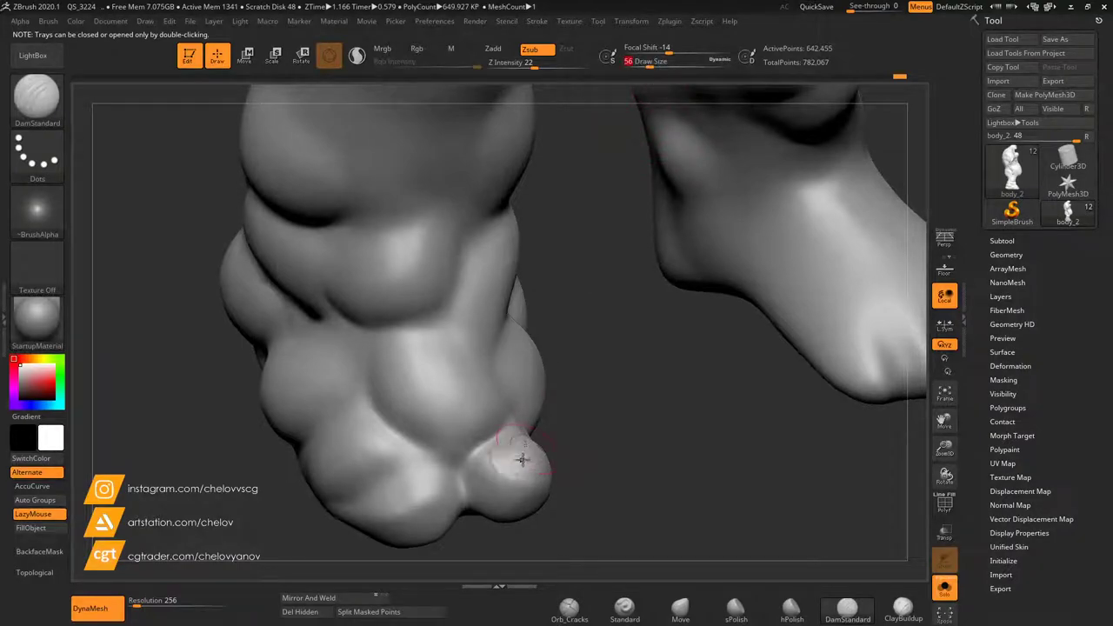
{"action": "mouse_move", "coordinate": [518, 441]}
{"action": "left_mouse_down"}
{"action": "mouse_move", "coordinate": [513, 489]}
{"action": "mouse_move", "coordinate": [527, 482]}
{"action": "mouse_move", "coordinate": [492, 471]}
{"action": "mouse_move", "coordinate": [494, 453]}
{"action": "left_mouse_up"}
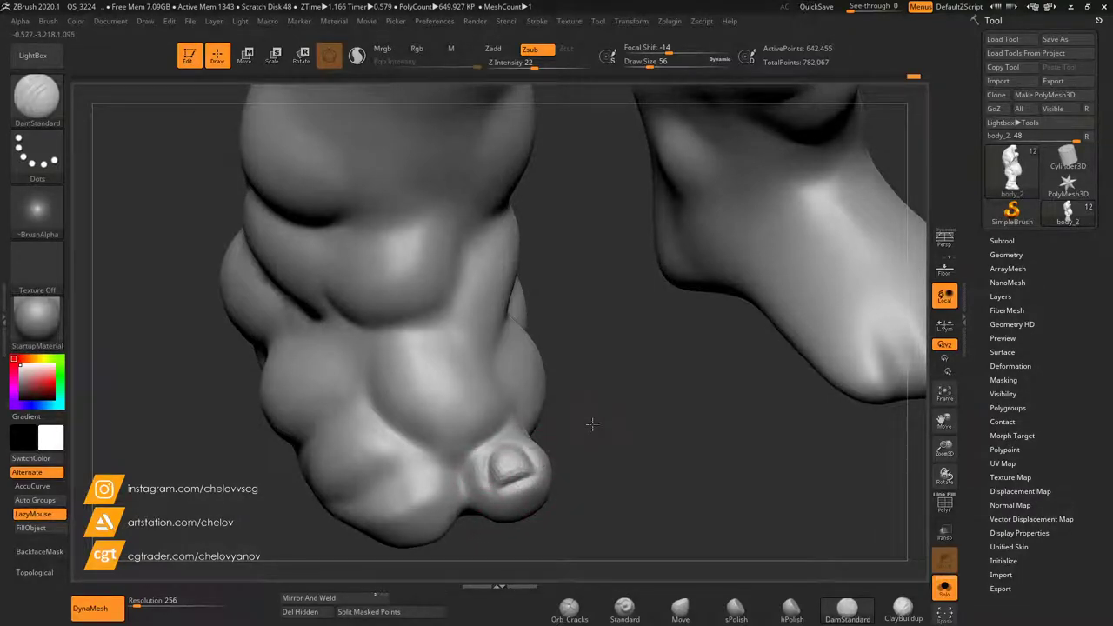
Carve small toenails and a dividing groove into the two smaller toes of the swollen foot with DamStandard.
{"action": "left_click_drag", "start_coordinate": [592, 425], "coordinate": [576, 397]}
{"action": "left_click_drag", "start_coordinate": [568, 492], "coordinate": [536, 524]}
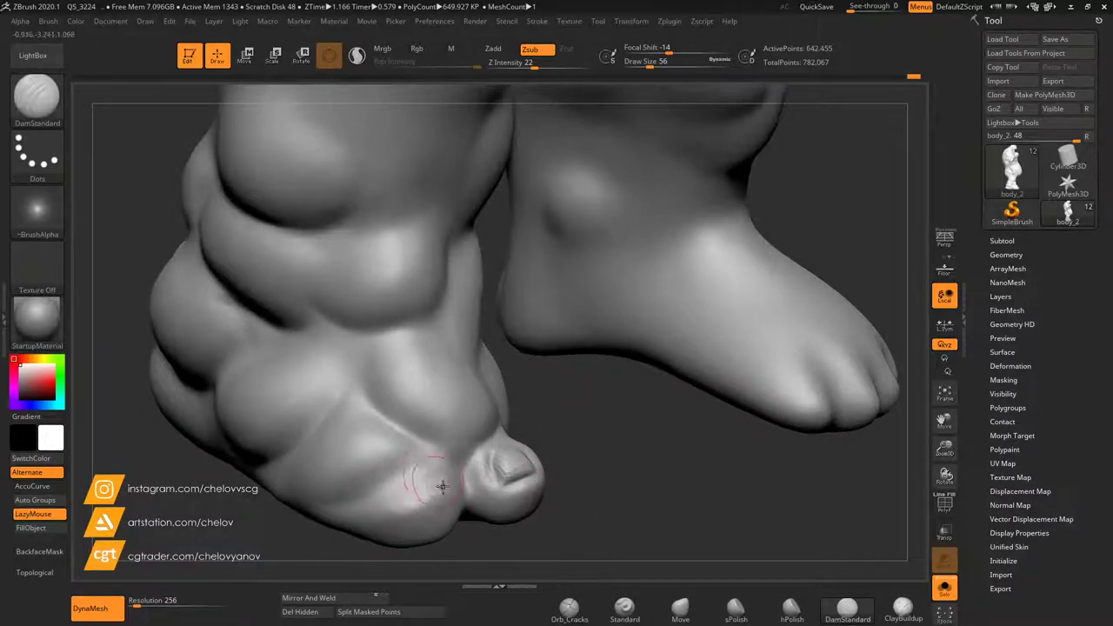
{"action": "mouse_move", "coordinate": [446, 491]}
{"action": "left_mouse_down"}
{"action": "mouse_move", "coordinate": [414, 497]}
{"action": "mouse_move", "coordinate": [421, 486]}
{"action": "mouse_move", "coordinate": [406, 513]}
{"action": "mouse_move", "coordinate": [409, 541]}
{"action": "mouse_move", "coordinate": [469, 559]}
{"action": "mouse_move", "coordinate": [556, 530]}
{"action": "left_mouse_up"}
{"action": "left_click_drag", "start_coordinate": [548, 502], "coordinate": [583, 306]}
{"action": "left_click_drag", "start_coordinate": [371, 524], "coordinate": [386, 515]}
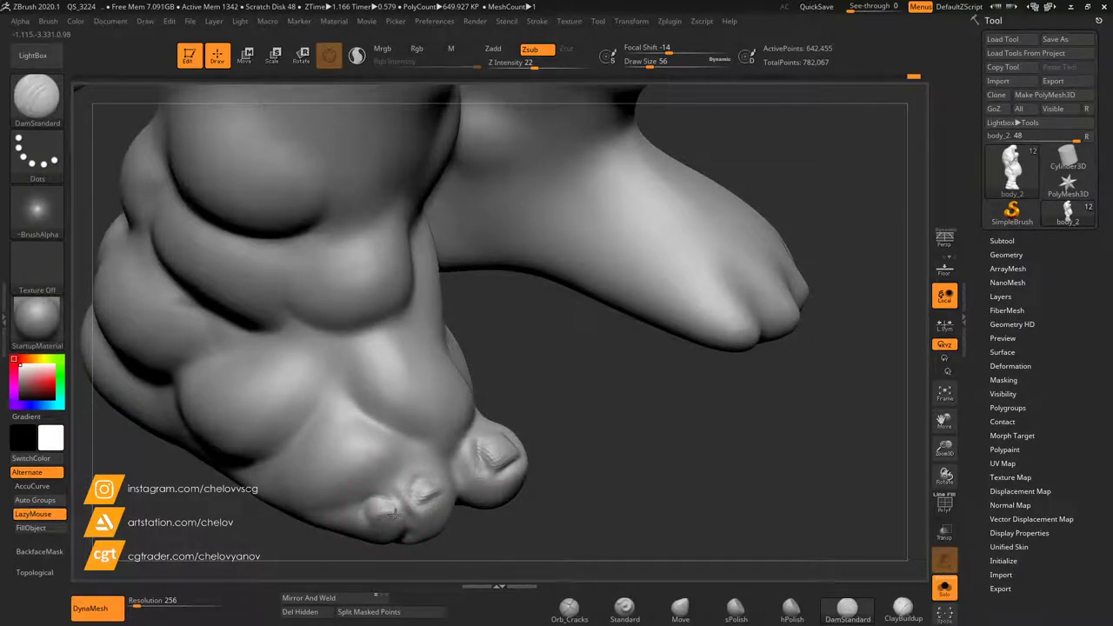
{"action": "mouse_move", "coordinate": [389, 513]}
{"action": "left_mouse_down"}
{"action": "mouse_move", "coordinate": [391, 531]}
{"action": "mouse_move", "coordinate": [401, 500]}
{"action": "left_mouse_up"}
{"action": "left_click_drag", "start_coordinate": [476, 545], "coordinate": [527, 530]}
{"action": "left_click_drag", "start_coordinate": [945, 449], "coordinate": [945, 433]}
{"action": "left_click_drag", "start_coordinate": [797, 433], "coordinate": [726, 422]}
Build up the flesh around the smaller toes and their nails with ClayBuildup and smooth the strokes.
{"action": "left_click", "coordinate": [903, 610]}
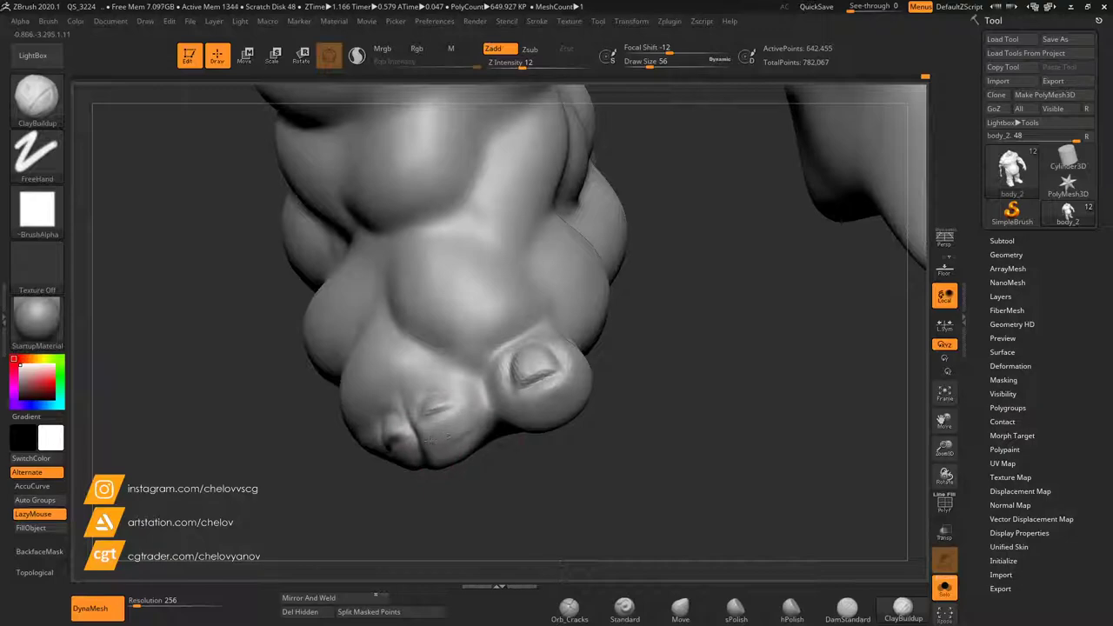
{"action": "mouse_move", "coordinate": [457, 429]}
{"action": "left_mouse_down"}
{"action": "mouse_move", "coordinate": [481, 419]}
{"action": "mouse_move", "coordinate": [450, 430]}
{"action": "mouse_move", "coordinate": [468, 445]}
{"action": "left_mouse_up"}
{"action": "left_click_drag", "start_coordinate": [464, 492], "coordinate": [470, 433]}
{"action": "right_click_drag", "start_coordinate": [471, 433], "coordinate": [472, 453]}
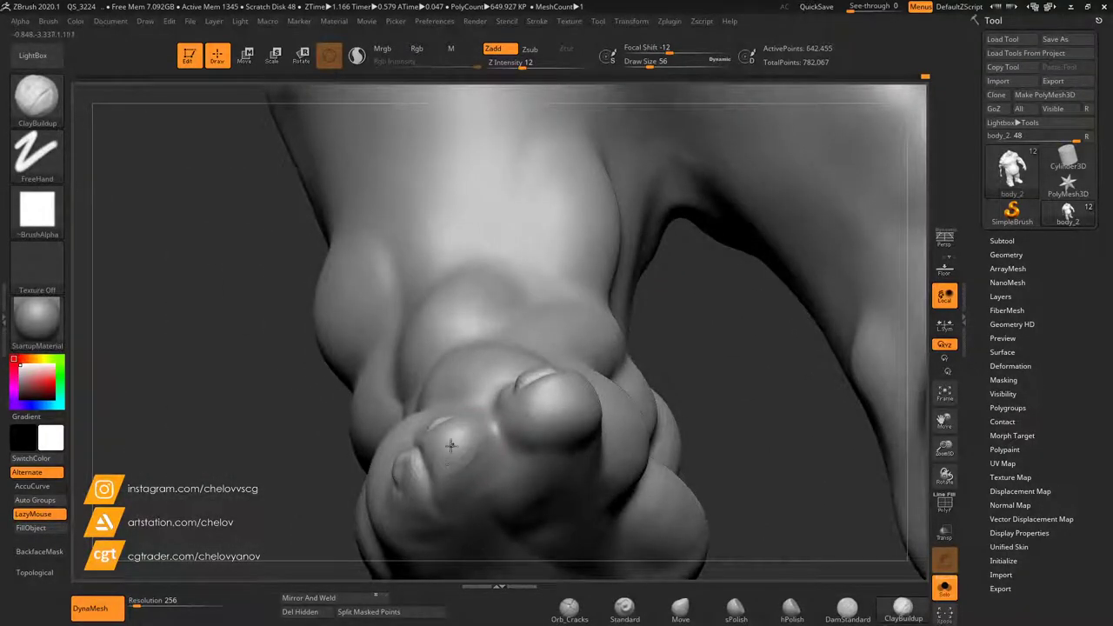
{"action": "left_click_drag", "start_coordinate": [439, 447], "coordinate": [475, 430], "text": "shift"}
{"action": "mouse_move", "coordinate": [273, 490]}
{"action": "left_mouse_down"}
{"action": "mouse_move", "coordinate": [400, 513]}
{"action": "mouse_move", "coordinate": [429, 503]}
{"action": "left_mouse_up"}
{"action": "mouse_move", "coordinate": [609, 538]}
{"action": "left_mouse_down"}
{"action": "mouse_move", "coordinate": [683, 550]}
{"action": "mouse_move", "coordinate": [681, 525]}
{"action": "mouse_move", "coordinate": [621, 503]}
{"action": "left_mouse_up"}
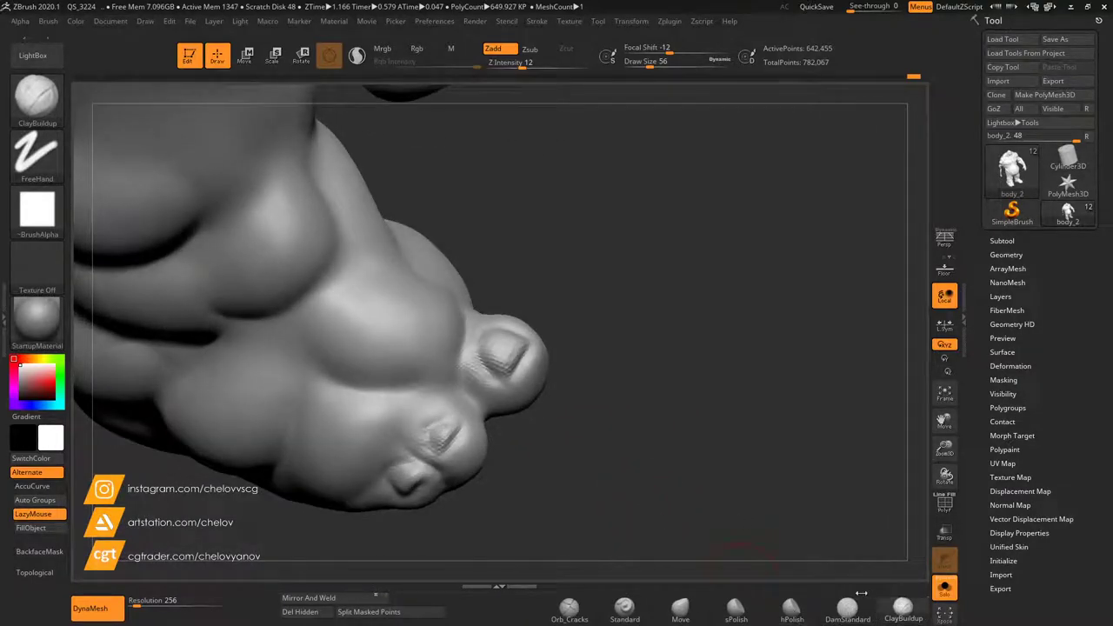
{"action": "mouse_move", "coordinate": [389, 441]}
{"action": "left_mouse_down"}
{"action": "mouse_move", "coordinate": [412, 412]}
{"action": "mouse_move", "coordinate": [387, 438]}
{"action": "left_mouse_up"}
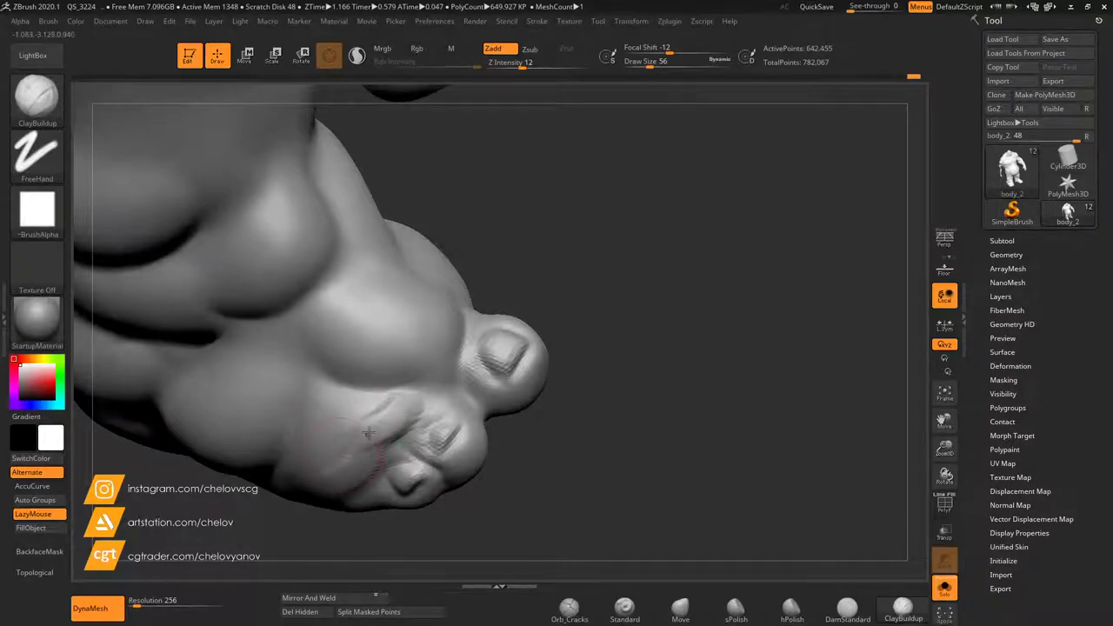
{"action": "mouse_move", "coordinate": [343, 471]}
{"action": "left_mouse_down", "text": "shift"}
{"action": "mouse_move", "coordinate": [394, 409]}
{"action": "mouse_move", "coordinate": [377, 421]}
{"action": "left_mouse_up", "text": "shift"}
Carve the creases behind and between the swollen foot's toes with DamStandard, working around each toe's base.
{"action": "left_click", "coordinate": [847, 608]}
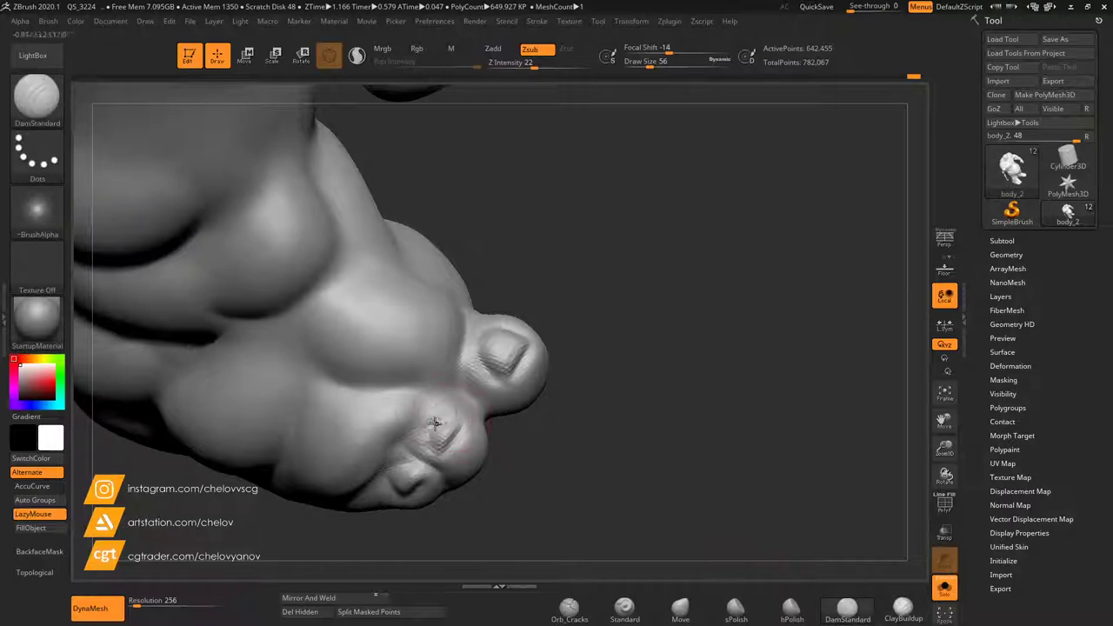
{"action": "left_click_drag", "start_coordinate": [391, 446], "coordinate": [423, 406]}
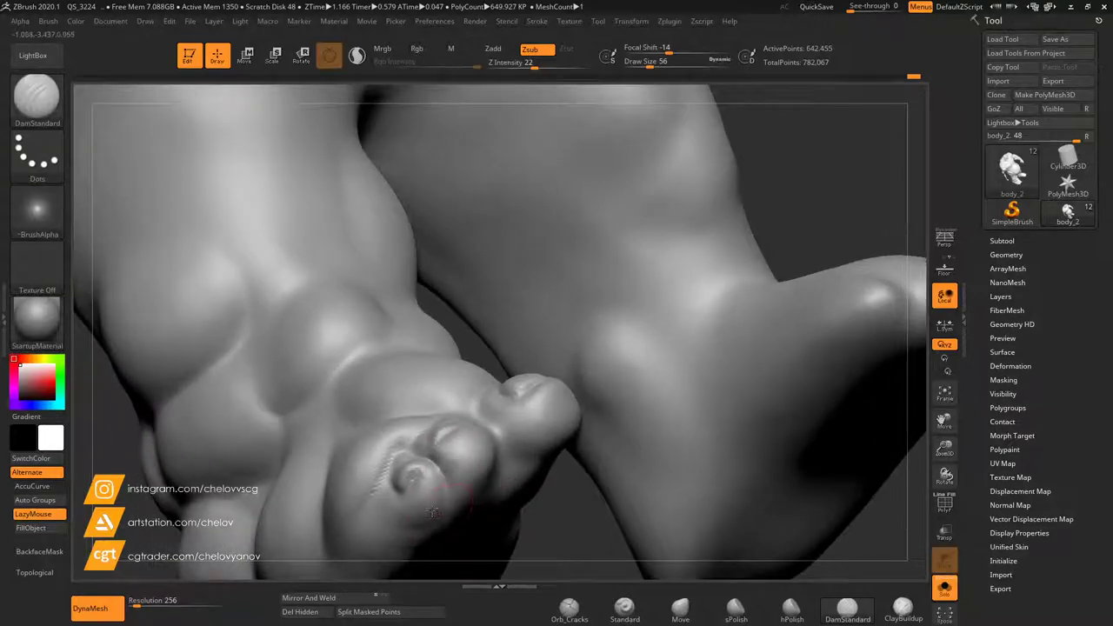
{"action": "mouse_move", "coordinate": [444, 480]}
{"action": "left_mouse_down"}
{"action": "mouse_move", "coordinate": [430, 511]}
{"action": "mouse_move", "coordinate": [450, 533]}
{"action": "left_mouse_up"}
{"action": "left_click_drag", "start_coordinate": [558, 525], "coordinate": [541, 461]}
{"action": "left_click_drag", "start_coordinate": [484, 410], "coordinate": [494, 428]}
{"action": "left_click_drag", "start_coordinate": [525, 478], "coordinate": [483, 444]}
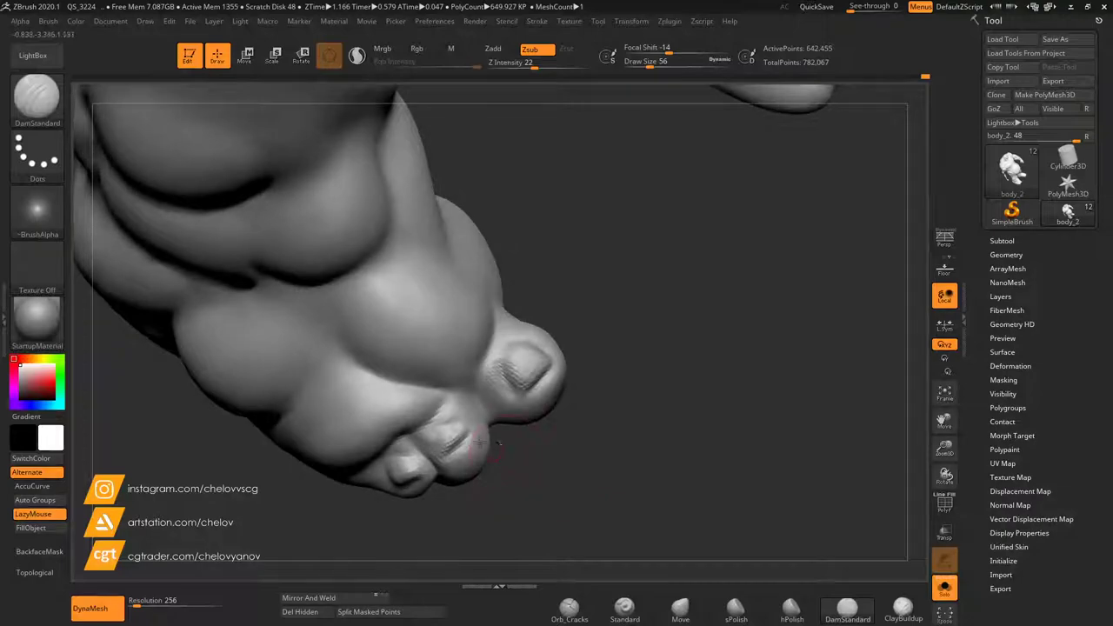
{"action": "left_click_drag", "start_coordinate": [437, 389], "coordinate": [489, 353]}
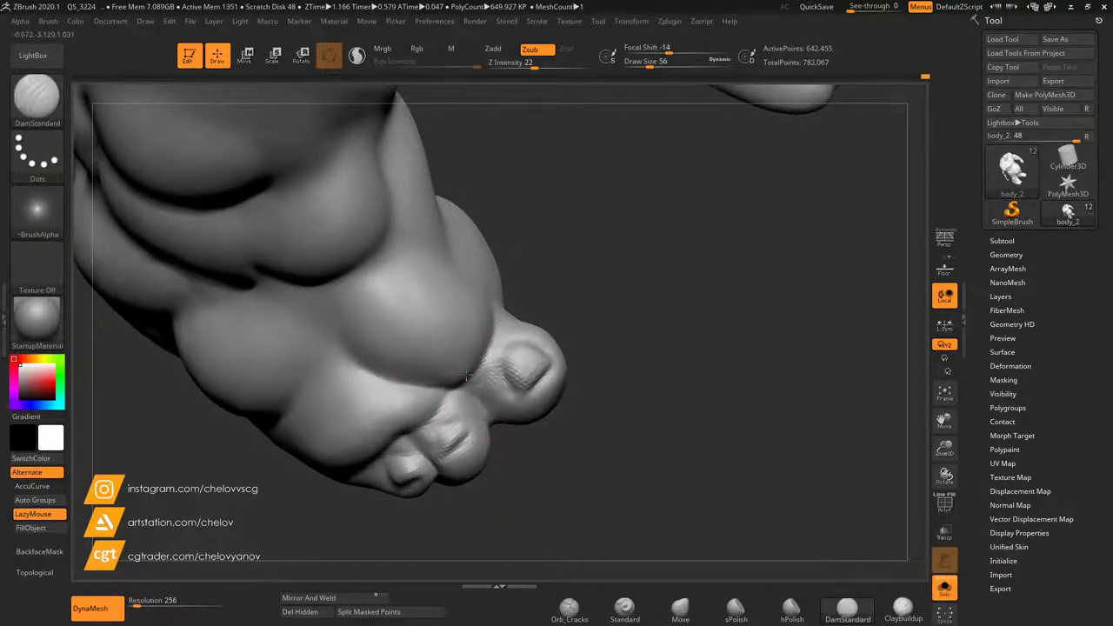
{"action": "mouse_move", "coordinate": [520, 478]}
{"action": "left_mouse_down"}
{"action": "mouse_move", "coordinate": [516, 448]}
{"action": "mouse_move", "coordinate": [455, 430]}
{"action": "left_mouse_up"}
{"action": "left_click_drag", "start_coordinate": [466, 388], "coordinate": [501, 420]}
{"action": "left_click_drag", "start_coordinate": [577, 481], "coordinate": [558, 410]}
{"action": "mouse_move", "coordinate": [702, 488]}
{"action": "left_mouse_down"}
{"action": "mouse_move", "coordinate": [771, 529]}
{"action": "mouse_move", "coordinate": [740, 509]}
{"action": "mouse_move", "coordinate": [734, 469]}
{"action": "mouse_move", "coordinate": [737, 502]}
{"action": "mouse_move", "coordinate": [709, 469]}
{"action": "left_mouse_up"}
Refine the swollen foot's big toe around its nail with ClayBuildup.
{"action": "left_click", "coordinate": [901, 608]}
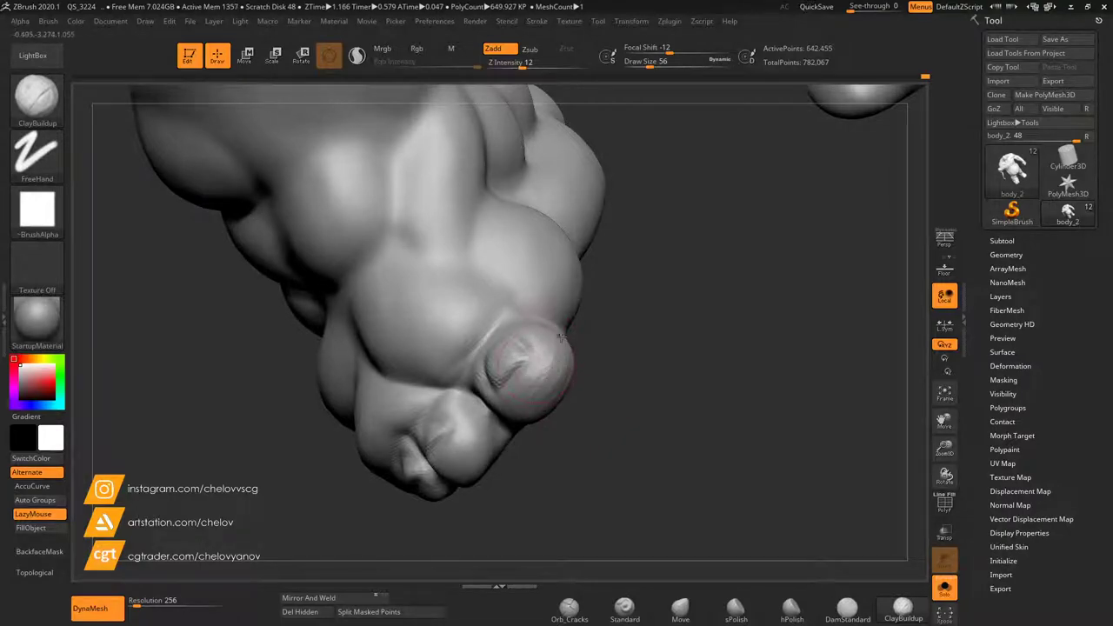
{"action": "left_click_drag", "start_coordinate": [589, 357], "coordinate": [613, 387]}
{"action": "left_click_drag", "start_coordinate": [945, 448], "coordinate": [958, 311]}
{"action": "left_click_drag", "start_coordinate": [715, 398], "coordinate": [686, 317]}
Turn off solo display to show the whole character and save the tool.
{"action": "left_click_drag", "start_coordinate": [945, 449], "coordinate": [941, 411]}
{"action": "left_click_drag", "start_coordinate": [945, 421], "coordinate": [939, 465]}
{"action": "mouse_move", "coordinate": [778, 374]}
{"action": "left_mouse_down"}
{"action": "mouse_move", "coordinate": [758, 361]}
{"action": "mouse_move", "coordinate": [777, 364]}
{"action": "left_mouse_up"}
{"action": "left_click_drag", "start_coordinate": [945, 419], "coordinate": [942, 504]}
{"action": "left_click_drag", "start_coordinate": [774, 375], "coordinate": [741, 382]}
{"action": "left_click", "coordinate": [946, 591]}
{"action": "mouse_move", "coordinate": [835, 417]}
{"action": "left_mouse_down"}
{"action": "mouse_move", "coordinate": [800, 368]}
{"action": "mouse_move", "coordinate": [785, 229]}
{"action": "mouse_move", "coordinate": [800, 250]}
{"action": "mouse_move", "coordinate": [822, 229]}
{"action": "mouse_move", "coordinate": [768, 230]}
{"action": "mouse_move", "coordinate": [776, 231]}
{"action": "left_mouse_up"}
{"action": "left_click", "coordinate": [1080, 41]}
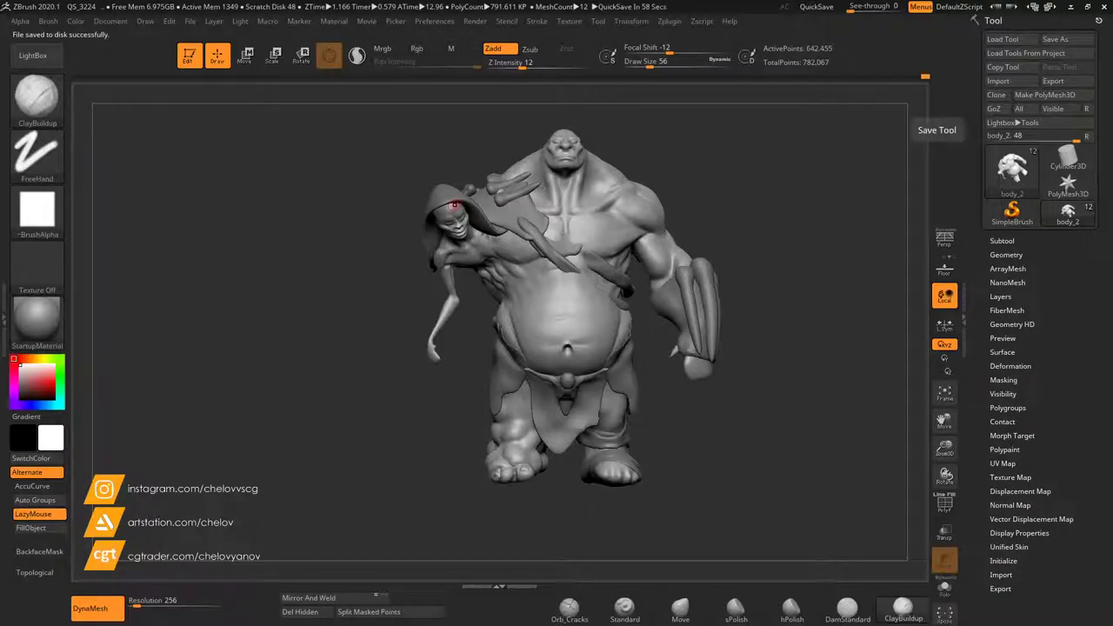
Isolate the body and build up the normal leg's knee with ClayBuildup at draw size 74, smoothing the strokes.
{"action": "left_click_drag", "start_coordinate": [757, 352], "coordinate": [760, 350]}
{"action": "mouse_move", "coordinate": [948, 445]}
{"action": "left_mouse_down"}
{"action": "mouse_move", "coordinate": [896, 458]}
{"action": "mouse_move", "coordinate": [945, 454]}
{"action": "mouse_move", "coordinate": [945, 442]}
{"action": "mouse_move", "coordinate": [943, 461]}
{"action": "left_mouse_up"}
{"action": "left_click", "coordinate": [948, 587]}
{"action": "left_click_drag", "start_coordinate": [944, 422], "coordinate": [944, 350]}
{"action": "mouse_move", "coordinate": [947, 449]}
{"action": "left_mouse_down"}
{"action": "mouse_move", "coordinate": [952, 426]}
{"action": "mouse_move", "coordinate": [938, 418]}
{"action": "left_mouse_up"}
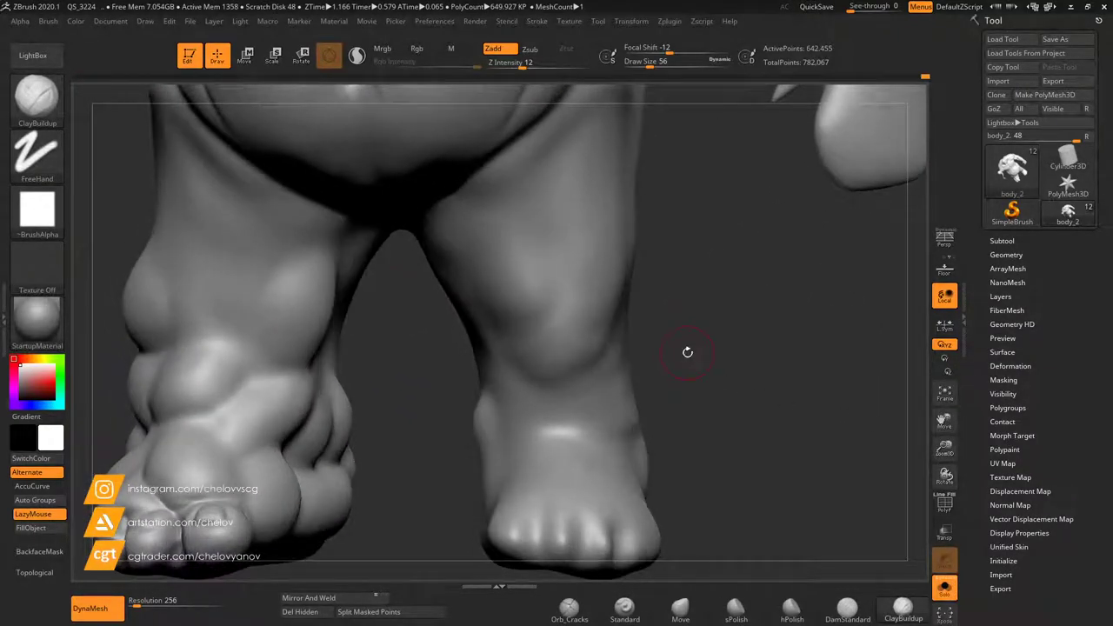
{"action": "key", "text": "shift"}
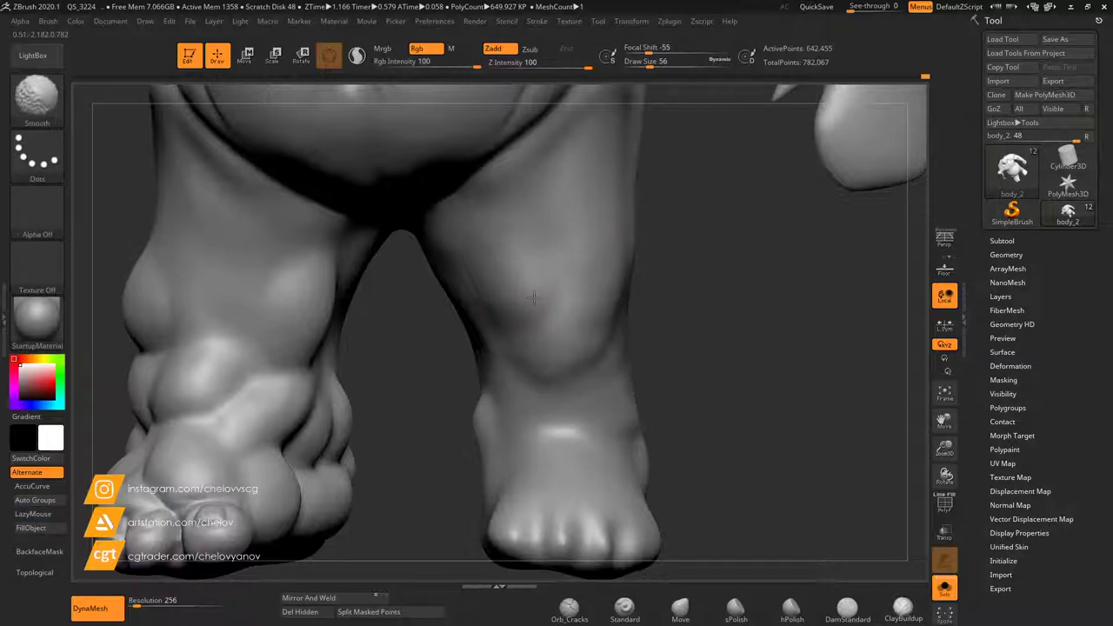
{"action": "left_click", "coordinate": [662, 63]}
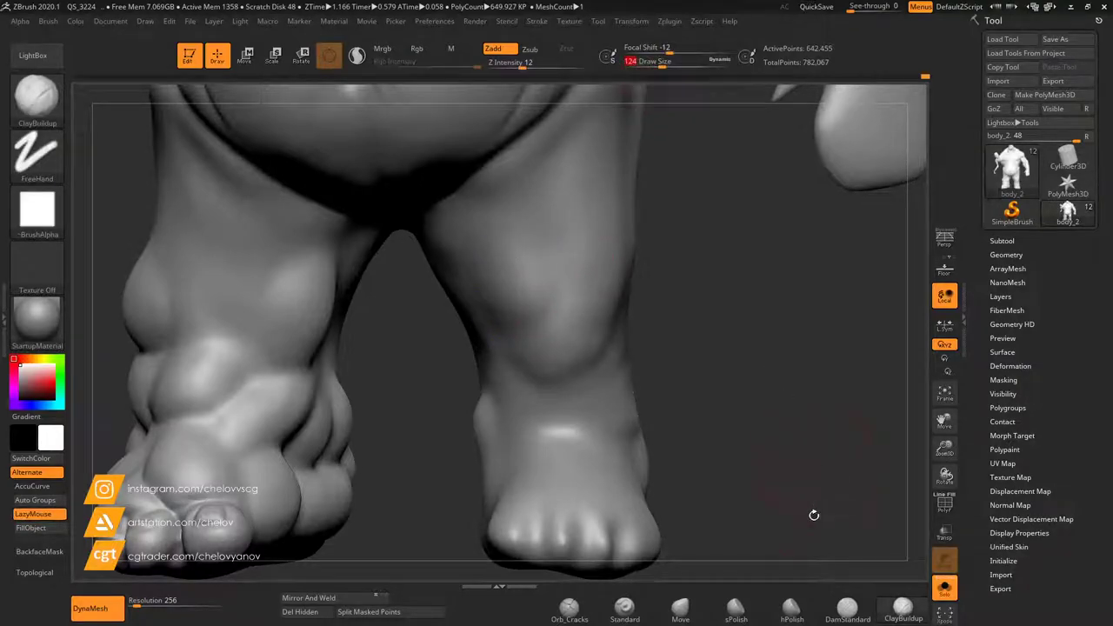
{"action": "left_click", "coordinate": [653, 64]}
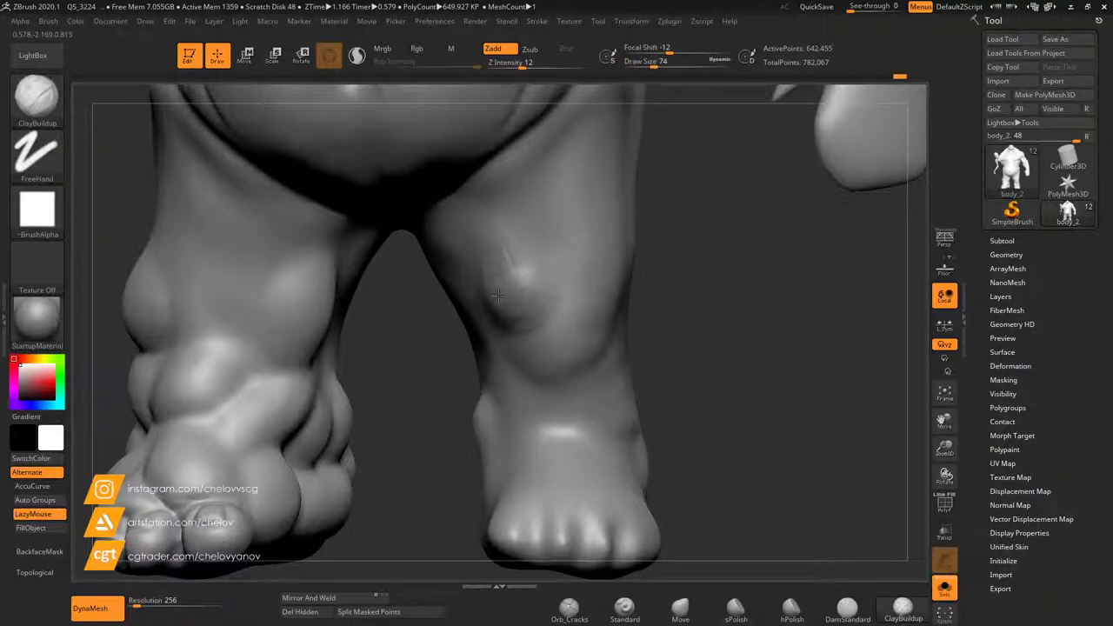
{"action": "mouse_move", "coordinate": [513, 250]}
{"action": "left_mouse_down"}
{"action": "mouse_move", "coordinate": [504, 247]}
{"action": "mouse_move", "coordinate": [498, 273]}
{"action": "left_mouse_up"}
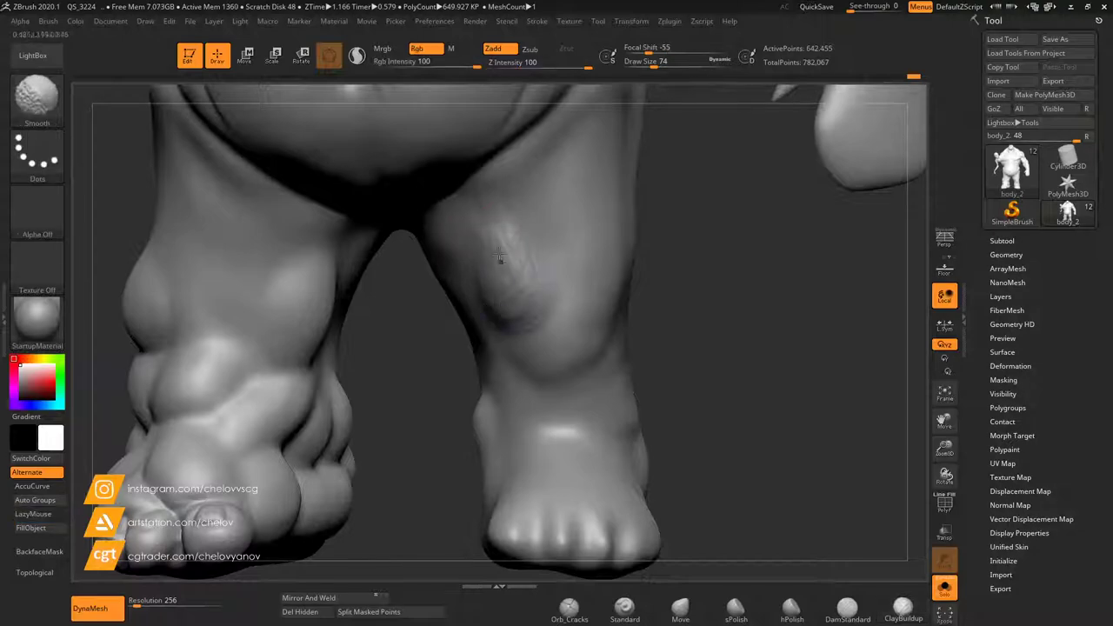
{"action": "left_click_drag", "start_coordinate": [654, 271], "coordinate": [755, 280]}
{"action": "mouse_move", "coordinate": [577, 335]}
{"action": "left_mouse_down"}
{"action": "mouse_move", "coordinate": [503, 354]}
{"action": "mouse_move", "coordinate": [559, 375]}
{"action": "mouse_move", "coordinate": [578, 331]}
{"action": "mouse_move", "coordinate": [547, 350]}
{"action": "mouse_move", "coordinate": [567, 324]}
{"action": "mouse_move", "coordinate": [533, 338]}
{"action": "mouse_move", "coordinate": [567, 338]}
{"action": "mouse_move", "coordinate": [581, 313]}
{"action": "left_mouse_up"}
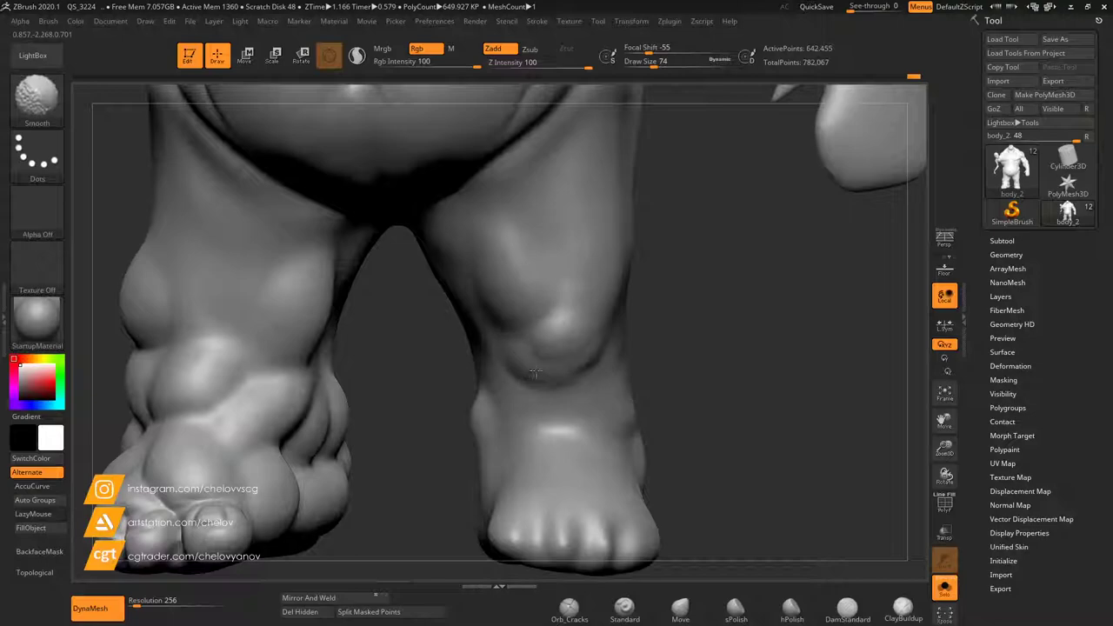
Carve creases beneath the normal leg's kneecap with DamStandard and soften them.
{"action": "left_click", "coordinate": [847, 608]}
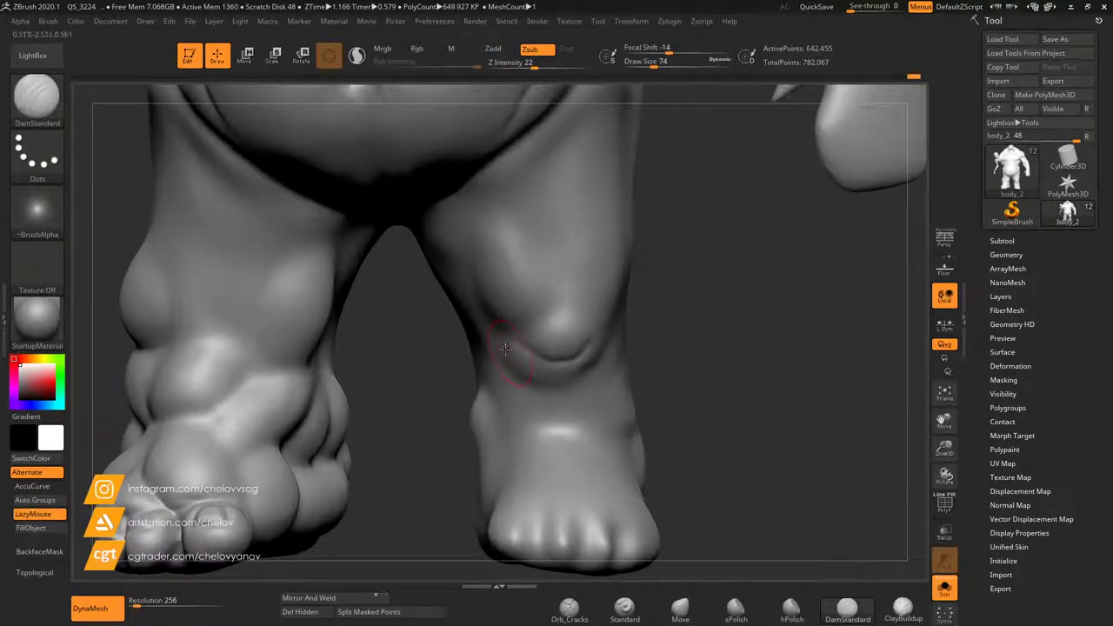
{"action": "mouse_move", "coordinate": [514, 372]}
{"action": "left_mouse_down"}
{"action": "mouse_move", "coordinate": [571, 380]}
{"action": "mouse_move", "coordinate": [600, 364]}
{"action": "mouse_move", "coordinate": [538, 365]}
{"action": "left_mouse_up"}
{"action": "key", "text": "shift"}
{"action": "left_click_drag", "start_coordinate": [693, 366], "coordinate": [641, 361]}
{"action": "left_click_drag", "start_coordinate": [450, 385], "coordinate": [570, 394]}
Build up the front of the normal leg's thigh with ClayBuildup at draw size 124 and smooth the strokes.
{"action": "mouse_move", "coordinate": [944, 448]}
{"action": "left_mouse_down"}
{"action": "mouse_move", "coordinate": [944, 432]}
{"action": "mouse_move", "coordinate": [944, 499]}
{"action": "left_mouse_up"}
{"action": "left_click_drag", "start_coordinate": [800, 371], "coordinate": [693, 383]}
{"action": "left_click", "coordinate": [903, 610]}
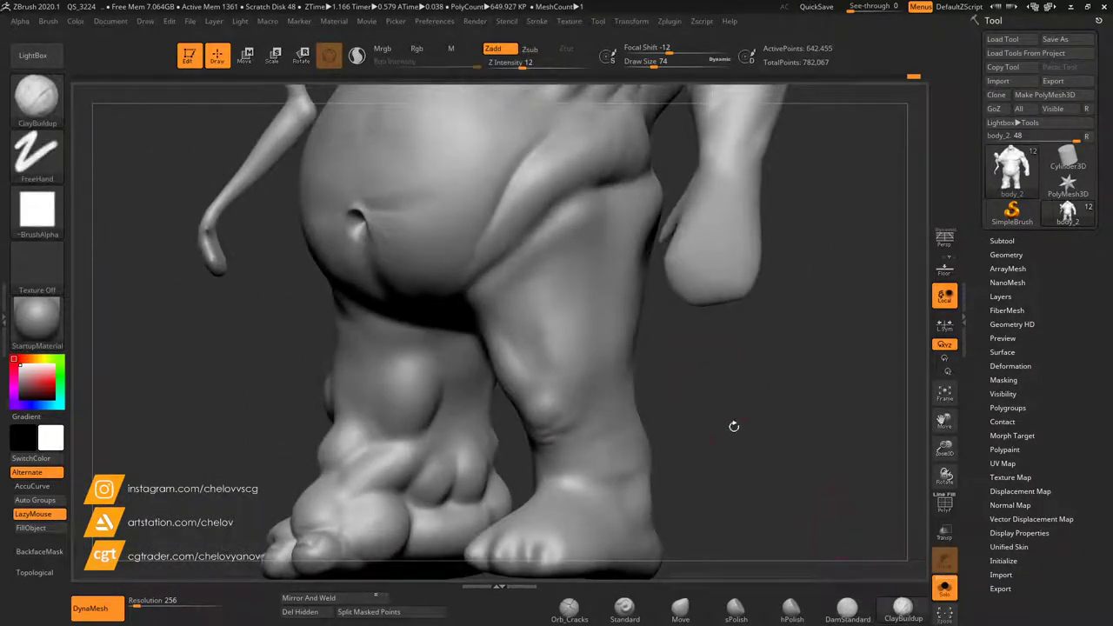
{"action": "left_click_drag", "start_coordinate": [654, 64], "coordinate": [662, 63]}
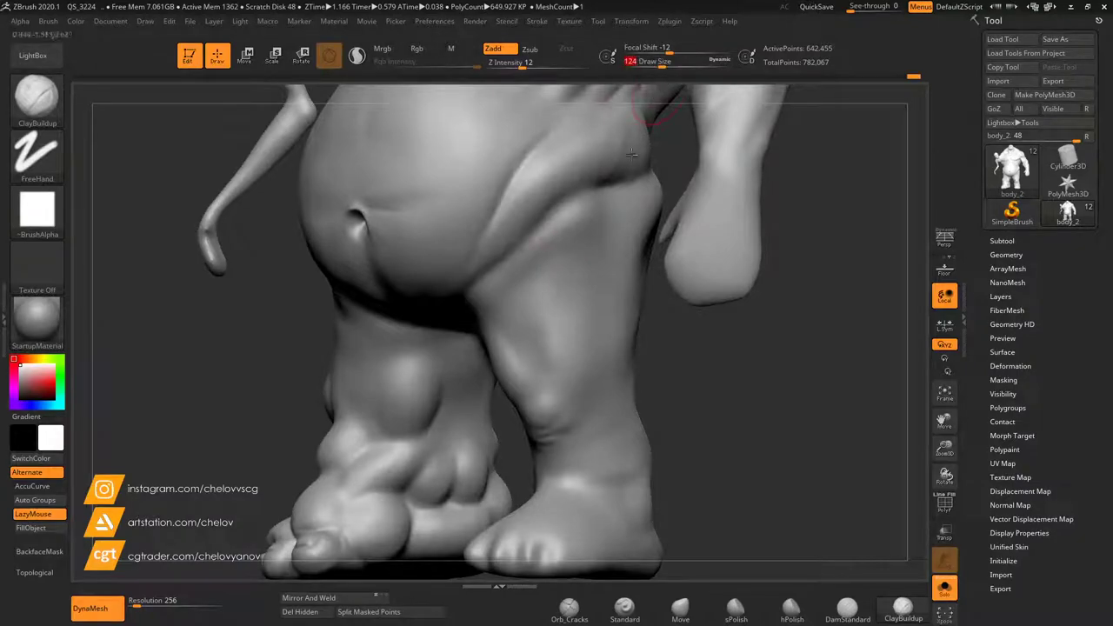
{"action": "left_click_drag", "start_coordinate": [545, 274], "coordinate": [578, 331]}
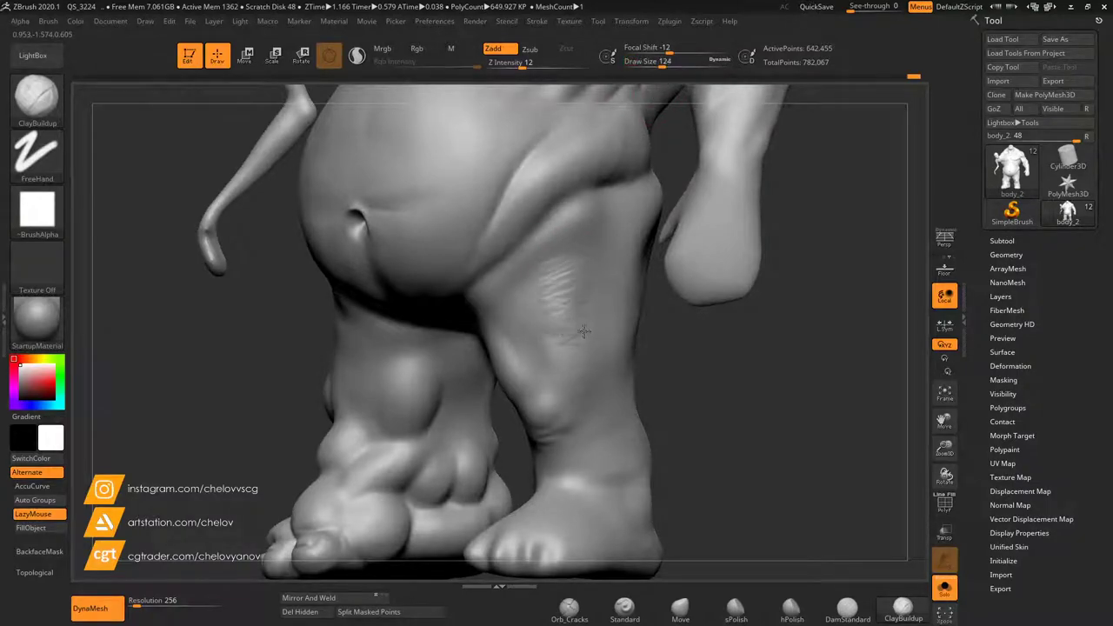
{"action": "mouse_move", "coordinate": [592, 294]}
{"action": "left_mouse_down"}
{"action": "mouse_move", "coordinate": [572, 243]}
{"action": "mouse_move", "coordinate": [581, 292]}
{"action": "mouse_move", "coordinate": [569, 351]}
{"action": "mouse_move", "coordinate": [573, 330]}
{"action": "left_mouse_up"}
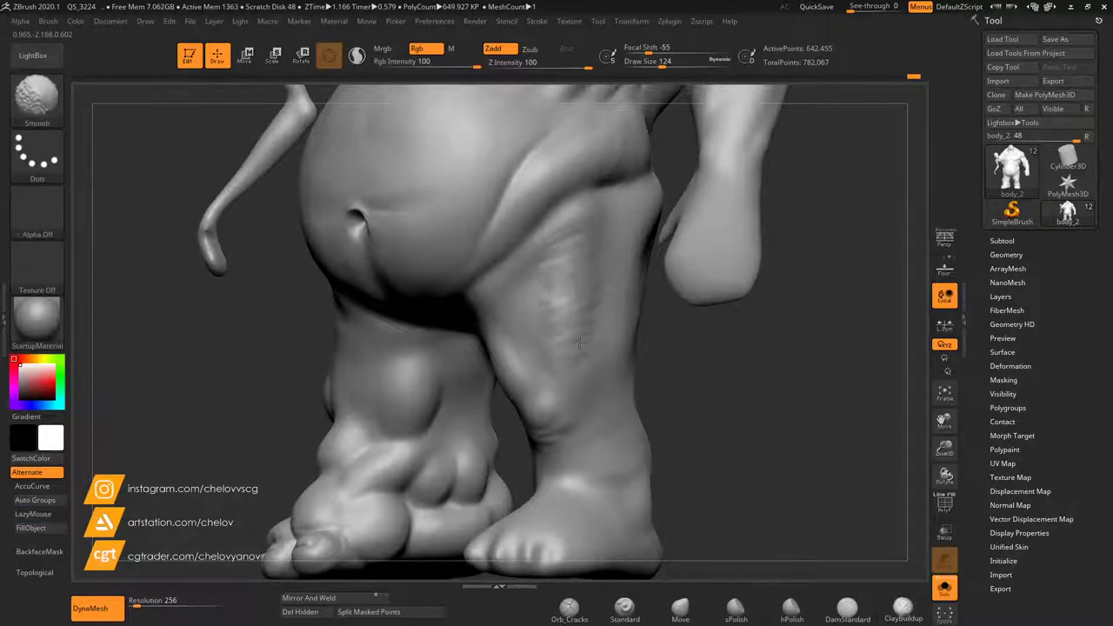
{"action": "left_click_drag", "start_coordinate": [560, 264], "coordinate": [550, 281], "text": "shift"}
Refine the normal leg's upper thigh between the belly fold and the knee with ClayBuildup, smoothing the transitions.
{"action": "left_click_drag", "start_coordinate": [676, 391], "coordinate": [765, 393]}
{"action": "left_click_drag", "start_coordinate": [532, 306], "coordinate": [538, 352]}
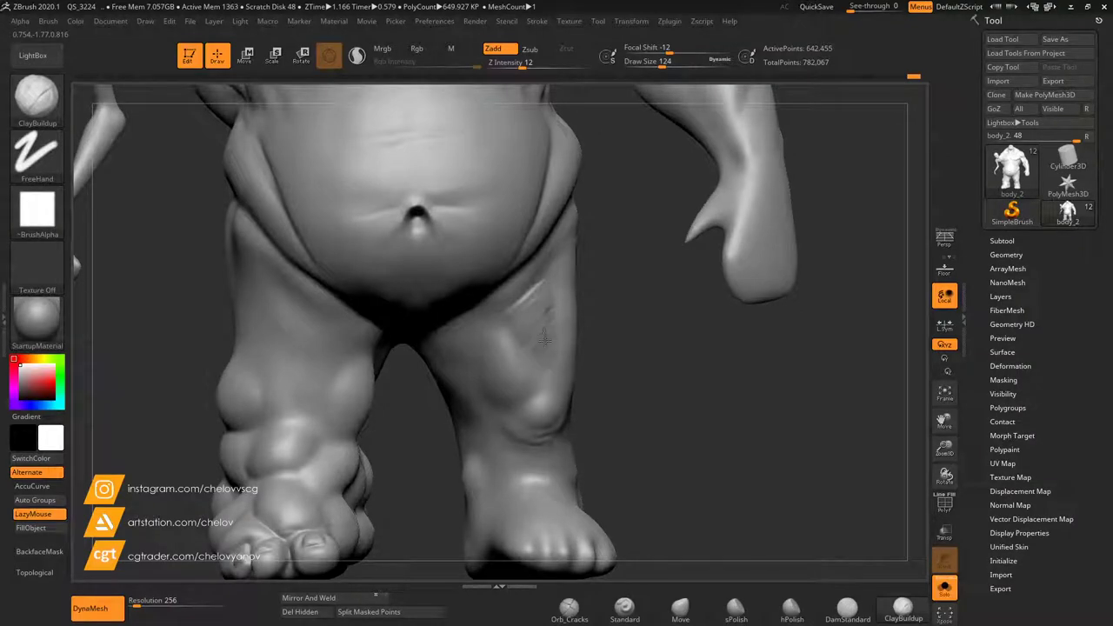
{"action": "mouse_move", "coordinate": [519, 298]}
{"action": "left_mouse_down"}
{"action": "mouse_move", "coordinate": [525, 320]}
{"action": "mouse_move", "coordinate": [546, 328]}
{"action": "left_mouse_up"}
{"action": "left_click_drag", "start_coordinate": [532, 307], "coordinate": [541, 321], "text": "shift"}
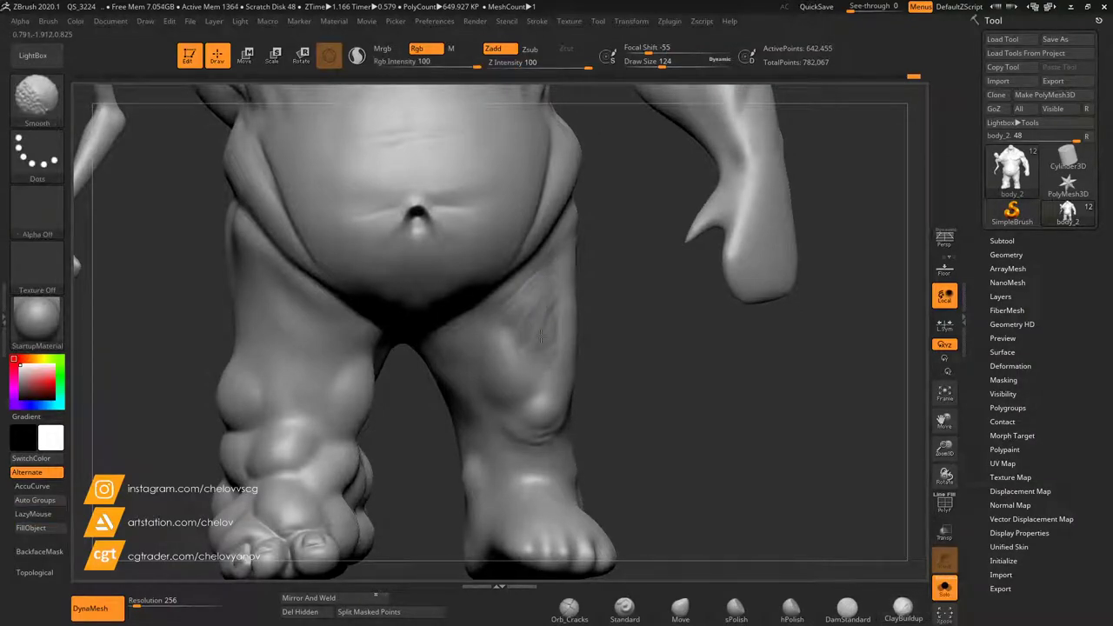
{"action": "mouse_move", "coordinate": [638, 355]}
{"action": "left_mouse_down"}
{"action": "mouse_move", "coordinate": [579, 345]}
{"action": "mouse_move", "coordinate": [654, 355]}
{"action": "mouse_move", "coordinate": [636, 352]}
{"action": "left_mouse_up"}
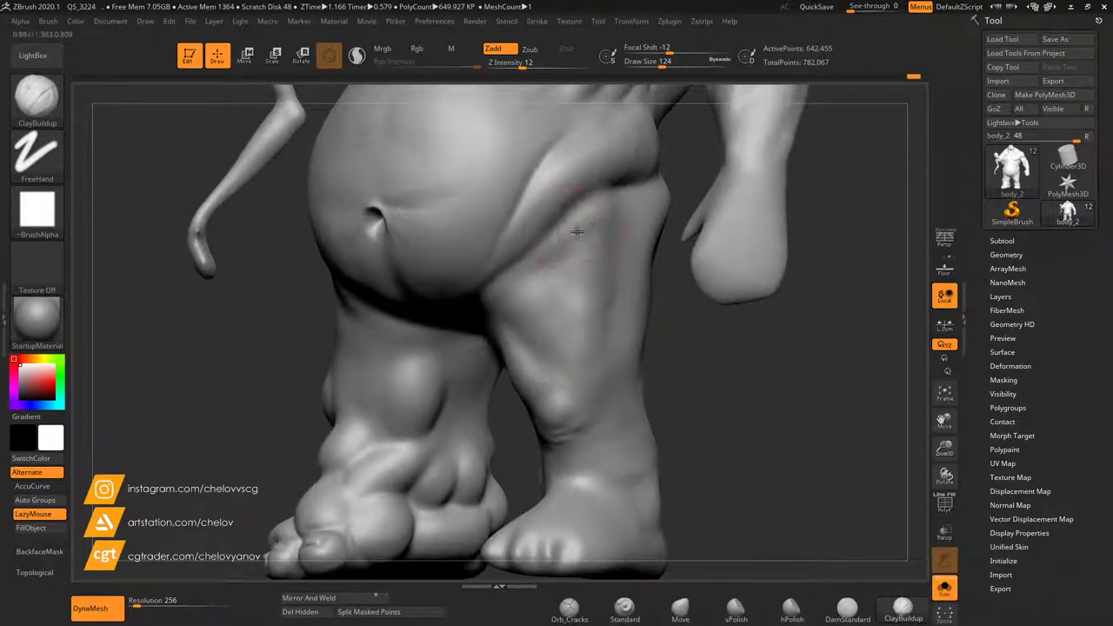
{"action": "key", "text": "shift"}
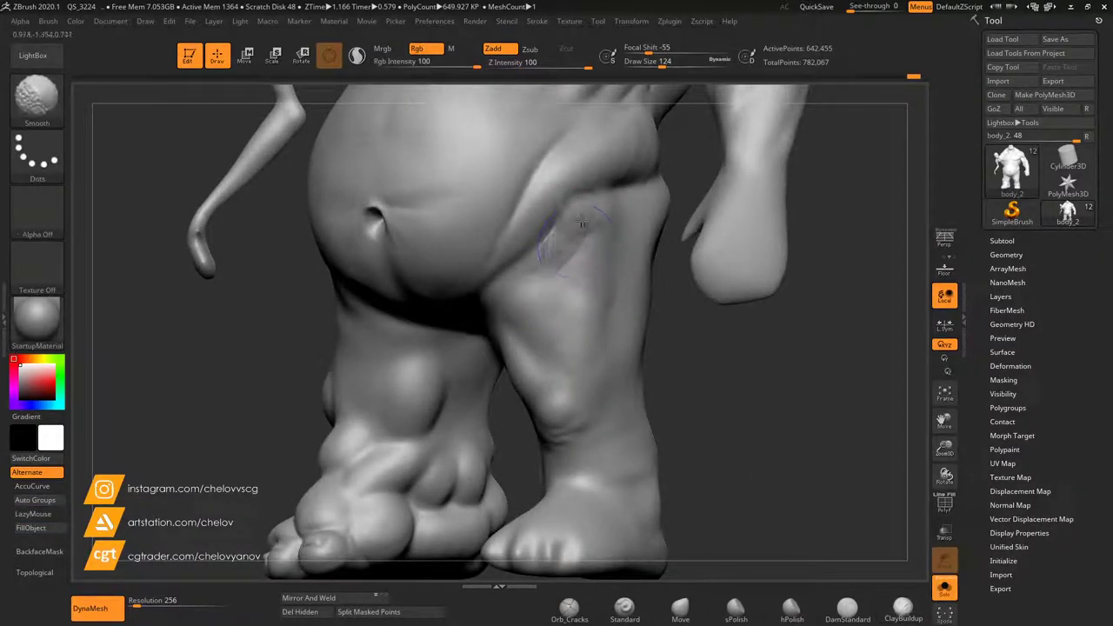
{"action": "left_click_drag", "start_coordinate": [543, 212], "coordinate": [584, 222], "text": "shift"}
{"action": "mouse_move", "coordinate": [664, 318]}
{"action": "left_mouse_down"}
{"action": "mouse_move", "coordinate": [614, 327]}
{"action": "mouse_move", "coordinate": [659, 335]}
{"action": "left_mouse_up"}
Carve the crease where the normal leg's thigh meets the belly fold with DamStandard.
{"action": "left_click", "coordinate": [847, 609]}
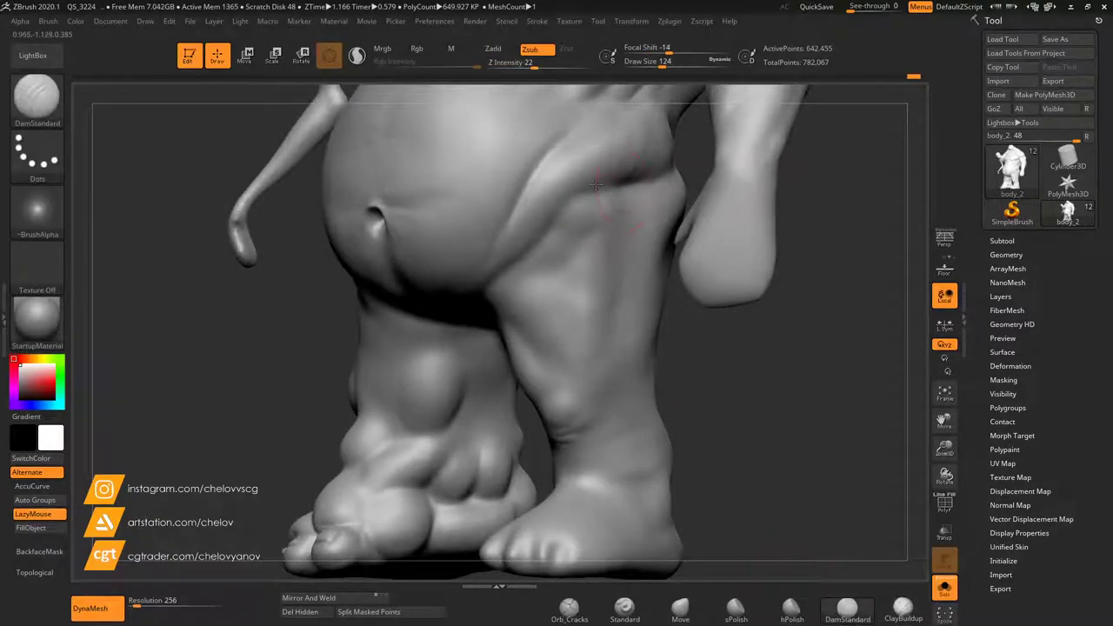
{"action": "left_click_drag", "start_coordinate": [554, 225], "coordinate": [544, 238]}
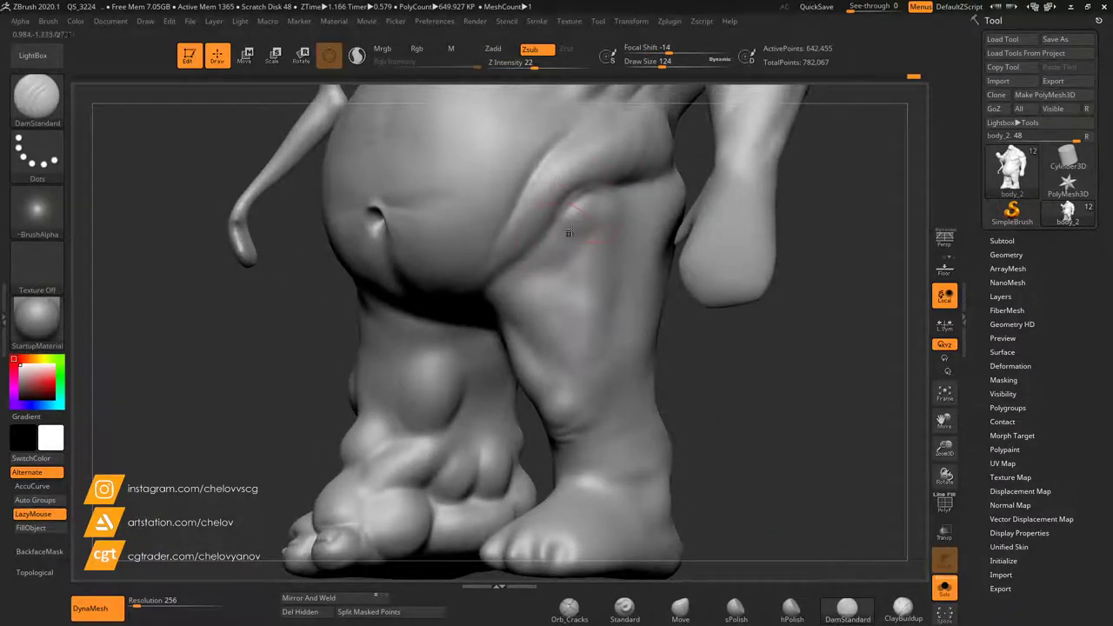
{"action": "mouse_move", "coordinate": [685, 394]}
{"action": "left_mouse_down"}
{"action": "mouse_move", "coordinate": [736, 373]}
{"action": "mouse_move", "coordinate": [681, 365]}
{"action": "mouse_move", "coordinate": [724, 350]}
{"action": "mouse_move", "coordinate": [701, 348]}
{"action": "mouse_move", "coordinate": [745, 350]}
{"action": "mouse_move", "coordinate": [728, 354]}
{"action": "left_mouse_up"}
Show the whole character to check how the clothing covers the normal leg, and isolate the body again.
{"action": "left_click", "coordinate": [945, 588]}
{"action": "mouse_move", "coordinate": [846, 440]}
{"action": "left_mouse_down"}
{"action": "mouse_move", "coordinate": [834, 439]}
{"action": "mouse_move", "coordinate": [870, 432]}
{"action": "mouse_move", "coordinate": [810, 385]}
{"action": "mouse_move", "coordinate": [733, 396]}
{"action": "mouse_move", "coordinate": [829, 460]}
{"action": "left_mouse_up"}
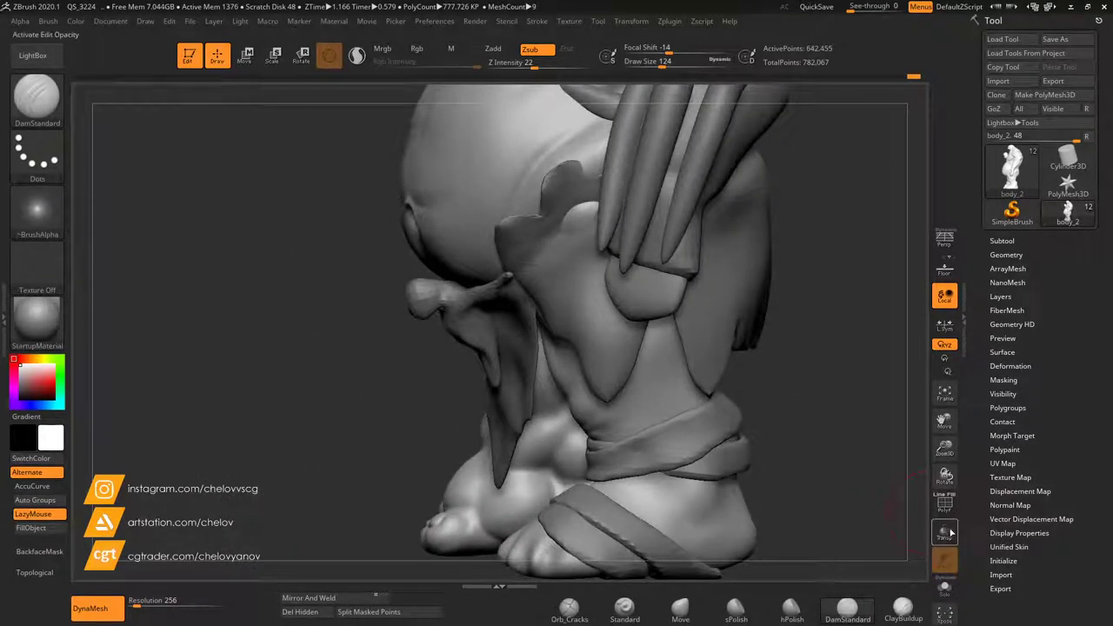
{"action": "left_click", "coordinate": [944, 589]}
Build up the outer thigh and the sides of the normal leg's knee with ClayBuildup.
{"action": "left_click", "coordinate": [903, 607]}
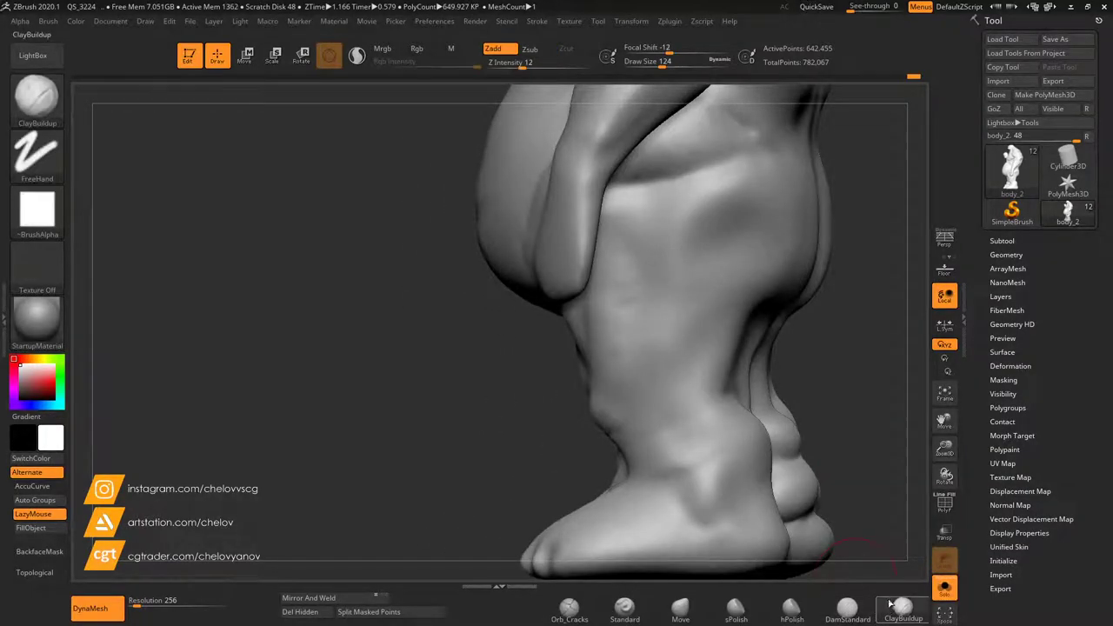
{"action": "mouse_move", "coordinate": [702, 307]}
{"action": "left_mouse_down"}
{"action": "mouse_move", "coordinate": [679, 367]}
{"action": "mouse_move", "coordinate": [659, 354]}
{"action": "mouse_move", "coordinate": [690, 291]}
{"action": "mouse_move", "coordinate": [656, 361]}
{"action": "left_mouse_up"}
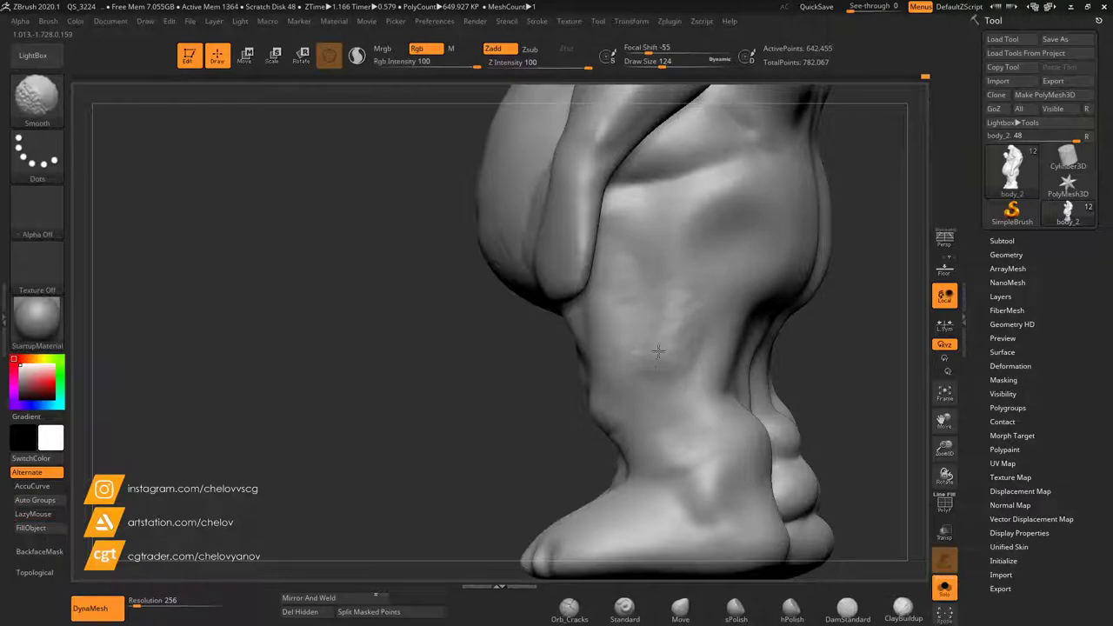
{"action": "mouse_move", "coordinate": [789, 355]}
{"action": "left_mouse_down"}
{"action": "mouse_move", "coordinate": [860, 385]}
{"action": "mouse_move", "coordinate": [795, 365]}
{"action": "mouse_move", "coordinate": [750, 369]}
{"action": "left_mouse_up"}
{"action": "mouse_move", "coordinate": [641, 386]}
{"action": "left_mouse_down"}
{"action": "mouse_move", "coordinate": [661, 408]}
{"action": "mouse_move", "coordinate": [648, 390]}
{"action": "mouse_move", "coordinate": [665, 395]}
{"action": "mouse_move", "coordinate": [654, 415]}
{"action": "mouse_move", "coordinate": [617, 394]}
{"action": "mouse_move", "coordinate": [649, 410]}
{"action": "left_mouse_up"}
{"action": "left_click_drag", "start_coordinate": [745, 389], "coordinate": [789, 386]}
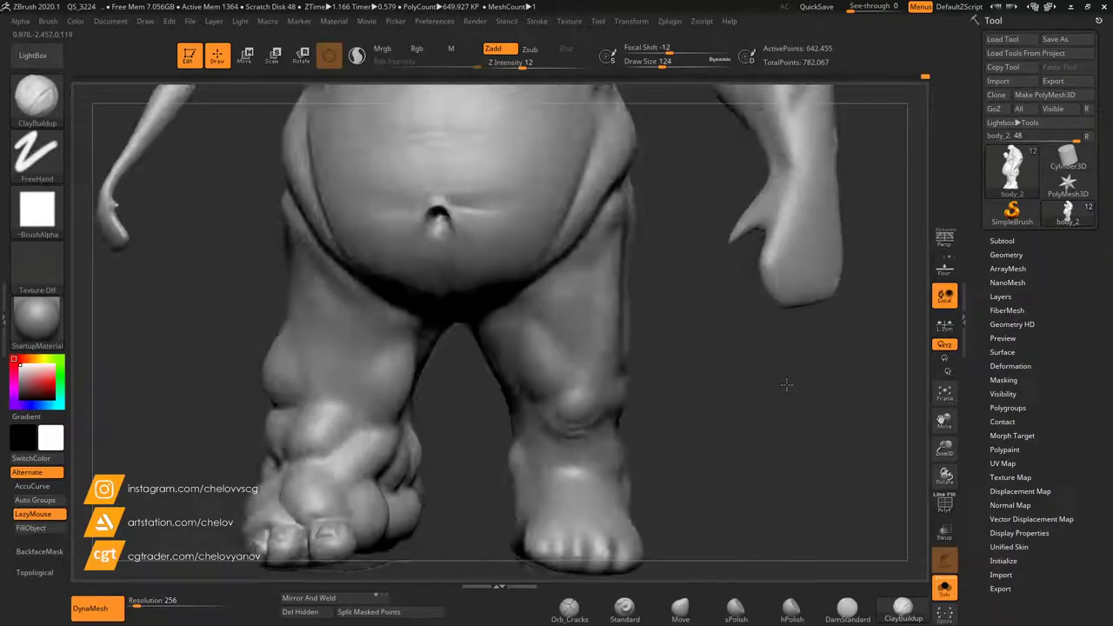
{"action": "left_click_drag", "start_coordinate": [720, 371], "coordinate": [755, 383]}
{"action": "mouse_move", "coordinate": [545, 410]}
{"action": "left_mouse_down"}
{"action": "mouse_move", "coordinate": [507, 416]}
{"action": "mouse_move", "coordinate": [527, 390]}
{"action": "mouse_move", "coordinate": [518, 420]}
{"action": "mouse_move", "coordinate": [516, 405]}
{"action": "left_mouse_up"}
{"action": "left_click_drag", "start_coordinate": [746, 383], "coordinate": [656, 380]}
Build up the normal leg's calf muscle below the back of the knee with ClayBuildup and smooth it.
{"action": "mouse_move", "coordinate": [723, 386]}
{"action": "left_mouse_down"}
{"action": "mouse_move", "coordinate": [740, 378]}
{"action": "mouse_move", "coordinate": [678, 353]}
{"action": "mouse_move", "coordinate": [588, 351]}
{"action": "left_mouse_up"}
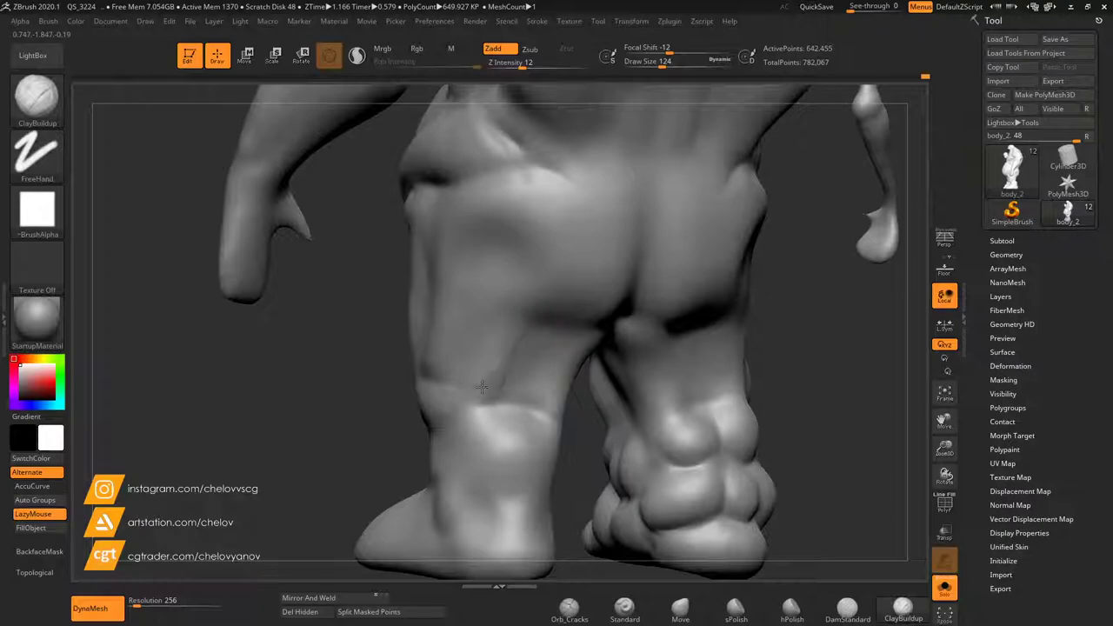
{"action": "left_click_drag", "start_coordinate": [591, 408], "coordinate": [553, 407]}
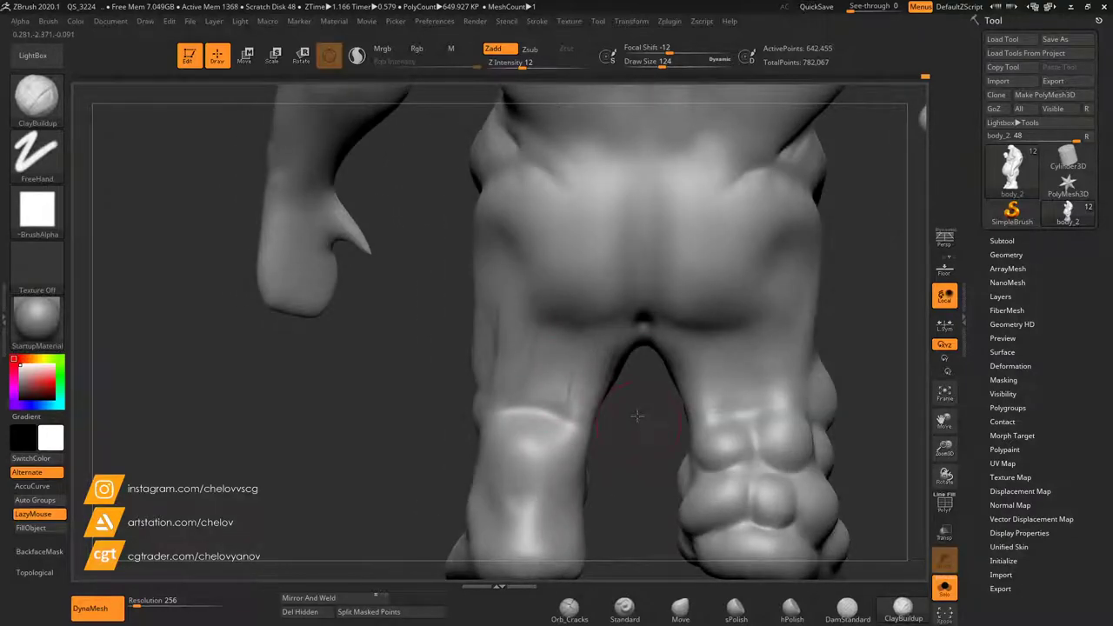
{"action": "left_click_drag", "start_coordinate": [638, 415], "coordinate": [544, 431]}
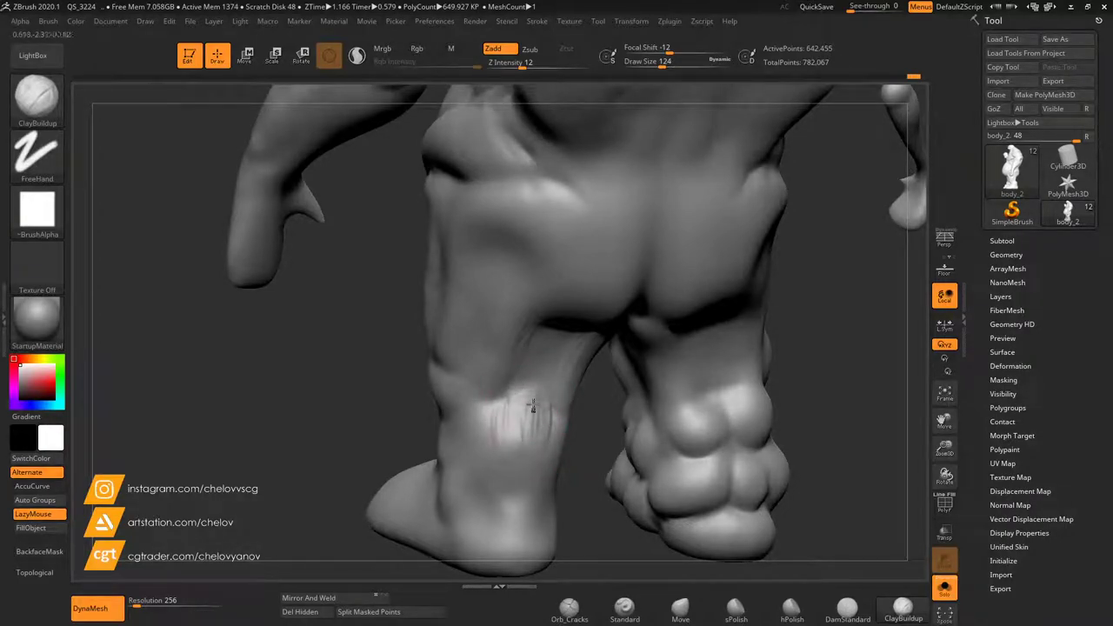
{"action": "key", "text": "shift"}
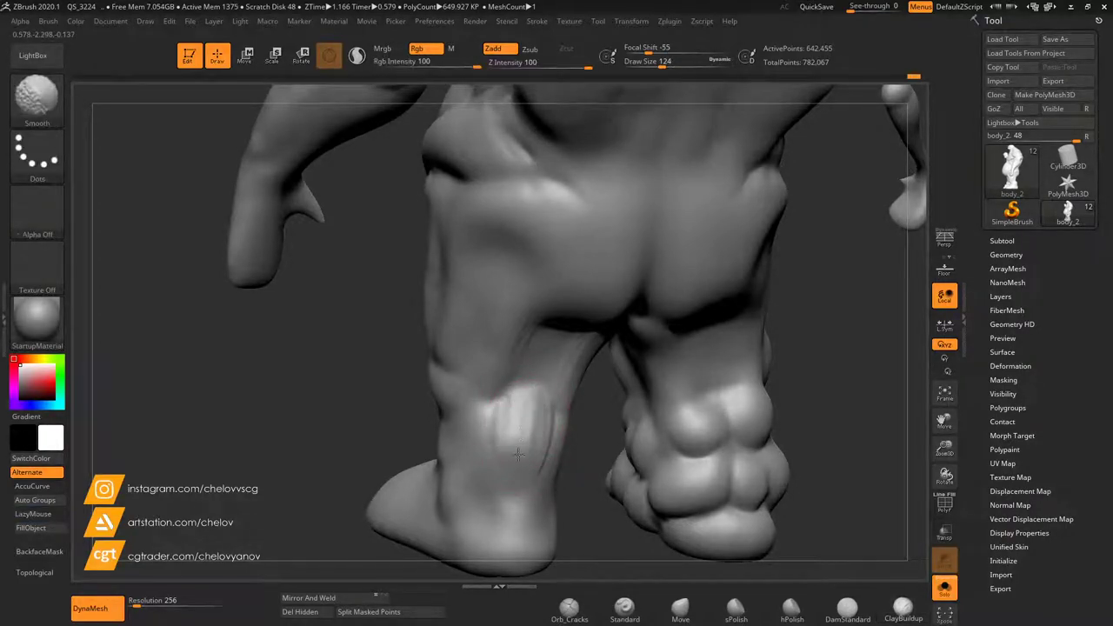
{"action": "left_click_drag", "start_coordinate": [520, 452], "coordinate": [527, 409], "text": "shift"}
{"action": "key", "text": "shift"}
{"action": "right_click_drag", "start_coordinate": [580, 377], "coordinate": [574, 353], "text": "shift"}
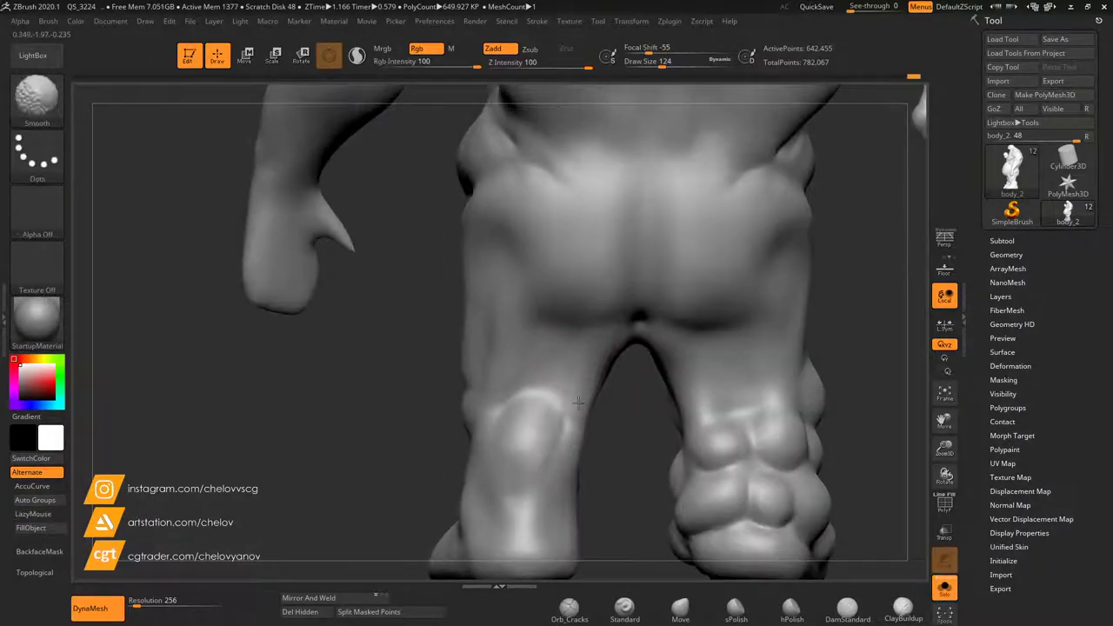
{"action": "left_click_drag", "start_coordinate": [558, 330], "coordinate": [553, 381]}
{"action": "mouse_move", "coordinate": [623, 423]}
{"action": "left_mouse_down"}
{"action": "mouse_move", "coordinate": [698, 421]}
{"action": "mouse_move", "coordinate": [677, 429]}
{"action": "left_mouse_up"}
Carve the crease across the back of the normal leg's knee and around the top of the calf with DamStandard.
{"action": "left_click", "coordinate": [851, 610]}
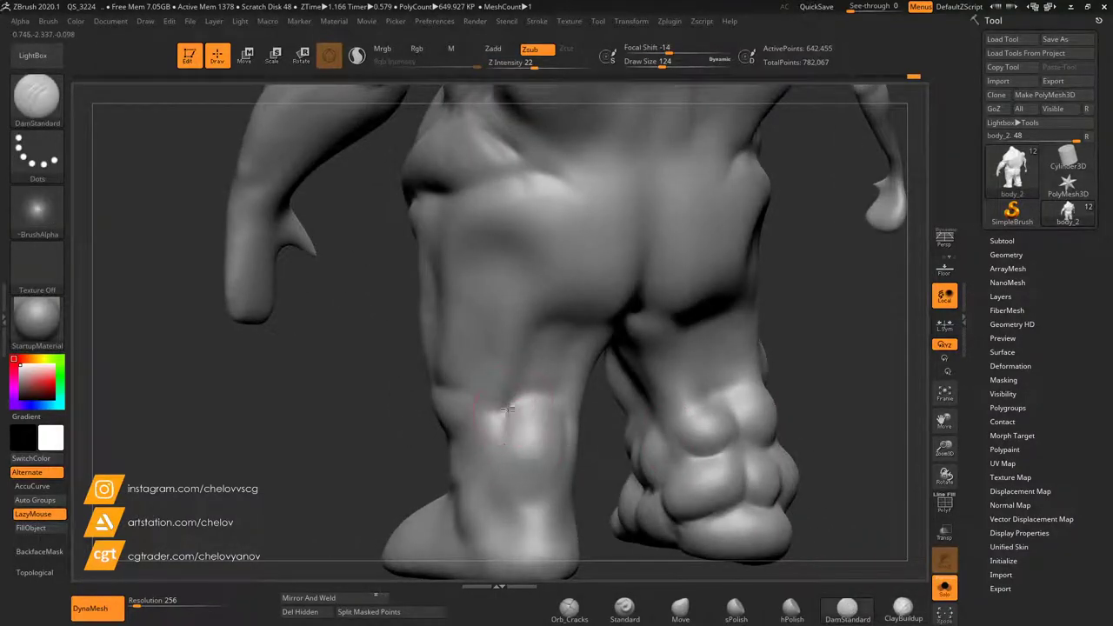
{"action": "left_click_drag", "start_coordinate": [600, 440], "coordinate": [648, 437]}
{"action": "left_click_drag", "start_coordinate": [490, 410], "coordinate": [529, 408]}
{"action": "left_click_drag", "start_coordinate": [767, 393], "coordinate": [674, 397]}
{"action": "mouse_move", "coordinate": [562, 396]}
{"action": "left_mouse_down"}
{"action": "mouse_move", "coordinate": [584, 402]}
{"action": "mouse_move", "coordinate": [542, 407]}
{"action": "left_mouse_up"}
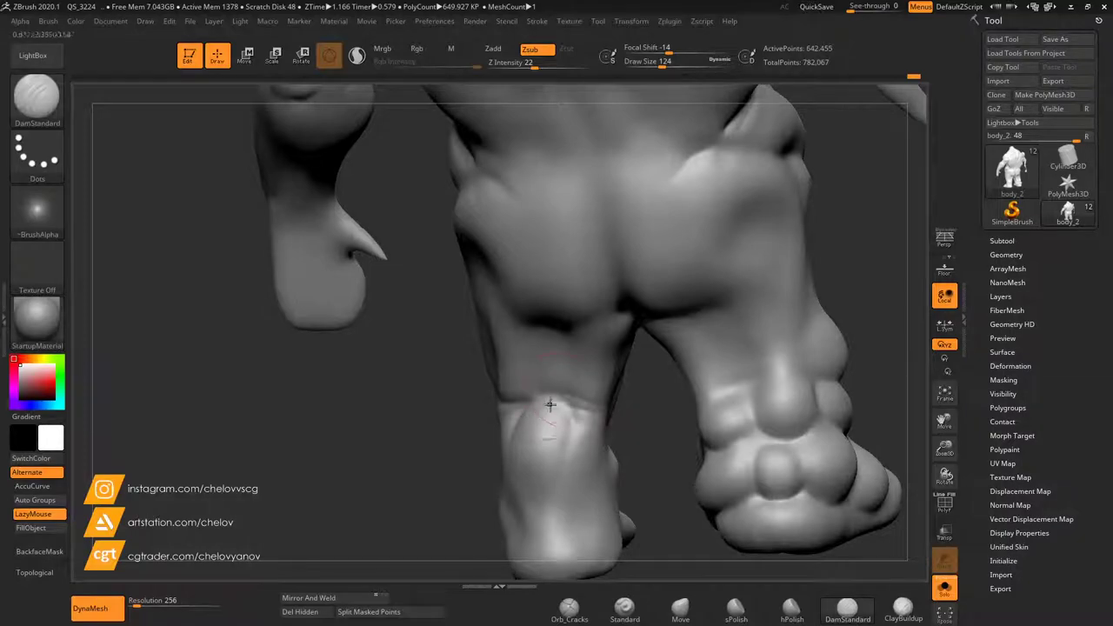
{"action": "left_click_drag", "start_coordinate": [669, 407], "coordinate": [576, 398]}
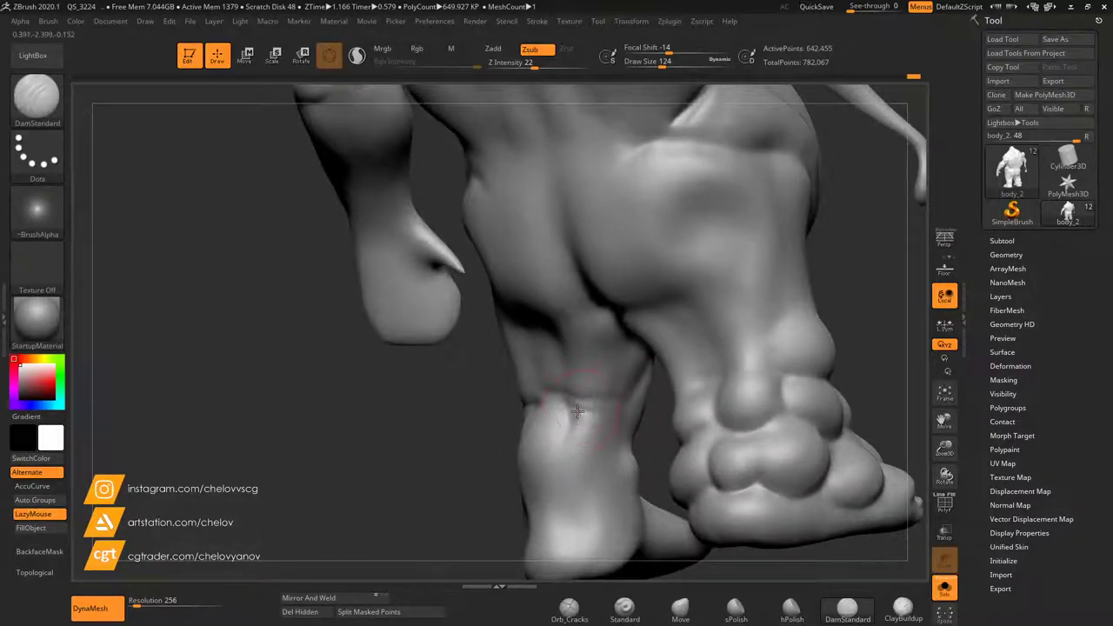
{"action": "left_click_drag", "start_coordinate": [447, 427], "coordinate": [681, 407]}
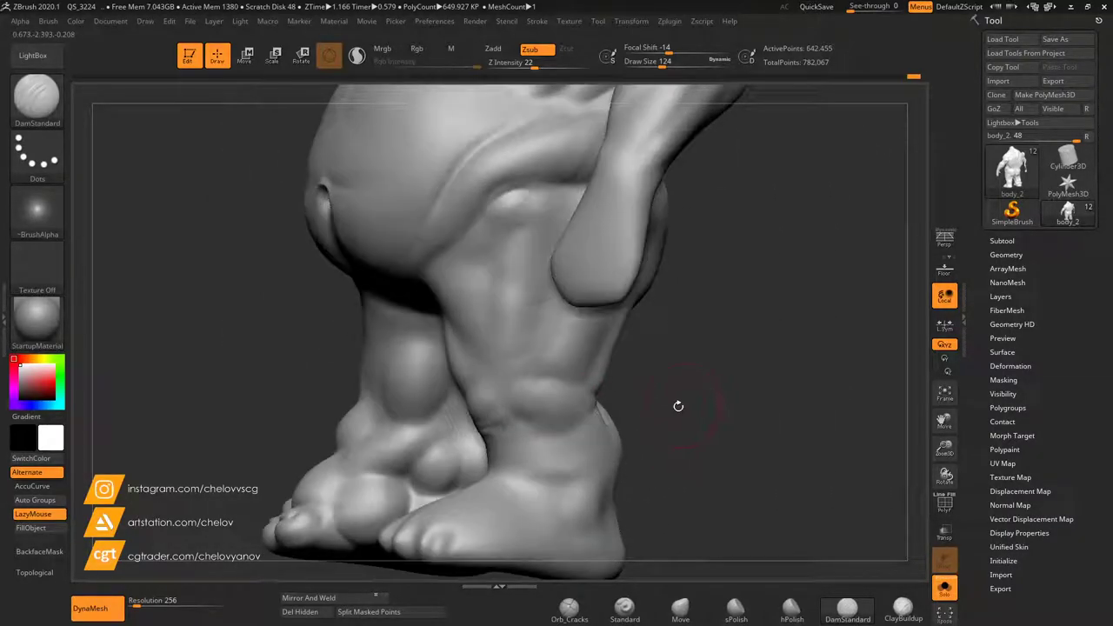
{"action": "mouse_move", "coordinate": [913, 440]}
{"action": "left_mouse_down"}
{"action": "mouse_move", "coordinate": [943, 422]}
{"action": "mouse_move", "coordinate": [757, 368]}
{"action": "mouse_move", "coordinate": [719, 386]}
{"action": "left_mouse_up"}
{"action": "key", "text": "shift"}
{"action": "left_click_drag", "start_coordinate": [822, 402], "coordinate": [671, 392]}
Build up the normal foot's outer ankle and heel with ClayBuildup and smooth the strokes.
{"action": "left_click", "coordinate": [903, 609]}
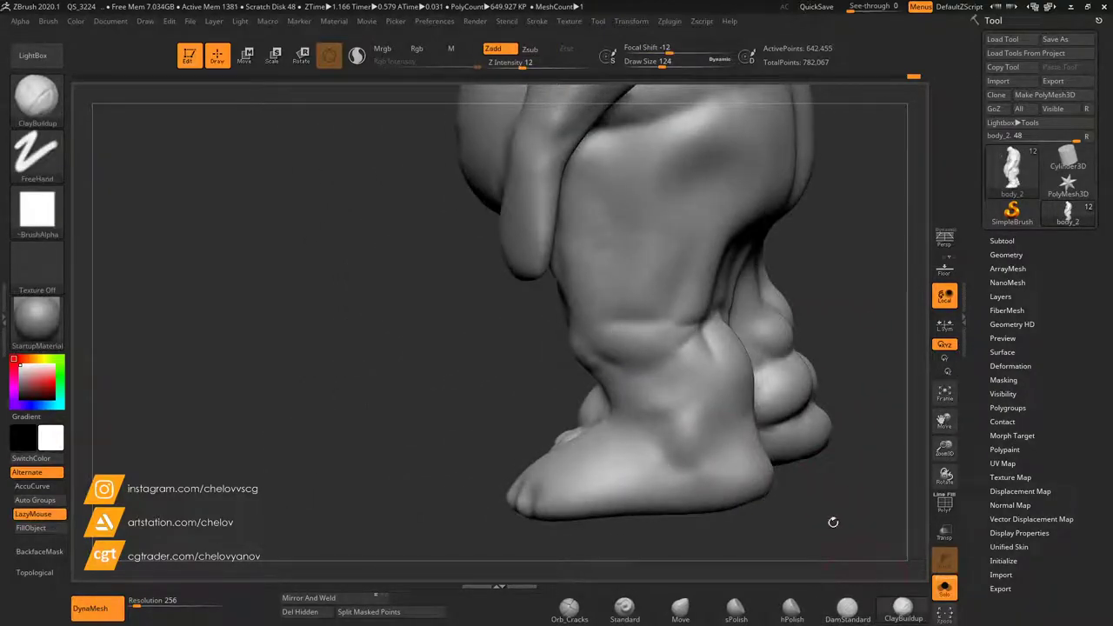
{"action": "mouse_move", "coordinate": [683, 433]}
{"action": "left_mouse_down"}
{"action": "mouse_move", "coordinate": [694, 435]}
{"action": "mouse_move", "coordinate": [688, 442]}
{"action": "mouse_move", "coordinate": [685, 388]}
{"action": "mouse_move", "coordinate": [684, 431]}
{"action": "mouse_move", "coordinate": [684, 396]}
{"action": "left_mouse_up"}
{"action": "left_click_drag", "start_coordinate": [800, 484], "coordinate": [687, 490]}
{"action": "left_click_drag", "start_coordinate": [822, 550], "coordinate": [791, 496]}
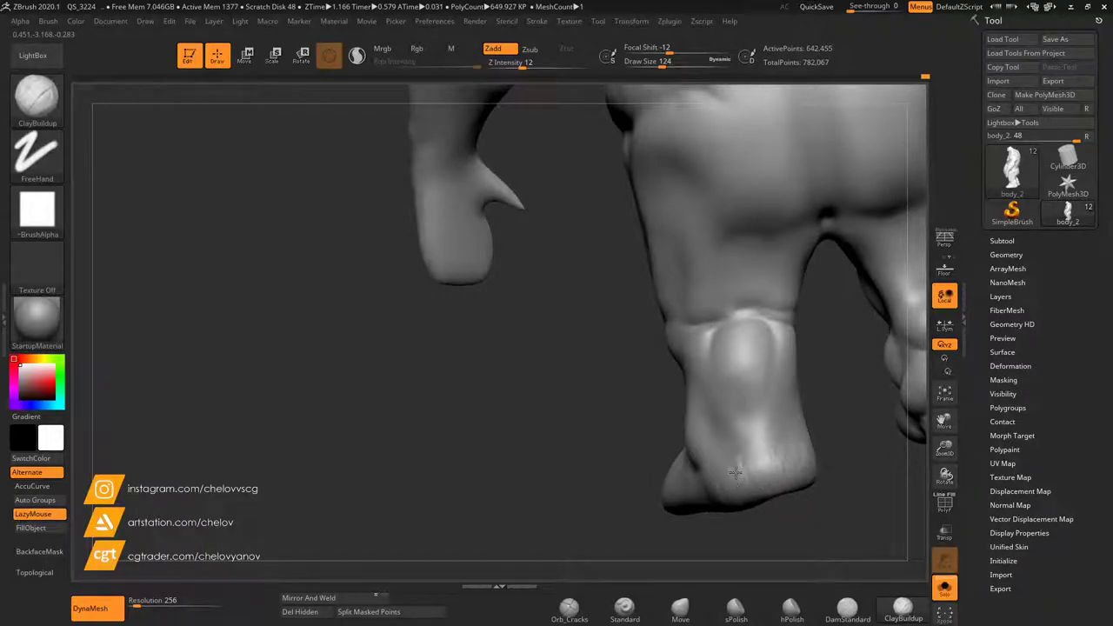
{"action": "left_click_drag", "start_coordinate": [809, 476], "coordinate": [801, 469], "text": "shift"}
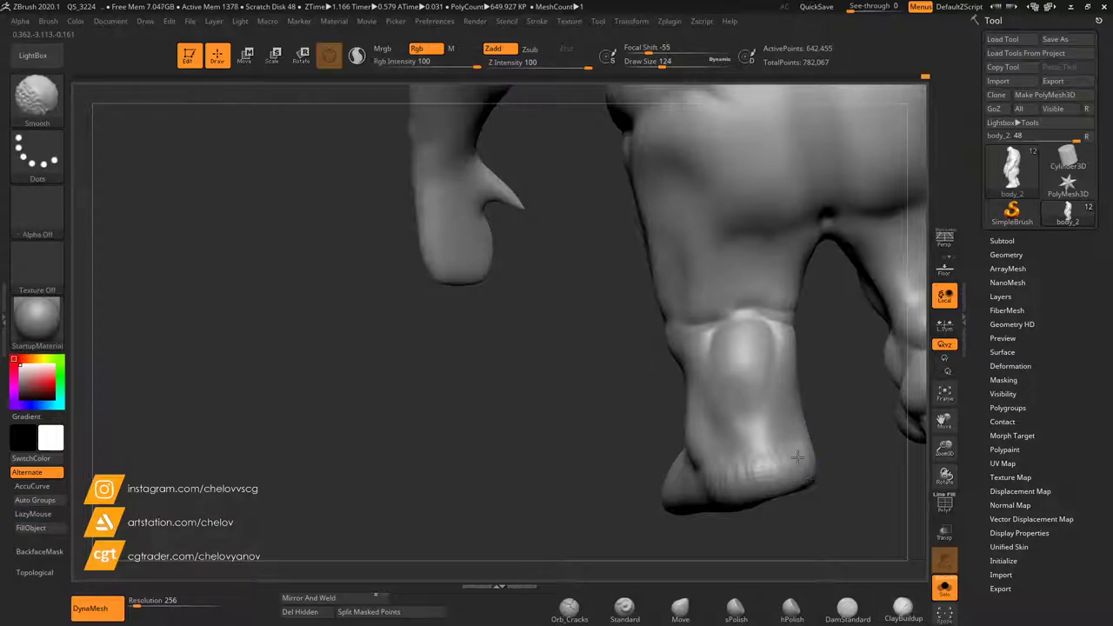
{"action": "left_click_drag", "start_coordinate": [733, 478], "coordinate": [758, 466], "text": "shift"}
Define the normal leg's lower calf and Achilles tendon down to the heel with ClayBuildup, smoothing the surface.
{"action": "mouse_move", "coordinate": [750, 395]}
{"action": "left_mouse_down"}
{"action": "mouse_move", "coordinate": [755, 414]}
{"action": "mouse_move", "coordinate": [744, 399]}
{"action": "mouse_move", "coordinate": [735, 426]}
{"action": "mouse_move", "coordinate": [748, 376]}
{"action": "left_mouse_up"}
{"action": "mouse_move", "coordinate": [727, 413]}
{"action": "left_mouse_down"}
{"action": "mouse_move", "coordinate": [726, 430]}
{"action": "mouse_move", "coordinate": [720, 414]}
{"action": "left_mouse_up"}
{"action": "left_click_drag", "start_coordinate": [827, 489], "coordinate": [798, 488]}
{"action": "mouse_move", "coordinate": [768, 413]}
{"action": "left_mouse_down"}
{"action": "mouse_move", "coordinate": [765, 440]}
{"action": "mouse_move", "coordinate": [772, 419]}
{"action": "left_mouse_up"}
{"action": "mouse_move", "coordinate": [683, 474]}
{"action": "left_mouse_down"}
{"action": "mouse_move", "coordinate": [715, 472]}
{"action": "mouse_move", "coordinate": [711, 447]}
{"action": "left_mouse_up"}
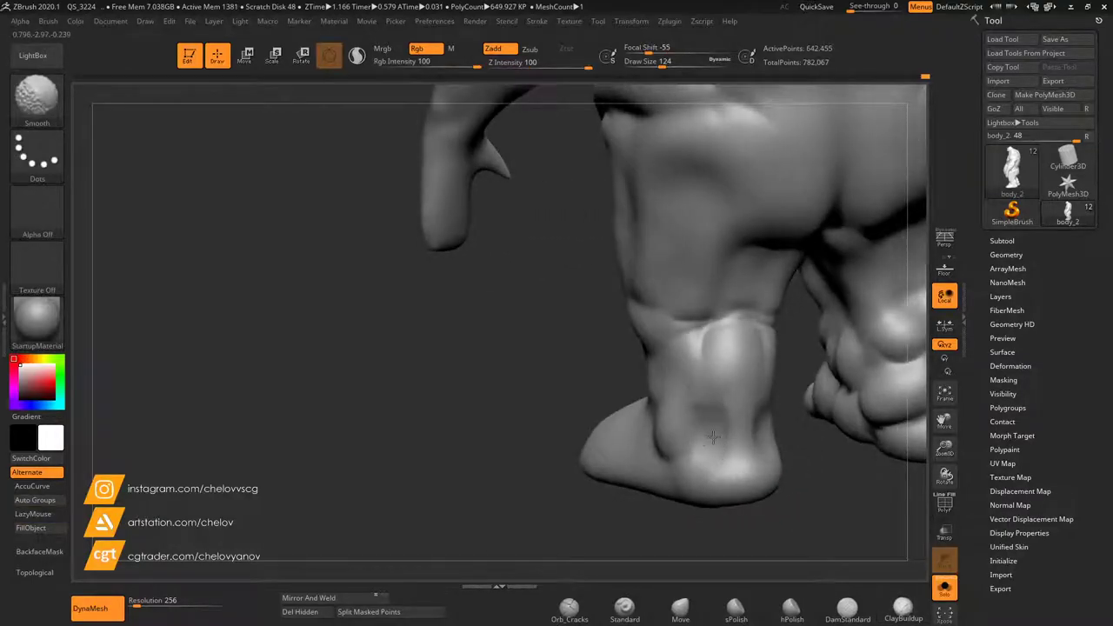
{"action": "mouse_move", "coordinate": [808, 465]}
{"action": "left_mouse_down"}
{"action": "mouse_move", "coordinate": [839, 454]}
{"action": "mouse_move", "coordinate": [759, 494]}
{"action": "left_mouse_up"}
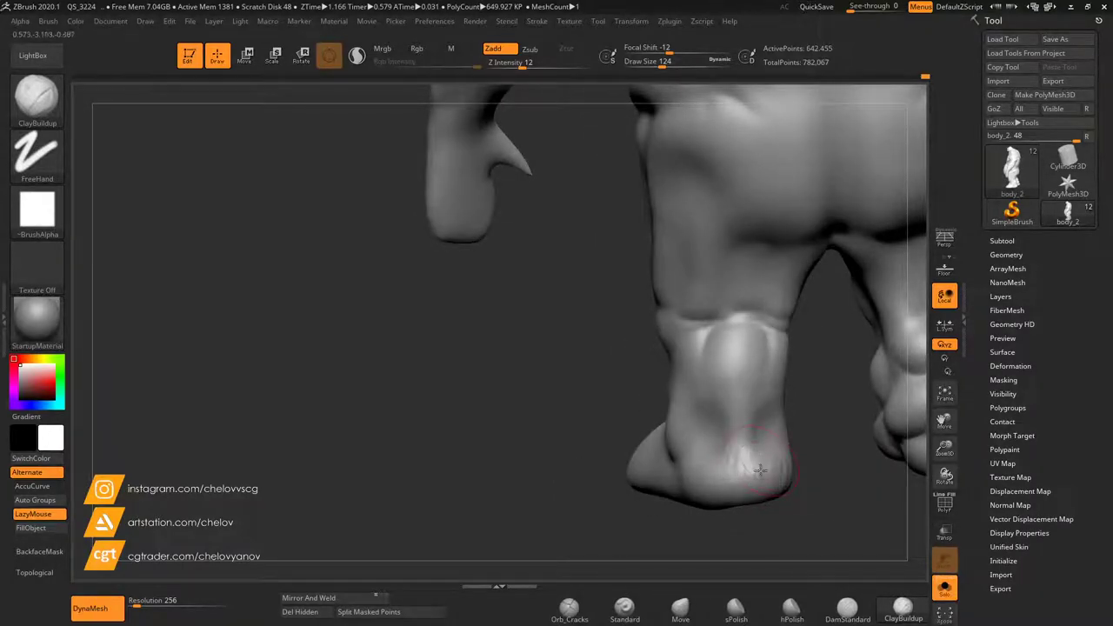
{"action": "left_click_drag", "start_coordinate": [706, 485], "coordinate": [715, 472], "text": "shift"}
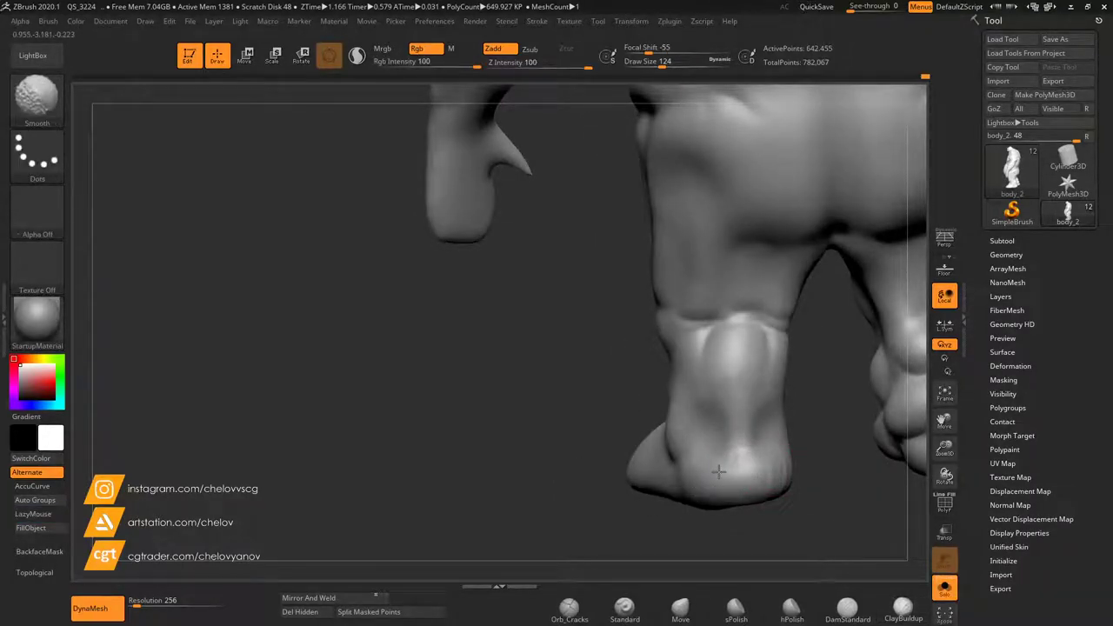
{"action": "mouse_move", "coordinate": [840, 477]}
{"action": "left_mouse_down"}
{"action": "mouse_move", "coordinate": [800, 480]}
{"action": "mouse_move", "coordinate": [826, 480]}
{"action": "left_mouse_up"}
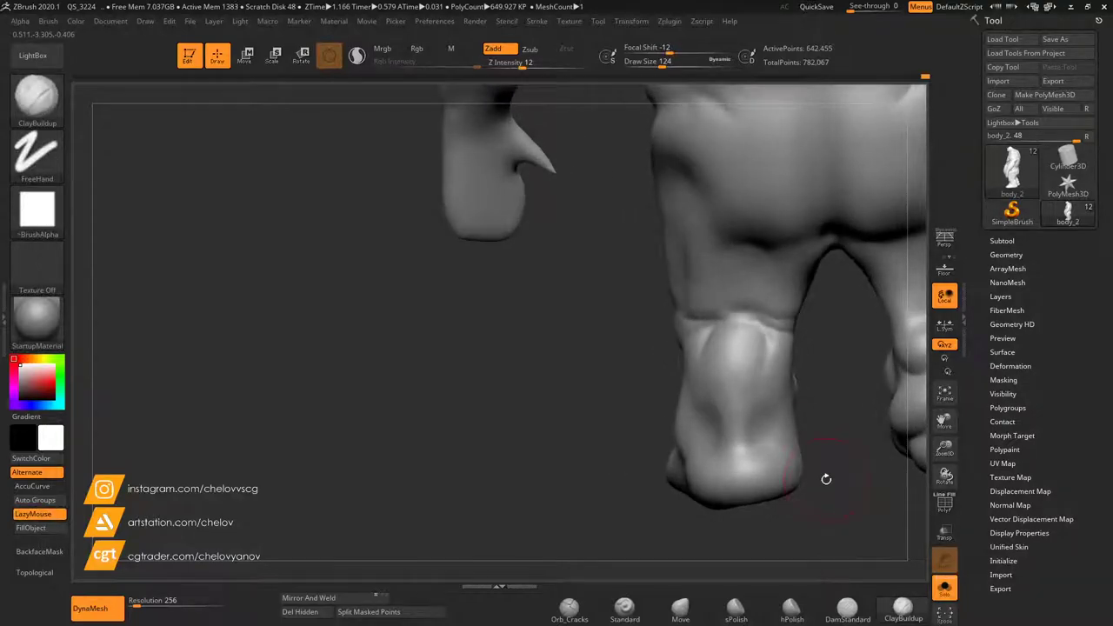
Adjust the silhouette of the normal leg's inner ankle above the heel with the Move brush.
{"action": "left_click", "coordinate": [681, 608]}
{"action": "left_click_drag", "start_coordinate": [791, 429], "coordinate": [778, 428]}
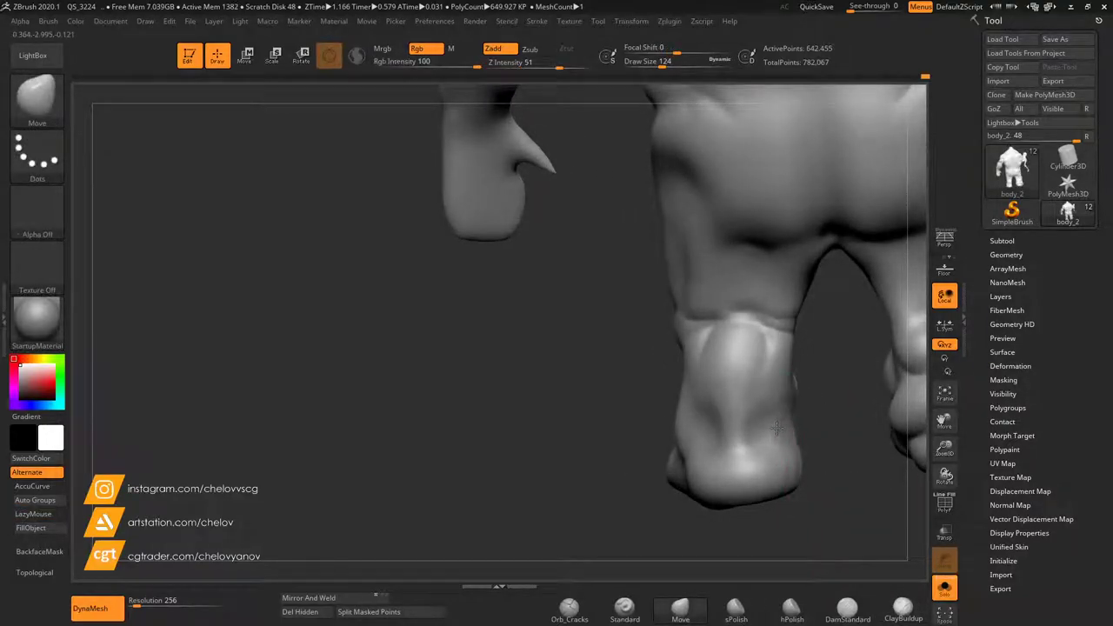
{"action": "left_click_drag", "start_coordinate": [833, 476], "coordinate": [782, 447]}
Refine the front of the normal leg's lower shin and inner ankle with ClayBuildup, smoothing the surface.
{"action": "mouse_move", "coordinate": [849, 502]}
{"action": "left_mouse_down"}
{"action": "mouse_move", "coordinate": [769, 520]}
{"action": "mouse_move", "coordinate": [820, 531]}
{"action": "mouse_move", "coordinate": [834, 521]}
{"action": "left_mouse_up"}
{"action": "left_click", "coordinate": [899, 616]}
{"action": "mouse_move", "coordinate": [716, 475]}
{"action": "left_mouse_down"}
{"action": "mouse_move", "coordinate": [745, 431]}
{"action": "mouse_move", "coordinate": [774, 418]}
{"action": "mouse_move", "coordinate": [797, 428]}
{"action": "mouse_move", "coordinate": [784, 383]}
{"action": "left_mouse_up"}
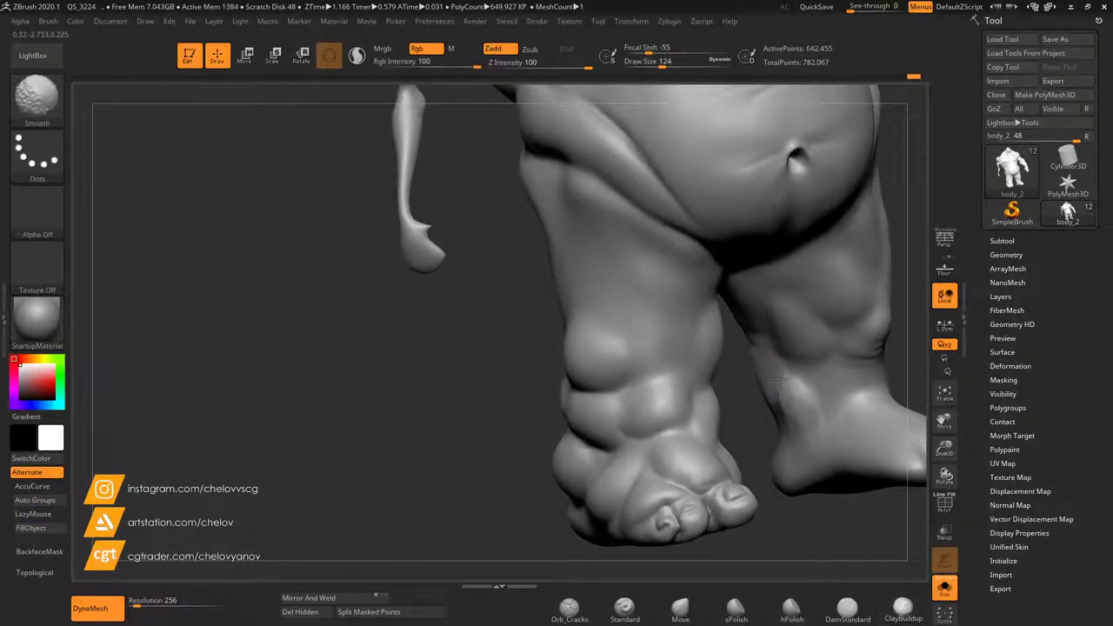
{"action": "left_click_drag", "start_coordinate": [944, 449], "coordinate": [898, 424]}
{"action": "left_click_drag", "start_coordinate": [900, 340], "coordinate": [872, 374]}
{"action": "left_click_drag", "start_coordinate": [948, 455], "coordinate": [867, 386]}
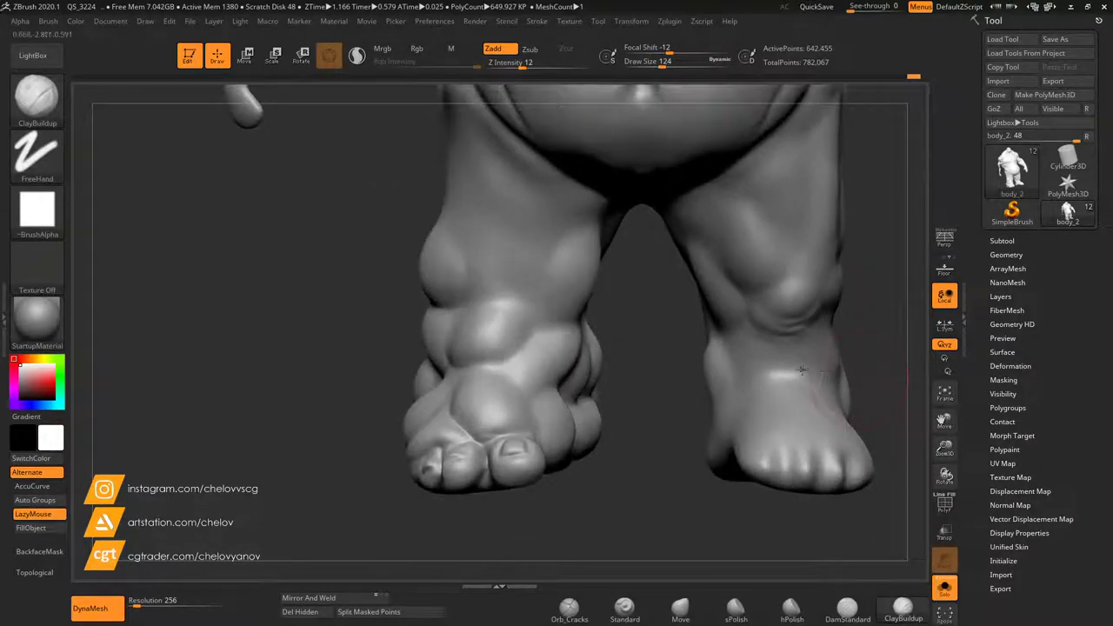
{"action": "mouse_move", "coordinate": [751, 335]}
{"action": "left_mouse_down", "text": "shift"}
{"action": "mouse_move", "coordinate": [735, 352]}
{"action": "mouse_move", "coordinate": [745, 354]}
{"action": "left_mouse_up", "text": "shift"}
{"action": "mouse_move", "coordinate": [732, 338]}
{"action": "left_mouse_down", "text": "shift"}
{"action": "mouse_move", "coordinate": [748, 330]}
{"action": "mouse_move", "coordinate": [759, 376]}
{"action": "left_mouse_up", "text": "shift"}
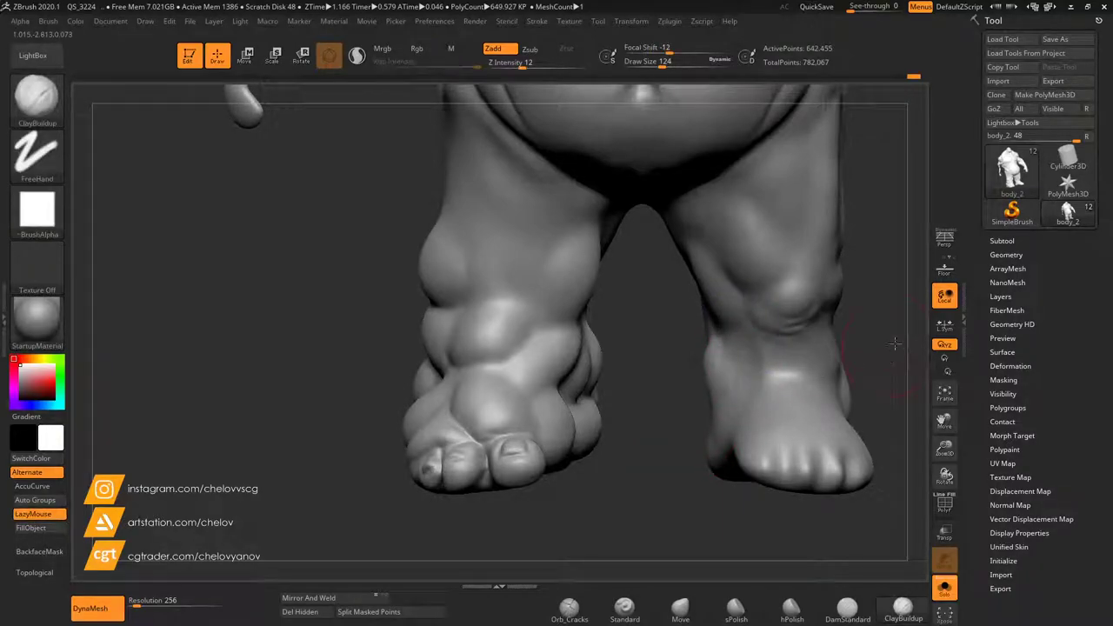
Build up the instep of the normal foot from the ankle toward the toes with ClayBuildup and smooth the strokes.
{"action": "left_click_drag", "start_coordinate": [897, 342], "coordinate": [881, 381]}
{"action": "left_click_drag", "start_coordinate": [777, 389], "coordinate": [789, 394]}
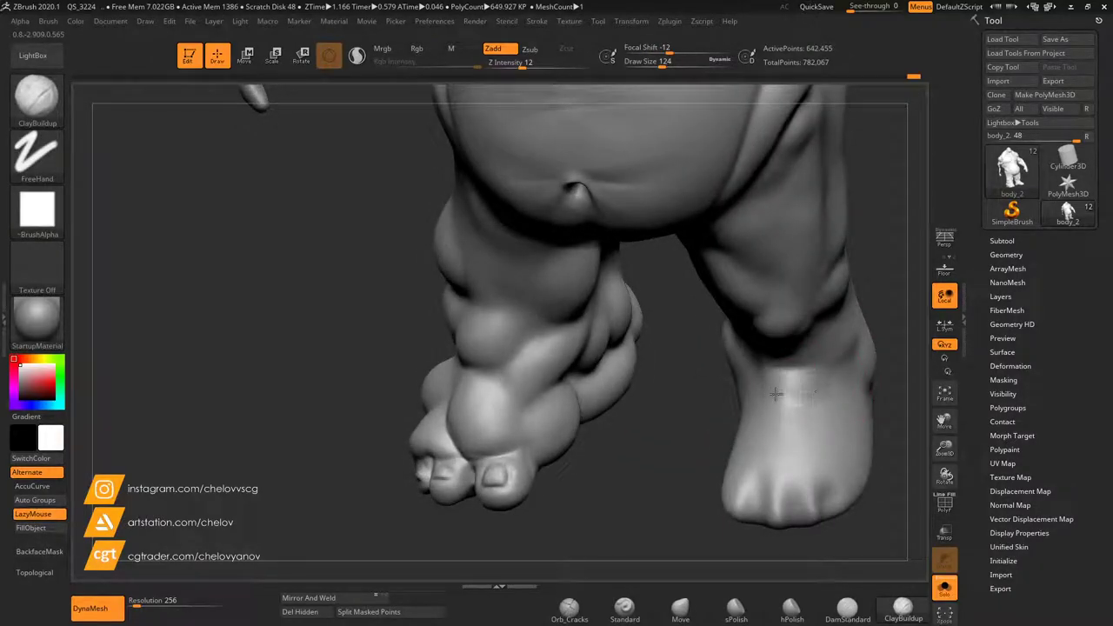
{"action": "mouse_move", "coordinate": [887, 461]}
{"action": "left_mouse_down"}
{"action": "mouse_move", "coordinate": [852, 455]}
{"action": "mouse_move", "coordinate": [886, 455]}
{"action": "left_mouse_up"}
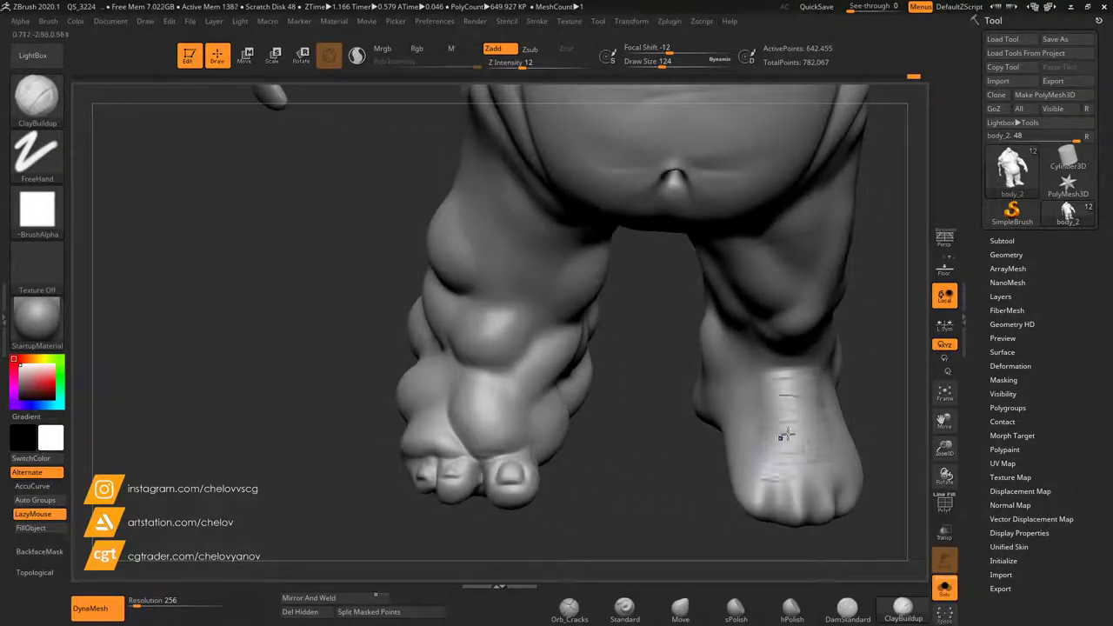
{"action": "key", "text": "shift"}
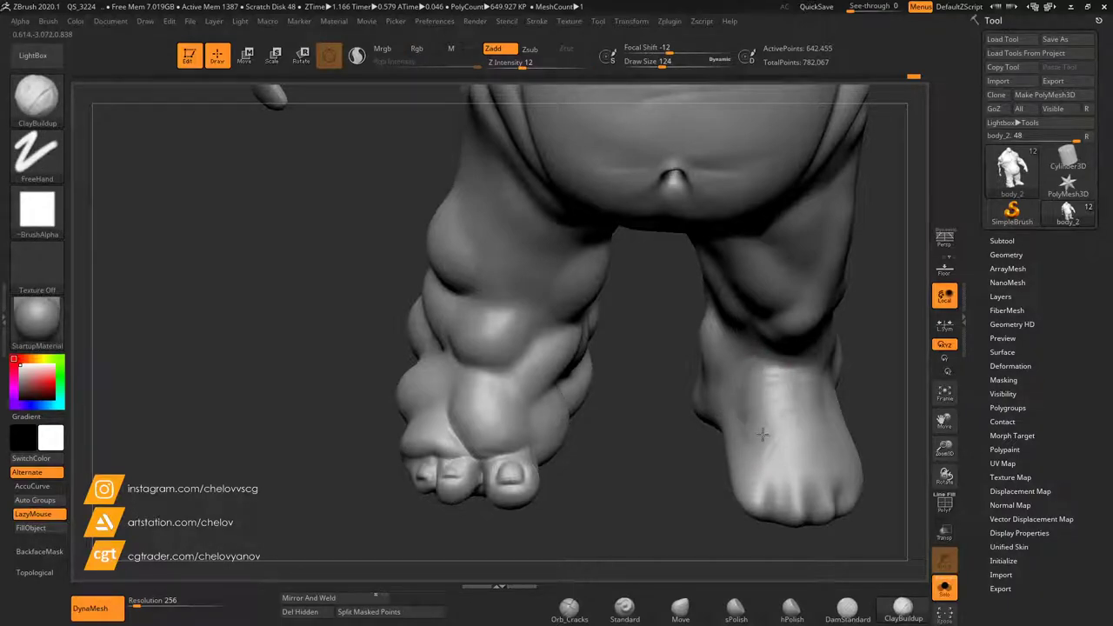
{"action": "key", "text": "shift"}
Shape the outer side of the normal foot from the small toes back to the heel, smoothing its surface.
{"action": "right_click_drag", "start_coordinate": [784, 435], "coordinate": [709, 433]}
{"action": "mouse_move", "coordinate": [845, 378]}
{"action": "left_mouse_down"}
{"action": "mouse_move", "coordinate": [887, 397]}
{"action": "mouse_move", "coordinate": [822, 436]}
{"action": "left_mouse_up"}
{"action": "key", "text": "shift"}
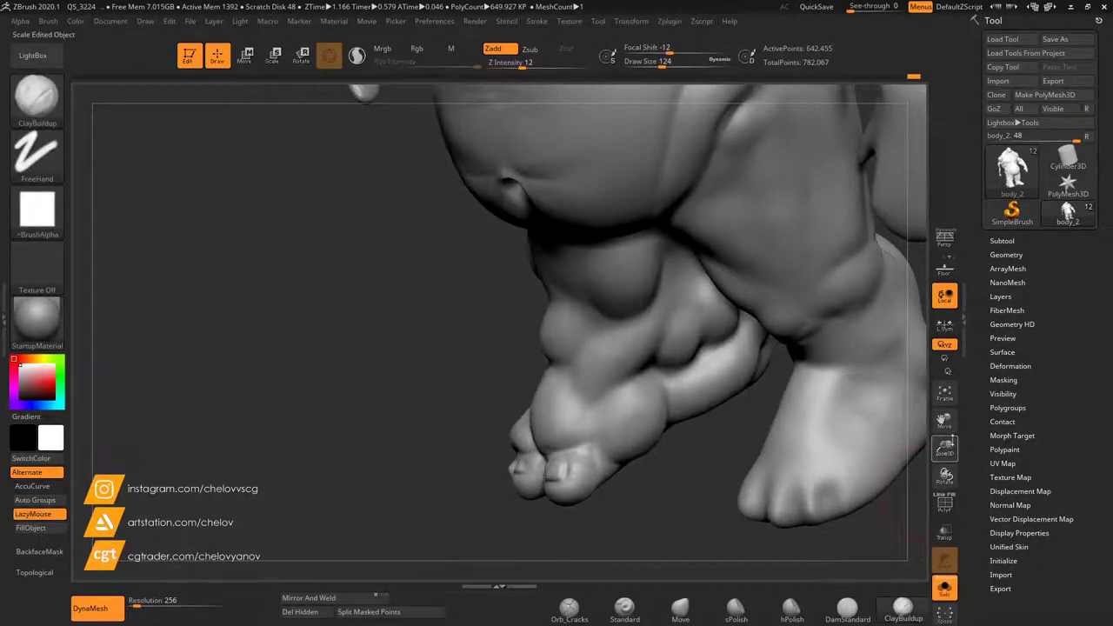
{"action": "left_click_drag", "start_coordinate": [946, 423], "coordinate": [867, 406]}
{"action": "mouse_move", "coordinate": [844, 447]}
{"action": "left_mouse_down"}
{"action": "mouse_move", "coordinate": [759, 434]}
{"action": "mouse_move", "coordinate": [795, 417]}
{"action": "mouse_move", "coordinate": [874, 480]}
{"action": "left_mouse_up"}
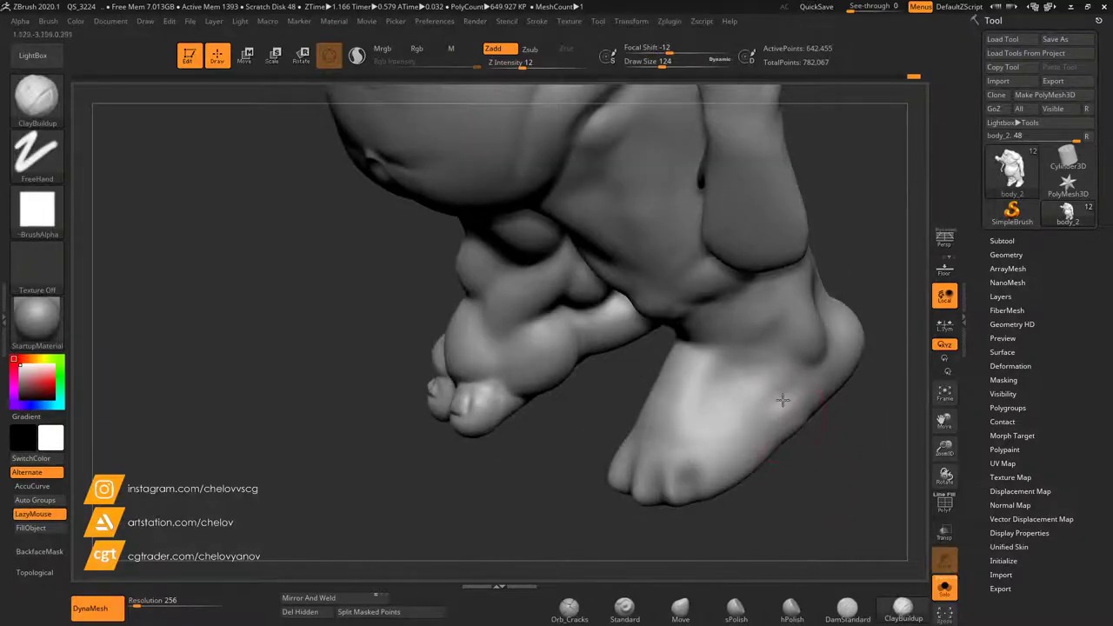
{"action": "mouse_move", "coordinate": [785, 401]}
{"action": "left_mouse_down", "text": "shift"}
{"action": "mouse_move", "coordinate": [798, 429]}
{"action": "mouse_move", "coordinate": [839, 436]}
{"action": "mouse_move", "coordinate": [800, 438]}
{"action": "left_mouse_up", "text": "shift"}
{"action": "key", "text": "shift"}
{"action": "left_click_drag", "start_coordinate": [828, 387], "coordinate": [810, 398], "text": "shift"}
{"action": "mouse_move", "coordinate": [860, 467]}
{"action": "left_mouse_down"}
{"action": "mouse_move", "coordinate": [897, 441]}
{"action": "mouse_move", "coordinate": [852, 433]}
{"action": "left_mouse_up"}
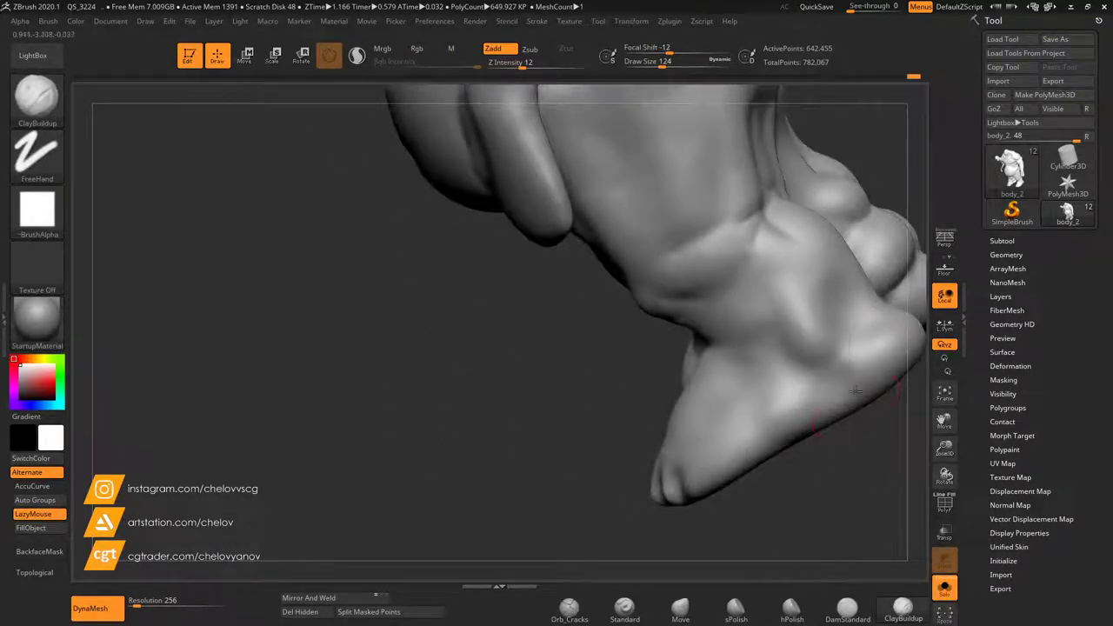
{"action": "left_click_drag", "start_coordinate": [895, 350], "coordinate": [882, 348], "text": "shift"}
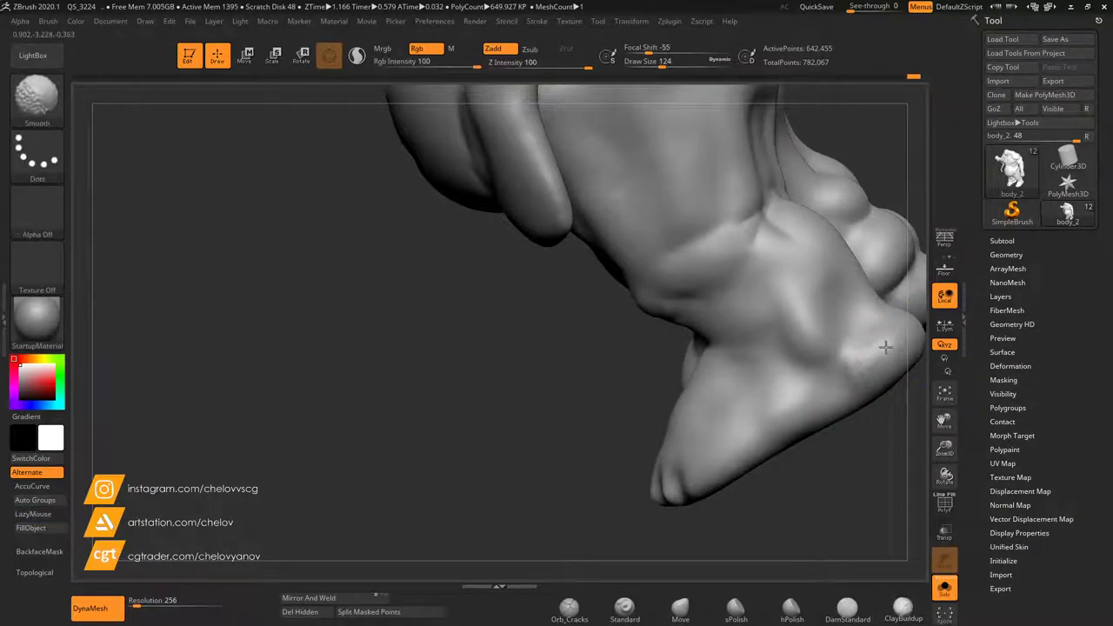
Work the groove beside the normal foot's big toe with ClayBuildup strokes running up toward the instep.
{"action": "mouse_move", "coordinate": [926, 430]}
{"action": "left_mouse_down"}
{"action": "mouse_move", "coordinate": [827, 456]}
{"action": "mouse_move", "coordinate": [757, 498]}
{"action": "mouse_move", "coordinate": [705, 408]}
{"action": "mouse_move", "coordinate": [805, 386]}
{"action": "mouse_move", "coordinate": [809, 455]}
{"action": "mouse_move", "coordinate": [842, 414]}
{"action": "mouse_move", "coordinate": [858, 515]}
{"action": "left_mouse_up"}
{"action": "left_click_drag", "start_coordinate": [946, 447], "coordinate": [946, 455]}
{"action": "left_click_drag", "start_coordinate": [918, 417], "coordinate": [966, 365]}
{"action": "mouse_move", "coordinate": [640, 454]}
{"action": "left_mouse_down"}
{"action": "mouse_move", "coordinate": [659, 438]}
{"action": "mouse_move", "coordinate": [642, 467]}
{"action": "mouse_move", "coordinate": [666, 459]}
{"action": "mouse_move", "coordinate": [652, 448]}
{"action": "mouse_move", "coordinate": [639, 469]}
{"action": "mouse_move", "coordinate": [649, 451]}
{"action": "left_mouse_up"}
{"action": "left_click_drag", "start_coordinate": [556, 449], "coordinate": [564, 504]}
{"action": "mouse_move", "coordinate": [640, 454]}
{"action": "left_mouse_down"}
{"action": "mouse_move", "coordinate": [652, 402]}
{"action": "mouse_move", "coordinate": [658, 415]}
{"action": "mouse_move", "coordinate": [641, 423]}
{"action": "mouse_move", "coordinate": [674, 456]}
{"action": "left_mouse_up"}
{"action": "right_click_drag", "start_coordinate": [701, 470], "coordinate": [719, 487]}
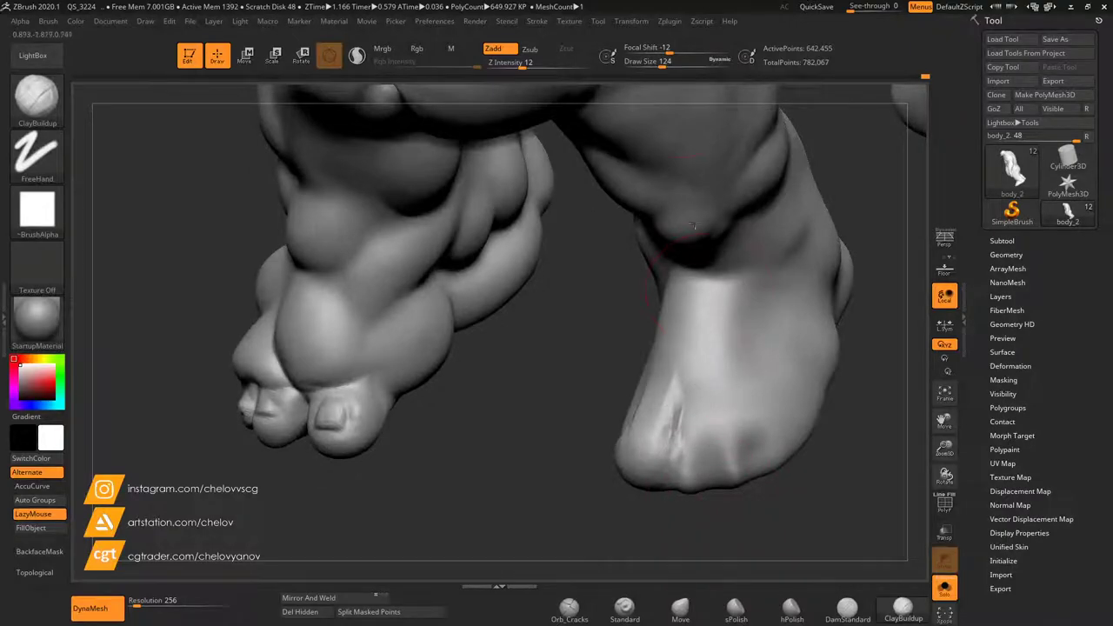
Rework the grooves between the normal foot's other toes with ClayBuildup at draw size 74, smoothing the toes and outer edge.
{"action": "left_click_drag", "start_coordinate": [662, 66], "coordinate": [654, 66]}
{"action": "mouse_move", "coordinate": [698, 444]}
{"action": "left_mouse_down"}
{"action": "mouse_move", "coordinate": [698, 476]}
{"action": "mouse_move", "coordinate": [718, 400]}
{"action": "mouse_move", "coordinate": [723, 452]}
{"action": "mouse_move", "coordinate": [750, 454]}
{"action": "mouse_move", "coordinate": [756, 386]}
{"action": "mouse_move", "coordinate": [761, 491]}
{"action": "mouse_move", "coordinate": [780, 440]}
{"action": "mouse_move", "coordinate": [793, 434]}
{"action": "left_mouse_up"}
{"action": "left_click_drag", "start_coordinate": [870, 487], "coordinate": [787, 496]}
{"action": "mouse_move", "coordinate": [793, 427]}
{"action": "left_mouse_down"}
{"action": "mouse_move", "coordinate": [834, 410]}
{"action": "mouse_move", "coordinate": [826, 393]}
{"action": "mouse_move", "coordinate": [793, 398]}
{"action": "left_mouse_up"}
{"action": "key", "text": "shift"}
{"action": "left_click_drag", "start_coordinate": [834, 489], "coordinate": [865, 500]}
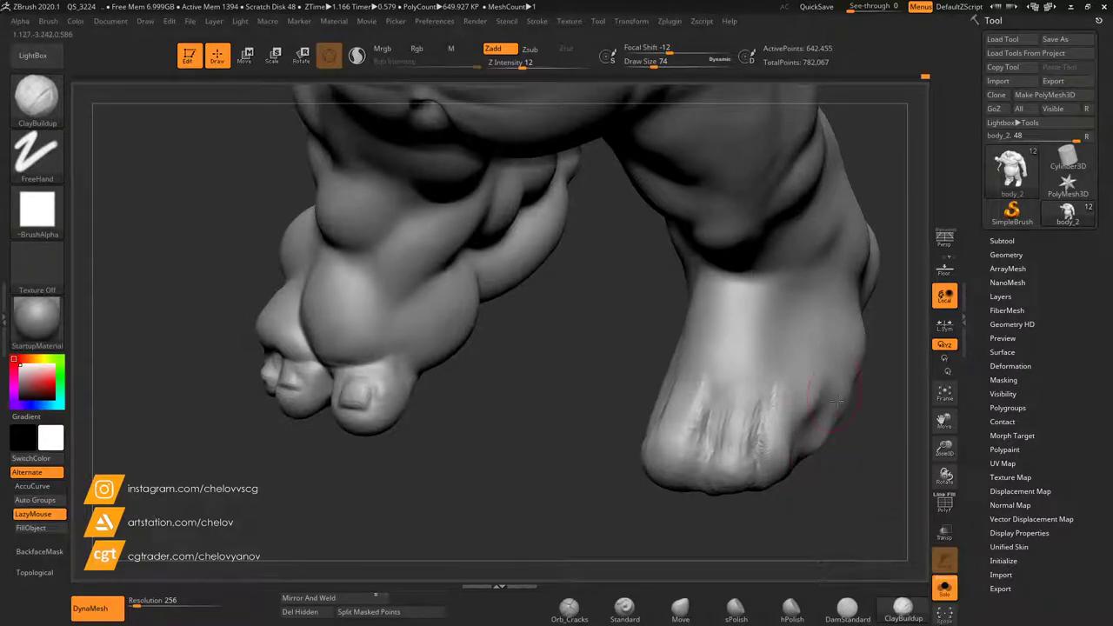
{"action": "key", "text": "shift"}
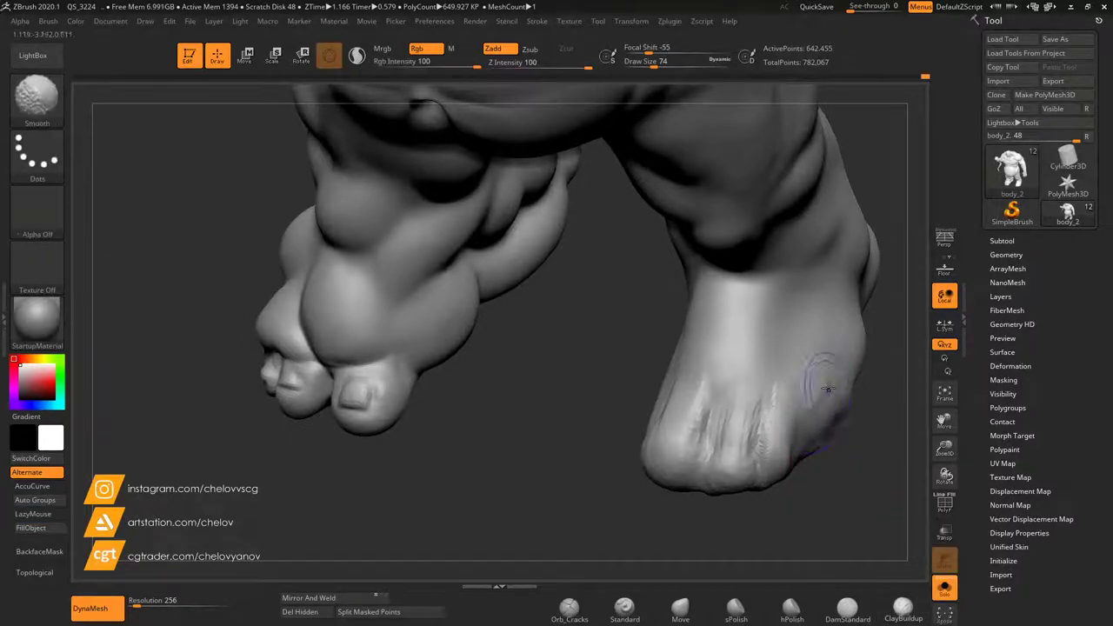
{"action": "mouse_move", "coordinate": [840, 463]}
{"action": "left_mouse_down"}
{"action": "mouse_move", "coordinate": [851, 443]}
{"action": "mouse_move", "coordinate": [809, 439]}
{"action": "left_mouse_up"}
{"action": "left_click_drag", "start_coordinate": [771, 426], "coordinate": [790, 388], "text": "shift"}
{"action": "left_click_drag", "start_coordinate": [754, 454], "coordinate": [755, 392], "text": "shift"}
{"action": "mouse_move", "coordinate": [776, 544]}
{"action": "left_mouse_down"}
{"action": "mouse_move", "coordinate": [835, 520]}
{"action": "mouse_move", "coordinate": [810, 514]}
{"action": "left_mouse_up"}
Carve a deep gap between the normal foot's big toe and the neighbouring toe with DamStandard.
{"action": "left_click", "coordinate": [849, 612]}
{"action": "left_click_drag", "start_coordinate": [733, 409], "coordinate": [709, 461]}
{"action": "mouse_move", "coordinate": [701, 502]}
{"action": "left_mouse_down"}
{"action": "mouse_move", "coordinate": [709, 435]}
{"action": "mouse_move", "coordinate": [709, 457]}
{"action": "left_mouse_up"}
{"action": "mouse_move", "coordinate": [776, 408]}
{"action": "left_mouse_down"}
{"action": "mouse_move", "coordinate": [764, 445]}
{"action": "mouse_move", "coordinate": [709, 451]}
{"action": "left_mouse_up"}
{"action": "mouse_move", "coordinate": [658, 487]}
{"action": "left_mouse_down"}
{"action": "mouse_move", "coordinate": [722, 441]}
{"action": "mouse_move", "coordinate": [686, 477]}
{"action": "left_mouse_up"}
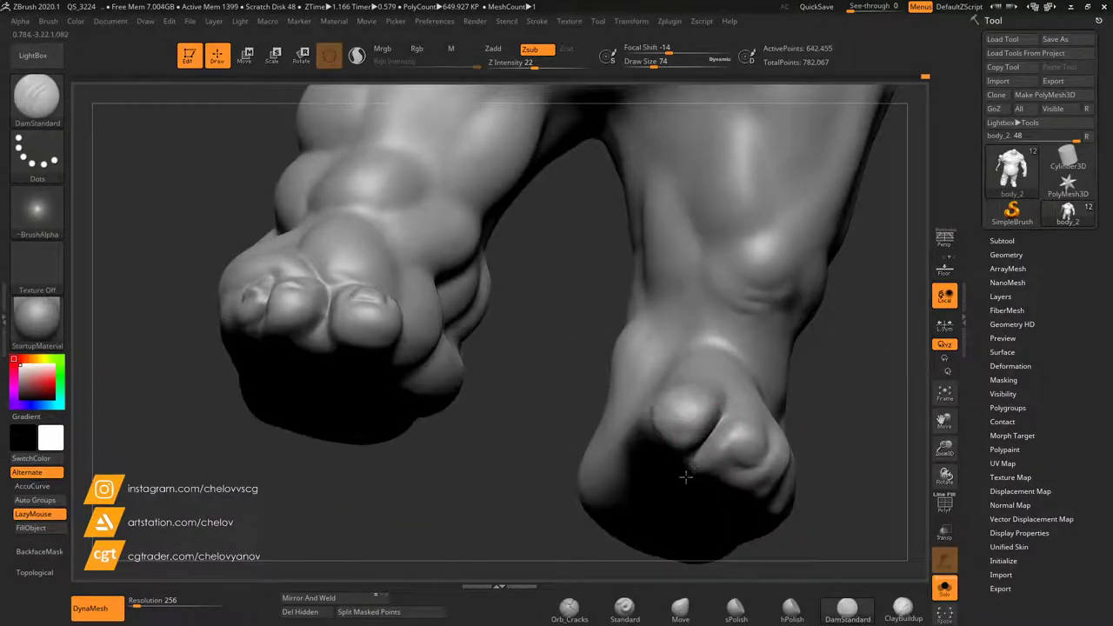
Separate the middle and outer toes of the normal foot with DamStandard creases and smooth the toe tops.
{"action": "left_click_drag", "start_coordinate": [560, 545], "coordinate": [619, 559]}
{"action": "left_click_drag", "start_coordinate": [715, 433], "coordinate": [692, 477]}
{"action": "left_click_drag", "start_coordinate": [804, 495], "coordinate": [709, 478]}
{"action": "mouse_move", "coordinate": [741, 441]}
{"action": "left_mouse_down", "text": "shift"}
{"action": "mouse_move", "coordinate": [725, 388]}
{"action": "mouse_move", "coordinate": [741, 438]}
{"action": "left_mouse_up", "text": "shift"}
{"action": "left_click_drag", "start_coordinate": [740, 507], "coordinate": [810, 524]}
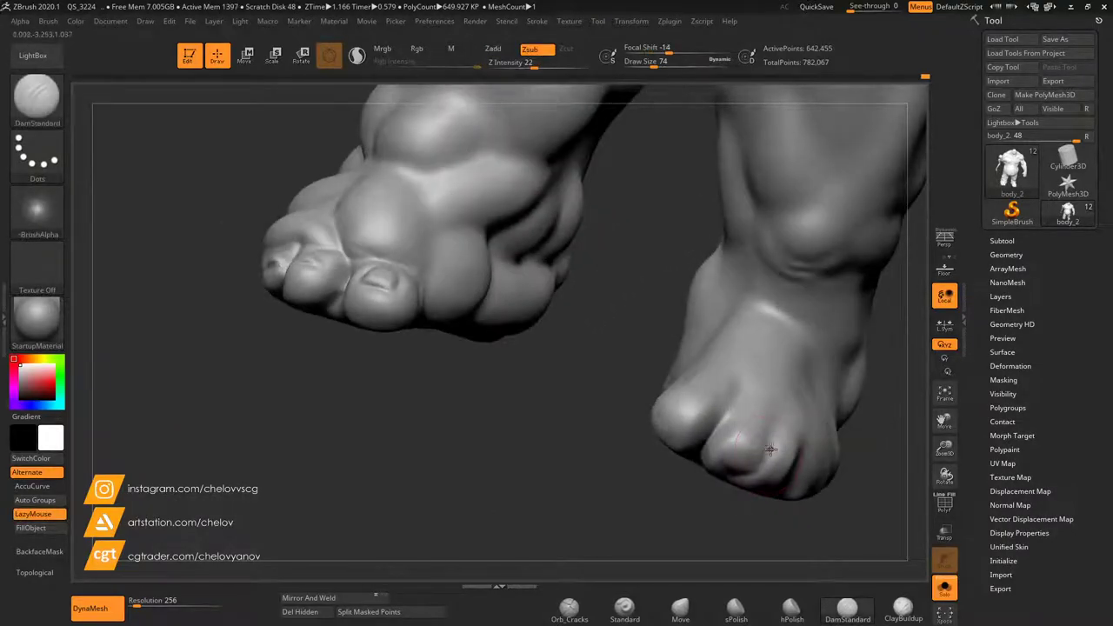
{"action": "mouse_move", "coordinate": [734, 527]}
{"action": "left_mouse_down"}
{"action": "mouse_move", "coordinate": [755, 476]}
{"action": "mouse_move", "coordinate": [750, 506]}
{"action": "left_mouse_up"}
{"action": "left_click_drag", "start_coordinate": [733, 371], "coordinate": [682, 426]}
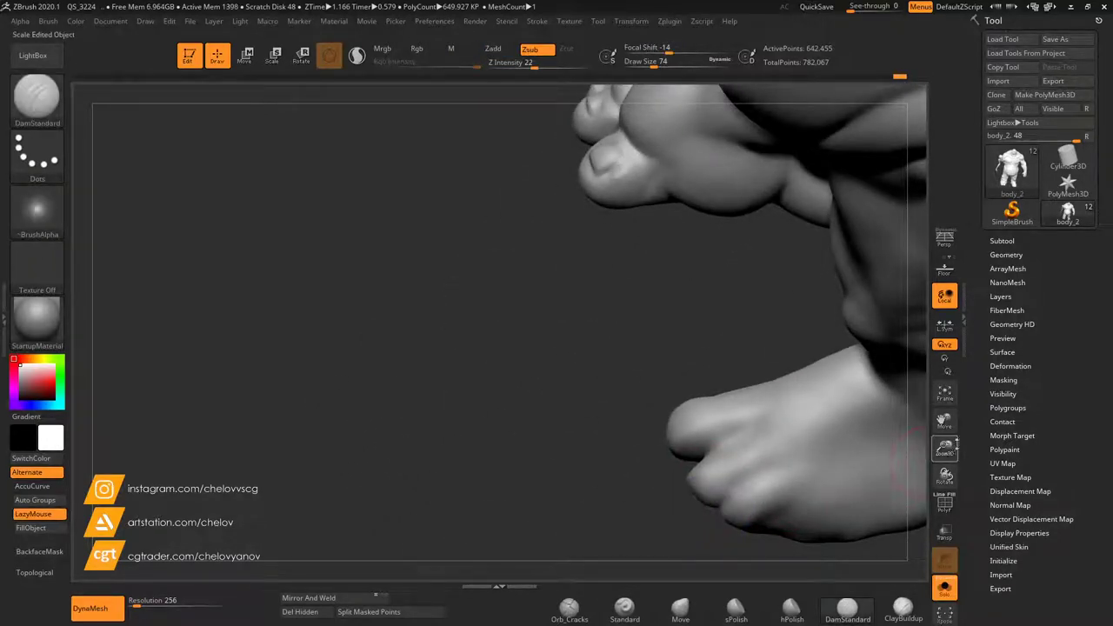
Carve a small toenail outline into the normal foot's outer toe with DamStandard at draw size 33.
{"action": "left_click_drag", "start_coordinate": [945, 447], "coordinate": [947, 497]}
{"action": "left_click_drag", "start_coordinate": [947, 424], "coordinate": [858, 345]}
{"action": "left_click_drag", "start_coordinate": [687, 498], "coordinate": [698, 494]}
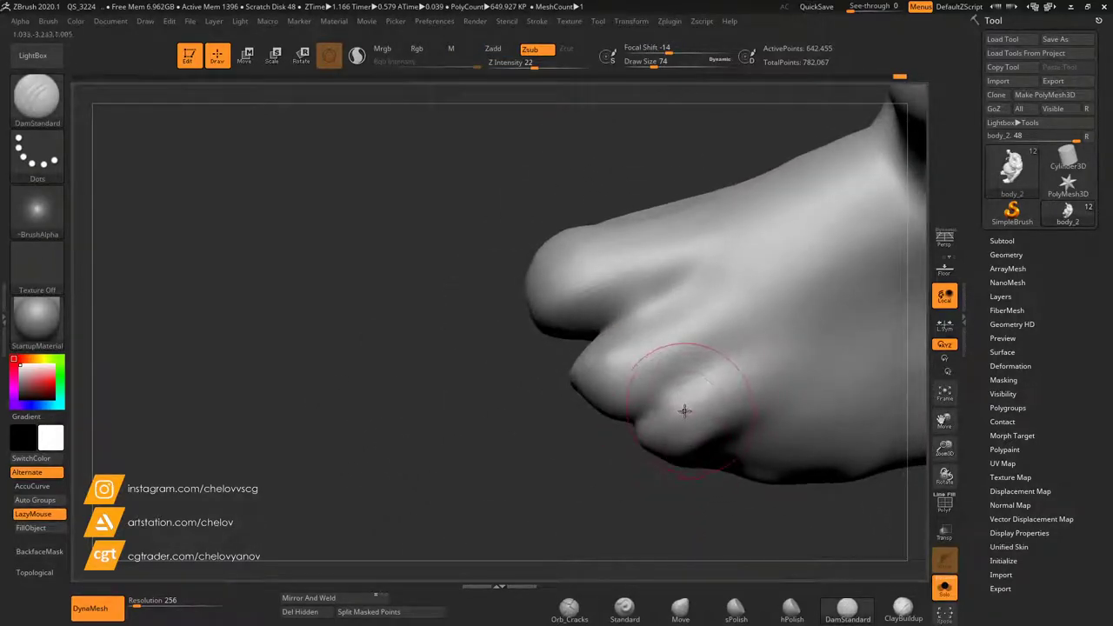
{"action": "mouse_move", "coordinate": [688, 403]}
{"action": "left_mouse_down"}
{"action": "mouse_move", "coordinate": [701, 425]}
{"action": "mouse_move", "coordinate": [689, 403]}
{"action": "mouse_move", "coordinate": [667, 418]}
{"action": "mouse_move", "coordinate": [705, 424]}
{"action": "mouse_move", "coordinate": [673, 443]}
{"action": "left_mouse_up"}
{"action": "key", "text": "ctrl+z"}
{"action": "left_click", "coordinate": [644, 67]}
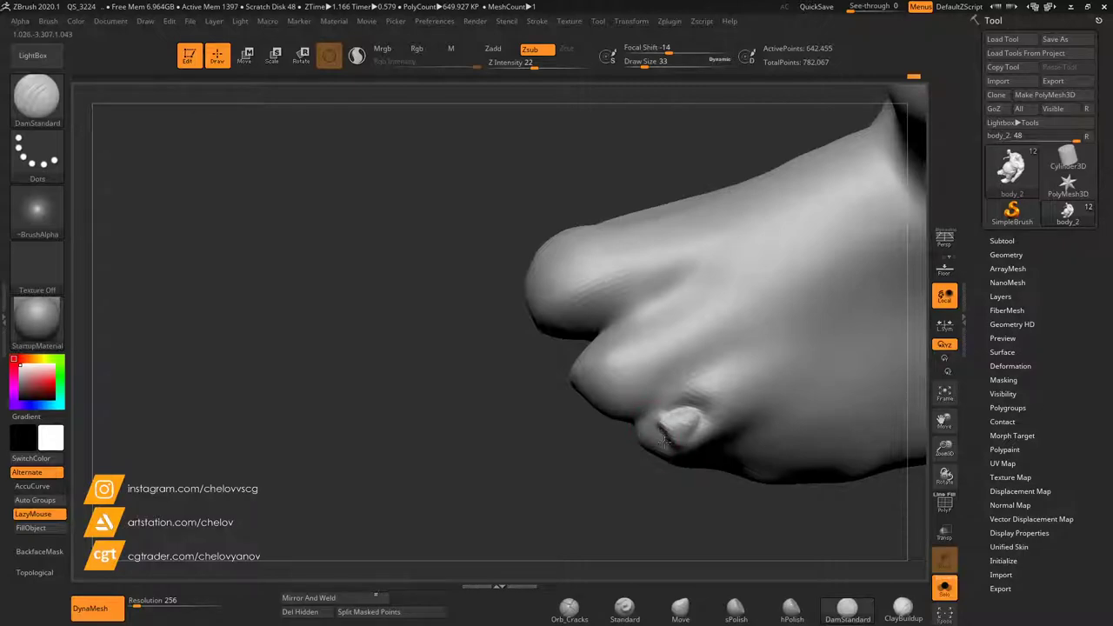
{"action": "left_click_drag", "start_coordinate": [632, 484], "coordinate": [641, 475]}
{"action": "left_click_drag", "start_coordinate": [723, 366], "coordinate": [644, 418]}
{"action": "mouse_move", "coordinate": [681, 385]}
{"action": "left_mouse_down"}
{"action": "mouse_move", "coordinate": [628, 444]}
{"action": "mouse_move", "coordinate": [634, 428]}
{"action": "left_mouse_up"}
{"action": "mouse_move", "coordinate": [631, 463]}
{"action": "left_mouse_down"}
{"action": "mouse_move", "coordinate": [615, 467]}
{"action": "mouse_move", "coordinate": [687, 461]}
{"action": "left_mouse_up"}
{"action": "mouse_move", "coordinate": [560, 159]}
{"action": "left_mouse_down"}
{"action": "mouse_move", "coordinate": [522, 179]}
{"action": "mouse_move", "coordinate": [527, 188]}
{"action": "left_mouse_up"}
Build up the flesh around the outer toe's nail and along its side with ClayBuildup, using draw size 59.
{"action": "left_click", "coordinate": [903, 608]}
{"action": "mouse_move", "coordinate": [671, 513]}
{"action": "left_mouse_down"}
{"action": "mouse_move", "coordinate": [678, 478]}
{"action": "mouse_move", "coordinate": [706, 447]}
{"action": "left_mouse_up"}
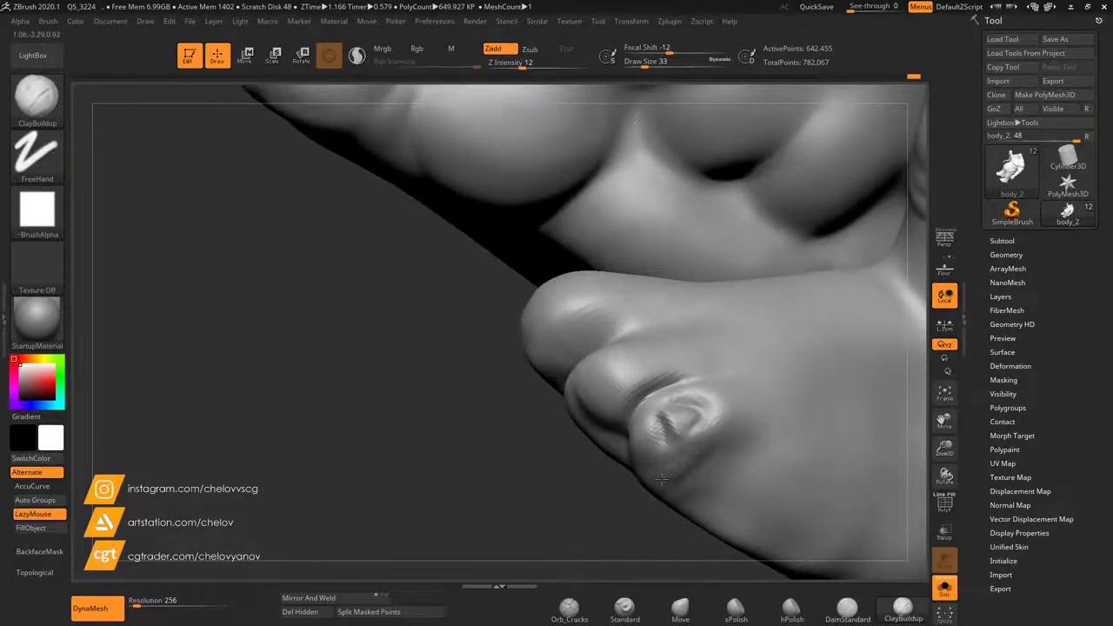
{"action": "left_click", "coordinate": [661, 64]}
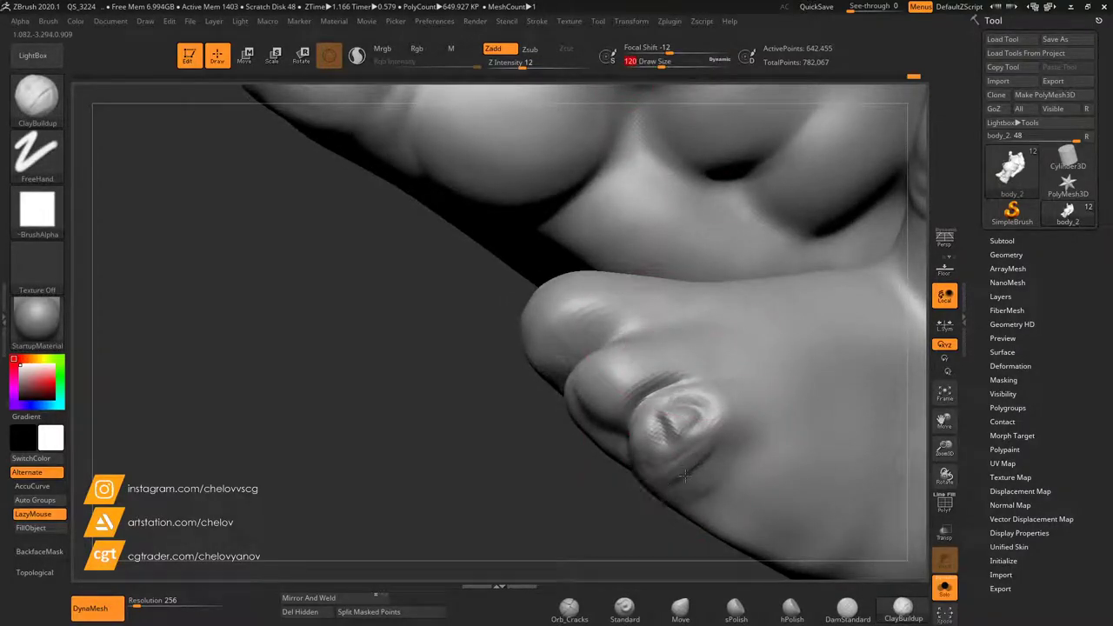
{"action": "key", "text": "bracketleft"}
{"action": "key", "text": "bracketleft"}
{"action": "key", "text": "bracketleft"}
{"action": "key", "text": "bracketleft"}
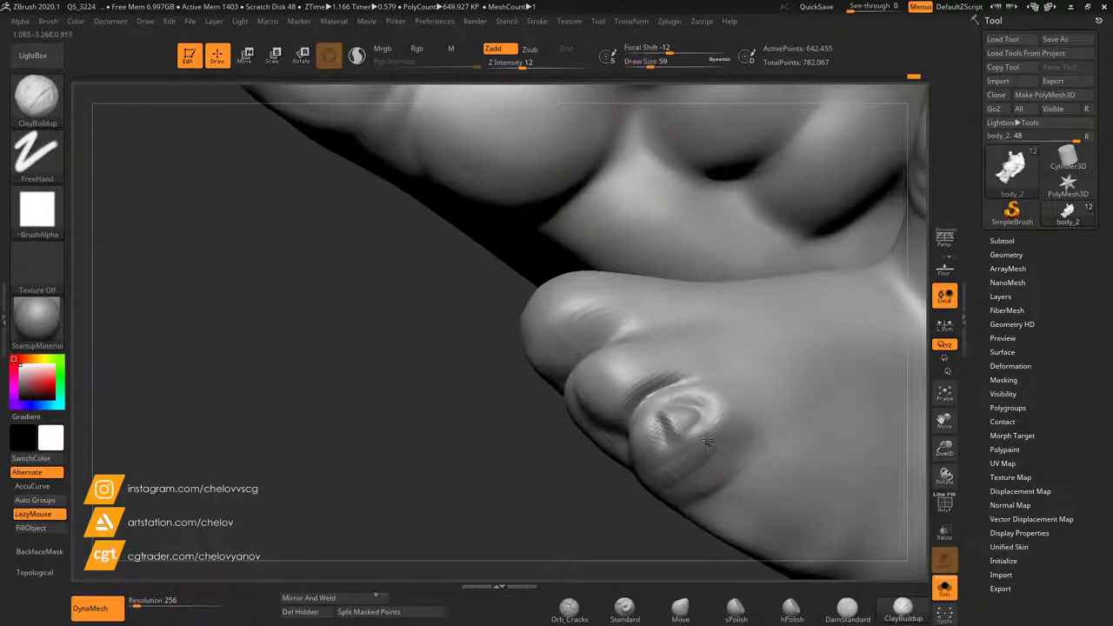
{"action": "mouse_move", "coordinate": [686, 466]}
{"action": "left_mouse_down"}
{"action": "mouse_move", "coordinate": [675, 474]}
{"action": "mouse_move", "coordinate": [707, 467]}
{"action": "mouse_move", "coordinate": [654, 457]}
{"action": "left_mouse_up"}
{"action": "mouse_move", "coordinate": [541, 487]}
{"action": "left_mouse_down"}
{"action": "mouse_move", "coordinate": [546, 534]}
{"action": "mouse_move", "coordinate": [557, 372]}
{"action": "mouse_move", "coordinate": [581, 369]}
{"action": "left_mouse_up"}
{"action": "left_click_drag", "start_coordinate": [602, 514], "coordinate": [835, 605]}
{"action": "left_click_drag", "start_coordinate": [709, 468], "coordinate": [708, 465]}
Carve the crease under and behind the outer toe with DamStandard and soften where it fades into the foot.
{"action": "left_click", "coordinate": [846, 607]}
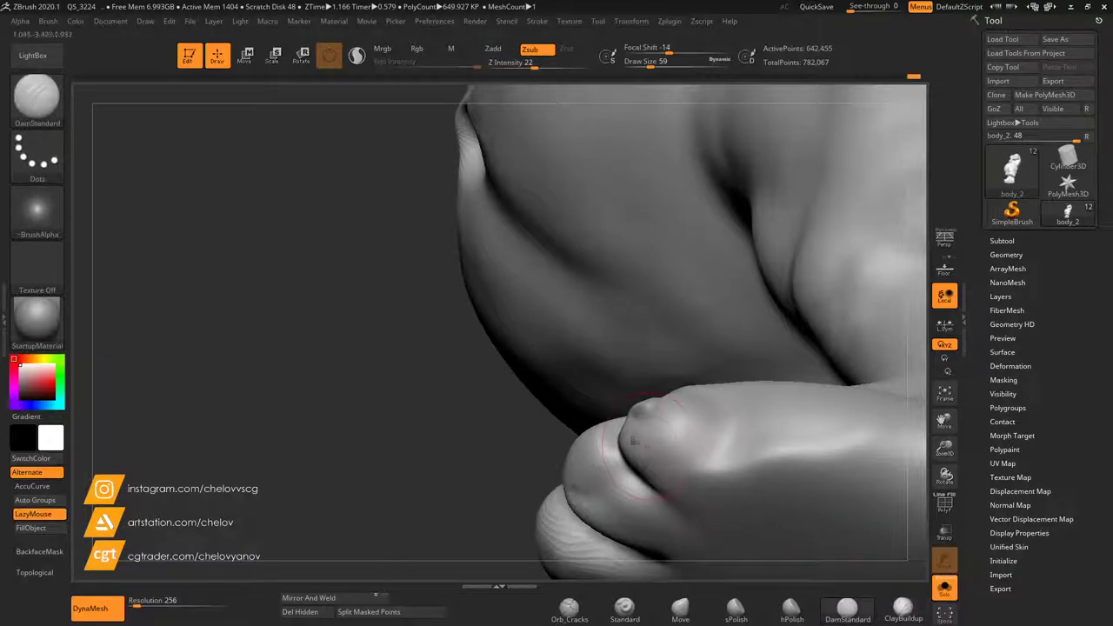
{"action": "left_click_drag", "start_coordinate": [687, 485], "coordinate": [717, 464]}
{"action": "mouse_move", "coordinate": [496, 452]}
{"action": "left_mouse_down"}
{"action": "mouse_move", "coordinate": [444, 490]}
{"action": "mouse_move", "coordinate": [531, 417]}
{"action": "left_mouse_up"}
{"action": "mouse_move", "coordinate": [674, 492]}
{"action": "left_mouse_down"}
{"action": "mouse_move", "coordinate": [727, 461]}
{"action": "mouse_move", "coordinate": [728, 526]}
{"action": "left_mouse_up"}
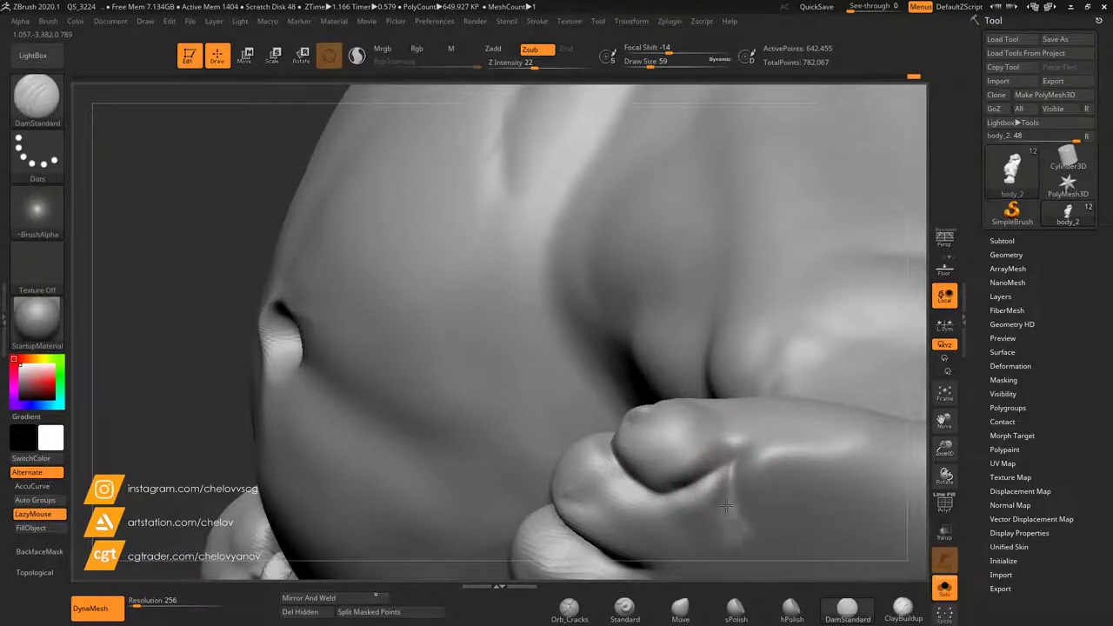
{"action": "mouse_move", "coordinate": [187, 201]}
{"action": "left_mouse_down"}
{"action": "mouse_move", "coordinate": [169, 204]}
{"action": "mouse_move", "coordinate": [145, 265]}
{"action": "left_mouse_up"}
{"action": "left_click_drag", "start_coordinate": [571, 408], "coordinate": [563, 383]}
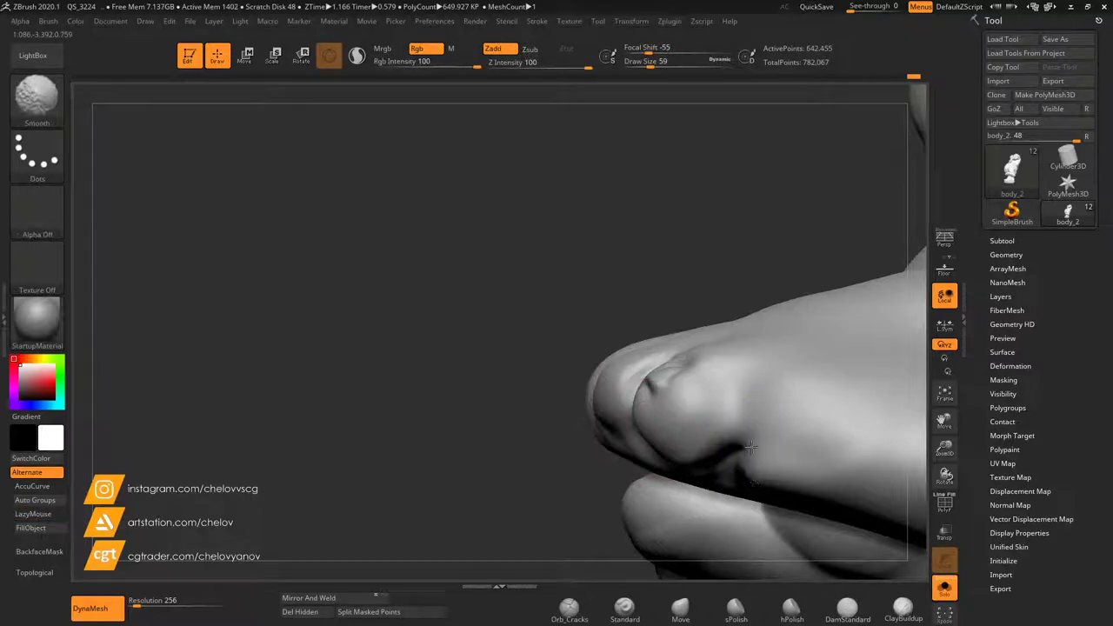
{"action": "left_click_drag", "start_coordinate": [762, 474], "coordinate": [742, 475], "text": "shift"}
{"action": "left_click_drag", "start_coordinate": [522, 435], "coordinate": [532, 466]}
{"action": "left_click_drag", "start_coordinate": [554, 558], "coordinate": [561, 412]}
{"action": "left_click_drag", "start_coordinate": [677, 469], "coordinate": [745, 405]}
{"action": "mouse_move", "coordinate": [470, 213]}
{"action": "left_mouse_down"}
{"action": "mouse_move", "coordinate": [460, 322]}
{"action": "mouse_move", "coordinate": [452, 287]}
{"action": "mouse_move", "coordinate": [451, 300]}
{"action": "left_mouse_up"}
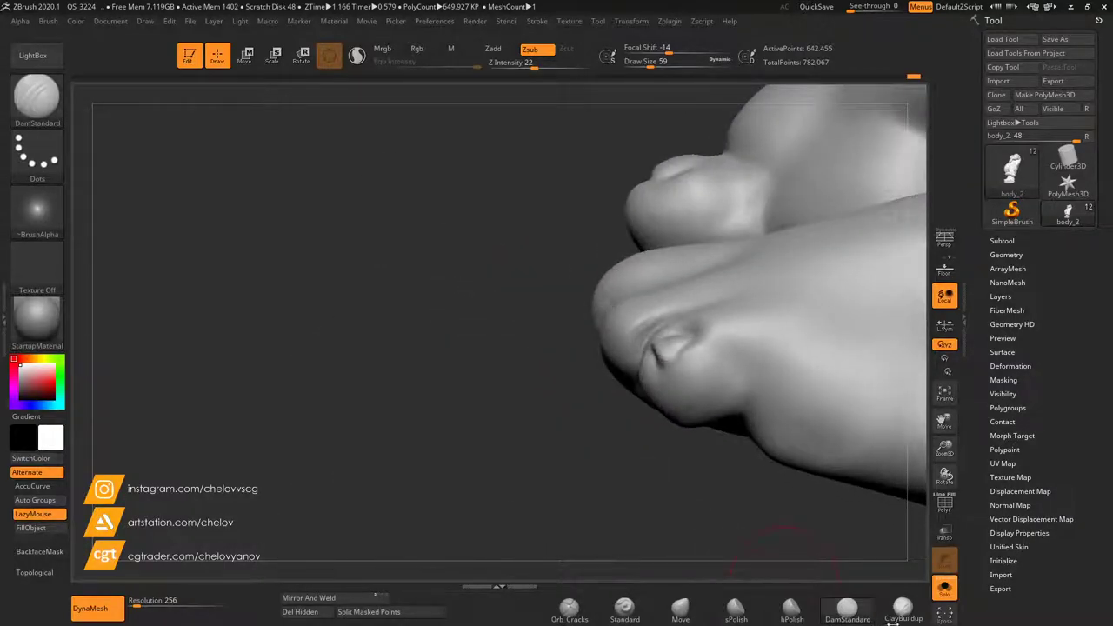
Fill out the normal foot's outer edge behind the outer toe with ClayBuildup and smooth it.
{"action": "left_click", "coordinate": [902, 612]}
{"action": "left_click_drag", "start_coordinate": [734, 490], "coordinate": [740, 460]}
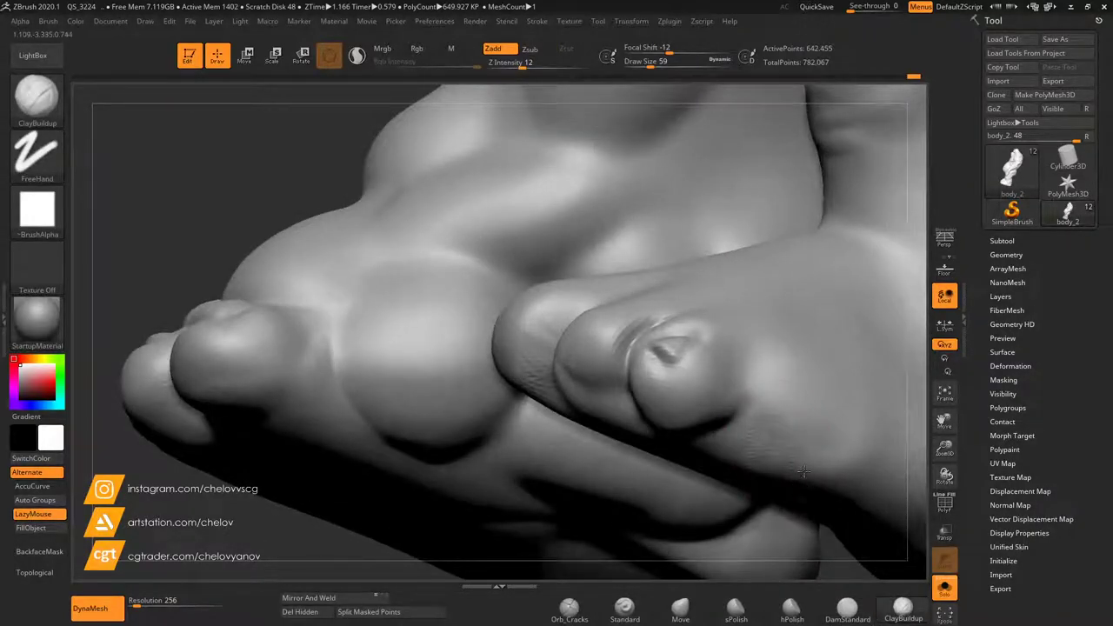
{"action": "key", "text": "shift"}
{"action": "left_click_drag", "start_coordinate": [945, 448], "coordinate": [922, 396]}
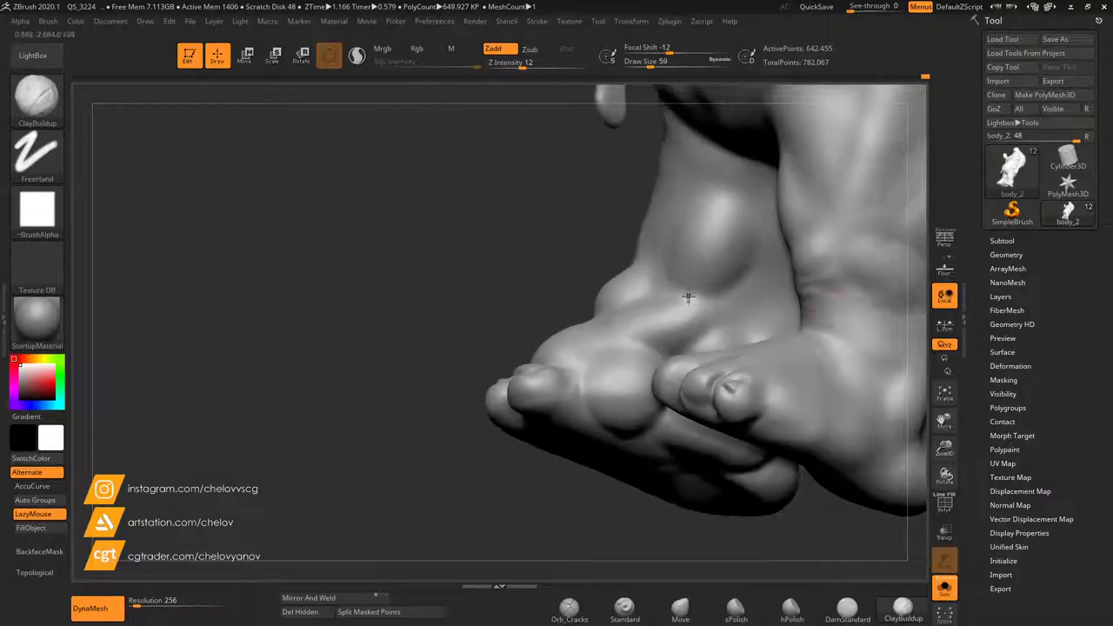
{"action": "left_click_drag", "start_coordinate": [383, 287], "coordinate": [441, 276], "text": "shift"}
{"action": "left_click_drag", "start_coordinate": [507, 324], "coordinate": [458, 175]}
{"action": "left_click_drag", "start_coordinate": [455, 298], "coordinate": [599, 329]}
{"action": "left_click_drag", "start_coordinate": [813, 436], "coordinate": [848, 479]}
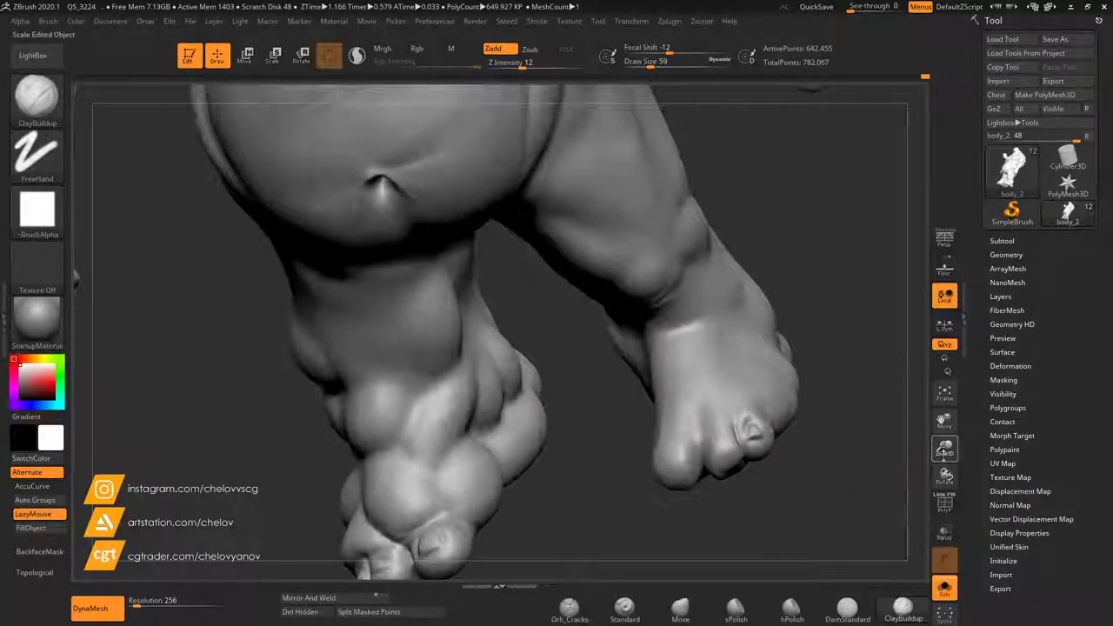
Round out the normal foot's middle toe with ClayBuildup and smooth its upper surface.
{"action": "left_click_drag", "start_coordinate": [944, 448], "coordinate": [949, 522]}
{"action": "left_click_drag", "start_coordinate": [944, 421], "coordinate": [962, 313]}
{"action": "right_click_drag", "start_coordinate": [655, 504], "coordinate": [656, 447]}
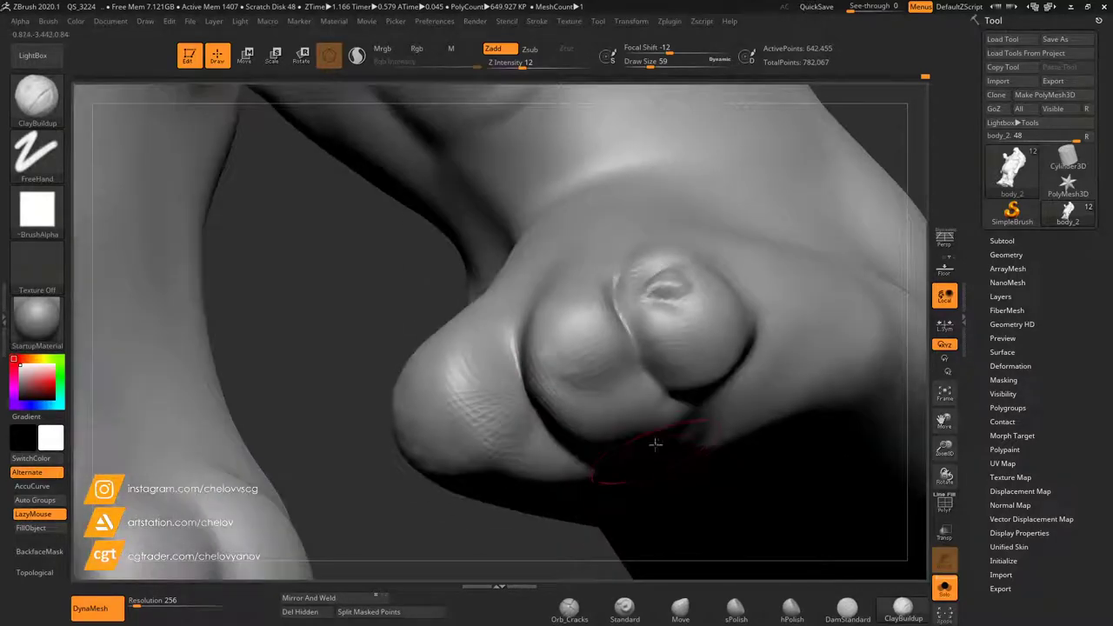
{"action": "mouse_move", "coordinate": [574, 393]}
{"action": "left_mouse_down"}
{"action": "mouse_move", "coordinate": [600, 379]}
{"action": "mouse_move", "coordinate": [595, 391]}
{"action": "left_mouse_up"}
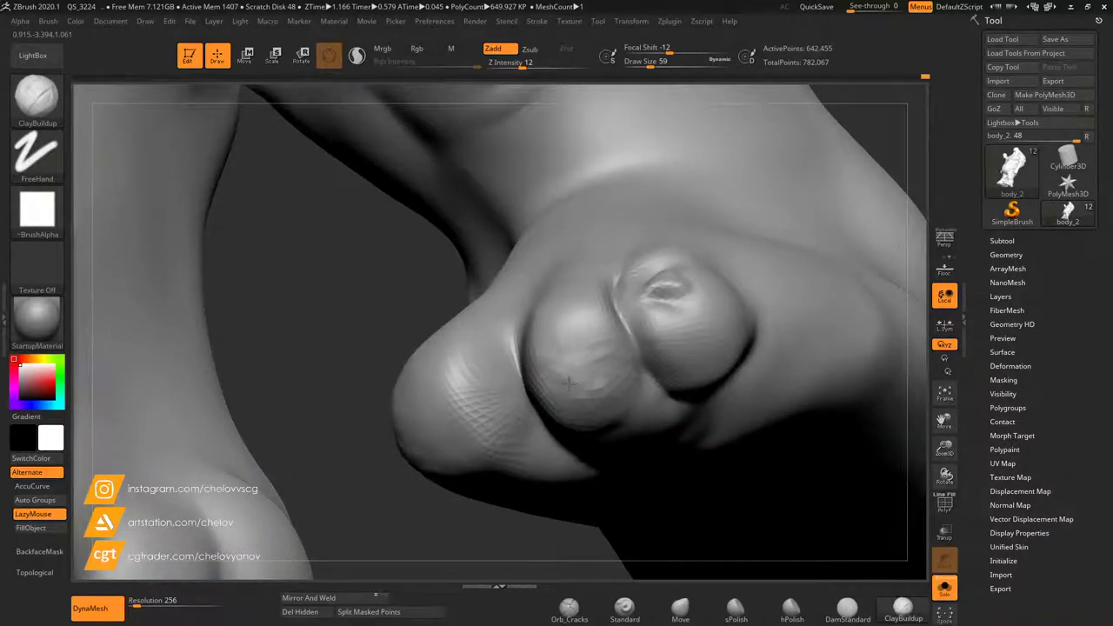
{"action": "left_click_drag", "start_coordinate": [365, 308], "coordinate": [374, 370]}
{"action": "left_click_drag", "start_coordinate": [566, 334], "coordinate": [571, 346]}
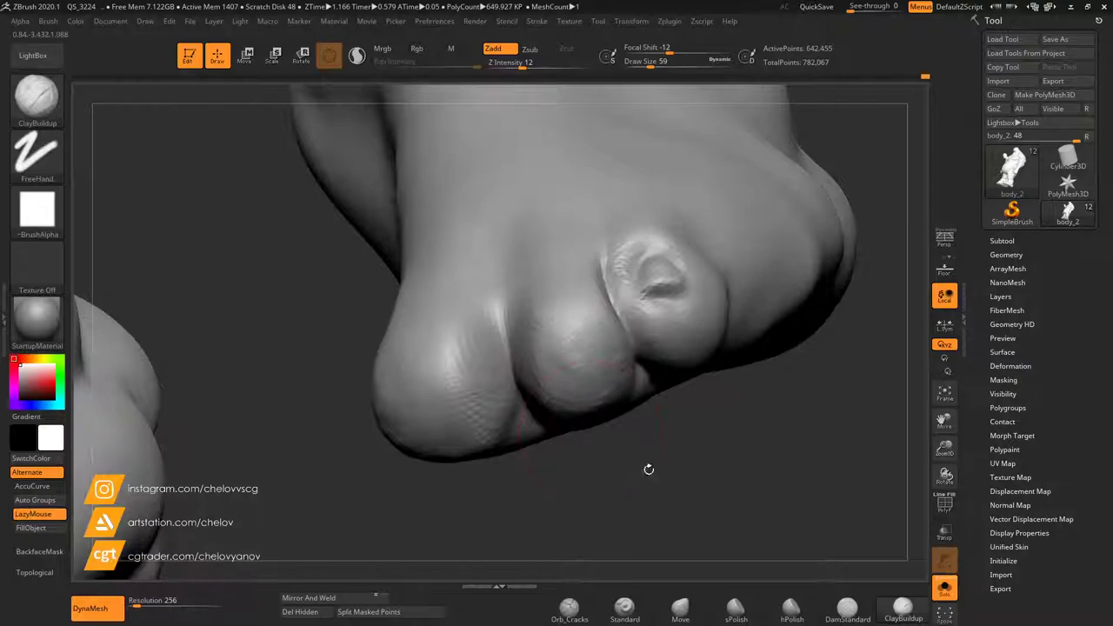
{"action": "left_click_drag", "start_coordinate": [636, 467], "coordinate": [687, 461]}
{"action": "left_click_drag", "start_coordinate": [544, 317], "coordinate": [567, 318], "text": "shift"}
{"action": "left_click_drag", "start_coordinate": [650, 459], "coordinate": [682, 466]}
Carve a toenail outline into the normal foot's middle toe with DamStandard.
{"action": "left_click", "coordinate": [845, 608]}
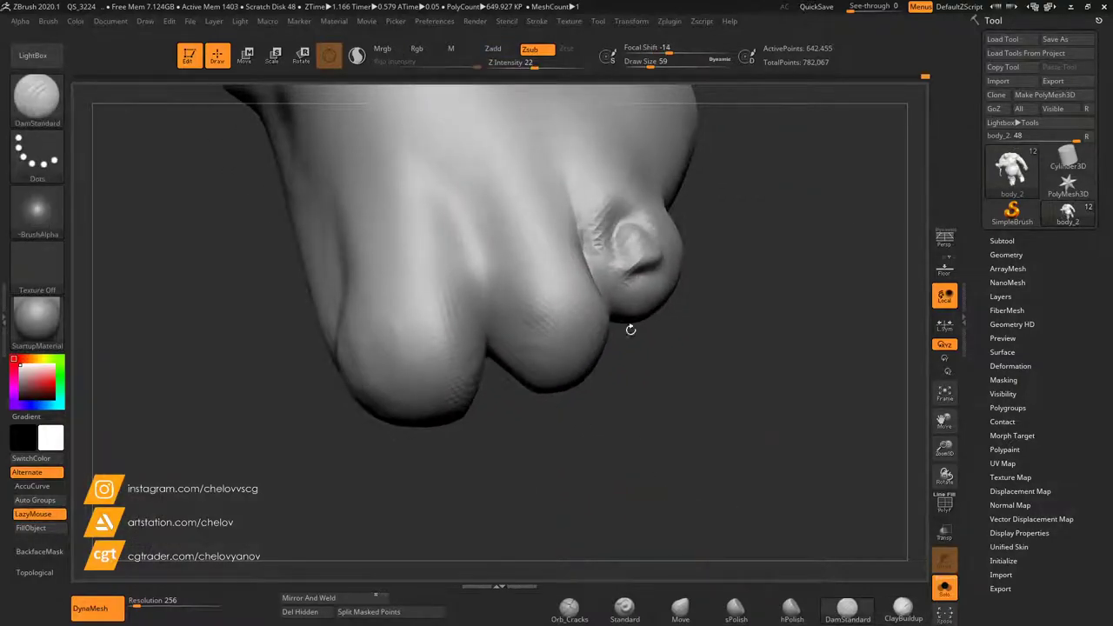
{"action": "left_click_drag", "start_coordinate": [566, 269], "coordinate": [569, 313]}
{"action": "mouse_move", "coordinate": [547, 264]}
{"action": "left_mouse_down"}
{"action": "mouse_move", "coordinate": [544, 321]}
{"action": "mouse_move", "coordinate": [527, 290]}
{"action": "mouse_move", "coordinate": [589, 321]}
{"action": "left_mouse_up"}
{"action": "left_click_drag", "start_coordinate": [529, 280], "coordinate": [519, 312]}
{"action": "mouse_move", "coordinate": [586, 319]}
{"action": "left_mouse_down"}
{"action": "mouse_move", "coordinate": [526, 335]}
{"action": "mouse_move", "coordinate": [589, 331]}
{"action": "mouse_move", "coordinate": [530, 336]}
{"action": "left_mouse_up"}
{"action": "left_click_drag", "start_coordinate": [531, 286], "coordinate": [525, 327]}
{"action": "left_click_drag", "start_coordinate": [572, 277], "coordinate": [593, 311]}
{"action": "mouse_move", "coordinate": [650, 339]}
{"action": "left_mouse_down"}
{"action": "mouse_move", "coordinate": [683, 374]}
{"action": "mouse_move", "coordinate": [696, 304]}
{"action": "mouse_move", "coordinate": [694, 396]}
{"action": "mouse_move", "coordinate": [678, 427]}
{"action": "left_mouse_up"}
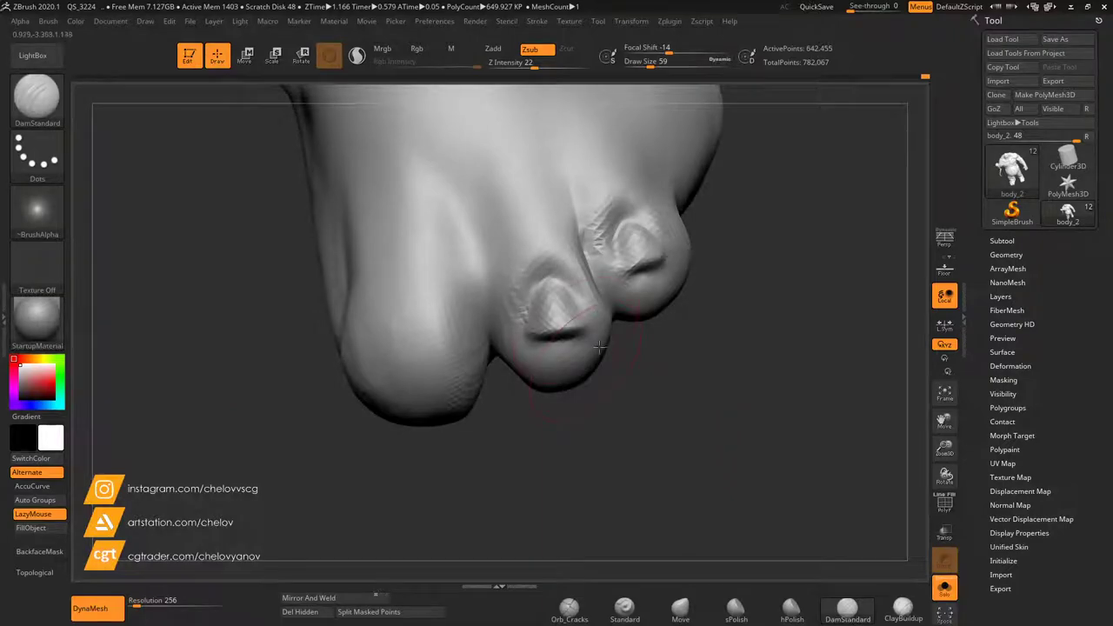
Deepen the crease between the big and middle toes of the normal foot with repeated DamStandard strokes.
{"action": "left_click_drag", "start_coordinate": [459, 190], "coordinate": [488, 296]}
{"action": "left_click_drag", "start_coordinate": [463, 227], "coordinate": [489, 352]}
{"action": "left_click_drag", "start_coordinate": [460, 198], "coordinate": [492, 367]}
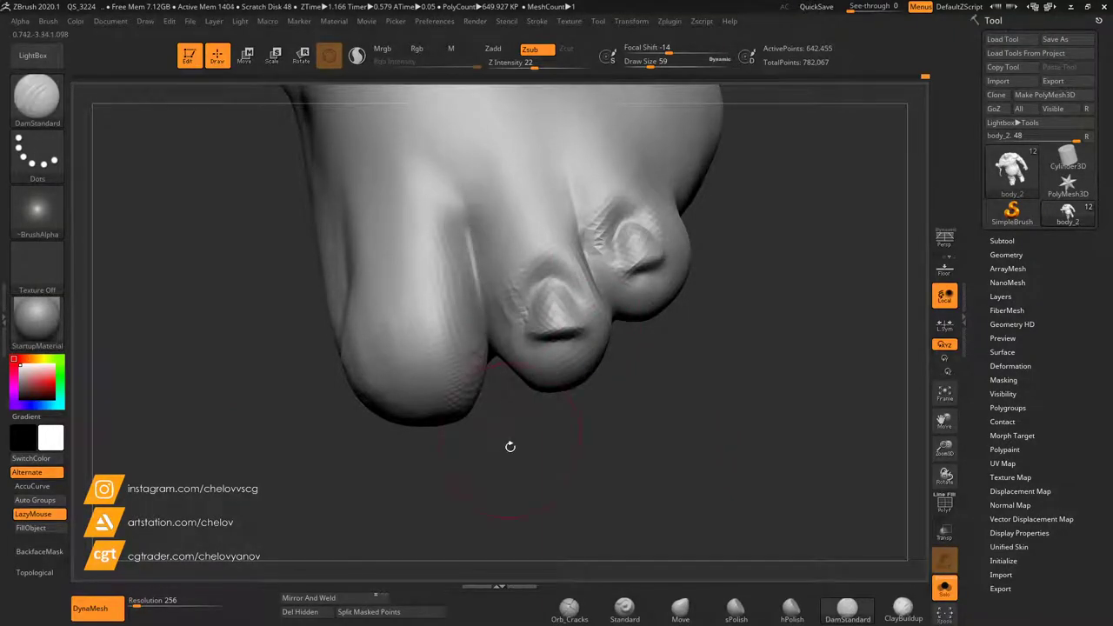
{"action": "left_click_drag", "start_coordinate": [510, 444], "coordinate": [503, 300]}
{"action": "left_click_drag", "start_coordinate": [739, 176], "coordinate": [820, 277]}
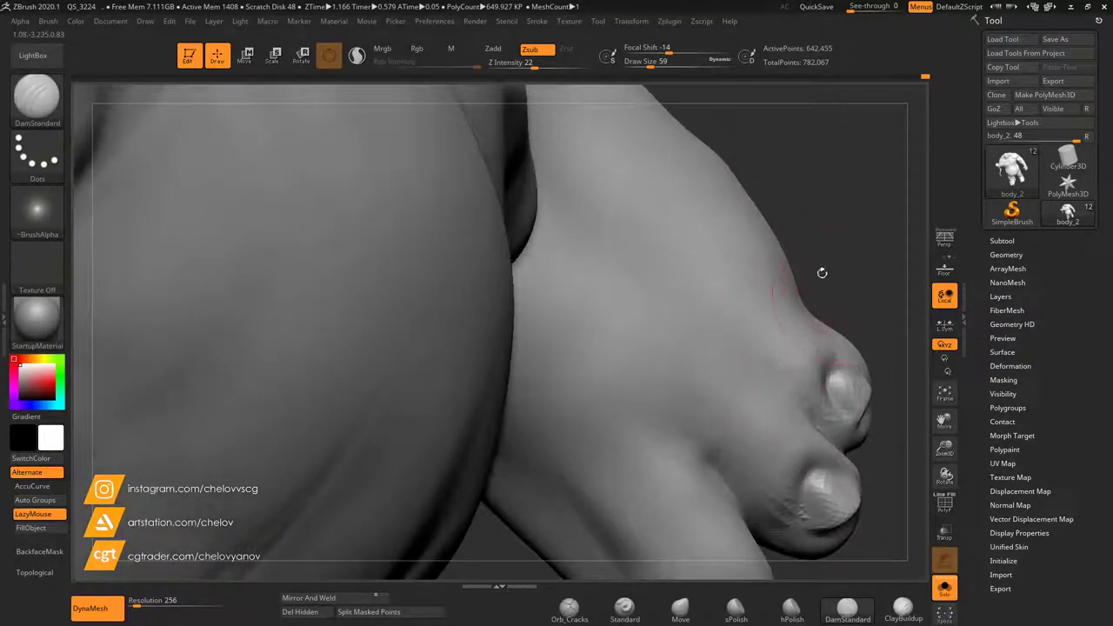
Carve a toenail outline into the normal foot's big toe with DamStandard and smooth the surrounding skin.
{"action": "mouse_move", "coordinate": [942, 452]}
{"action": "left_mouse_down", "text": "alt"}
{"action": "mouse_move", "coordinate": [910, 371]}
{"action": "mouse_move", "coordinate": [693, 374]}
{"action": "left_mouse_up", "text": "alt"}
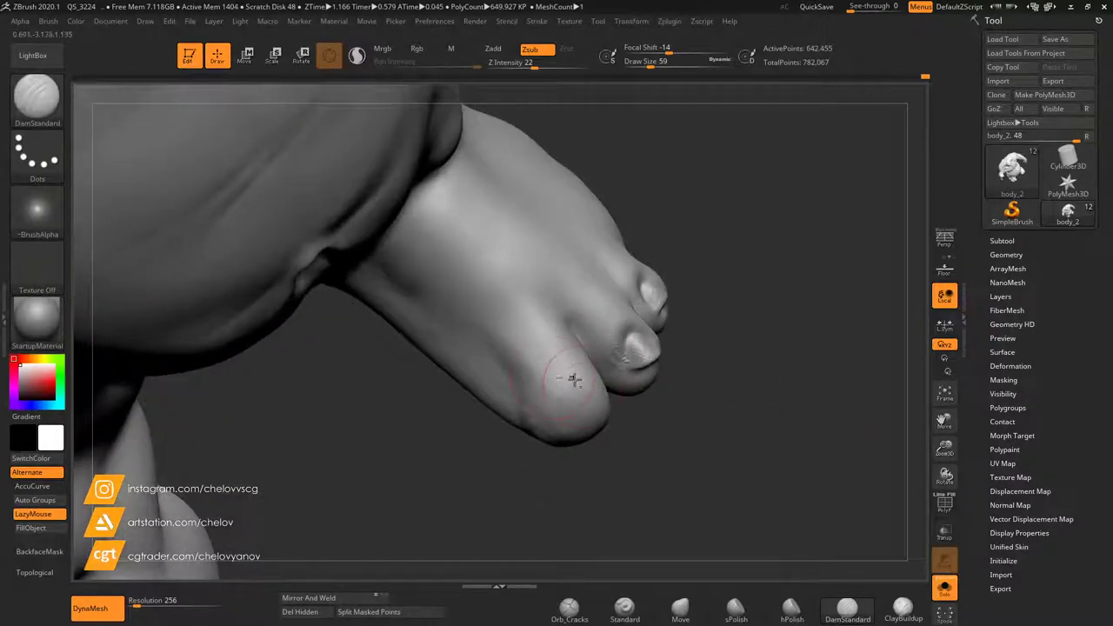
{"action": "mouse_move", "coordinate": [584, 372]}
{"action": "left_mouse_down"}
{"action": "mouse_move", "coordinate": [550, 374]}
{"action": "mouse_move", "coordinate": [546, 413]}
{"action": "mouse_move", "coordinate": [553, 369]}
{"action": "left_mouse_up"}
{"action": "mouse_move", "coordinate": [597, 437]}
{"action": "left_mouse_down"}
{"action": "mouse_move", "coordinate": [583, 414]}
{"action": "mouse_move", "coordinate": [555, 421]}
{"action": "left_mouse_up"}
{"action": "mouse_move", "coordinate": [668, 452]}
{"action": "left_mouse_down"}
{"action": "mouse_move", "coordinate": [692, 440]}
{"action": "mouse_move", "coordinate": [642, 456]}
{"action": "mouse_move", "coordinate": [723, 467]}
{"action": "left_mouse_up"}
{"action": "left_click_drag", "start_coordinate": [595, 428], "coordinate": [629, 426], "text": "shift"}
{"action": "mouse_move", "coordinate": [670, 495]}
{"action": "left_mouse_down"}
{"action": "mouse_move", "coordinate": [785, 563]}
{"action": "mouse_move", "coordinate": [709, 500]}
{"action": "left_mouse_up"}
Fill out the underside of the normal foot's big toe tip with ClayBuildup.
{"action": "left_click", "coordinate": [902, 610]}
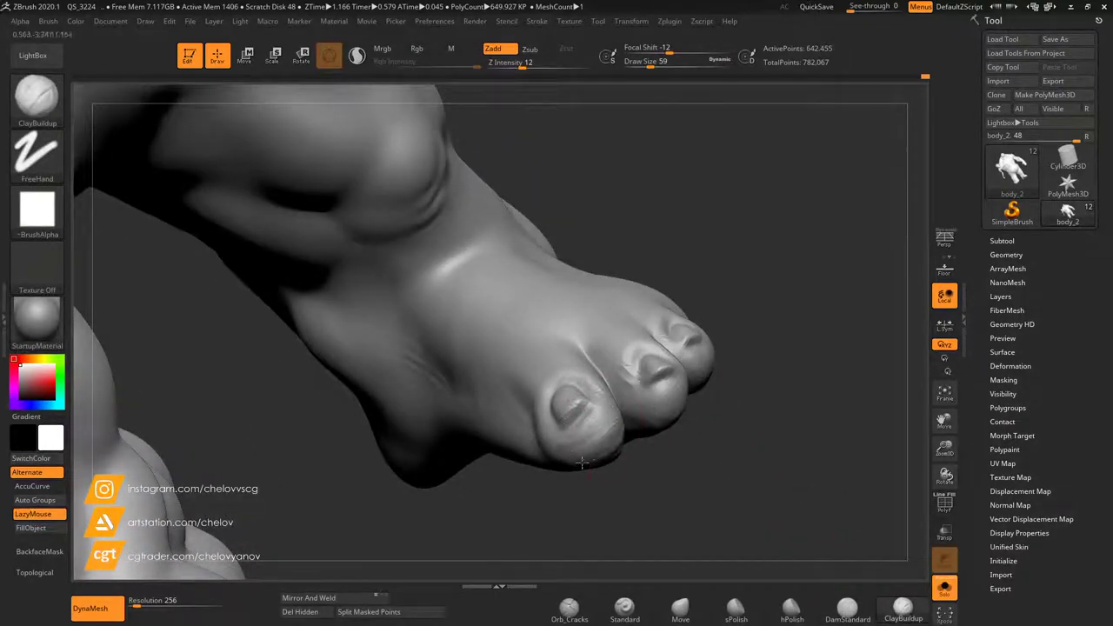
{"action": "left_click_drag", "start_coordinate": [578, 464], "coordinate": [548, 444]}
{"action": "left_click_drag", "start_coordinate": [535, 517], "coordinate": [691, 426]}
Cut creases on the underside of the normal foot, between the toe pads and the sole, with DamStandard.
{"action": "left_click_drag", "start_coordinate": [946, 450], "coordinate": [1005, 300]}
{"action": "left_click", "coordinate": [844, 609]}
{"action": "mouse_move", "coordinate": [518, 299]}
{"action": "left_mouse_down"}
{"action": "mouse_move", "coordinate": [567, 393]}
{"action": "mouse_move", "coordinate": [564, 376]}
{"action": "left_mouse_up"}
{"action": "mouse_move", "coordinate": [705, 368]}
{"action": "left_mouse_down"}
{"action": "mouse_move", "coordinate": [527, 362]}
{"action": "mouse_move", "coordinate": [492, 319]}
{"action": "left_mouse_up"}
{"action": "mouse_move", "coordinate": [243, 217]}
{"action": "left_mouse_down"}
{"action": "mouse_move", "coordinate": [305, 340]}
{"action": "mouse_move", "coordinate": [209, 313]}
{"action": "mouse_move", "coordinate": [193, 348]}
{"action": "left_mouse_up"}
{"action": "left_click_drag", "start_coordinate": [477, 256], "coordinate": [486, 336]}
{"action": "mouse_move", "coordinate": [494, 434]}
{"action": "left_mouse_down"}
{"action": "mouse_move", "coordinate": [544, 377]}
{"action": "mouse_move", "coordinate": [530, 322]}
{"action": "mouse_move", "coordinate": [473, 271]}
{"action": "mouse_move", "coordinate": [454, 348]}
{"action": "mouse_move", "coordinate": [480, 396]}
{"action": "left_mouse_up"}
Build up the ball of the normal foot behind the toes with ClayBuildup and smooth the sole.
{"action": "left_click", "coordinate": [903, 609]}
{"action": "left_click_drag", "start_coordinate": [446, 306], "coordinate": [442, 369]}
{"action": "left_click_drag", "start_coordinate": [400, 287], "coordinate": [402, 383]}
{"action": "mouse_move", "coordinate": [739, 374]}
{"action": "left_mouse_down"}
{"action": "mouse_move", "coordinate": [745, 318]}
{"action": "mouse_move", "coordinate": [496, 334]}
{"action": "left_mouse_up"}
{"action": "mouse_move", "coordinate": [398, 201]}
{"action": "left_mouse_down"}
{"action": "mouse_move", "coordinate": [395, 291]}
{"action": "mouse_move", "coordinate": [413, 300]}
{"action": "left_mouse_up"}
{"action": "mouse_move", "coordinate": [437, 200]}
{"action": "left_mouse_down"}
{"action": "mouse_move", "coordinate": [438, 304]}
{"action": "mouse_move", "coordinate": [439, 261]}
{"action": "left_mouse_up"}
{"action": "left_click_drag", "start_coordinate": [523, 239], "coordinate": [557, 268], "text": "shift"}
{"action": "left_click_drag", "start_coordinate": [548, 384], "coordinate": [518, 274]}
{"action": "mouse_move", "coordinate": [574, 239]}
{"action": "left_mouse_down", "text": "shift"}
{"action": "mouse_move", "coordinate": [522, 262]}
{"action": "mouse_move", "coordinate": [565, 252]}
{"action": "left_mouse_up", "text": "shift"}
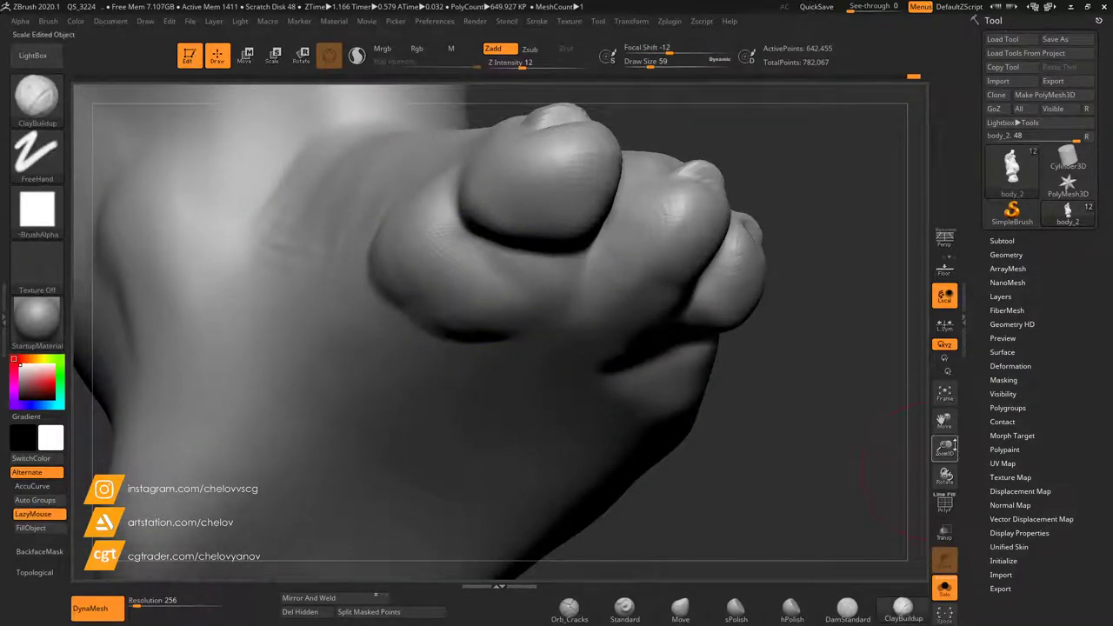
Smooth the inner side of the normal foot's big toe and its transition into the foot.
{"action": "left_click_drag", "start_coordinate": [945, 448], "coordinate": [870, 335]}
{"action": "left_click_drag", "start_coordinate": [792, 241], "coordinate": [779, 358]}
{"action": "mouse_move", "coordinate": [657, 313]}
{"action": "left_mouse_down"}
{"action": "mouse_move", "coordinate": [686, 294]}
{"action": "mouse_move", "coordinate": [658, 303]}
{"action": "mouse_move", "coordinate": [667, 295]}
{"action": "left_mouse_up"}
{"action": "left_click_drag", "start_coordinate": [946, 447], "coordinate": [944, 504]}
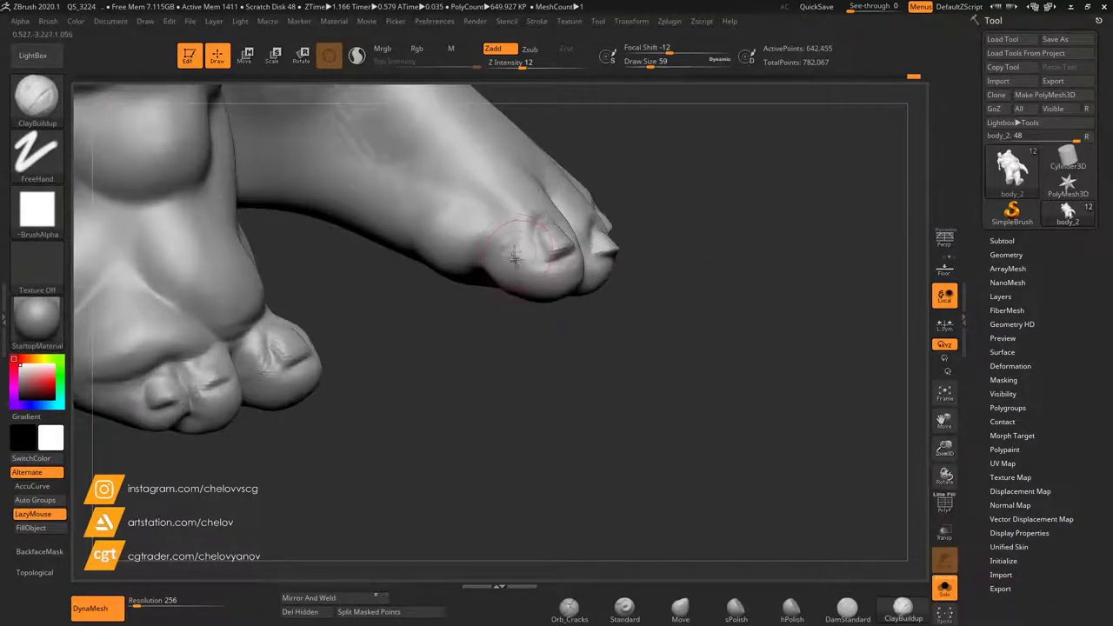
{"action": "left_click_drag", "start_coordinate": [511, 261], "coordinate": [502, 223], "text": "shift"}
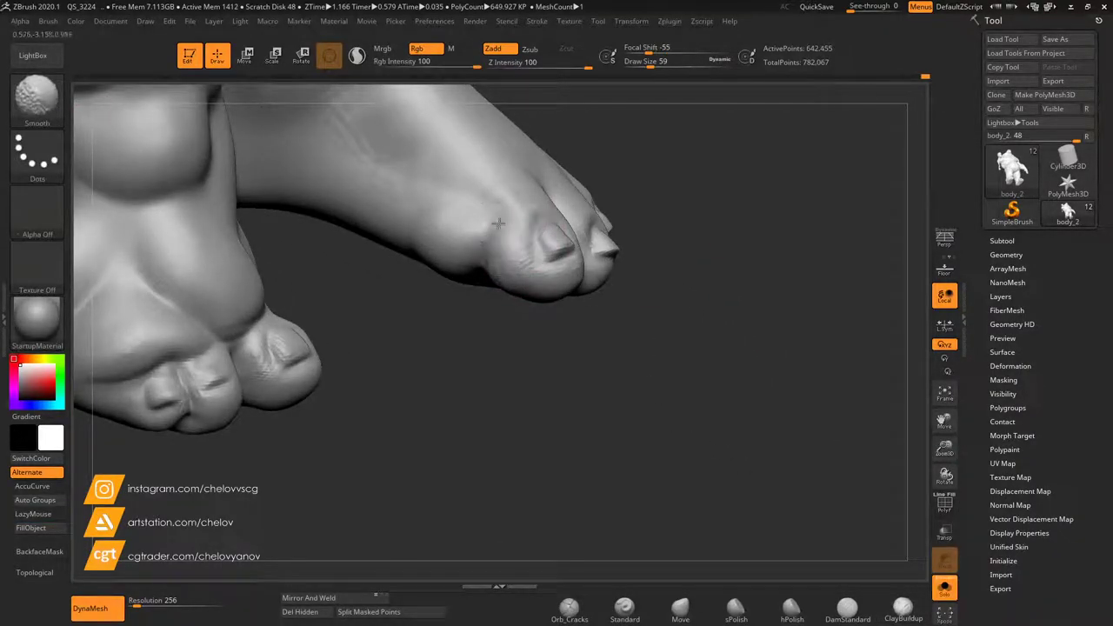
{"action": "mouse_move", "coordinate": [621, 345]}
{"action": "left_mouse_down"}
{"action": "mouse_move", "coordinate": [589, 368]}
{"action": "mouse_move", "coordinate": [603, 378]}
{"action": "left_mouse_up"}
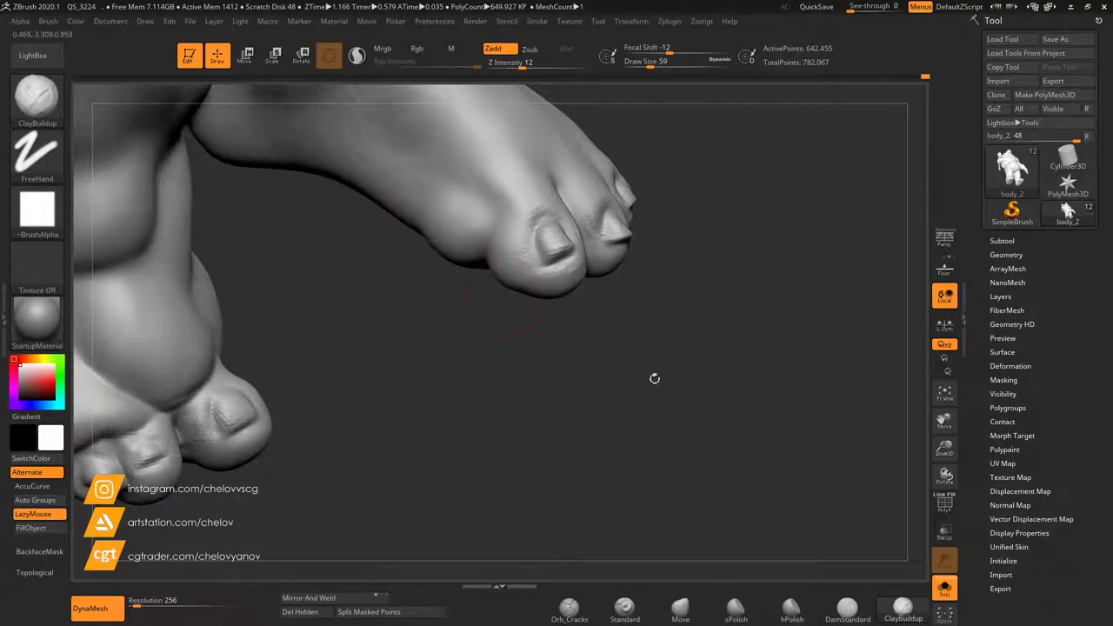
Shape the inner arch of the normal foot with ClayBuildup at draw size 128 and smooth it.
{"action": "left_click_drag", "start_coordinate": [954, 451], "coordinate": [948, 425]}
{"action": "left_click_drag", "start_coordinate": [946, 421], "coordinate": [964, 475]}
{"action": "left_click_drag", "start_coordinate": [612, 264], "coordinate": [644, 232]}
{"action": "left_click", "coordinate": [663, 64]}
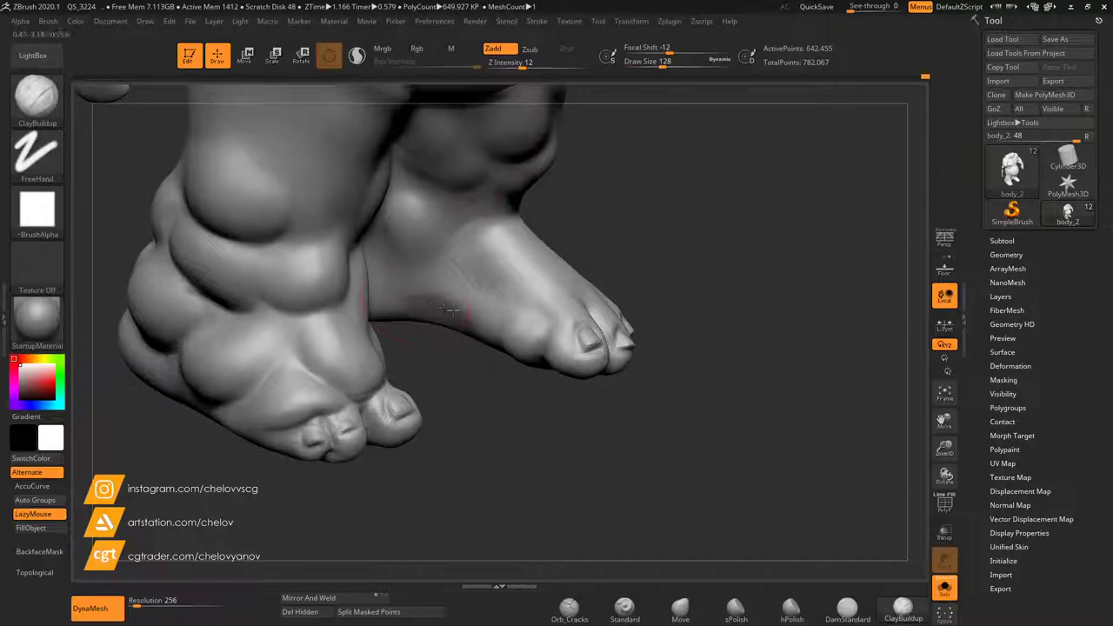
{"action": "left_click_drag", "start_coordinate": [441, 317], "coordinate": [478, 323]}
{"action": "key", "text": "shift"}
{"action": "left_click_drag", "start_coordinate": [683, 264], "coordinate": [598, 261]}
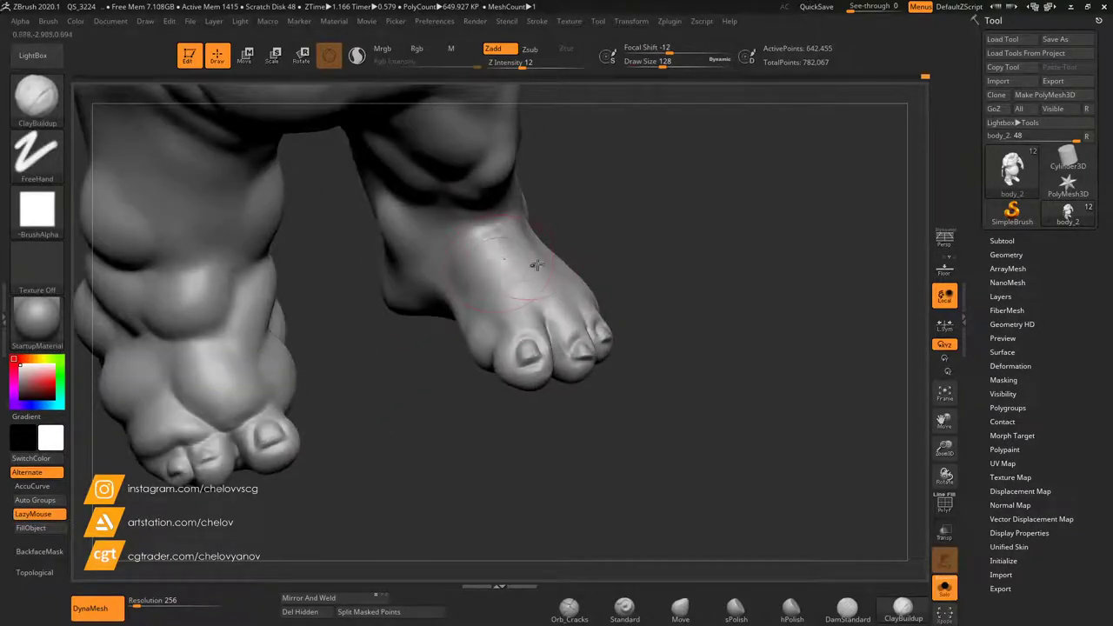
Add volume to the instep of the normal foot with ClayBuildup and smooth its upper surface.
{"action": "mouse_move", "coordinate": [459, 264]}
{"action": "left_mouse_down"}
{"action": "mouse_move", "coordinate": [467, 303]}
{"action": "mouse_move", "coordinate": [454, 269]}
{"action": "mouse_move", "coordinate": [472, 291]}
{"action": "left_mouse_up"}
{"action": "left_click_drag", "start_coordinate": [650, 231], "coordinate": [659, 287]}
{"action": "left_click_drag", "start_coordinate": [490, 278], "coordinate": [492, 254]}
{"action": "right_click_drag", "start_coordinate": [575, 322], "coordinate": [555, 285]}
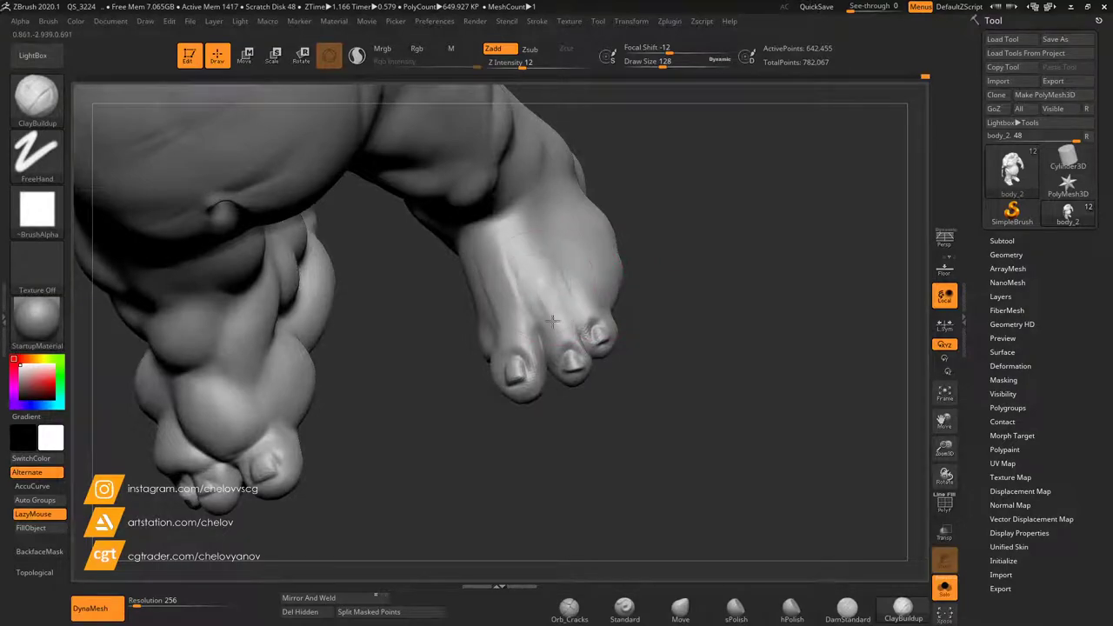
{"action": "key", "text": "shift"}
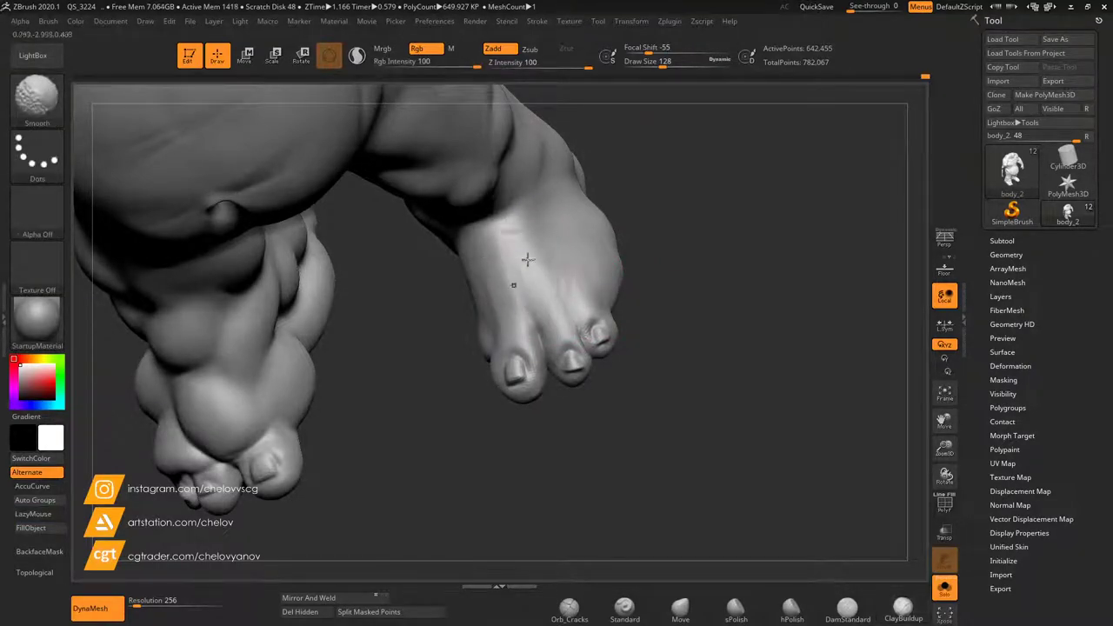
Sculpt toe knuckles and tendons on top of the normal foot with ClayBuildup at draw size 41 and smooth them.
{"action": "left_click_drag", "start_coordinate": [678, 64], "coordinate": [652, 63]}
{"action": "left_click", "coordinate": [647, 64]}
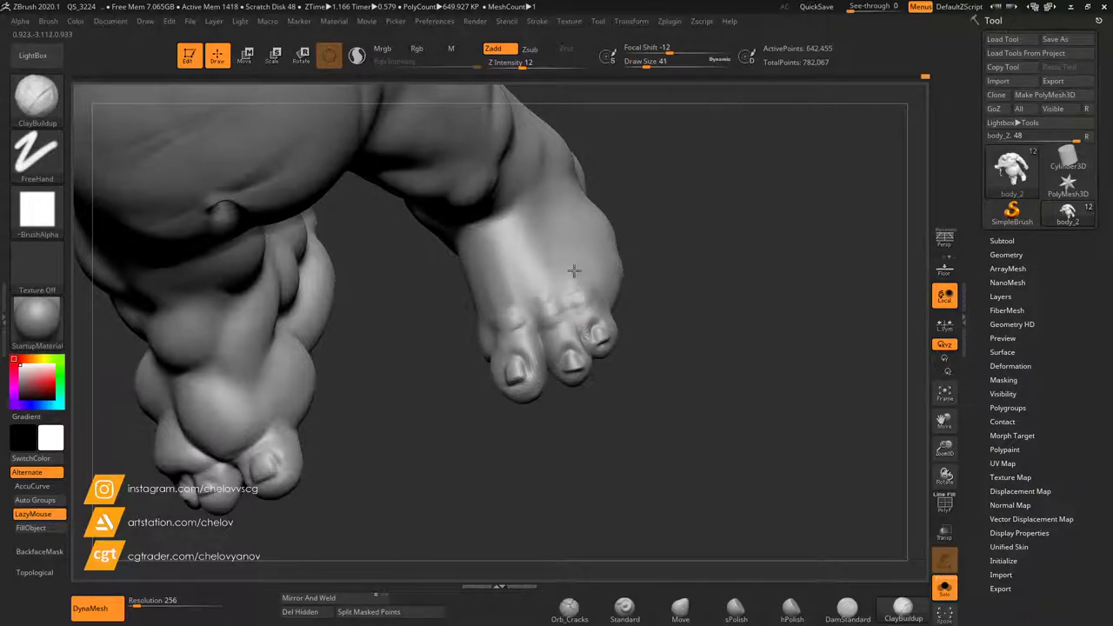
{"action": "key", "text": "shift"}
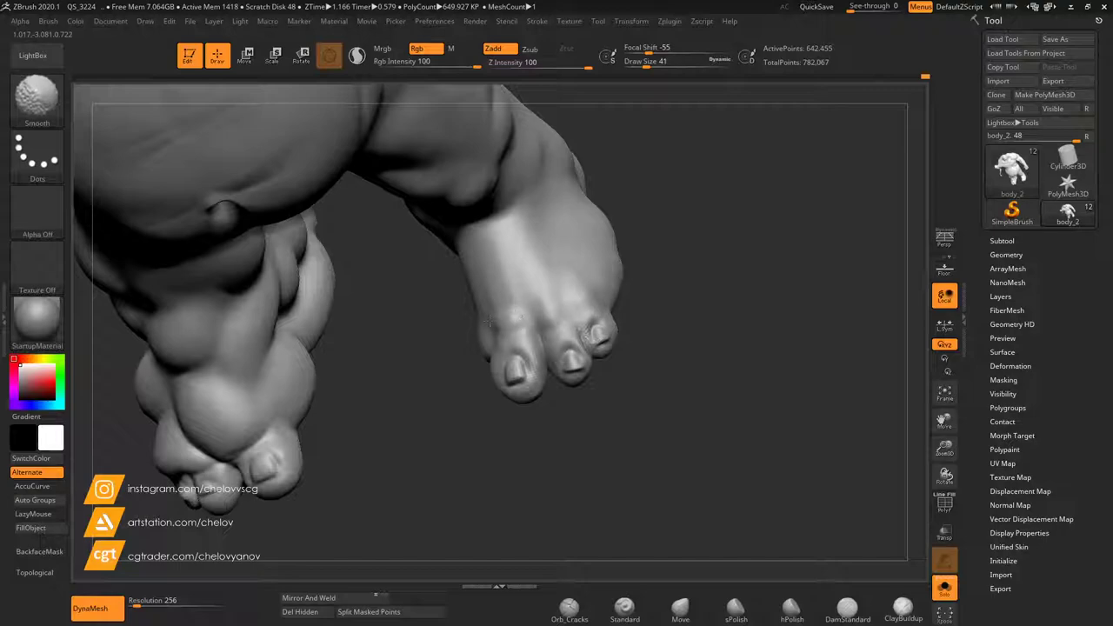
{"action": "left_click_drag", "start_coordinate": [496, 317], "coordinate": [493, 297], "text": "shift"}
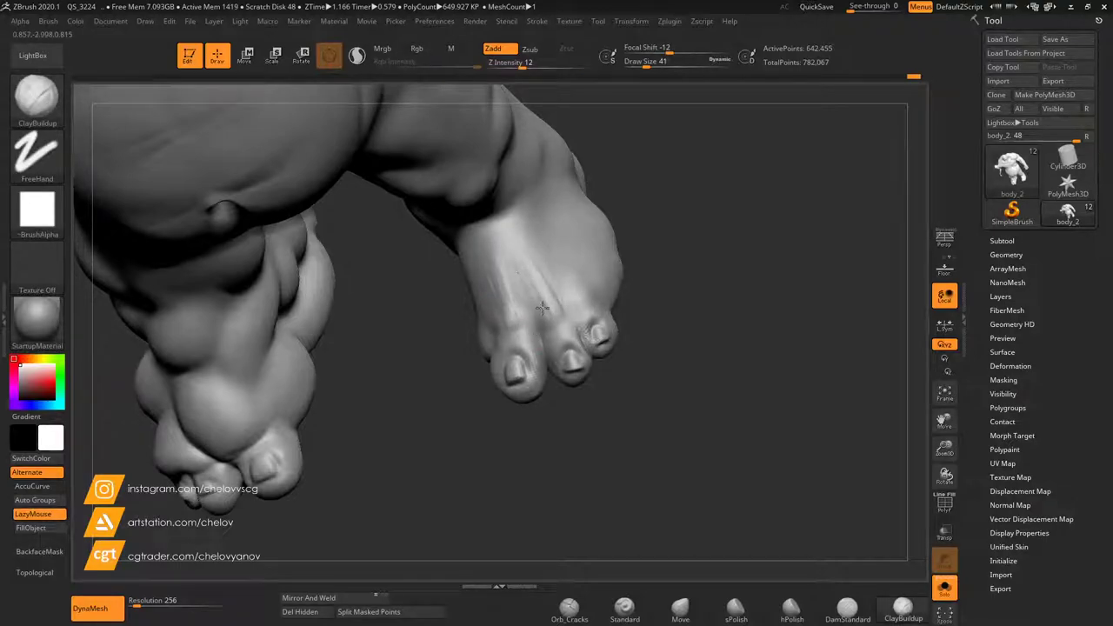
{"action": "key", "text": "shift"}
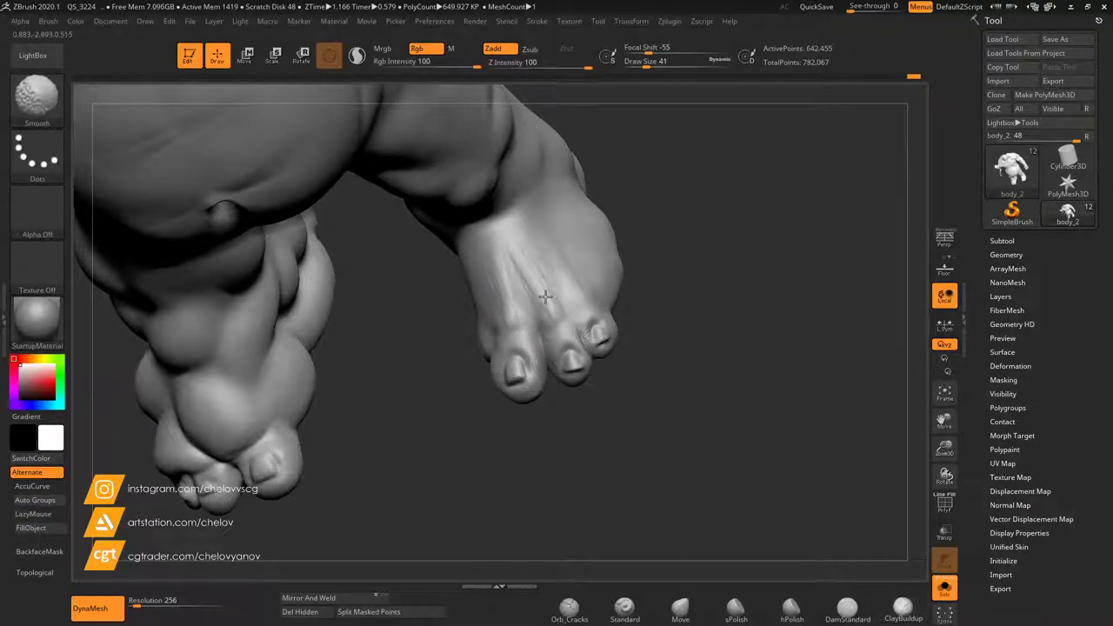
{"action": "left_click_drag", "start_coordinate": [559, 316], "coordinate": [498, 272], "text": "shift"}
{"action": "mouse_move", "coordinate": [663, 325]}
{"action": "left_mouse_down"}
{"action": "mouse_move", "coordinate": [720, 281]}
{"action": "mouse_move", "coordinate": [676, 321]}
{"action": "left_mouse_up"}
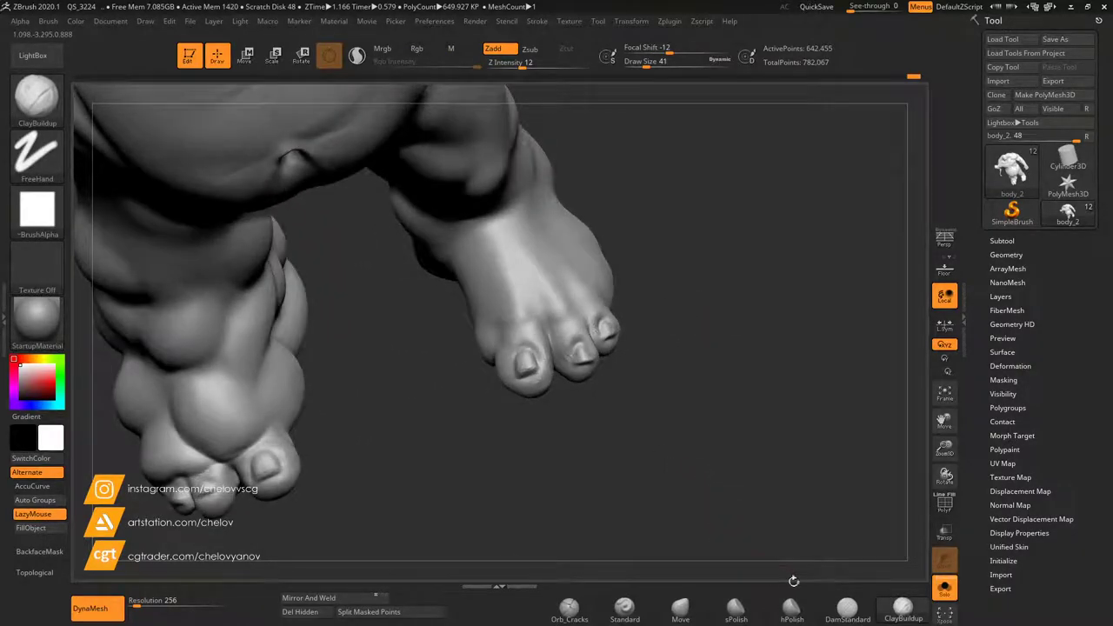
Carve fine skin creases across the base of the normal foot's toes with DamStandard and soften them.
{"action": "left_click", "coordinate": [847, 608]}
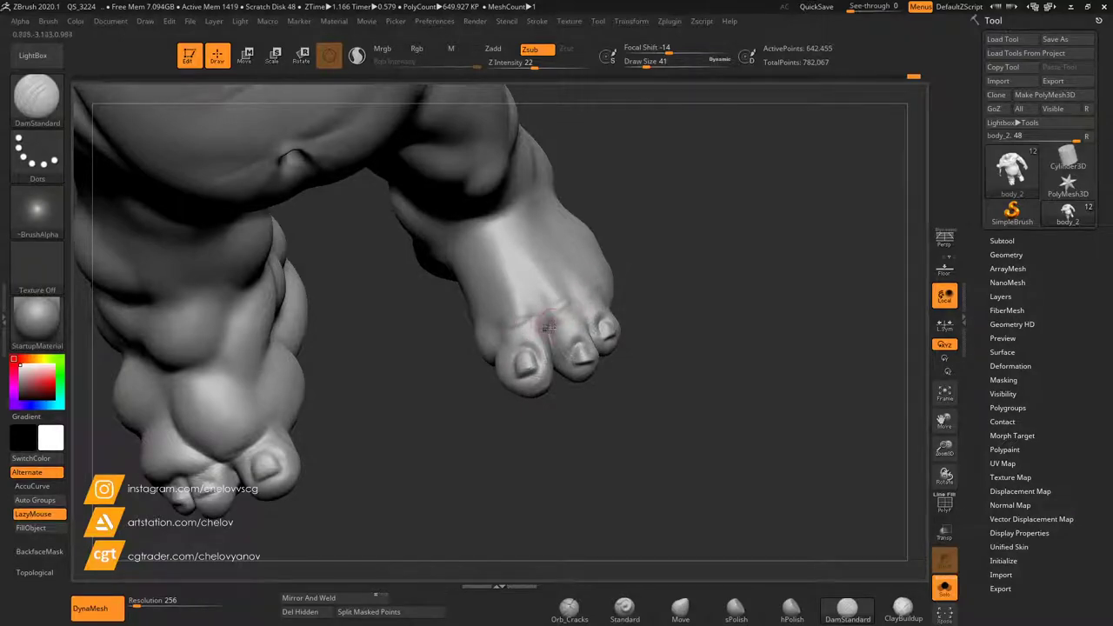
{"action": "left_click_drag", "start_coordinate": [537, 305], "coordinate": [539, 305], "text": "shift"}
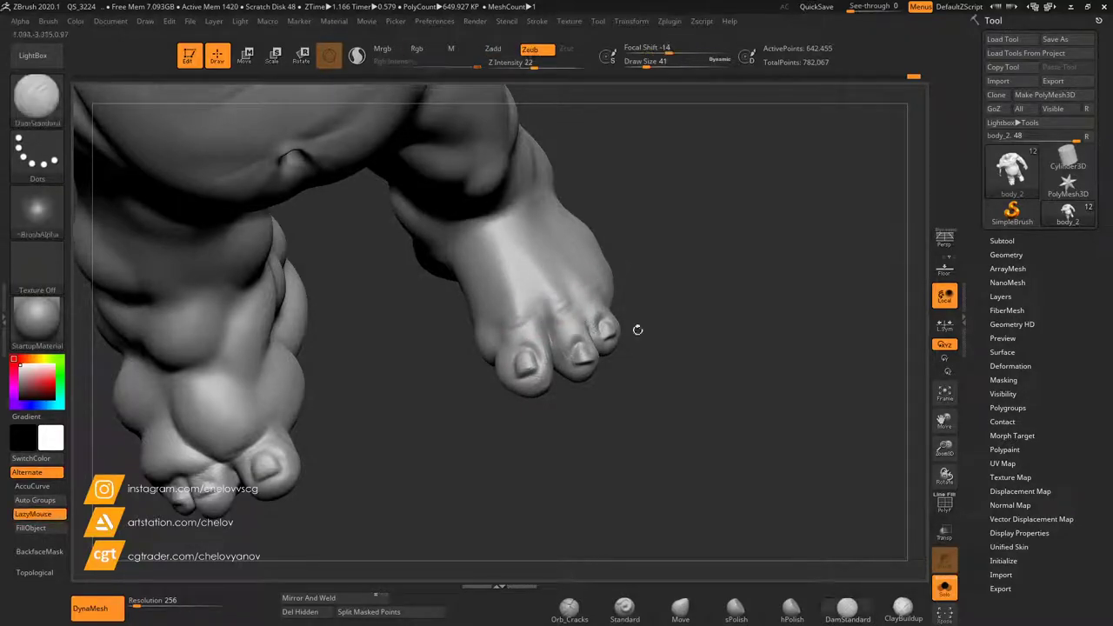
{"action": "left_click_drag", "start_coordinate": [667, 312], "coordinate": [581, 321]}
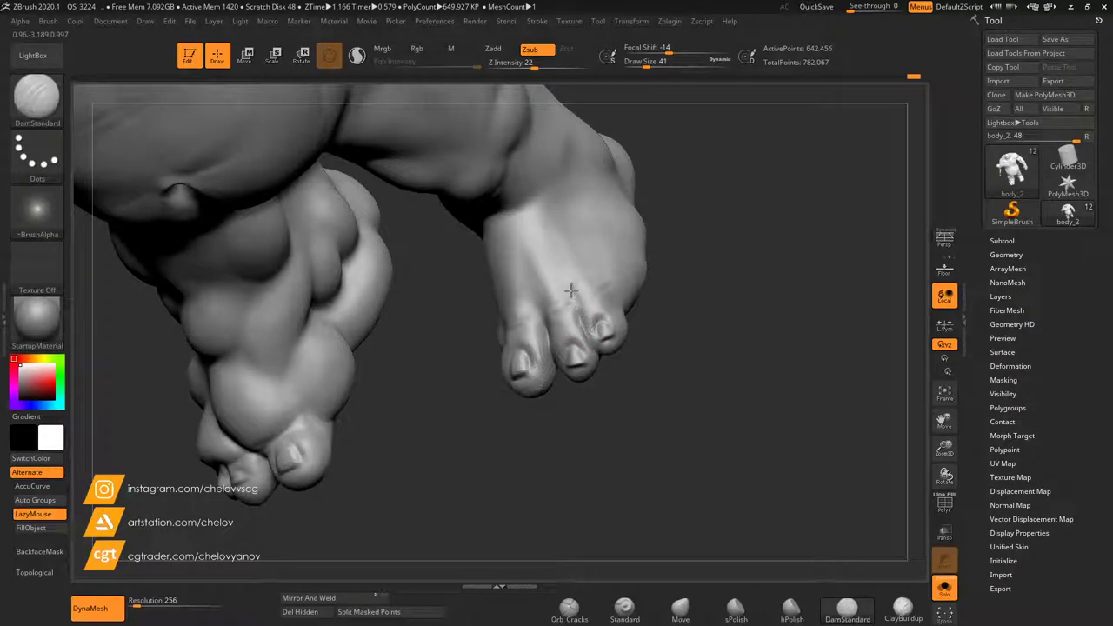
{"action": "mouse_move", "coordinate": [668, 323]}
{"action": "left_mouse_down"}
{"action": "mouse_move", "coordinate": [703, 331]}
{"action": "mouse_move", "coordinate": [687, 306]}
{"action": "mouse_move", "coordinate": [736, 267]}
{"action": "mouse_move", "coordinate": [709, 326]}
{"action": "mouse_move", "coordinate": [728, 311]}
{"action": "mouse_move", "coordinate": [672, 320]}
{"action": "mouse_move", "coordinate": [736, 358]}
{"action": "left_mouse_up"}
Build up the normal foot's outer edge behind the outer toe with ClayBuildup at draw size 90 and smooth it.
{"action": "left_click", "coordinate": [902, 609]}
{"action": "left_click", "coordinate": [648, 65]}
{"action": "left_click_drag", "start_coordinate": [647, 65], "coordinate": [657, 66]}
{"action": "mouse_move", "coordinate": [641, 310]}
{"action": "left_mouse_down"}
{"action": "mouse_move", "coordinate": [639, 296]}
{"action": "mouse_move", "coordinate": [730, 366]}
{"action": "mouse_move", "coordinate": [715, 343]}
{"action": "left_mouse_up"}
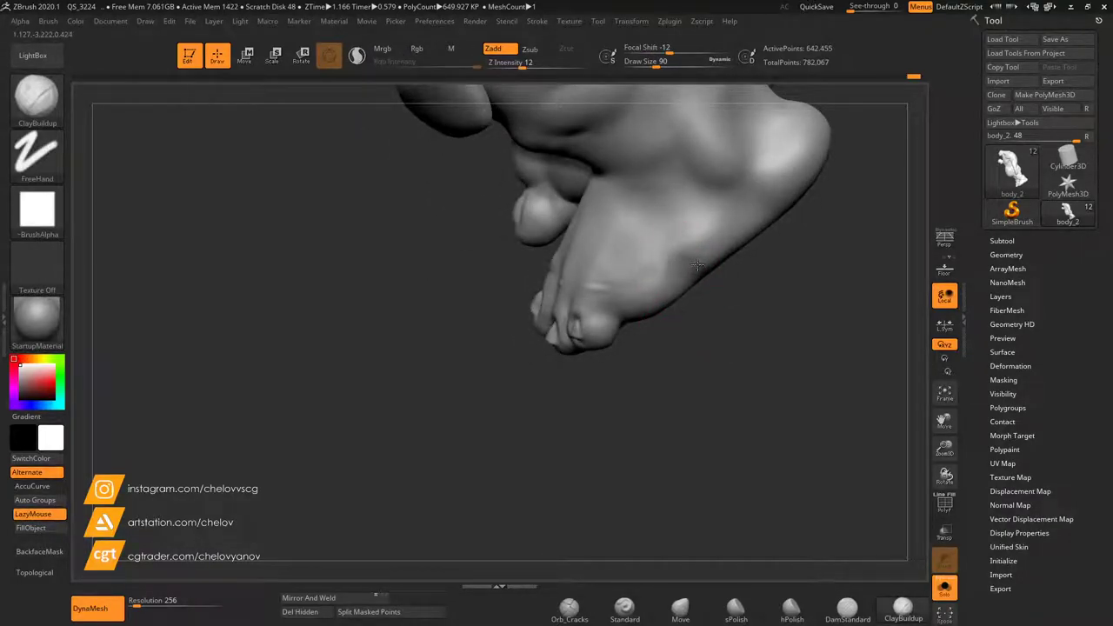
{"action": "left_click_drag", "start_coordinate": [694, 282], "coordinate": [677, 269]}
{"action": "right_click_drag", "start_coordinate": [677, 270], "coordinate": [709, 296]}
{"action": "mouse_move", "coordinate": [678, 300]}
{"action": "left_mouse_down"}
{"action": "mouse_move", "coordinate": [717, 276]}
{"action": "mouse_move", "coordinate": [681, 289]}
{"action": "left_mouse_up"}
{"action": "mouse_move", "coordinate": [569, 336]}
{"action": "left_mouse_down"}
{"action": "mouse_move", "coordinate": [698, 301]}
{"action": "mouse_move", "coordinate": [690, 318]}
{"action": "mouse_move", "coordinate": [668, 300]}
{"action": "left_mouse_up"}
{"action": "mouse_move", "coordinate": [685, 337]}
{"action": "left_mouse_down"}
{"action": "mouse_move", "coordinate": [758, 386]}
{"action": "mouse_move", "coordinate": [733, 348]}
{"action": "mouse_move", "coordinate": [654, 299]}
{"action": "left_mouse_up"}
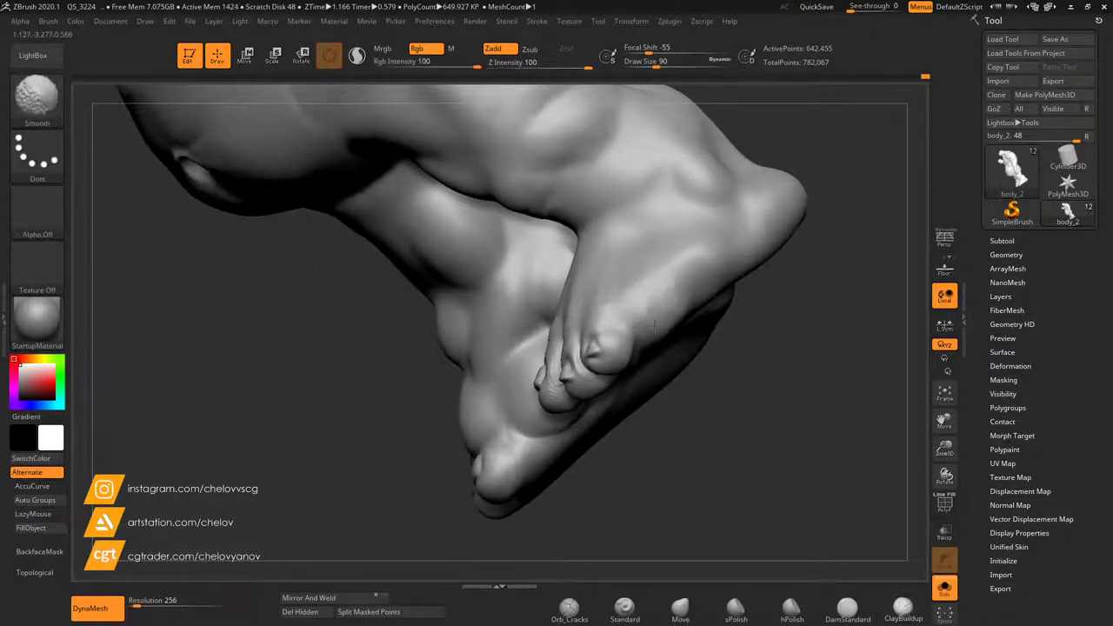
Examine the shape and proportions of both feet and lower legs from the front and around.
{"action": "left_click_drag", "start_coordinate": [735, 365], "coordinate": [766, 333]}
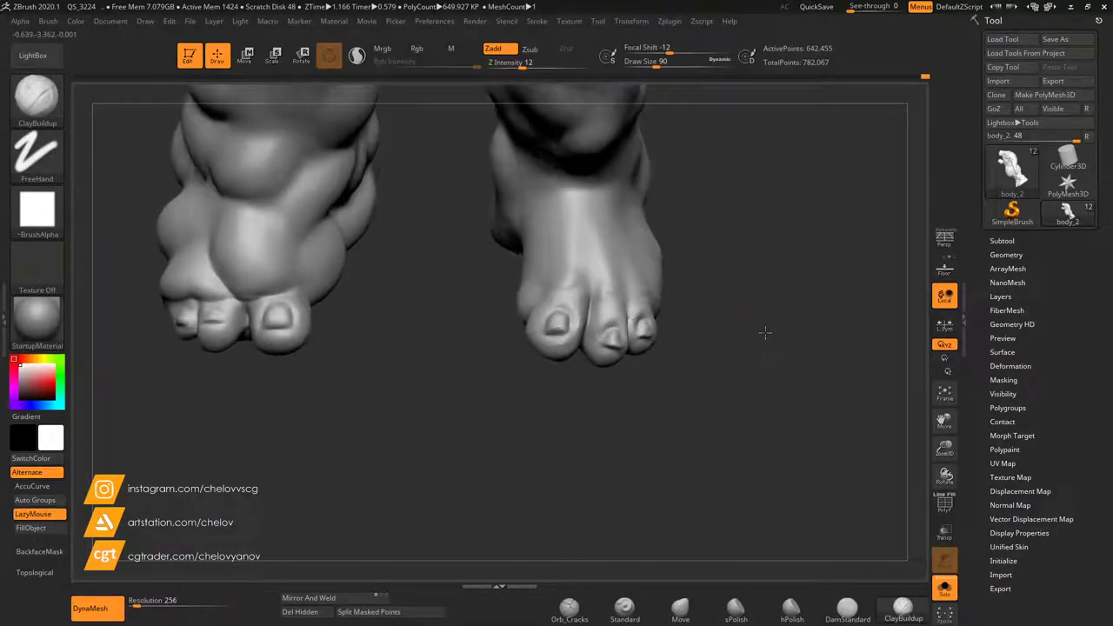
{"action": "left_click_drag", "start_coordinate": [945, 449], "coordinate": [870, 365]}
{"action": "left_click_drag", "start_coordinate": [760, 287], "coordinate": [790, 282]}
{"action": "left_click_drag", "start_coordinate": [945, 449], "coordinate": [946, 550]}
{"action": "left_click_drag", "start_coordinate": [797, 263], "coordinate": [733, 265]}
{"action": "left_click_drag", "start_coordinate": [945, 450], "coordinate": [951, 519]}
{"action": "mouse_move", "coordinate": [945, 422]}
{"action": "left_mouse_down"}
{"action": "mouse_move", "coordinate": [868, 424]}
{"action": "mouse_move", "coordinate": [870, 490]}
{"action": "left_mouse_up"}
Adjust the heel contours of both feet from behind with the Move brush at draw size 293.
{"action": "left_click", "coordinate": [681, 610]}
{"action": "left_click_drag", "start_coordinate": [656, 64], "coordinate": [687, 64]}
{"action": "left_click_drag", "start_coordinate": [708, 410], "coordinate": [689, 411]}
{"action": "mouse_move", "coordinate": [677, 325]}
{"action": "left_mouse_down"}
{"action": "mouse_move", "coordinate": [652, 296]}
{"action": "mouse_move", "coordinate": [531, 301]}
{"action": "left_mouse_up"}
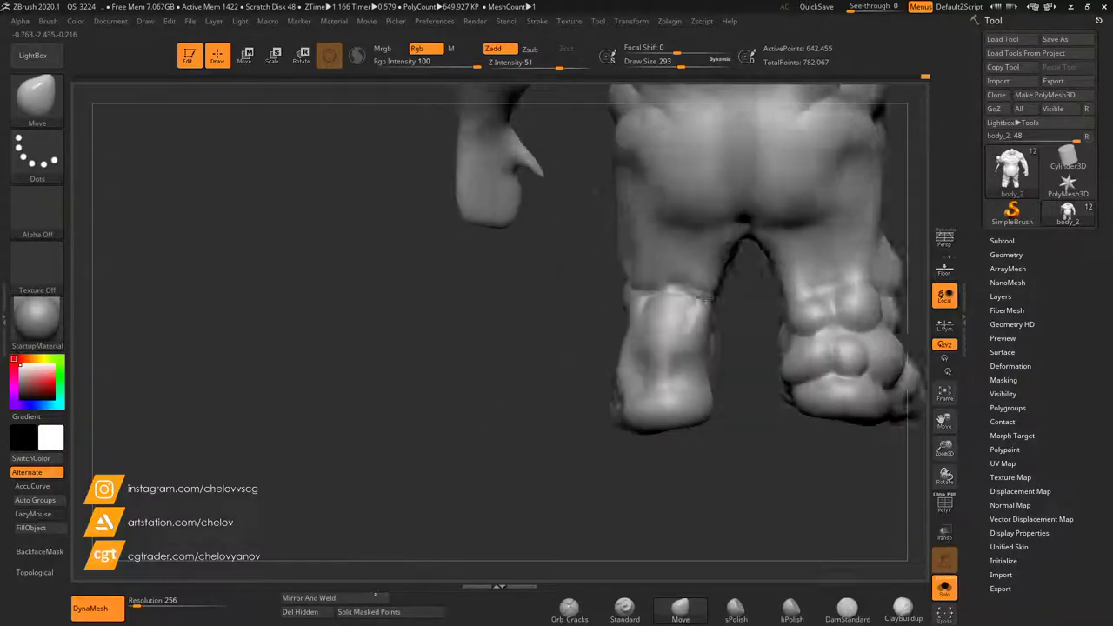
{"action": "left_click_drag", "start_coordinate": [711, 301], "coordinate": [534, 304]}
{"action": "left_click_drag", "start_coordinate": [632, 390], "coordinate": [616, 382]}
{"action": "left_click_drag", "start_coordinate": [526, 386], "coordinate": [639, 396]}
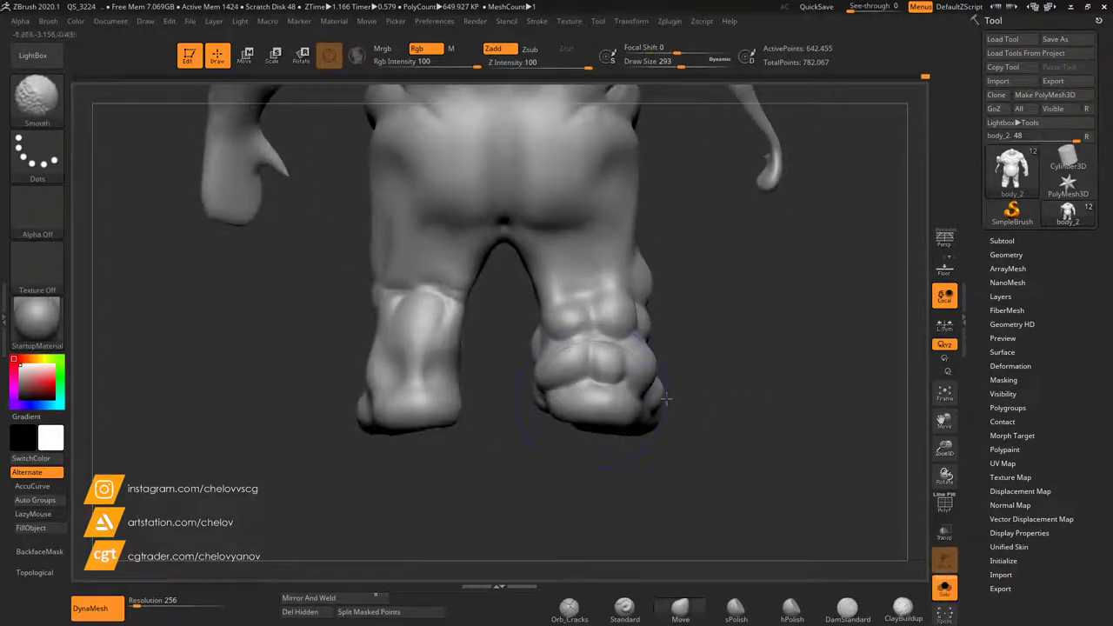
{"action": "left_click_drag", "start_coordinate": [462, 406], "coordinate": [462, 416]}
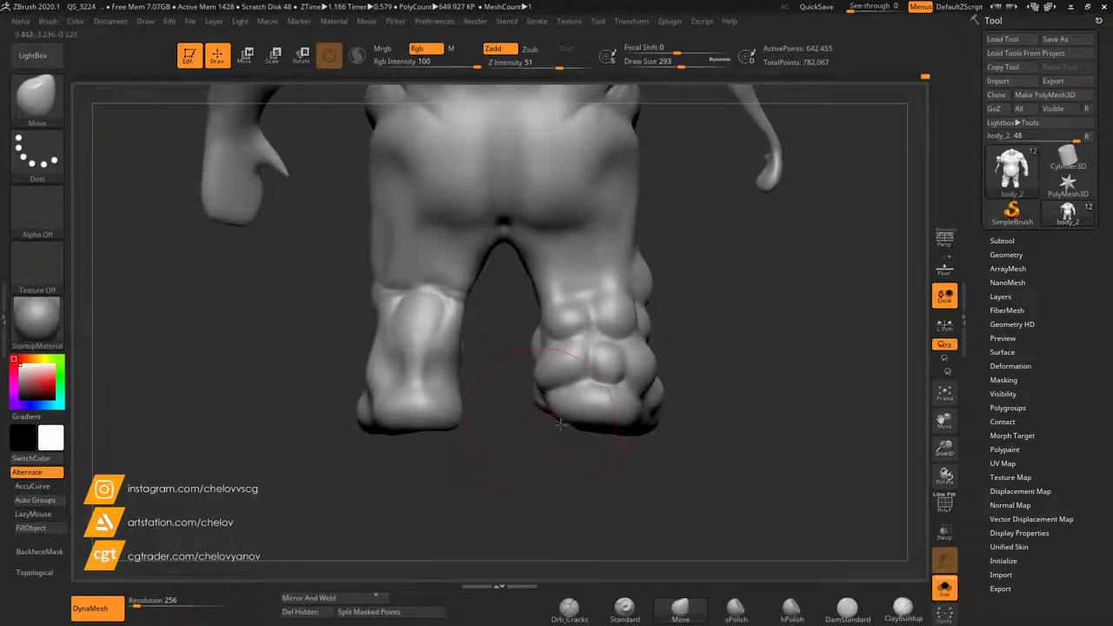
{"action": "left_click_drag", "start_coordinate": [554, 403], "coordinate": [551, 414]}
{"action": "left_click_drag", "start_coordinate": [466, 452], "coordinate": [589, 441]}
Turn off Solo to show the whole creature with its clothing and save the tool.
{"action": "left_click_drag", "start_coordinate": [945, 448], "coordinate": [945, 358]}
{"action": "left_click_drag", "start_coordinate": [944, 449], "coordinate": [945, 492]}
{"action": "left_click_drag", "start_coordinate": [945, 421], "coordinate": [929, 489]}
{"action": "mouse_move", "coordinate": [812, 346]}
{"action": "left_mouse_down"}
{"action": "mouse_move", "coordinate": [789, 355]}
{"action": "mouse_move", "coordinate": [810, 358]}
{"action": "left_mouse_up"}
{"action": "left_click", "coordinate": [944, 589]}
{"action": "mouse_move", "coordinate": [777, 396]}
{"action": "left_mouse_down"}
{"action": "mouse_move", "coordinate": [803, 398]}
{"action": "mouse_move", "coordinate": [736, 395]}
{"action": "mouse_move", "coordinate": [899, 388]}
{"action": "mouse_move", "coordinate": [774, 398]}
{"action": "left_mouse_up"}
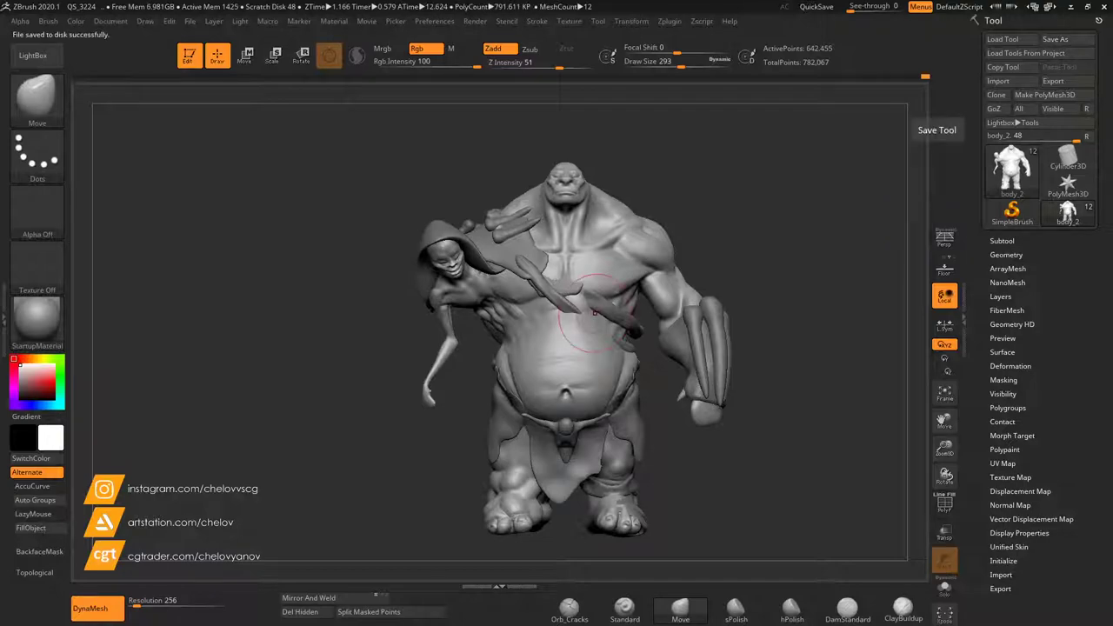
{"action": "left_click_drag", "start_coordinate": [805, 282], "coordinate": [800, 284]}
{"action": "left_click_drag", "start_coordinate": [941, 443], "coordinate": [901, 420]}
{"action": "left_click_drag", "start_coordinate": [745, 309], "coordinate": [736, 308]}
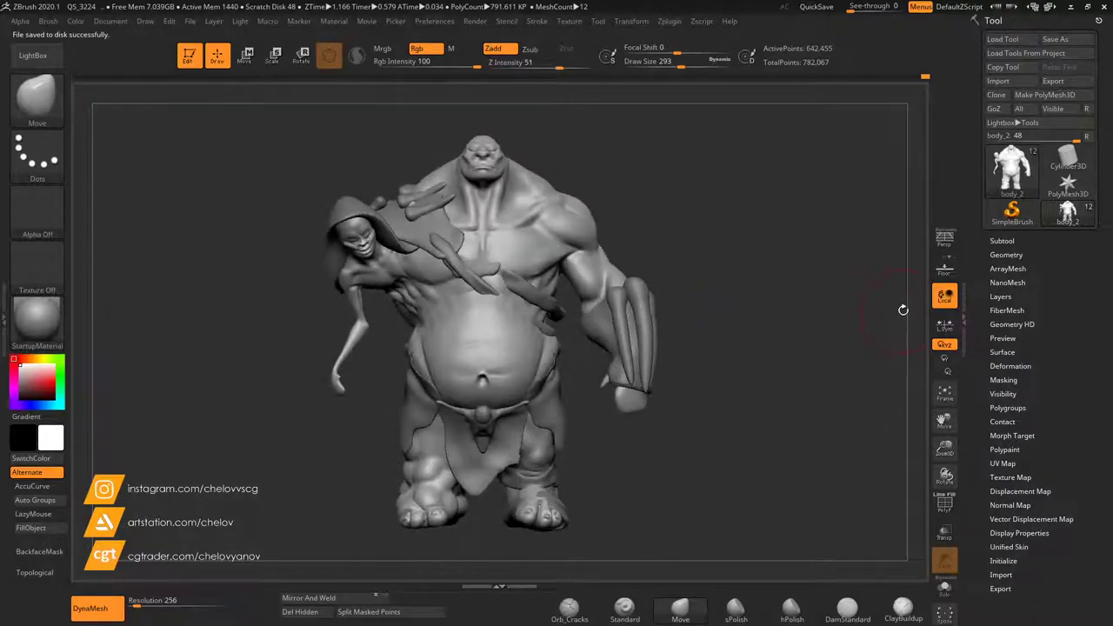